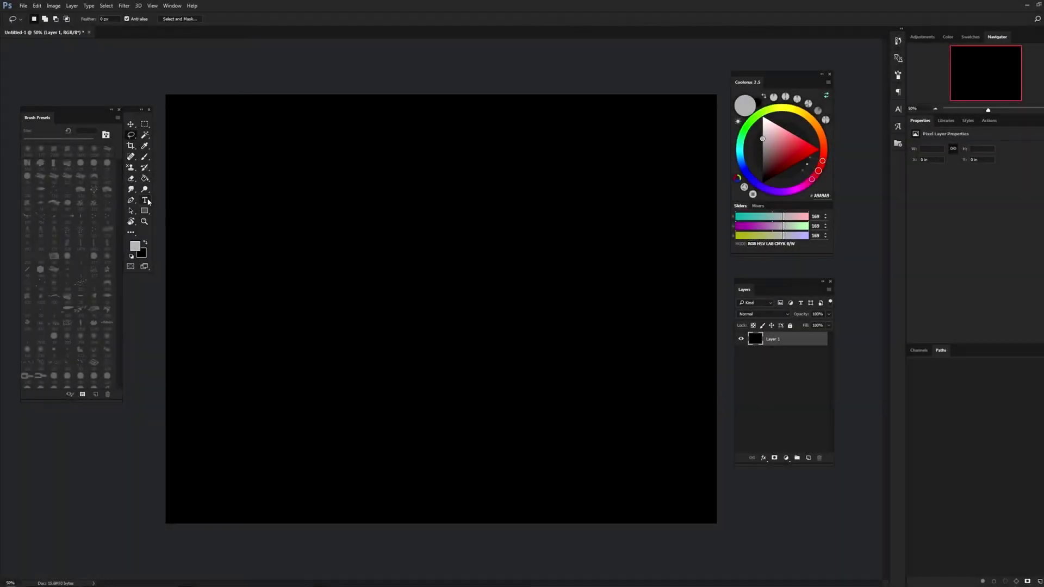
Select the Horizontal Type tool, set to Eurostile at 72 pt
left_click(146, 201)
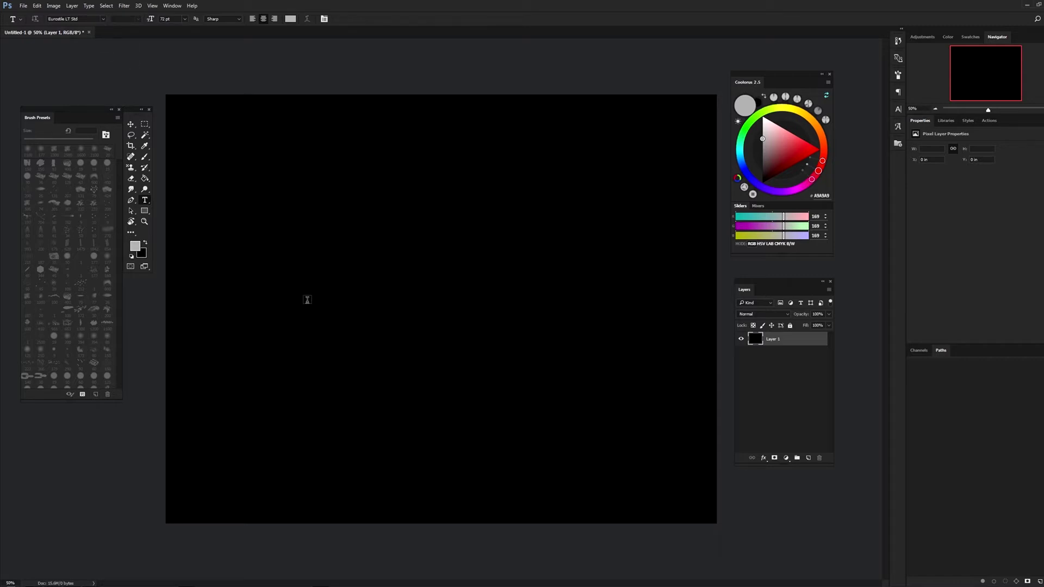
Type METAL on the black canvas and move it to the centre
left_click(328, 299)
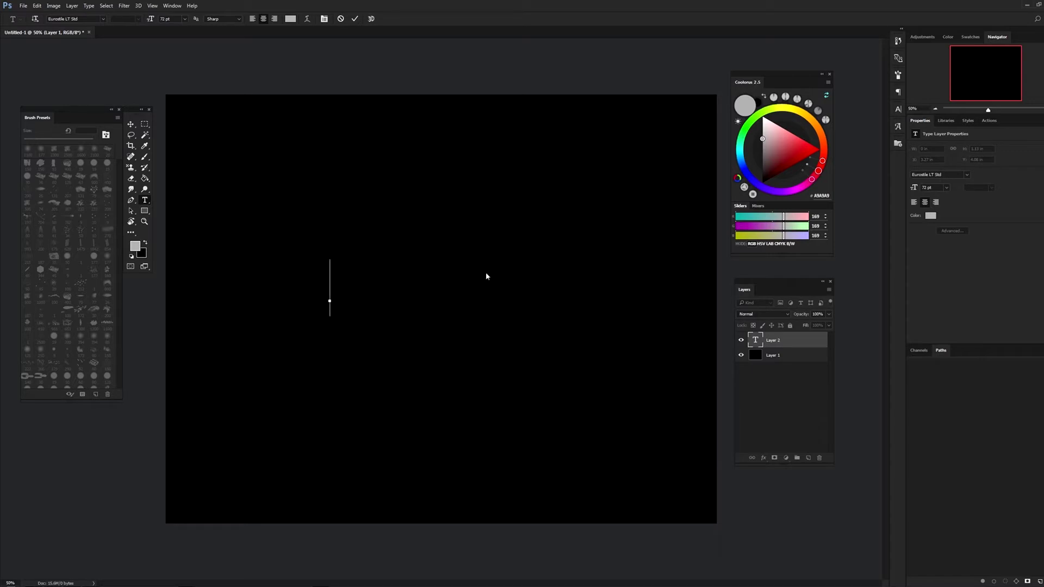
type("META")
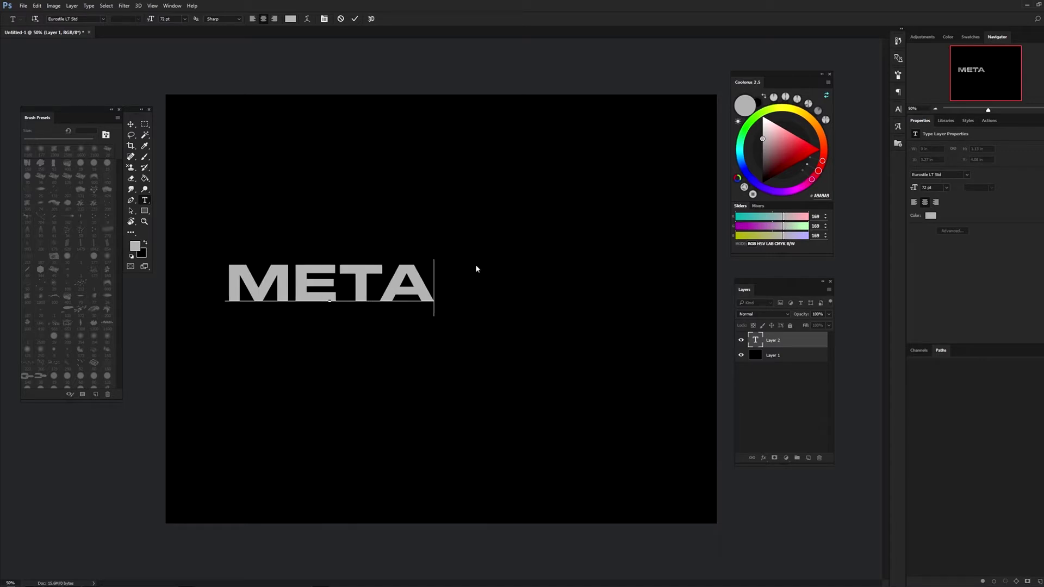
type("L")
left_click(130, 124)
left_click_drag(323, 272, 464, 306)
Scale the METAL text up to about 134 pt and confirm the transform
key("ctrl+t")
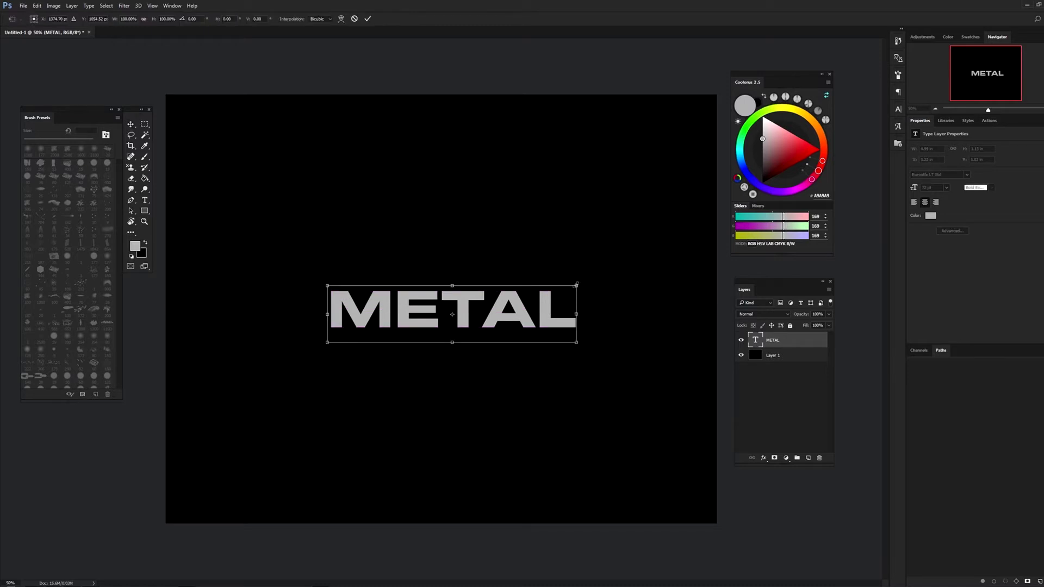
left_click_drag(576, 285, 682, 260)
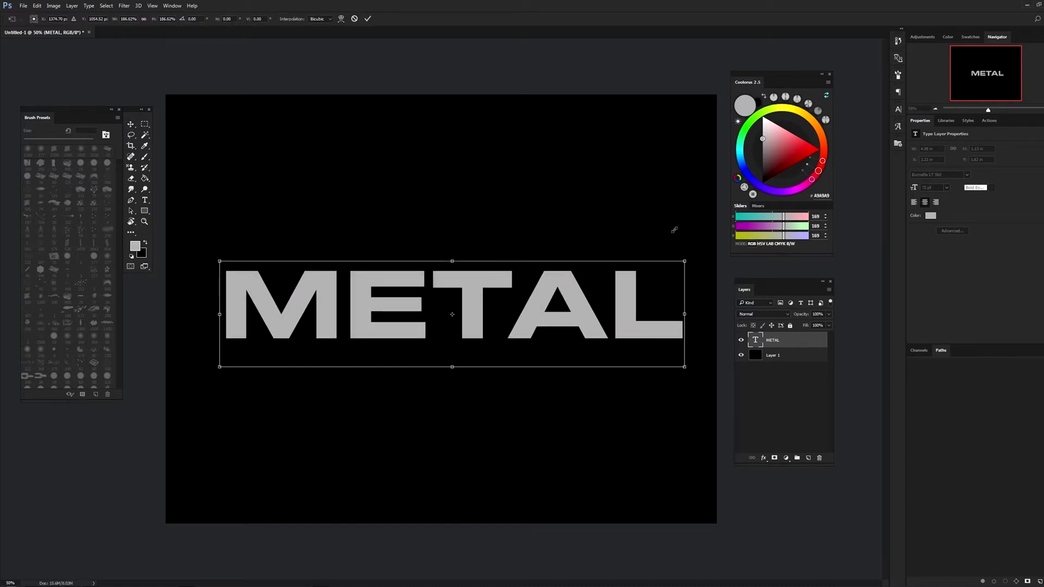
key("Return")
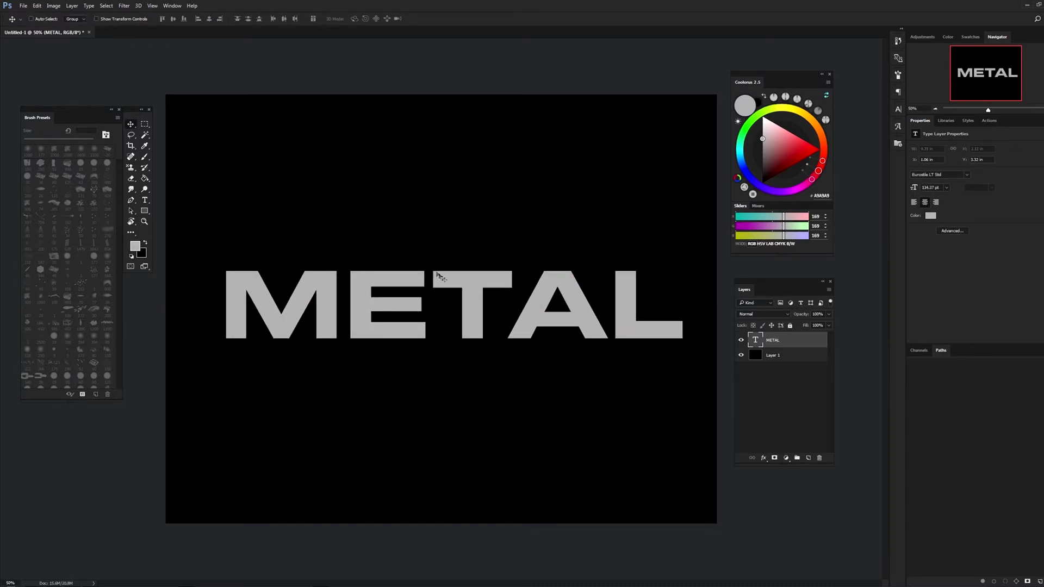
left_click(145, 124)
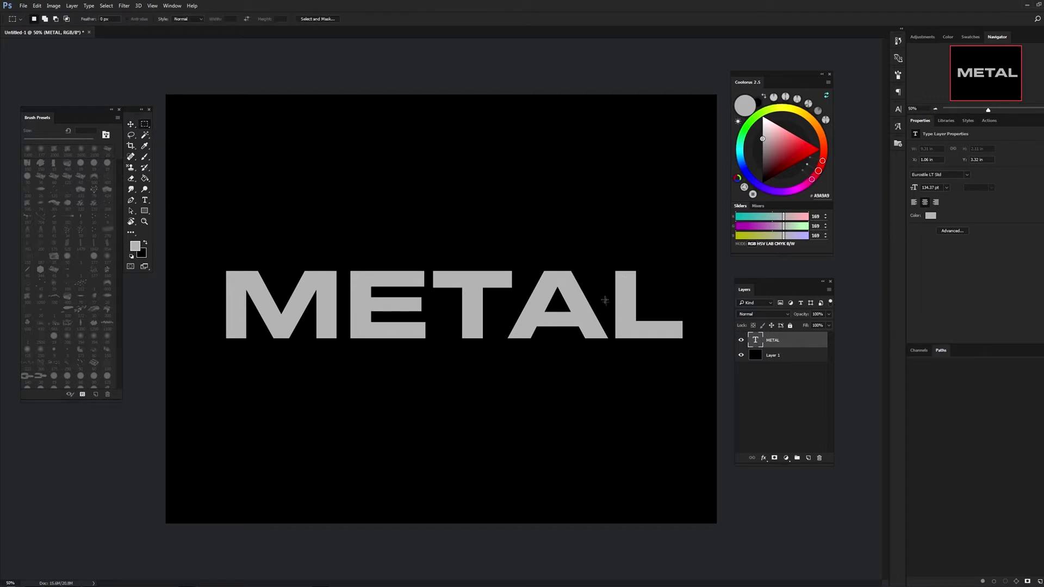
left_click(145, 201)
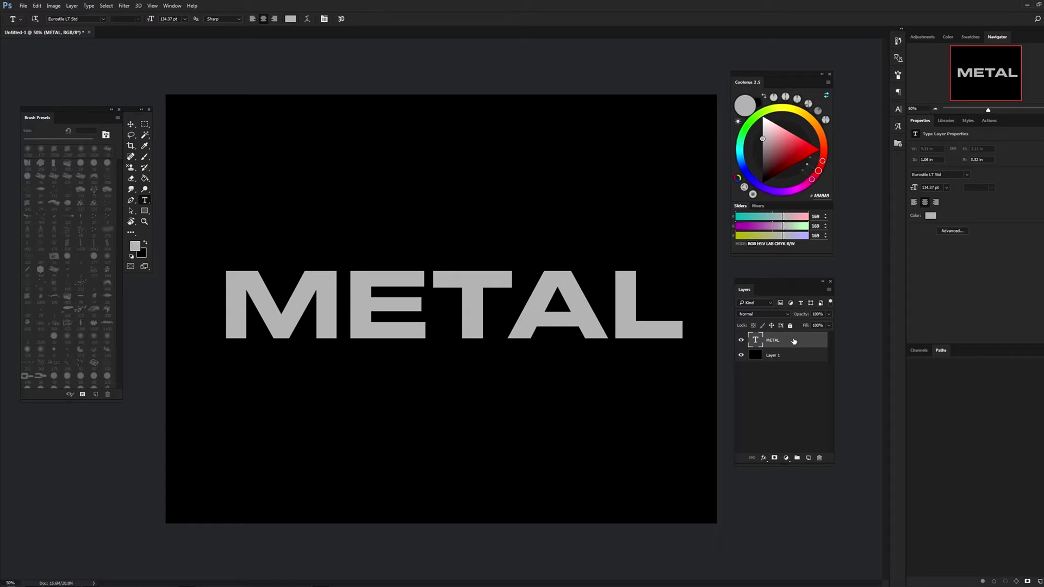
left_click(144, 124)
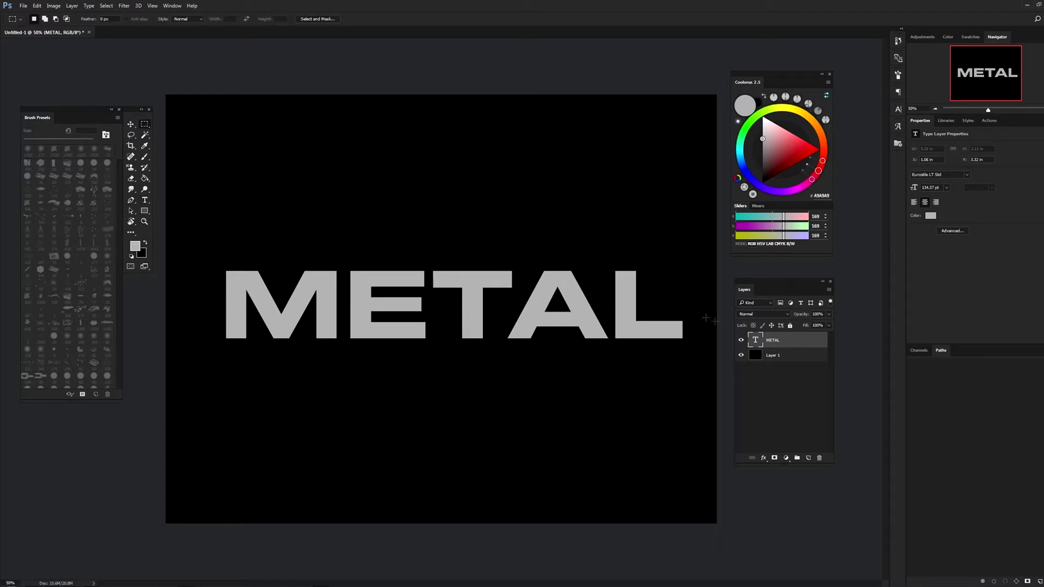
Rasterize the METAL type layer and zoom in to frame the letter M
right_click(798, 340)
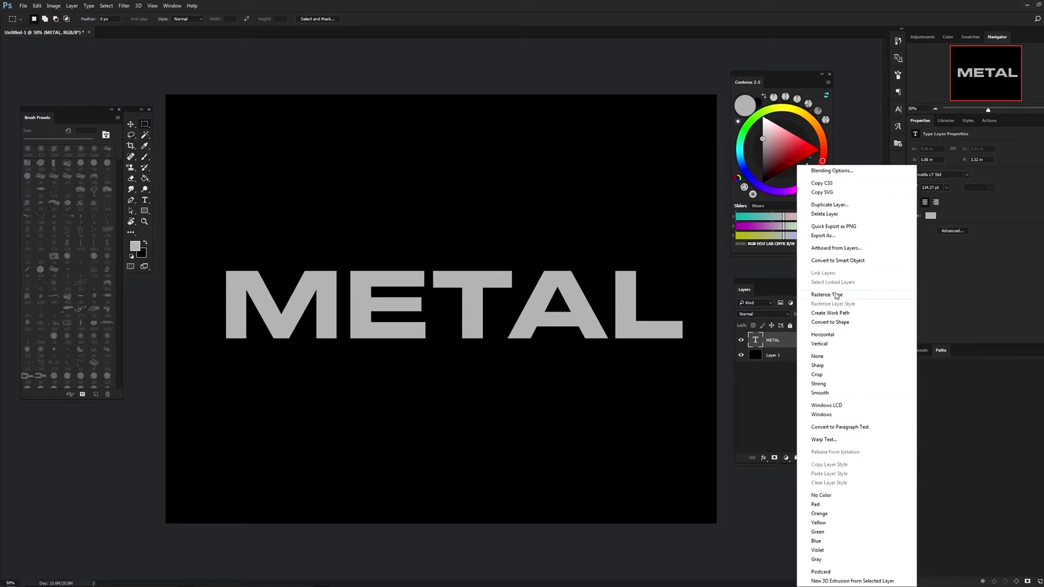
left_click(826, 294)
left_click(144, 222)
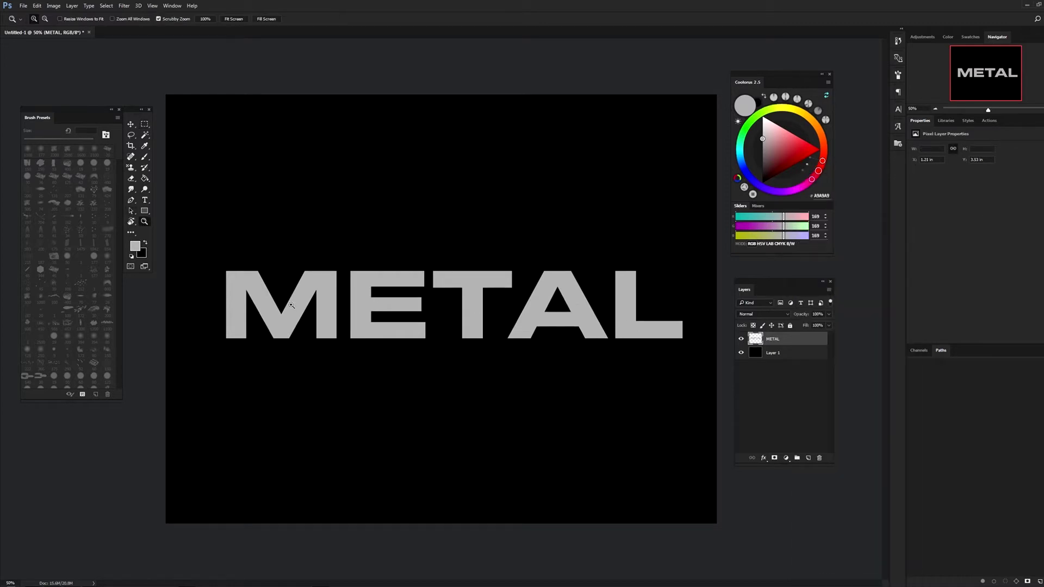
left_click(526, 298)
mouse_move(679, 361)
left_mouse_down()
mouse_move(373, 303)
mouse_move(513, 283)
mouse_move(613, 291)
left_mouse_up()
mouse_move(388, 285)
left_mouse_down()
mouse_move(503, 291)
mouse_move(459, 284)
mouse_move(513, 282)
left_mouse_up()
mouse_move(293, 279)
left_mouse_down()
mouse_move(415, 294)
mouse_move(454, 326)
mouse_move(461, 301)
left_mouse_up()
right_click(462, 301)
left_click(503, 360)
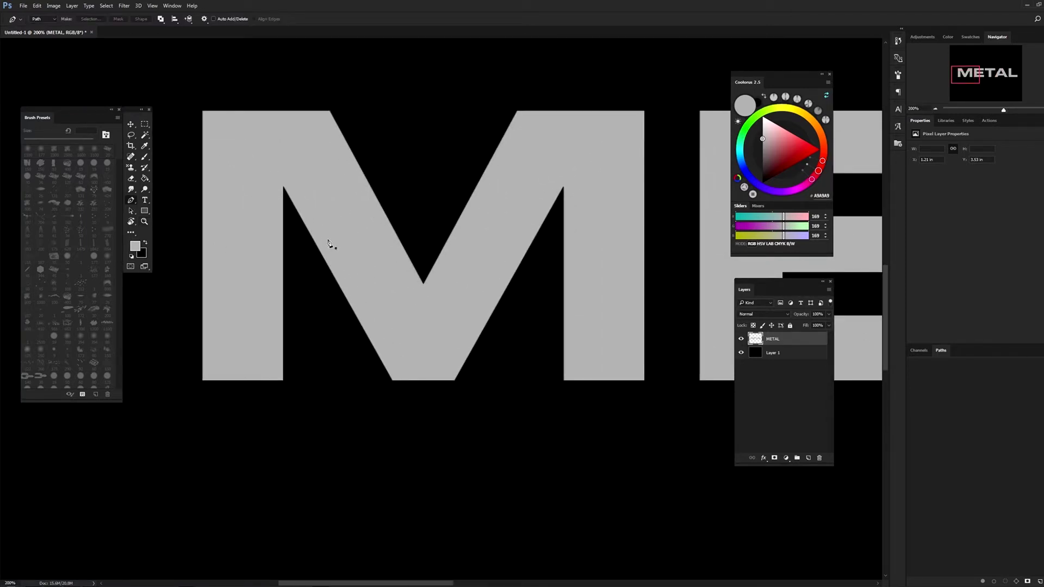
Trace a Pen path from the M's inner corners down to a point below the baseline
key("i")
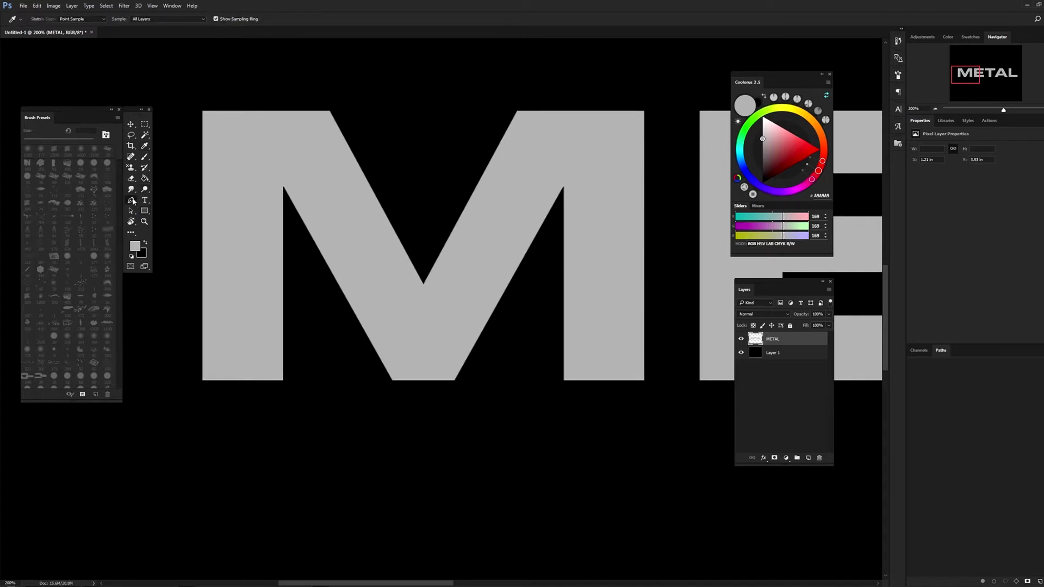
key("b")
key("i")
left_click(131, 200)
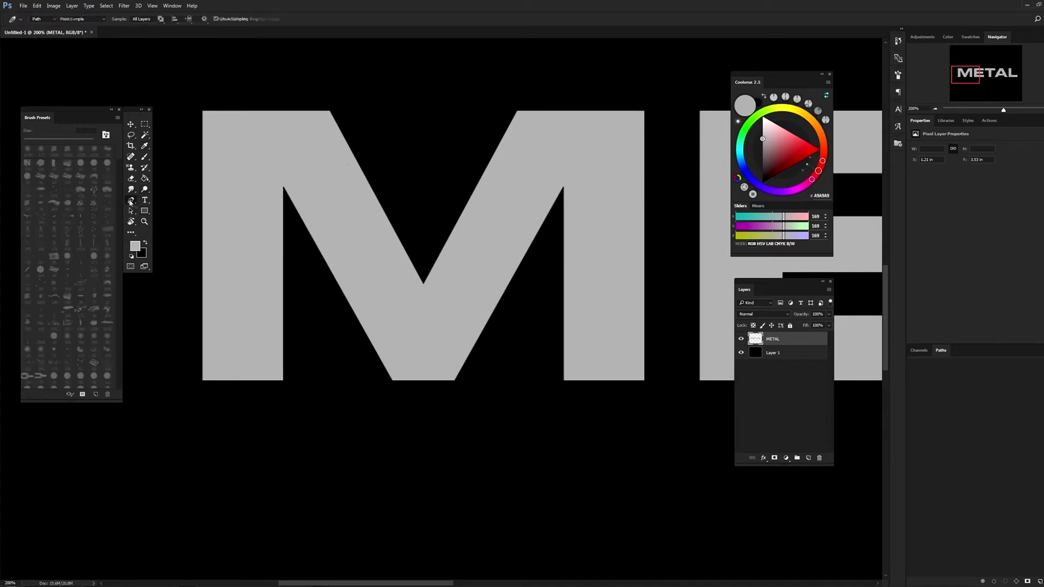
left_click(283, 187)
key("ctrl+z")
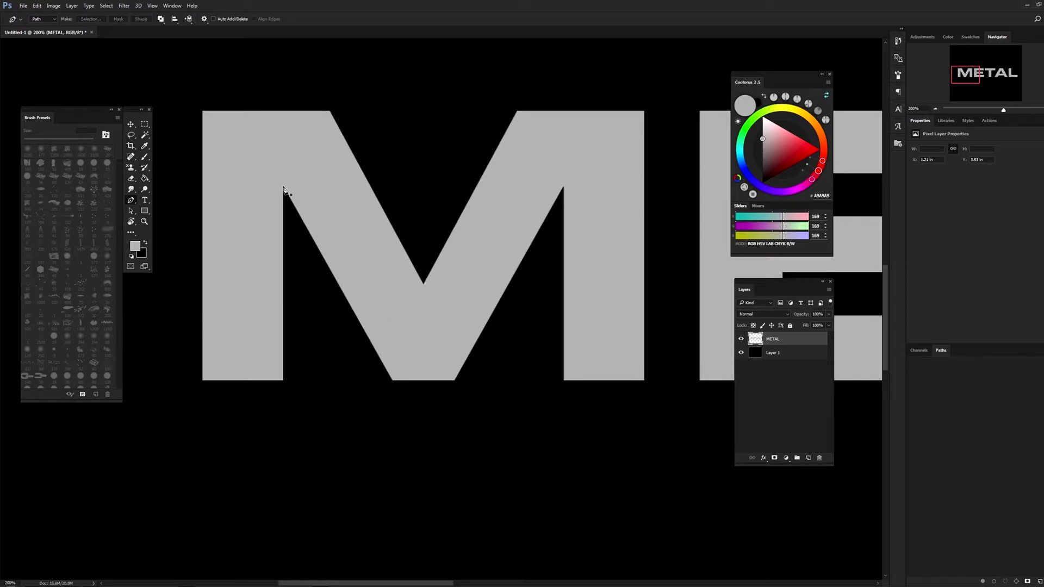
left_click(283, 187)
left_click(420, 429)
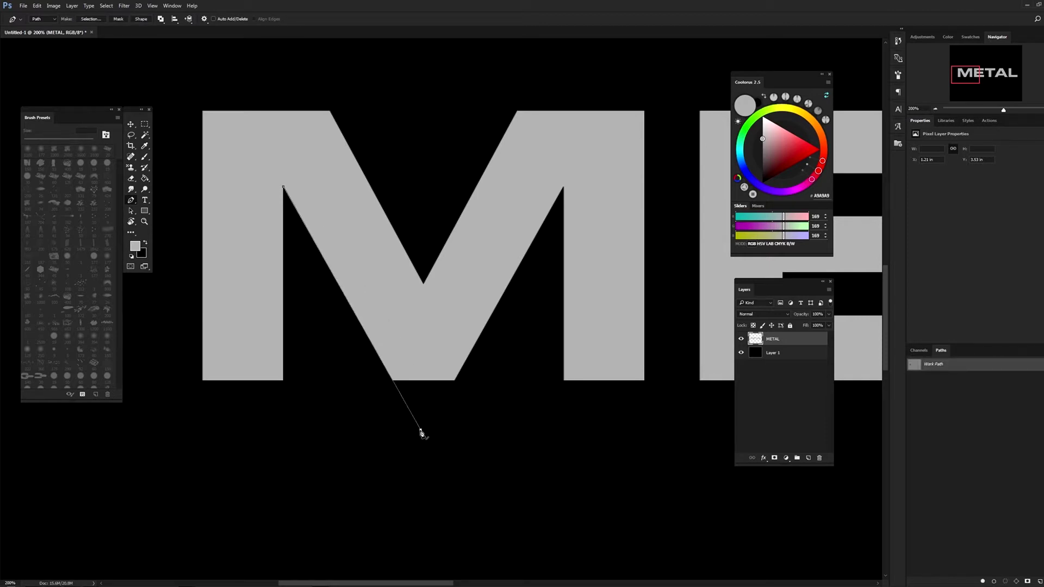
left_click(563, 188)
left_click_drag(422, 432, 423, 437)
Turn the traced path into a filled Shape 1 layer and inspect its bottom point
left_click(142, 20)
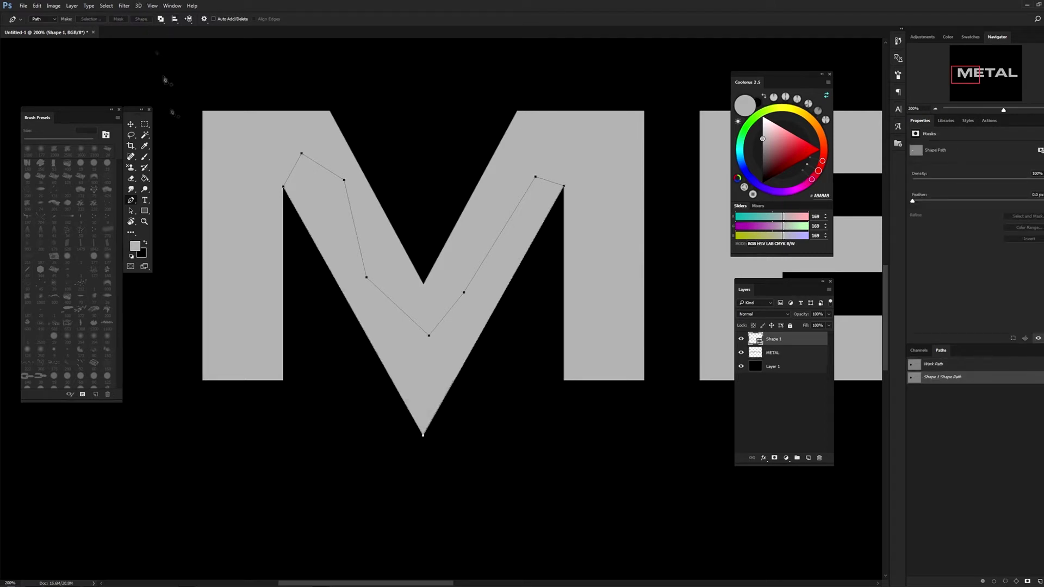
left_click(135, 247)
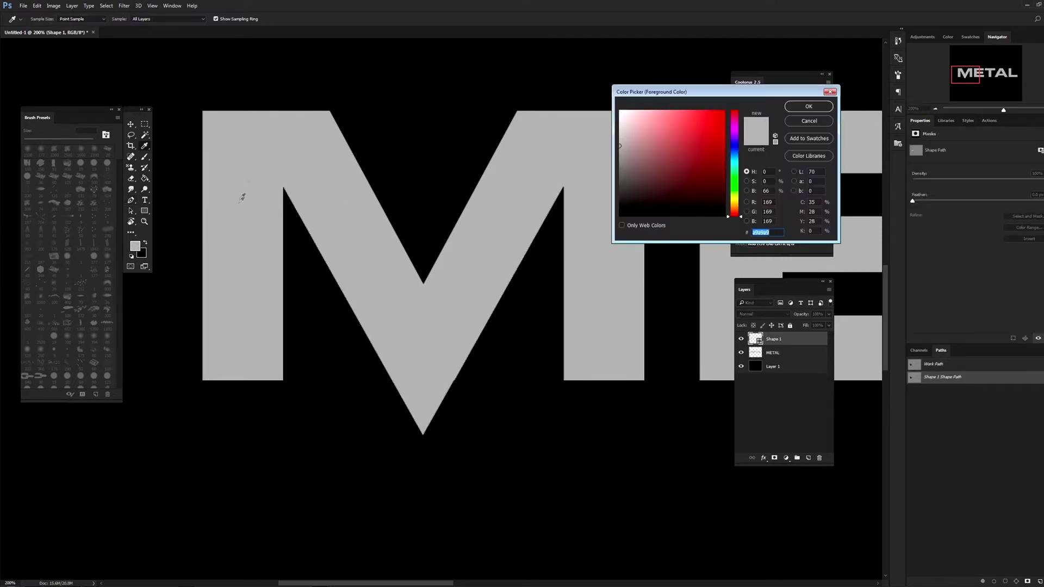
left_click(808, 106)
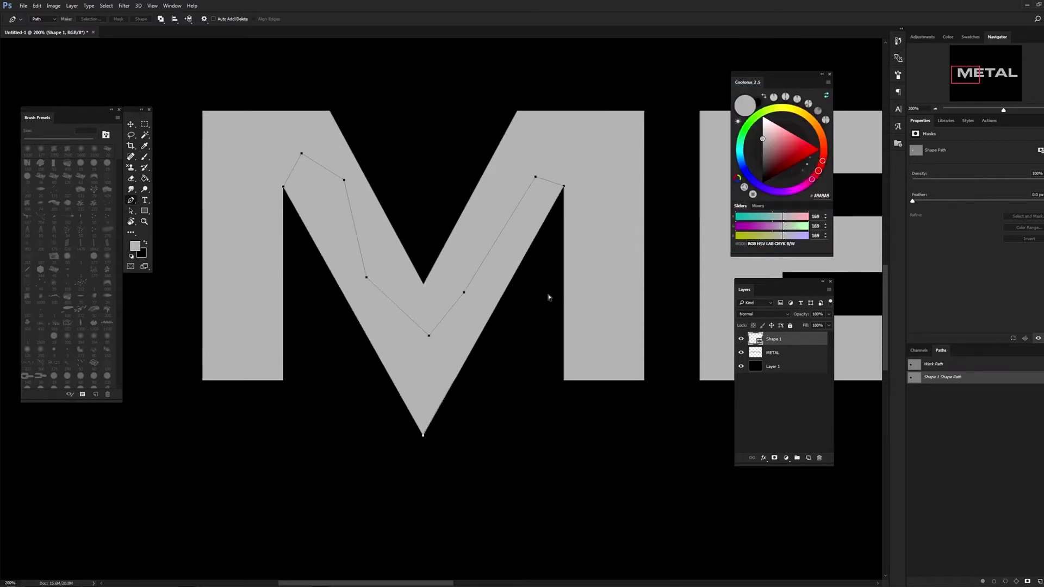
key("Return")
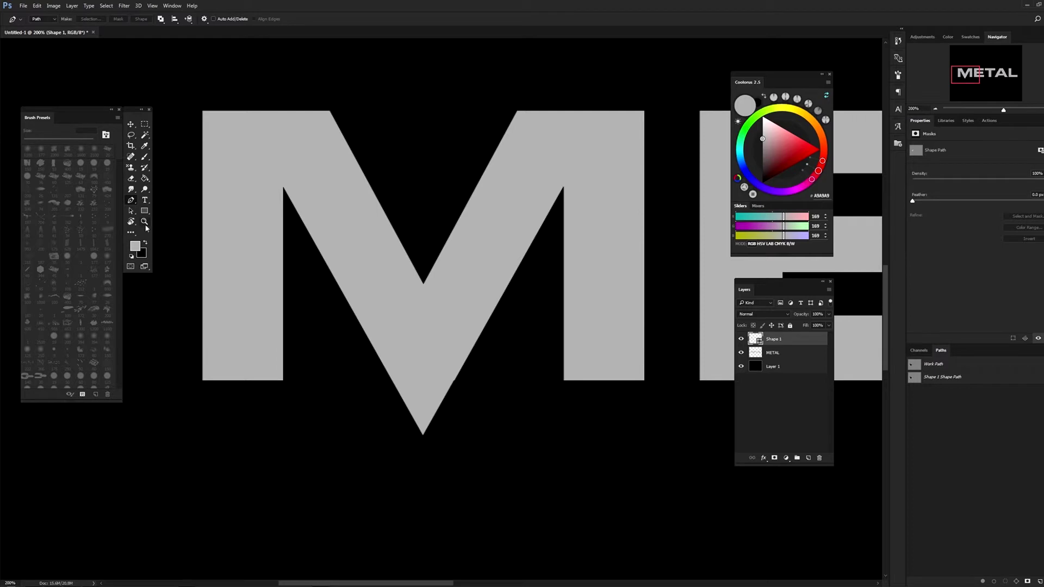
key("z")
left_click(419, 433)
left_click(134, 200)
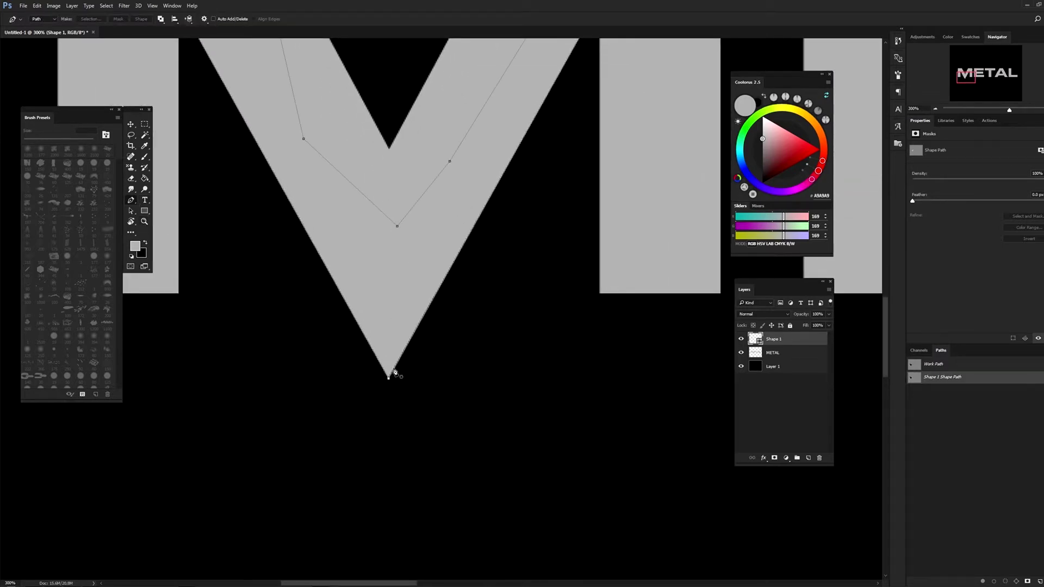
scroll(457, 365, "up", 2)
scroll(457, 365, "up", 2)
key("Return")
scroll(503, 343, "down", 3)
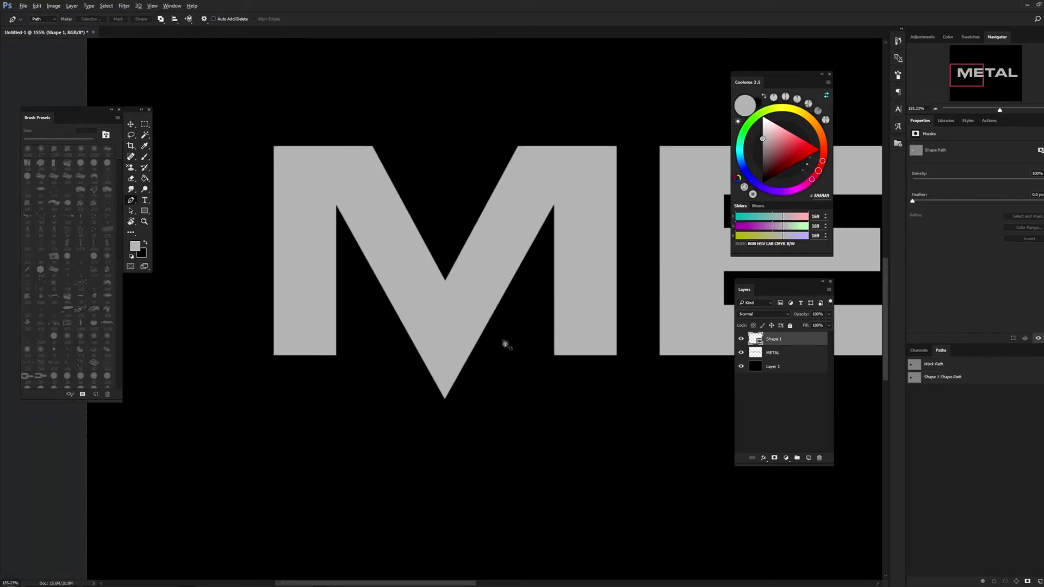
Merge the Shape 1 and METAL layers into a single layer
right_click(786, 354)
left_click(788, 353)
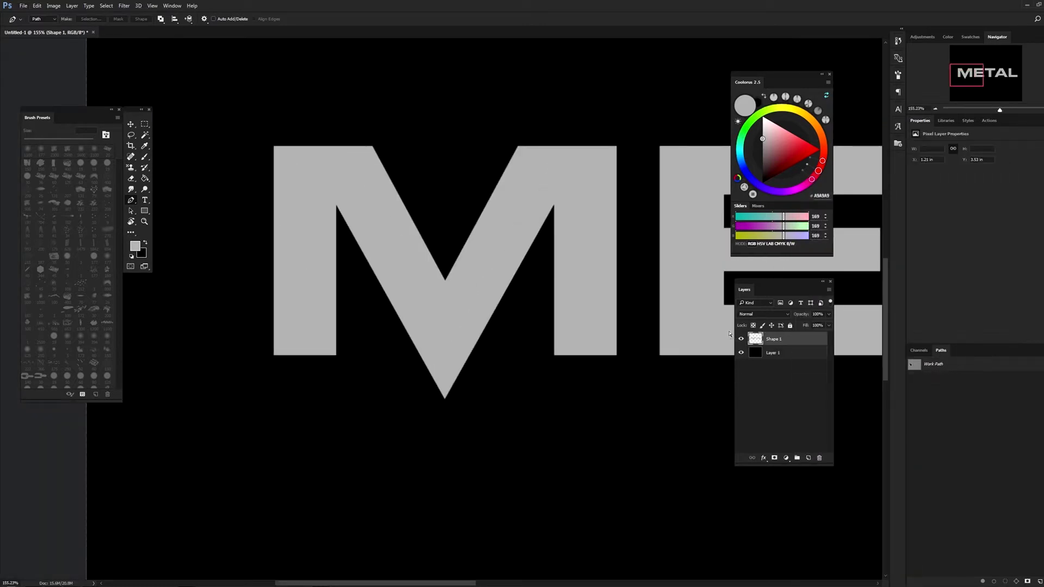
key("z")
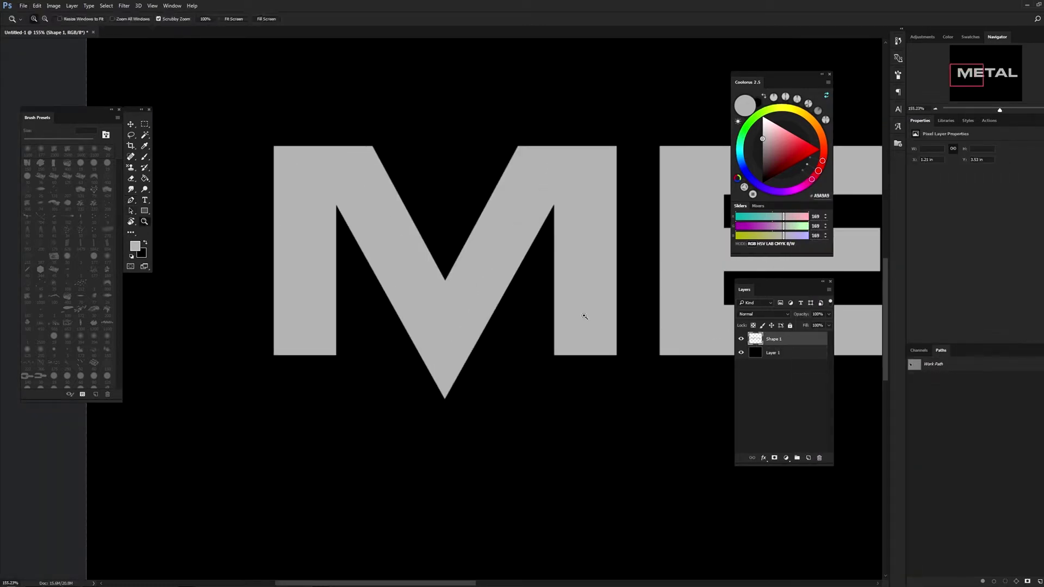
left_click(583, 315)
key("ctrl+z")
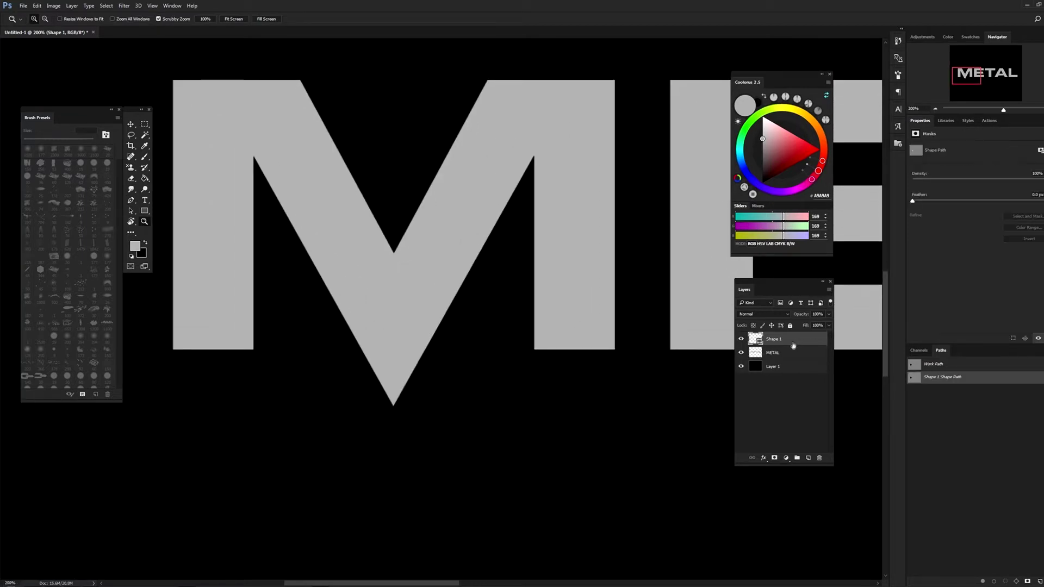
left_click(794, 352, "shift")
right_click(795, 344)
left_click(788, 348)
right_click(792, 344)
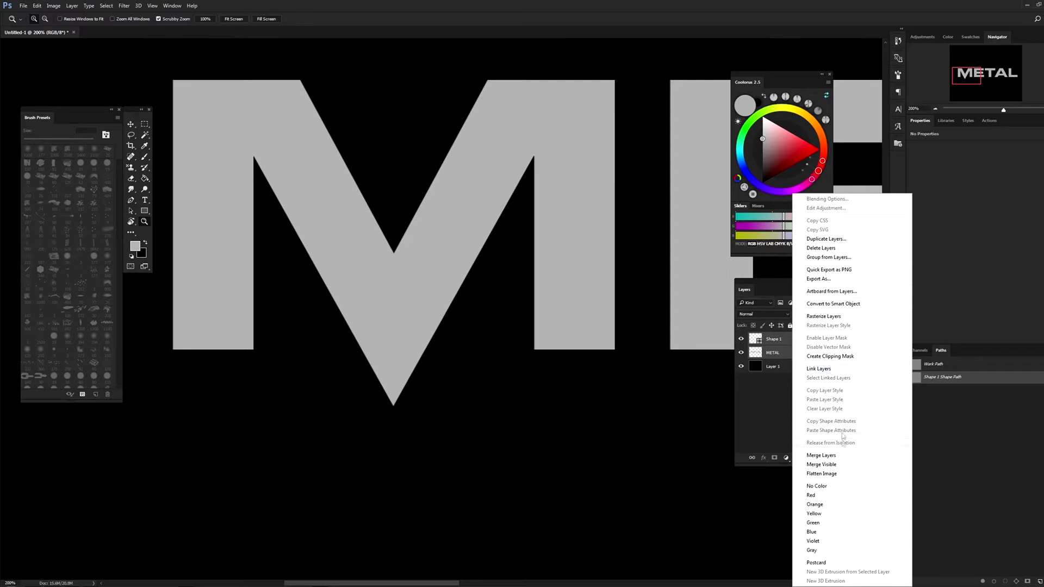
left_click(835, 457)
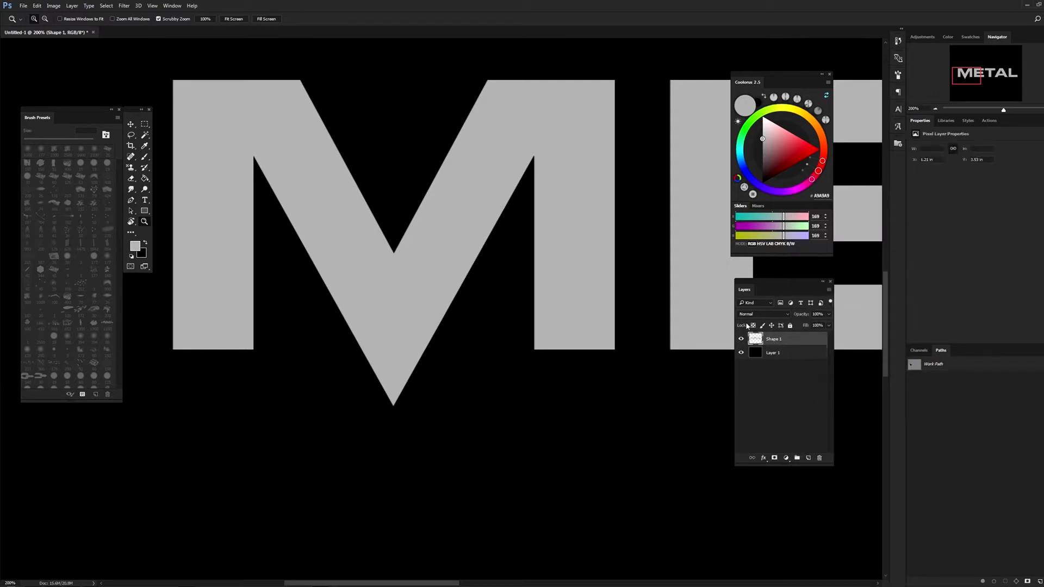
left_click_drag(628, 288, 445, 284)
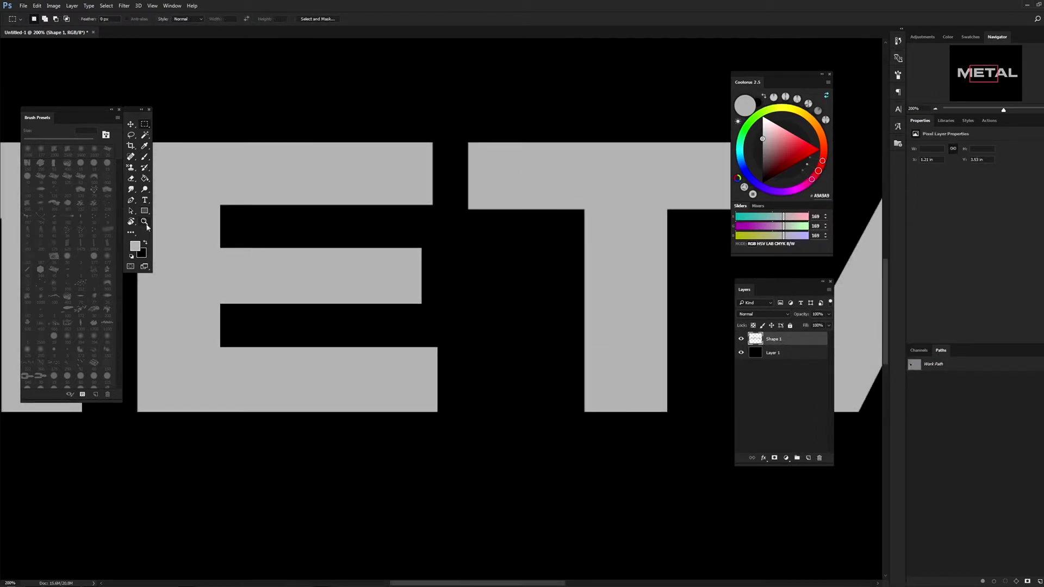
Lasso the A and L and shift them to the left
right_click(424, 237)
left_click(456, 291)
left_click_drag(544, 314, 493, 277)
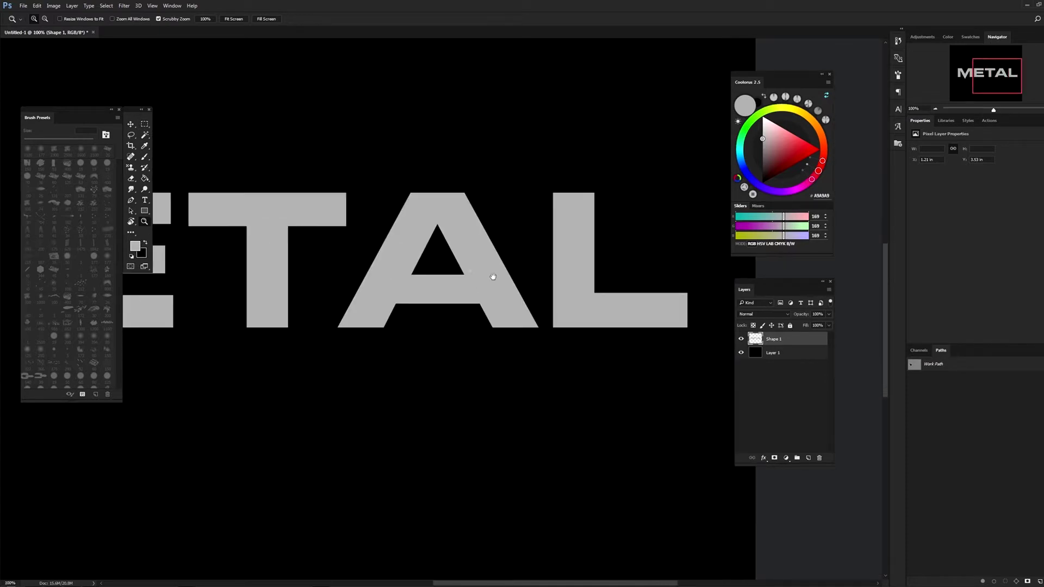
left_click(144, 125)
left_click(131, 136)
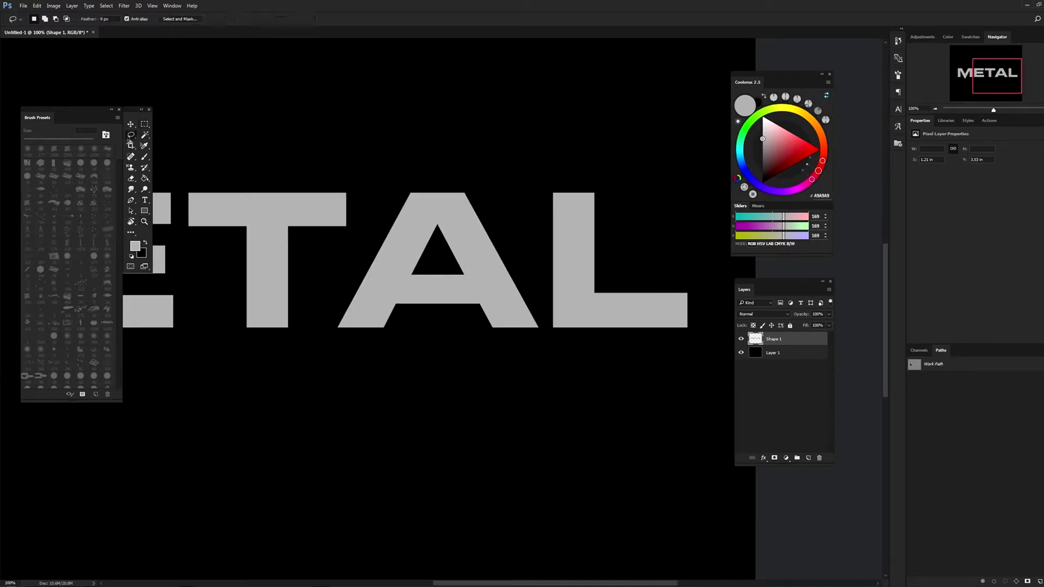
mouse_move(696, 377)
left_mouse_down()
mouse_move(369, 240)
mouse_move(706, 387)
left_mouse_up()
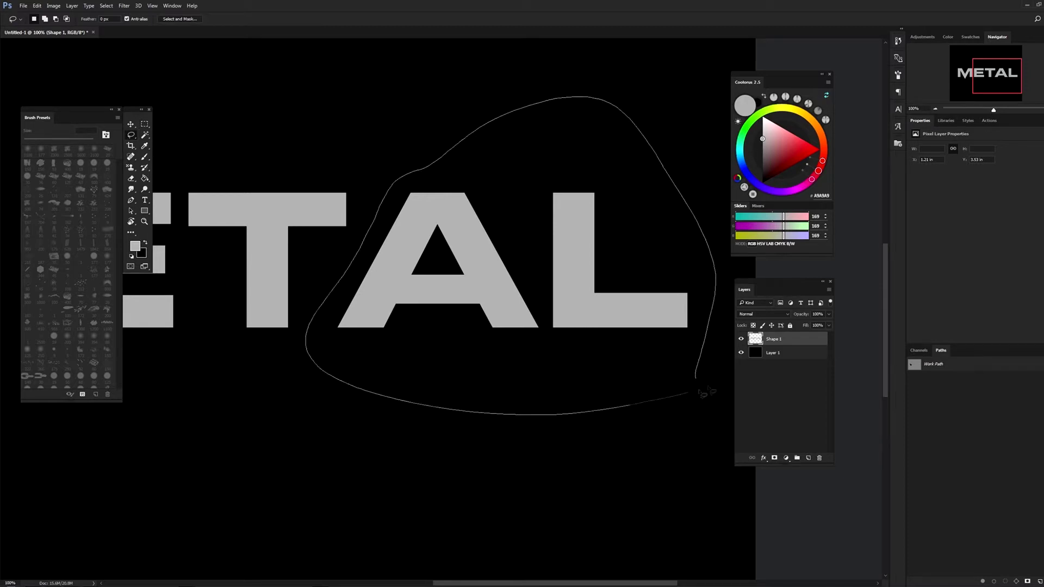
key("ctrl+t")
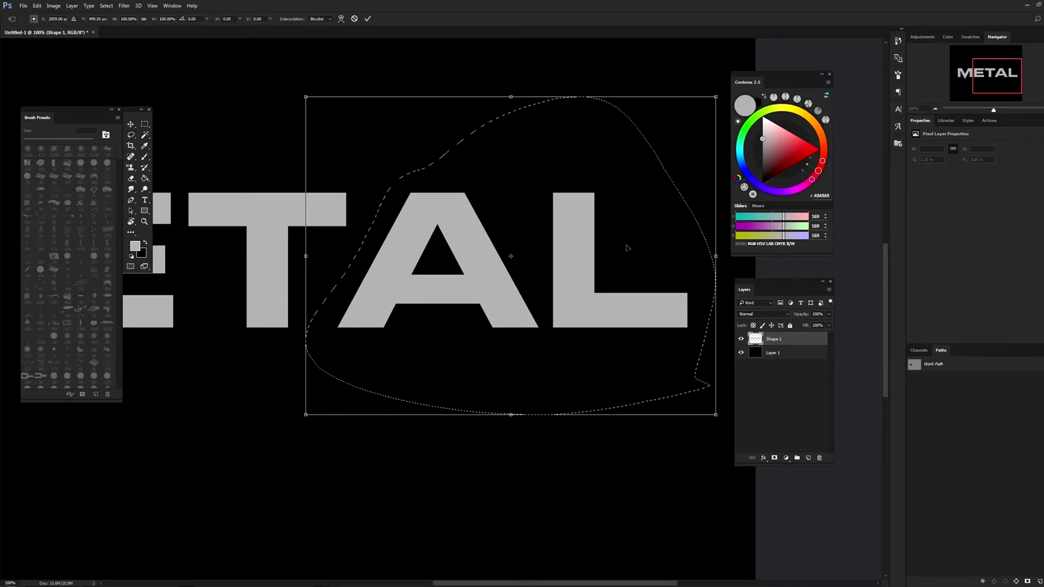
left_click_drag(631, 257, 597, 256)
key("Return")
key("ctrl+Left")
key("ctrl+Left")
key("ctrl+Left")
key("ctrl+Left")
key("ctrl+Left")
key("ctrl+Left")
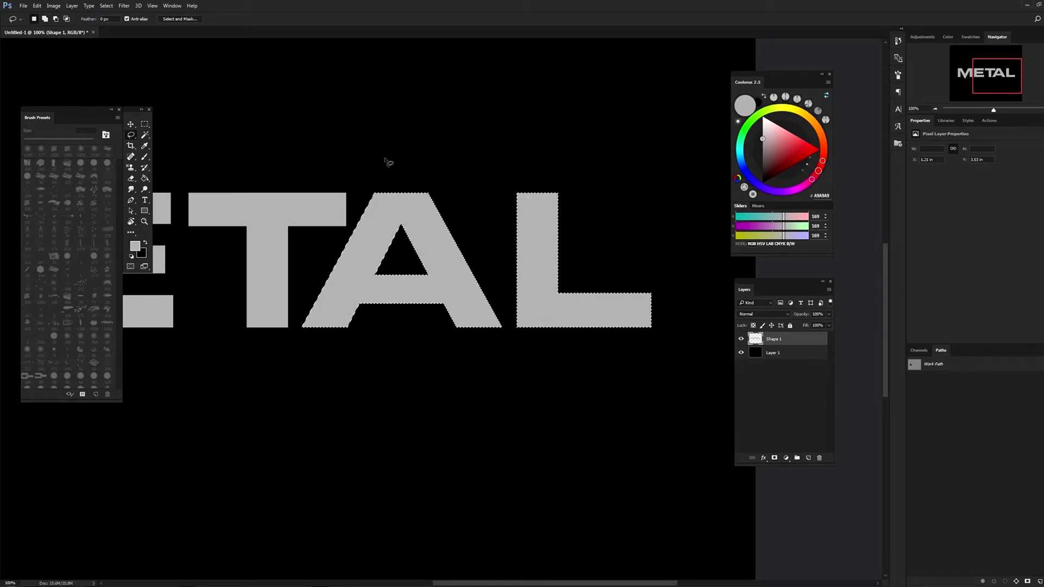
key("ctrl+d")
Shift the M slightly right and zoom back out to the whole word
mouse_move(387, 160)
left_mouse_down()
mouse_move(525, 261)
mouse_move(245, 268)
mouse_move(432, 278)
mouse_move(213, 396)
left_mouse_up()
key("m")
key("ctrl+t")
left_click_drag(458, 313, 478, 313)
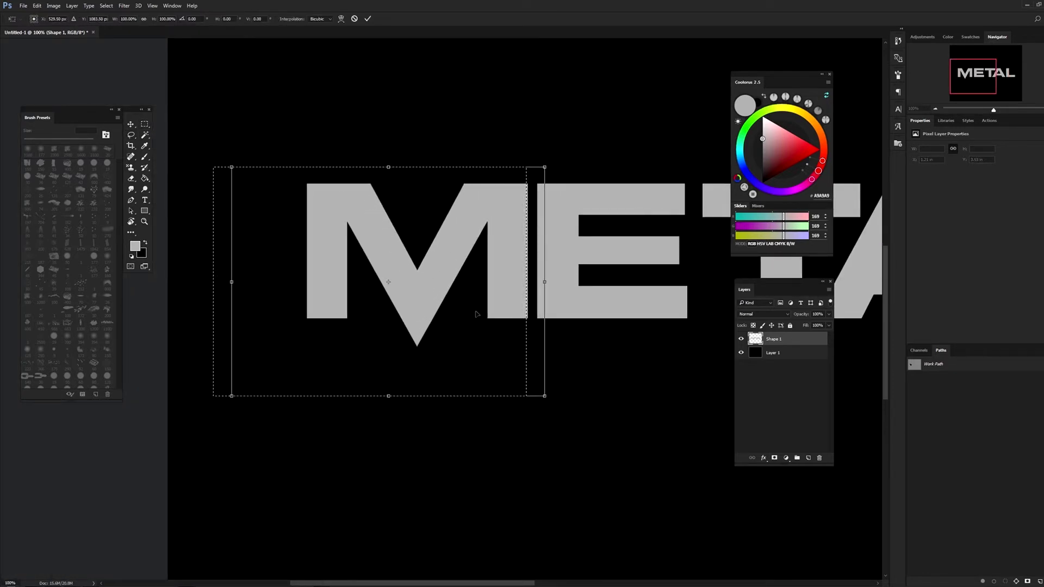
key("Return")
key("ctrl+d")
left_click_drag(587, 341, 419, 341)
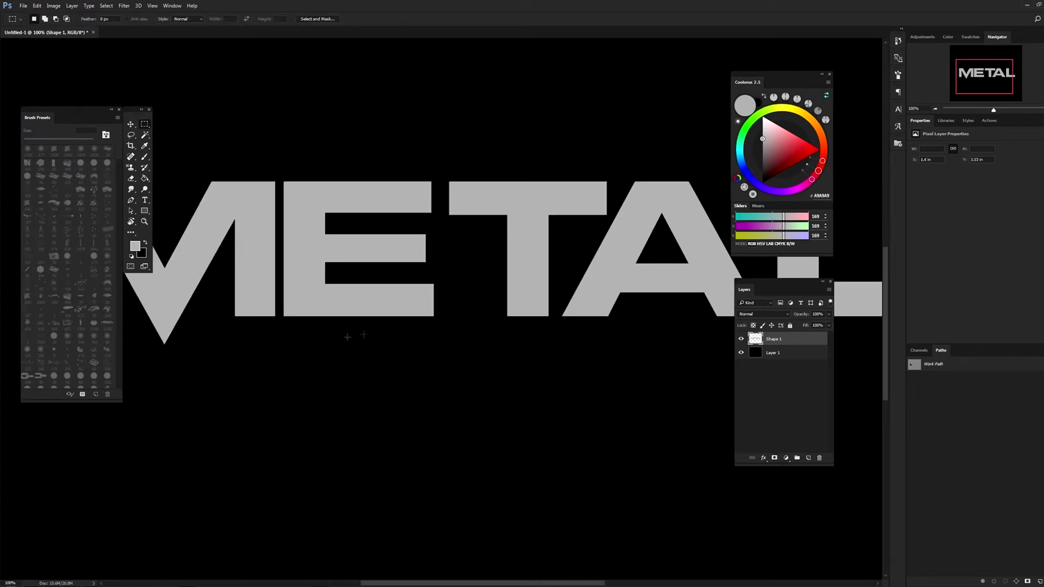
scroll(420, 325, "down", 3)
Zoom in on the M, then select and delete its left half
key("z")
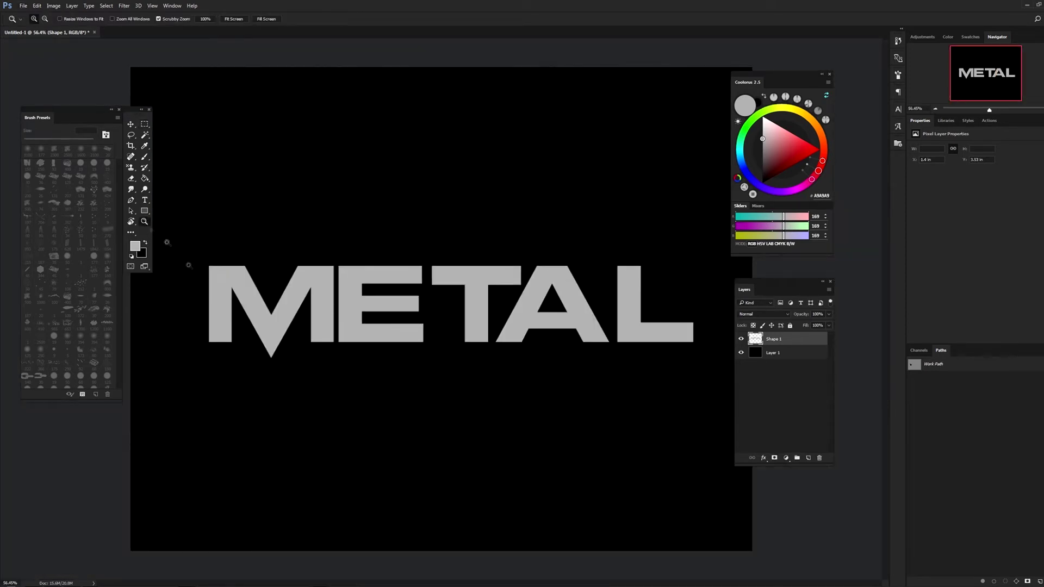
left_click(443, 321)
left_click(442, 322)
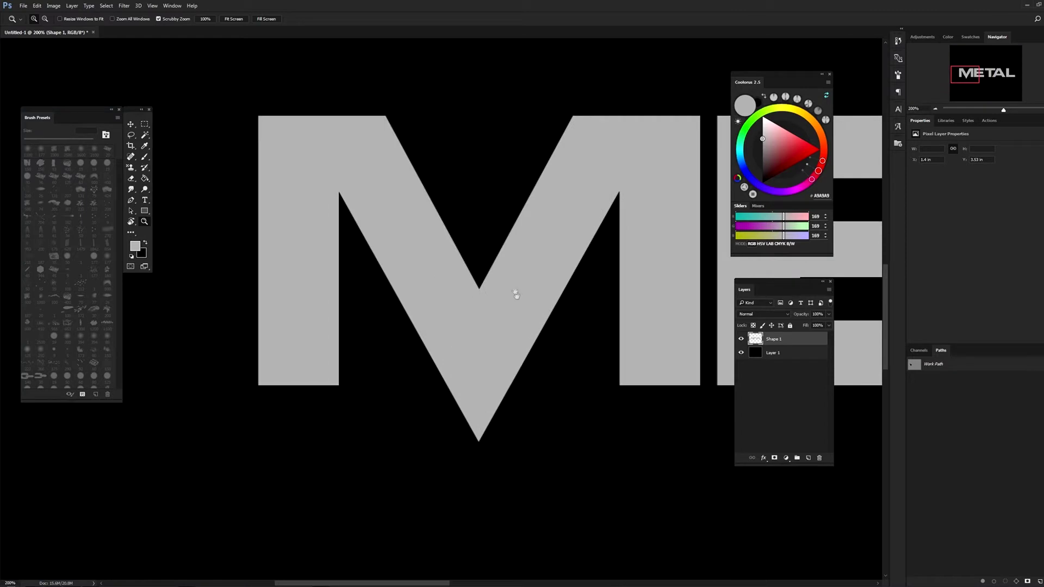
left_click_drag(480, 268, 408, 248)
key("m")
left_click_drag(314, 197, 383, 225)
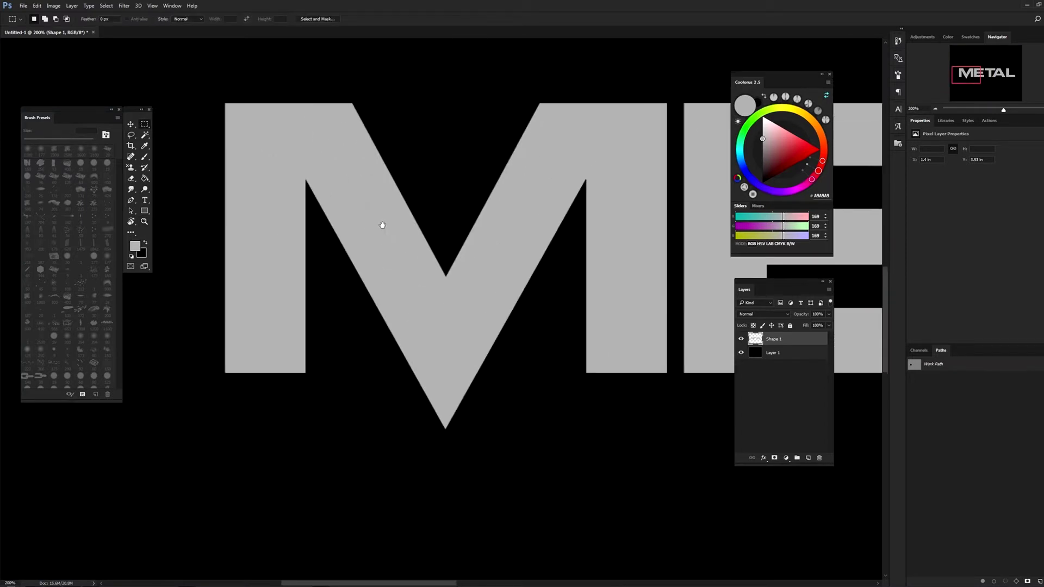
left_click_drag(175, 66, 446, 497)
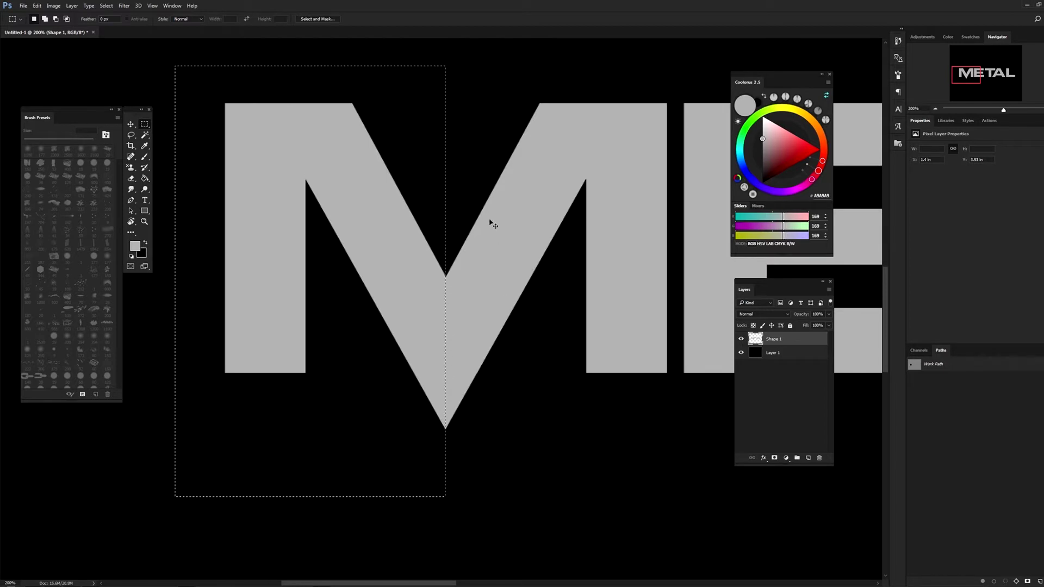
key("Right")
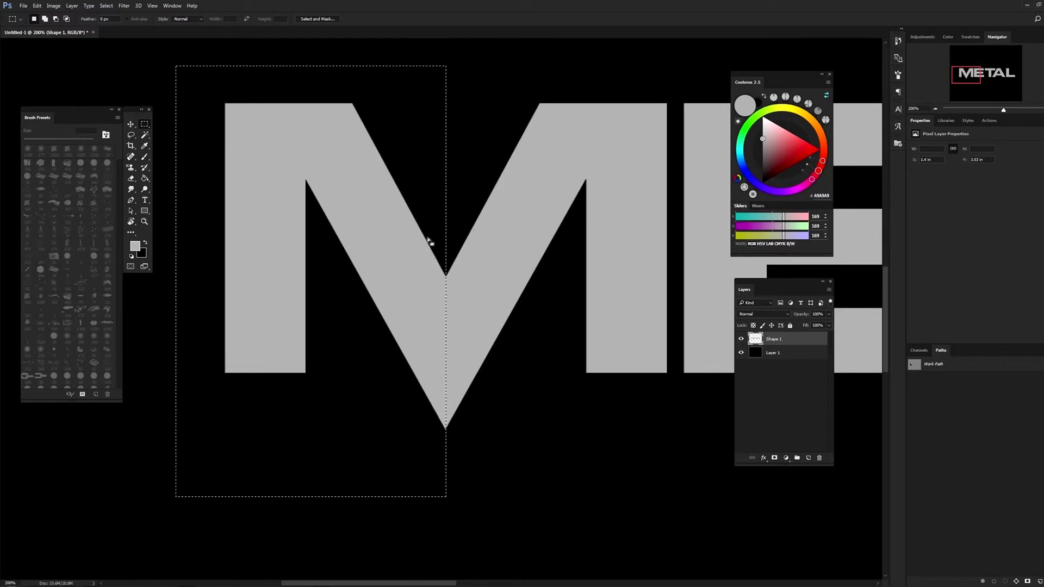
key("Delete")
Adjust the M's remaining half, shifting its slanted stroke slightly right
left_click_drag(473, 153, 408, 304)
mouse_move(540, 112)
left_mouse_down()
mouse_move(338, 431)
mouse_move(296, 461)
left_mouse_up()
key("ctrl+v")
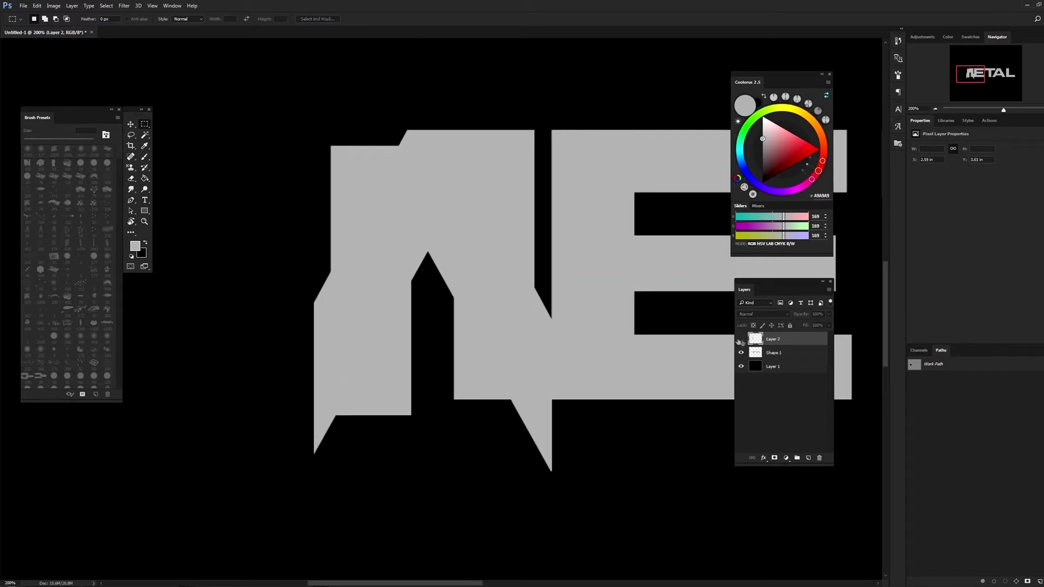
left_click(741, 338)
left_click(772, 353)
scroll(486, 283, "down", 2)
left_click_drag(342, 100, 506, 450)
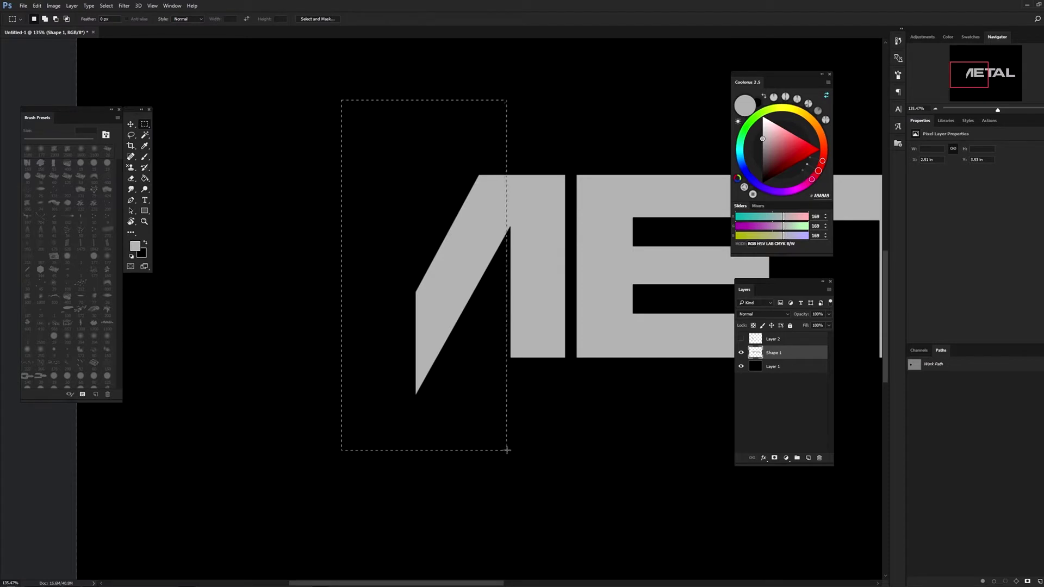
key("z")
left_click(530, 274)
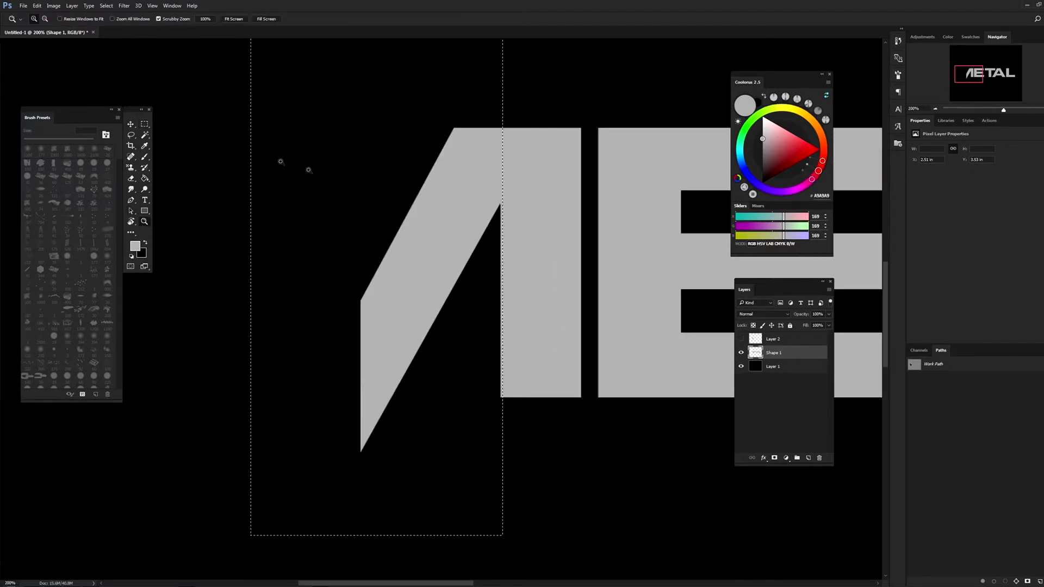
key("m")
key("Left")
key("Left")
key("ctrl+Right")
key("ctrl+Right")
key("ctrl+Right")
key("ctrl+Right")
key("ctrl+Right")
key("ctrl+Right")
key("ctrl+Right")
key("ctrl+Right")
key("ctrl+Right")
key("ctrl+Right")
key("ctrl+d")
left_click_drag(397, 299, 408, 249)
Copy the M's right half to a new layer, flip it horizontally, and place it as the left half
key("w")
left_click(466, 168)
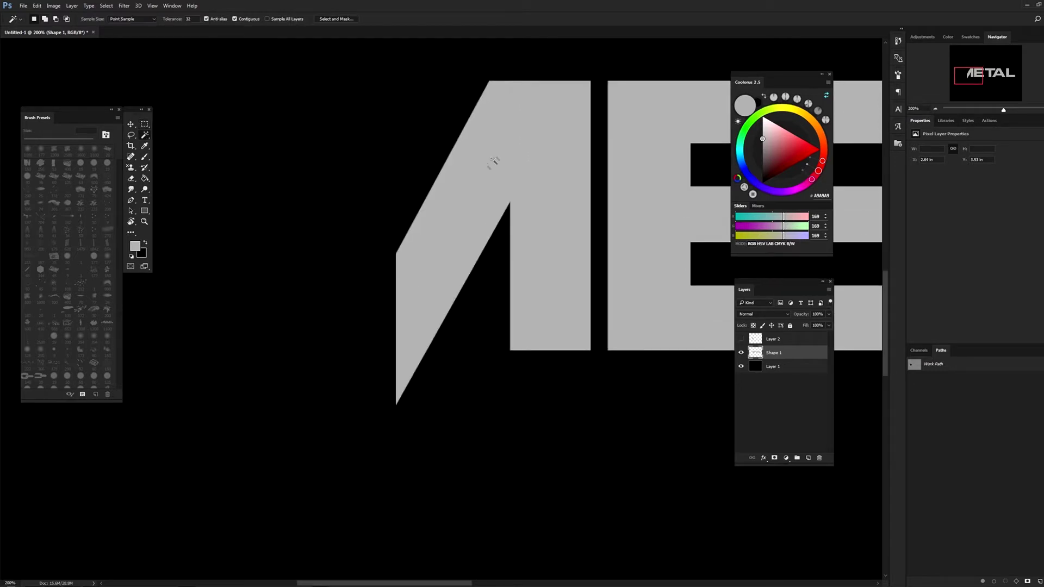
key("ctrl+j")
key("ctrl+t")
left_click(37, 6)
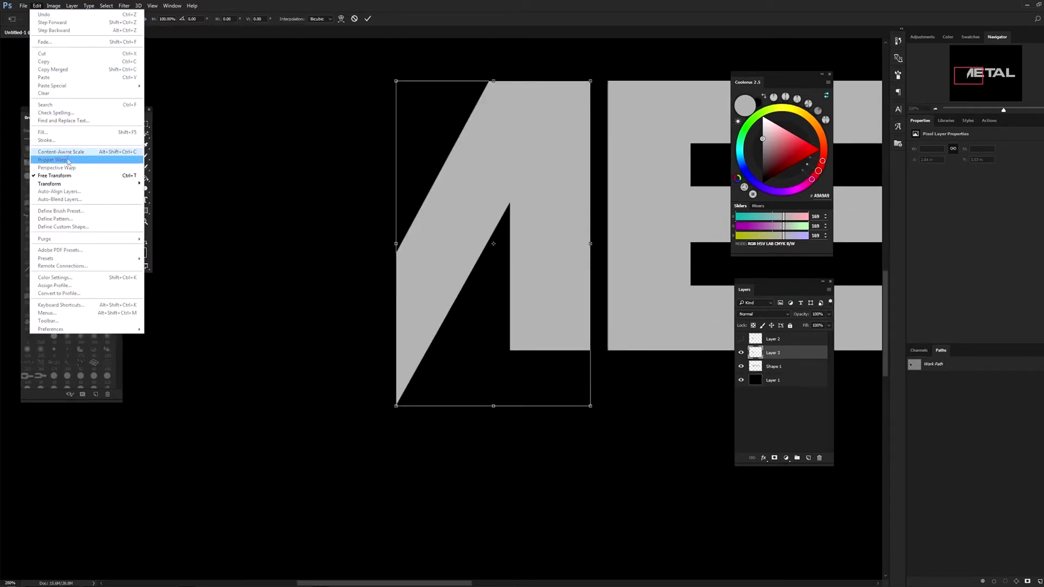
left_click(179, 274)
left_click_drag(535, 170, 337, 168)
key("Return")
key("w")
left_click(145, 124)
left_click_drag(613, 246, 327, 232)
key("z")
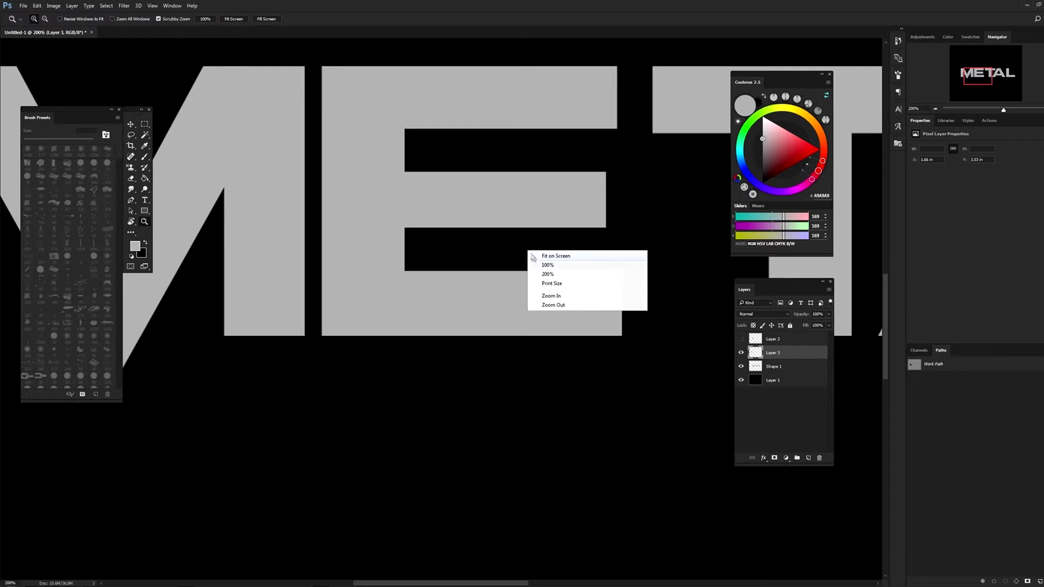
key("ctrl+0")
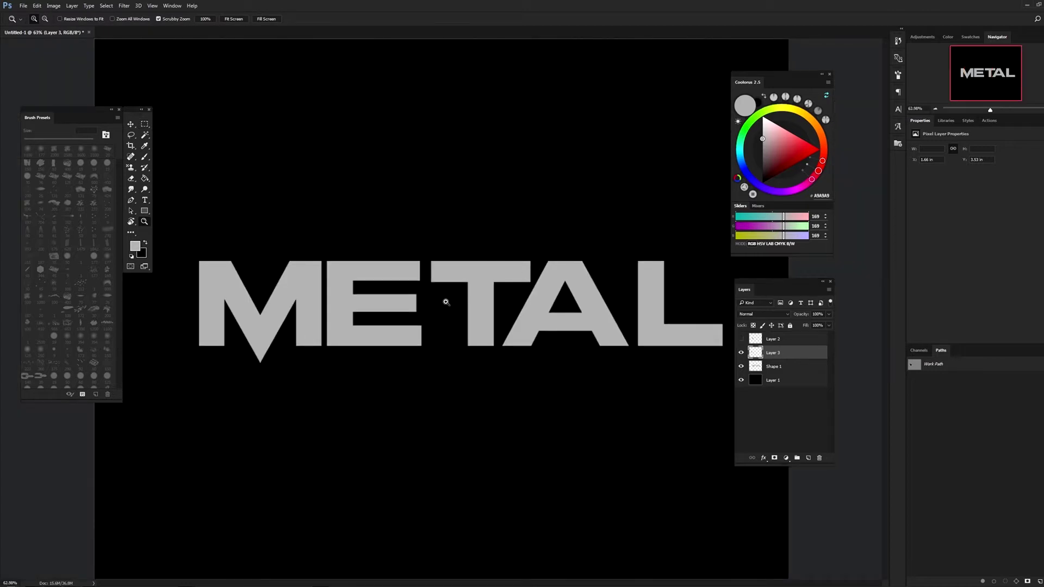
Merge the mirrored M half down into the lettering layer
left_click(797, 371, "ctrl")
key("ctrl+e")
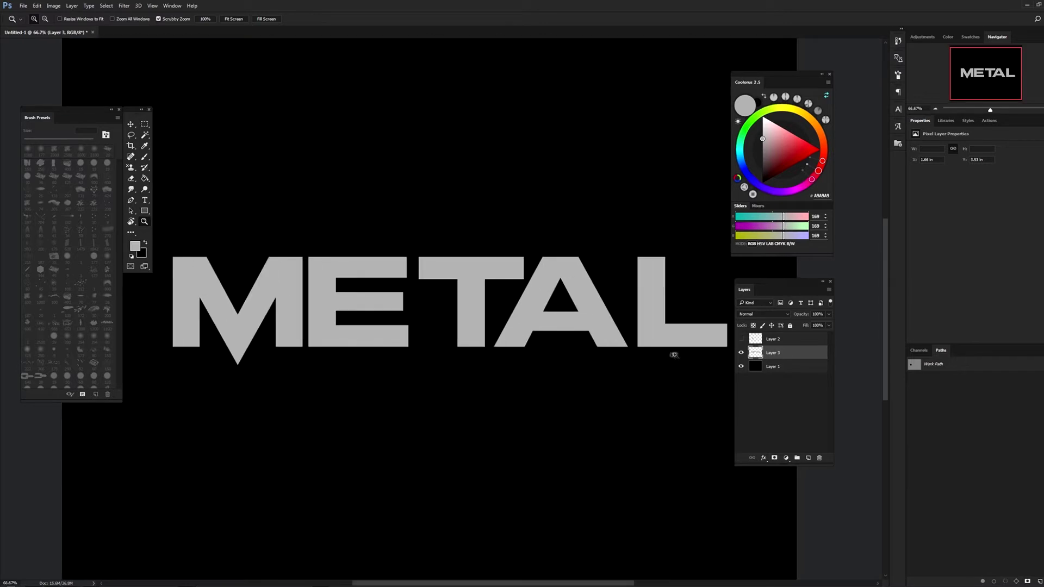
left_click_drag(659, 356, 487, 301)
left_click(470, 272)
Cut the L onto its own layer and slide it left over the A
key("w")
left_click(443, 215)
key("ctrl+x")
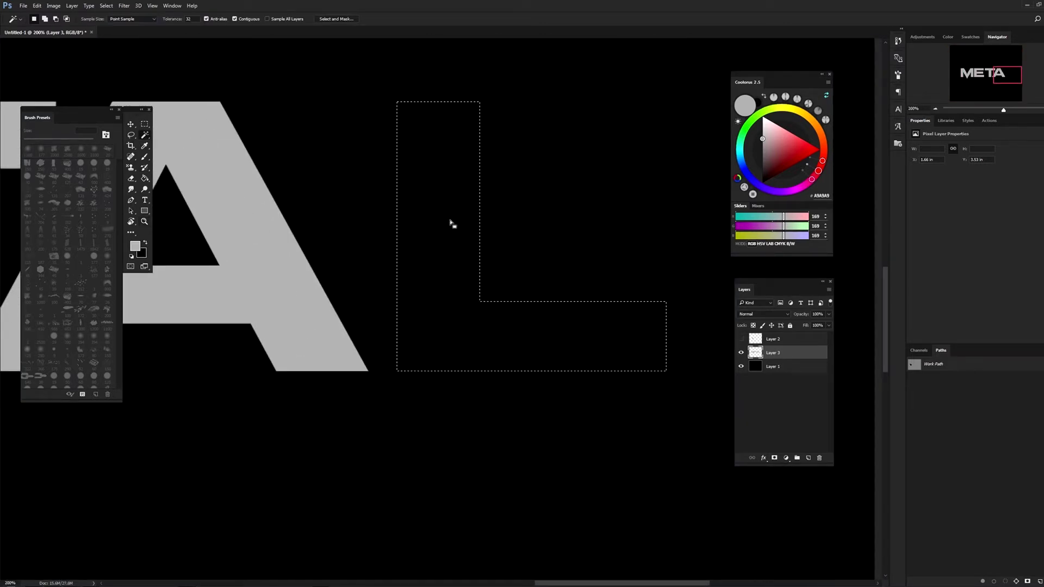
key("ctrl+v")
key("v")
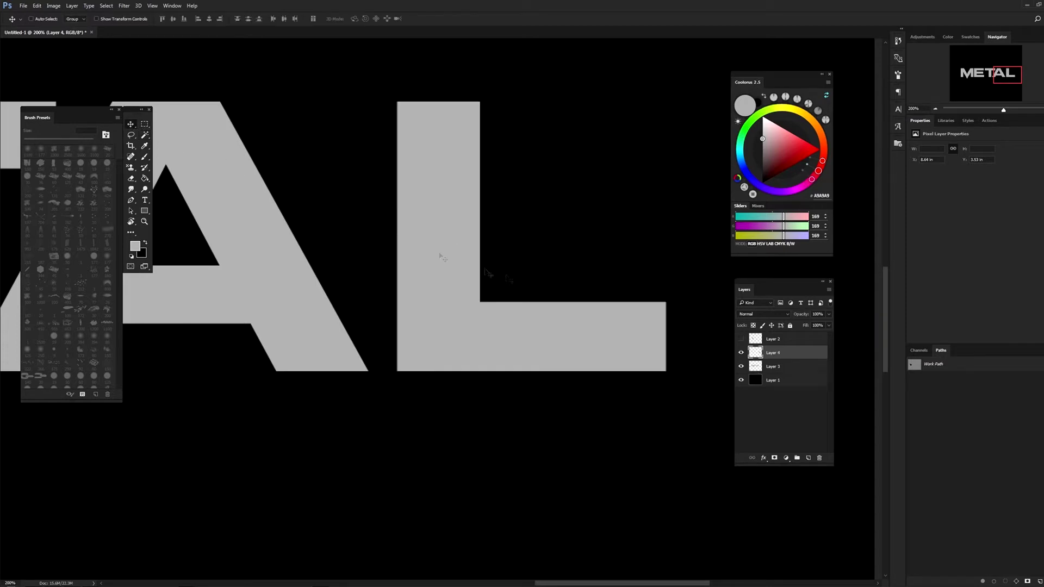
left_click_drag(443, 251, 350, 252)
left_click_drag(338, 303, 397, 300)
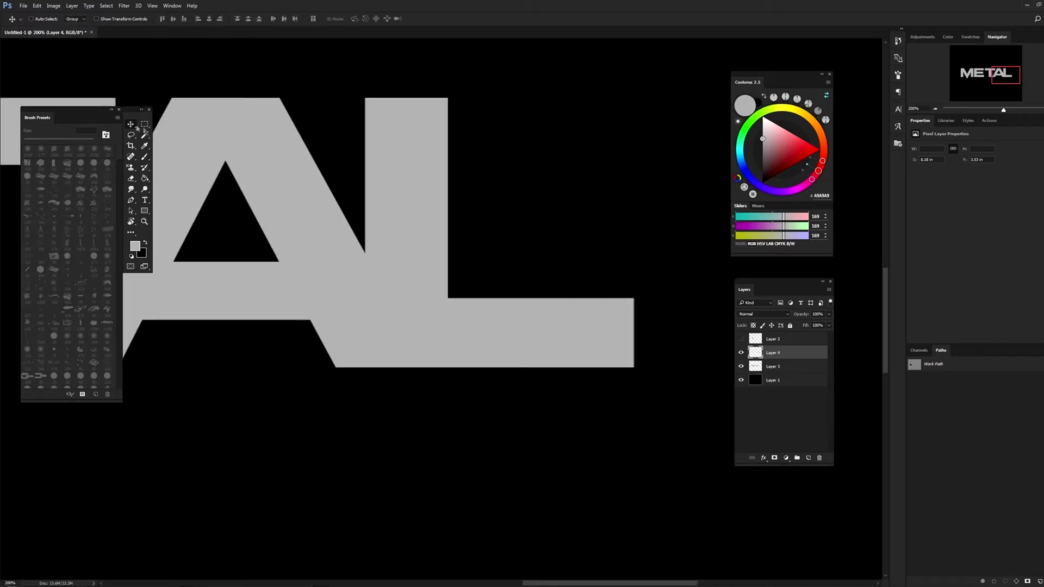
key("shift+Right")
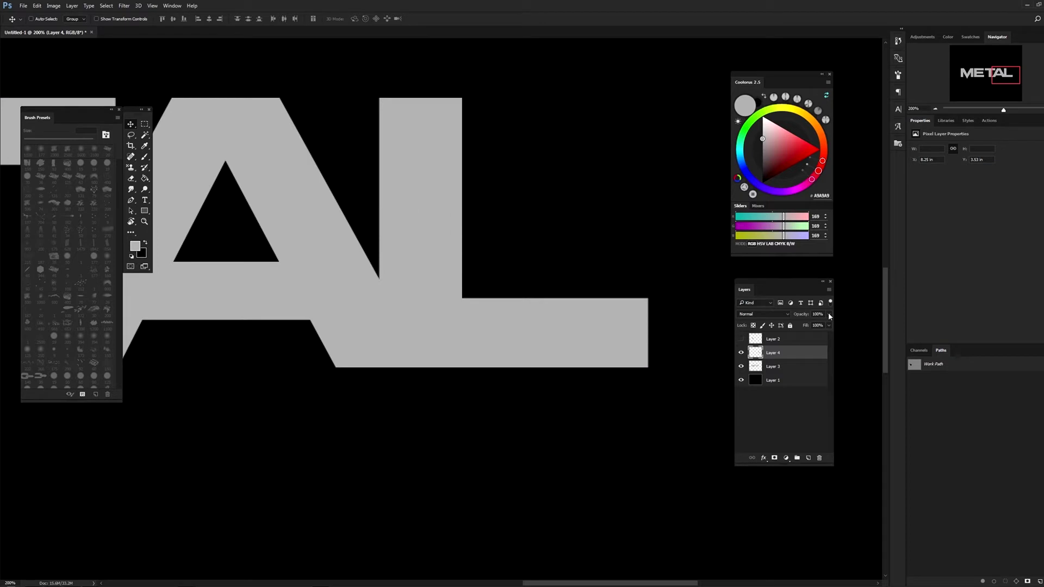
Set the L layer's opacity to 63% and fine-tune its overlap with the A
key("6")
key("3")
left_click_drag(437, 307, 505, 313)
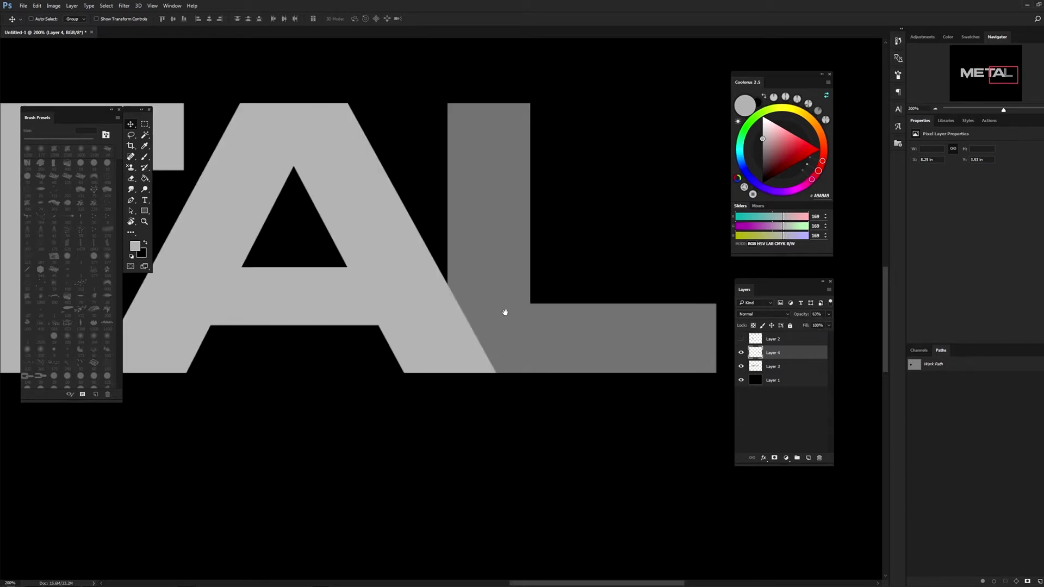
key("Right")
key("Right")
left_click_drag(482, 260, 399, 268)
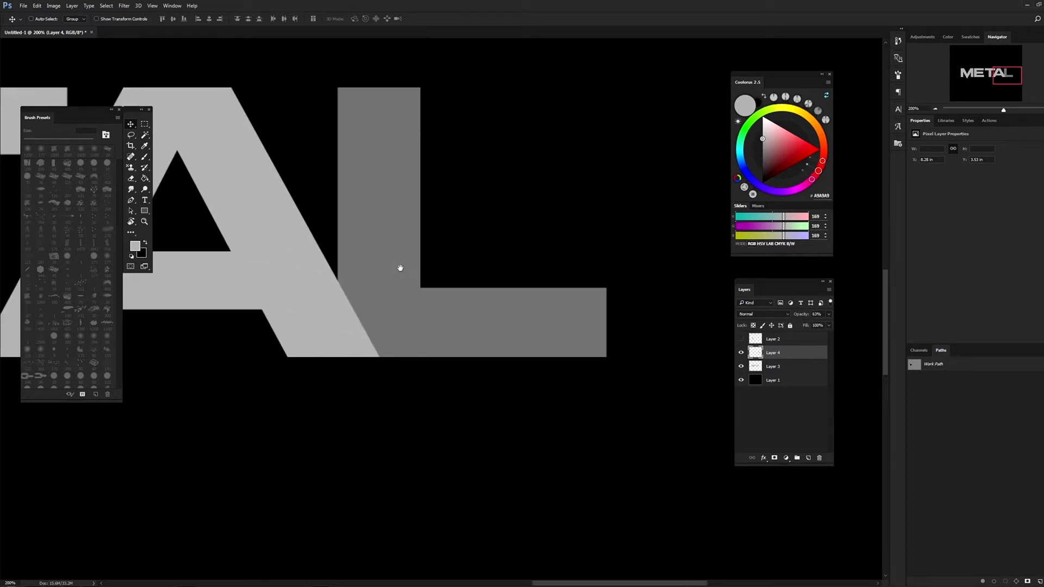
left_click(130, 200)
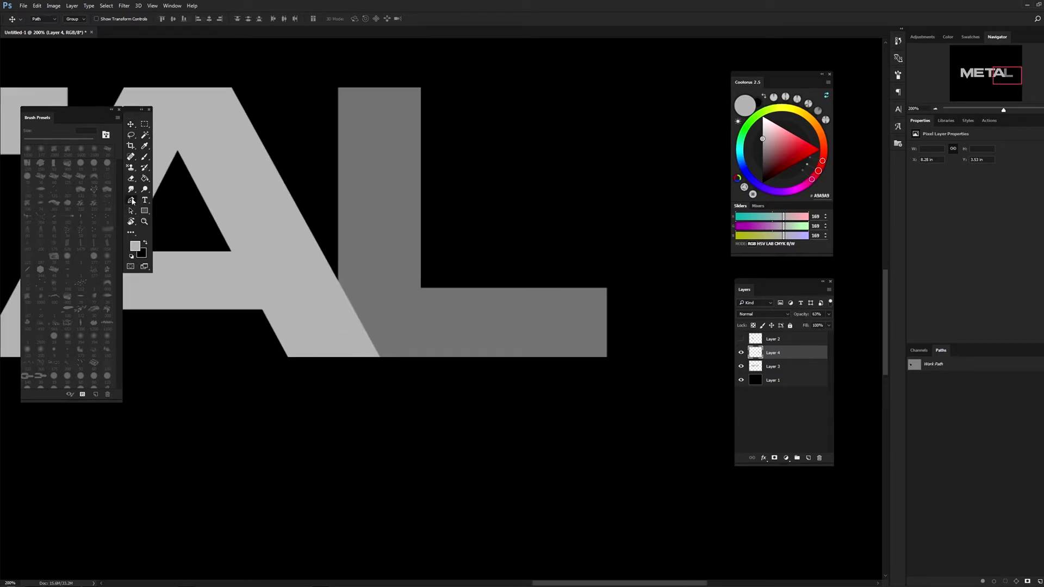
Draw a diagonal path along the A's right slanted edge across the L's left side
left_click(231, 89)
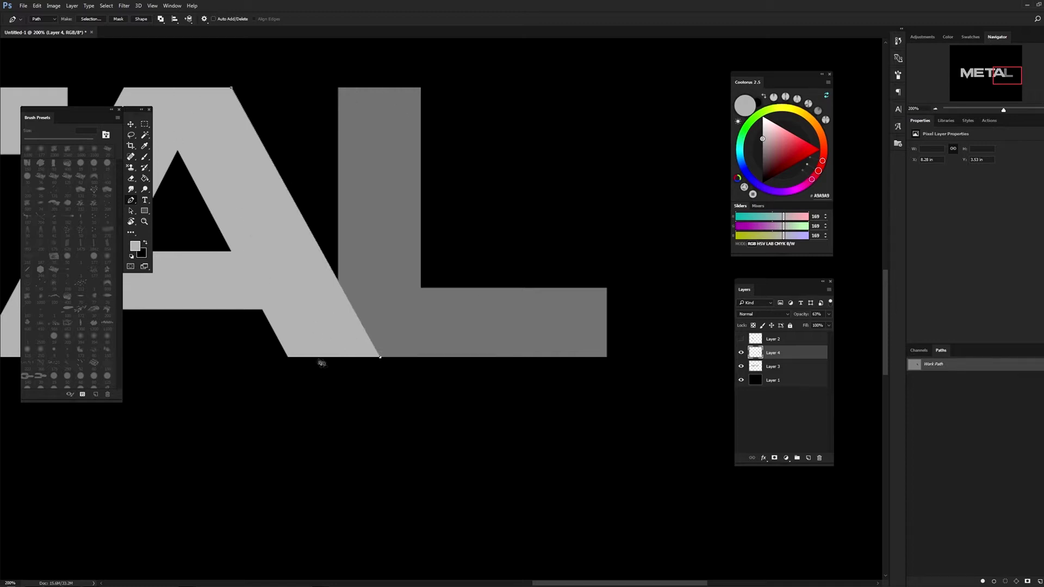
left_click(338, 357)
key("ctrl+t")
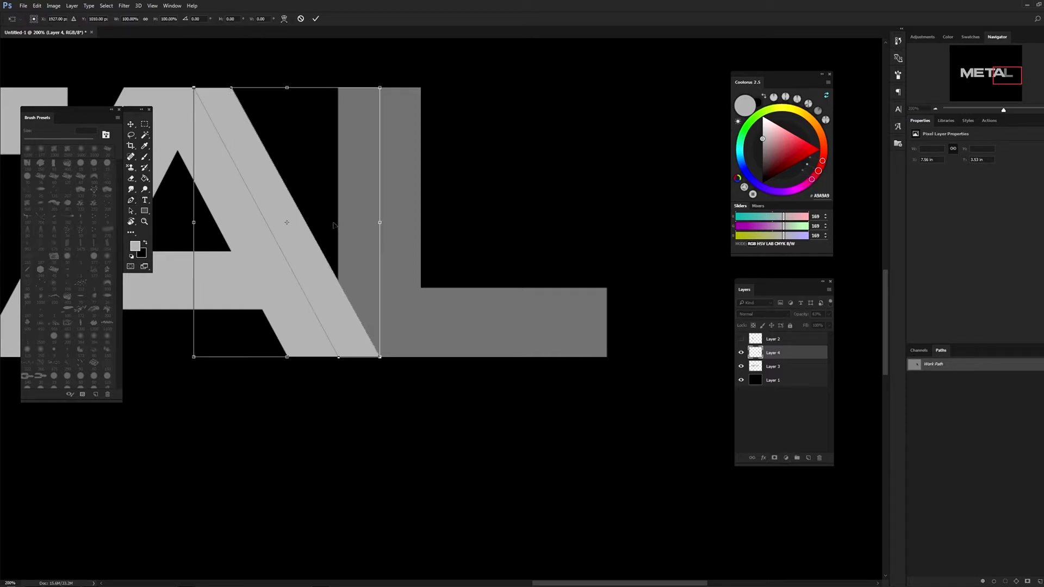
left_click_drag(331, 225, 345, 223)
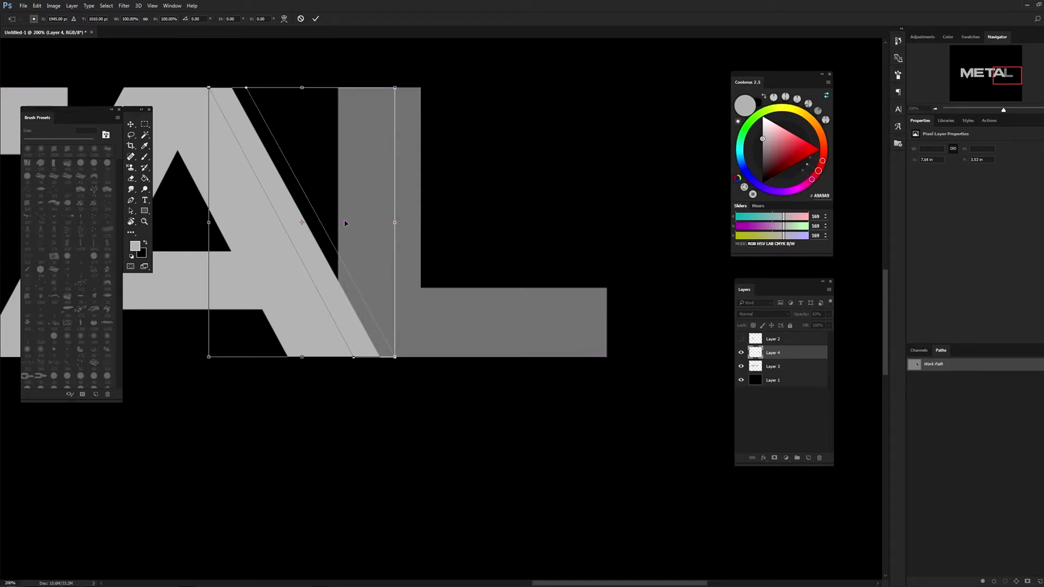
key("Return")
left_click_drag(344, 222, 415, 259)
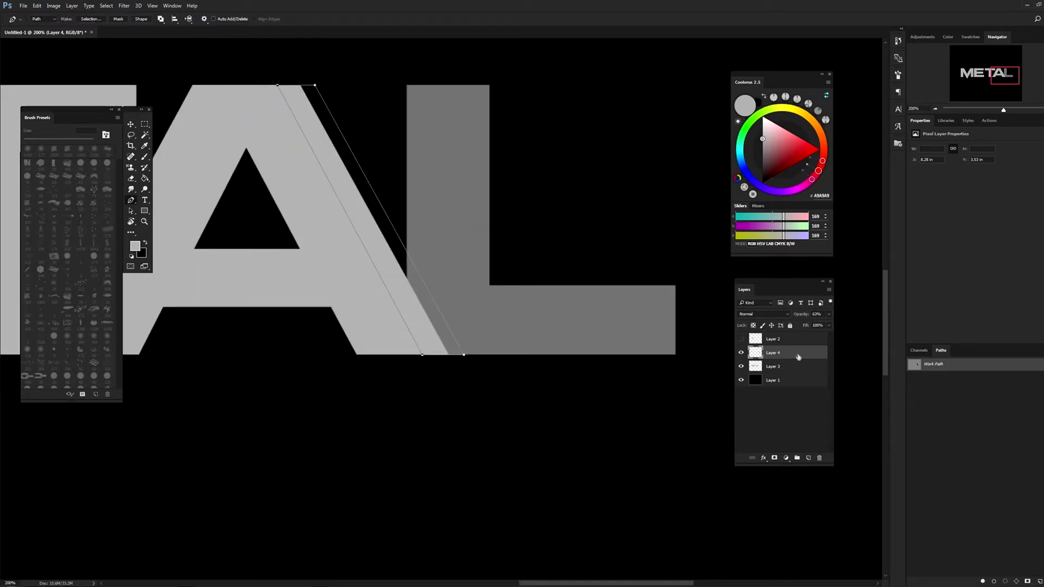
left_click(72, 6)
left_click(73, 6)
left_click(72, 6)
mouse_move(83, 132)
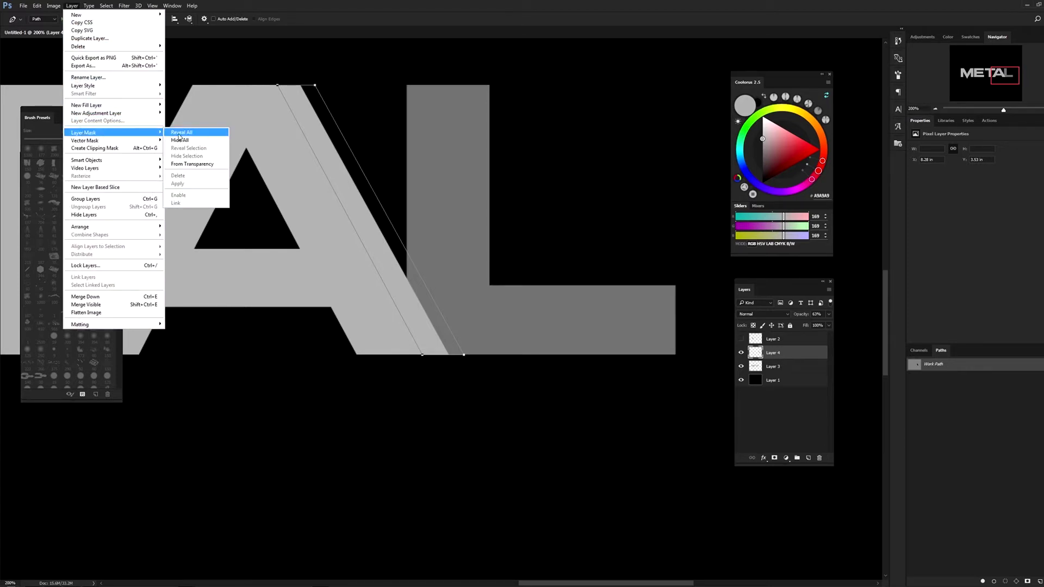
Add a layer mask to the L and fill the path-selected strip between A and L with black
left_click(191, 138)
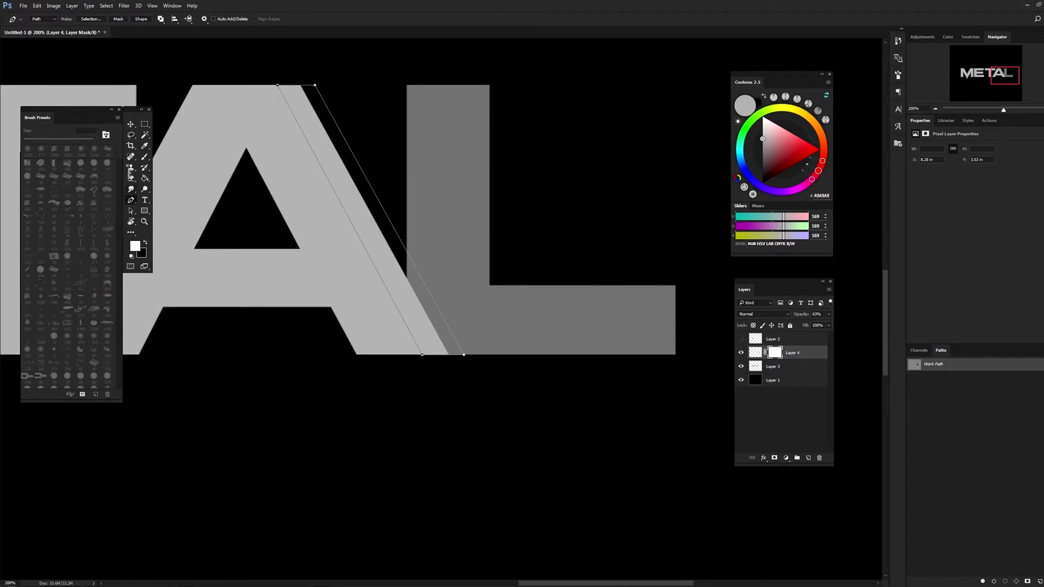
left_click(90, 19)
left_click(577, 180)
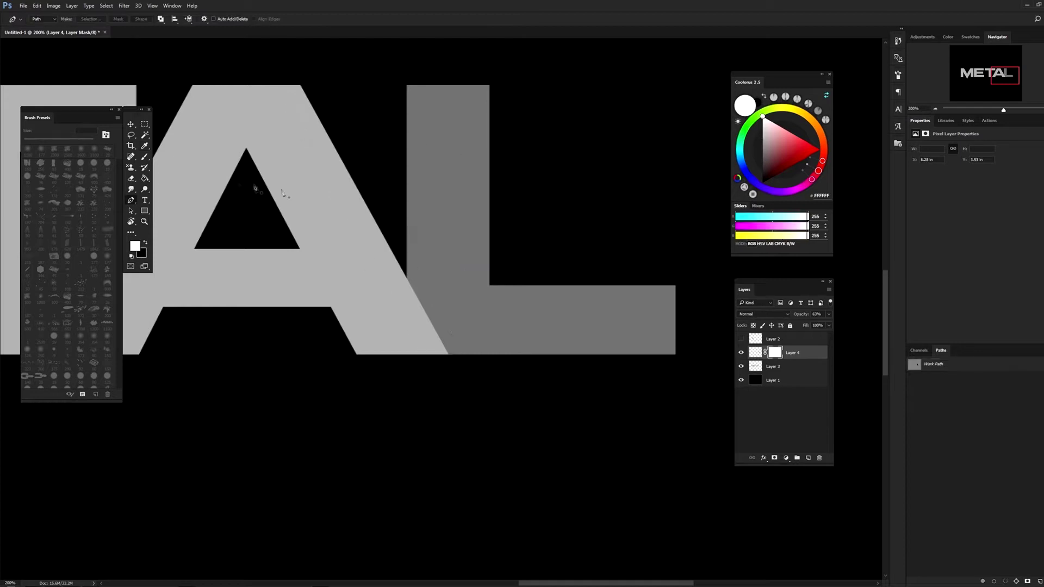
key("m")
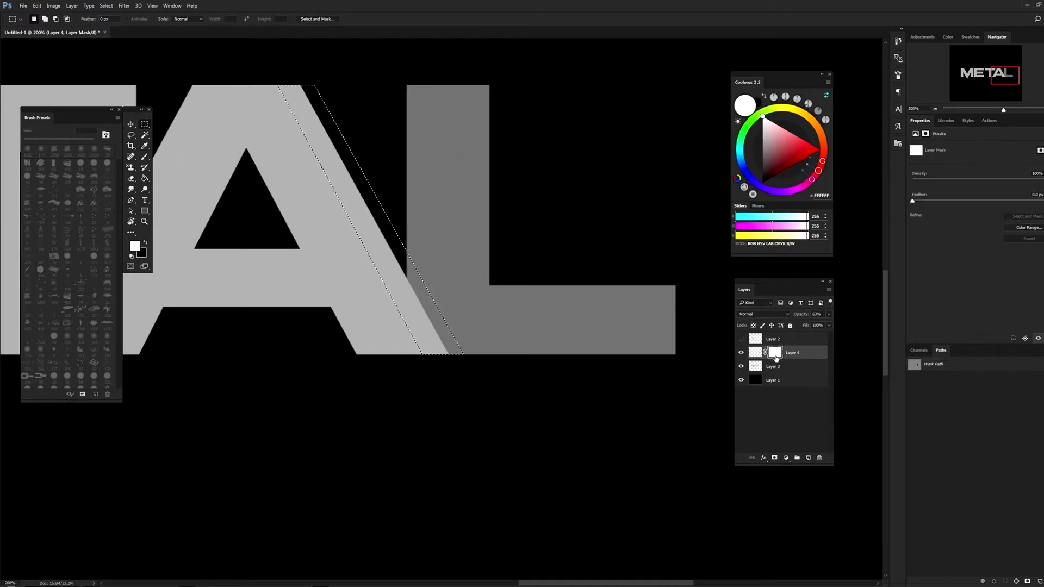
key("ctrl+BackSpace")
key("ctrl+d")
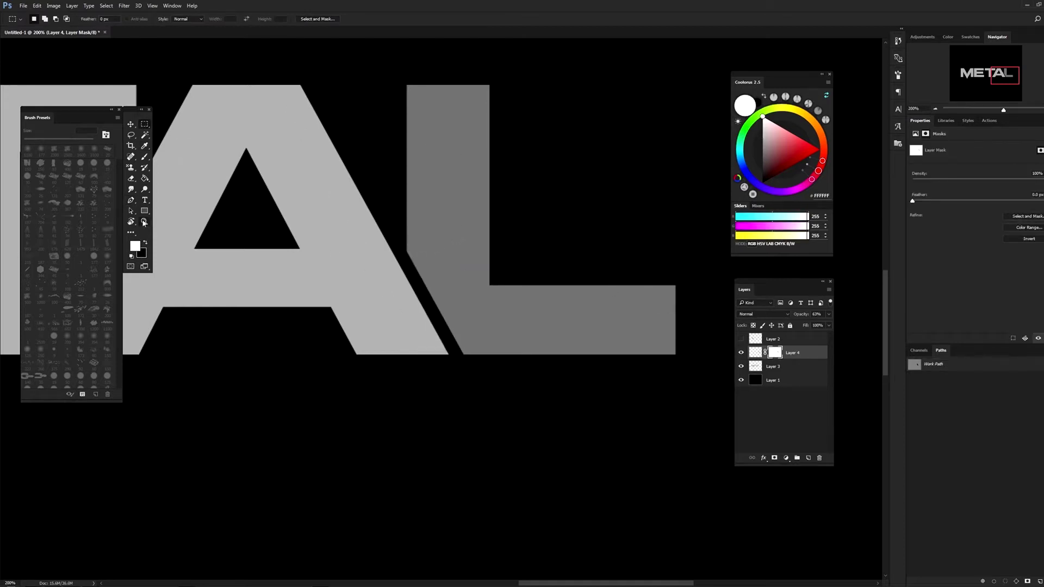
left_click(144, 222)
right_click(430, 240)
left_click(451, 244)
right_click(484, 257)
left_click(501, 306)
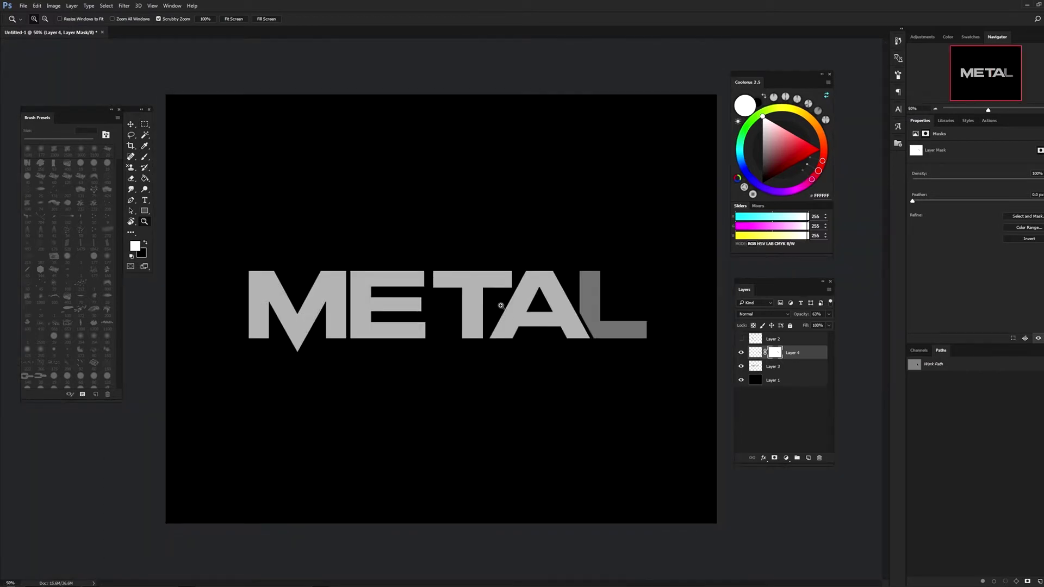
Reload and clear the strip selection, then fit the whole document in view
left_click(586, 340)
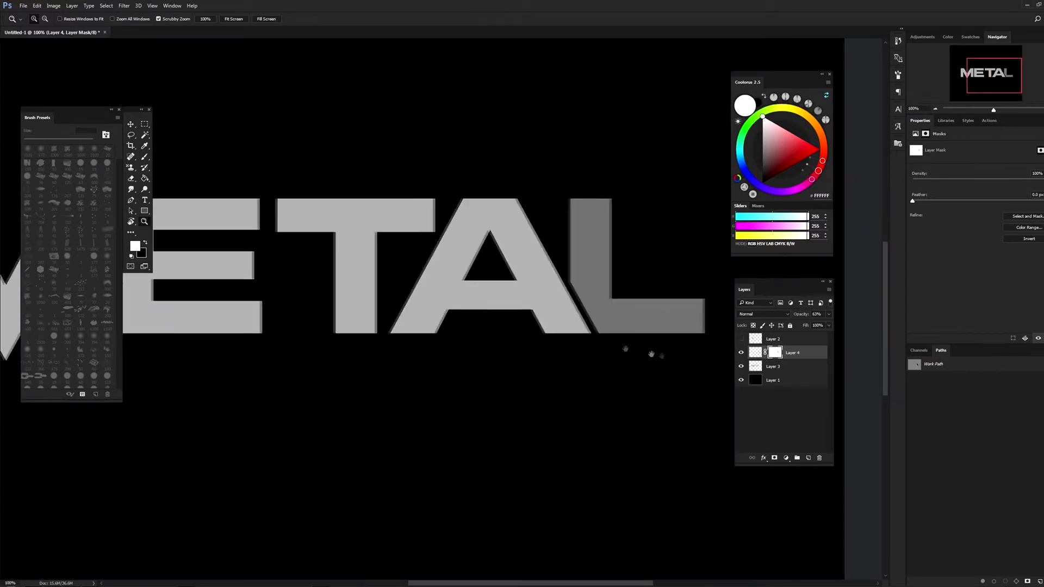
left_click_drag(664, 354, 465, 317)
key("m")
key("ctrl+shift+d")
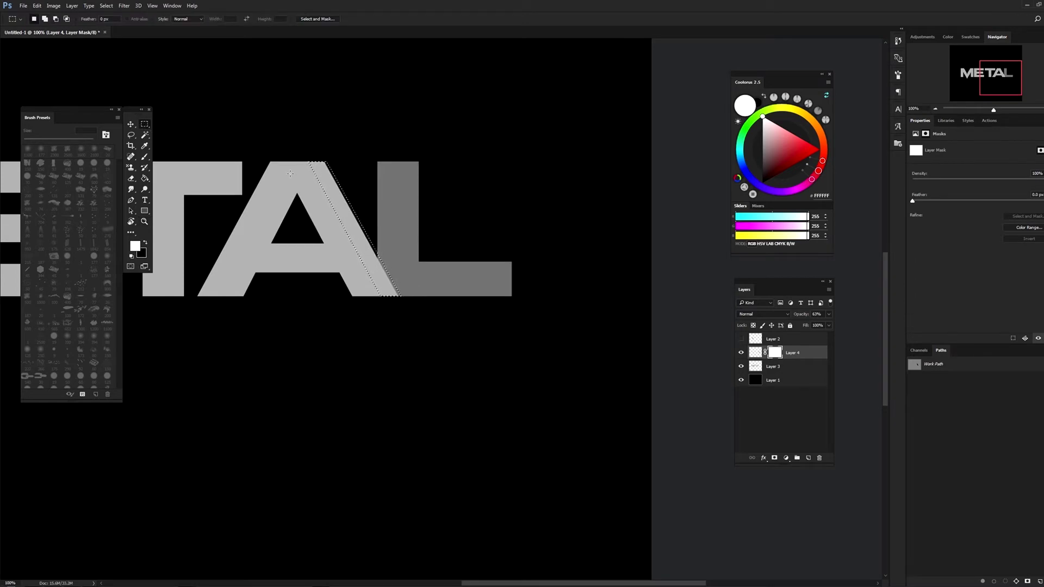
key("ctrl+d")
key("v")
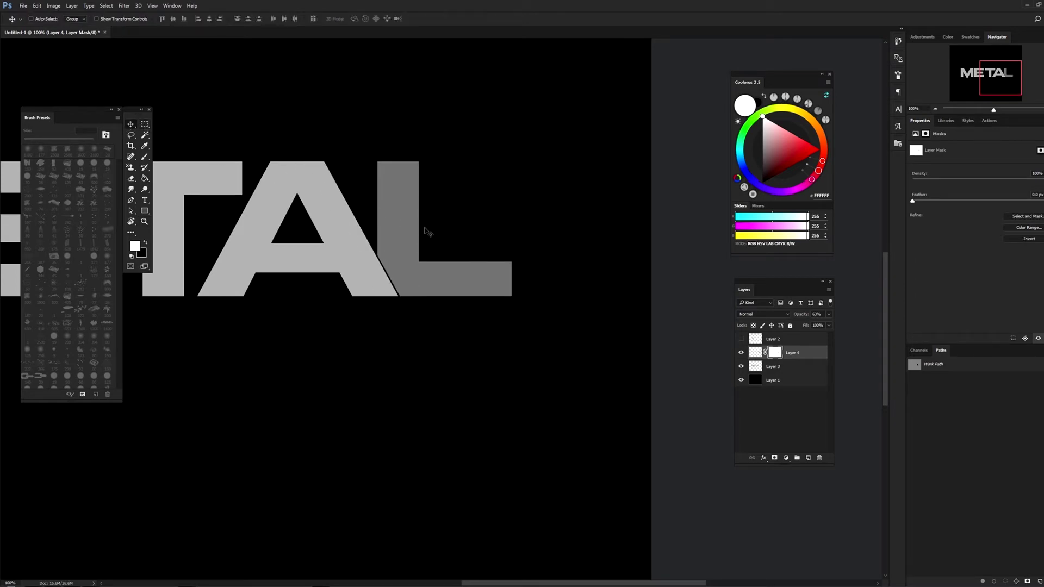
key("ctrl+0")
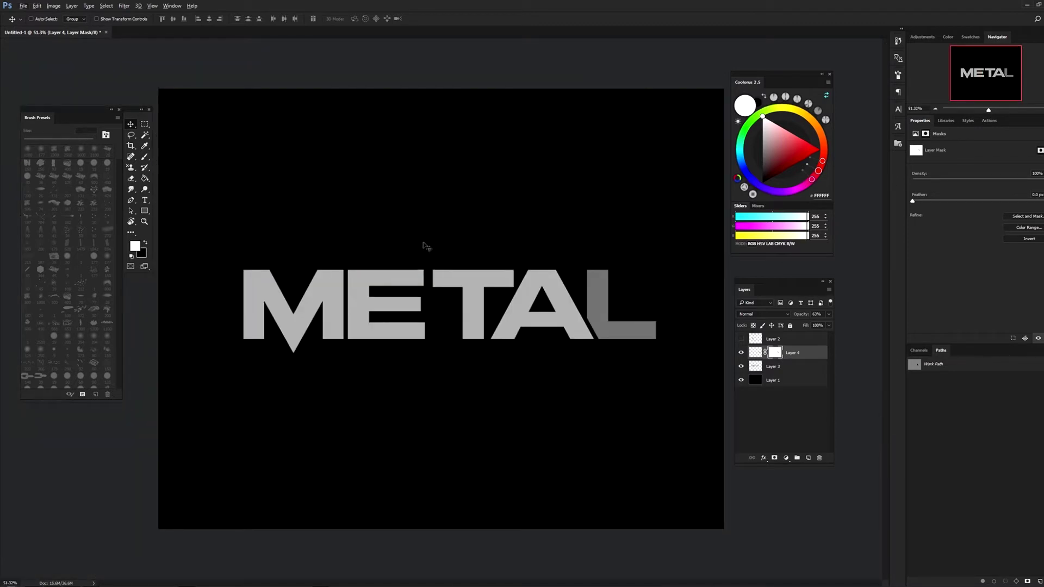
left_click(144, 221)
left_click(629, 355)
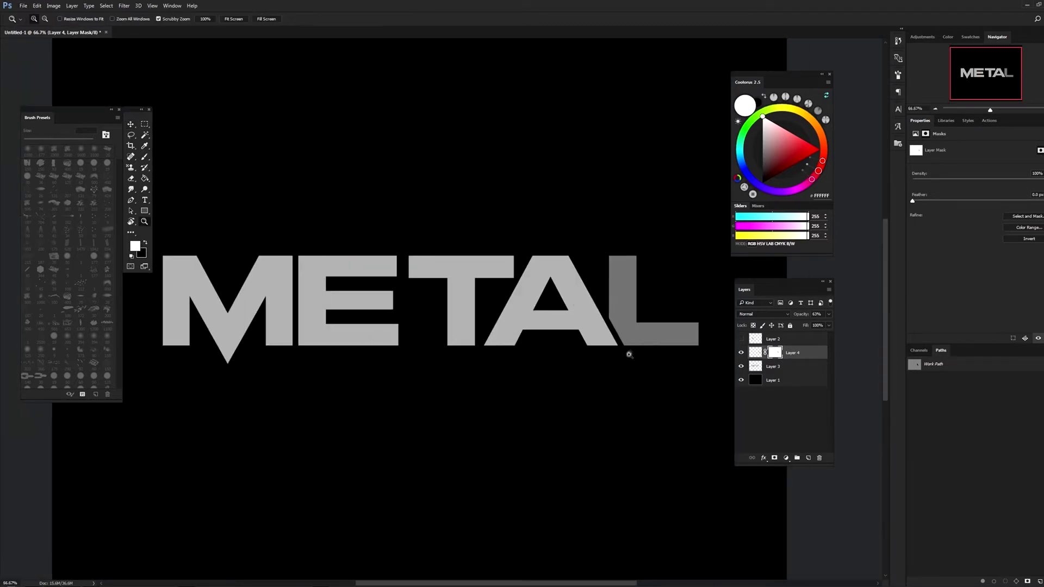
Raise Layer 4 to 100% opacity and merge it down into Layer 3
left_click(829, 314)
left_click_drag(812, 324, 835, 327)
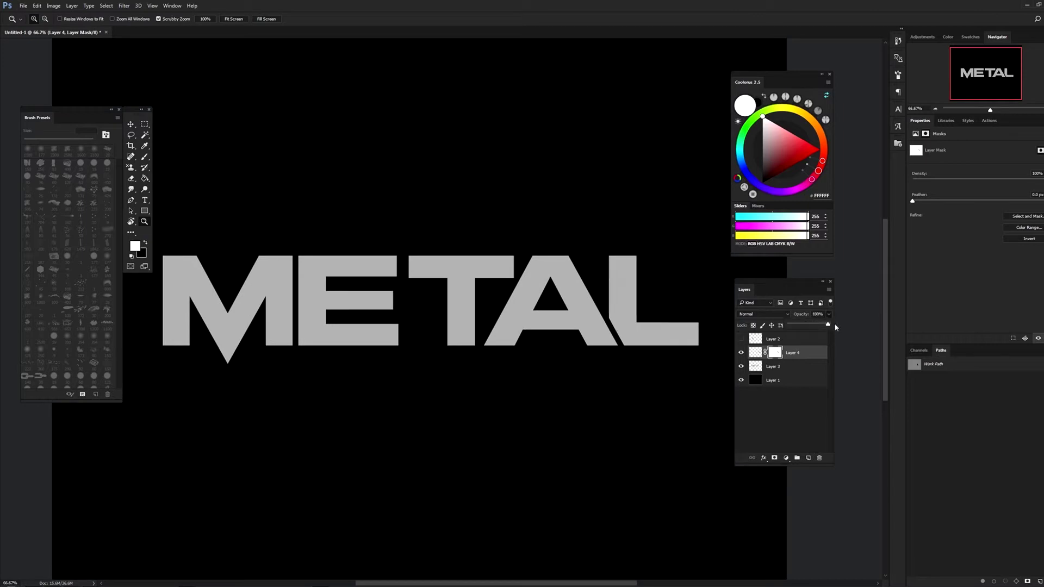
left_click(791, 367, "shift")
key("ctrl+e")
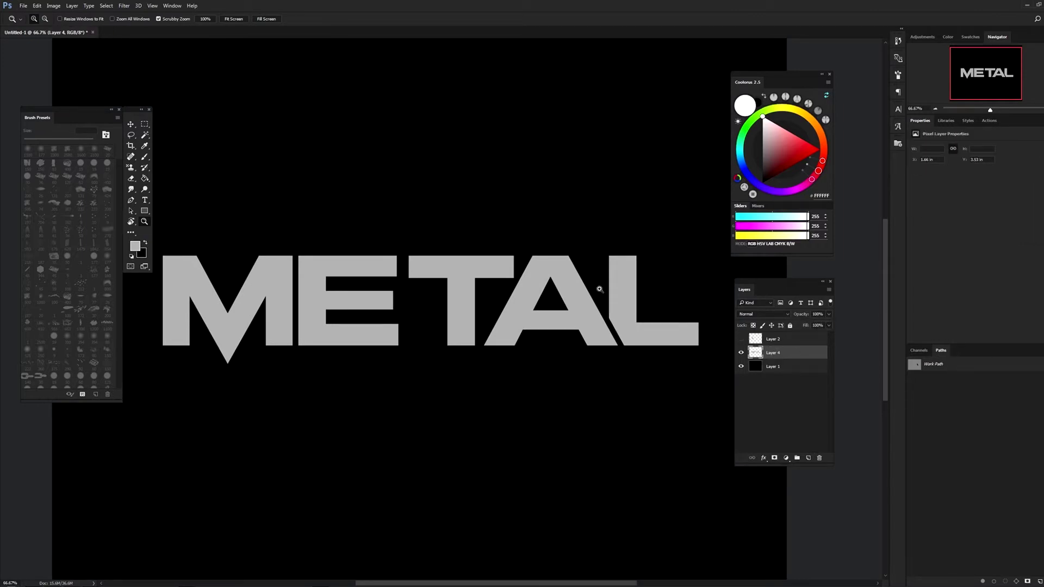
left_click(531, 306)
left_click(575, 319)
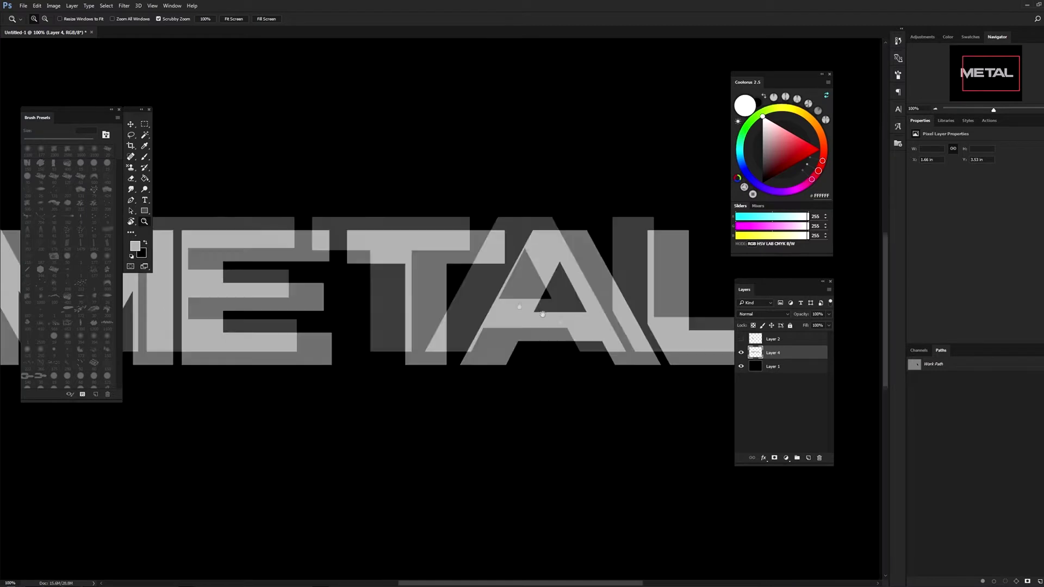
right_click(488, 276)
left_click(488, 276)
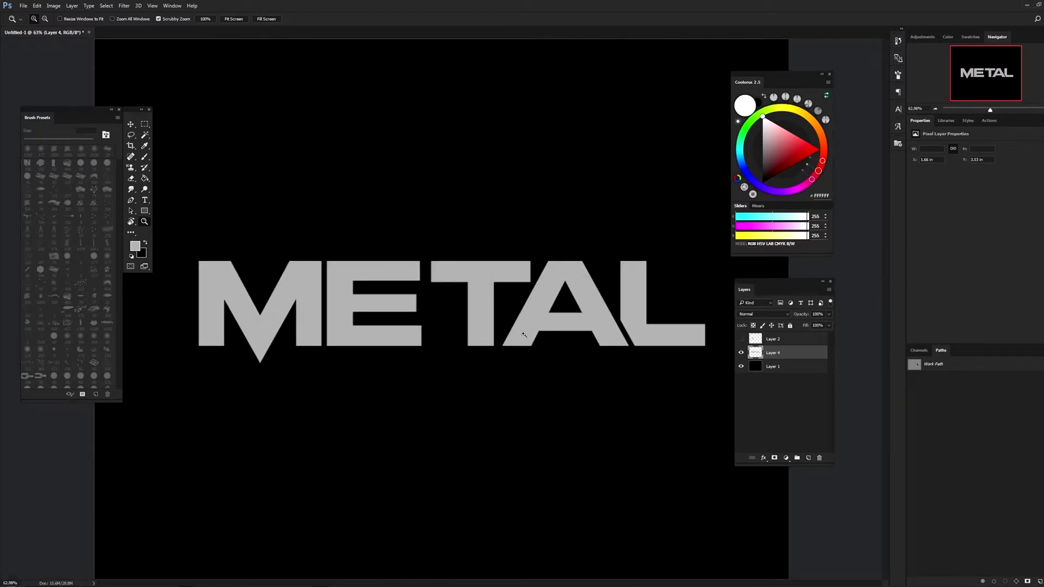
right_click(523, 327)
left_click(538, 350)
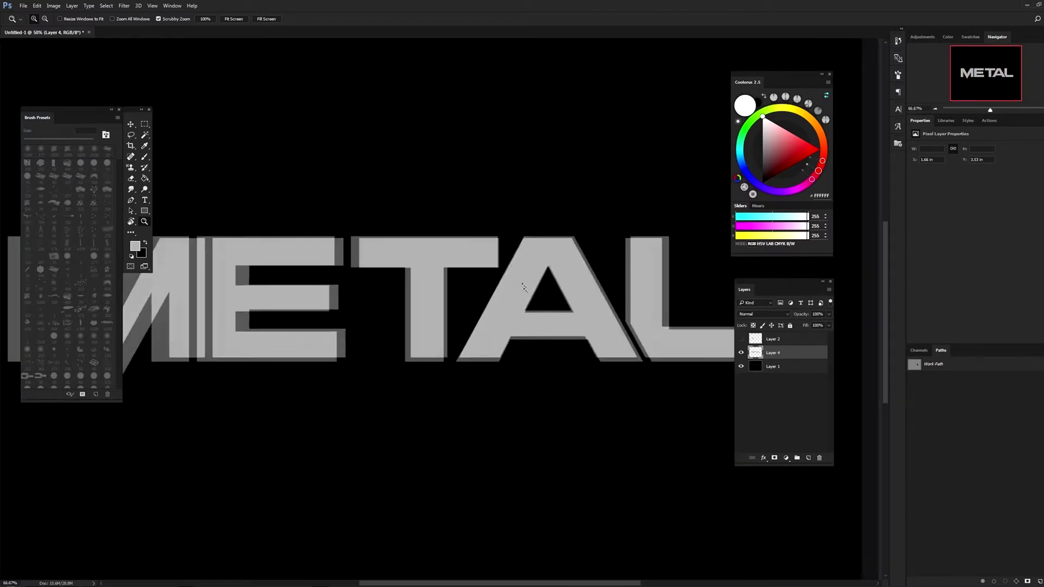
left_click(459, 288, "alt")
left_click_drag(541, 328, 613, 343)
right_click(518, 287)
left_click(519, 286)
right_click(485, 309)
left_click(497, 356)
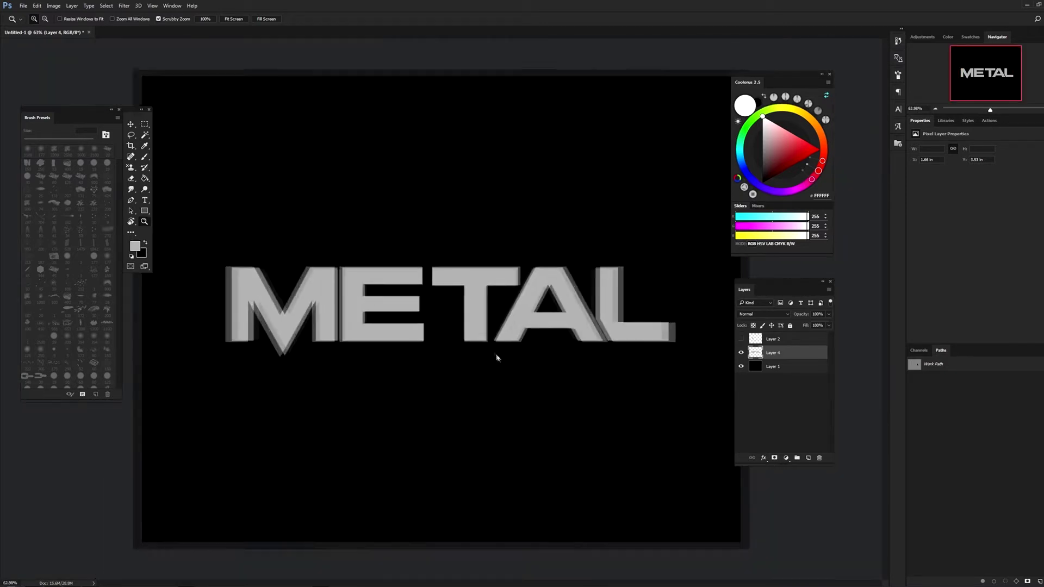
key("m")
left_click_drag(667, 224, 223, 403)
key("ctrl+d")
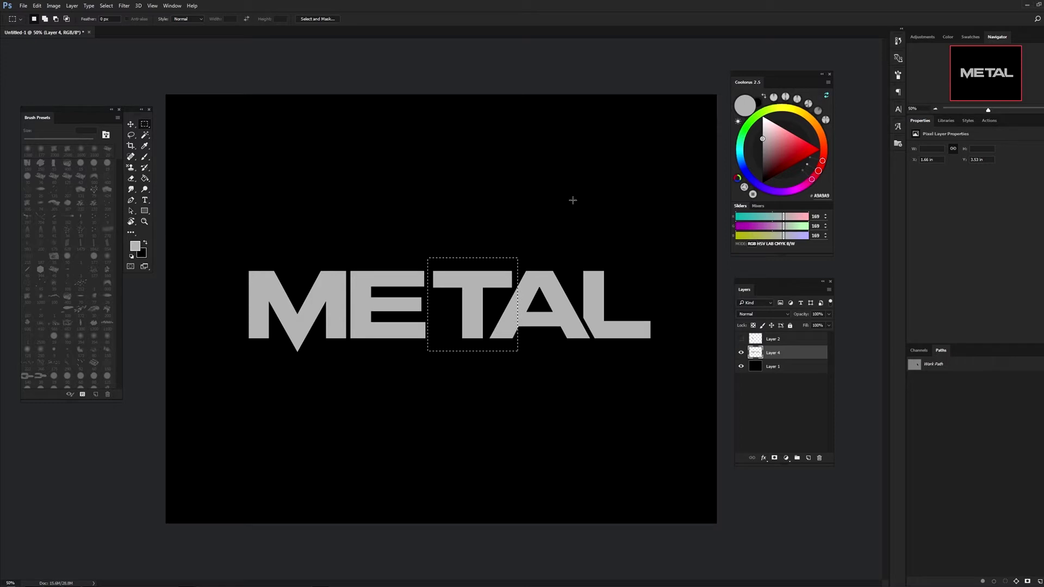
Try a rectangular selection around the T, then clear it and zoom in on the letters
left_click_drag(499, 274, 427, 361)
left_click_drag(482, 327, 477, 327)
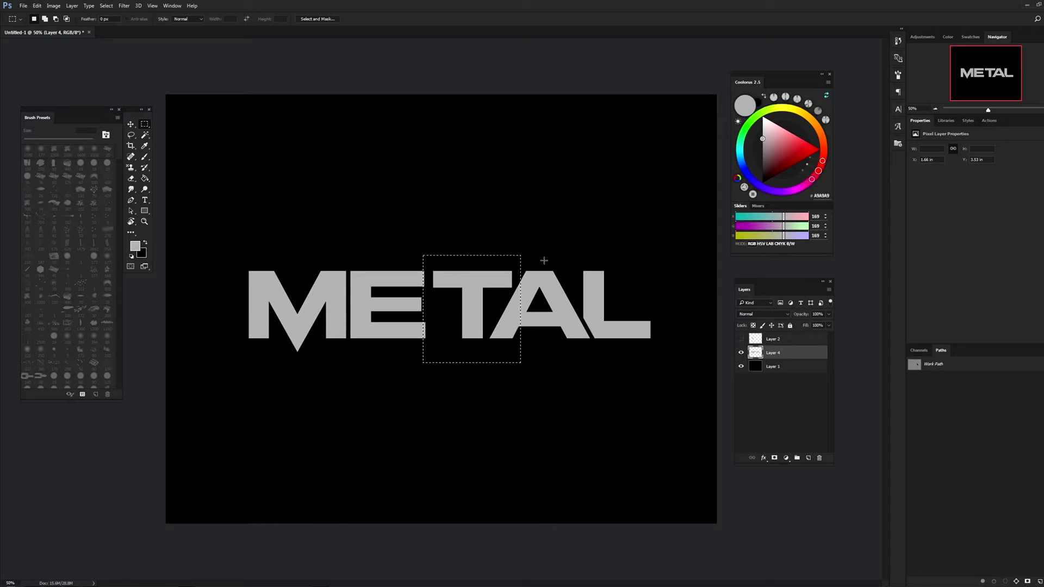
left_click_drag(496, 297, 522, 285)
key("ctrl+d")
left_click(144, 221)
left_click(572, 310)
mouse_move(495, 338)
left_mouse_down()
mouse_move(501, 352)
mouse_move(501, 340)
left_mouse_up()
Magic Wand-select T, A and L, cut them and paste in place on a new layer
left_click(144, 134)
left_click(398, 249)
left_click(590, 271, "shift")
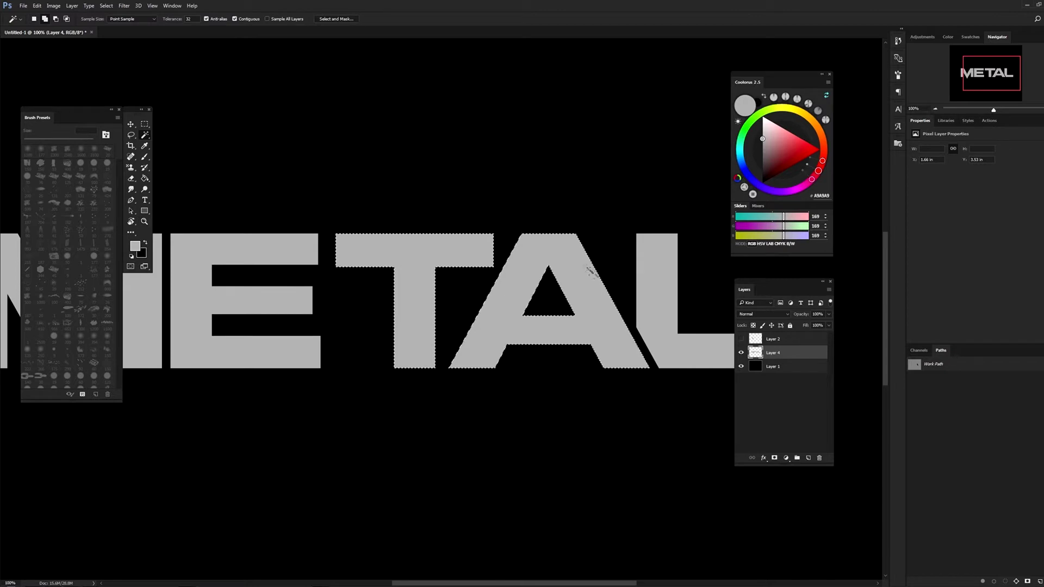
left_click(656, 283, "shift")
key("Delete")
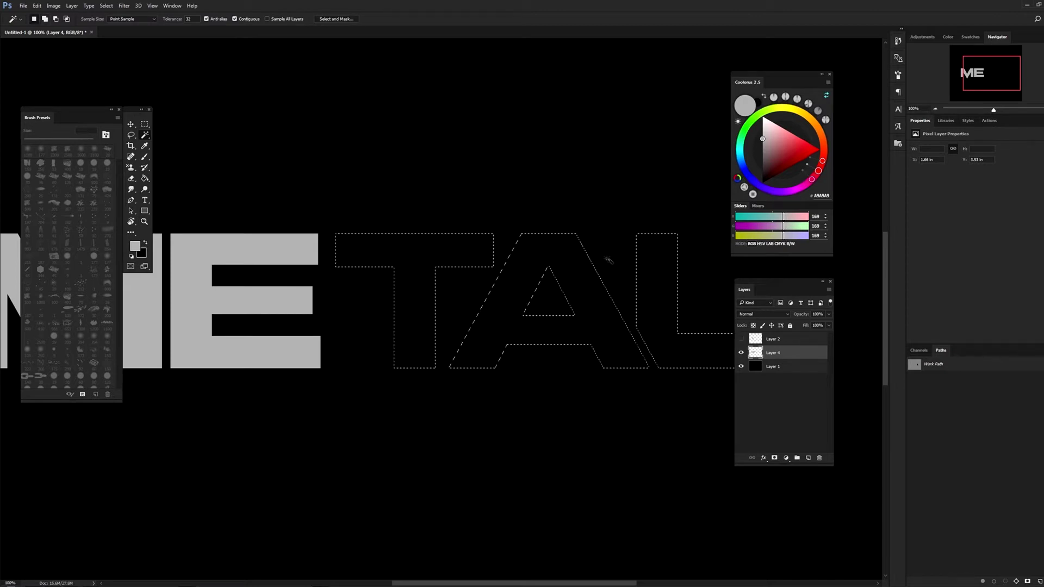
key("ctrl+shift+v")
Test shifting the TAL letters left, undo it, and zoom in on the E
left_click(131, 124)
mouse_move(516, 318)
left_mouse_down()
mouse_move(474, 317)
mouse_move(515, 317)
left_mouse_up()
key("z")
left_click(230, 278)
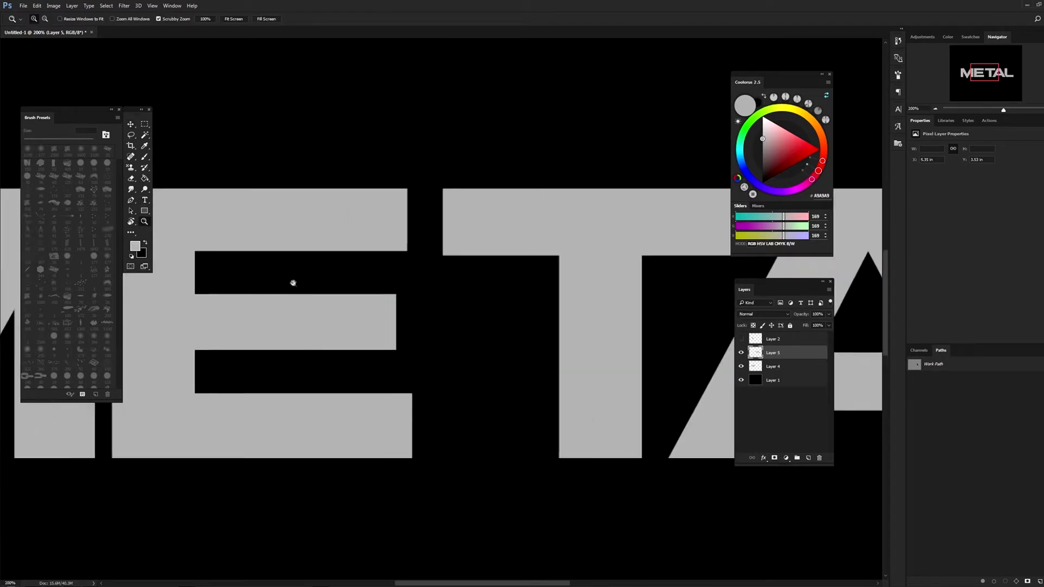
left_click_drag(293, 283, 363, 268)
key("m")
left_click_drag(576, 349, 604, 339)
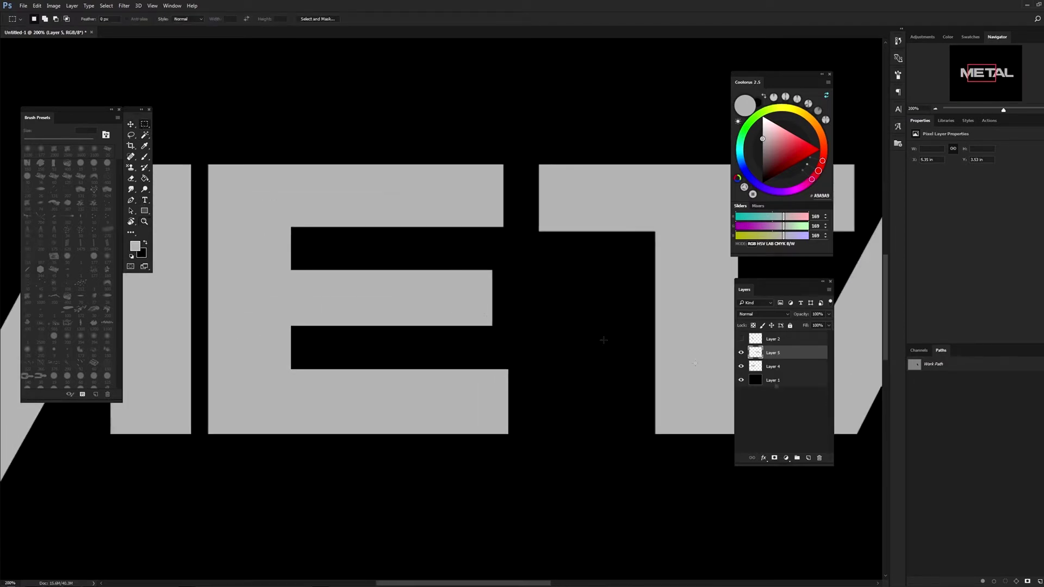
Copy the T's top bar from Layer 5 and paste it onto a new layer
left_click(811, 370)
left_click_drag(664, 266, 654, 248)
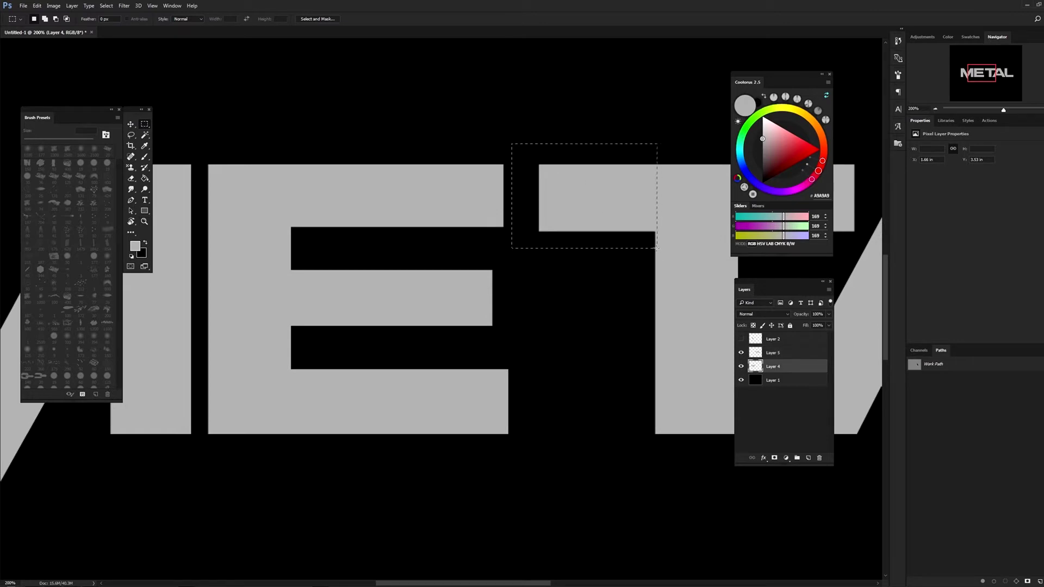
key("ctrl+c")
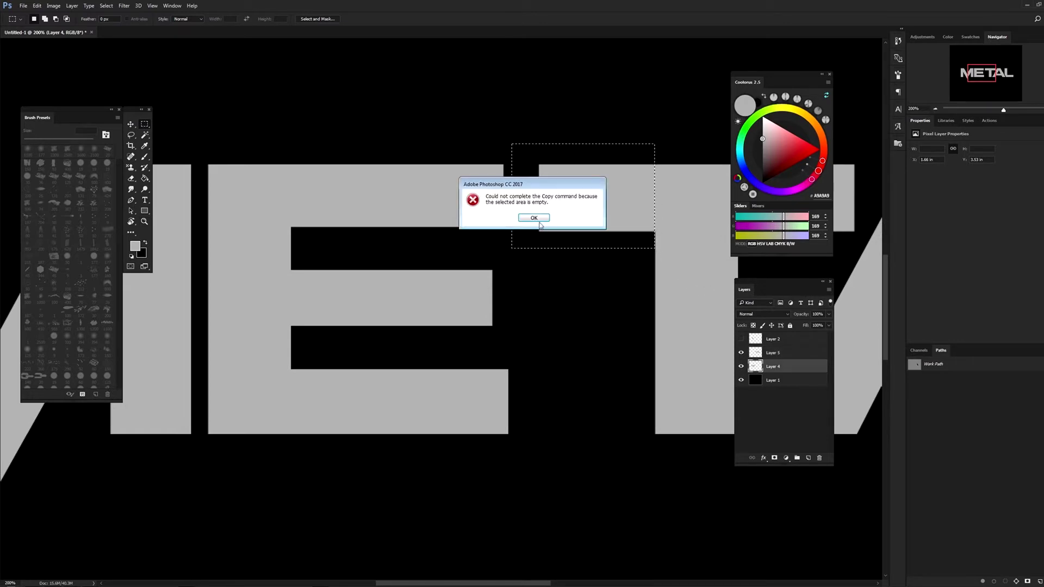
key("Return")
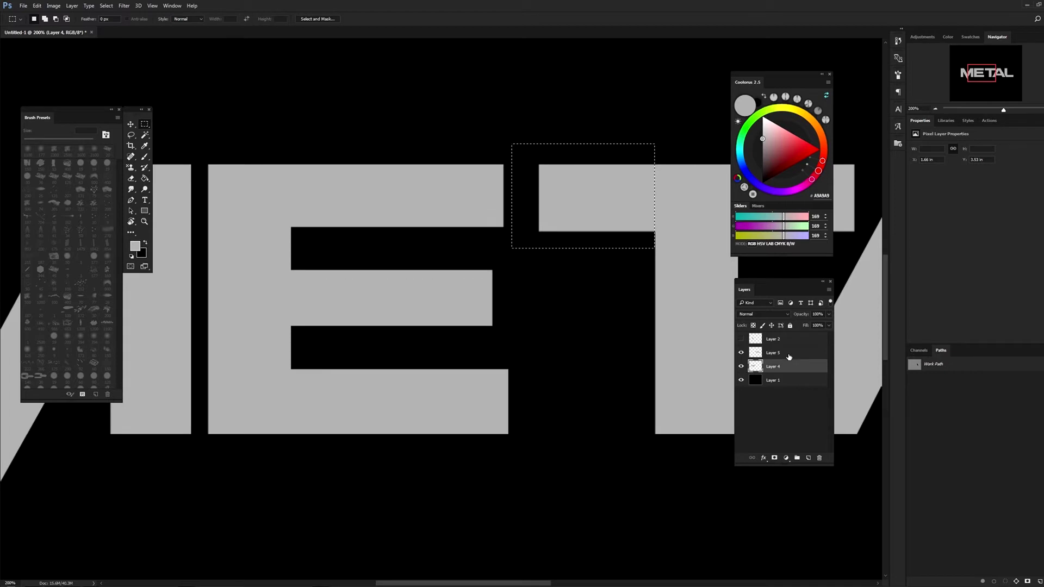
left_click(788, 352)
key("ctrl+c")
key("ctrl+v")
key("ctrl+t")
key("Return")
Move the pasted bar onto the E and stretch it across the E's top
left_click(131, 124)
left_click_drag(598, 196, 495, 198)
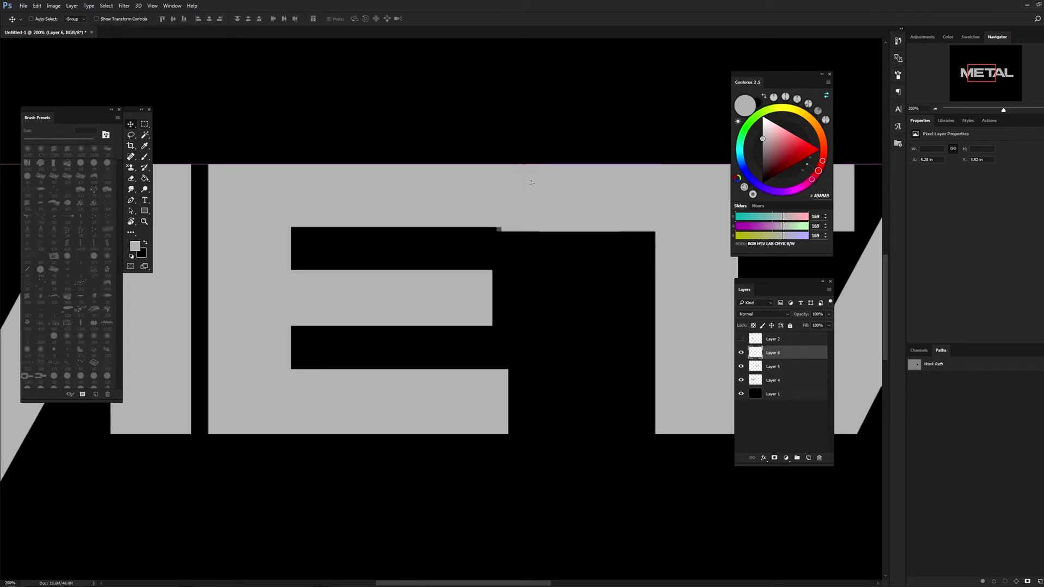
left_click(37, 5)
mouse_move(49, 184)
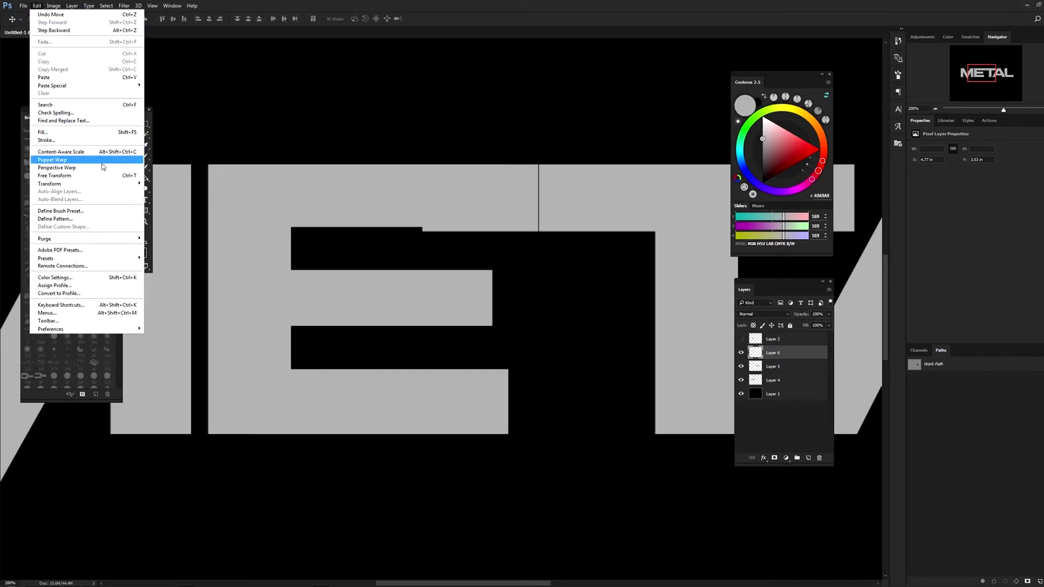
left_click(163, 278)
mouse_move(511, 203)
left_mouse_down()
mouse_move(398, 197)
mouse_move(513, 201)
left_mouse_up()
key("ctrl+t")
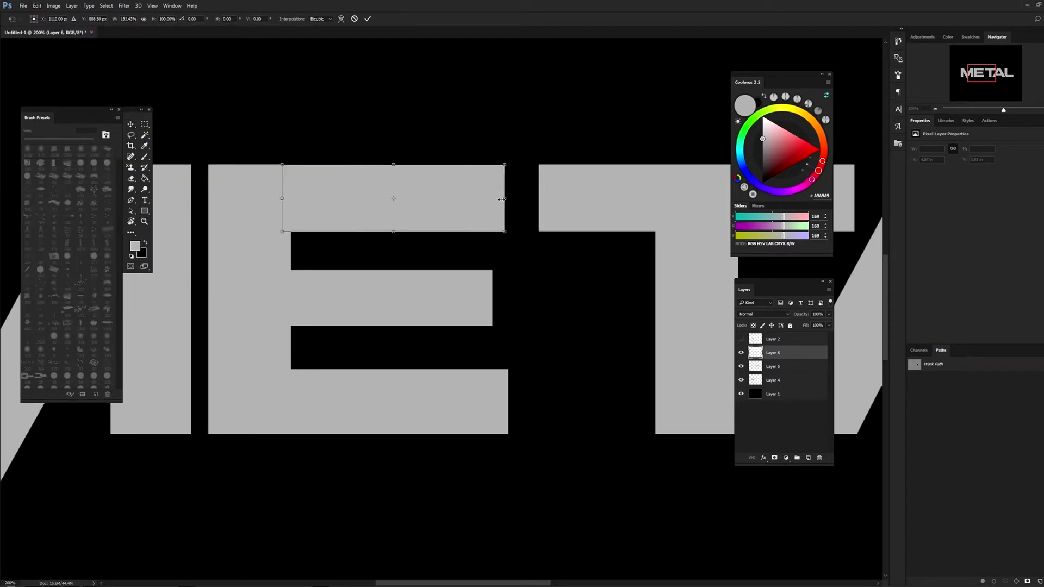
key("Return")
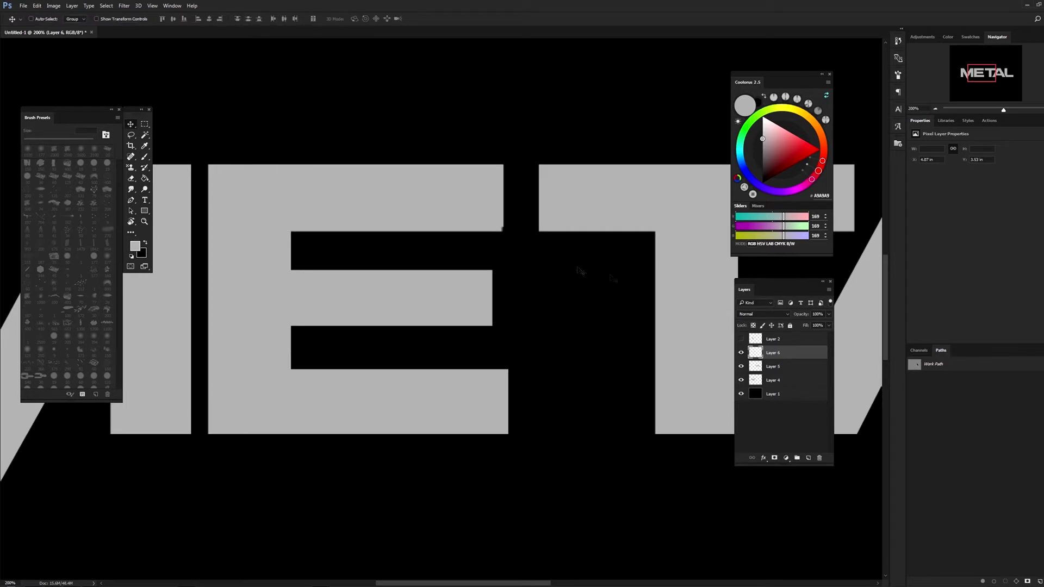
Nudge the bar slightly right to line it up with the E
key("m")
left_click_drag(497, 152, 539, 248)
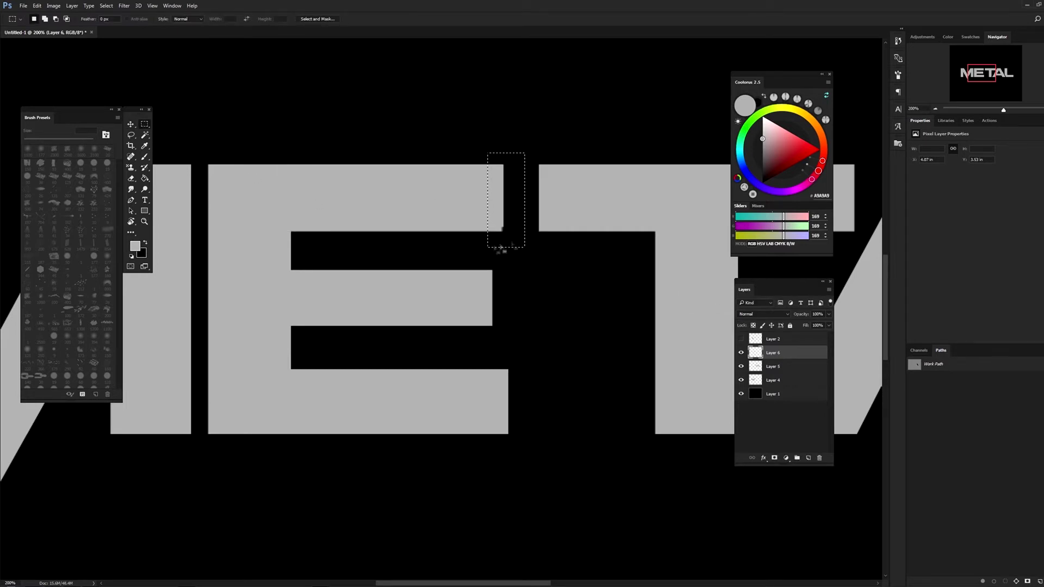
key("ctrl+d")
key("v")
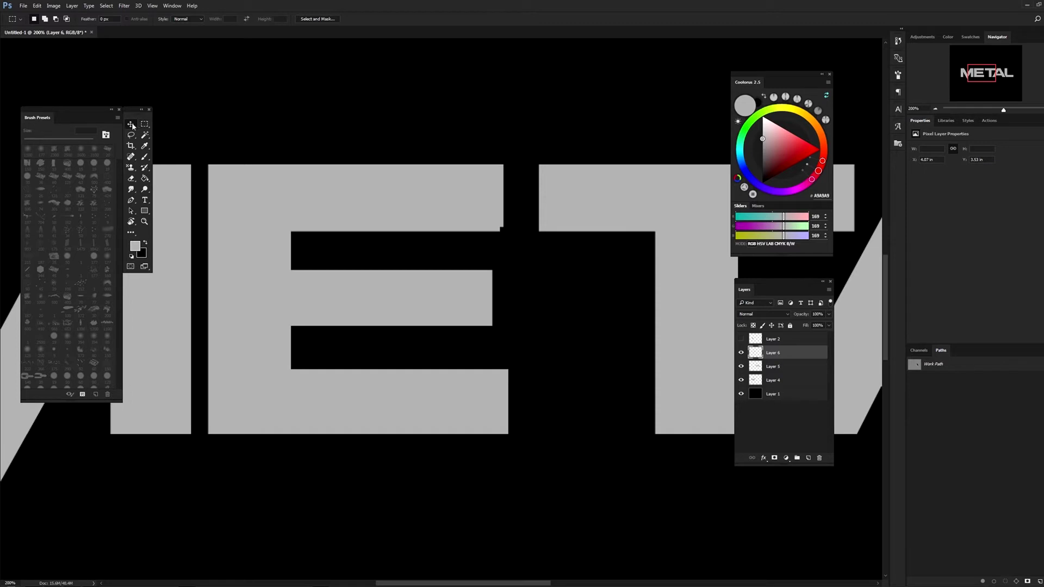
key("Right")
Duplicate the bar, rotate the copy 180° under the E, and select the letter layers
left_click_drag(797, 355, 798, 344)
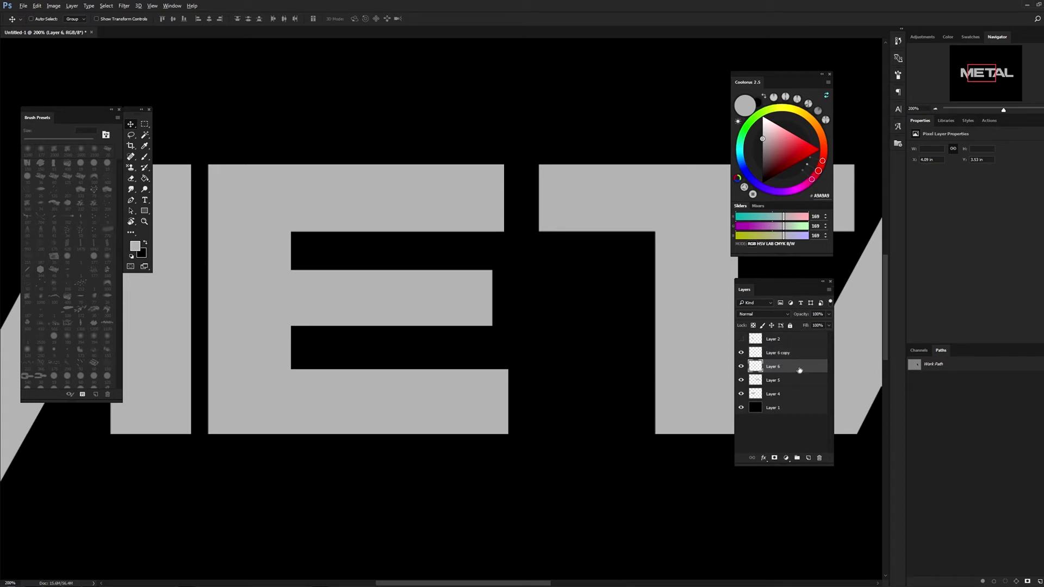
left_click_drag(790, 367, 795, 356)
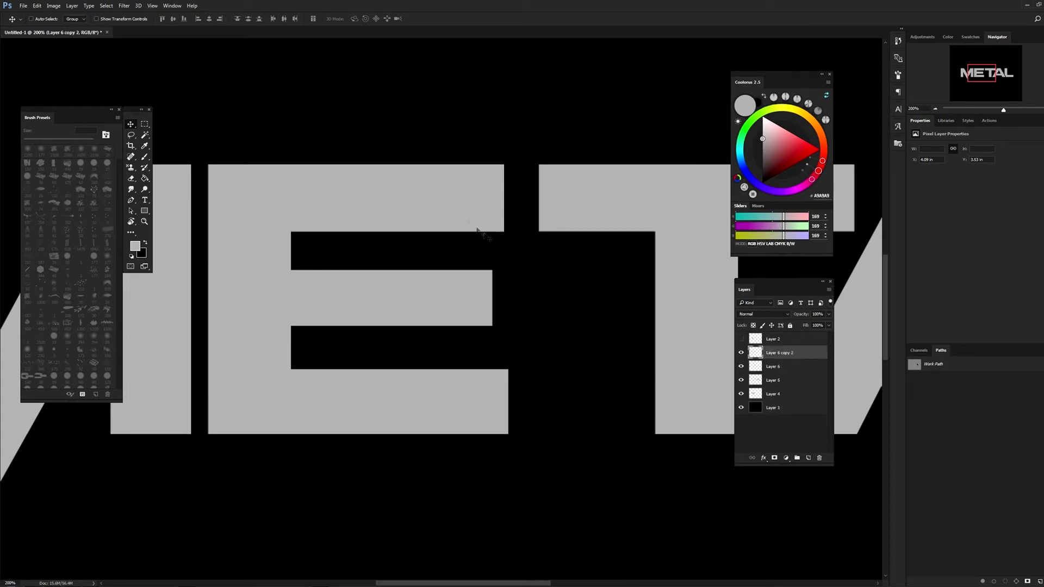
key("ctrl+t")
left_click_drag(438, 193, 442, 393)
left_click_drag(531, 361, 259, 442)
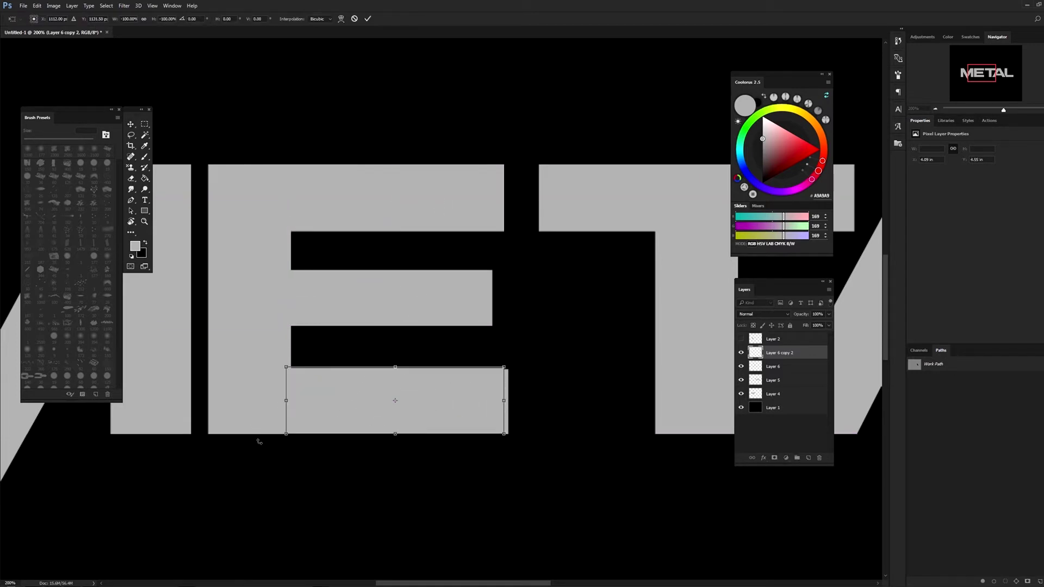
key("Return")
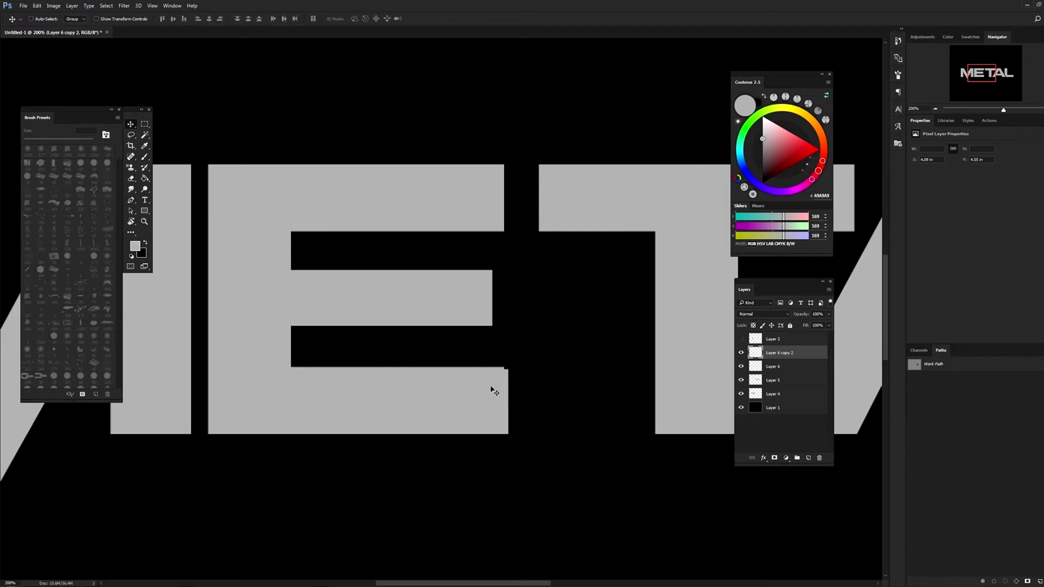
left_click(783, 367, "shift")
left_click(782, 393, "shift")
Merge the letter pieces into one layer, then cut TAL onto its own new layer
key("ctrl+e")
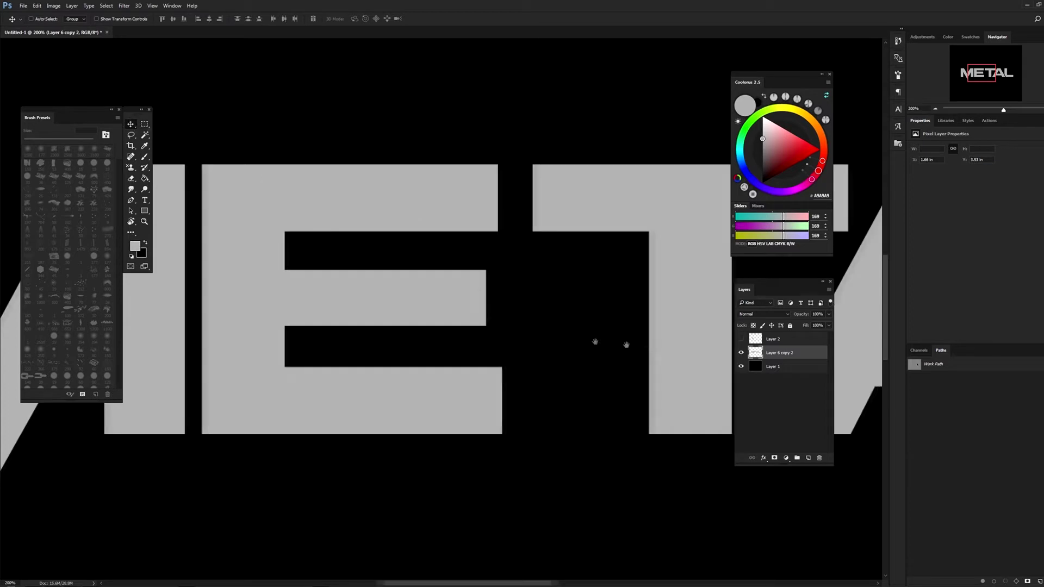
left_click_drag(645, 345, 443, 319)
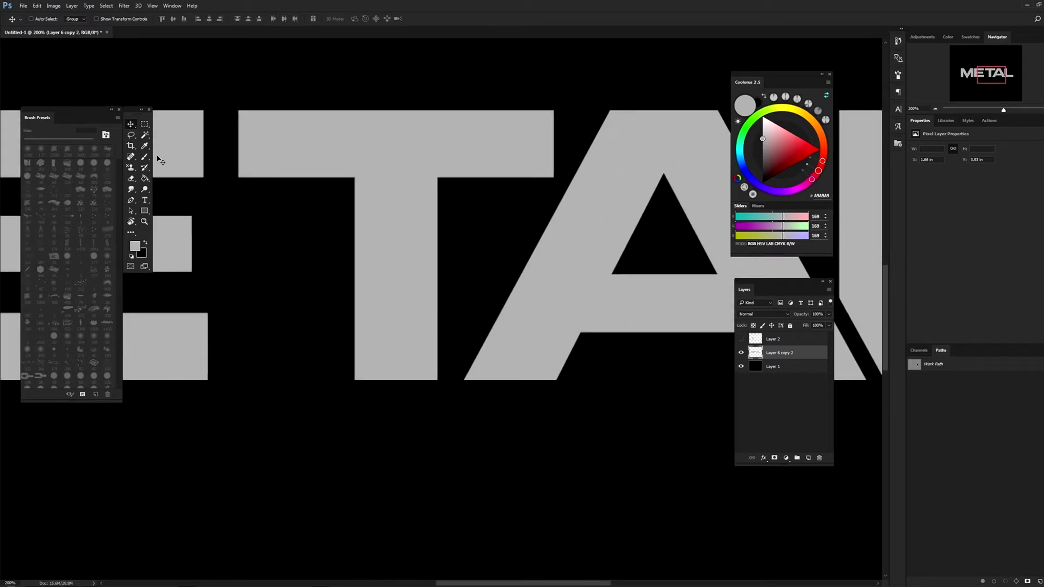
scroll(309, 194, "down", 5)
left_click(145, 136)
left_click(341, 185)
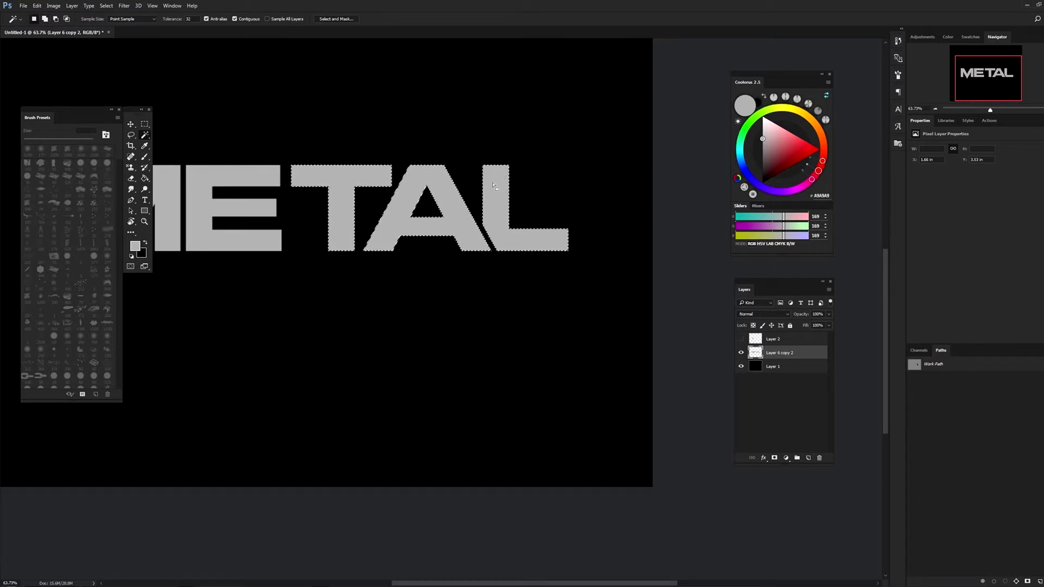
key("Delete")
left_click(144, 124)
key("ctrl+shift+alt+n")
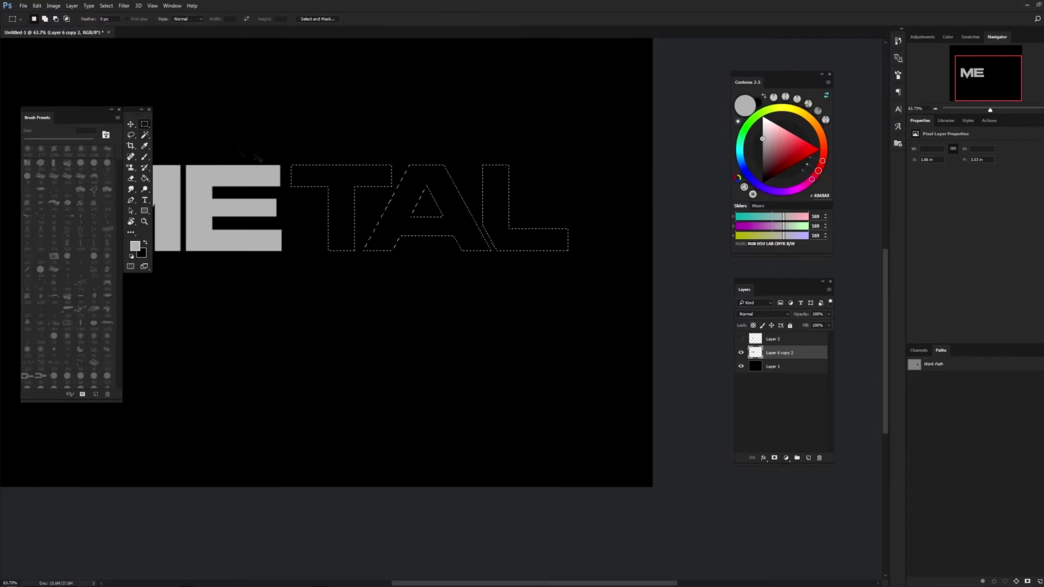
key("alt+BackSpace")
key("ctrl+d")
Slide the TAL letters left toward the E and centre the word in view
mouse_move(307, 243)
left_mouse_down()
mouse_move(456, 263)
mouse_move(373, 261)
left_mouse_up()
left_click(131, 124)
left_click_drag(484, 259, 465, 259)
scroll(465, 261, "down", 3)
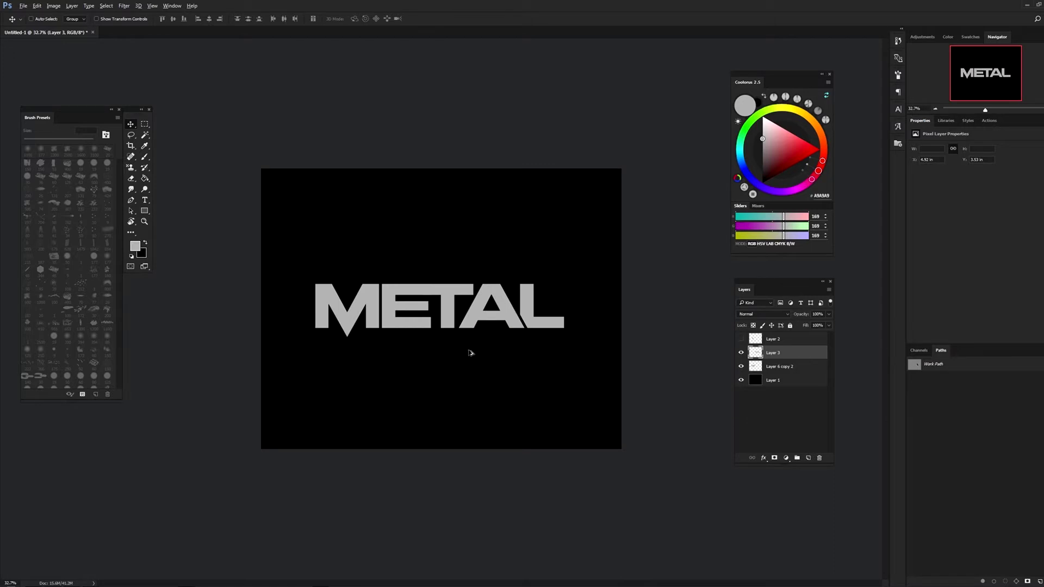
scroll(465, 384, "up", 1)
scroll(468, 384, "up", 2)
scroll(479, 383, "down", 1)
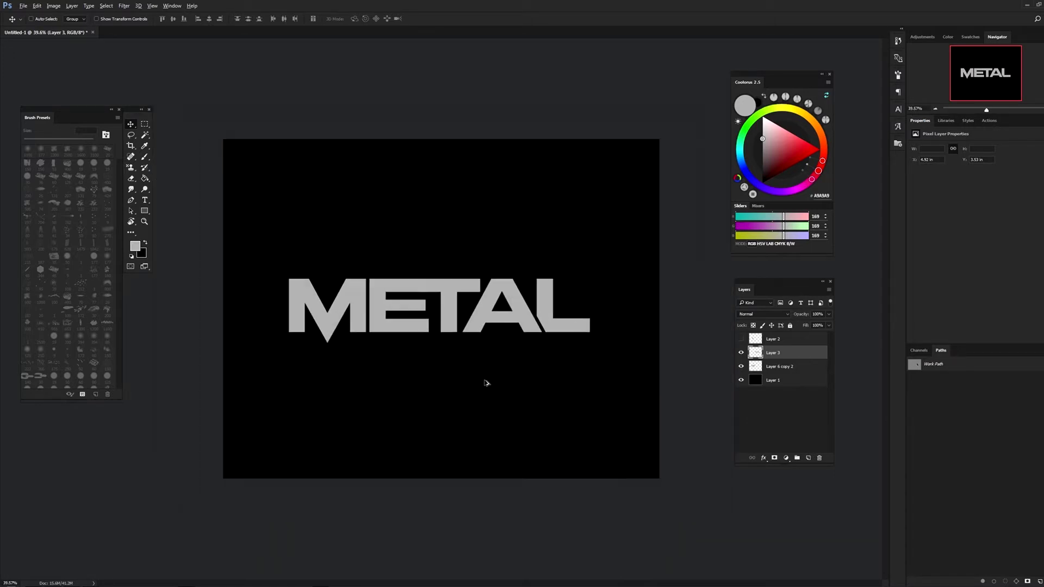
scroll(481, 385, "up", 2)
scroll(483, 383, "up", 1)
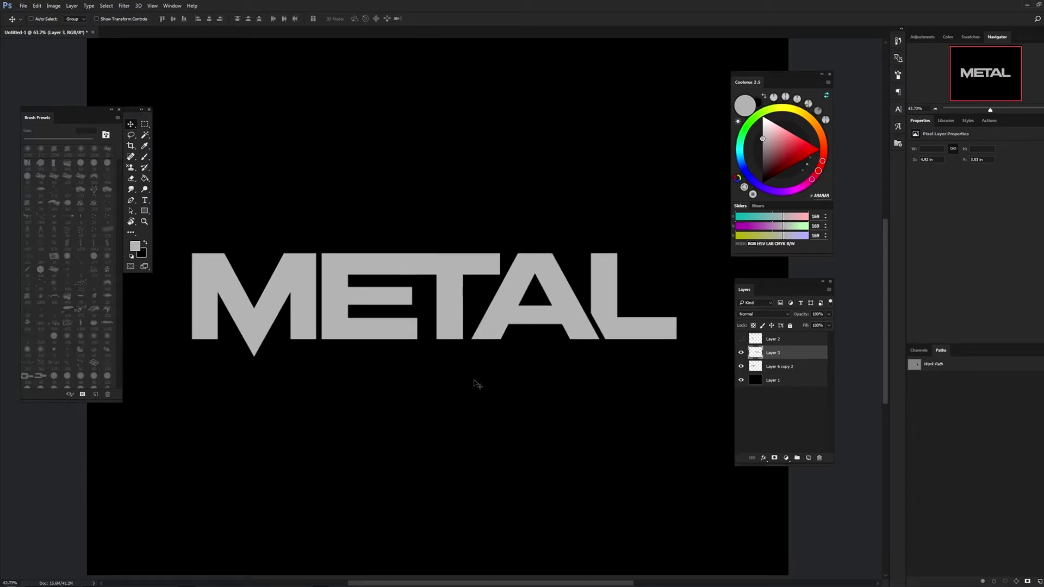
left_click_drag(474, 382, 469, 383)
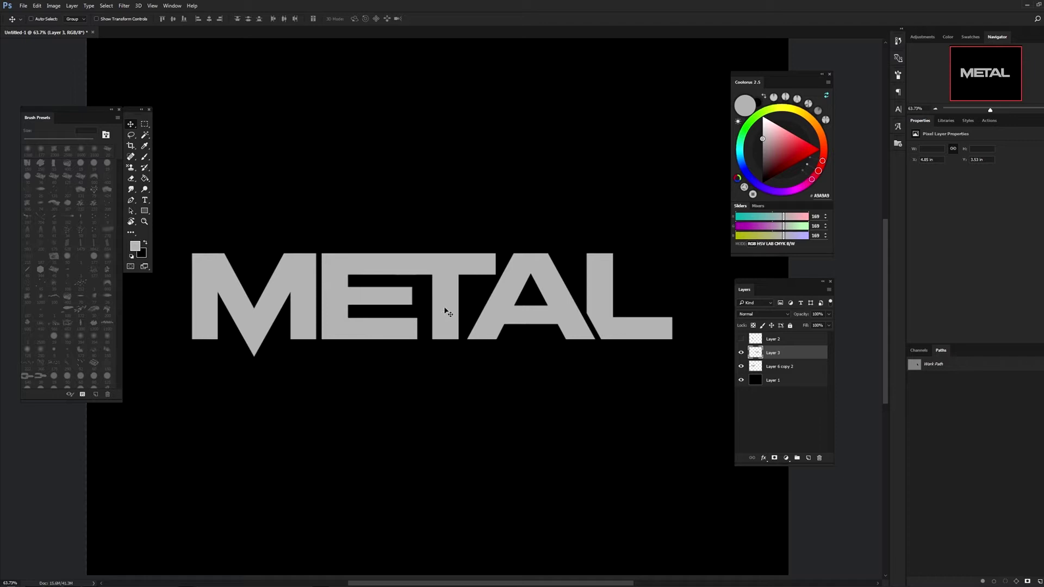
mouse_move(475, 411)
left_mouse_down()
mouse_move(489, 366)
mouse_move(486, 374)
left_mouse_up()
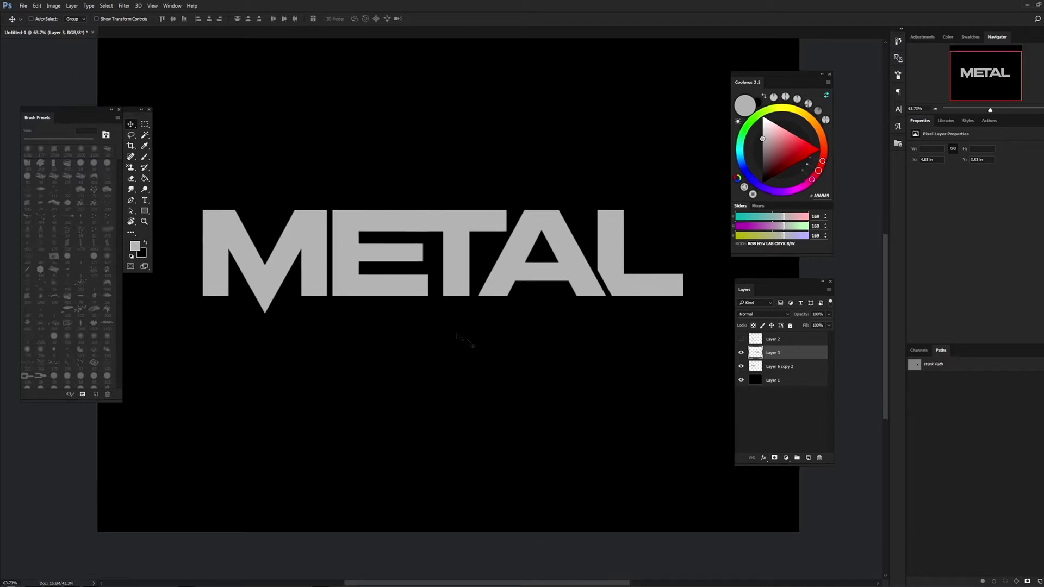
Zoom in on the A to 300% and switch to the Pen tool
left_click(144, 221)
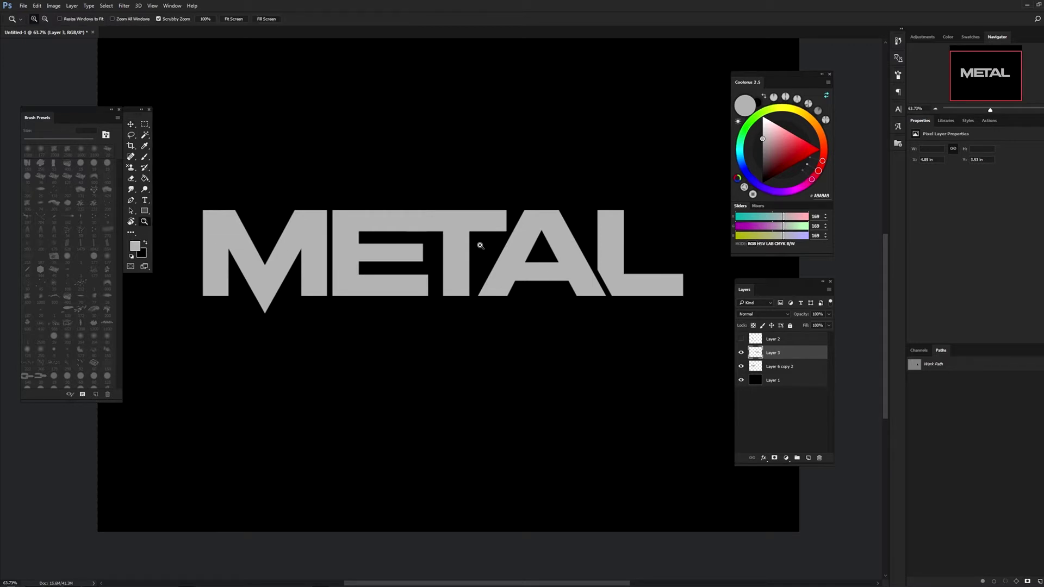
left_click_drag(478, 243, 506, 235)
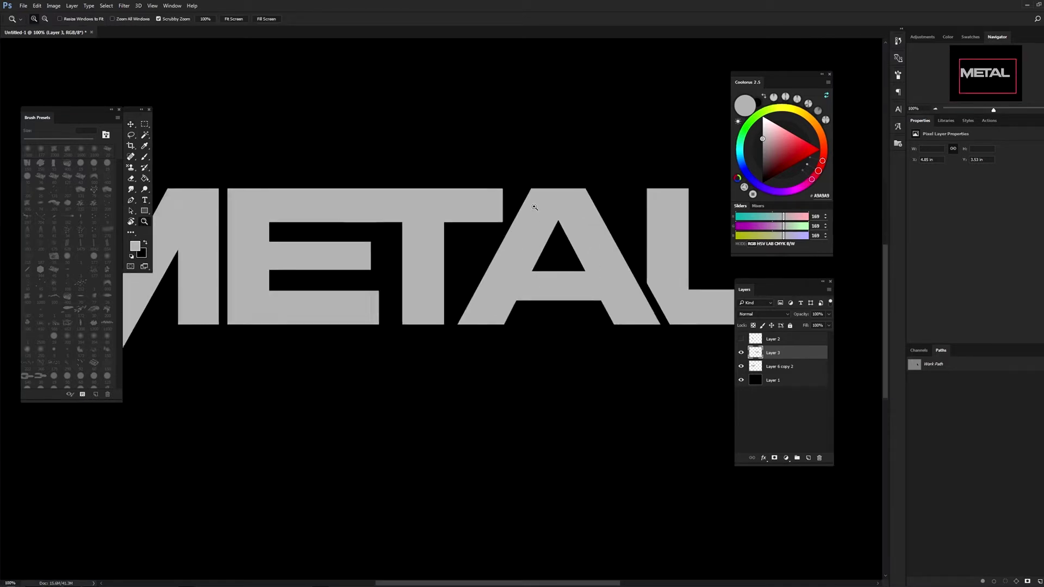
left_click(534, 207)
left_click(535, 208)
left_click(130, 201)
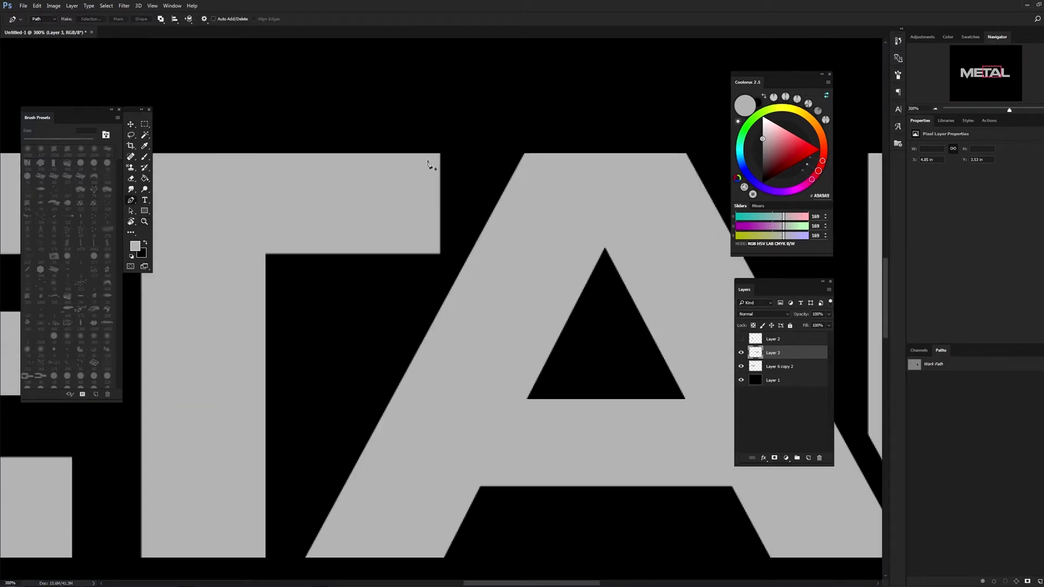
Start a Pen path on the T's top bar with three corner points
left_click(431, 154)
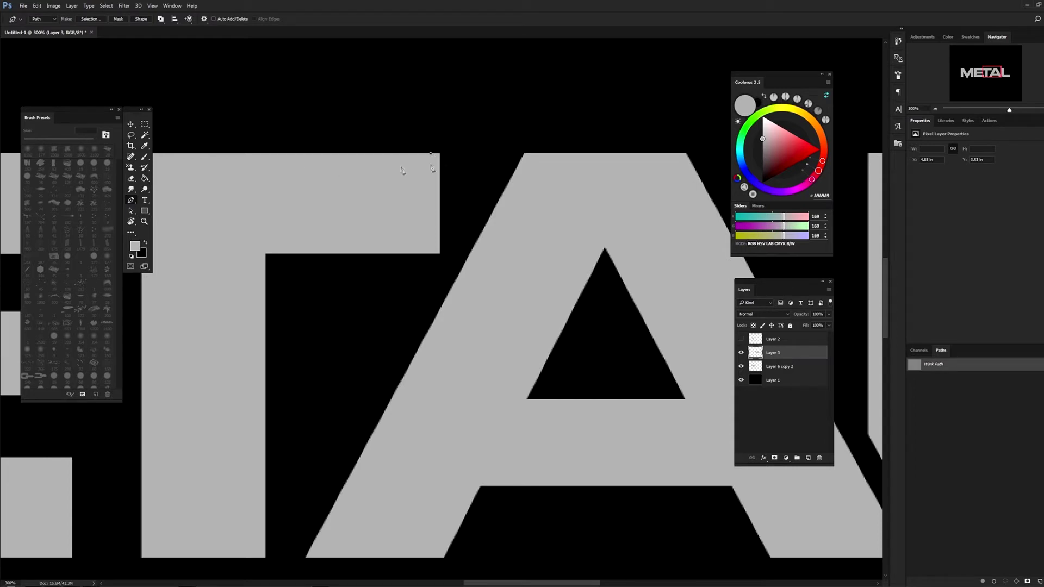
left_click_drag(488, 276, 472, 251)
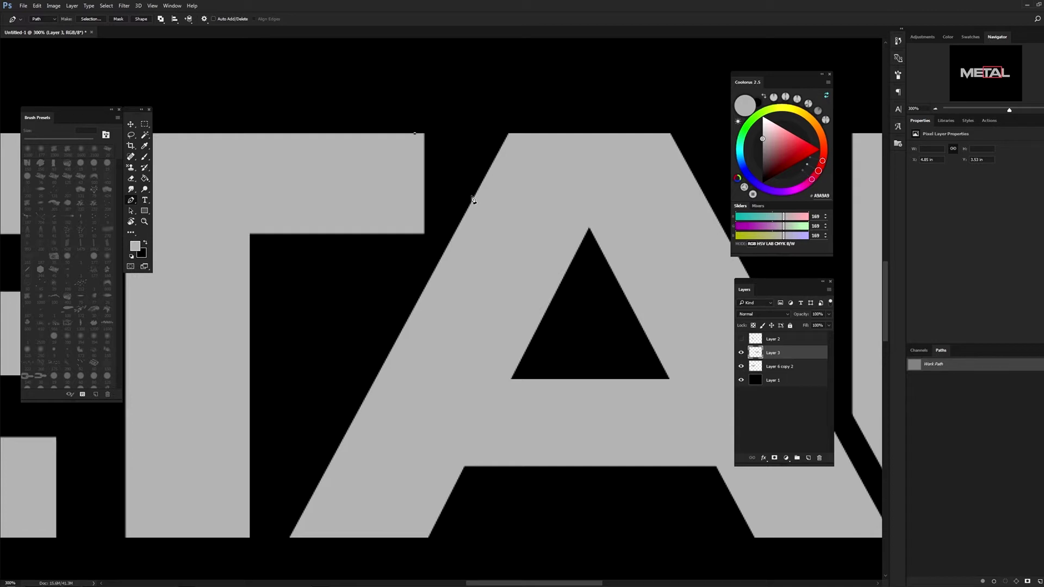
key("Escape")
left_click(413, 138)
left_click(483, 133)
left_click(424, 234)
Rotate the view to check the slant and align the path points with the A's diagonal
key("r")
left_click_drag(510, 212, 570, 152)
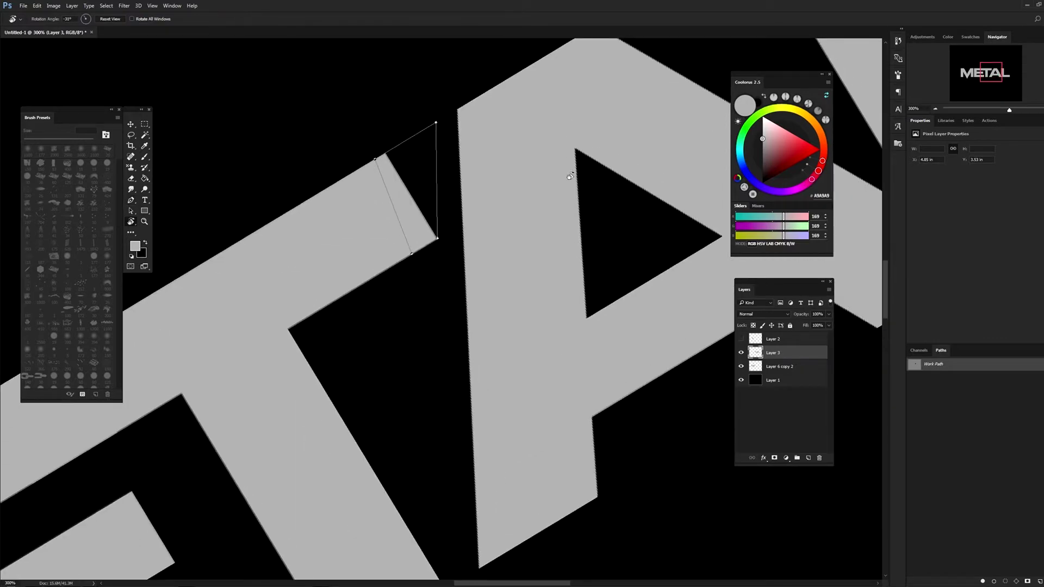
mouse_move(491, 214)
left_mouse_down()
mouse_move(468, 310)
mouse_move(483, 261)
left_mouse_up()
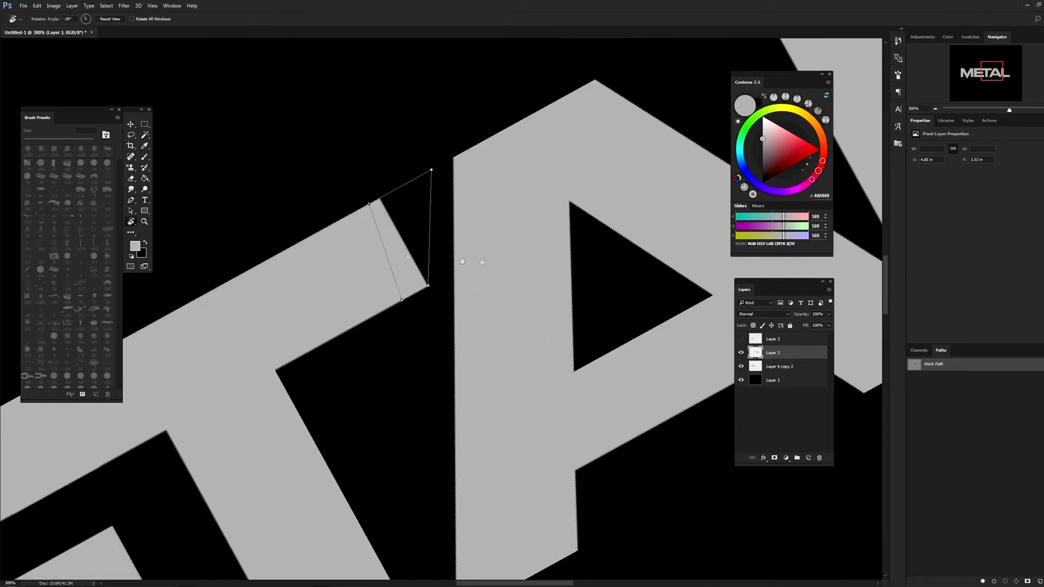
mouse_move(457, 304)
left_mouse_down()
mouse_move(475, 339)
mouse_move(472, 317)
left_mouse_up()
left_click(131, 200)
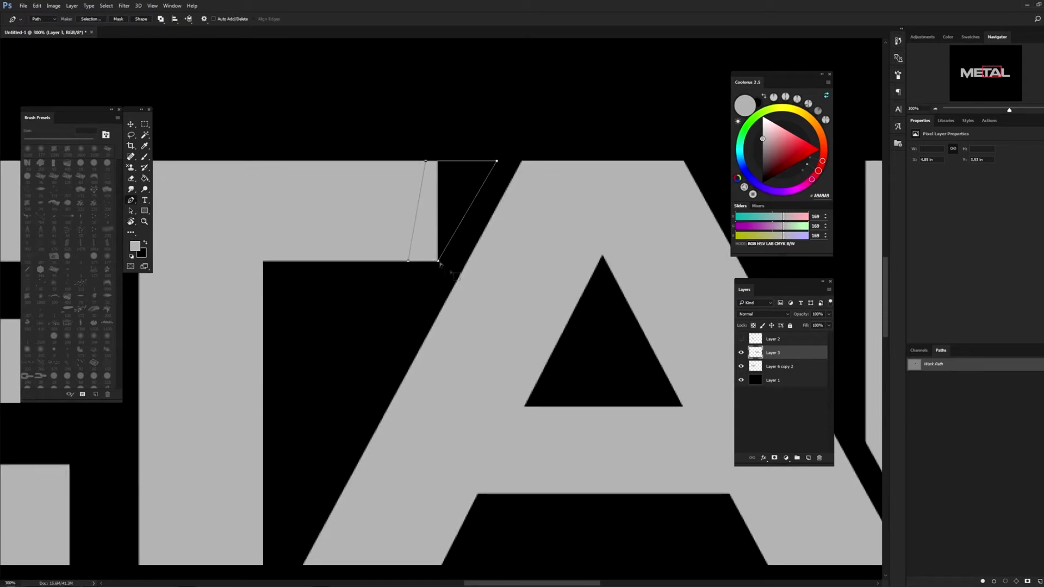
left_click_drag(438, 261, 465, 261)
key("r")
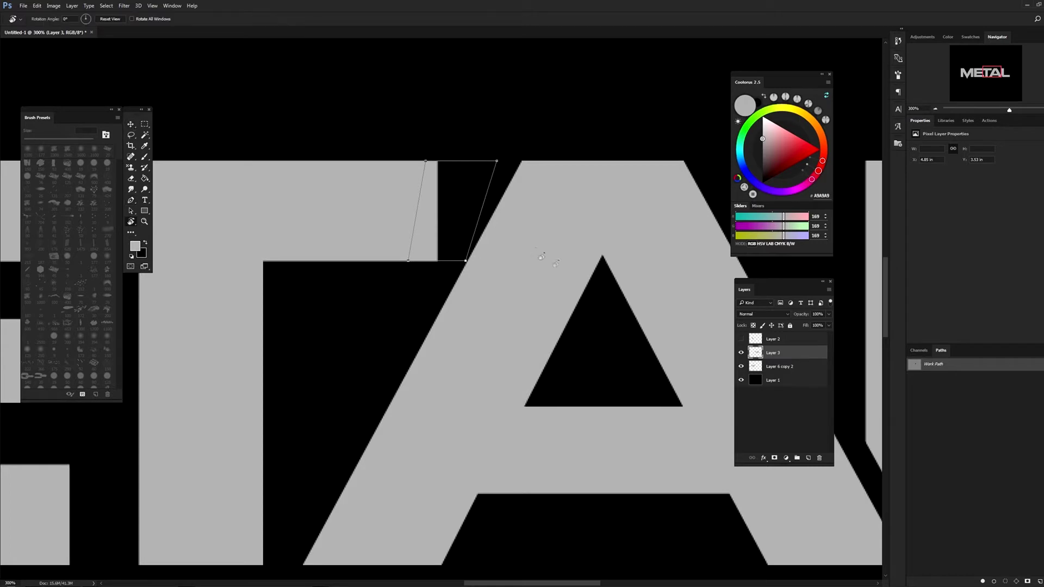
left_click_drag(591, 325, 527, 377)
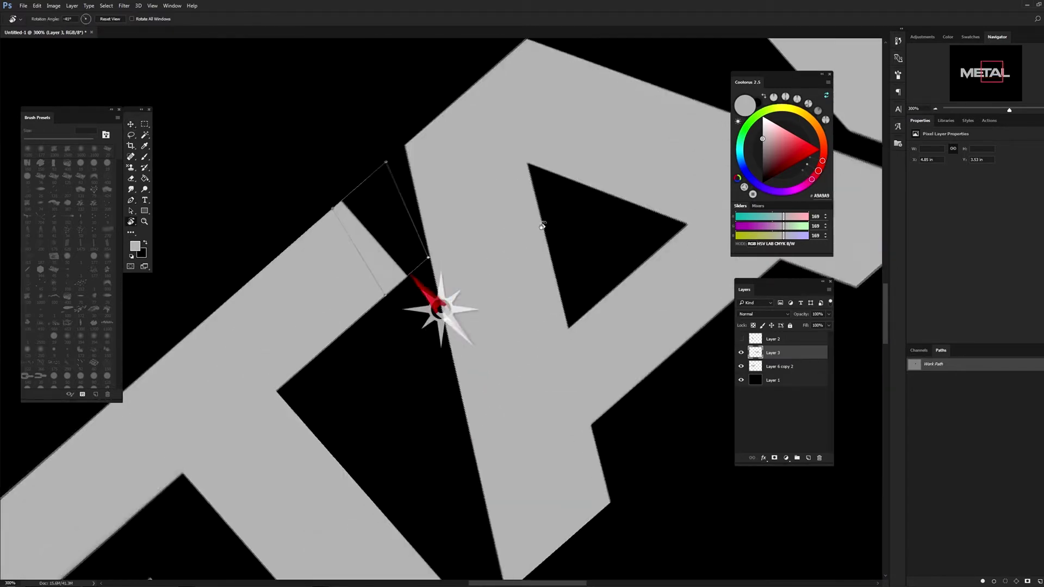
mouse_move(527, 377)
left_mouse_down()
mouse_move(549, 308)
mouse_move(544, 190)
mouse_move(543, 219)
mouse_move(524, 206)
left_mouse_up()
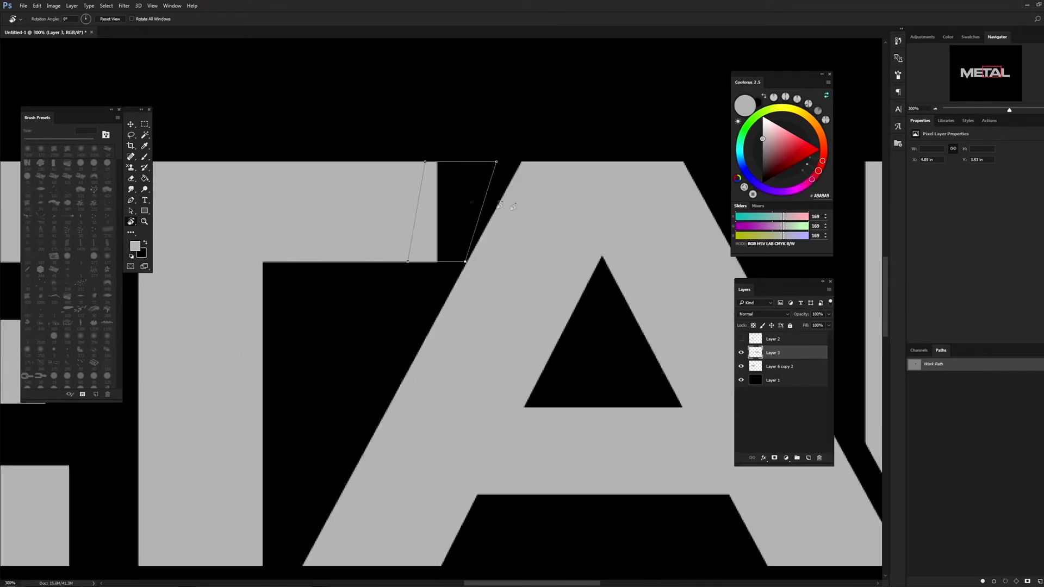
key("p")
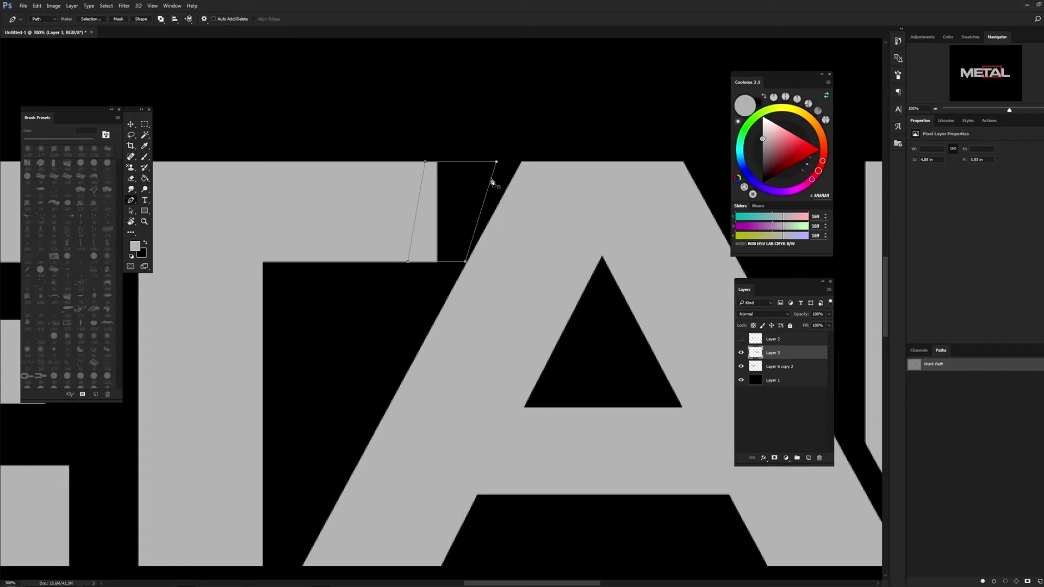
left_click_drag(491, 181, 500, 183)
left_click_drag(449, 253, 450, 255)
Shift the path about 50 px left and convert it into a filled shape
key("ctrl+t")
left_click_drag(481, 201, 456, 203)
key("Return")
key("p")
left_click(140, 19)
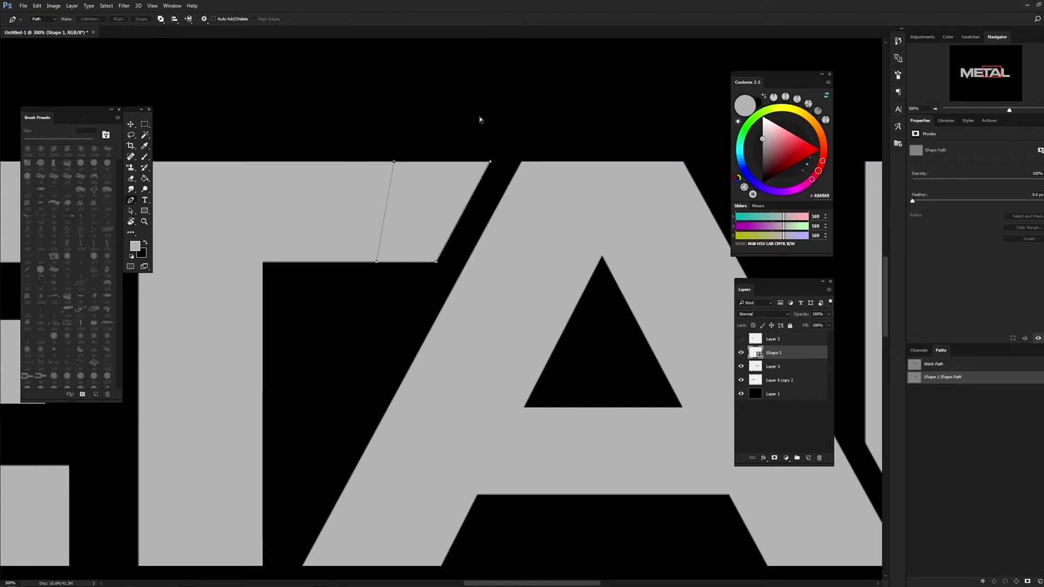
Fit the image on screen at 50% and merge all the lettering layers into one
left_click(144, 221)
right_click(344, 226)
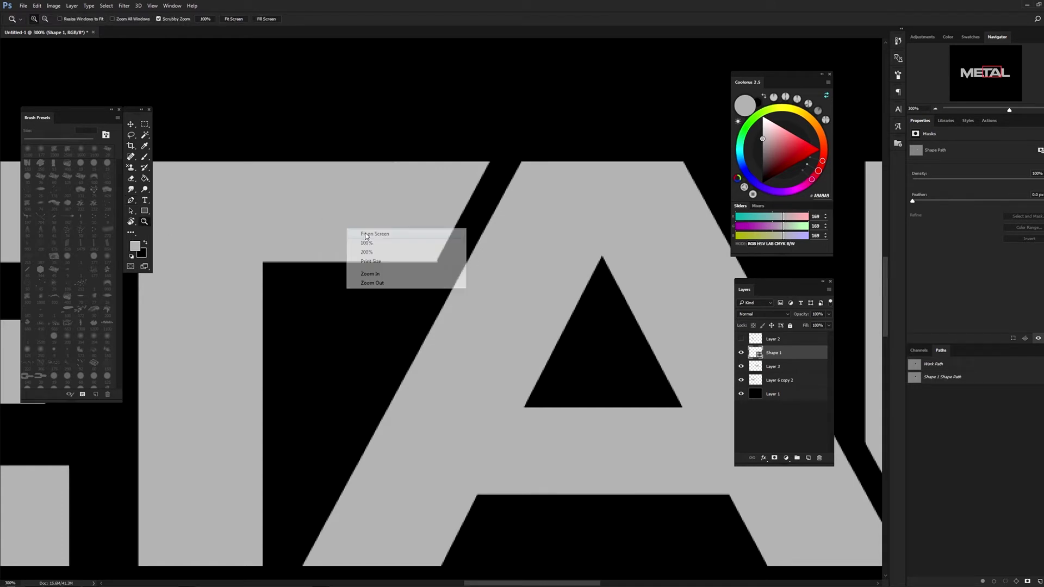
left_click(361, 233)
left_click_drag(481, 268, 399, 234)
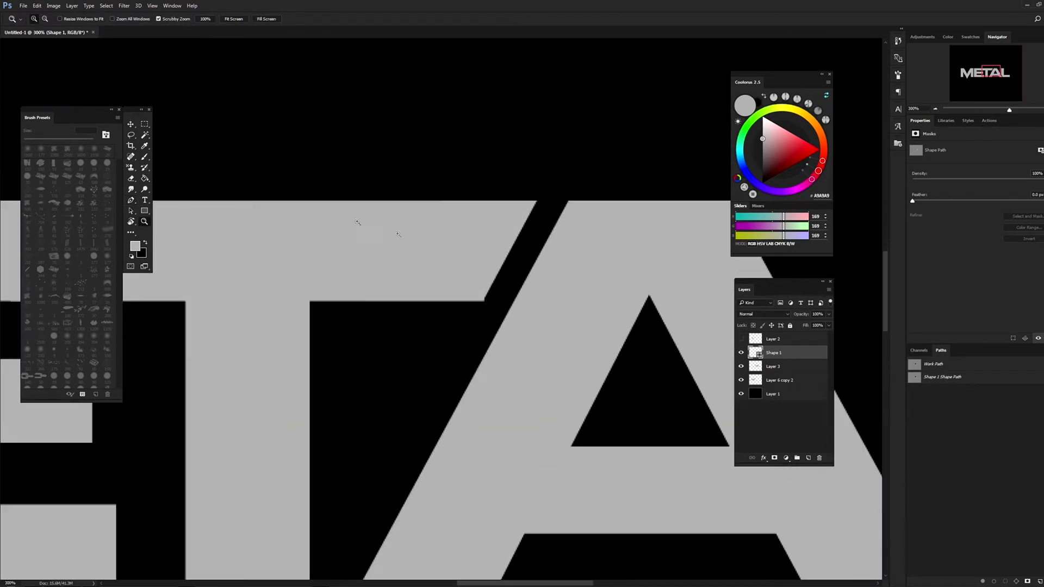
left_click(130, 125)
left_click(145, 221)
right_click(494, 259)
left_click(512, 268)
left_click(529, 330, "alt")
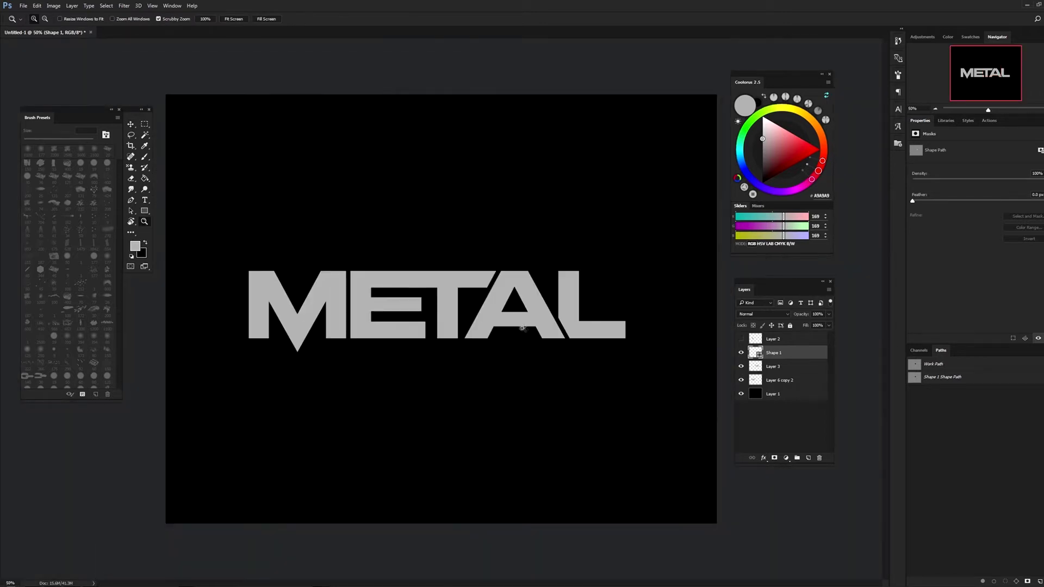
left_click(782, 380, "shift")
key("ctrl+e")
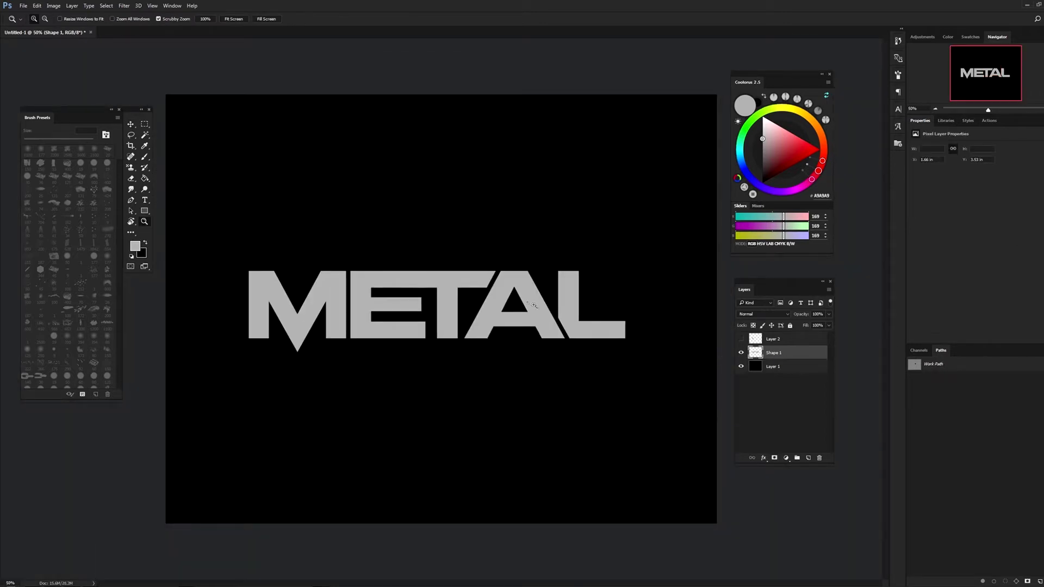
Zoom in on the lettering and draw a first thin marquee over the M–E gap
left_click(501, 311)
left_click(145, 125)
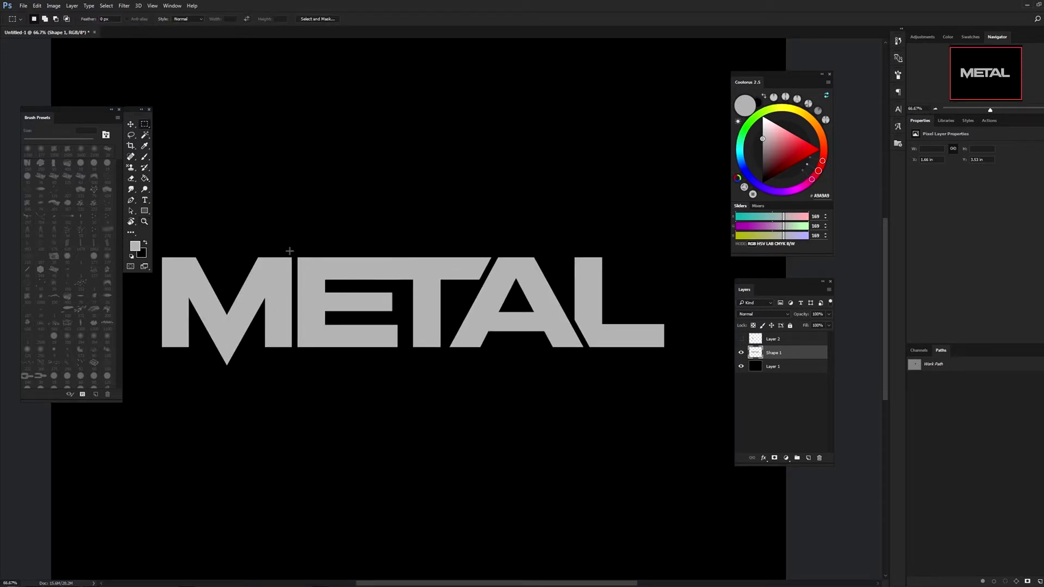
left_click_drag(294, 304, 297, 357)
key("z")
left_click(293, 296)
left_click(294, 297)
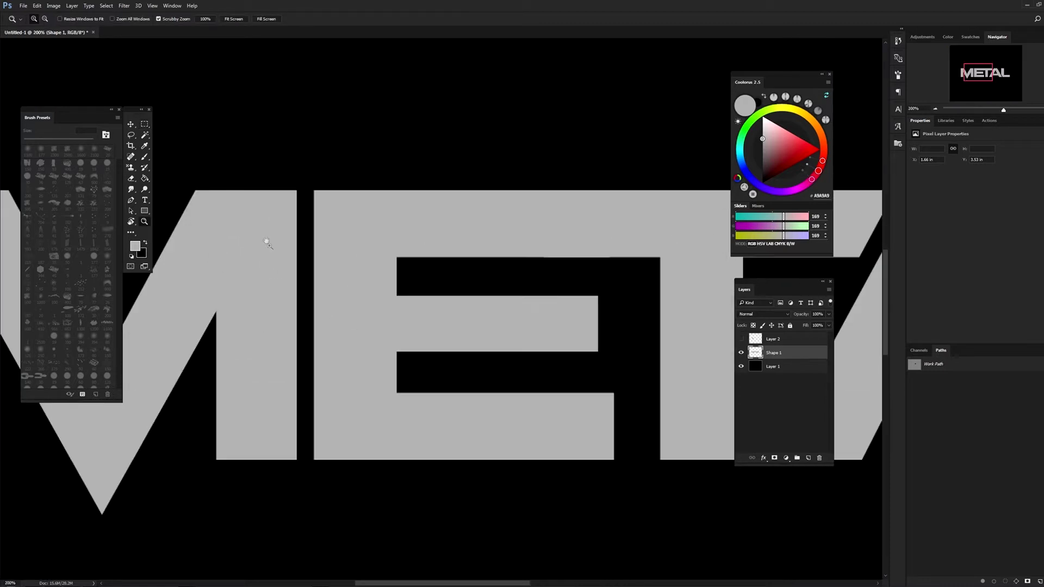
Redraw a tall thin rectangular selection over the M–E gap and bring up its context menu
left_click(145, 125)
left_click_drag(291, 172, 307, 460)
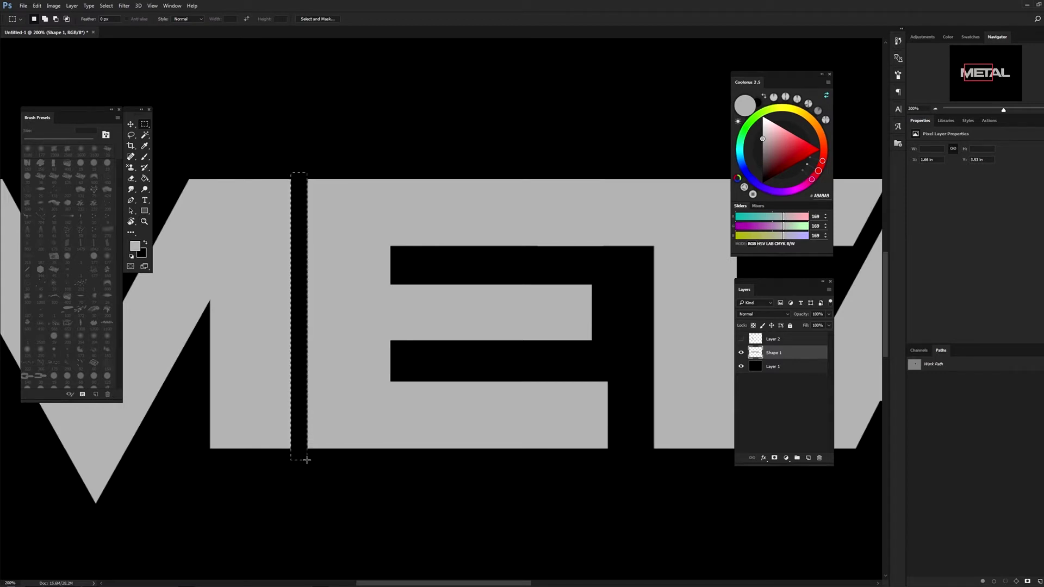
right_click(297, 292)
left_click(303, 238)
left_click_drag(296, 200, 307, 469)
right_click(296, 228)
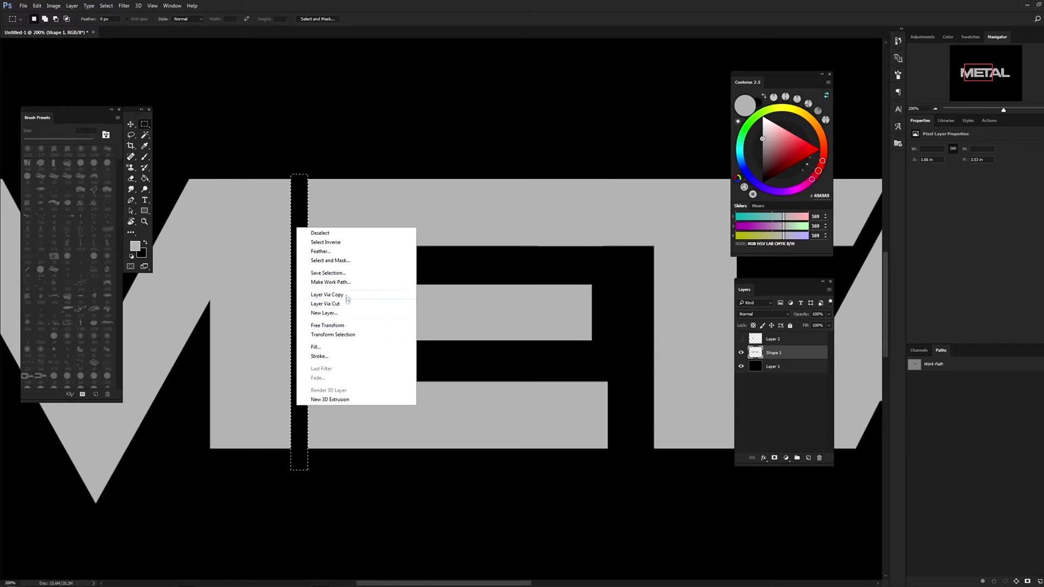
Convert the M–E gap selection into a work path and start free-transforming it
left_click(330, 282)
left_click(575, 198)
key("ctrl+t")
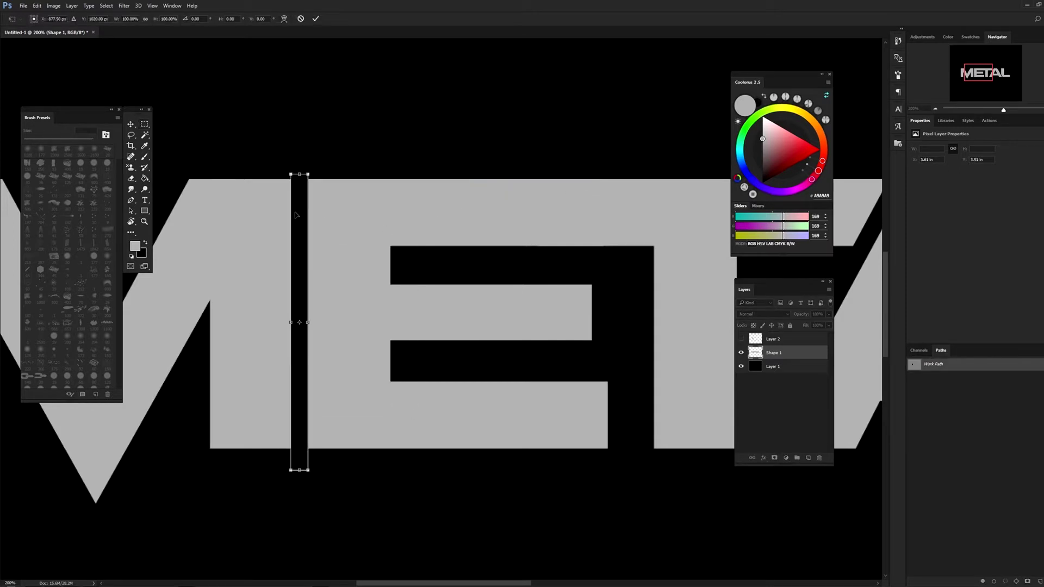
left_click_drag(299, 234, 585, 234)
left_click_drag(522, 272, 178, 271)
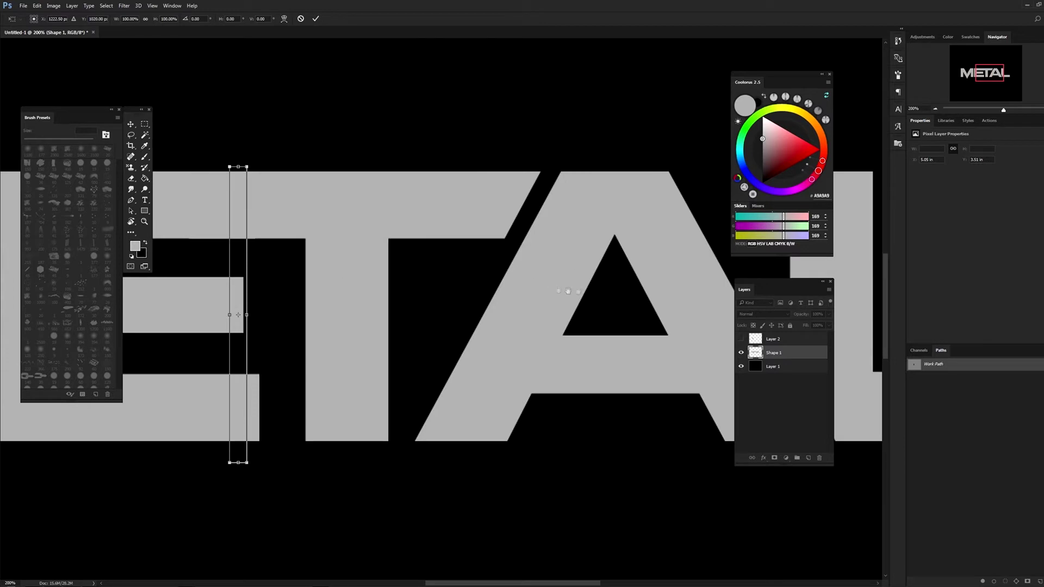
left_click_drag(473, 313, 304, 310)
left_click_drag(401, 270, 475, 285)
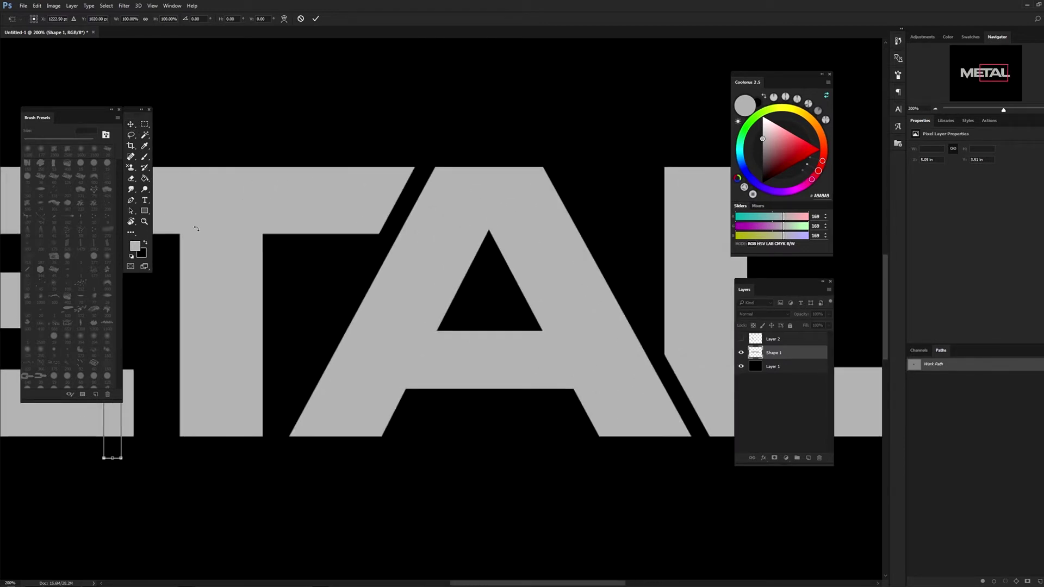
left_click(133, 128)
key("Escape")
Move and rotate the thin path onto the A's right slant, commit it, then select the L
left_click_drag(117, 420, 351, 419)
mouse_move(399, 197)
left_mouse_down()
mouse_move(449, 238)
mouse_move(473, 211)
mouse_move(441, 229)
mouse_move(409, 201)
left_mouse_up()
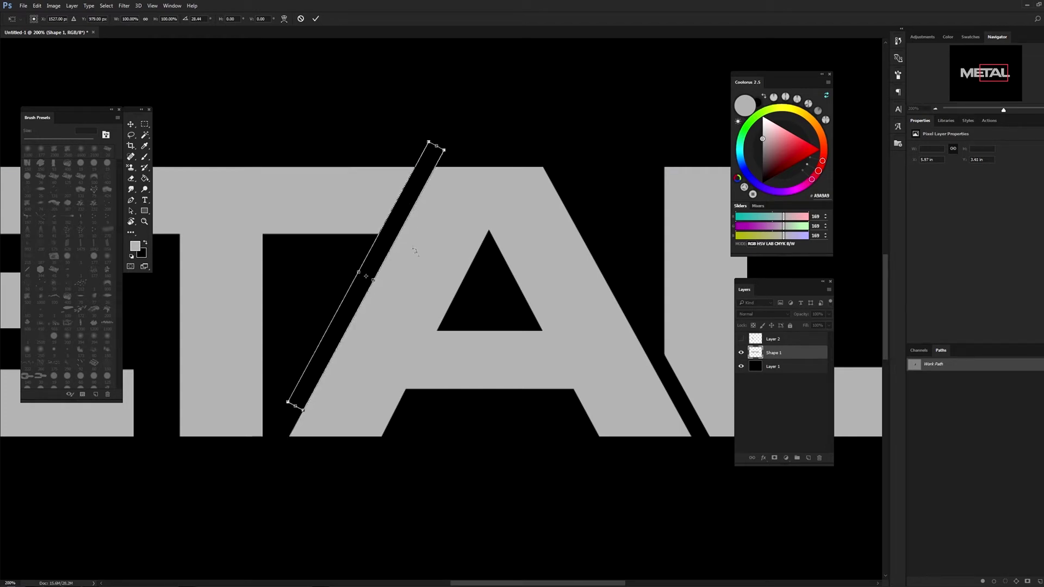
left_click_drag(464, 239, 452, 179)
mouse_move(368, 212)
left_mouse_down()
mouse_move(645, 266)
mouse_move(634, 242)
left_mouse_up()
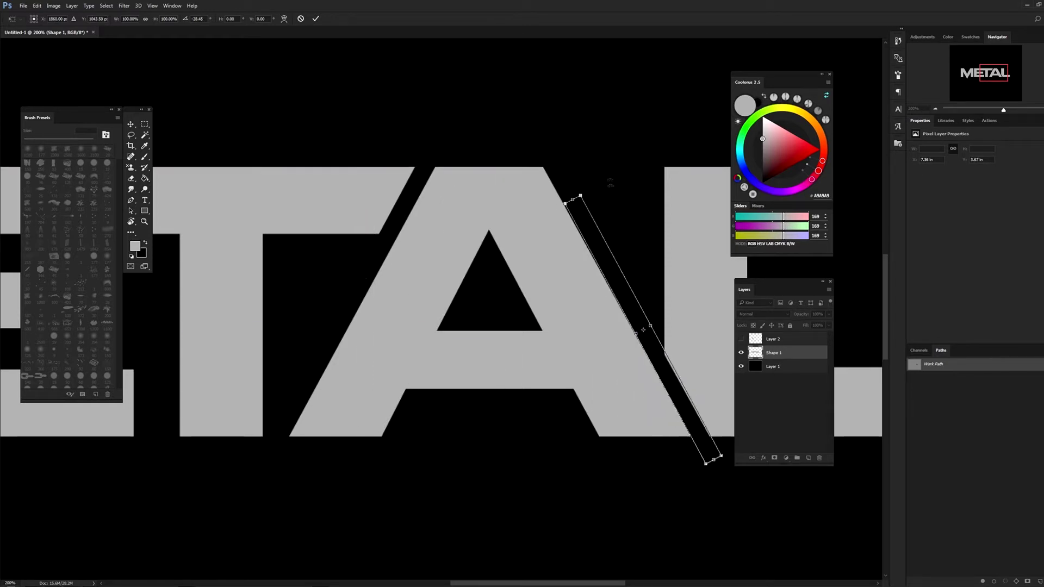
left_click_drag(631, 183, 630, 180)
key("Return")
left_click_drag(630, 354, 347, 267)
left_click(145, 135)
left_click(454, 191)
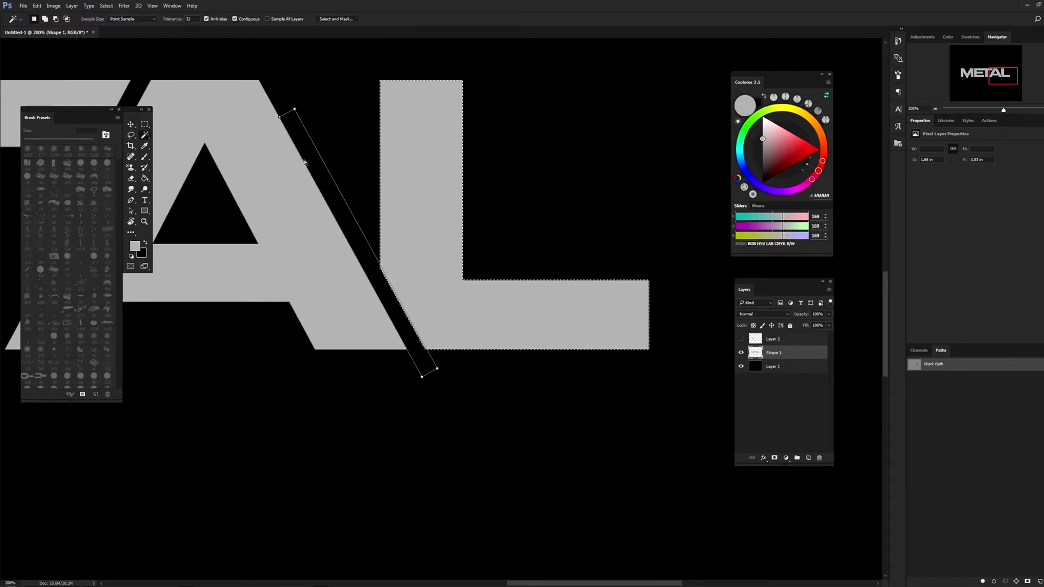
Delete the slanted work path, then apply a vector mask and undo it
left_click(146, 124)
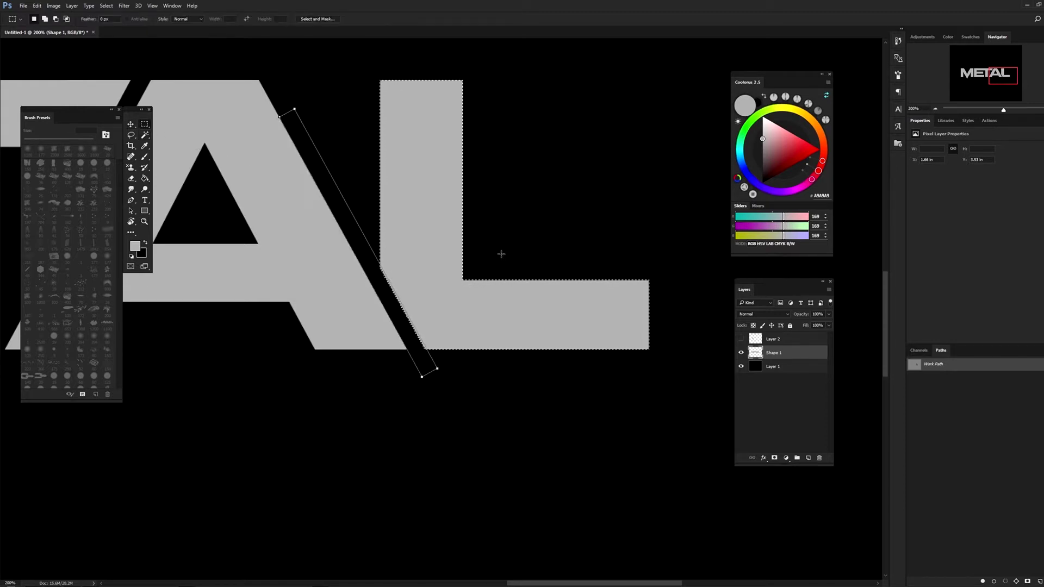
key("Delete")
key("ctrl+Right")
key("ctrl+Right")
key("ctrl+Right")
key("ctrl+d")
key("ctrl+alt+v")
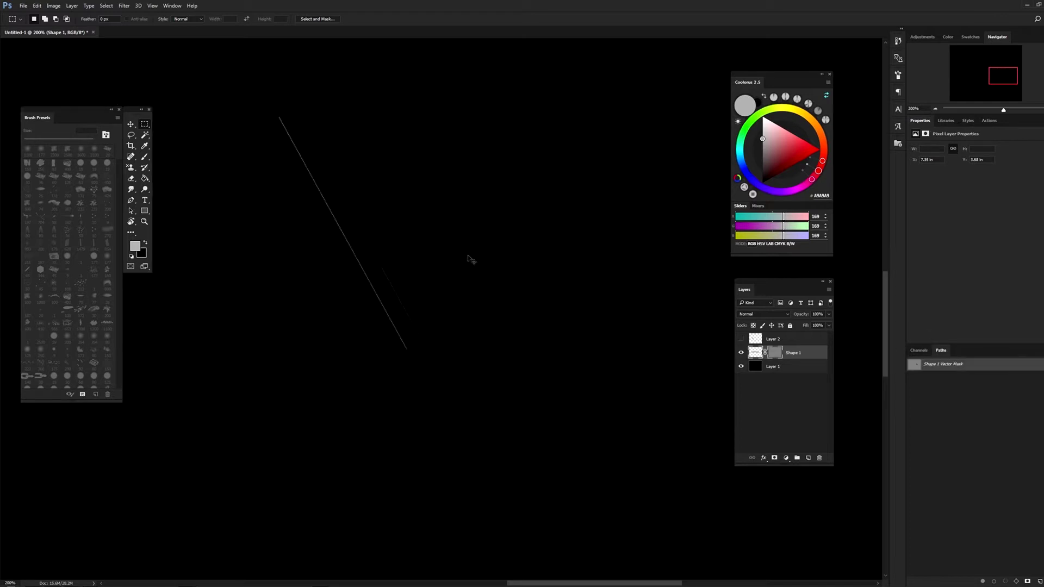
key("ctrl+z")
Paste the diagonal path onto the letters layer and turn it into a selection
left_click(131, 211)
key("ctrl+v")
key("ctrl+t")
key("Return")
key("p")
left_click(90, 20)
left_click(580, 175)
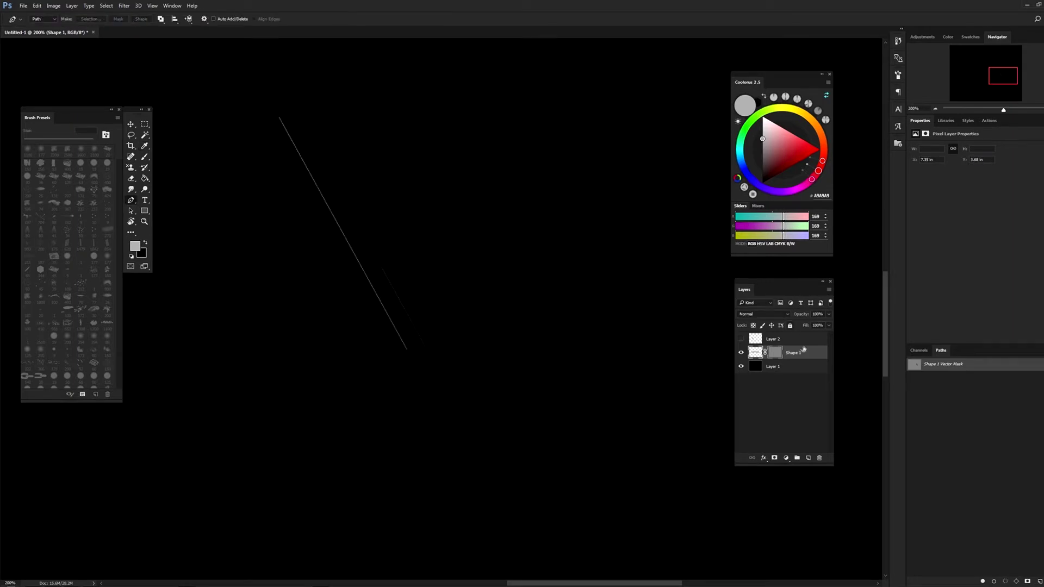
Delete the layer's vector mask so METAL shows, deselect, and view at actual size
right_click(775, 352)
left_click(795, 370)
left_click(145, 124)
key("ctrl+d")
scroll(465, 252, "down", 2)
scroll(465, 251, "down", 5)
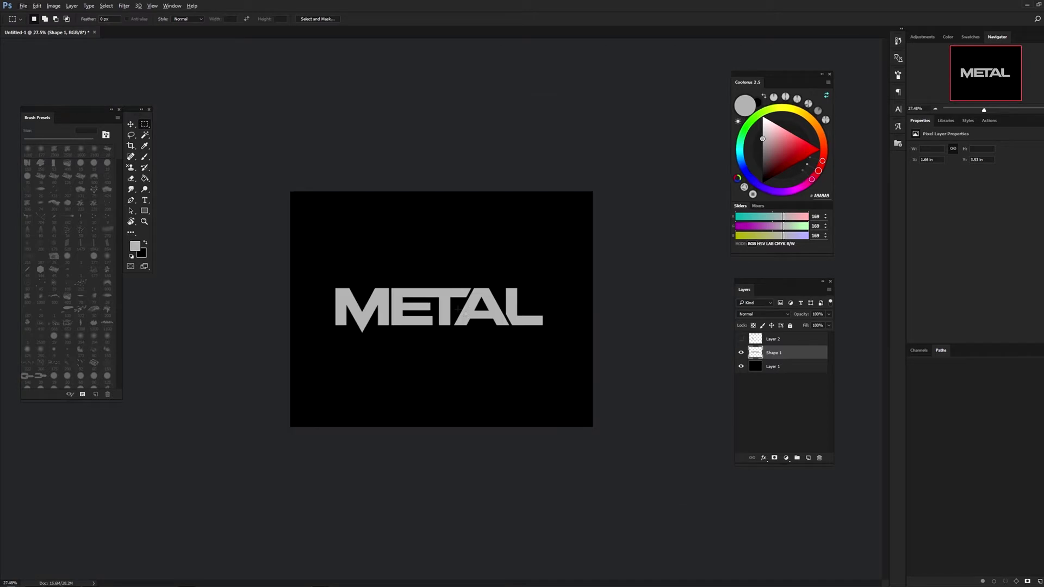
double_click(144, 221)
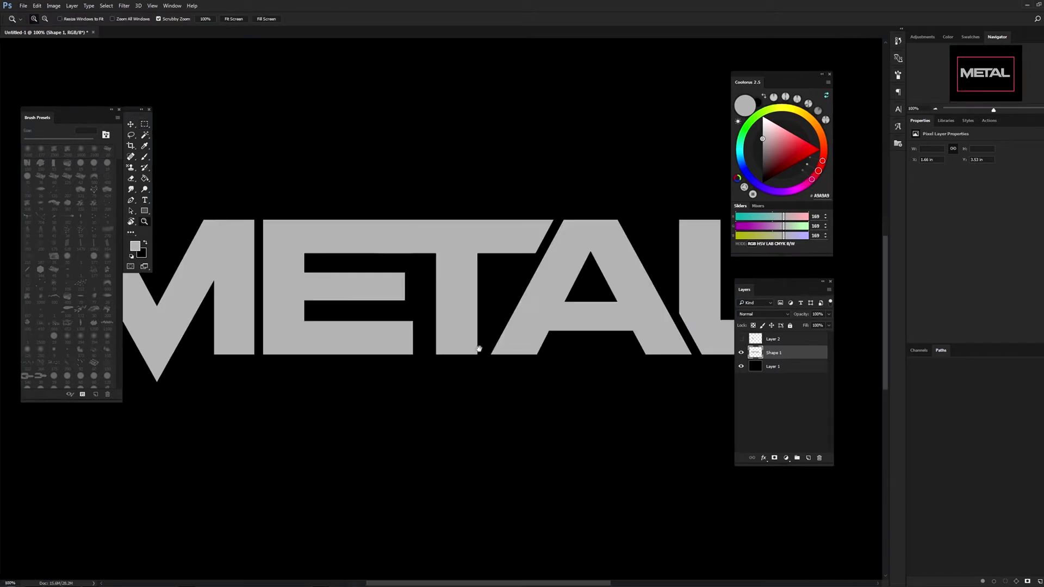
Fill the gap in the E's middle arm into one solid bar, then tilt the canvas view
left_click(150, 127)
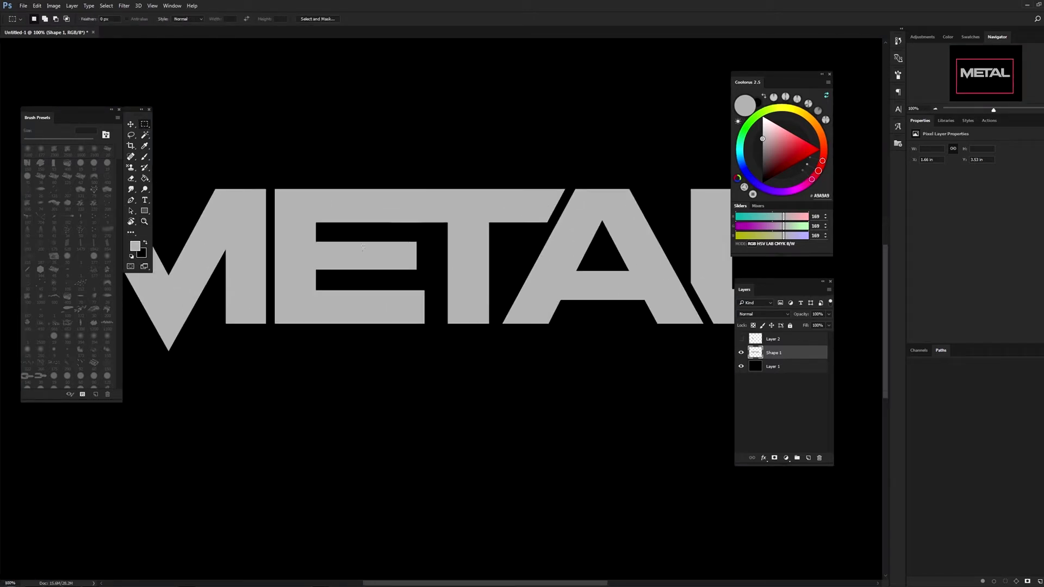
left_click_drag(430, 234, 374, 274)
key("Delete")
key("ctrl+d")
key("r")
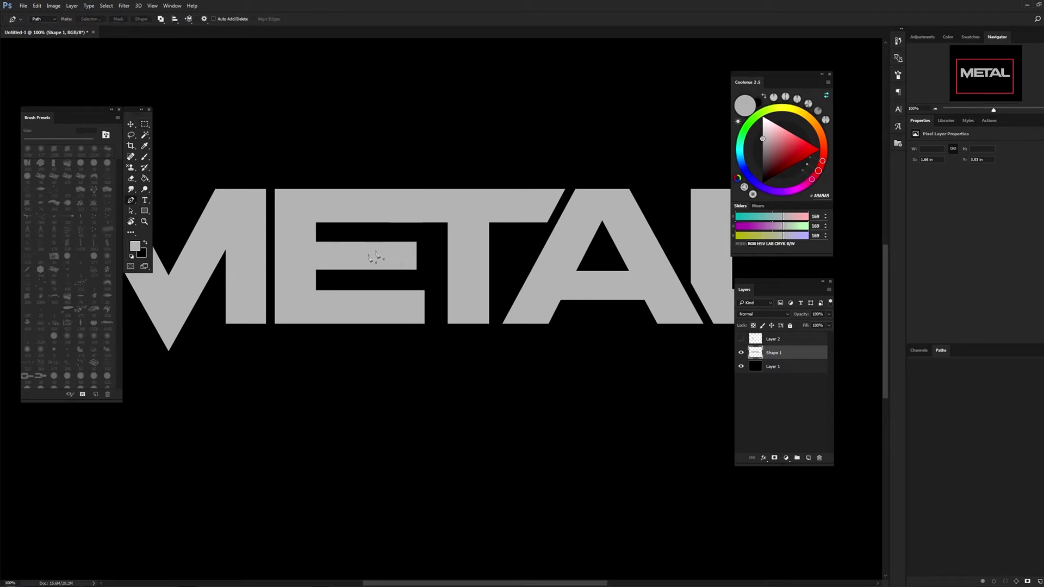
mouse_move(532, 273)
left_mouse_down()
mouse_move(567, 199)
mouse_move(521, 247)
left_mouse_up()
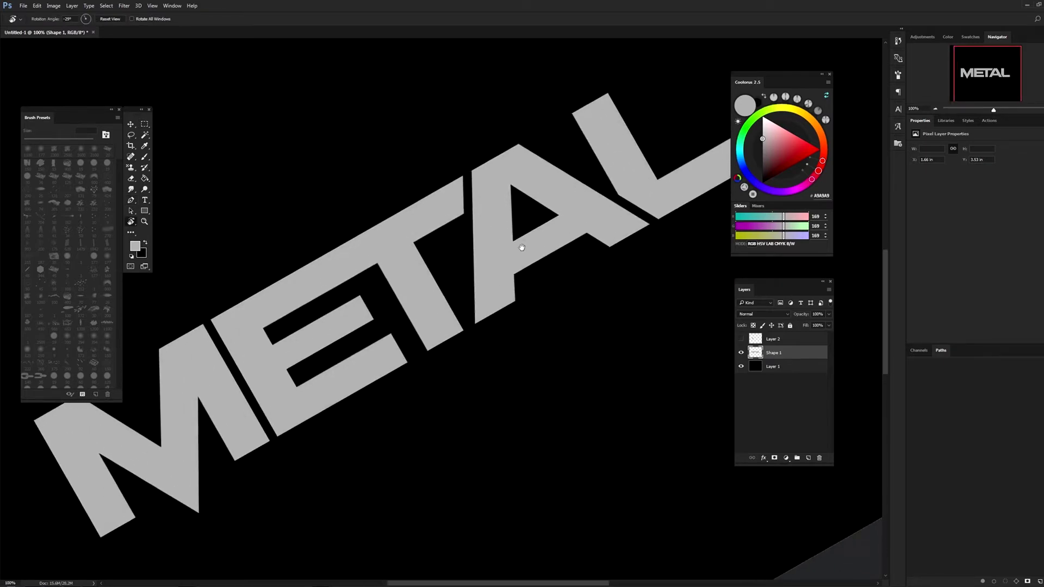
Draw a closed slanted triangle path with the Pen tool
key("Escape")
key("ctrl+plus")
key("ctrl+plus")
key("p")
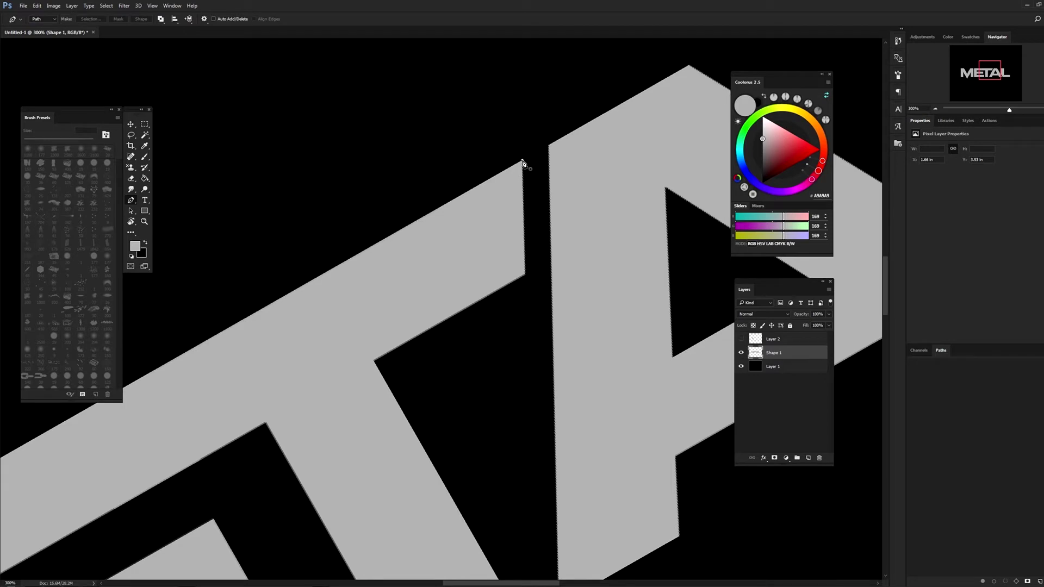
left_click(522, 161)
left_click(525, 275)
key("r")
left_click_drag(527, 279, 625, 332)
key("p")
left_click(648, 219)
left_click(648, 220)
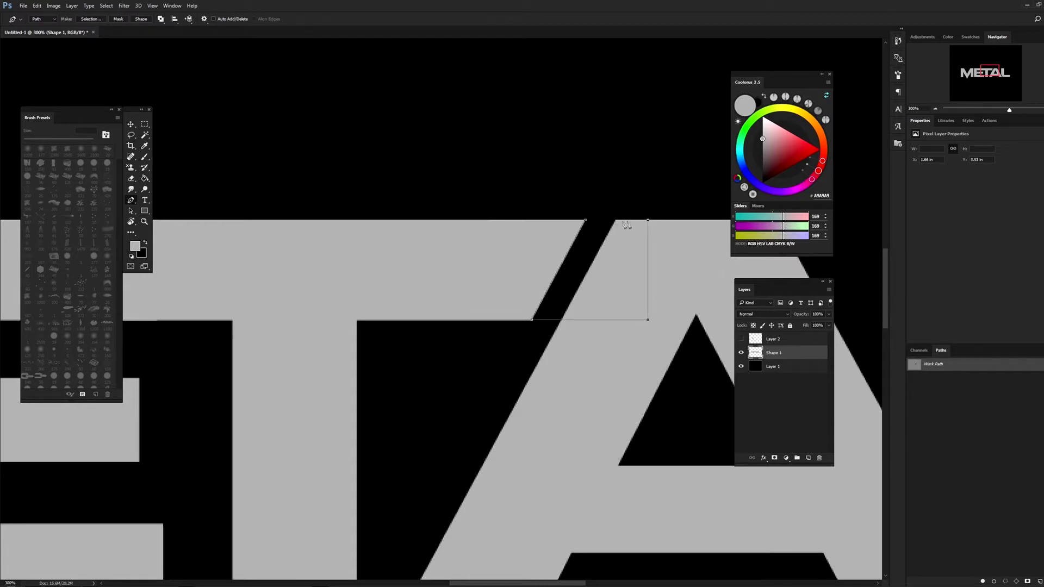
left_click(586, 220)
Place the triangle on the E's bar, convert it to a selection, and clear it to black
key("ctrl+t")
left_click_drag(603, 268, 338, 355)
mouse_move(256, 450)
left_mouse_down()
mouse_move(496, 181)
mouse_move(531, 235)
left_mouse_up()
left_click_drag(614, 145, 421, 206)
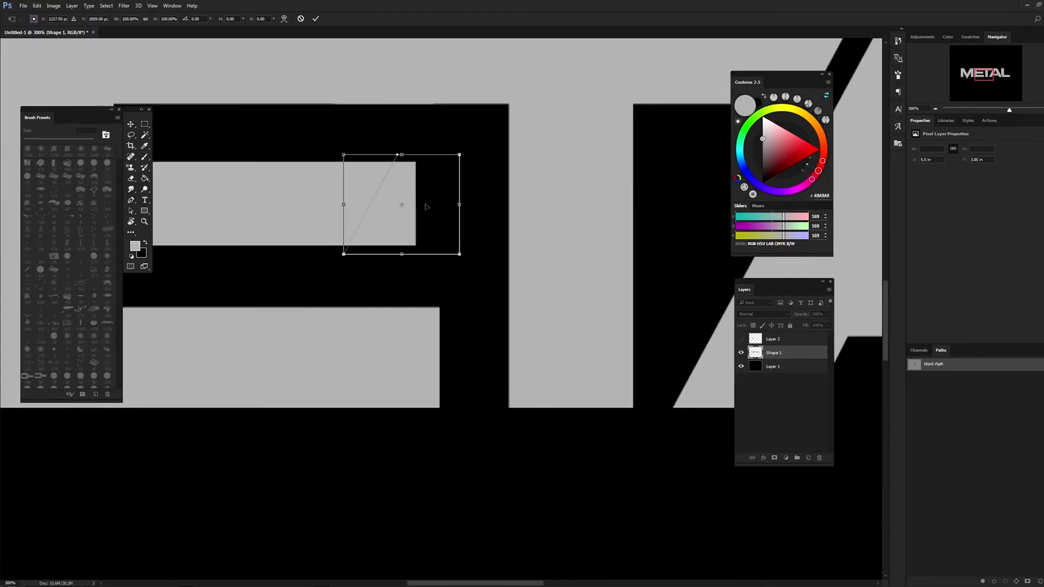
key("Return")
left_click(90, 19)
left_click(580, 180)
left_click(144, 124)
key("Delete")
key("ctrl+d")
key("ctrl+0")
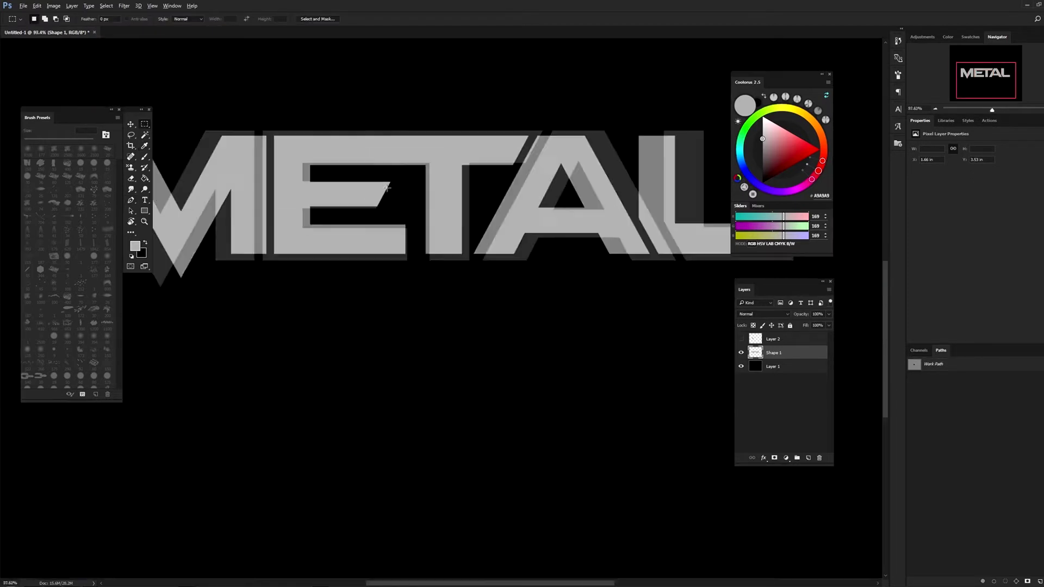
Clear a small block of the E to black and marquee the tip of its middle arm
scroll(426, 102, "down", 3)
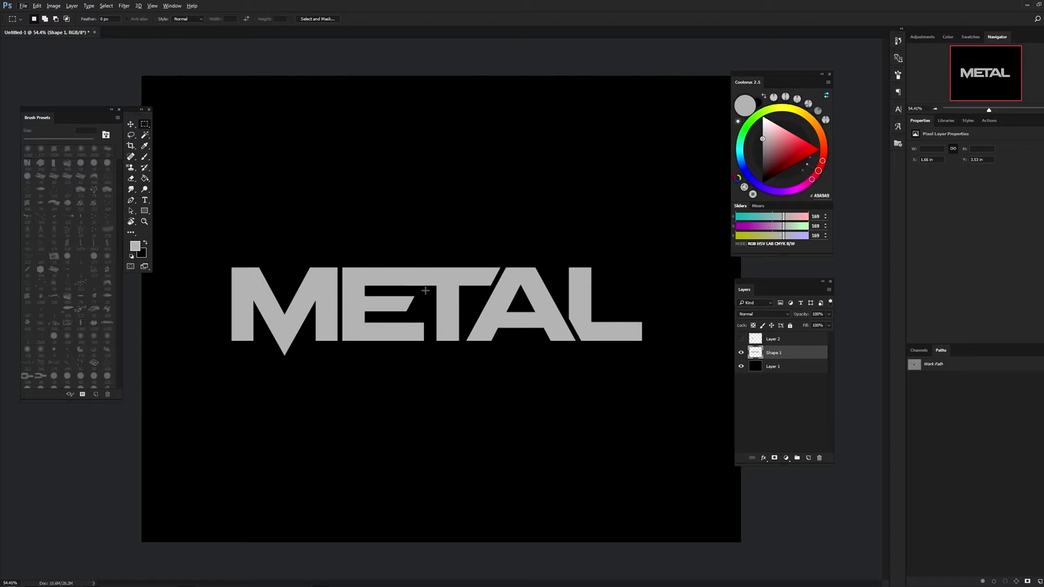
key("Delete")
key("ctrl+d")
left_click(144, 222)
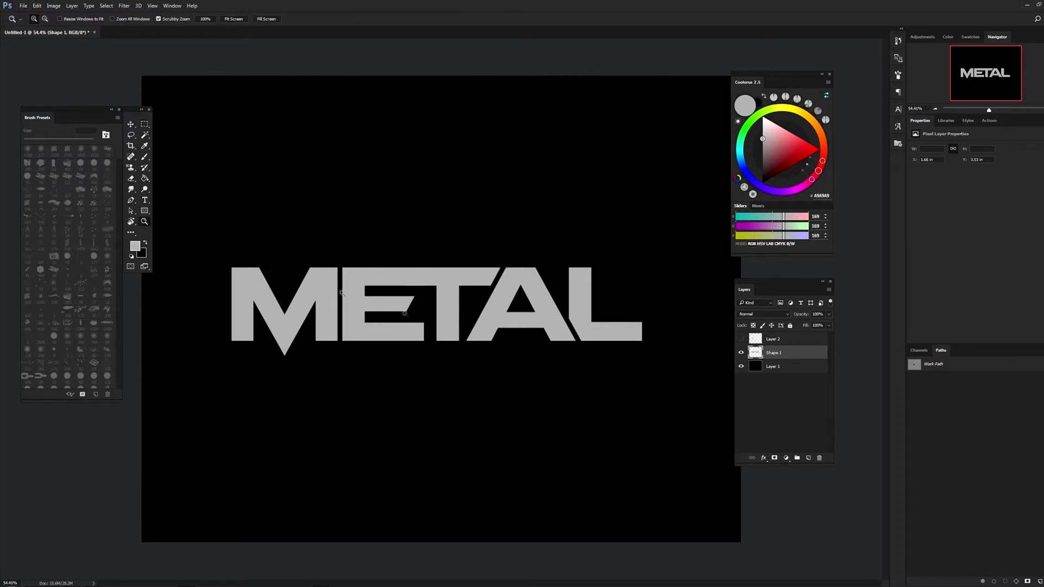
left_click(455, 296)
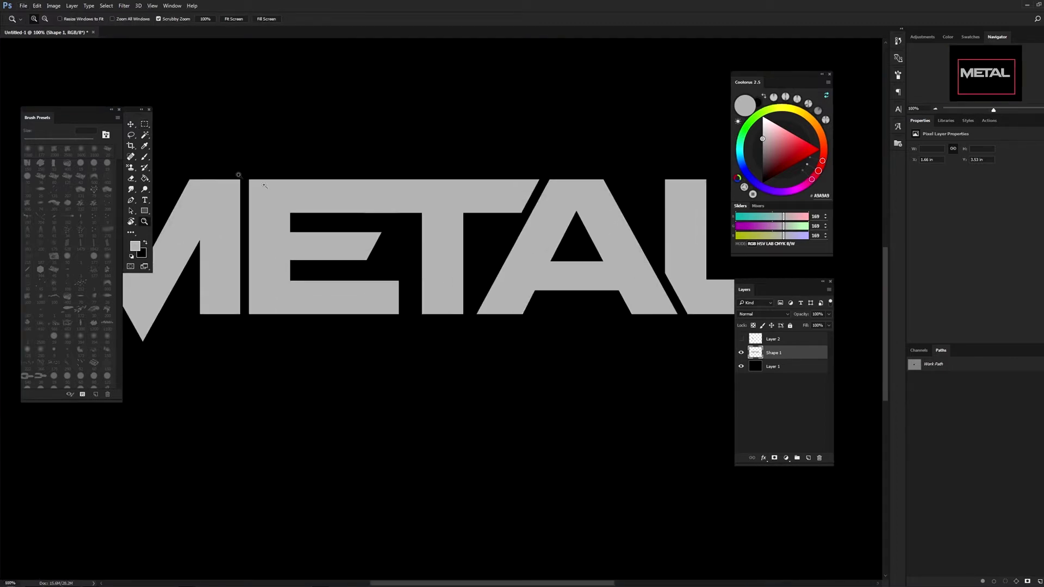
left_click(145, 125)
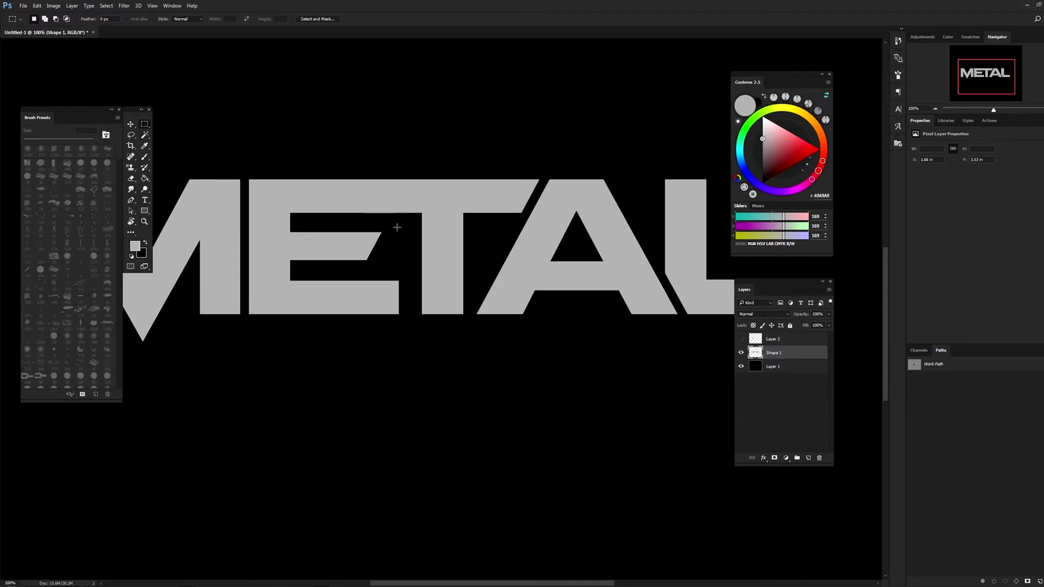
mouse_move(401, 225)
left_mouse_down()
mouse_move(355, 266)
mouse_move(385, 250)
left_mouse_up()
Fit the document, reset the view rotation upright, and zoom in around the T
key("ctrl+0")
key("r")
left_click(560, 210)
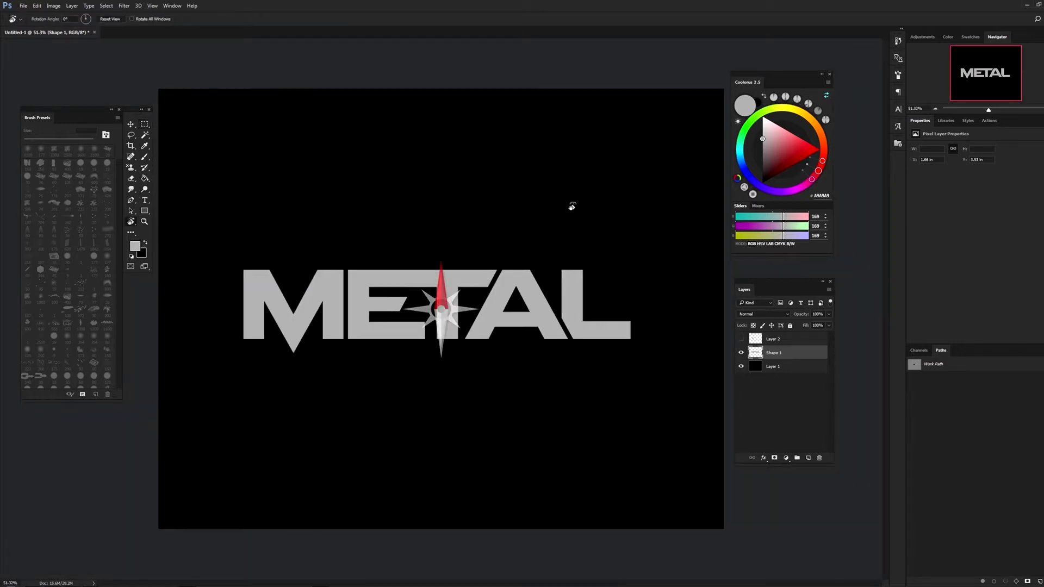
key("z")
left_click(453, 335)
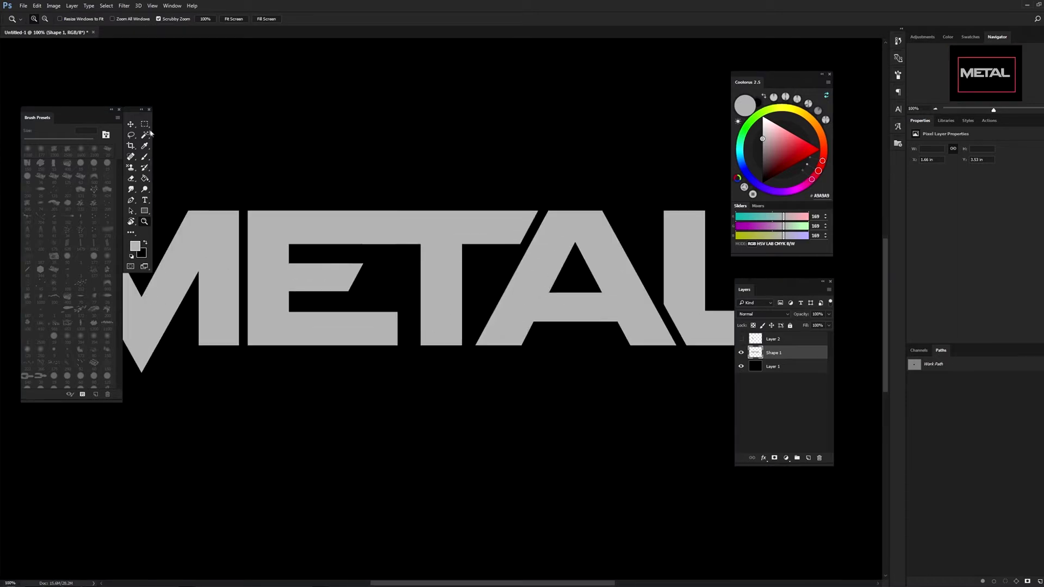
Select the E–T bottom gap, fill it with grey, and nudge the block right
key("m")
left_click(438, 331, "ctrl")
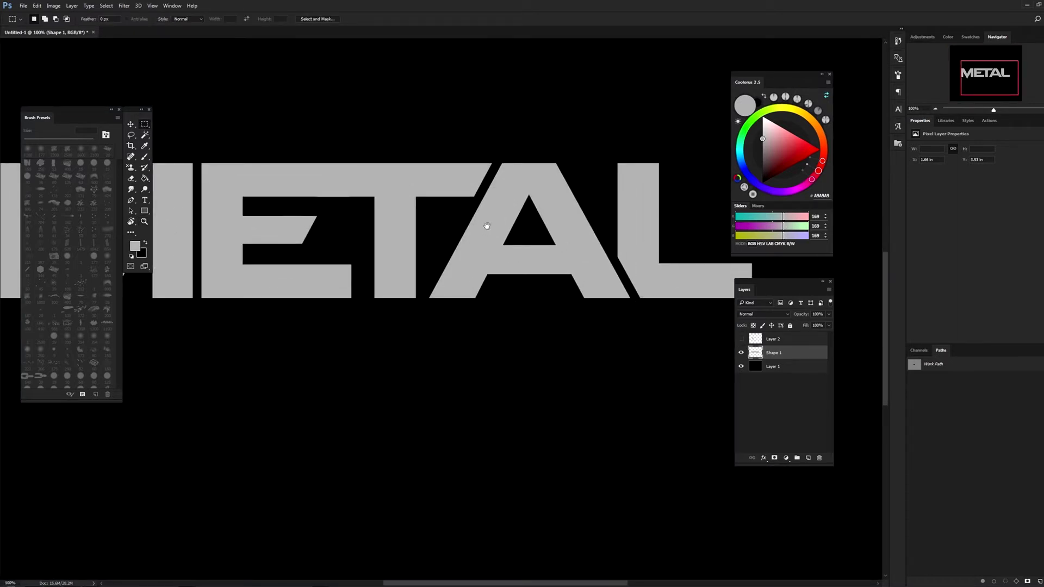
scroll(483, 182, "down", 6)
scroll(430, 313, "up", 2)
scroll(429, 313, "up", 7)
mouse_move(422, 305)
left_mouse_down()
mouse_move(379, 377)
mouse_move(384, 361)
left_mouse_up()
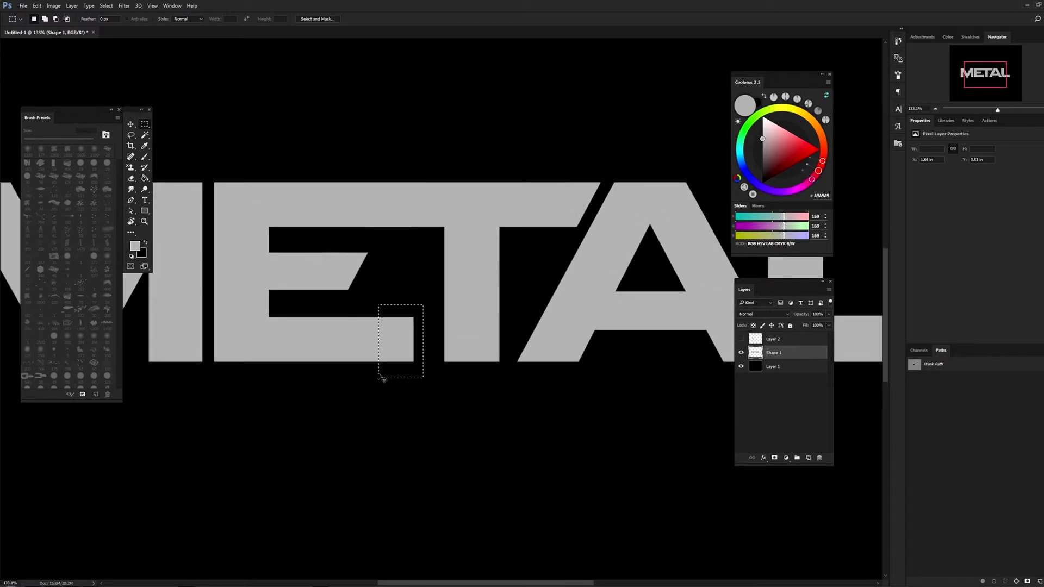
key("alt+BackSpace")
key("ctrl+shift+Right")
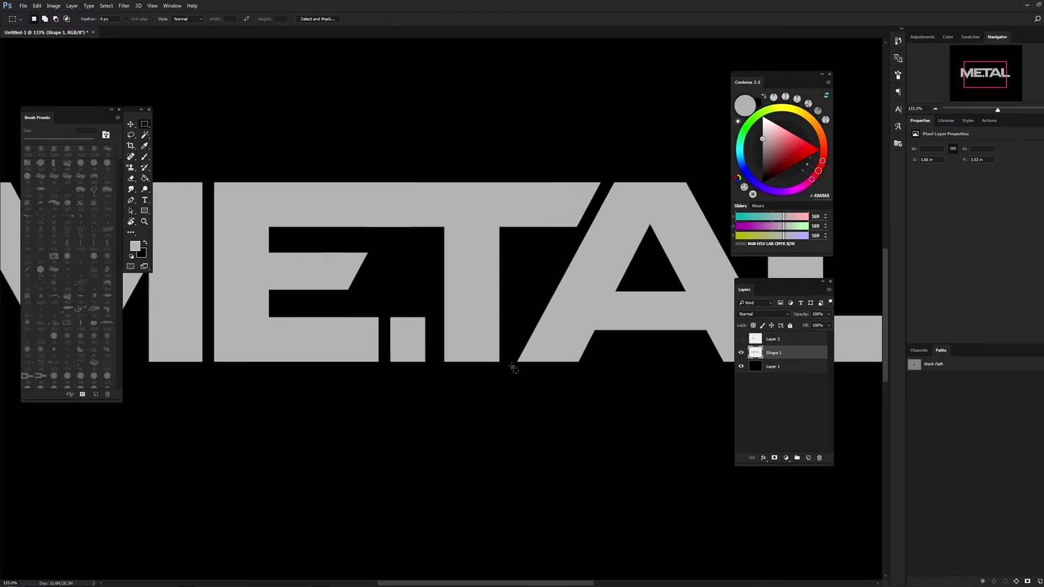
Fill the remaining black strip with grey, deselect, and fit the document on screen
mouse_move(518, 374)
left_mouse_down()
mouse_move(501, 362)
mouse_move(441, 368)
left_mouse_up()
left_click_drag(403, 306, 393, 379)
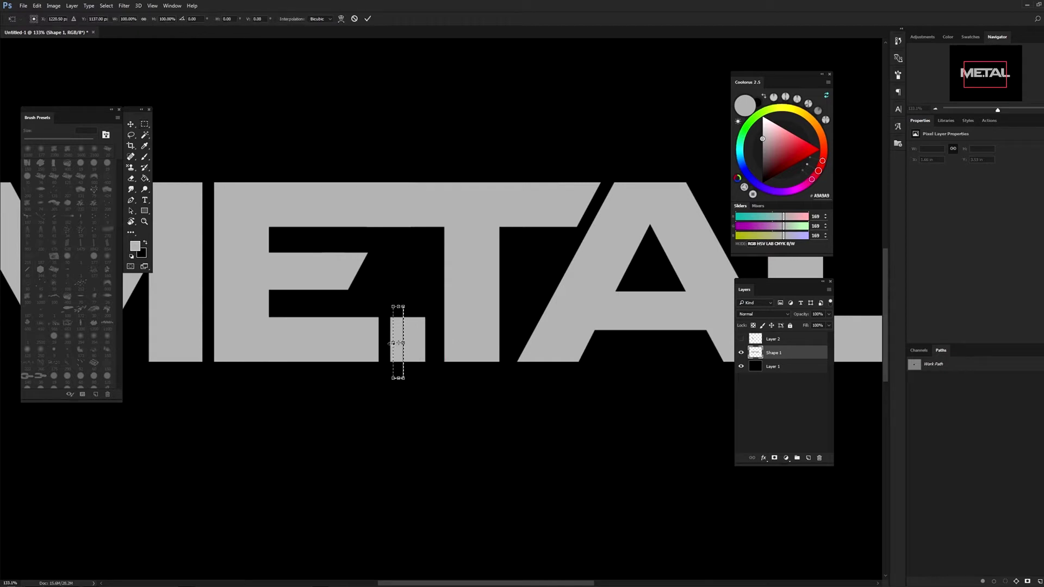
left_click_drag(403, 317, 371, 361)
key("alt+BackSpace")
key("ctrl+d")
left_click(144, 222)
right_click(467, 277)
left_click(471, 281)
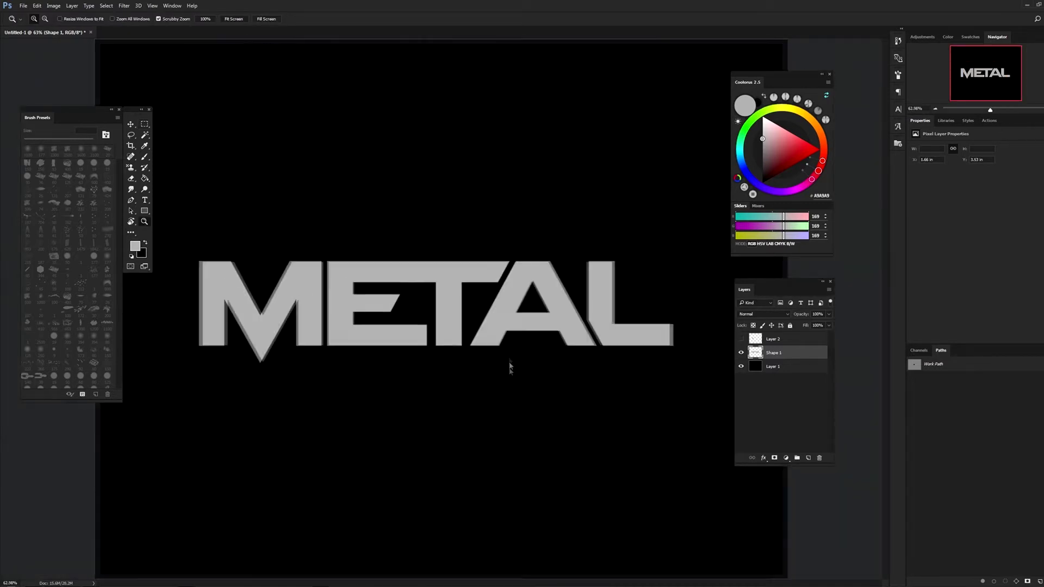
Fill the small gap between the bottoms of the E and T with grey
left_click(509, 361, "alt")
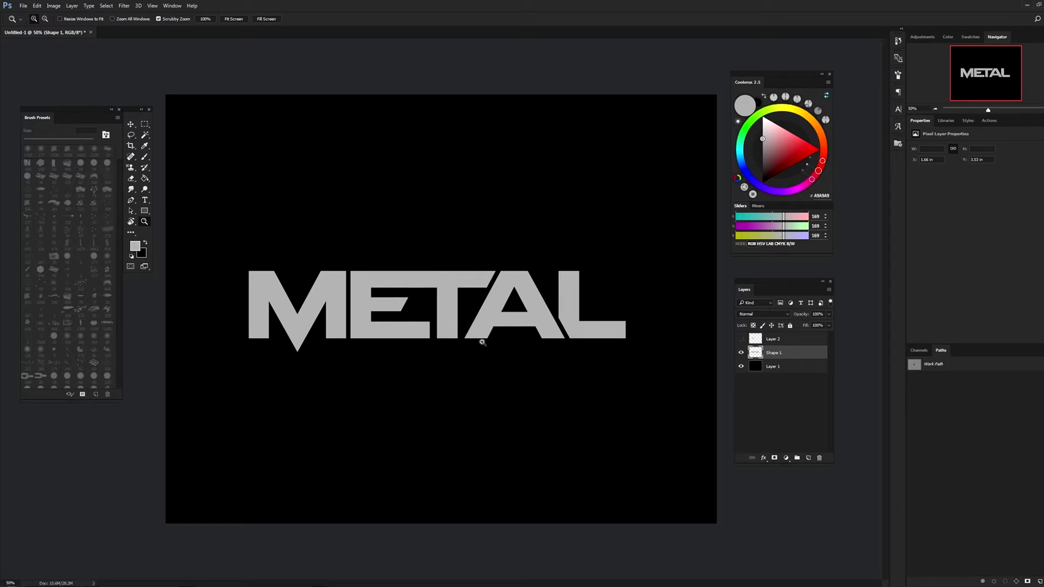
key("r")
key("ctrl+shift+d")
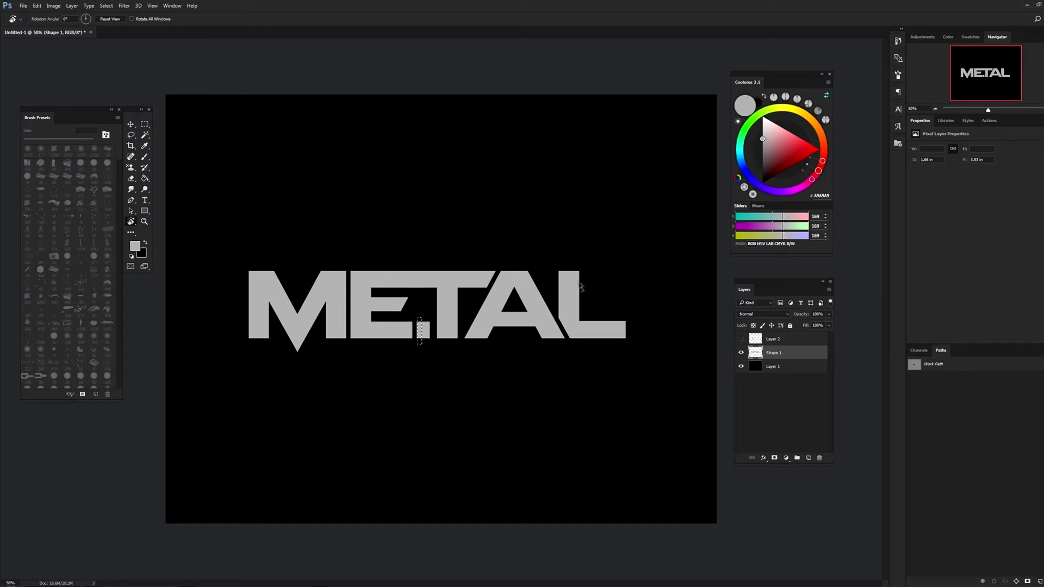
key("ctrl+d")
key("alt+BackSpace")
Move the METAL lettering slightly right and zoom in closely on the M
left_click(146, 223)
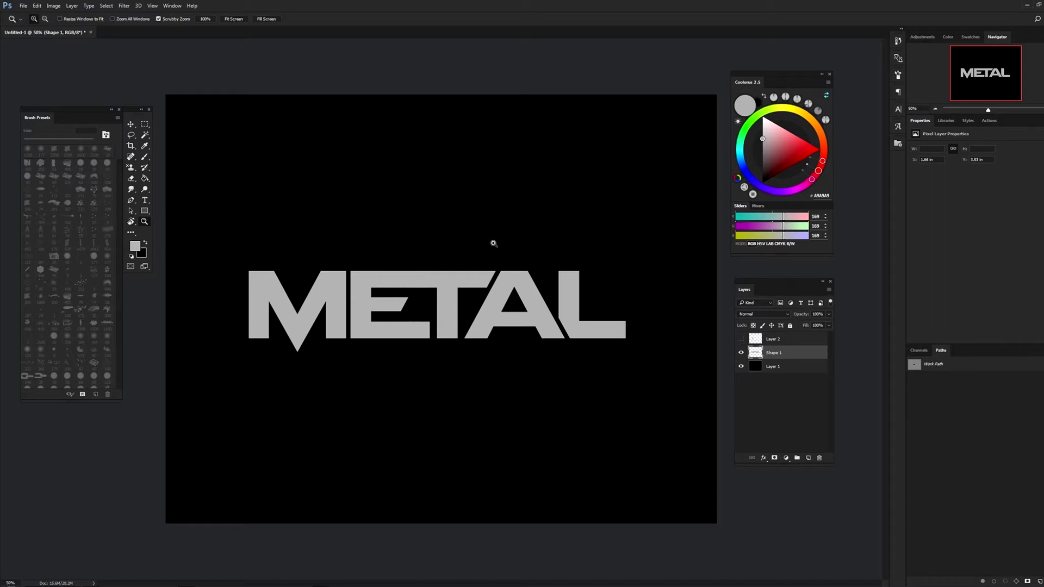
left_click(131, 124)
left_click_drag(476, 366, 493, 364)
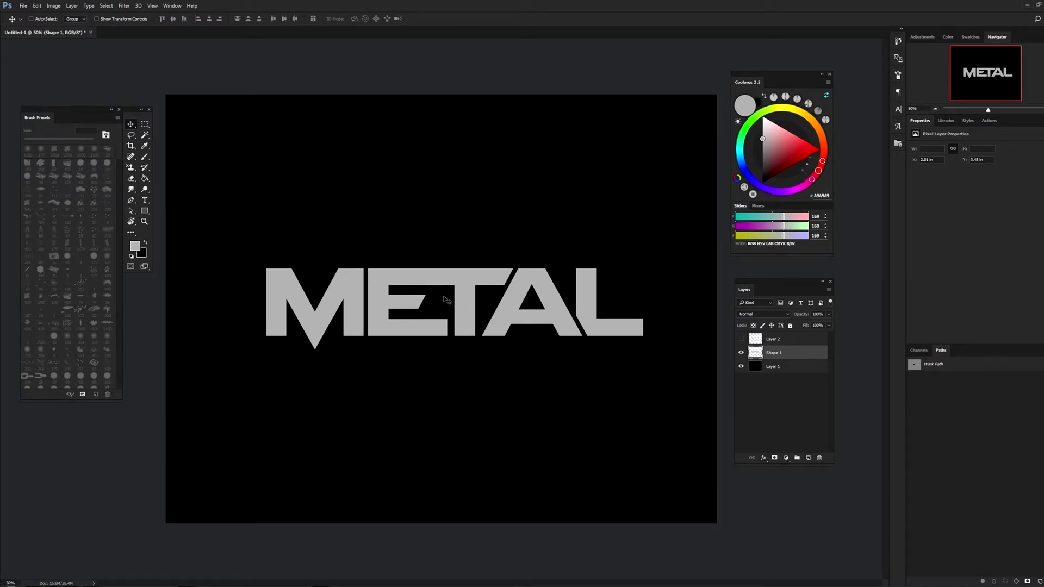
key("z")
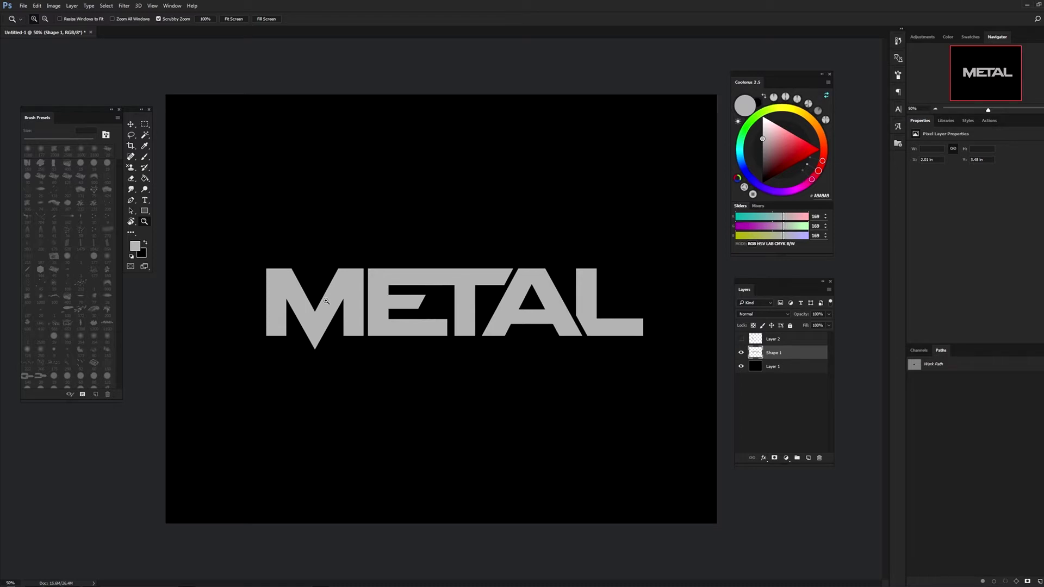
left_click_drag(327, 301, 428, 336)
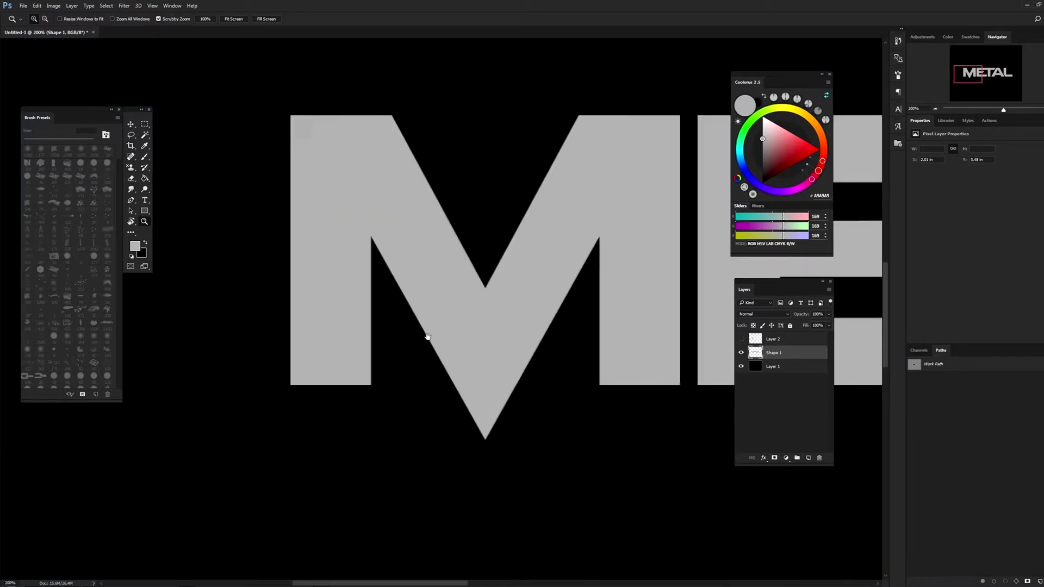
Place Pen path points at the M's top corners, inner V vertex and right diagonal
left_click(132, 201)
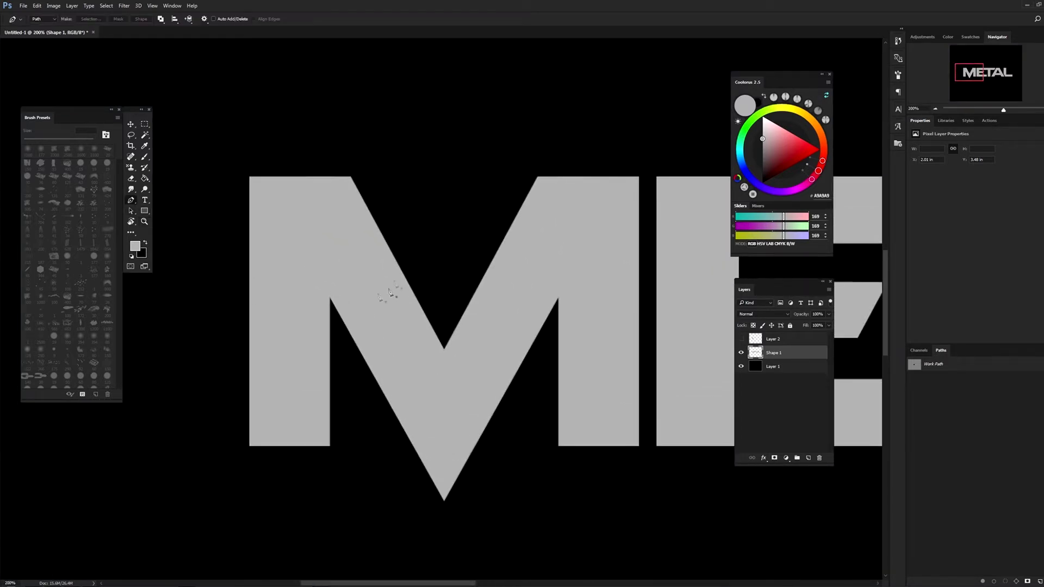
left_click_drag(387, 284, 480, 296)
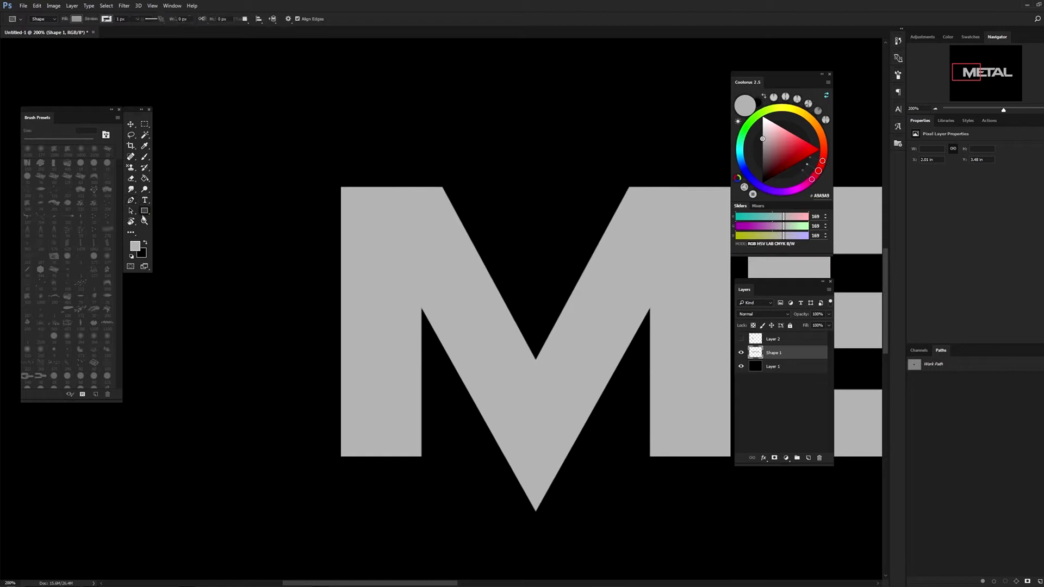
scroll(322, 268, "up", 1)
left_click_drag(551, 387, 545, 353)
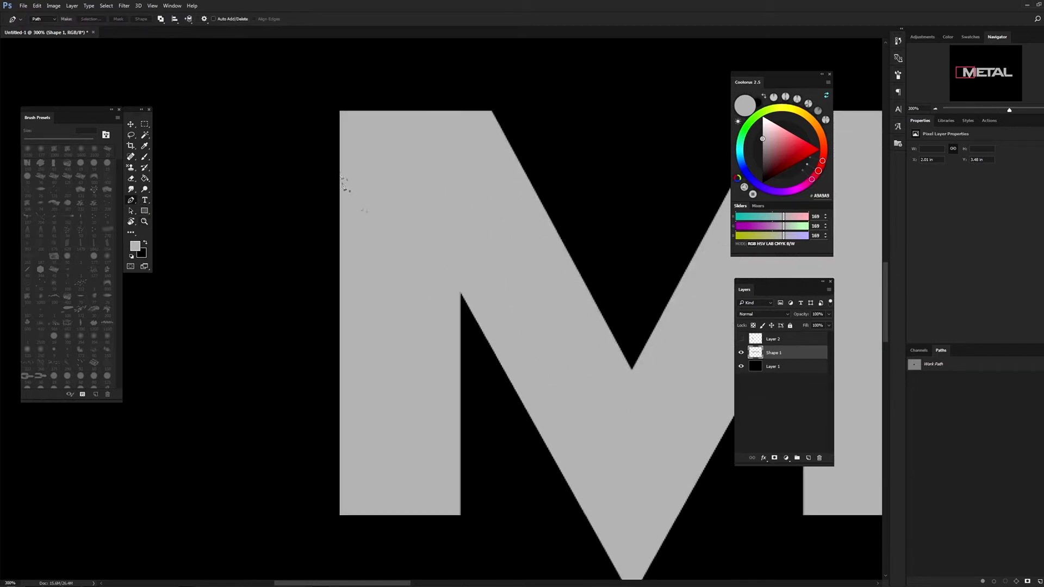
left_click(340, 111)
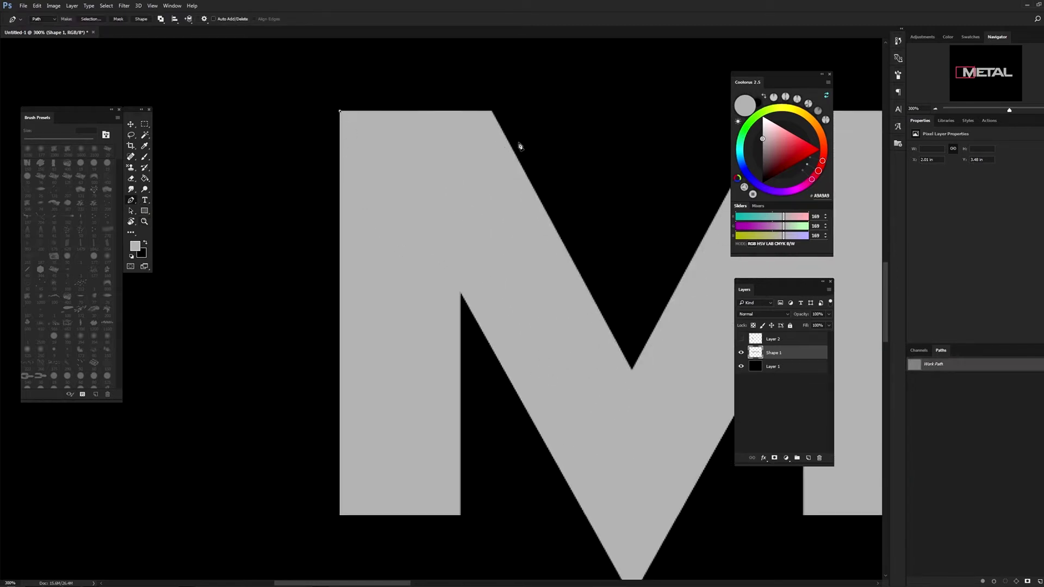
left_click(493, 112)
left_click(145, 125)
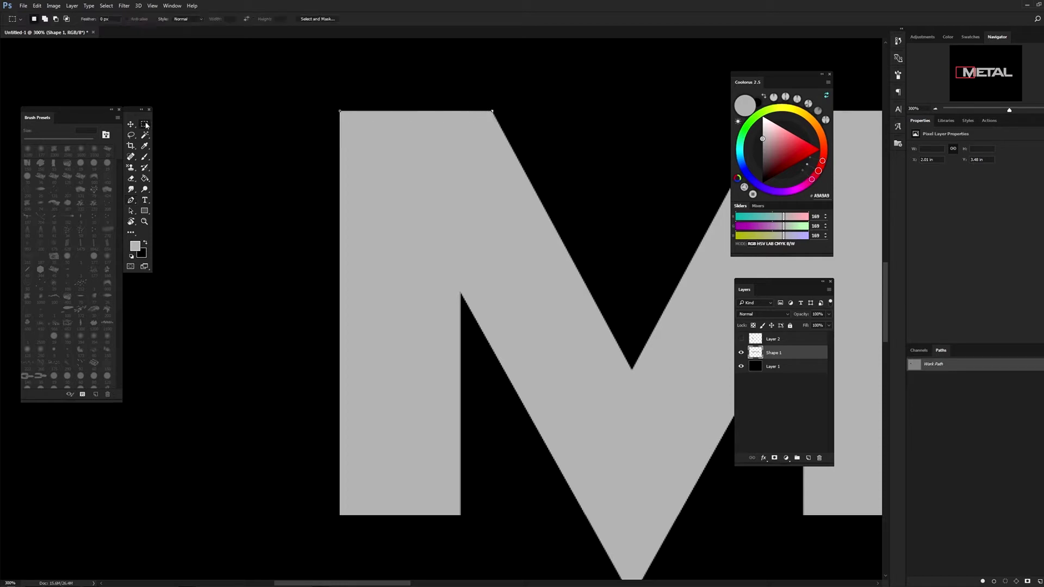
left_click(132, 200)
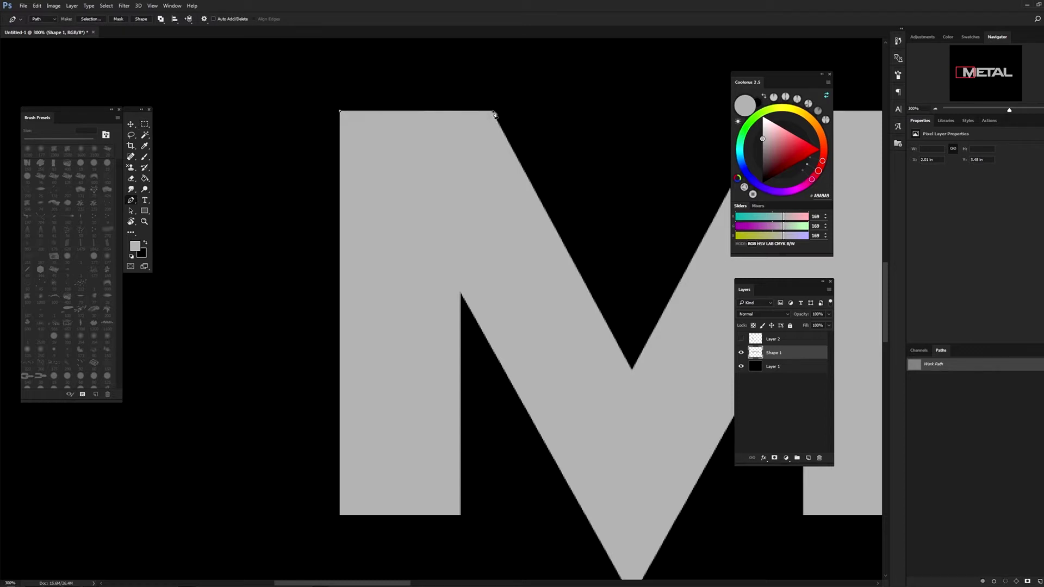
left_click_drag(620, 351, 461, 321)
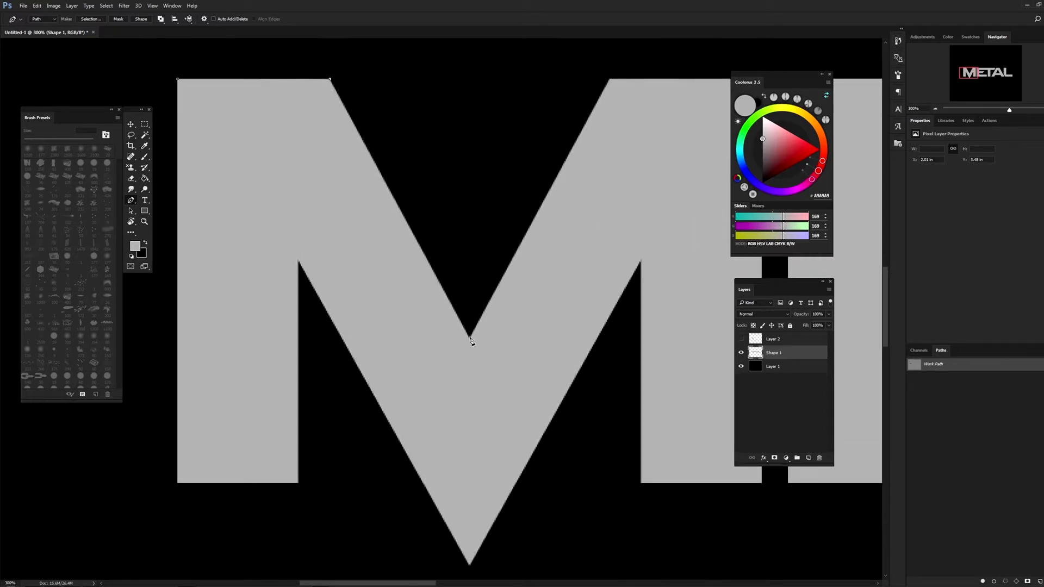
left_click(470, 338)
left_click(609, 80)
Add path points around the M's right leg and inner corner
left_click_drag(678, 315, 445, 294)
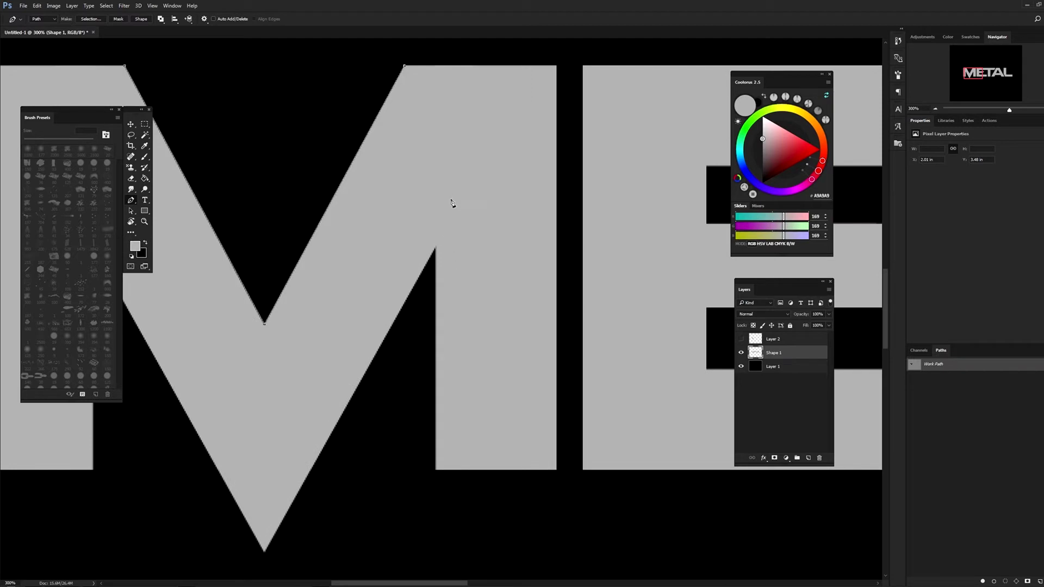
left_click(144, 124)
left_click(131, 200)
left_click(557, 66)
left_click(556, 469)
left_click(435, 469)
left_click(435, 249)
Pan across the E, T, A and L edges, then fit all of METAL on screen
mouse_move(264, 550)
left_mouse_down()
mouse_move(355, 369)
mouse_move(542, 527)
left_mouse_up()
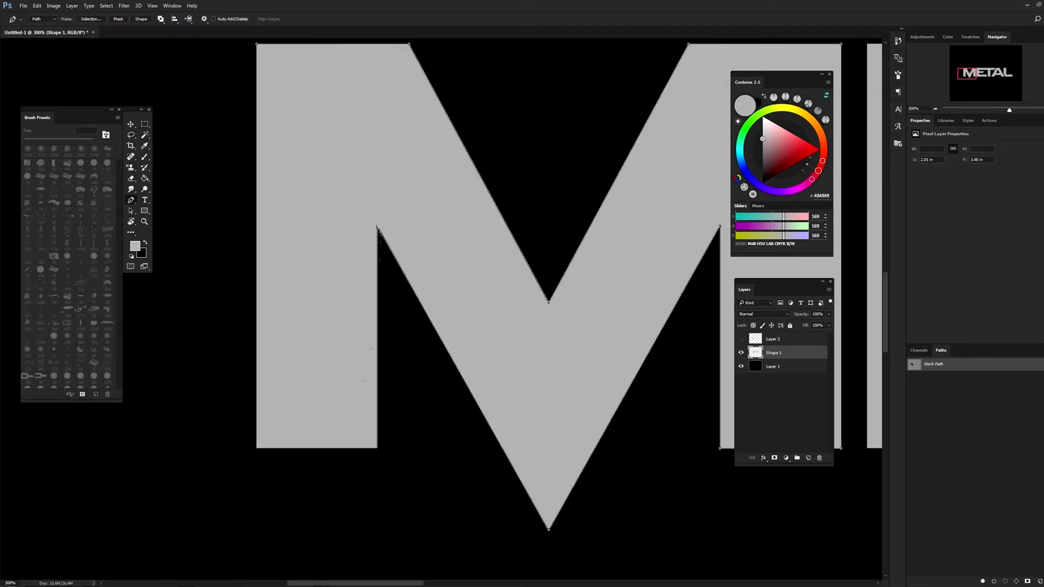
mouse_move(622, 242)
left_mouse_down()
mouse_move(334, 282)
mouse_move(489, 81)
left_mouse_up()
mouse_move(163, 218)
left_mouse_down()
mouse_move(253, 276)
mouse_move(325, 360)
left_mouse_up()
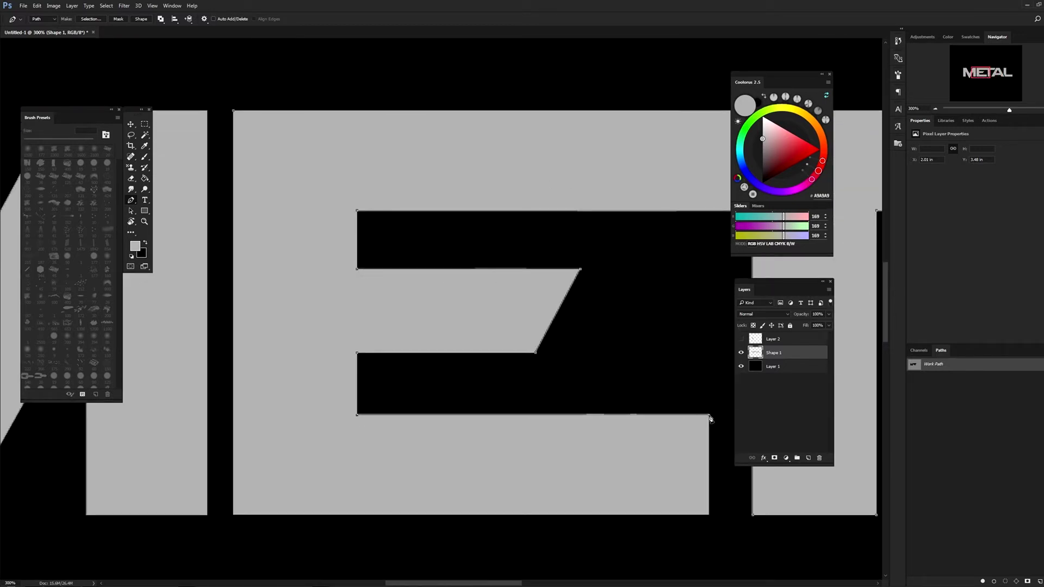
left_click_drag(711, 419, 33, 402)
mouse_move(459, 344)
left_mouse_down()
mouse_move(166, 377)
mouse_move(349, 360)
left_mouse_up()
left_click_drag(816, 113, 426, 105)
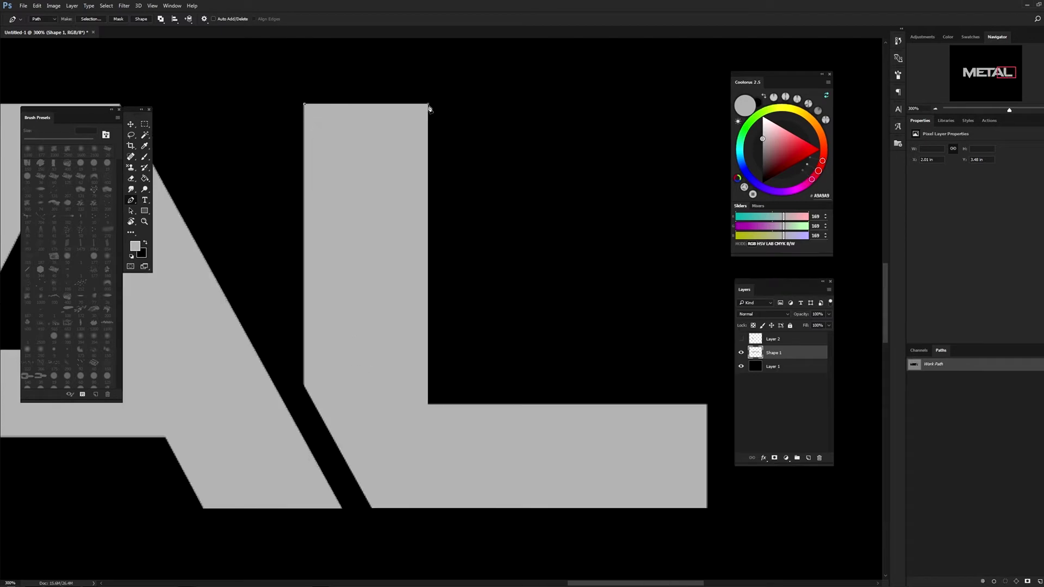
key("ctrl+0")
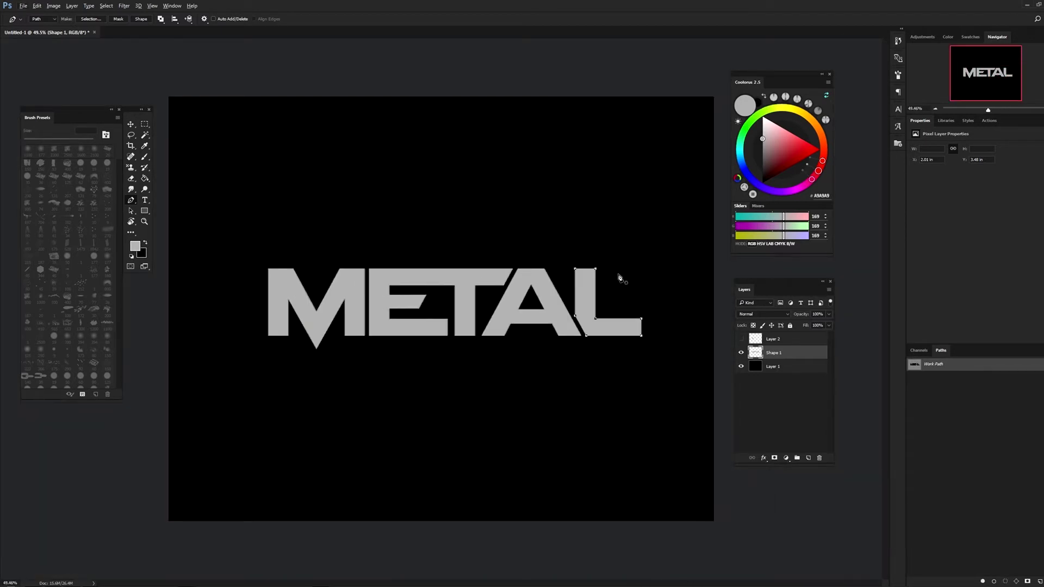
Hide the filled Shape 1 METAL layer, leaving the traced path in its original position
left_click(741, 353)
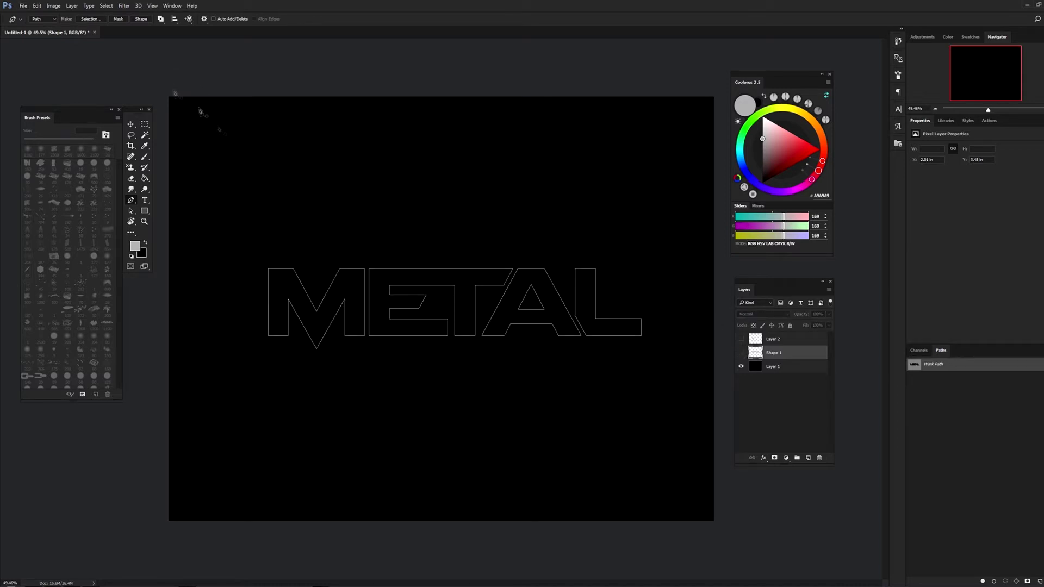
key("ctrl+t")
left_click_drag(567, 325, 544, 267)
key("ctrl+z")
key("Escape")
key("p")
Export the Work Path as an Illustrator file via Paths to Illustrator
left_click(24, 6)
mouse_move(72, 125)
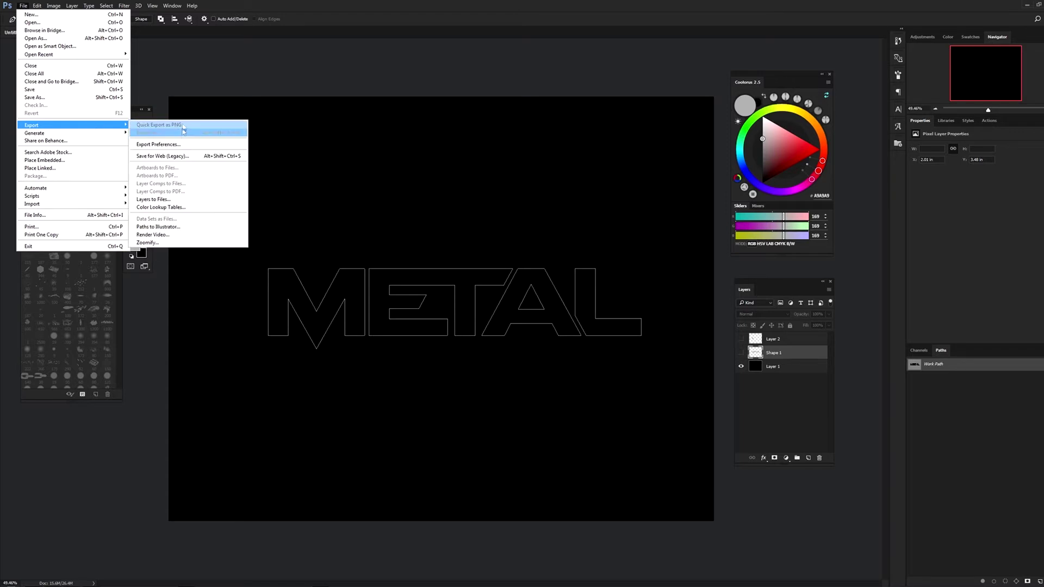
left_click(178, 227)
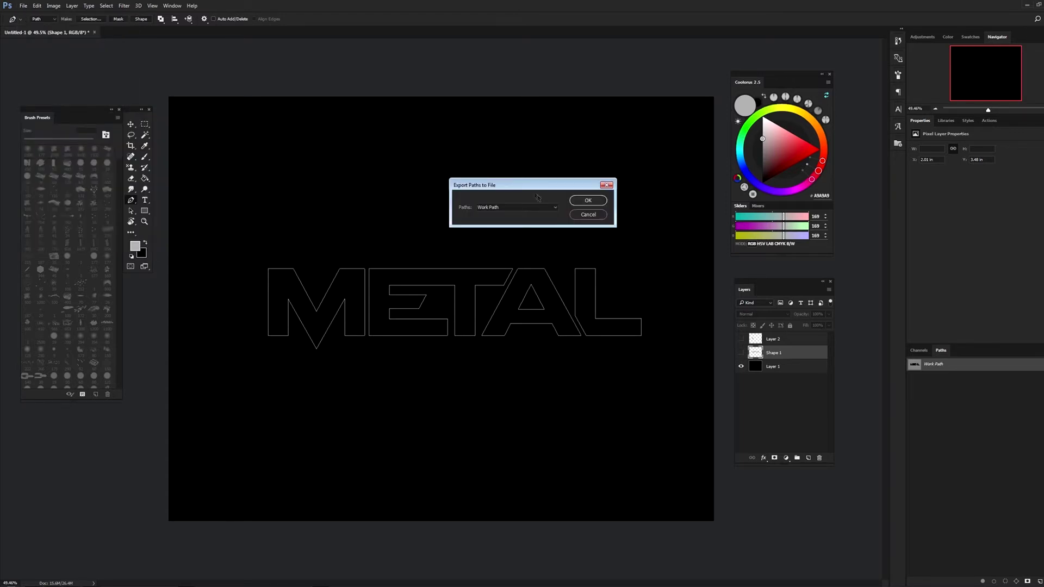
left_click(587, 201)
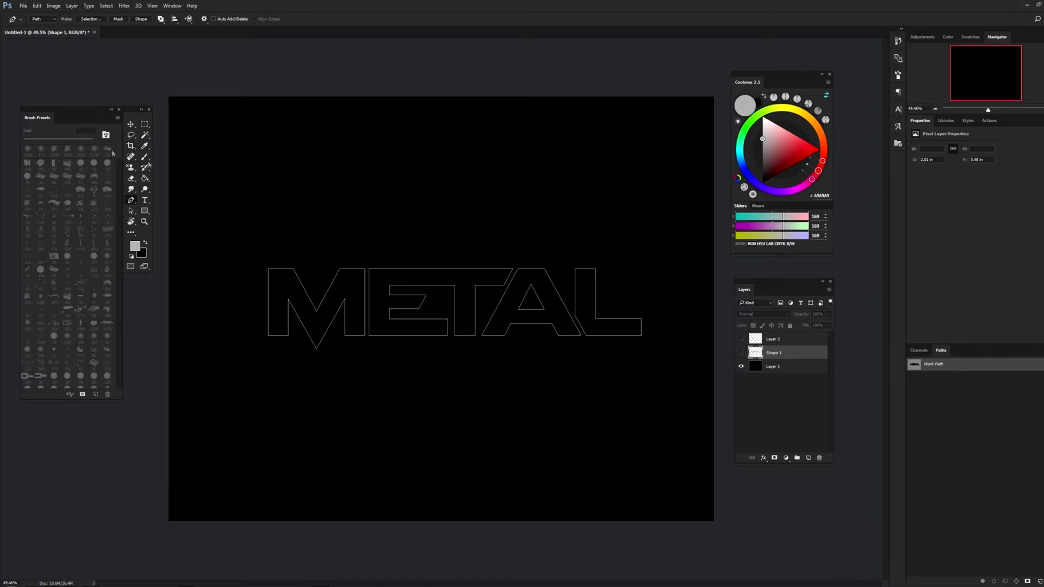
left_click(144, 124)
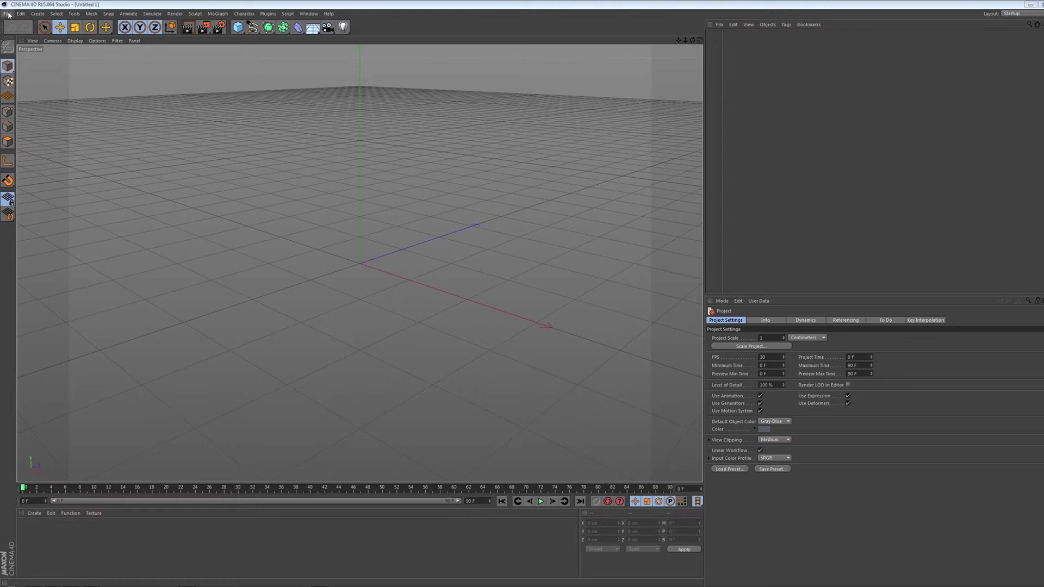
Open the exported 1.ai file in Cinema 4D and accept the Adobe Illustrator Import settings
left_click(7, 14)
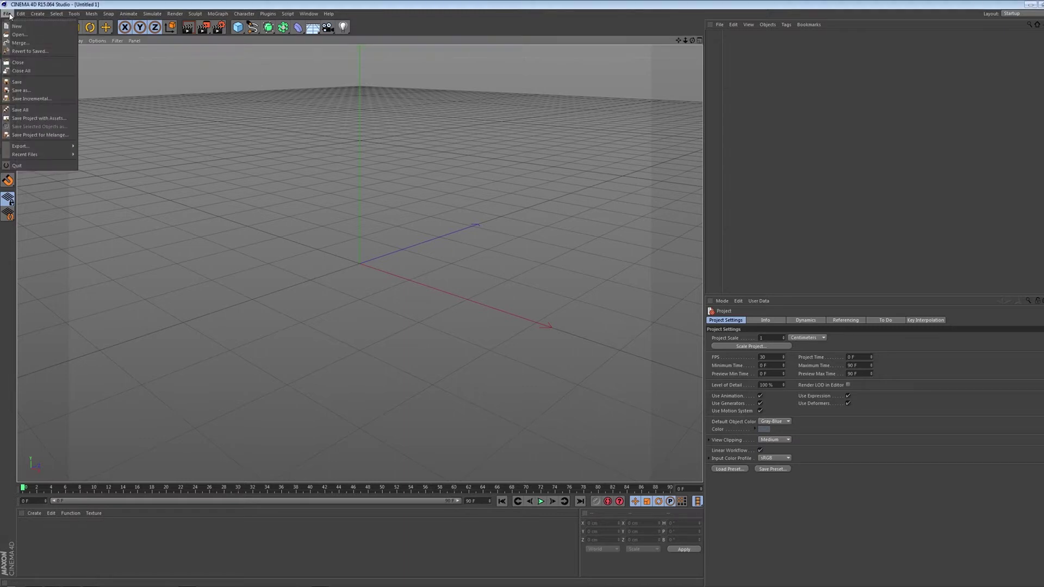
left_click(39, 36)
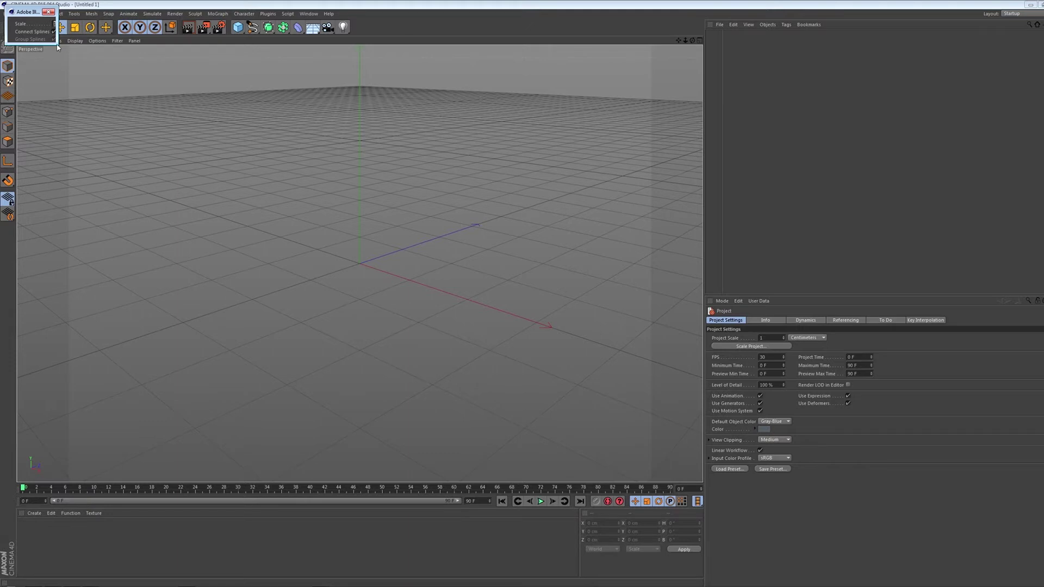
left_click_drag(30, 11, 397, 126)
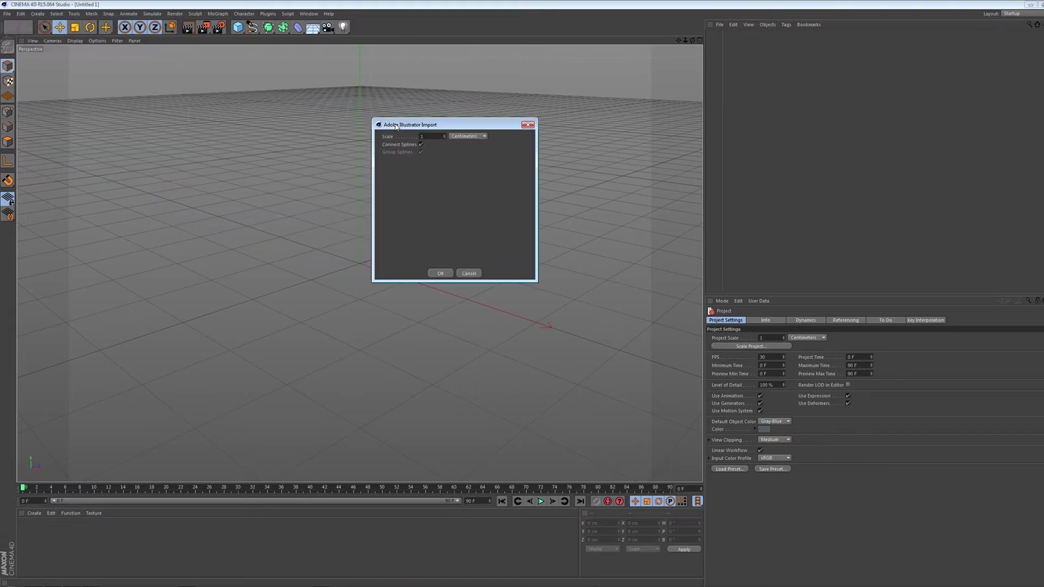
left_click(440, 273)
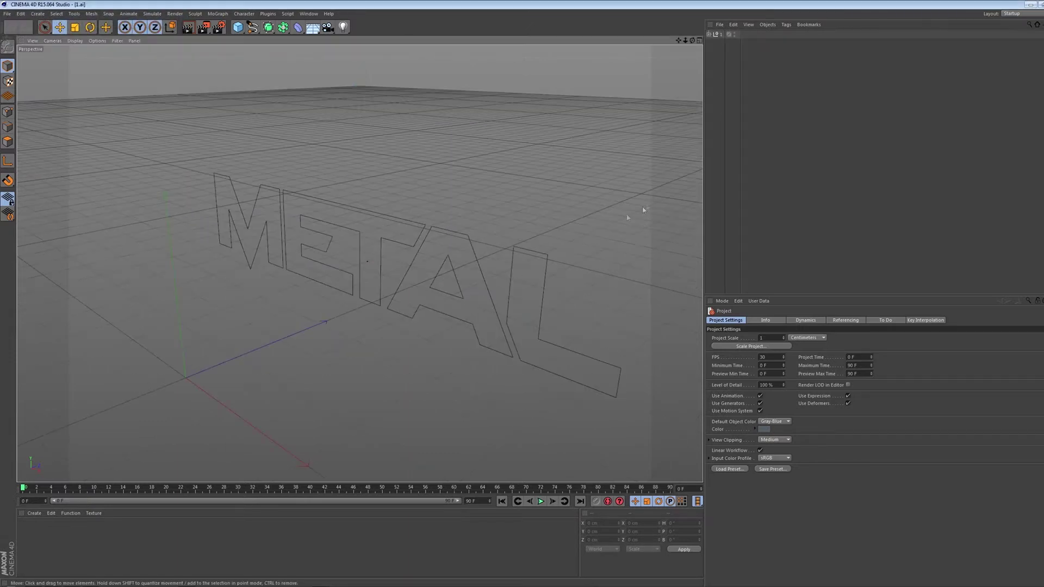
Orbit to face METAL frontally and inspect the imported letter paths one by one
left_click_drag(677, 47, 359, 263)
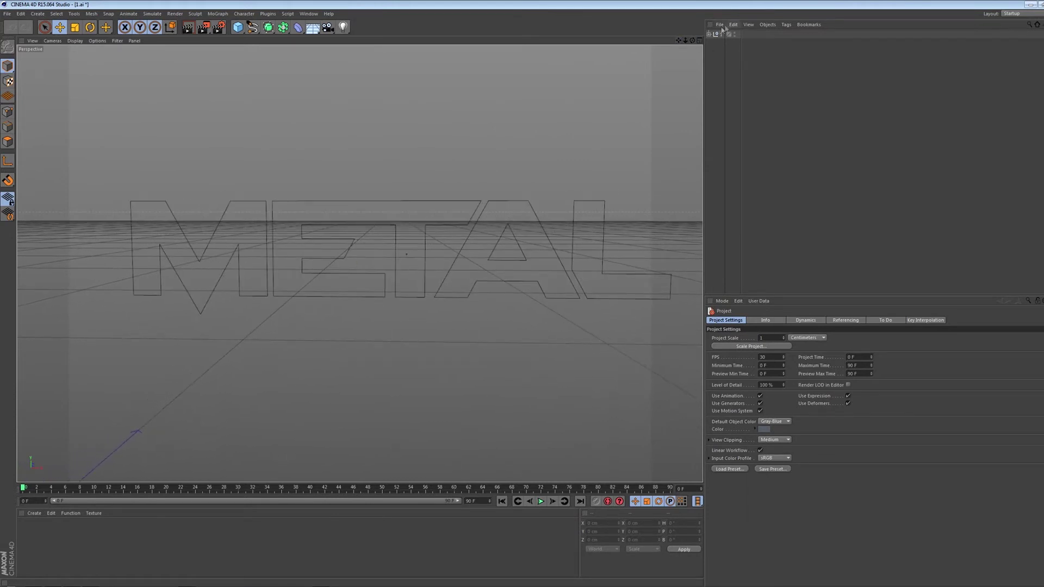
key("ctrl+a")
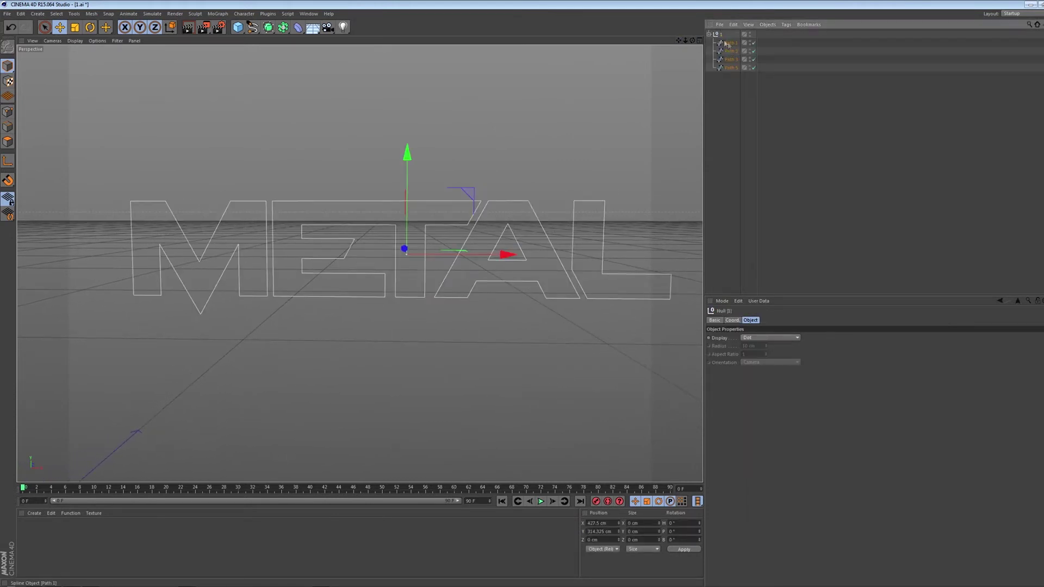
left_click(731, 43)
left_click(730, 69, "shift")
left_click(731, 69)
Step through the M, A and L paths, then select all METAL letter paths together
left_click(731, 47)
left_click(731, 59)
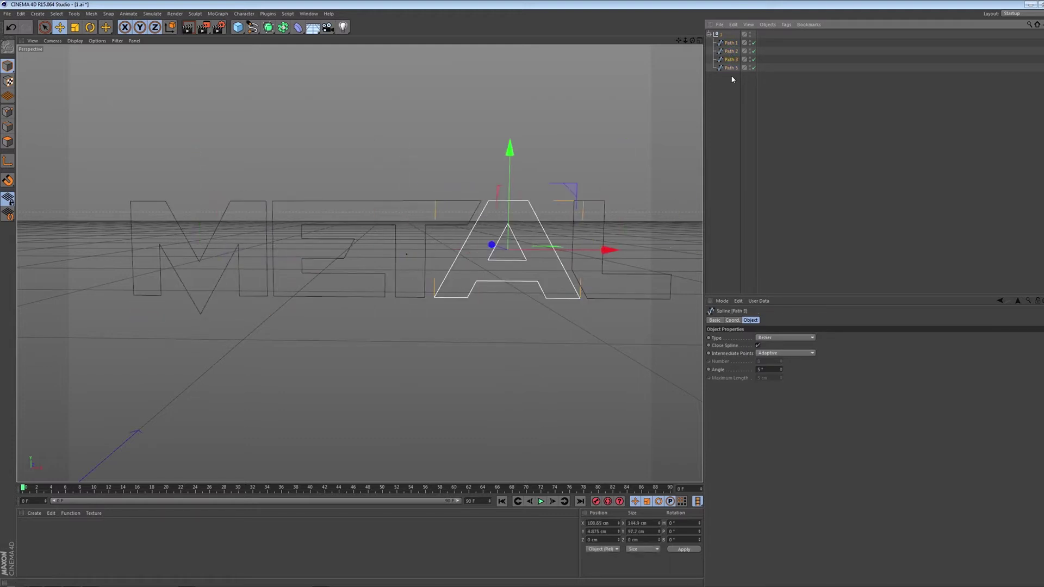
left_click(732, 44)
left_click(735, 69, "shift")
right_click(735, 69)
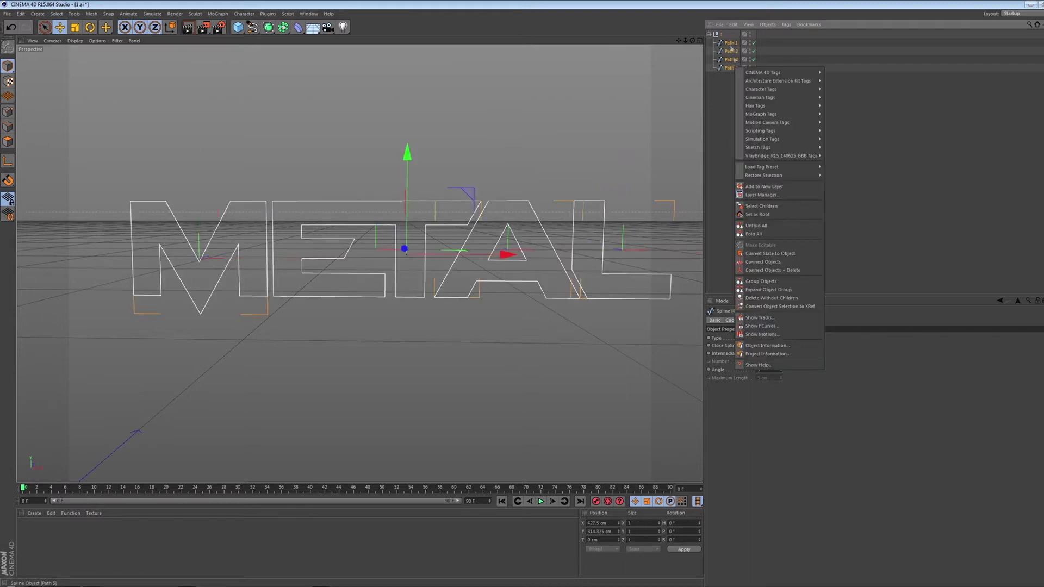
Join the letter paths into one spline and release it from its Null group
left_click(769, 270)
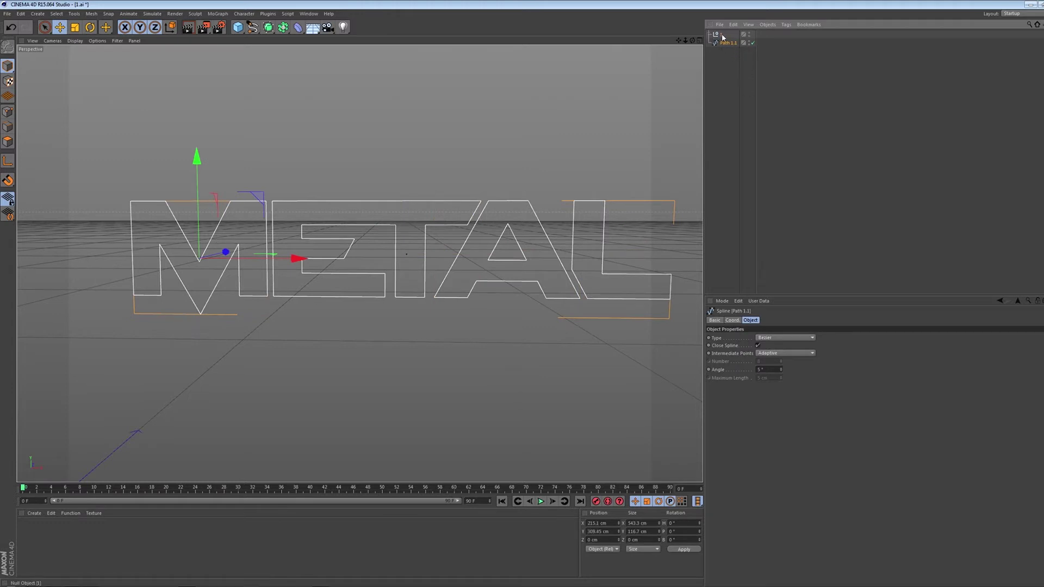
left_click(722, 34)
key("shift+g")
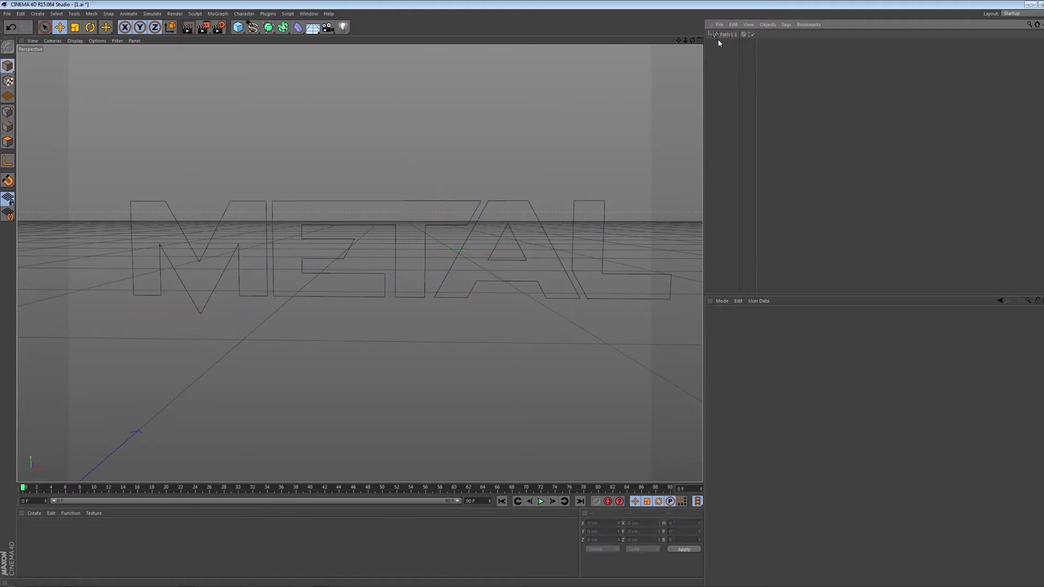
Orbit and pan the viewport to frame the full METAL outline
left_click_drag(369, 253, 359, 263)
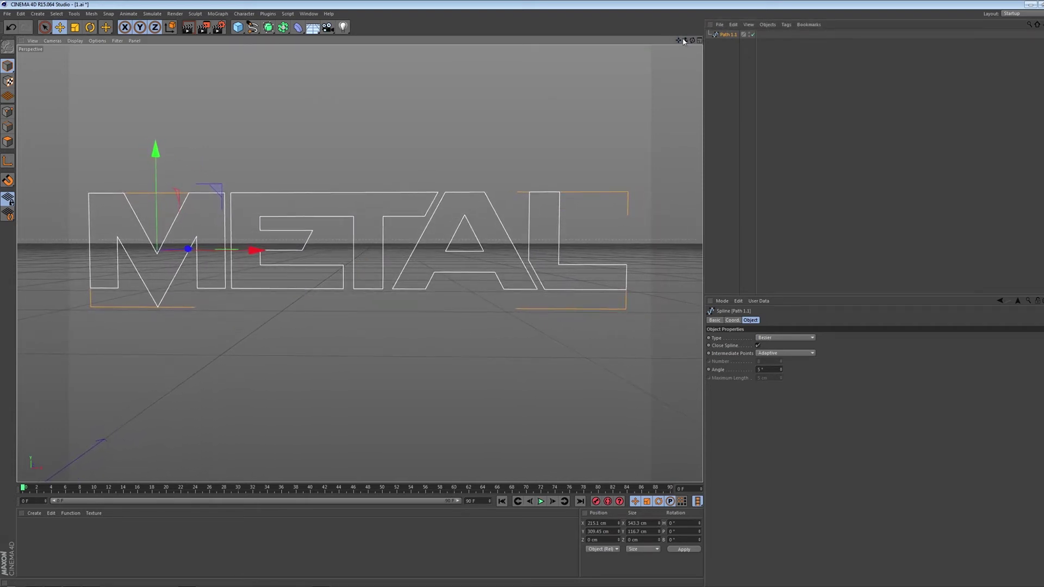
left_click_drag(684, 41, 359, 263)
left_click_drag(680, 44, 360, 263)
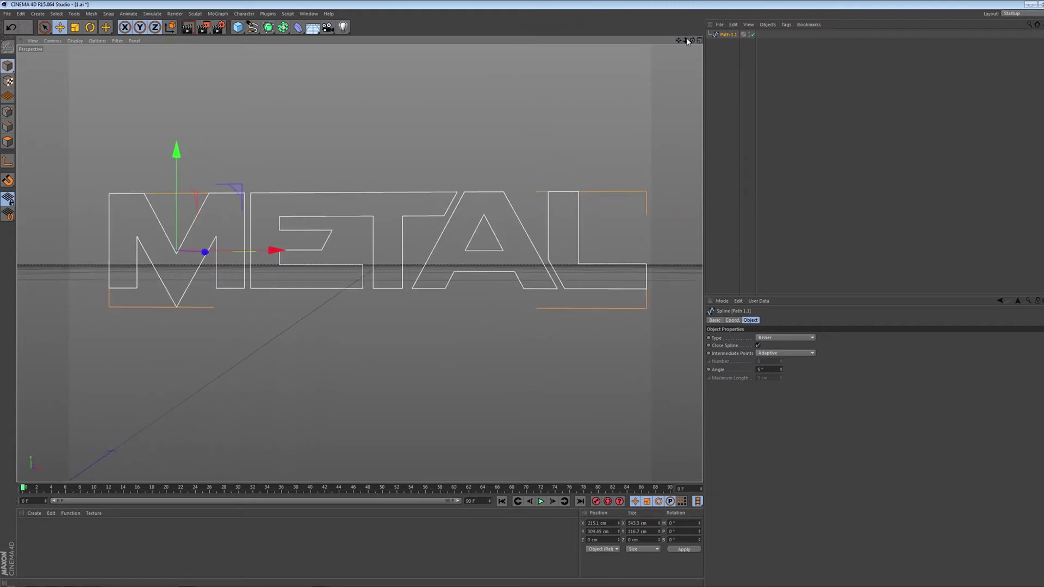
mouse_move(687, 42)
left_mouse_down()
mouse_move(360, 264)
mouse_move(356, 296)
left_mouse_up()
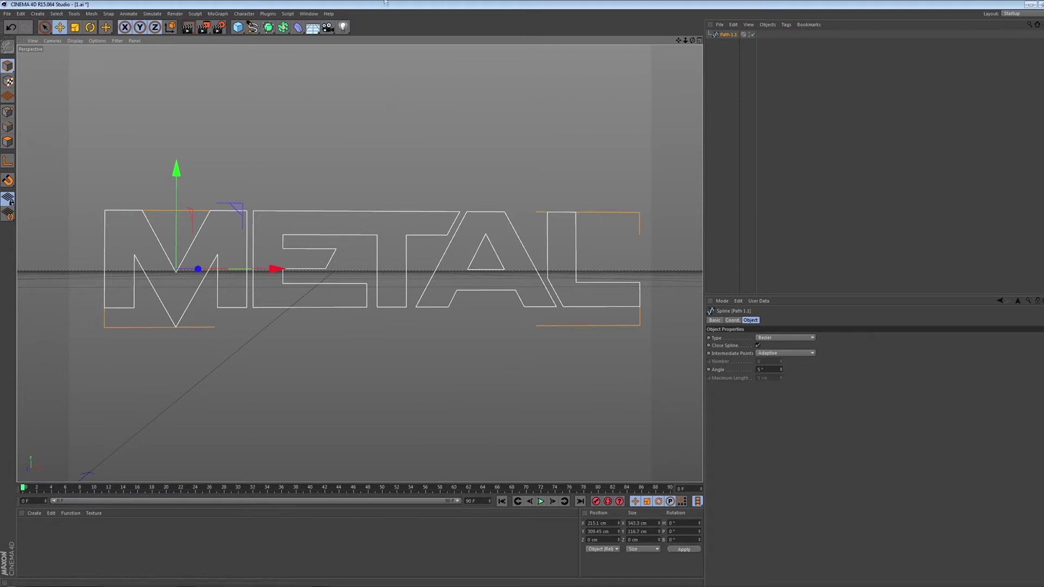
left_click(271, 31)
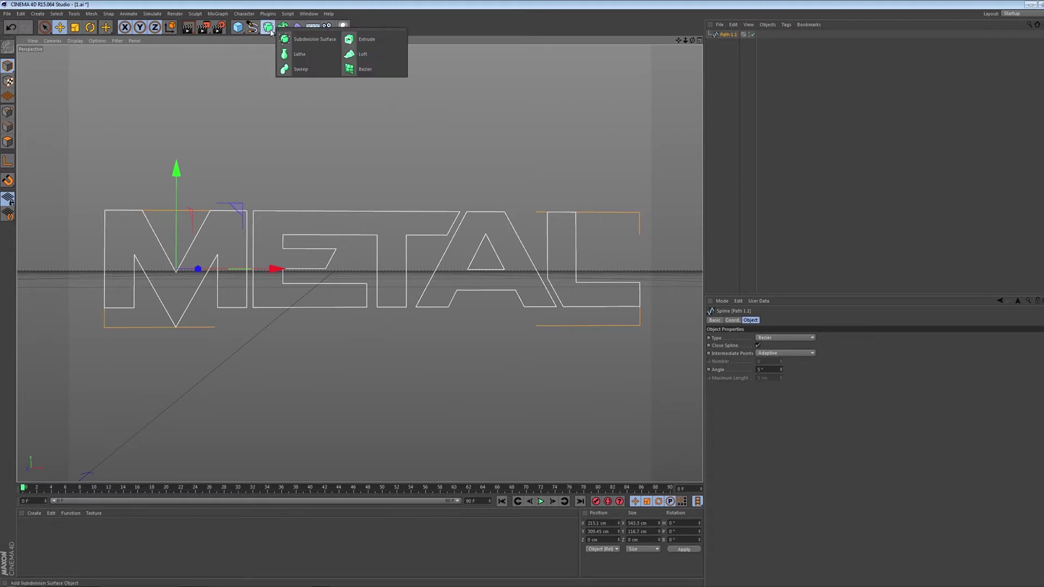
Add an Extrude generator and place the METAL path inside it
left_click(359, 41)
left_click_drag(729, 44, 728, 36)
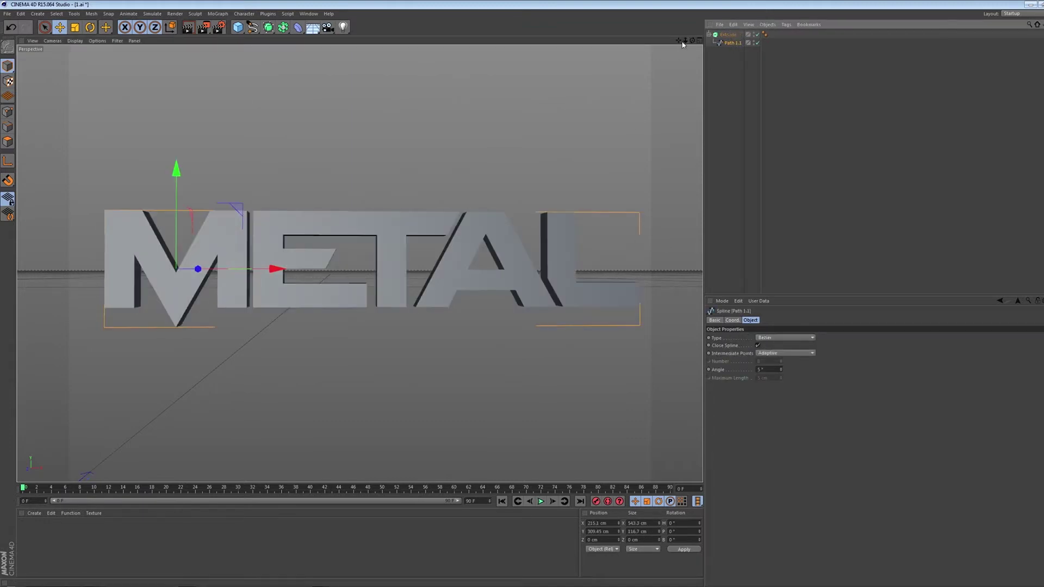
left_click_drag(455, 260, 360, 263)
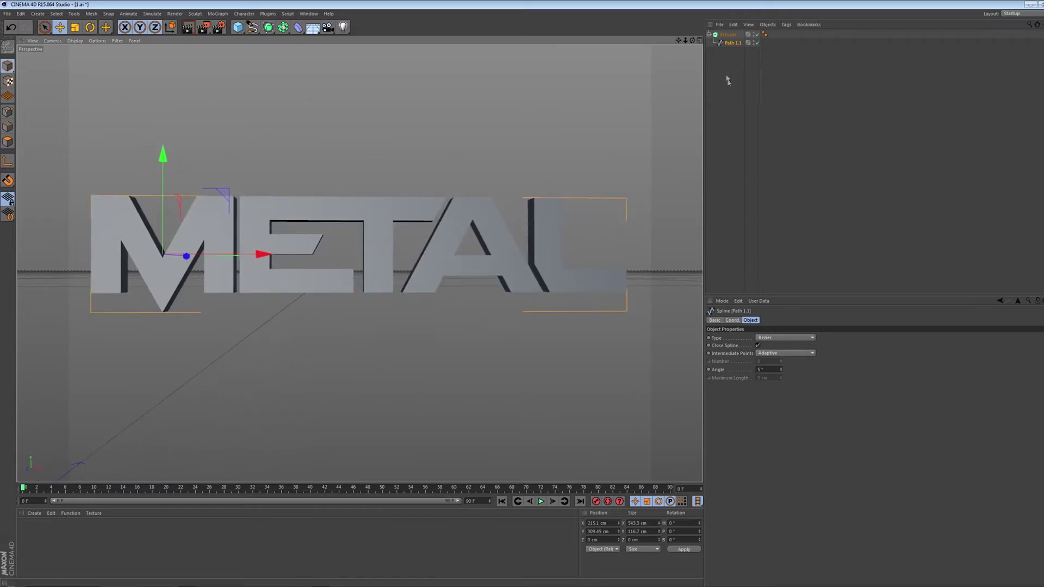
Set Path 1.1's intermediate points to Natural
left_click(727, 44)
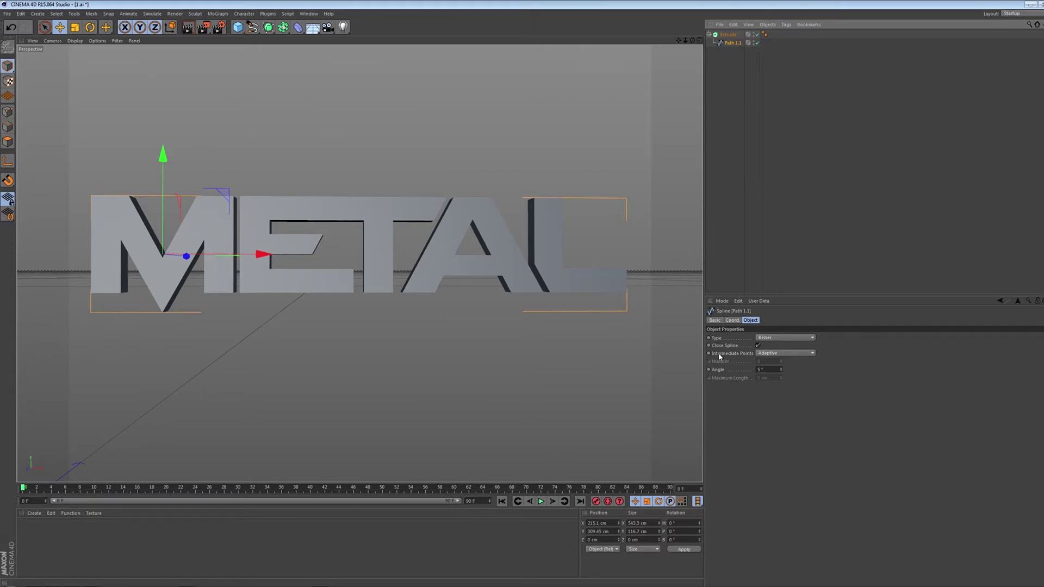
left_click(786, 352)
left_click(786, 377)
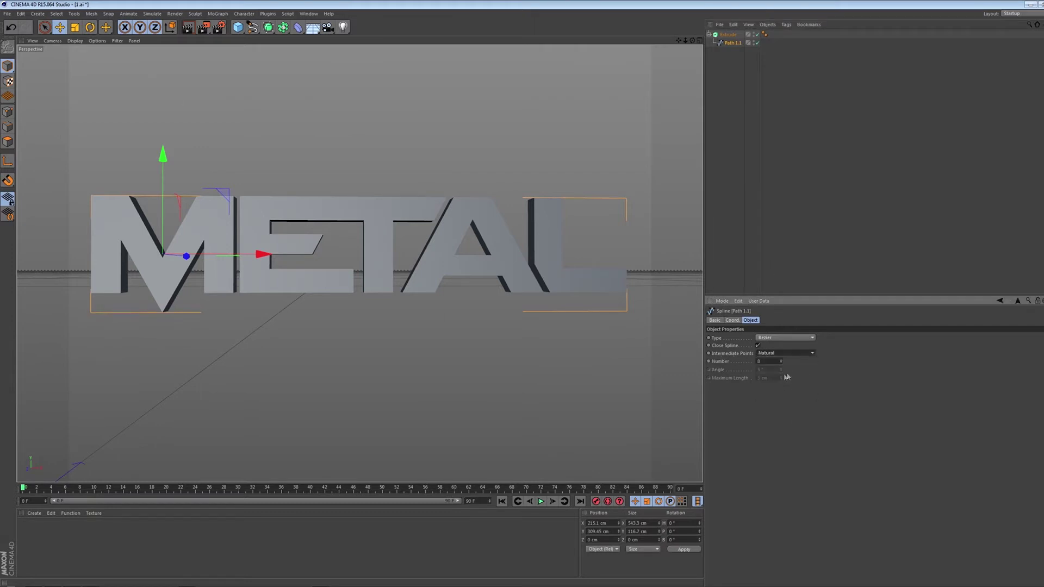
left_click(768, 362)
left_click(728, 34)
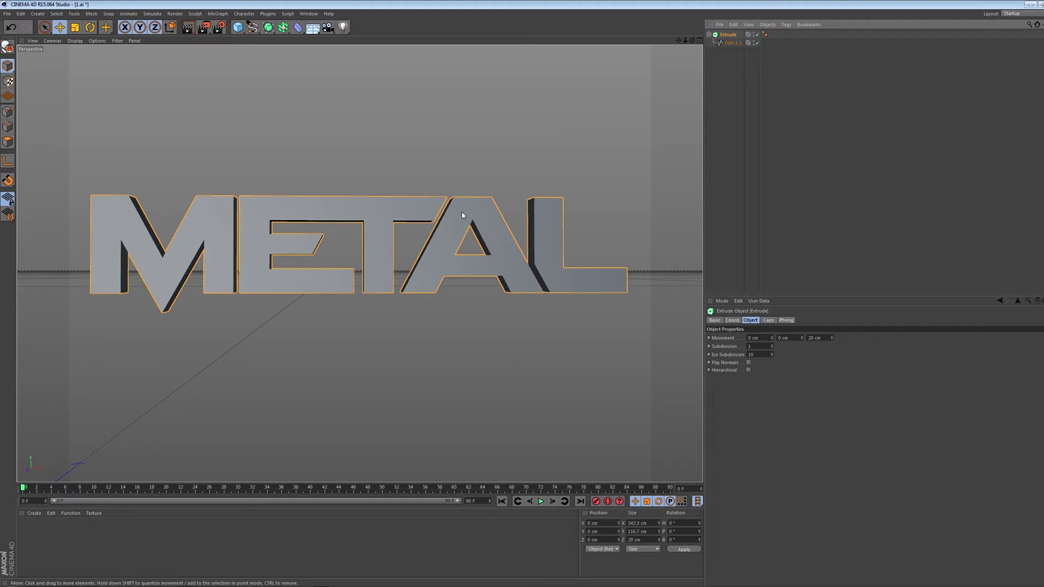
Add a standard Light and frame both the light and the METAL text in view
left_click(709, 34)
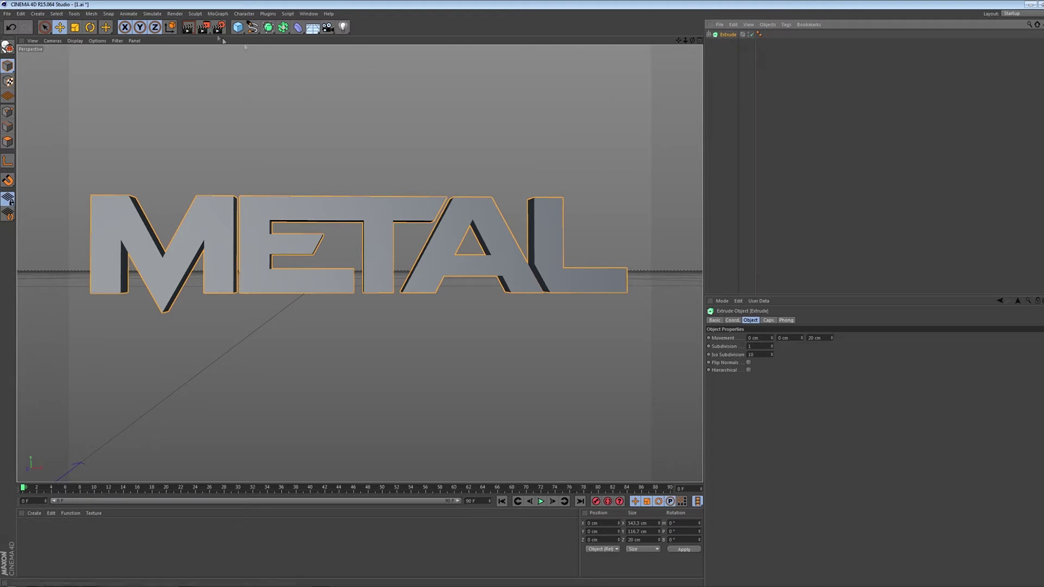
left_click(343, 28)
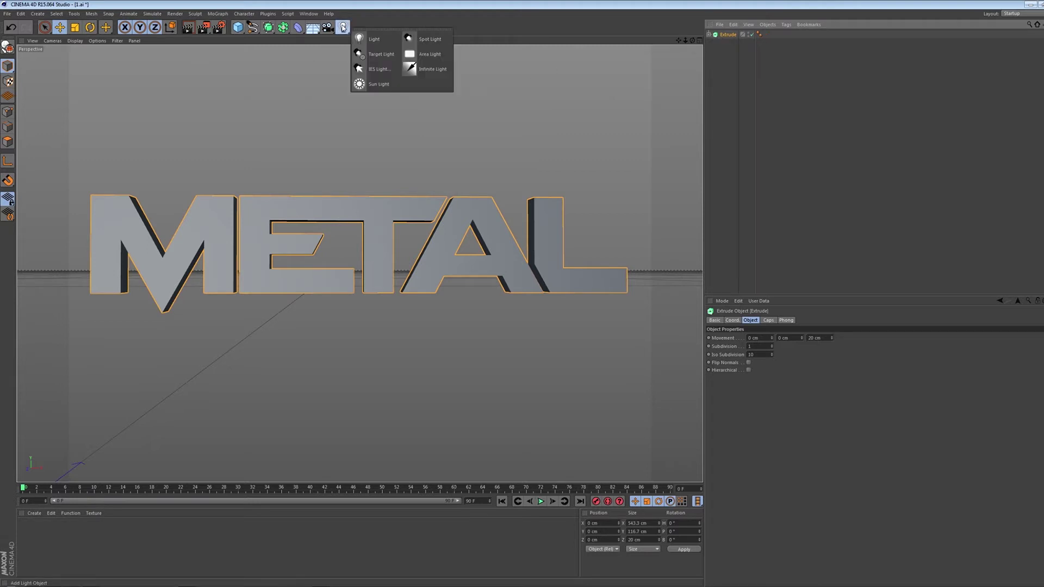
left_click(372, 39)
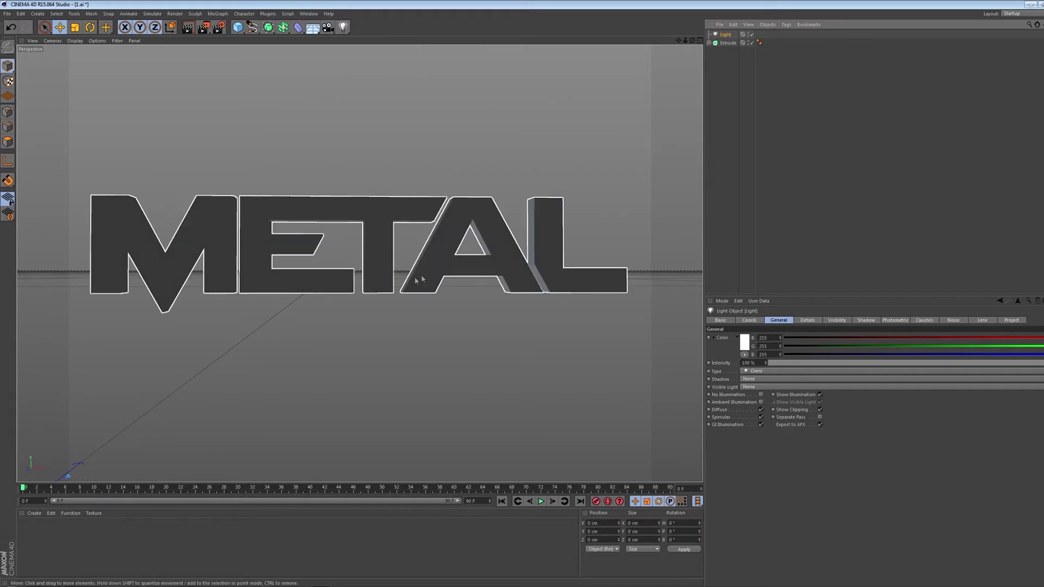
left_click_drag(685, 40, 641, 49)
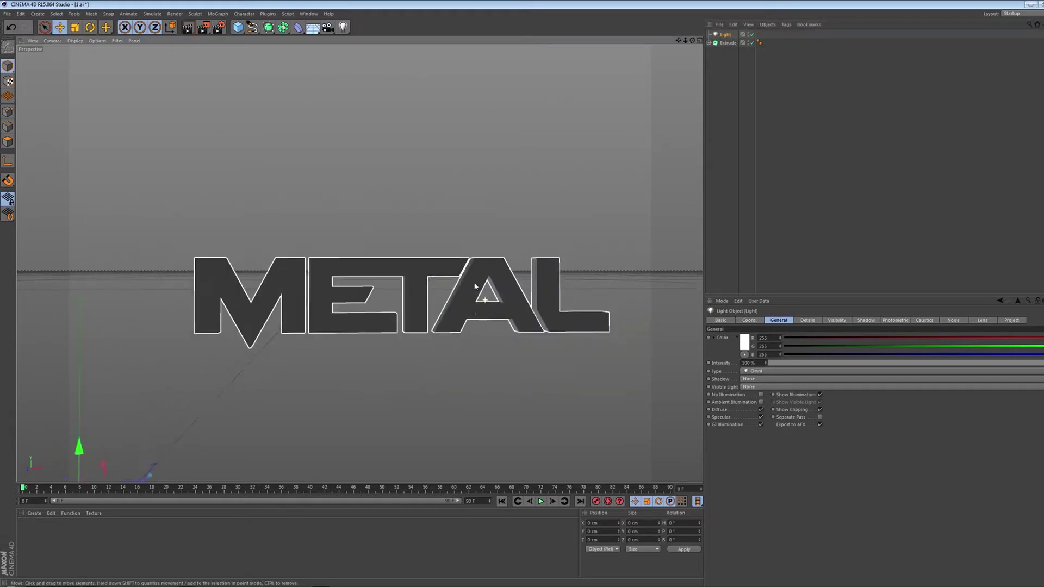
left_click_drag(566, 194, 358, 263)
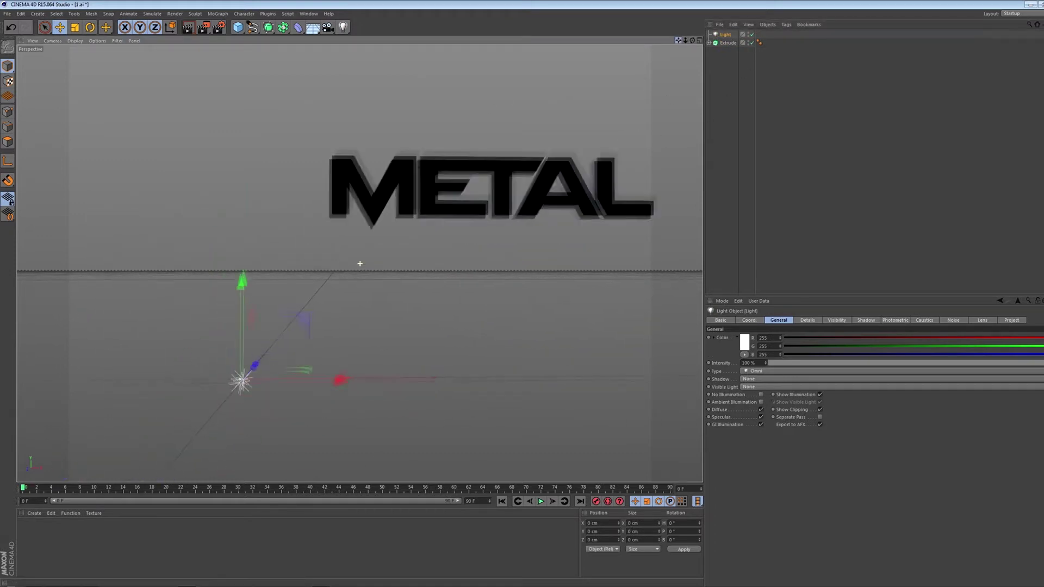
left_click(727, 43)
mouse_move(554, 105)
left_mouse_down()
mouse_move(318, 258)
mouse_move(307, 221)
mouse_move(359, 263)
mouse_move(413, 233)
left_mouse_up()
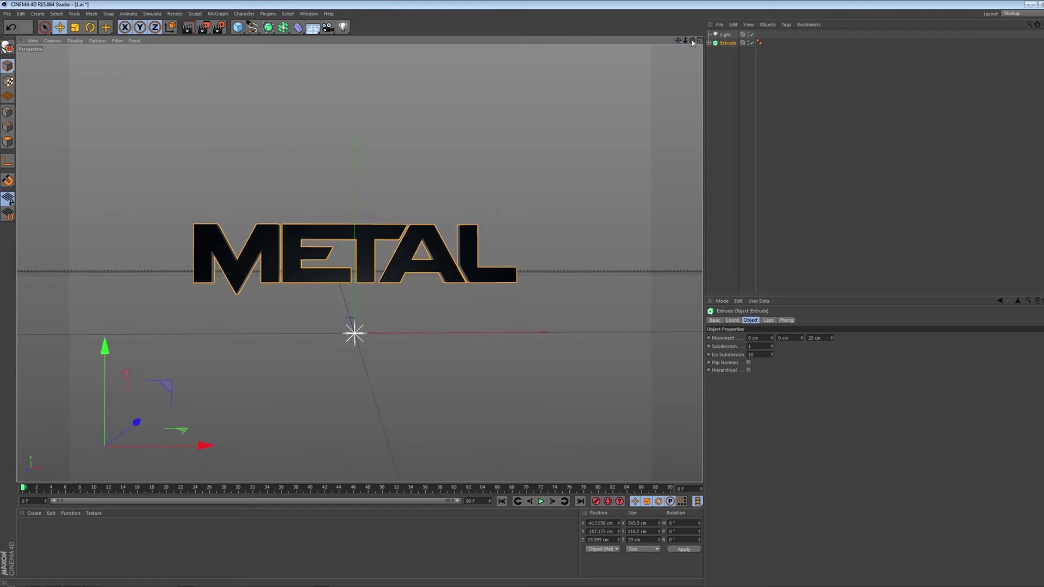
left_click_drag(691, 42, 359, 263)
left_click_drag(679, 42, 693, 44)
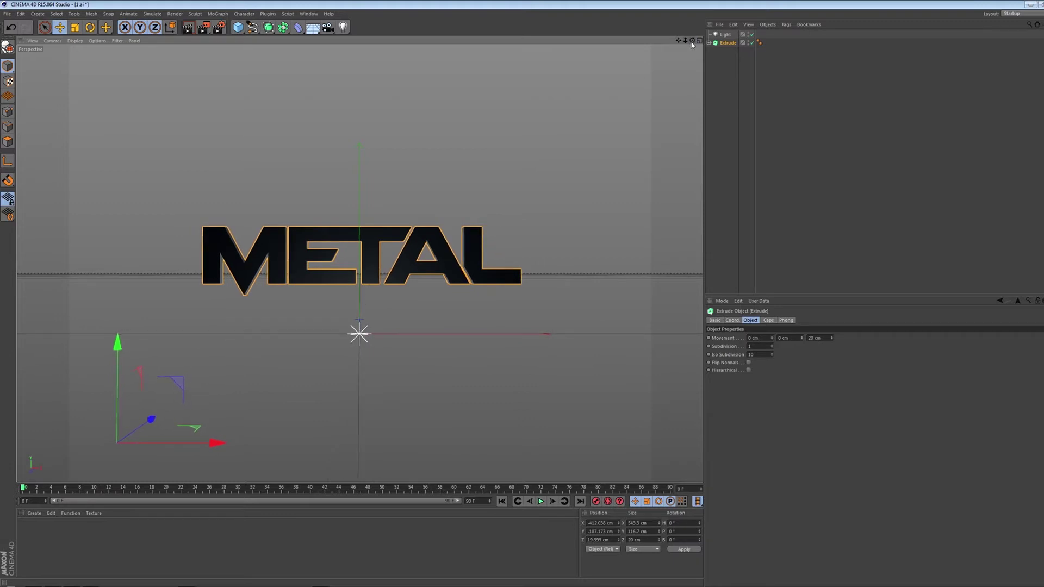
Raise the light above the extruded METAL text and zoom the viewport in
left_click(725, 34)
left_click(727, 43)
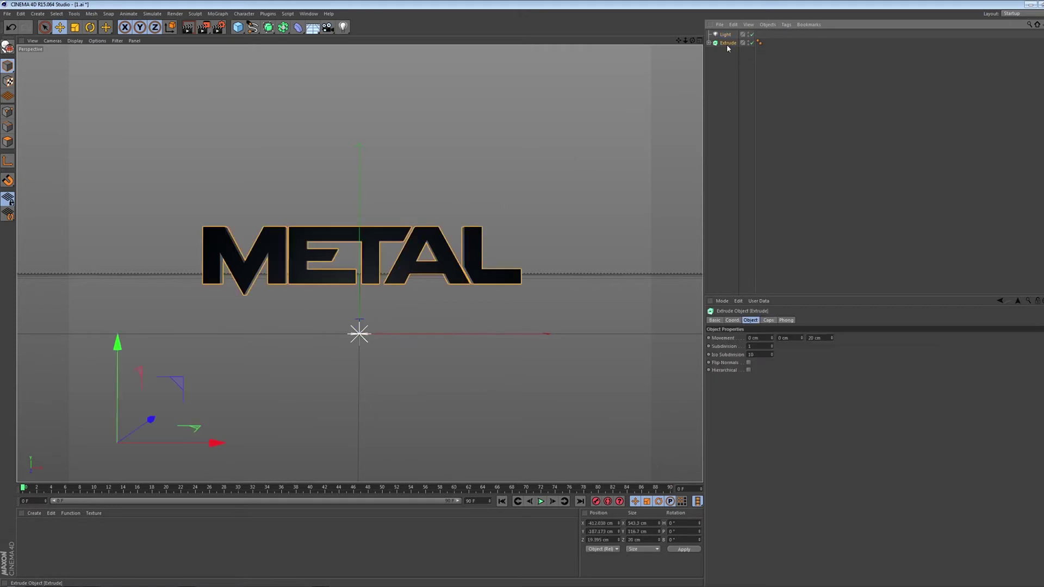
left_click(724, 34)
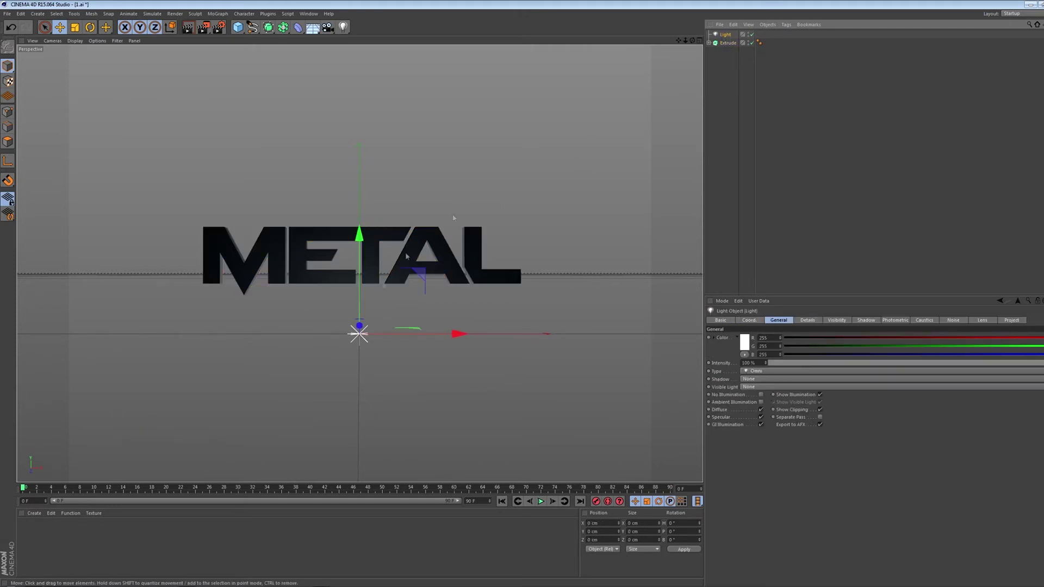
left_click_drag(407, 256, 430, 234)
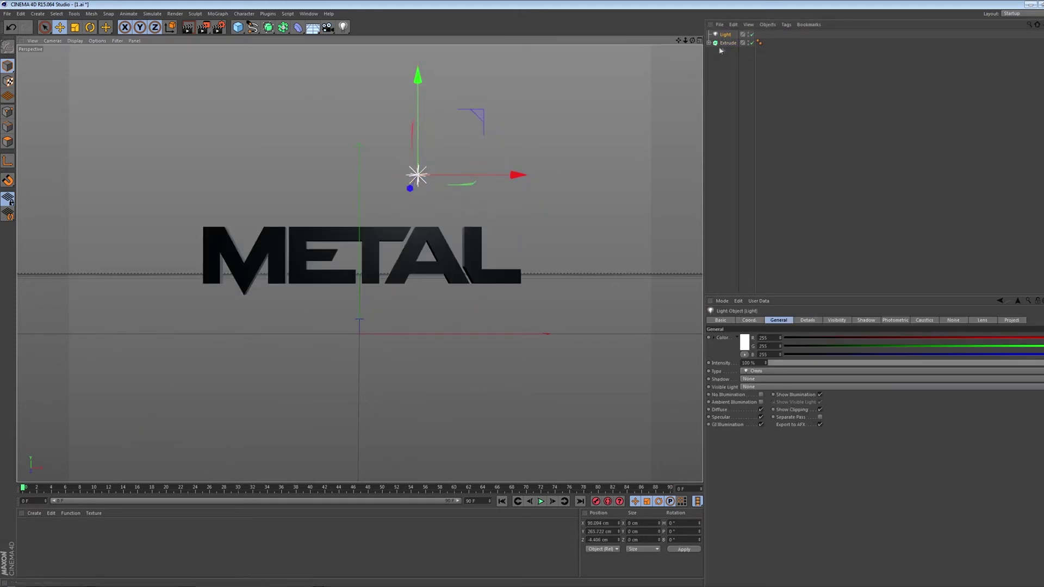
left_click(374, 269)
scroll(361, 313, "up", 2)
scroll(359, 305, "up", 2)
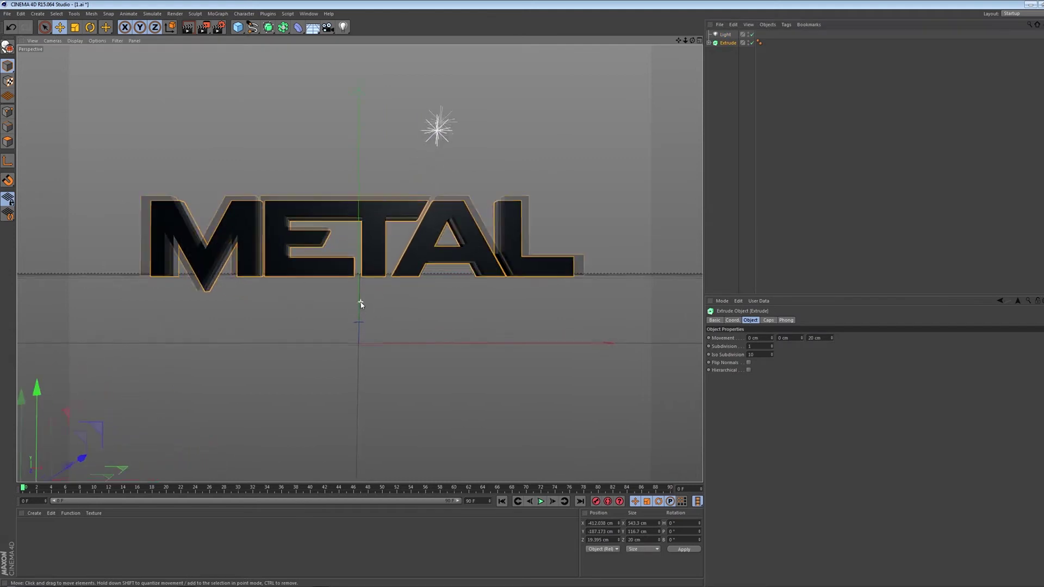
scroll(358, 305, "up", 2)
scroll(360, 305, "up", 2)
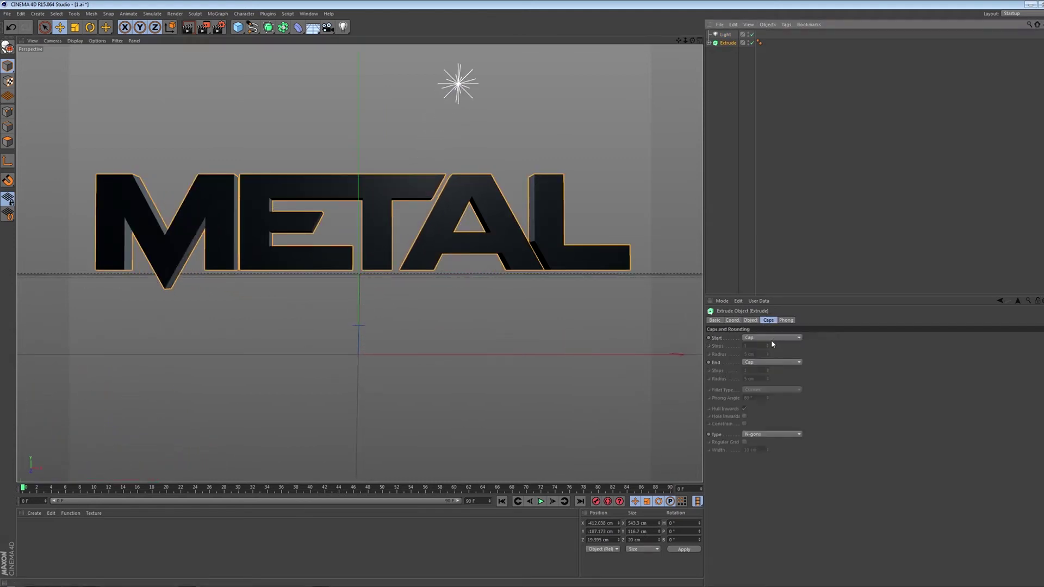
Give the Extrude Start and End Fillet Caps with 4 cm radius, and create a new material
left_click(768, 320)
left_click(771, 337)
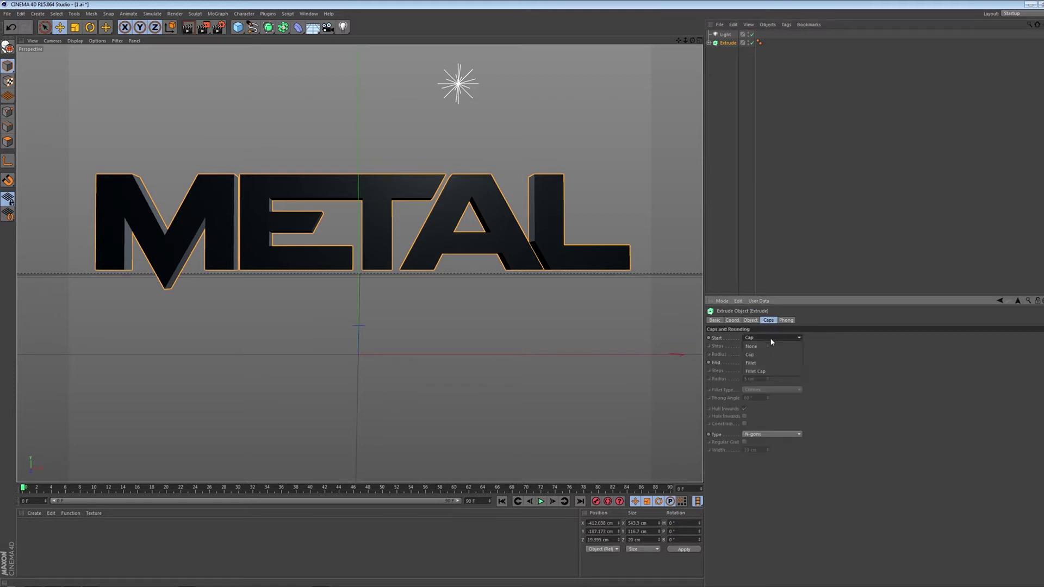
left_click(772, 371)
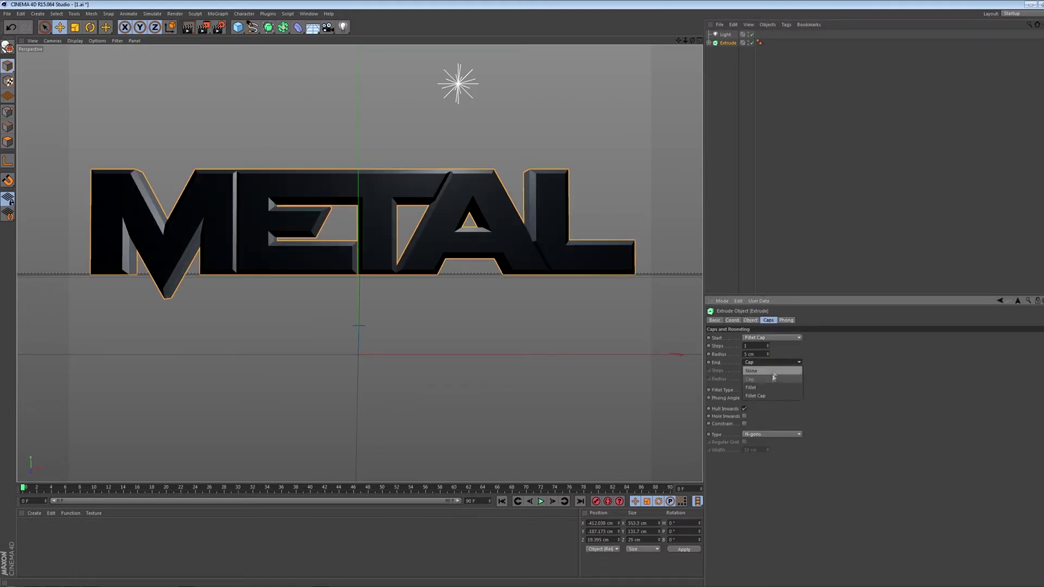
left_click(773, 395)
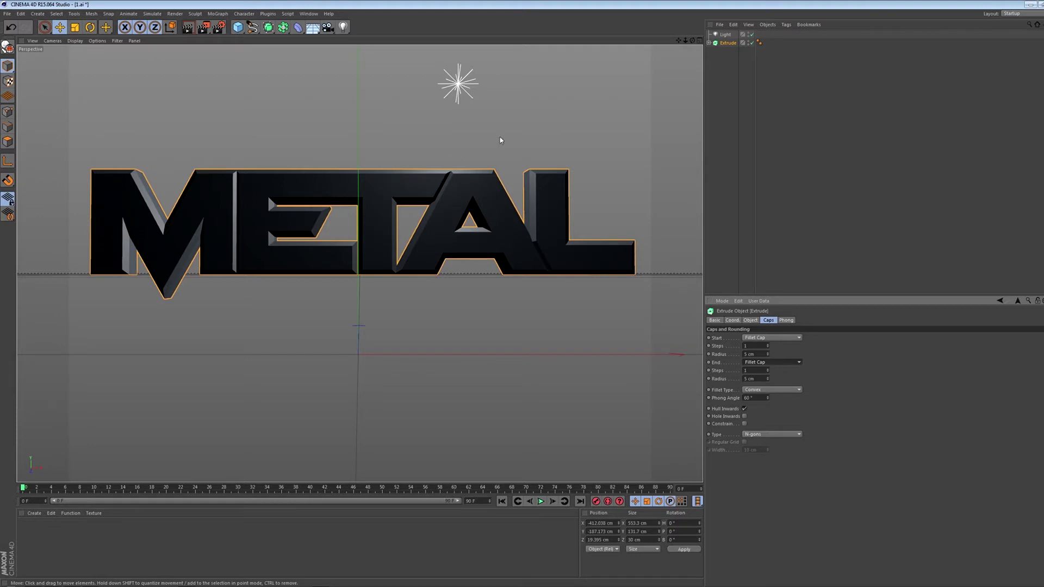
double_click(749, 354)
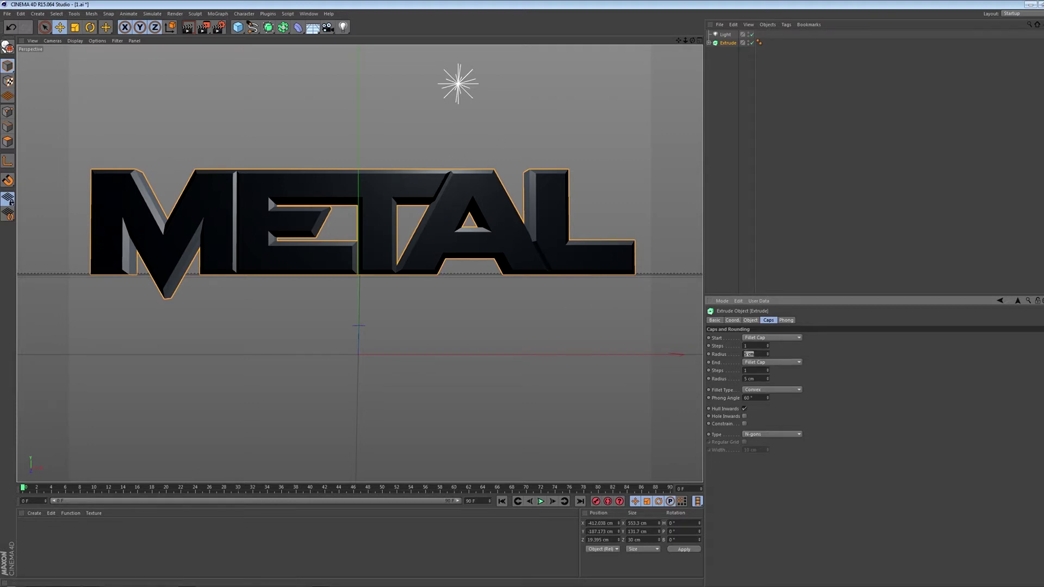
type("4")
double_click(760, 378)
type("4")
key("Return")
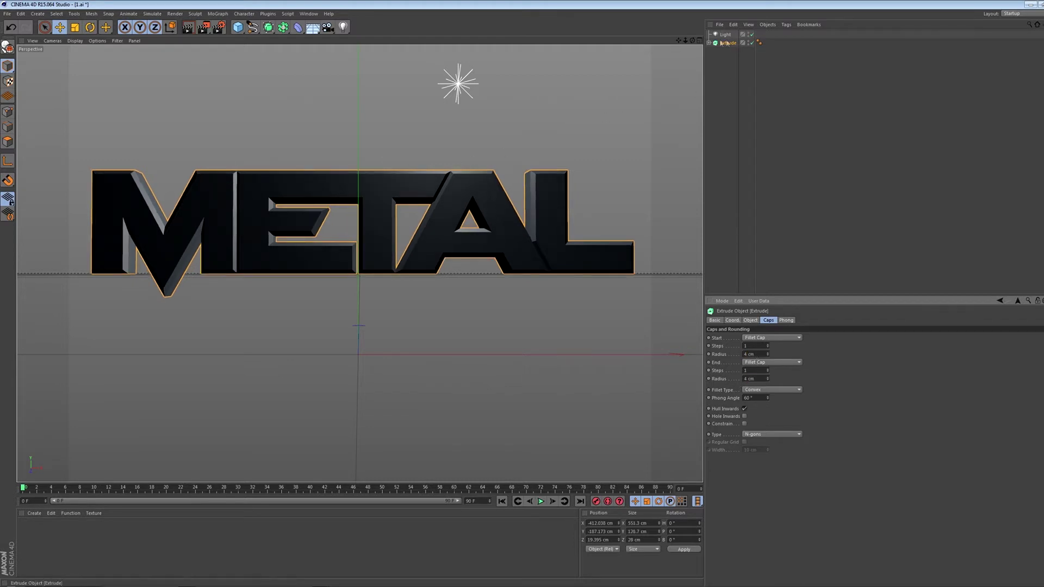
left_click_drag(678, 40, 678, 43)
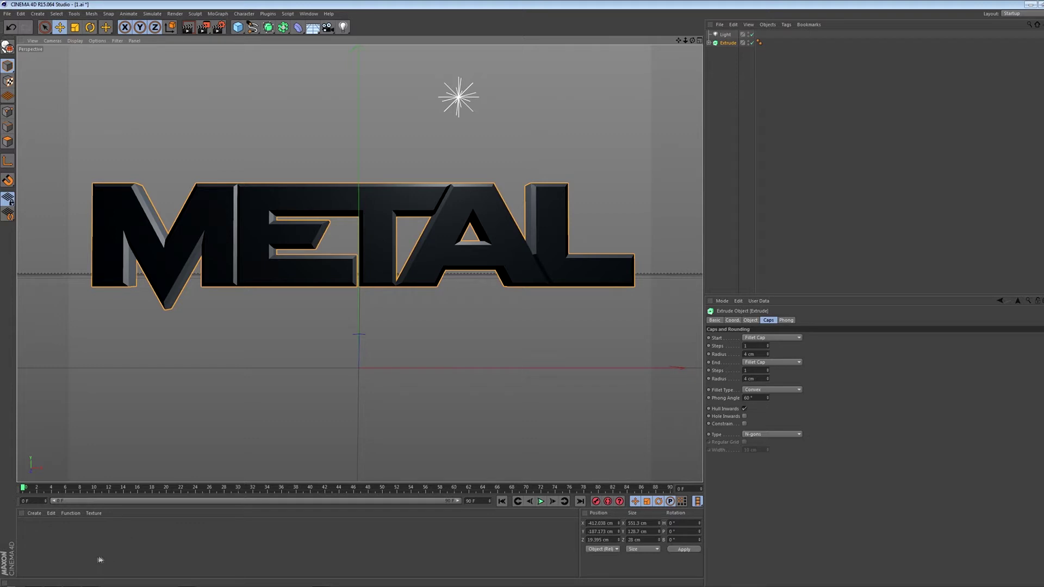
double_click(67, 539)
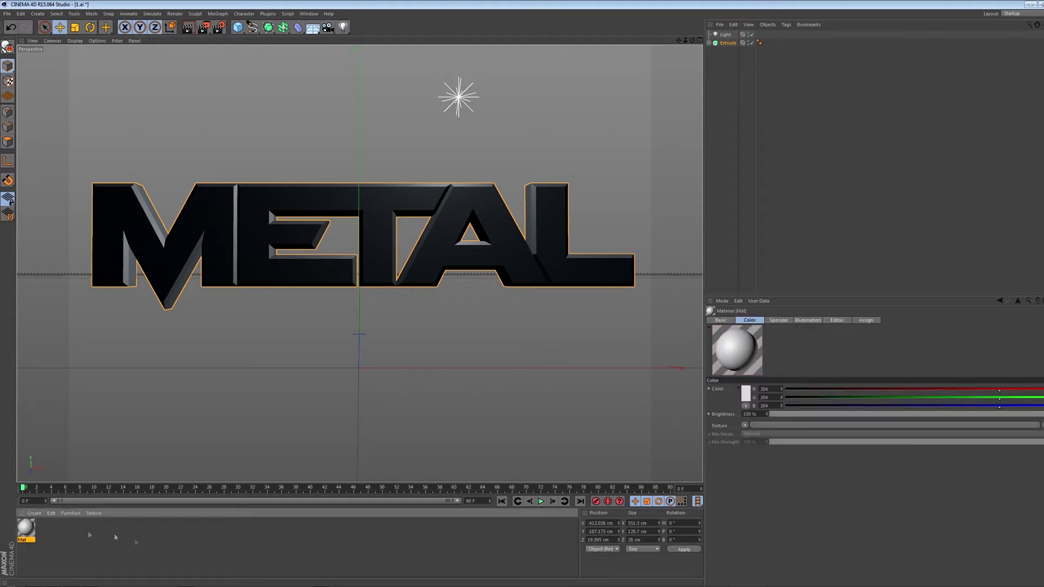
Darken the new material's colour to near black in the Material Editor
double_click(27, 530)
mouse_move(272, 68)
left_mouse_down()
mouse_move(422, 153)
mouse_move(468, 147)
left_mouse_up()
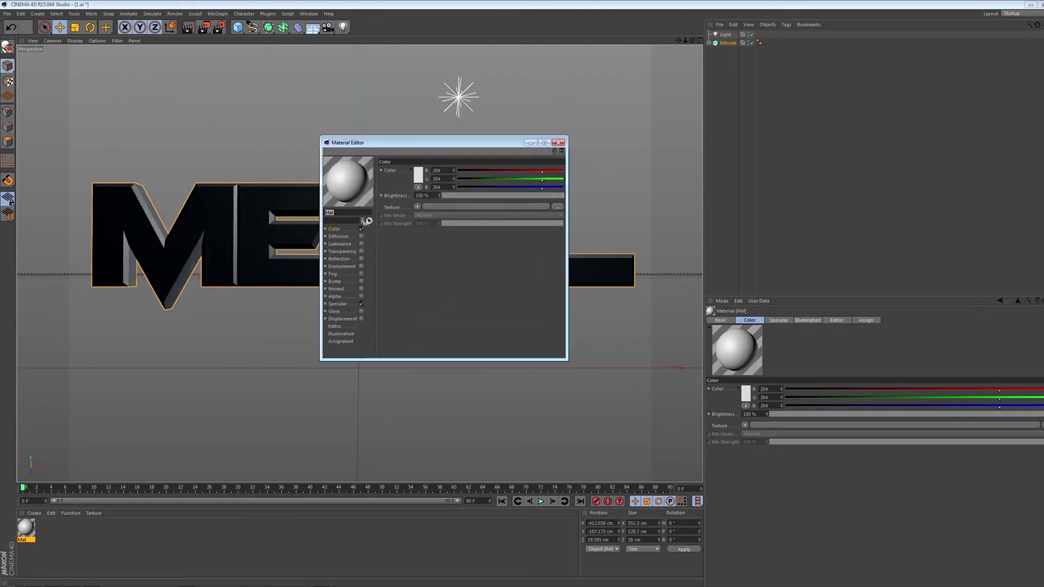
left_click(423, 176)
left_click_drag(368, 152, 369, 186)
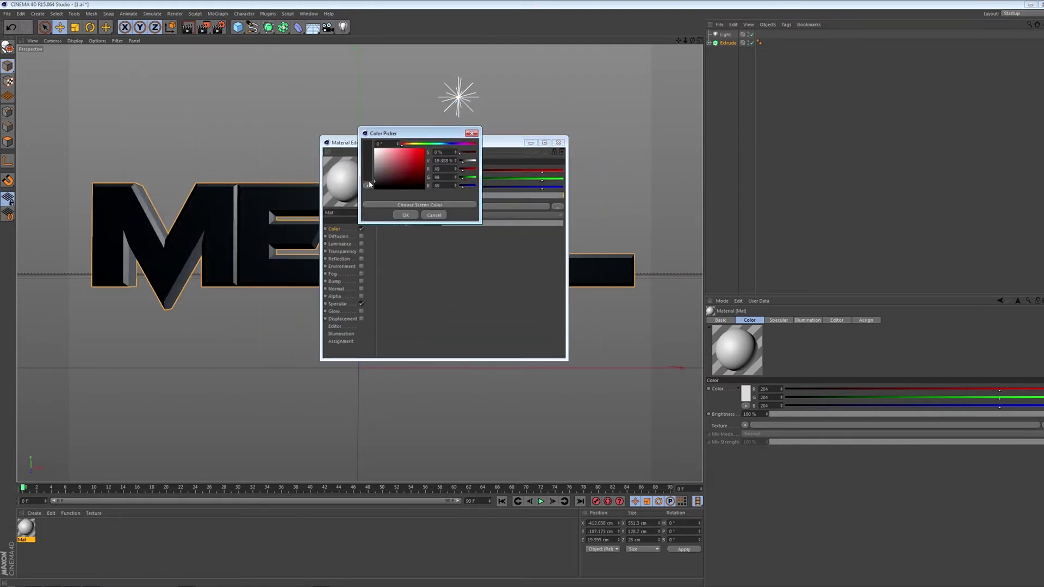
left_click(405, 215)
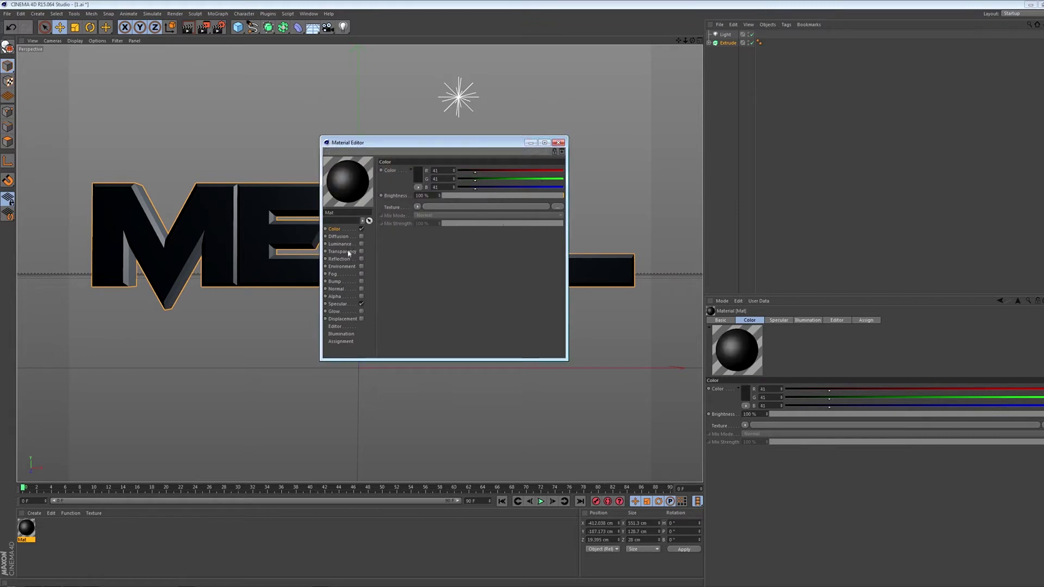
Enable reflection at about 24% and drag the Mat material onto the Extrude
left_click(349, 259)
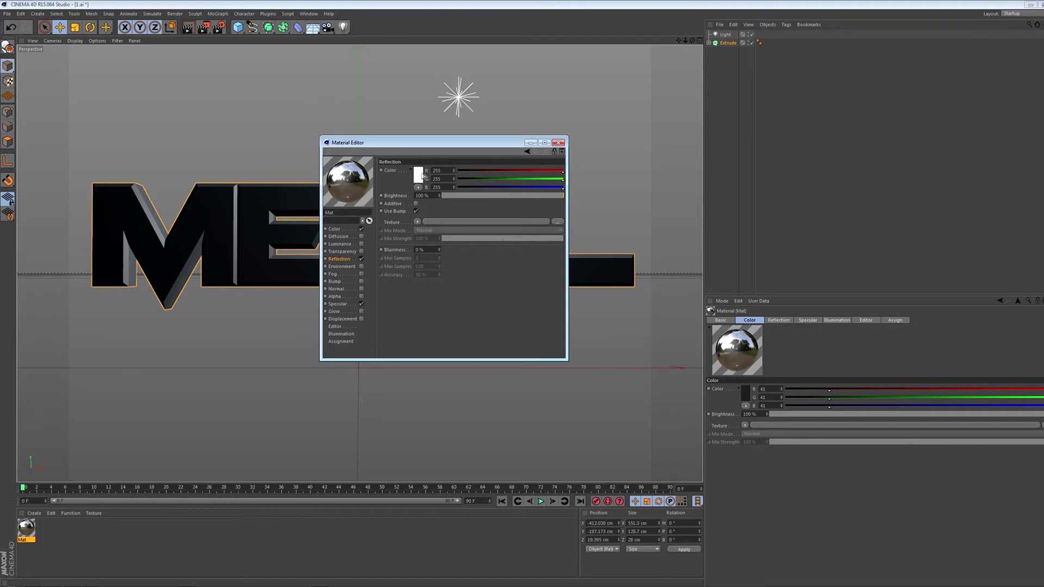
left_click_drag(516, 200, 476, 199)
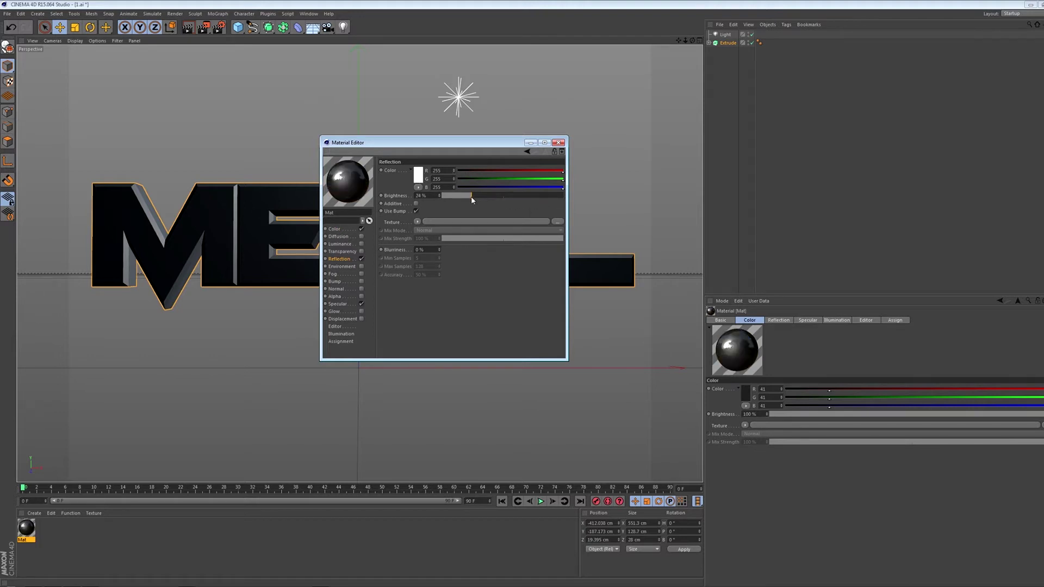
left_click(558, 142)
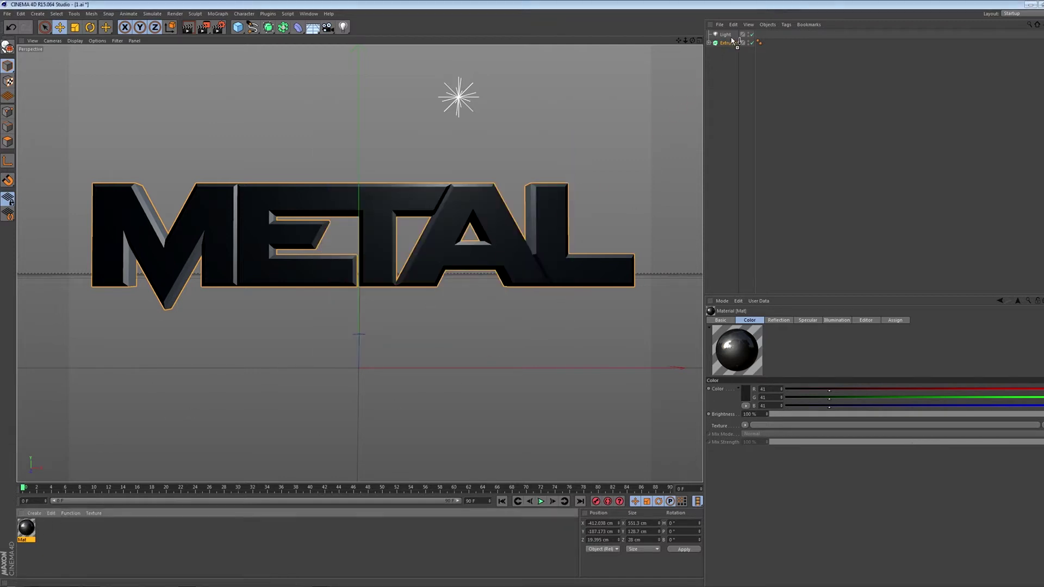
left_click_drag(231, 414, 737, 43)
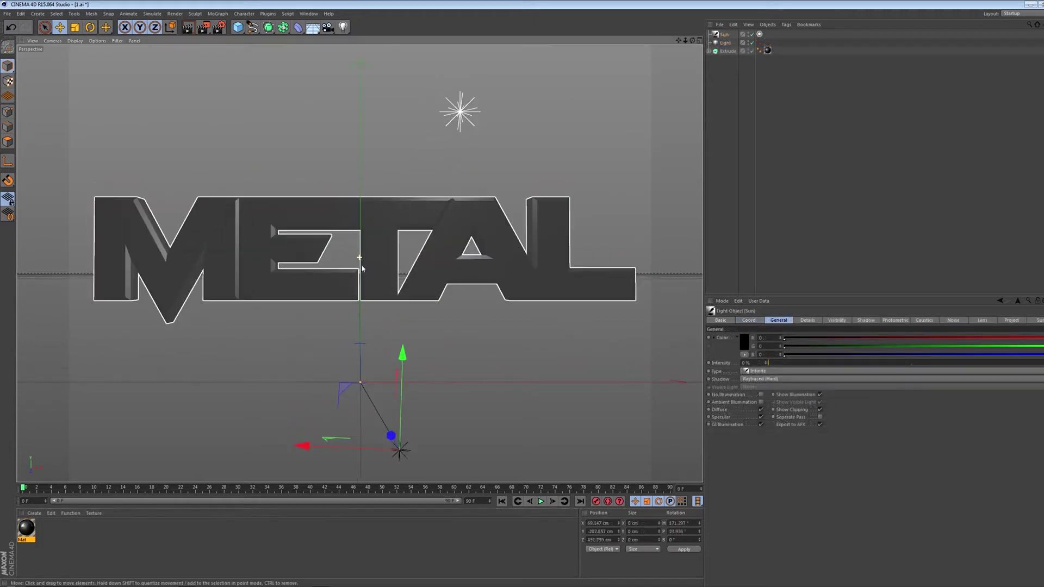
Parent the Light to a new Array and raise the light ring above the text
left_click(726, 42)
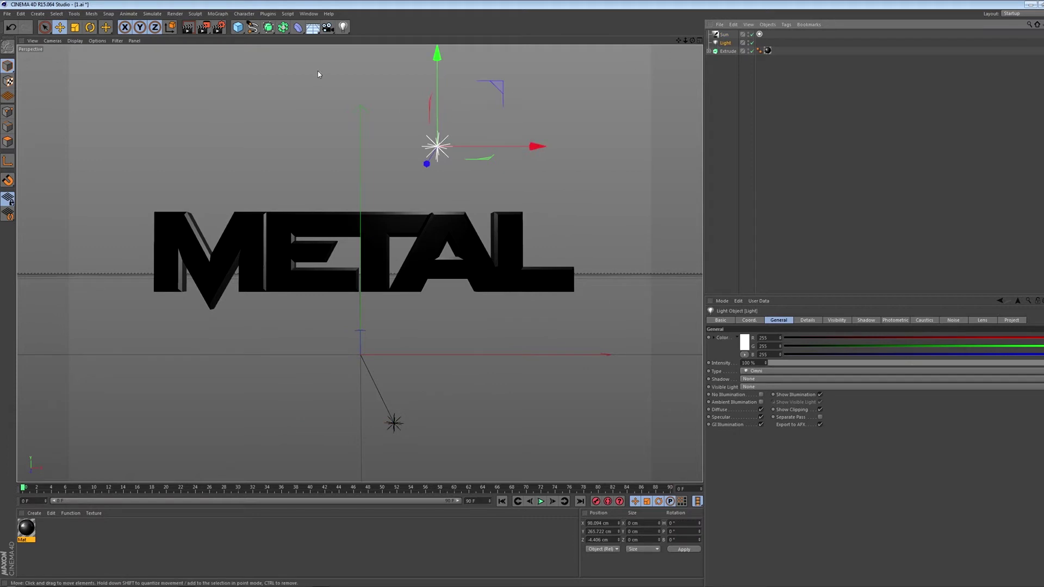
left_click(282, 28)
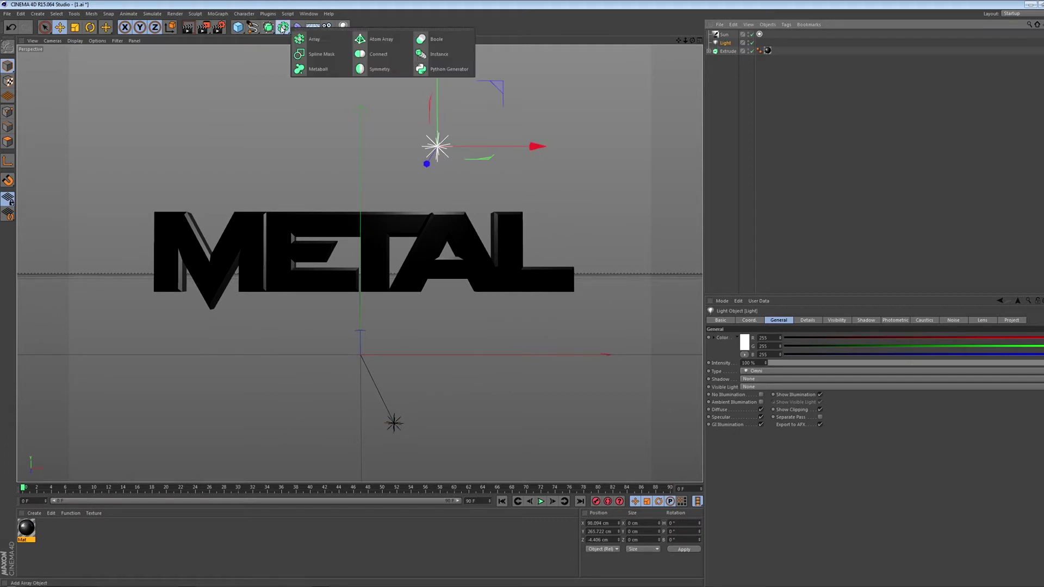
left_click(306, 40)
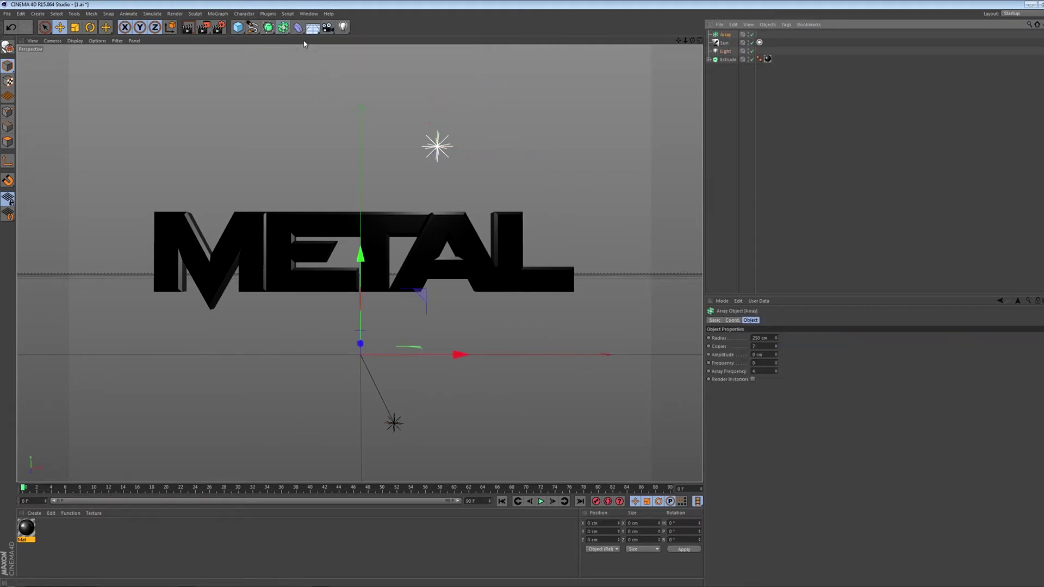
left_click_drag(725, 53, 726, 37)
left_click(725, 34)
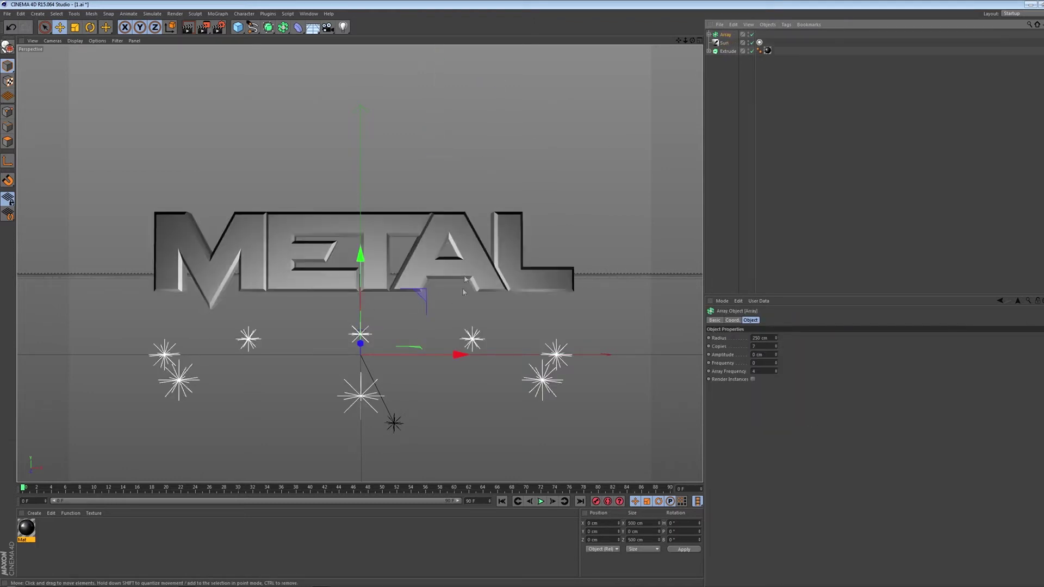
mouse_move(369, 269)
left_mouse_down()
mouse_move(362, 129)
mouse_move(387, 85)
left_mouse_up()
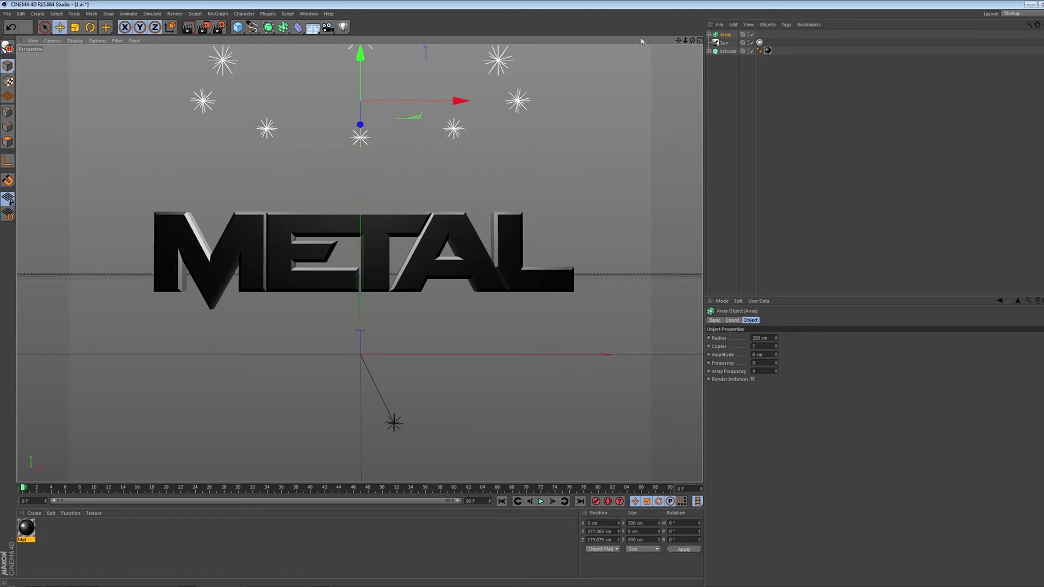
Duplicate the light array and lower the copy below the text
left_click_drag(678, 41, 678, 37)
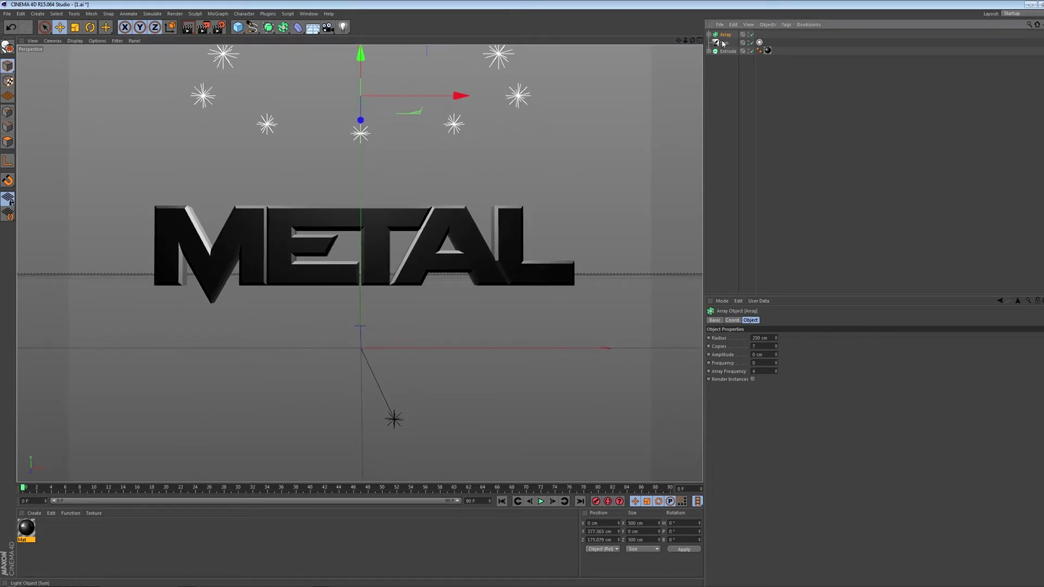
key("ctrl+c")
key("ctrl+v")
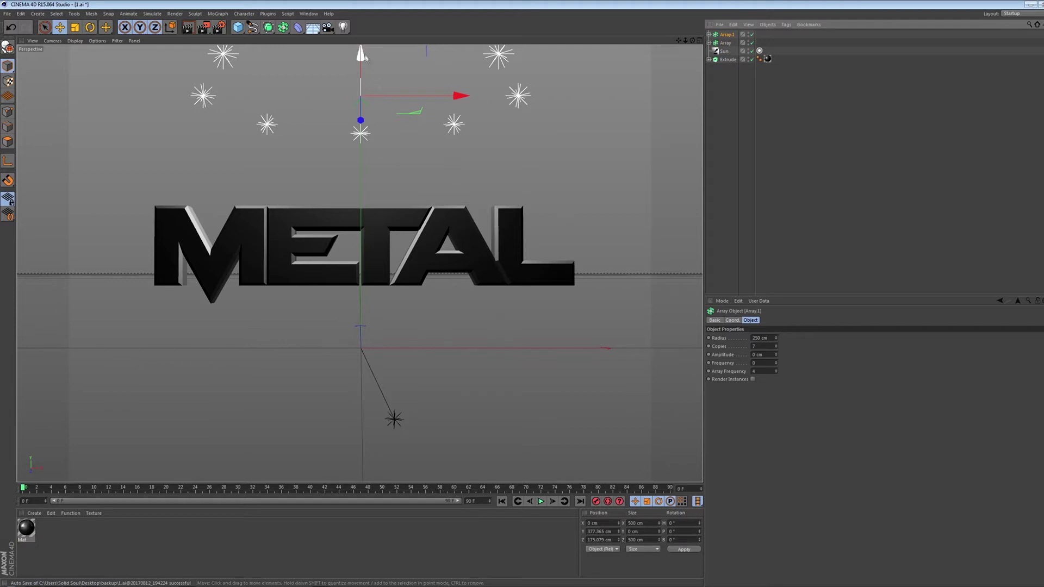
left_click_drag(367, 61, 364, 302)
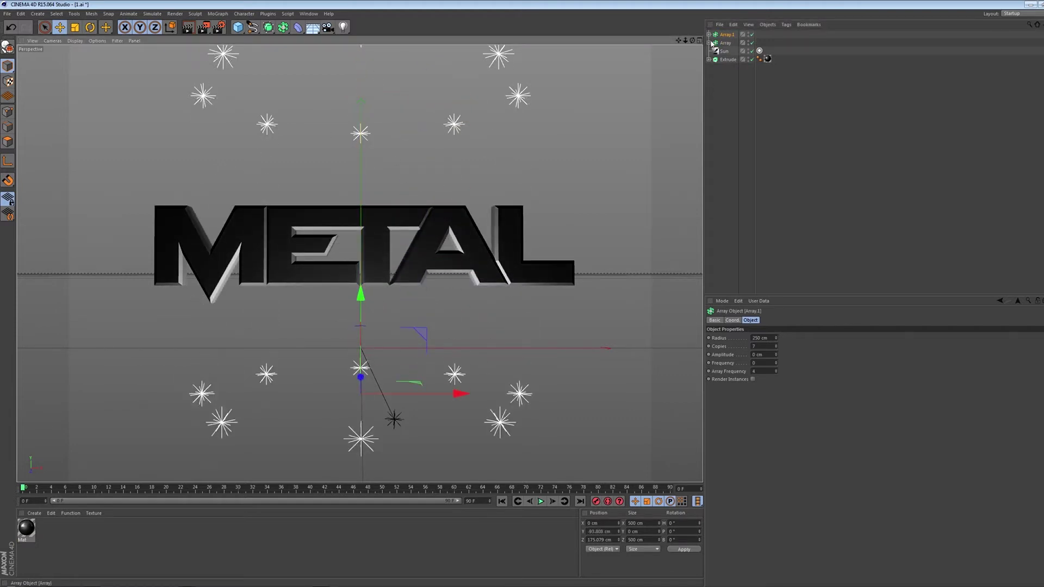
Set the copied ring's light colour to 75 grey
left_click(343, 26, "alt")
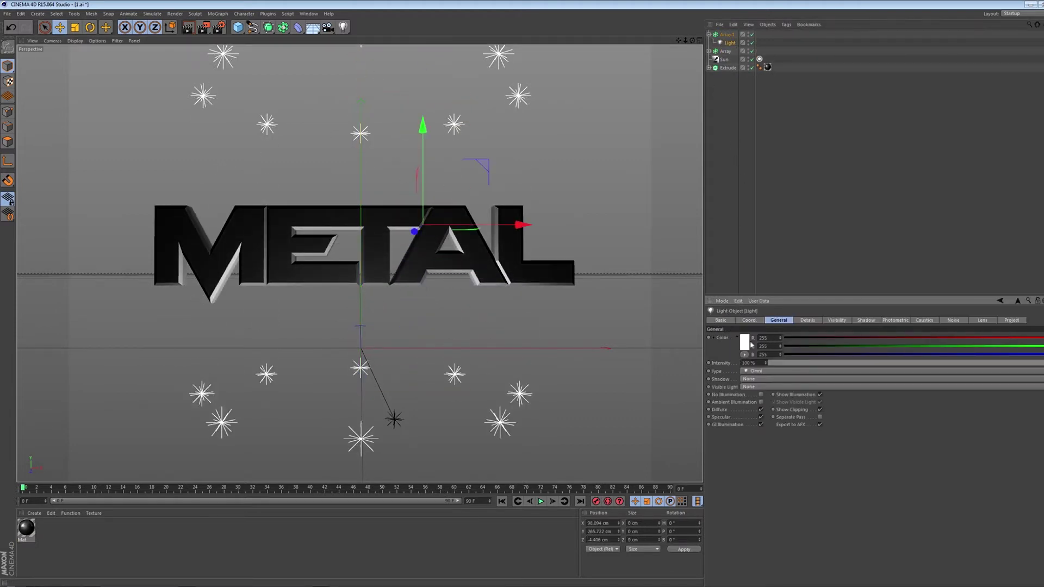
left_click(744, 342)
left_click_drag(694, 310, 694, 350)
left_click(737, 387)
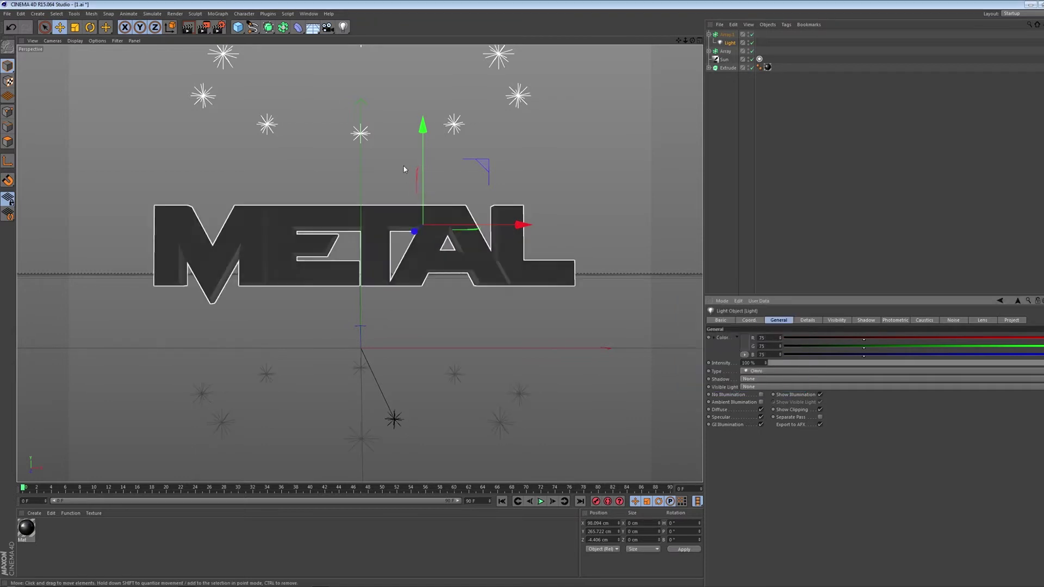
Try scaling the lower ring of lights inward, then undo it
left_click(726, 34)
left_click(82, 30)
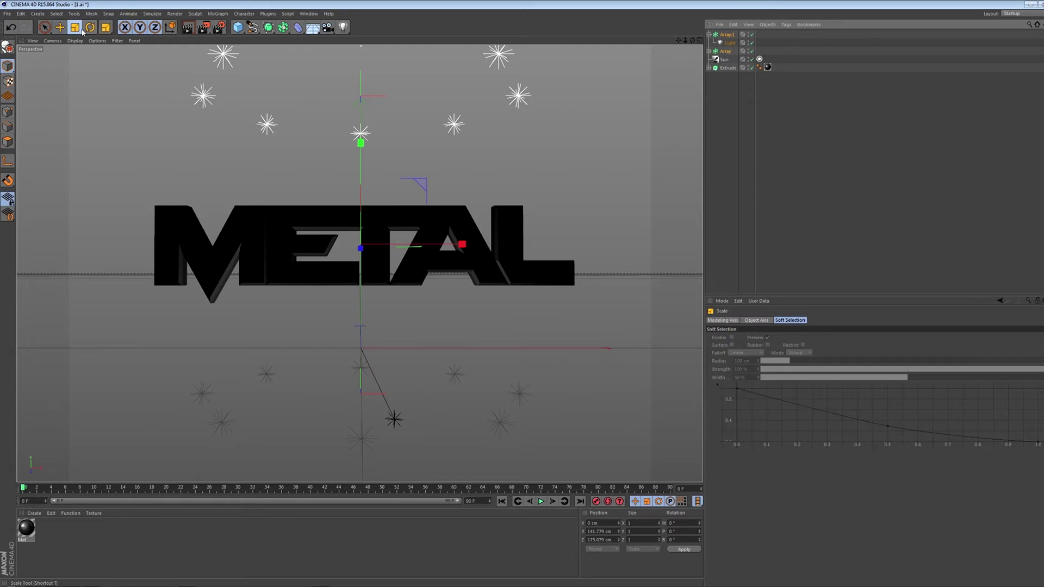
left_click_drag(497, 144, 431, 192)
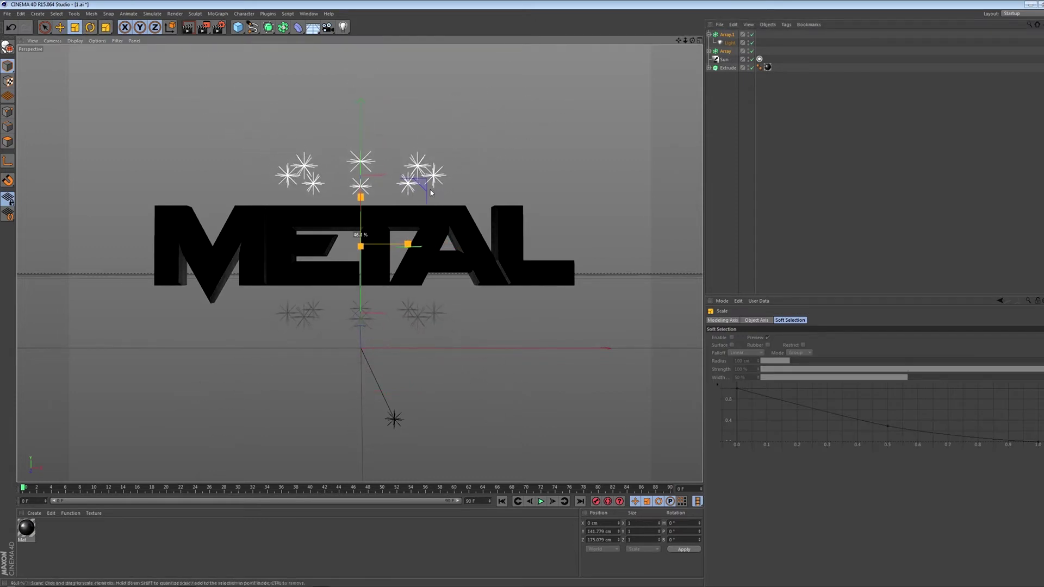
key("ctrl+z")
Select all objects in the scene
scroll(380, 247, "down", 3)
scroll(380, 246, "down", 2)
scroll(381, 246, "down", 1)
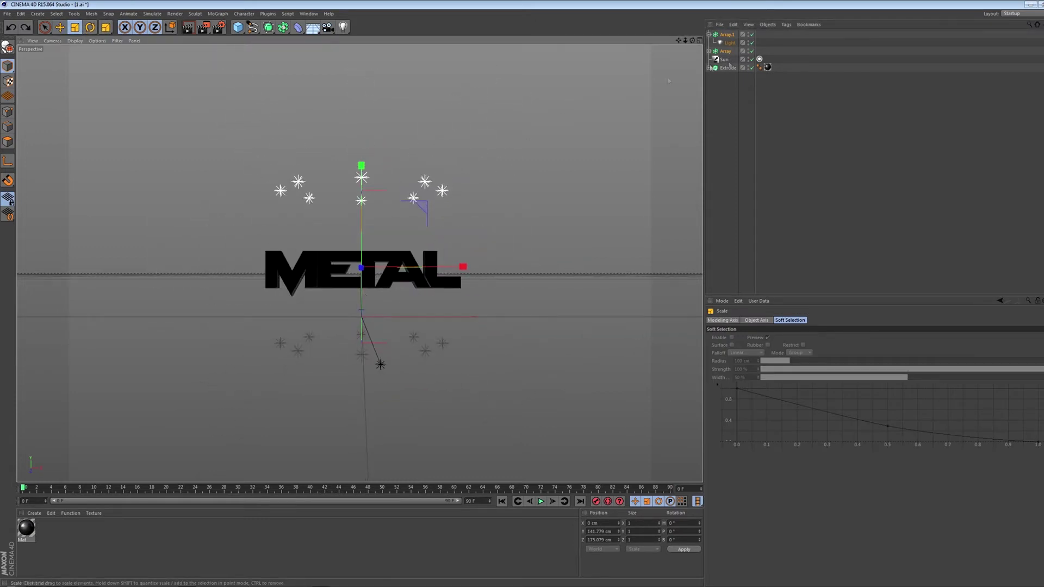
left_click(724, 59)
key("ctrl+a")
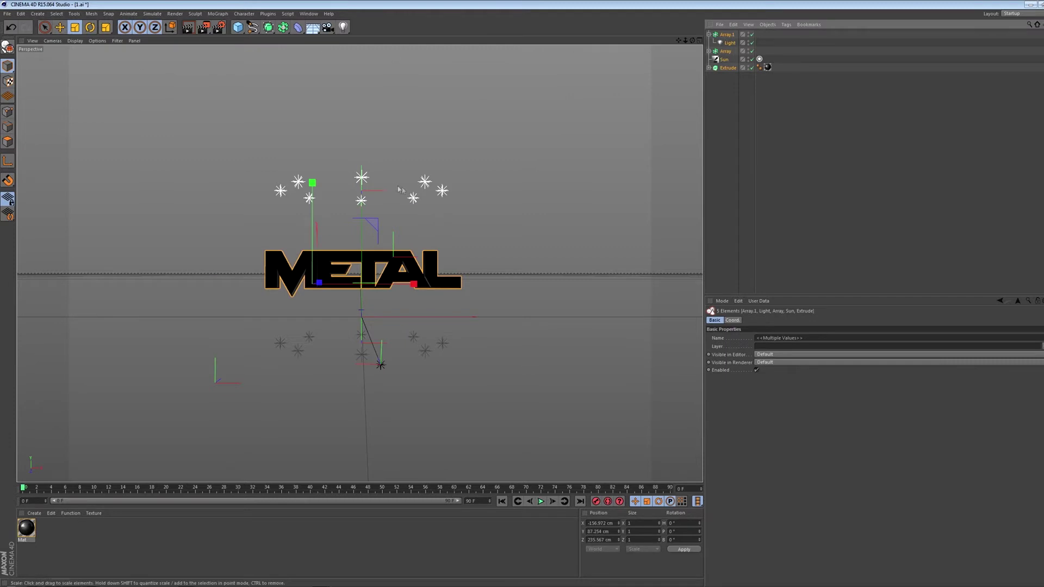
Recentre the view on the text and reselect the copied array
scroll(332, 242, "up", 1)
scroll(331, 242, "up", 2)
scroll(332, 242, "up", 4)
scroll(335, 246, "up", 2)
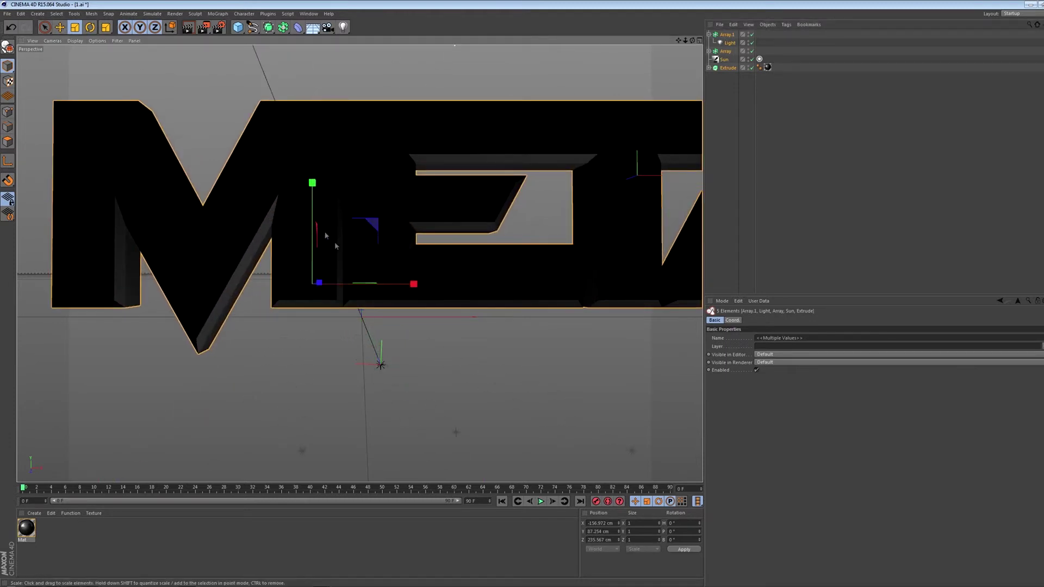
scroll(335, 246, "down", 3)
scroll(335, 246, "down", 2)
scroll(335, 246, "down", 1)
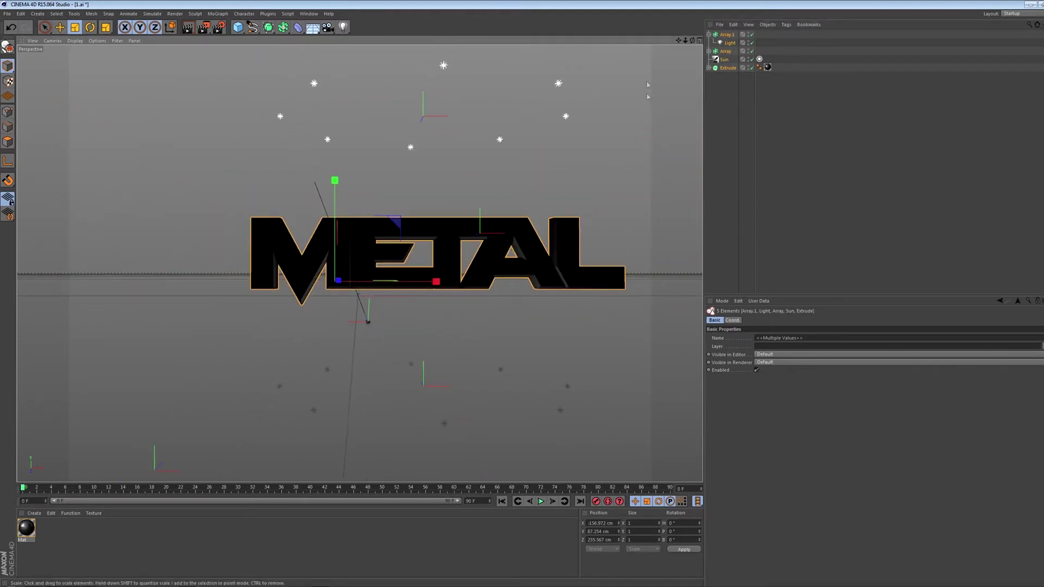
mouse_move(678, 40)
left_mouse_down()
mouse_move(639, 31)
mouse_move(359, 263)
left_mouse_up()
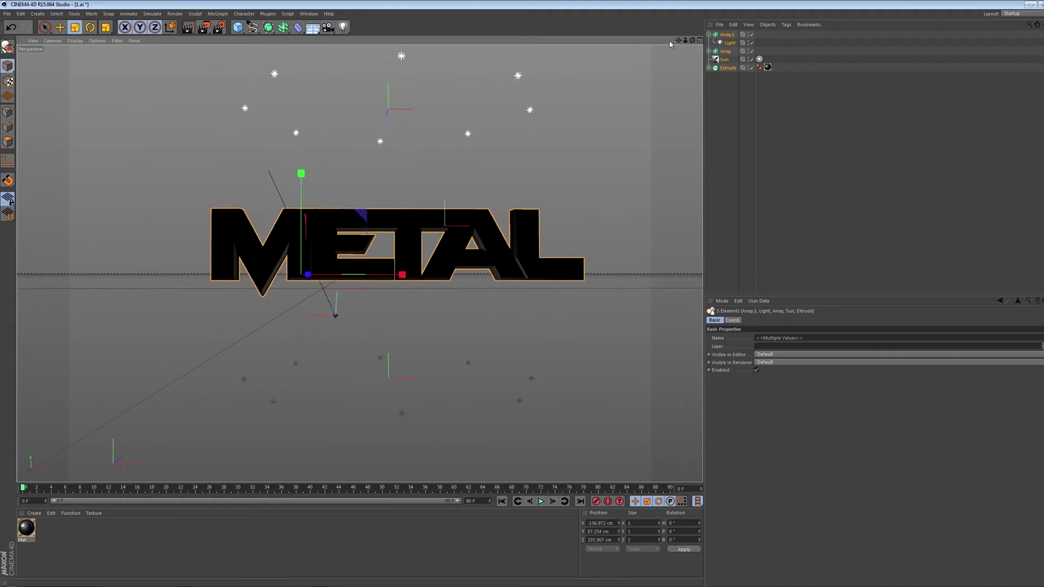
left_click_drag(678, 40, 663, 55)
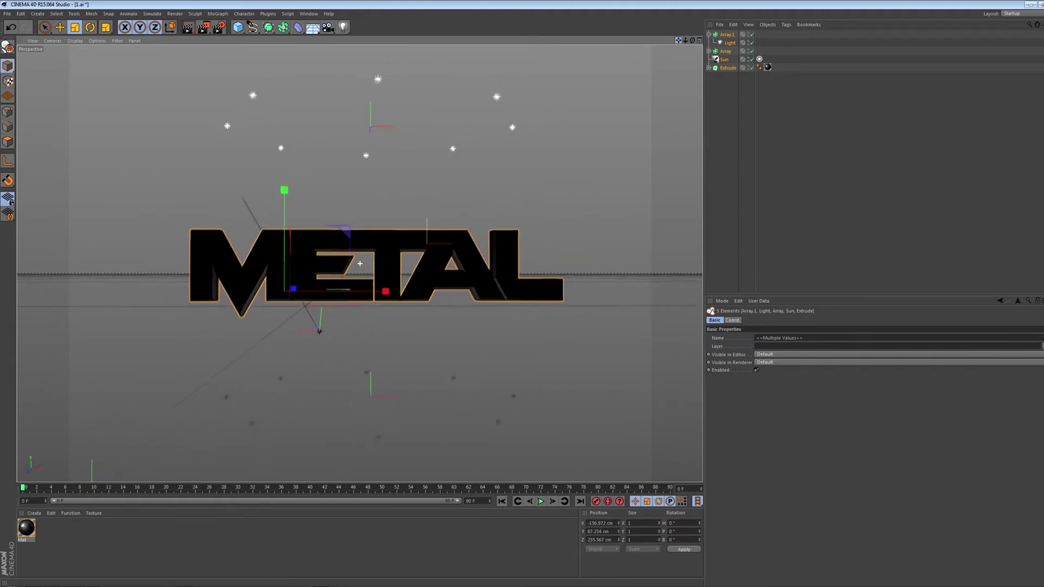
left_click(728, 35)
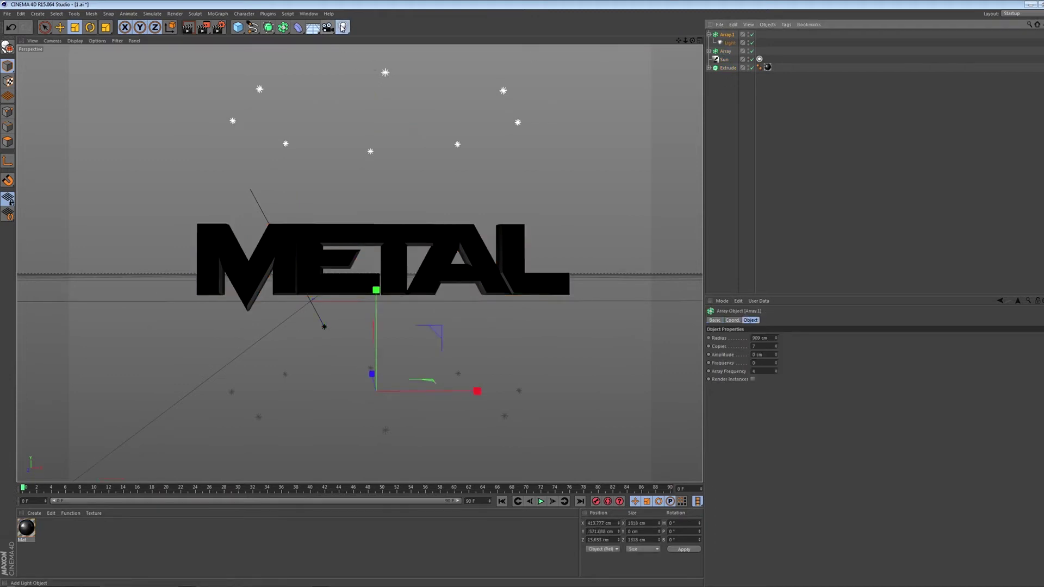
Add a new light and raise it above the METAL text
left_click(343, 27)
left_click(374, 42)
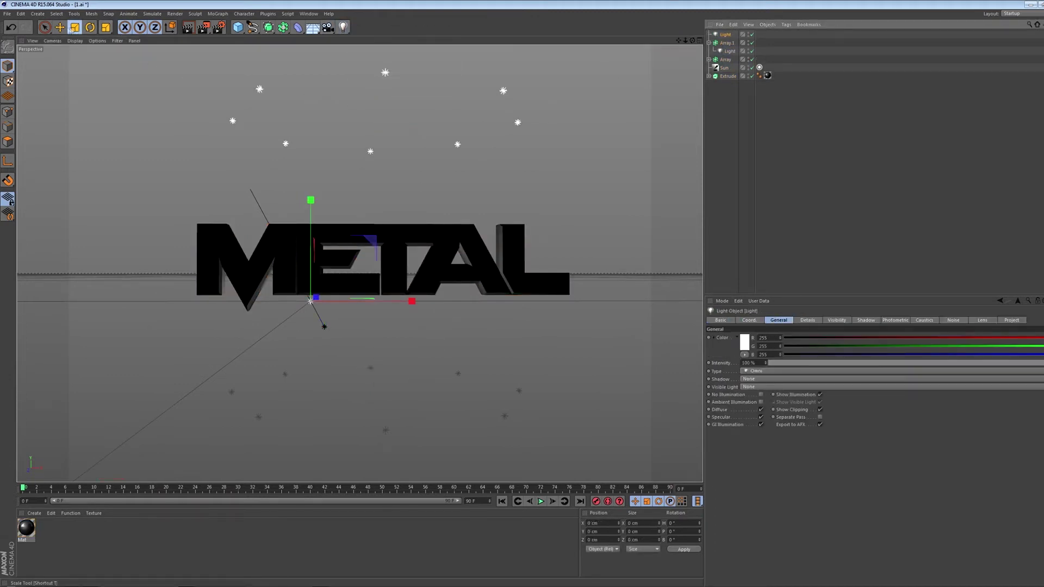
key("e")
left_click_drag(310, 301, 384, 131)
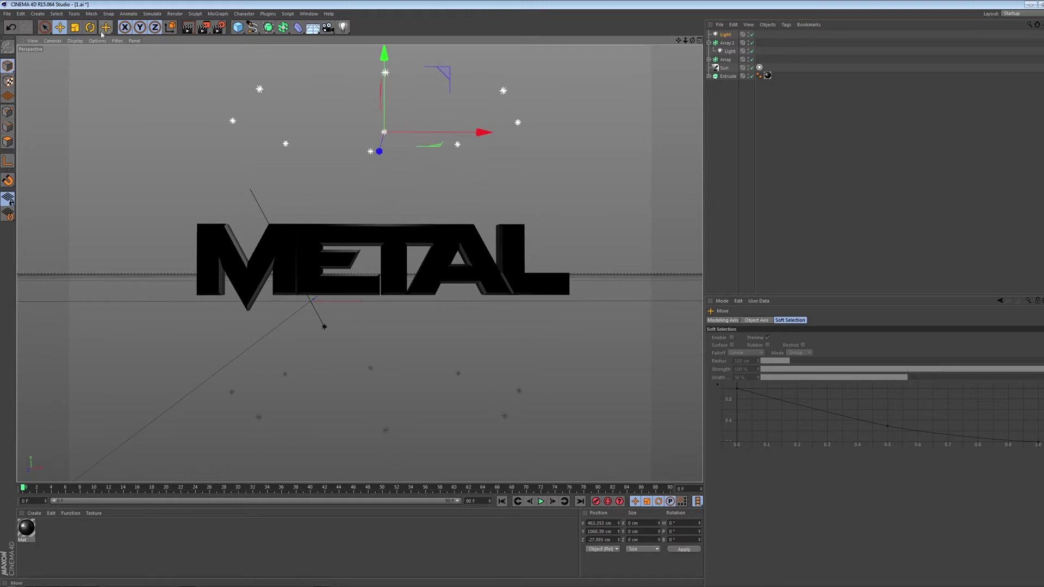
Duplicate the new light and move the copy below and to the right
key("ctrl+c")
key("ctrl+v")
left_click_drag(383, 128, 382, 395)
left_click_drag(473, 397, 579, 395)
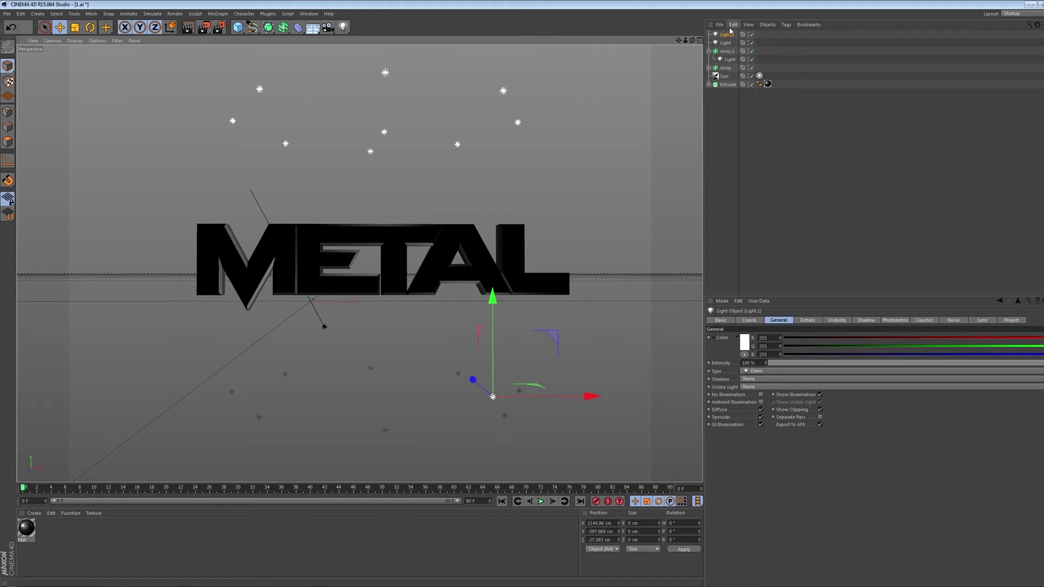
Darken the copied light to dark grey and rename it Light 2
left_click(744, 341)
left_click_drag(701, 326, 702, 353)
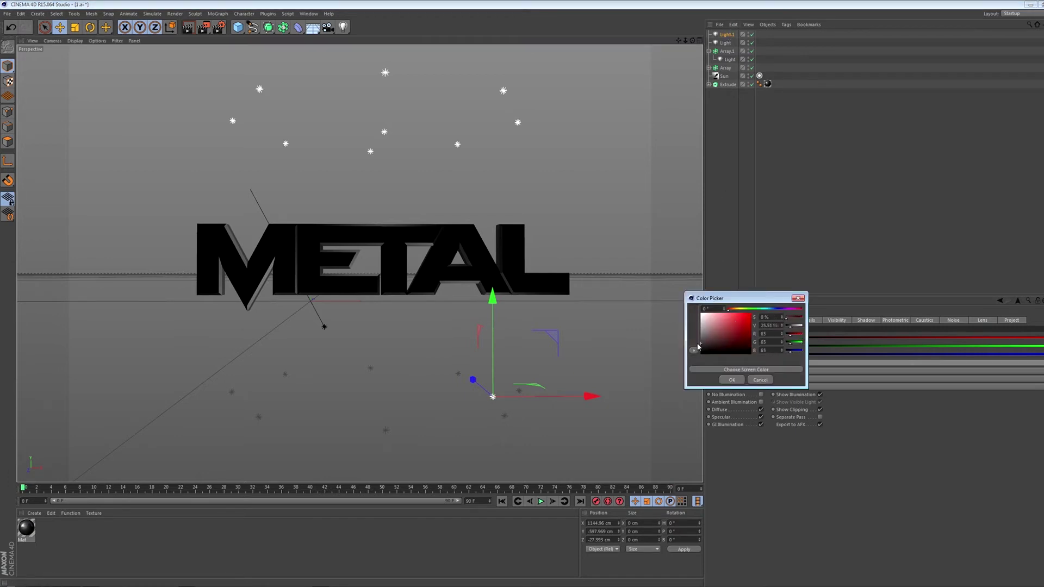
left_click(729, 380)
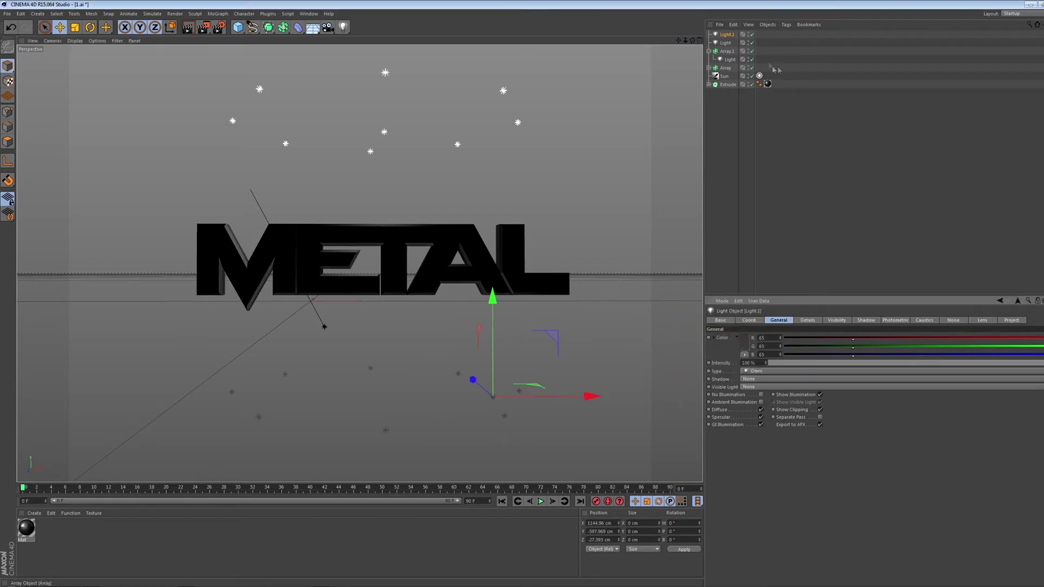
left_click(729, 52)
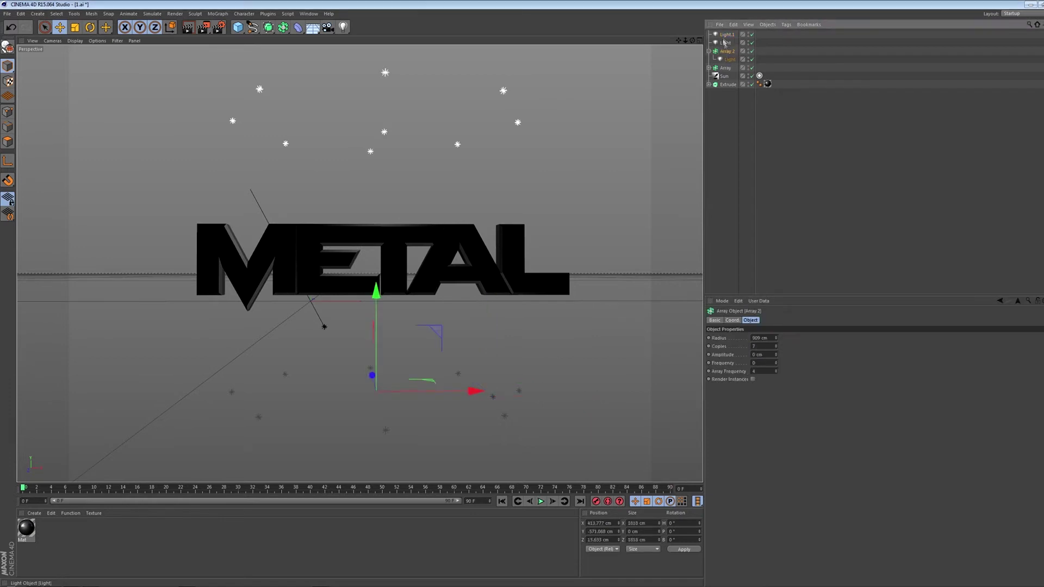
double_click(728, 34)
type("Light 2")
key("Return")
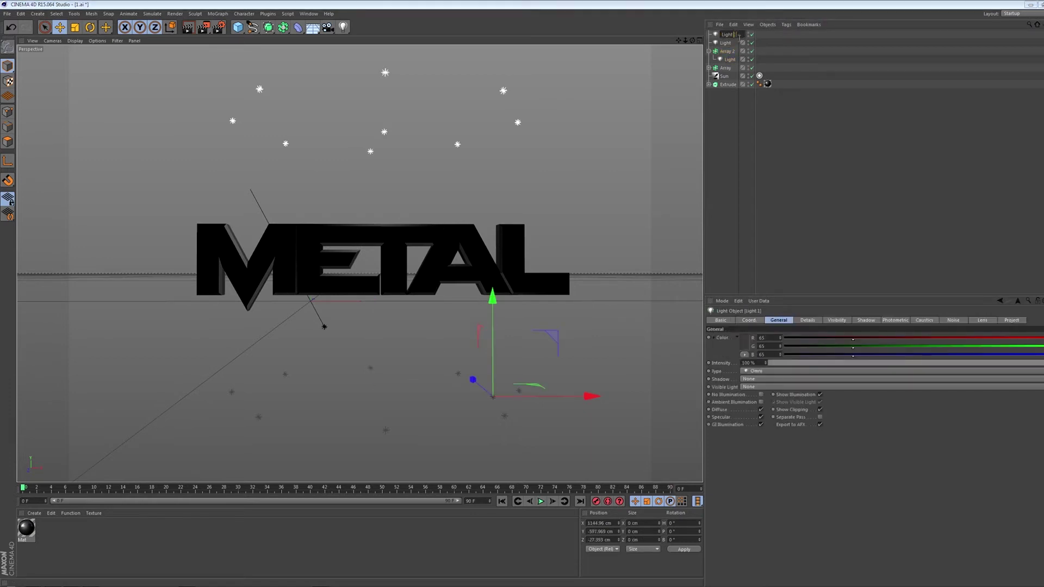
Recheck the light colours and confirm Light 2 at 57 grey
left_click(729, 60)
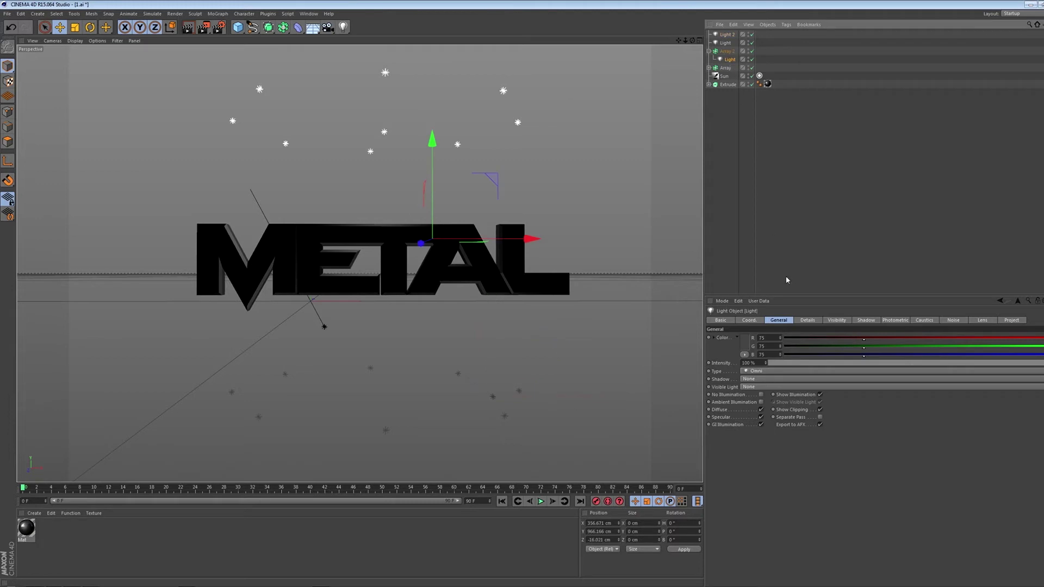
left_click(744, 353)
key("Escape")
left_click(727, 35)
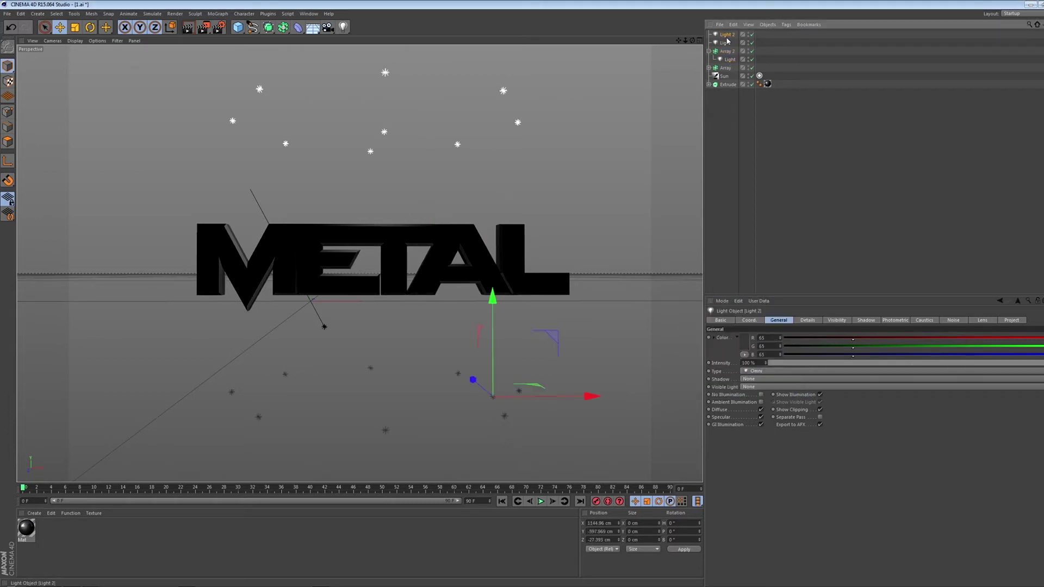
left_click(744, 344)
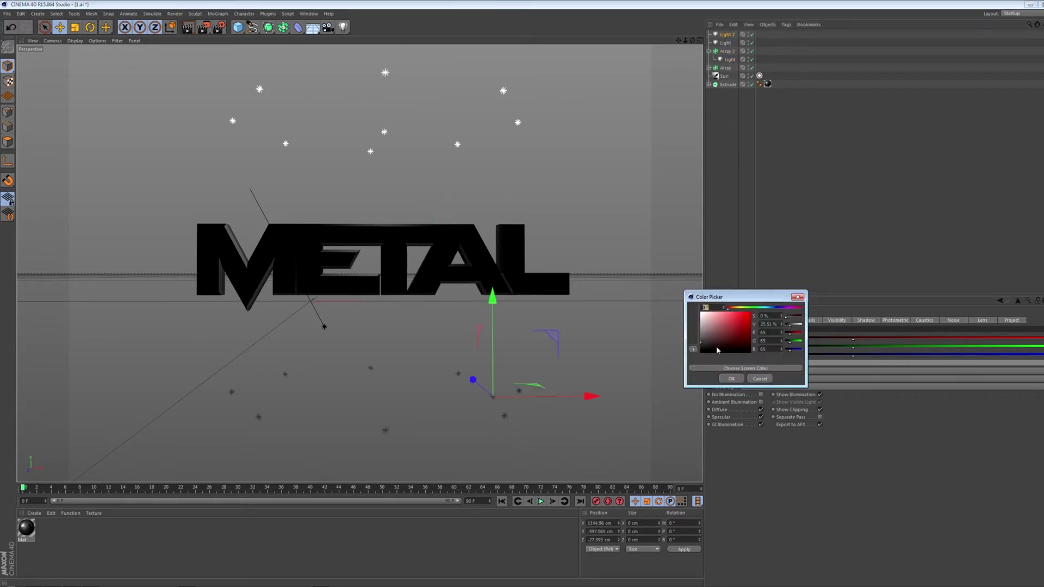
left_click(735, 380)
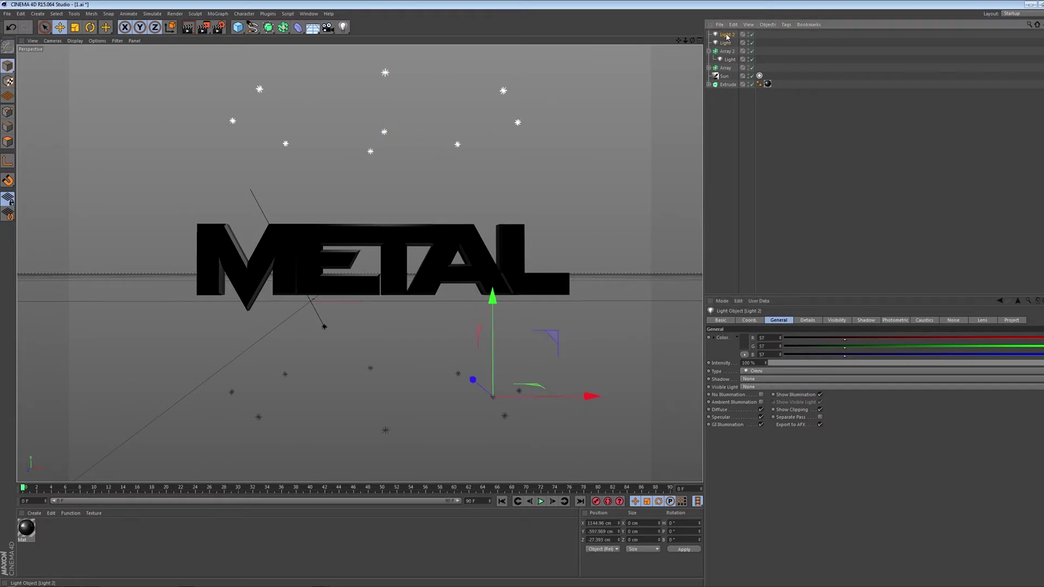
Place Light below Array 2, push both back along Z, and render a preview
left_click(726, 51)
left_click(708, 51)
left_click_drag(727, 47, 727, 54)
left_click(727, 34)
left_click(725, 59)
left_click(726, 60, "ctrl")
mouse_move(375, 147)
left_mouse_down()
mouse_move(174, 141)
mouse_move(185, 142)
left_mouse_up()
left_click(187, 27)
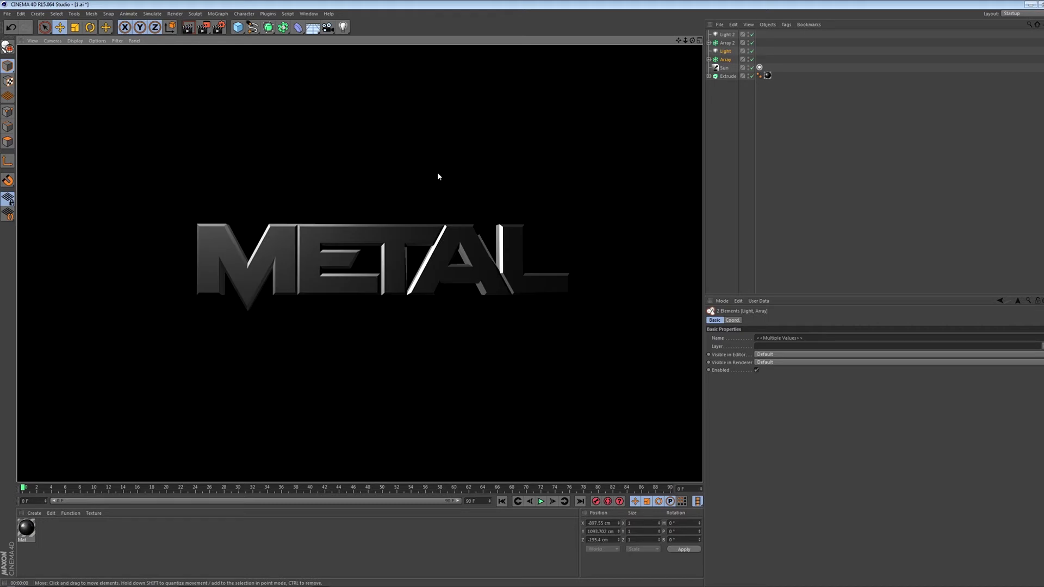
Zoom in on the METAL text, expand both light arrays and select all four lights
left_click(678, 40)
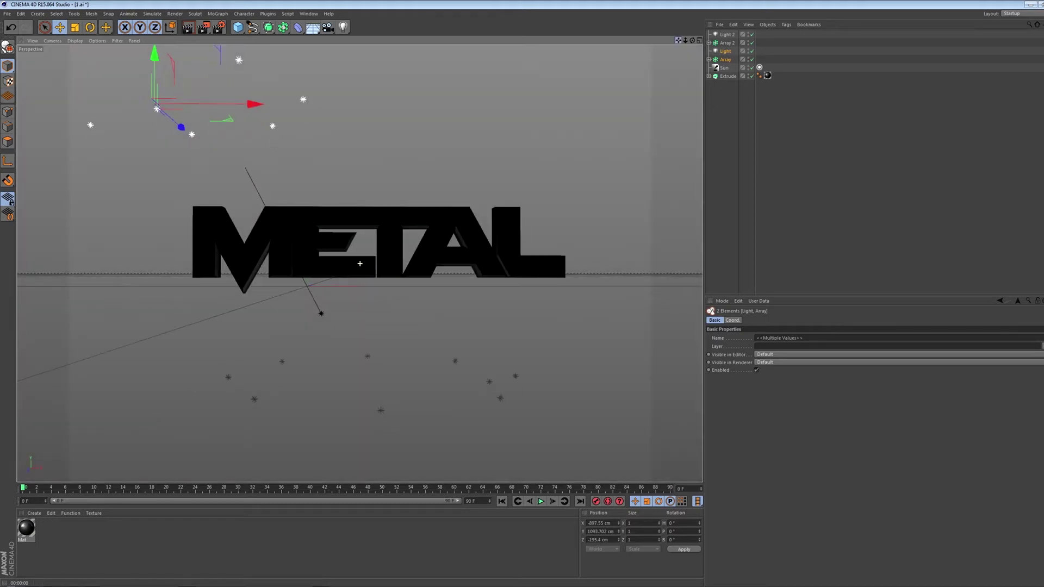
scroll(355, 268, "up", 2)
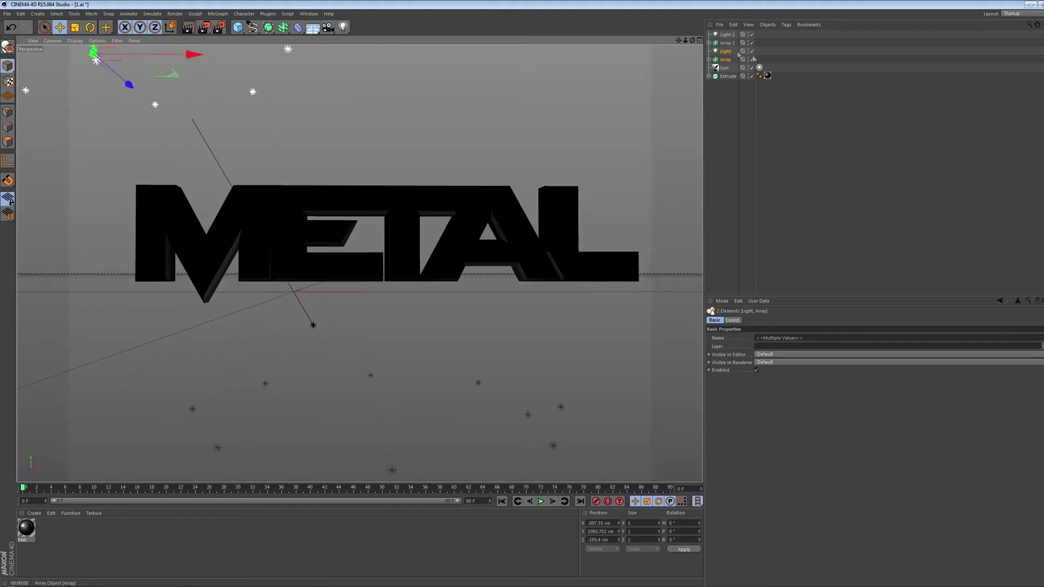
left_click_drag(678, 40, 681, 44)
left_click(708, 59)
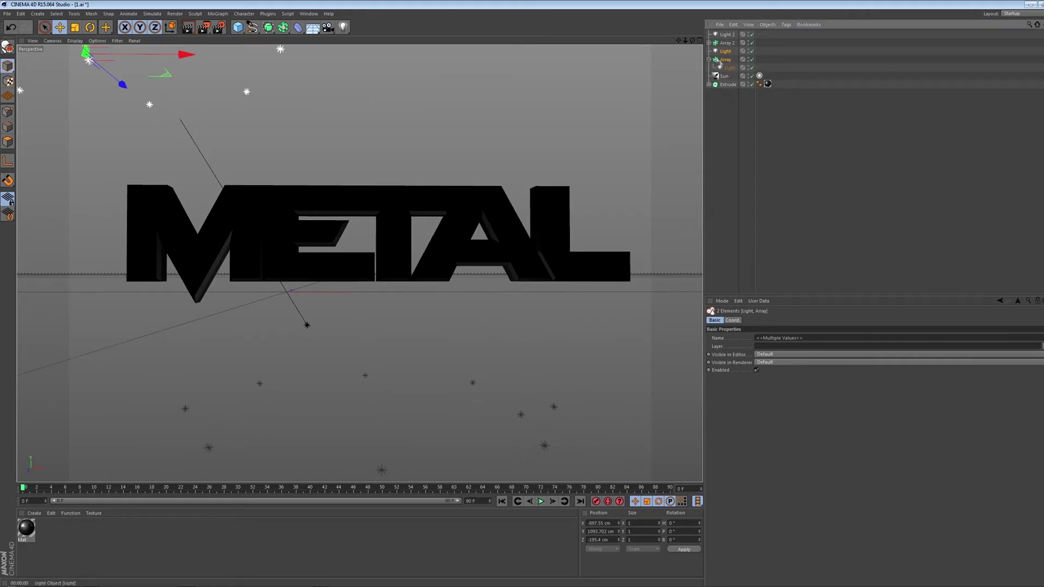
left_click(709, 43)
left_click(726, 67, "ctrl")
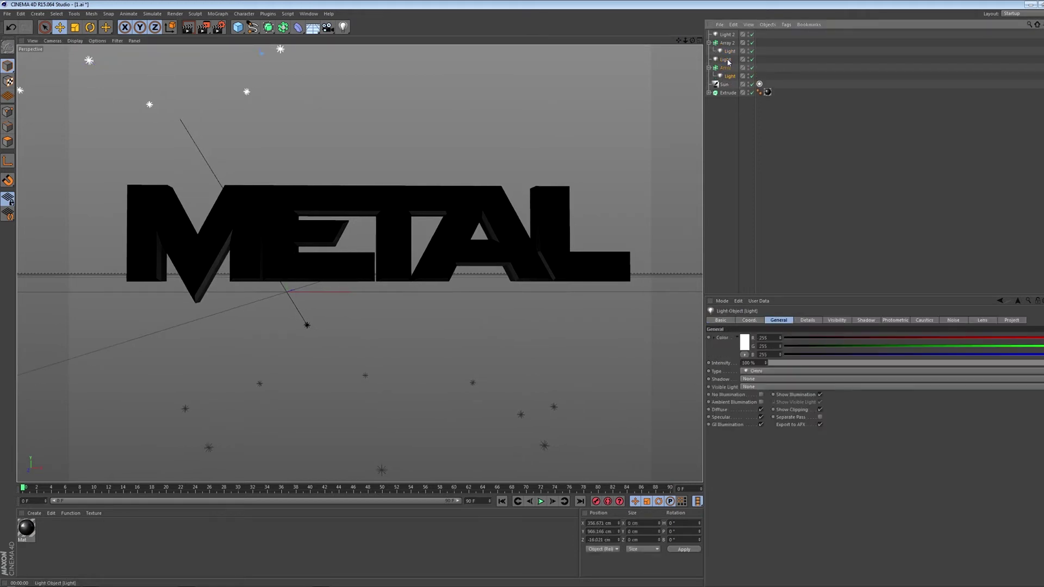
left_click(729, 34, "ctrl")
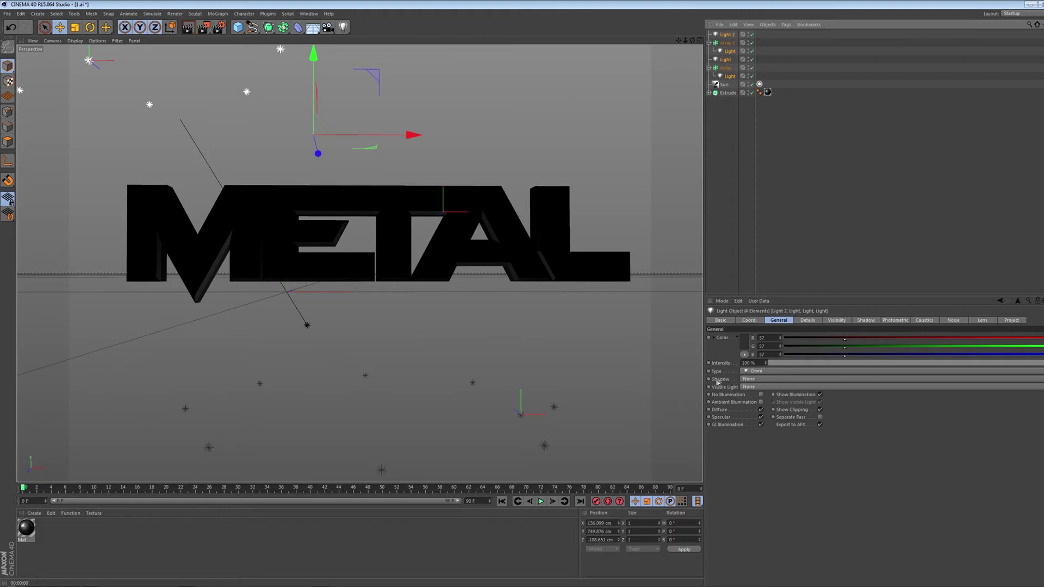
Set the four lights' shadow to Shadow Maps (Soft) and check it in a preview render
left_click(756, 380)
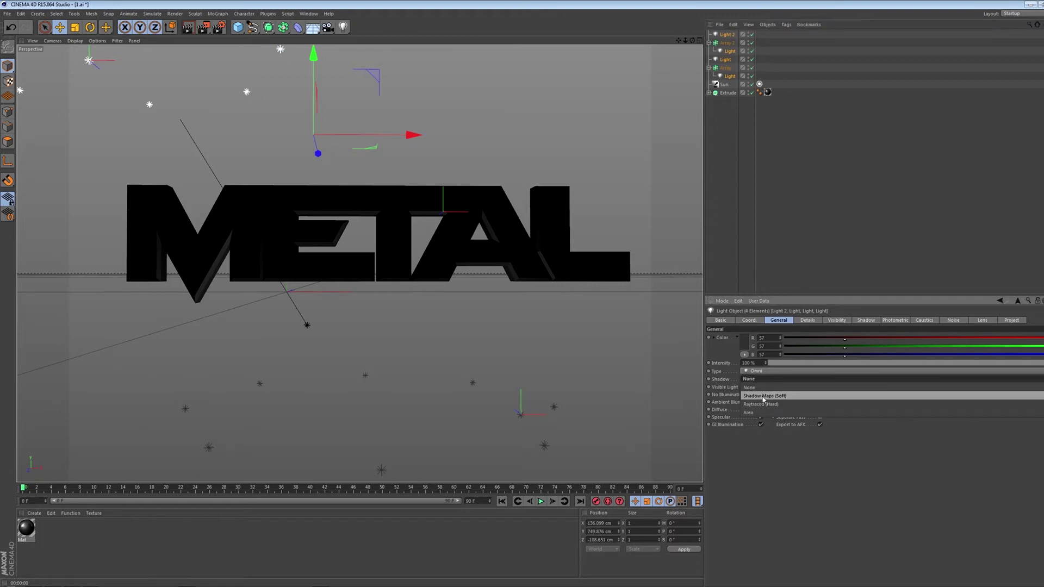
left_click(761, 397)
left_click(188, 28)
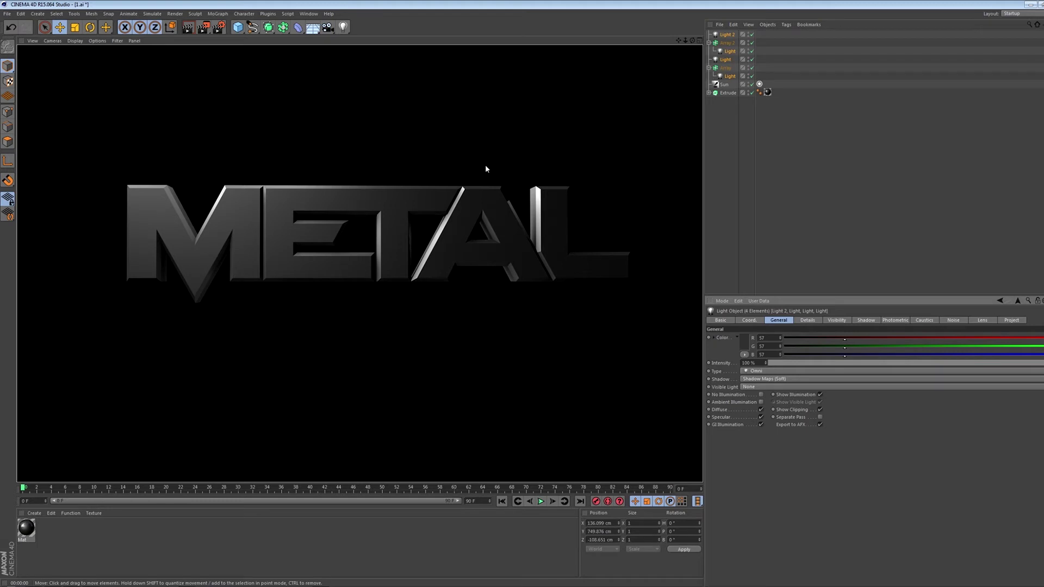
left_click(360, 264)
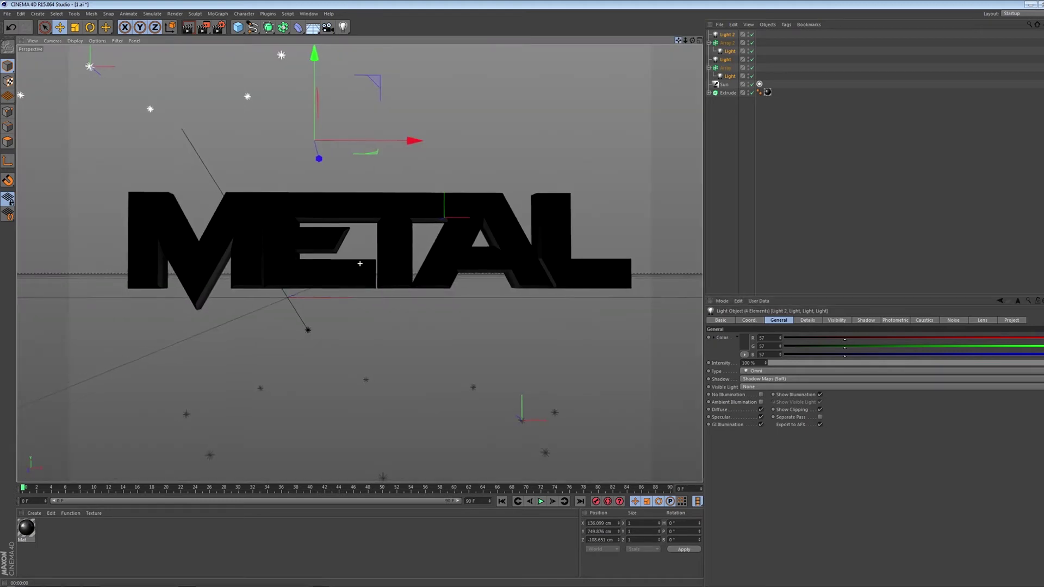
left_click(725, 68)
left_click(708, 68)
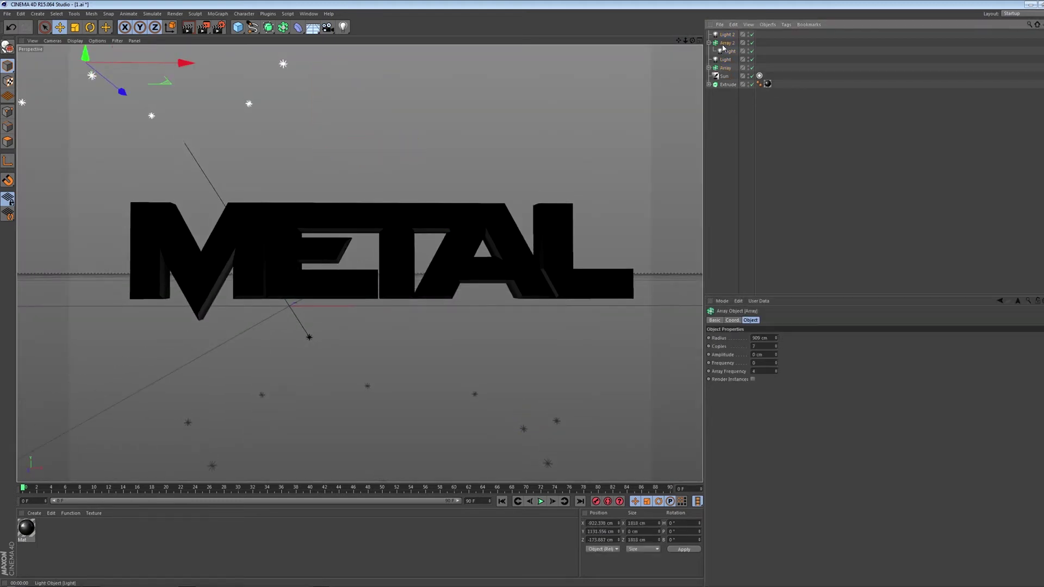
Reposition the upper star-shaped light array around the METAL text and test-render it
left_click(708, 43)
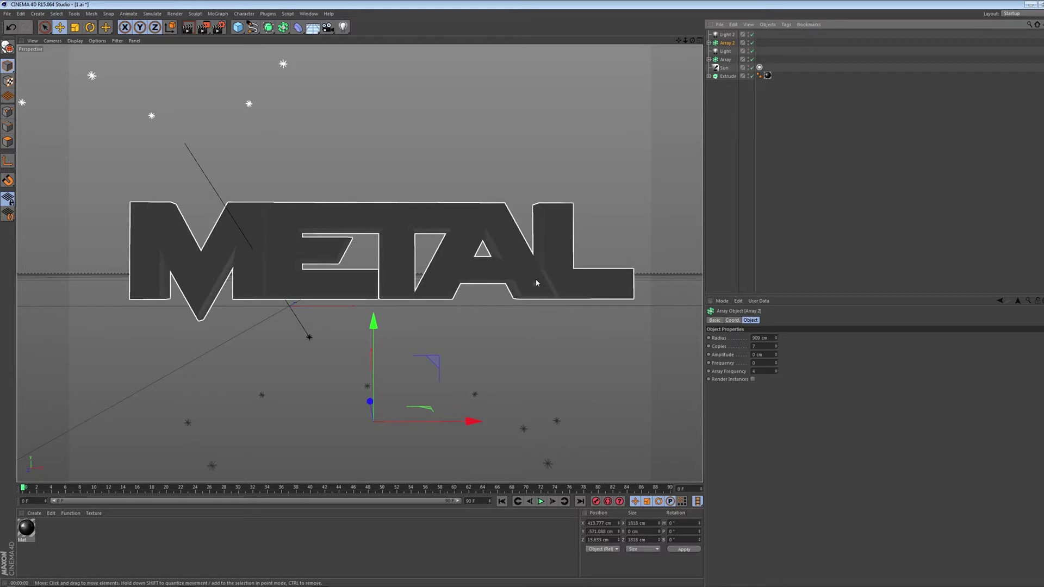
left_click(724, 59, "ctrl")
left_click(723, 60)
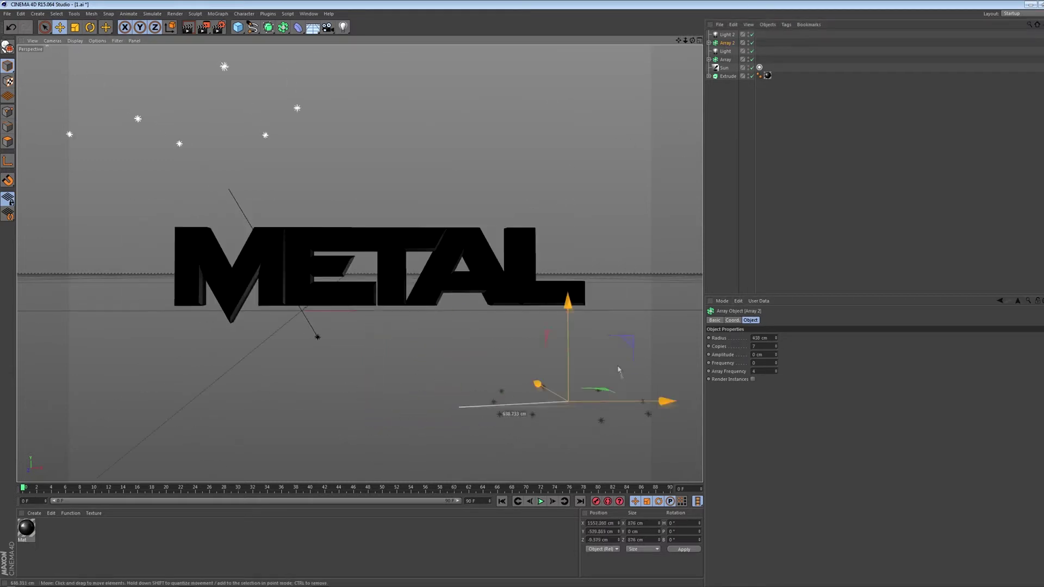
left_click_drag(304, 109, 325, 116)
key("ctrl+r")
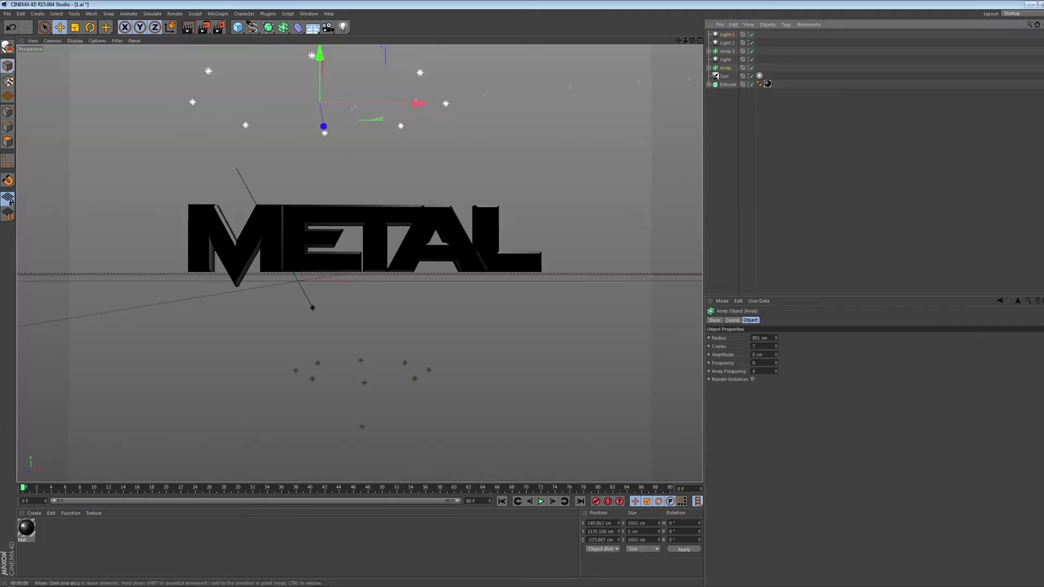
Move the Array lower and further back, re-render, and undo the stray Array.1 duplicate
left_click(327, 105)
left_click_drag(339, 60, 323, 48)
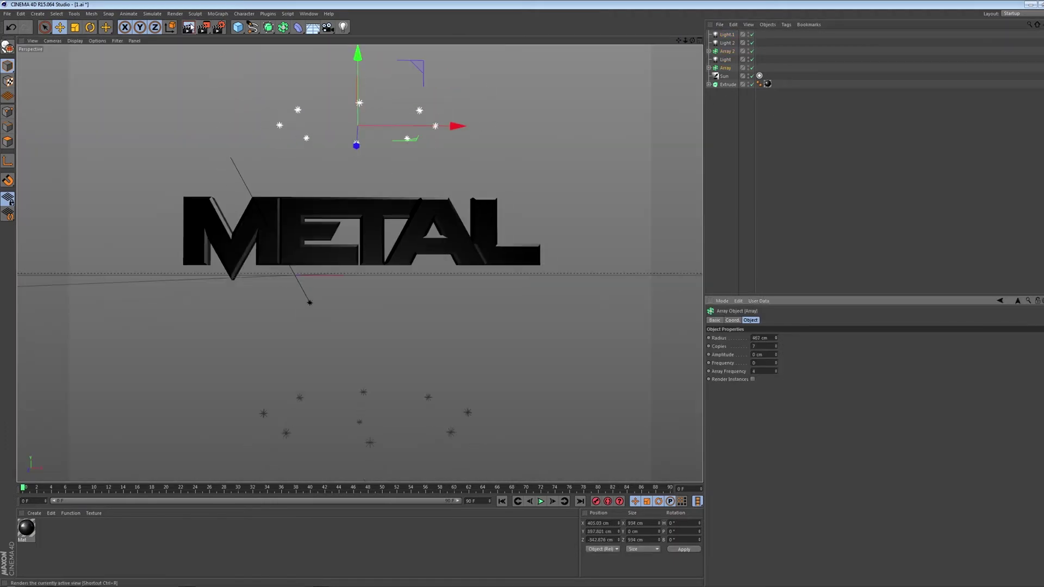
key("ctrl+r")
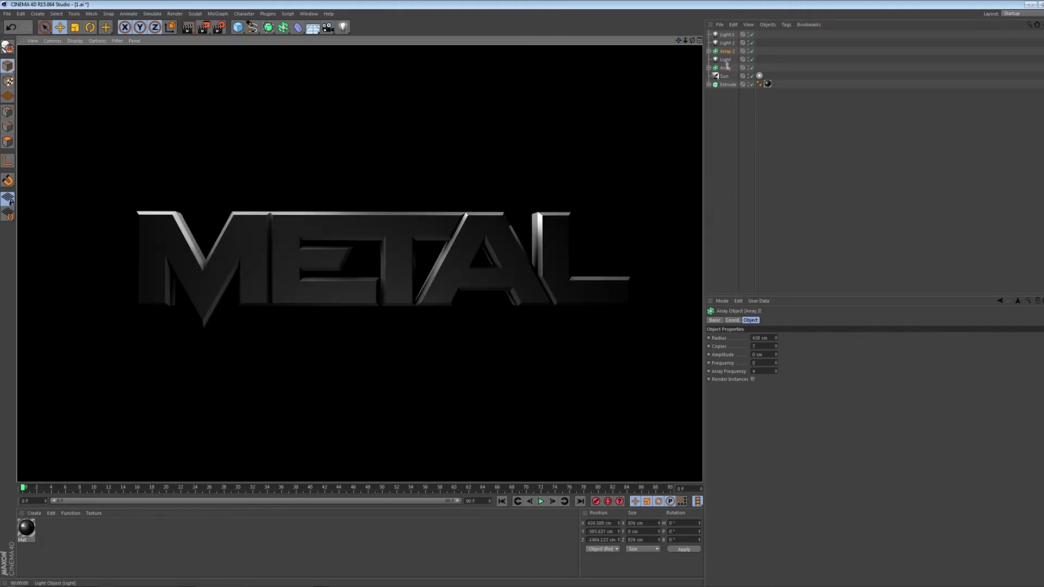
key("ctrl+z")
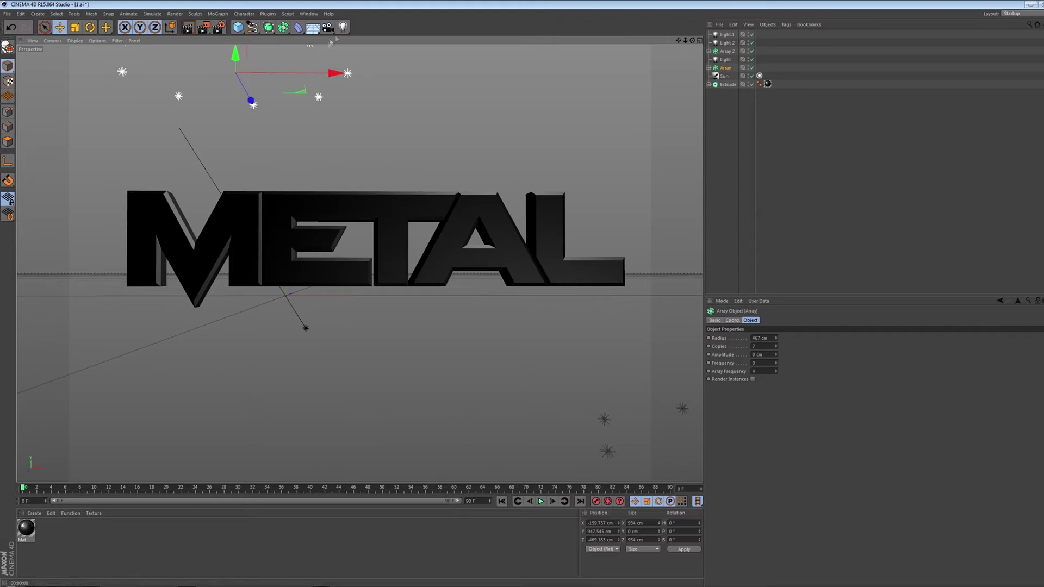
left_click(342, 26)
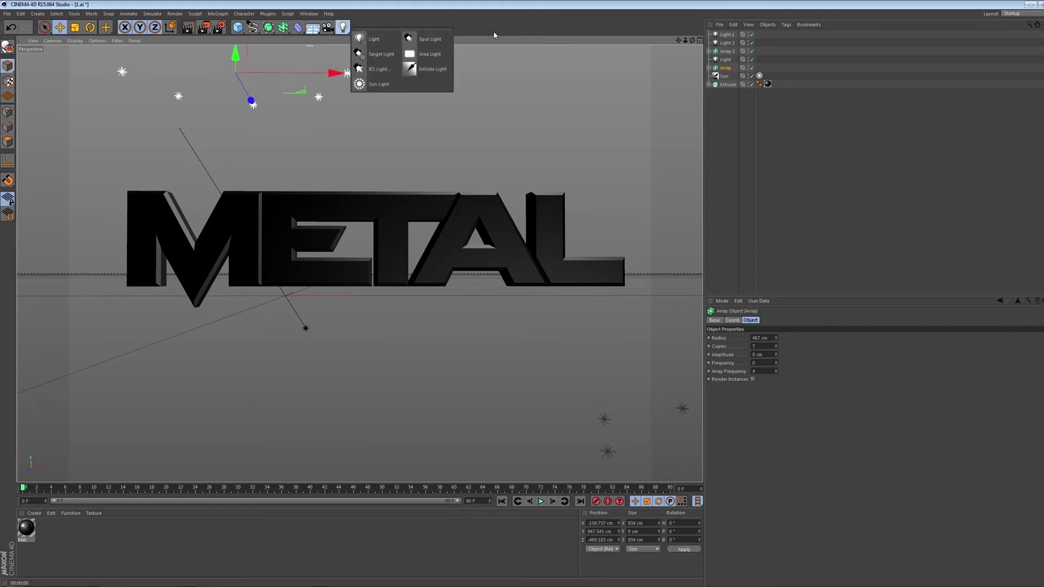
left_click(372, 39)
left_click_drag(287, 197, 341, 315)
left_click_drag(405, 318, 438, 309)
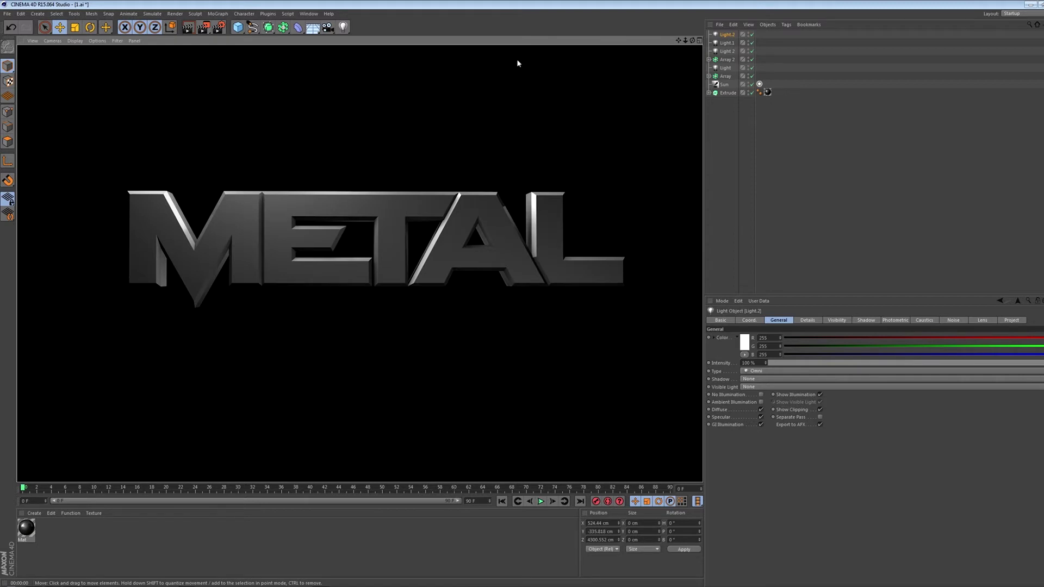
left_click(732, 36)
left_click_drag(910, 363, 846, 362)
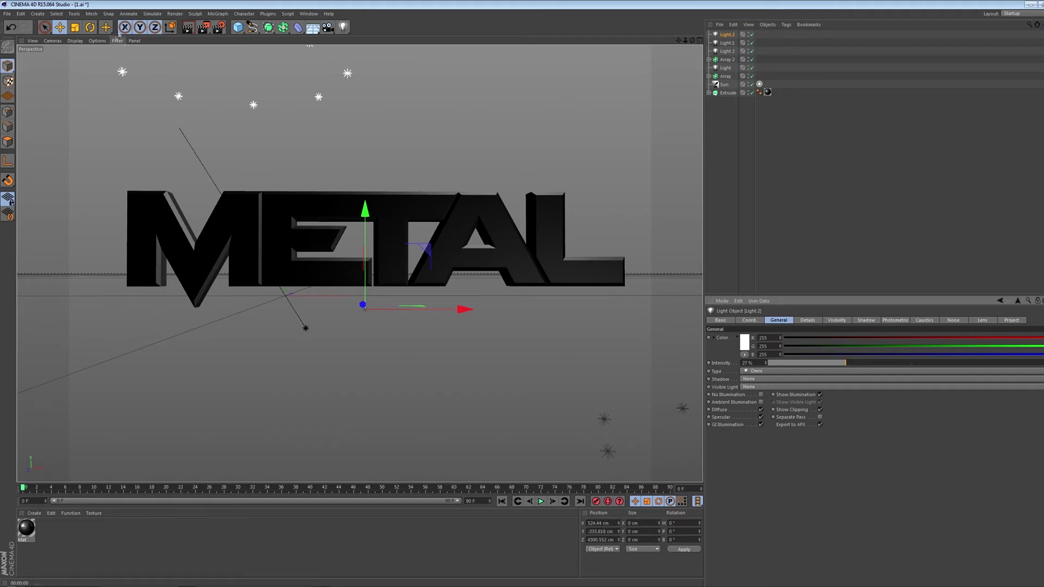
left_click(188, 27)
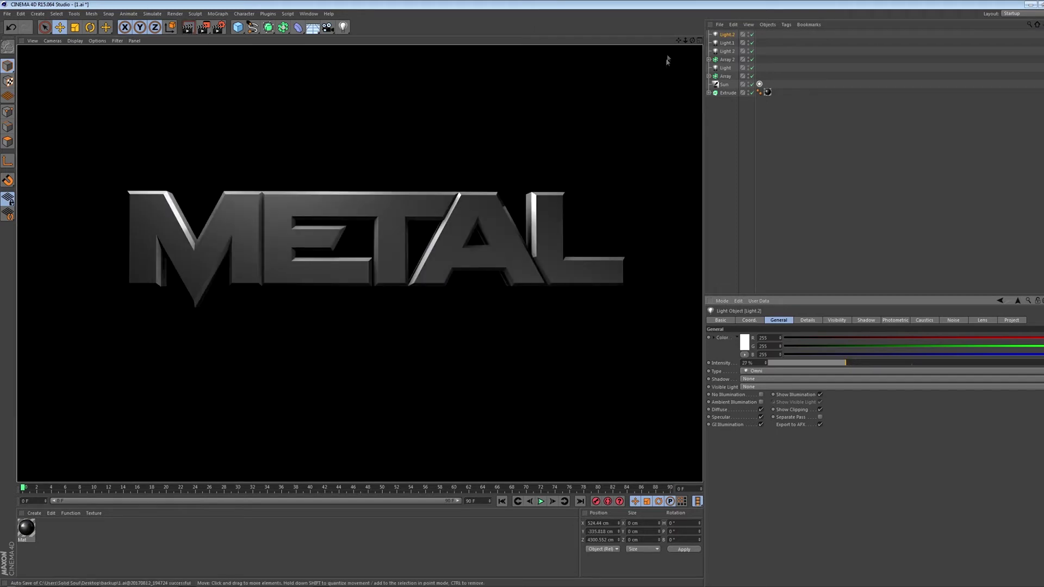
left_click(681, 42)
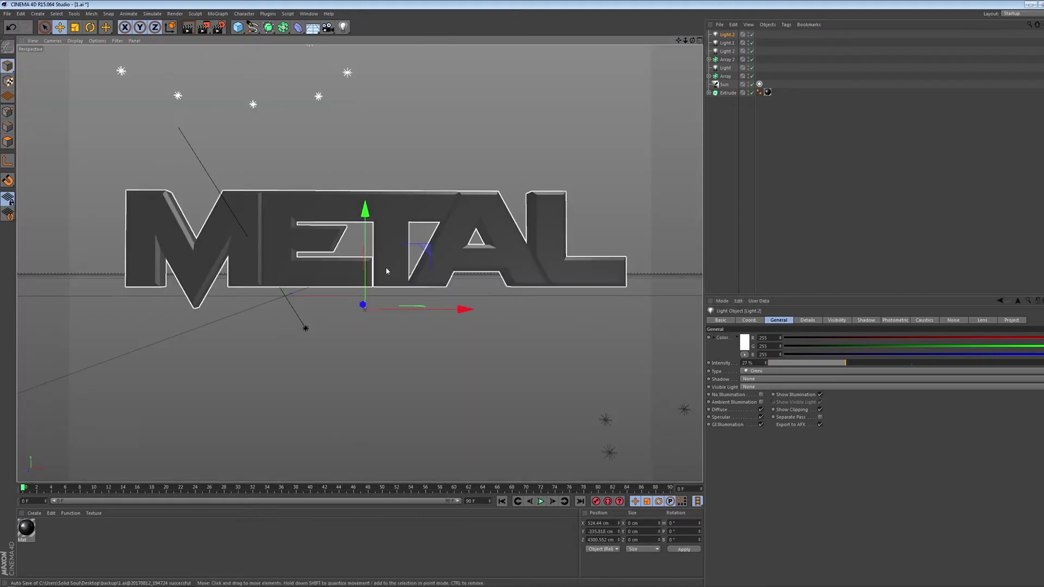
key("Delete")
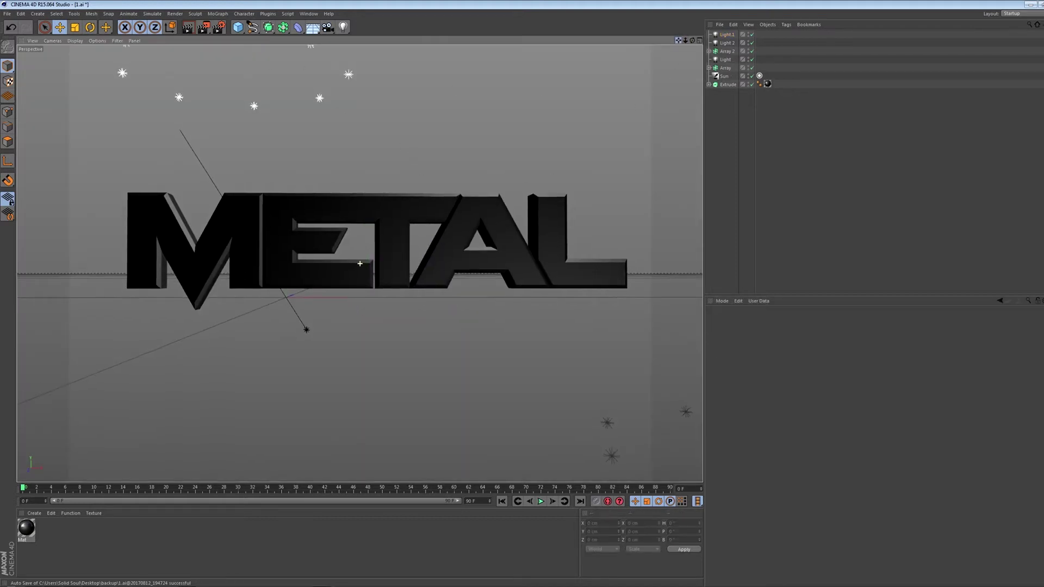
left_click(188, 27)
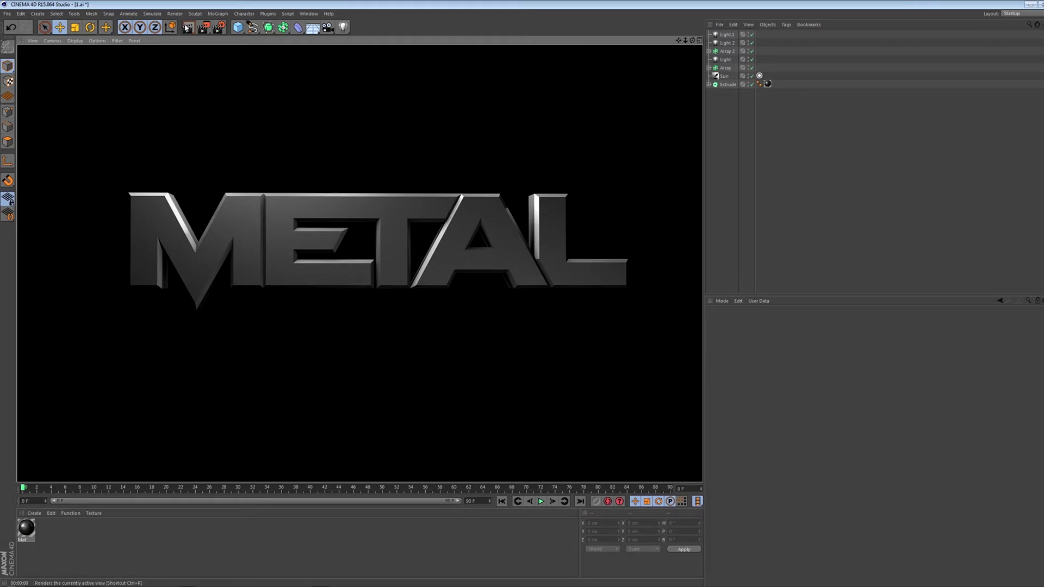
left_click(674, 47)
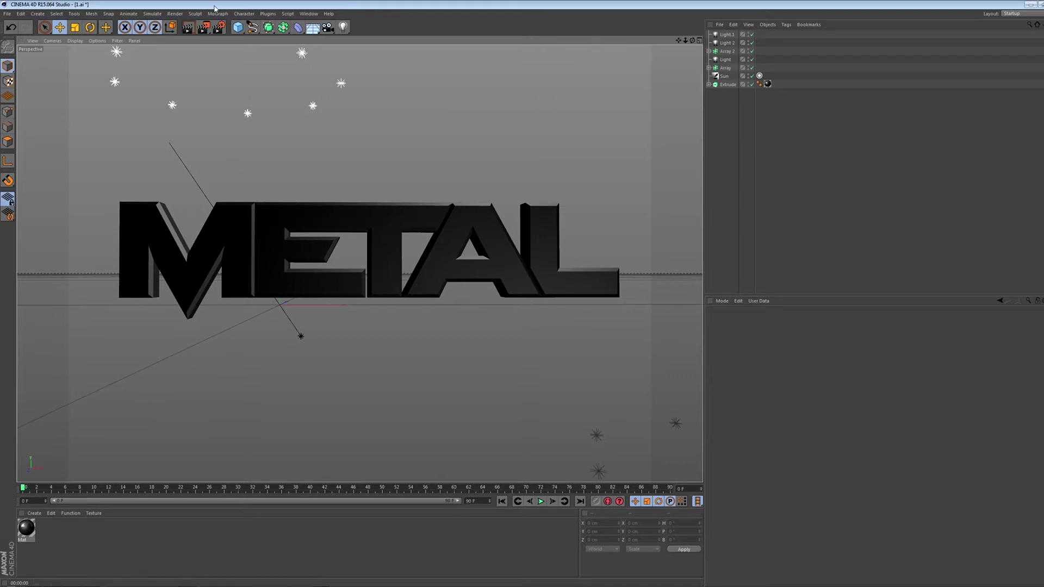
Open Edit Render Settings and centre the dialog showing 800 × 600 output at 30 fps
left_click(175, 14)
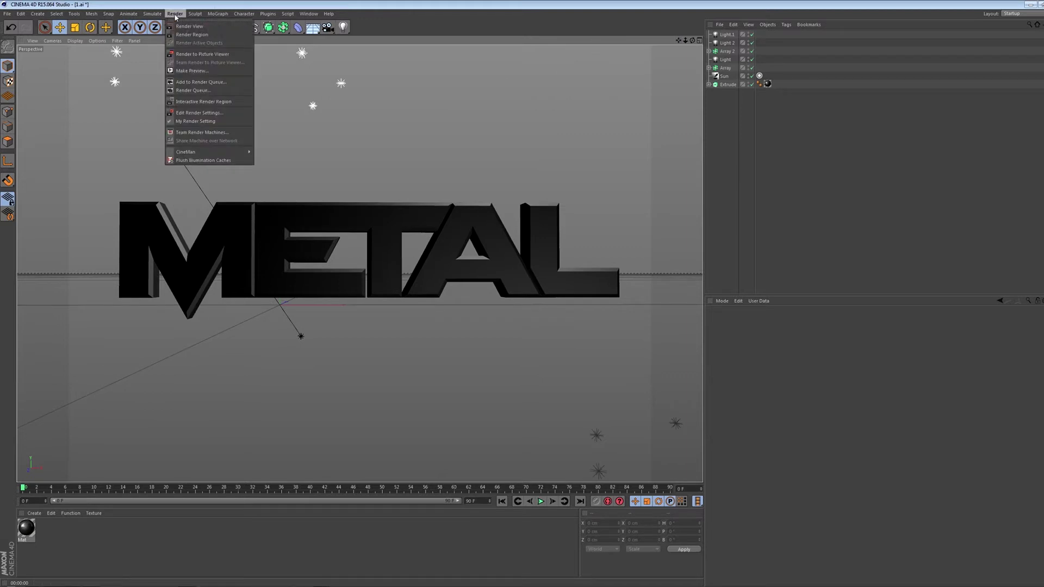
left_click(206, 116)
left_click_drag(228, 7, 463, 145)
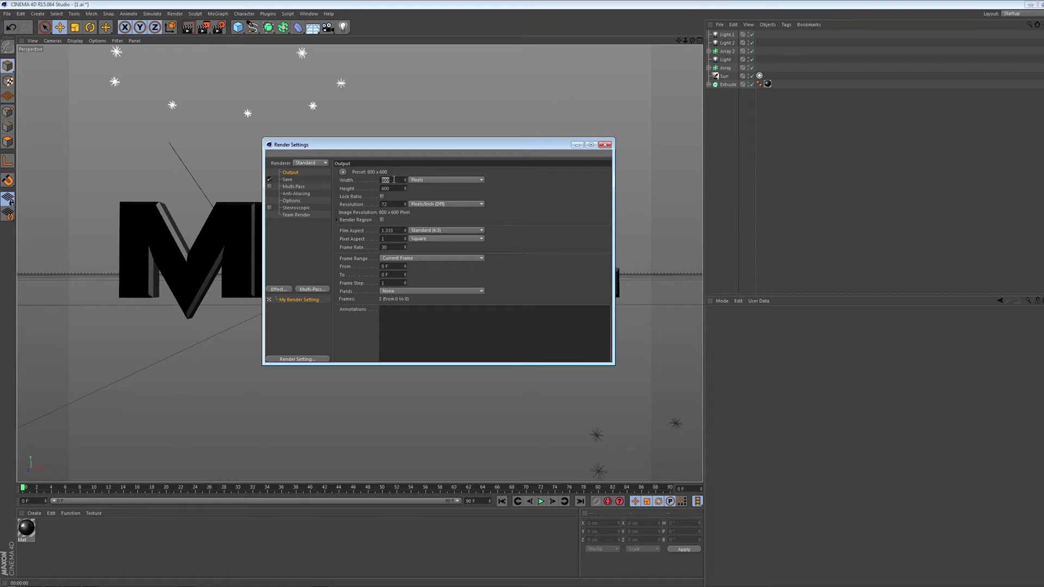
Set the render output size to 9000 x 5000 with a resolution of 3000
type("000")
key("Tab")
type("5")
key("Return")
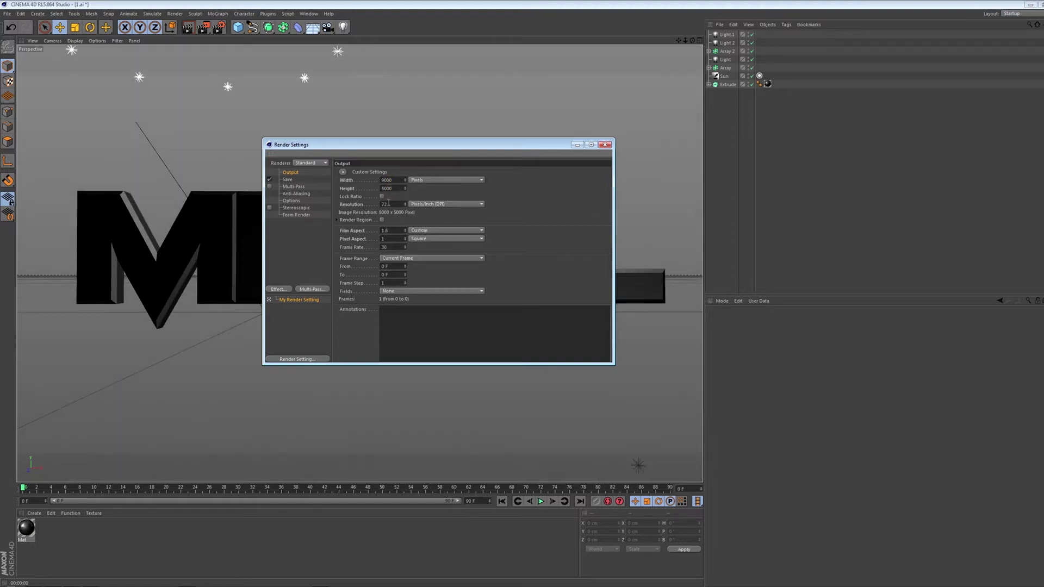
double_click(393, 203)
type("3000")
Save renders as PNG with an alpha channel and edit the output file path
left_click(287, 180)
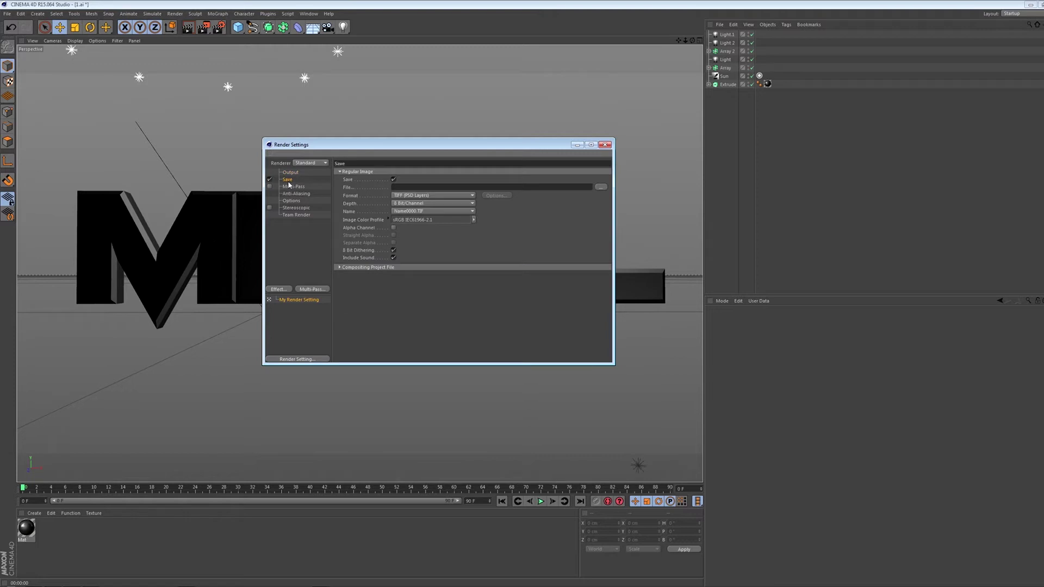
left_click(418, 197)
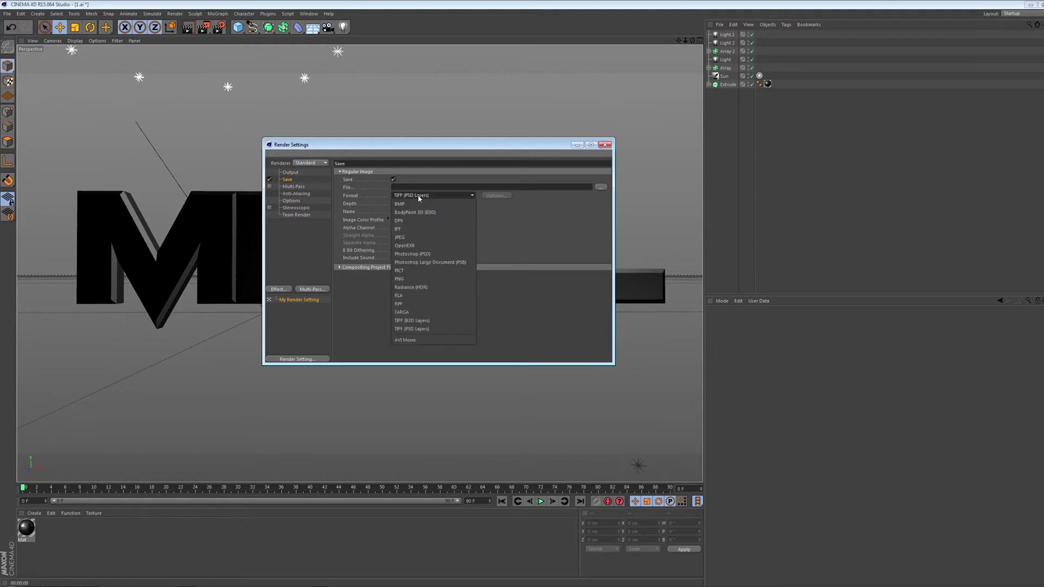
left_click(417, 279)
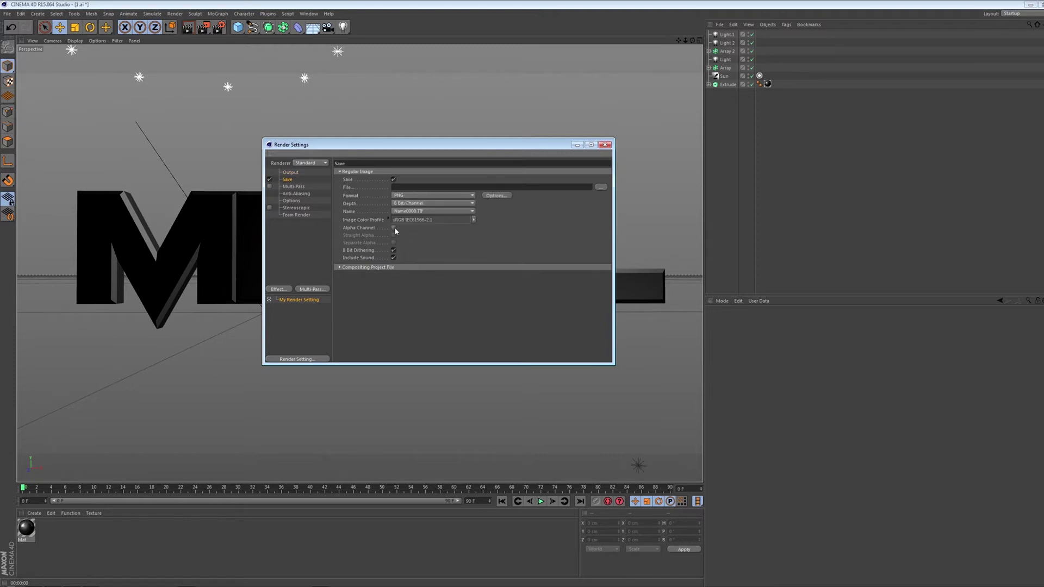
left_click(393, 228)
left_click_drag(482, 187, 393, 187)
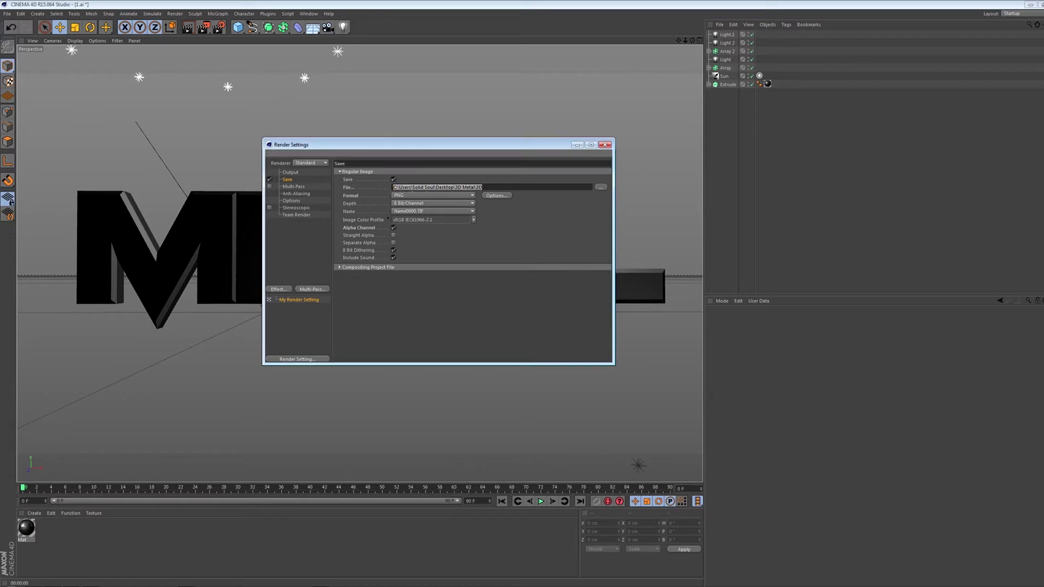
left_click(492, 188)
left_click(604, 144)
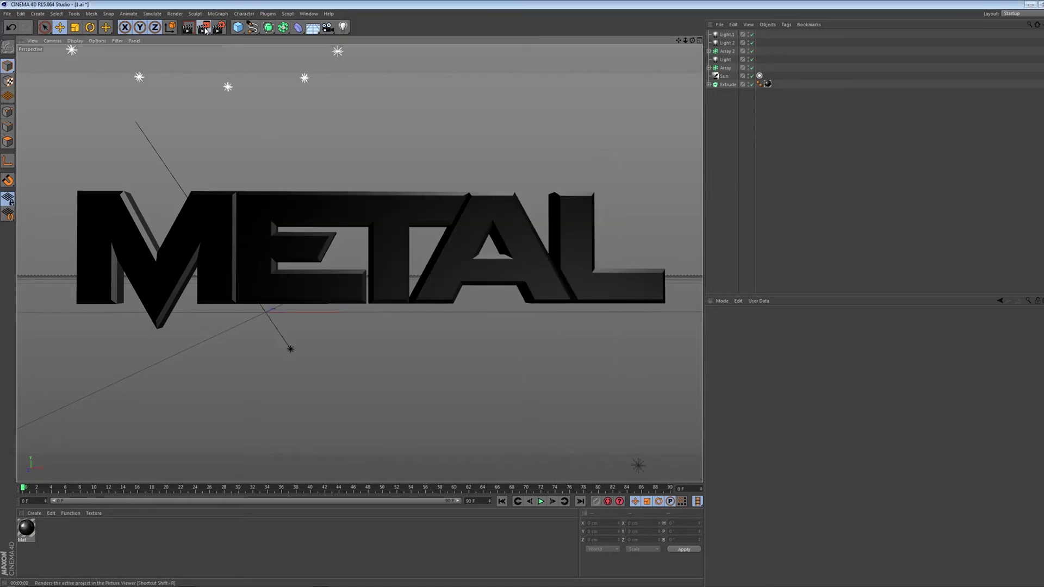
Render the METAL text to the Picture Viewer, then set the Extrude depth to 1 cm
left_click(204, 28)
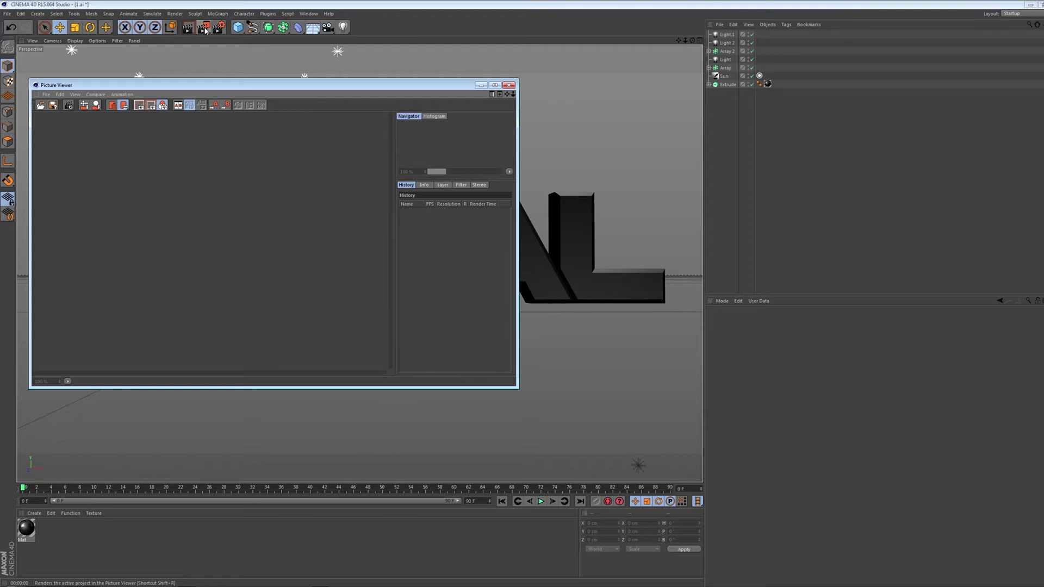
left_click(508, 86)
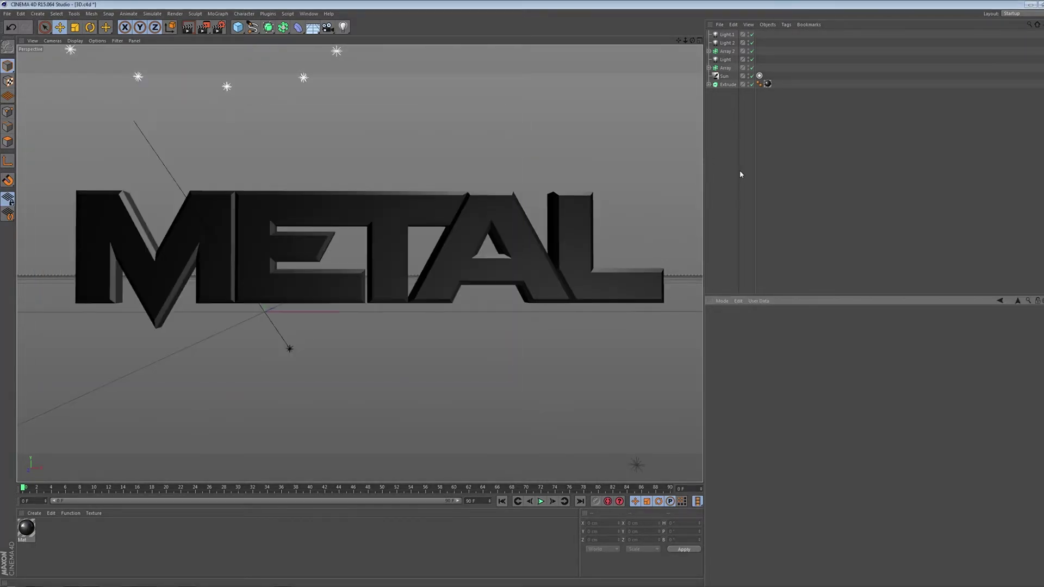
left_click(727, 84)
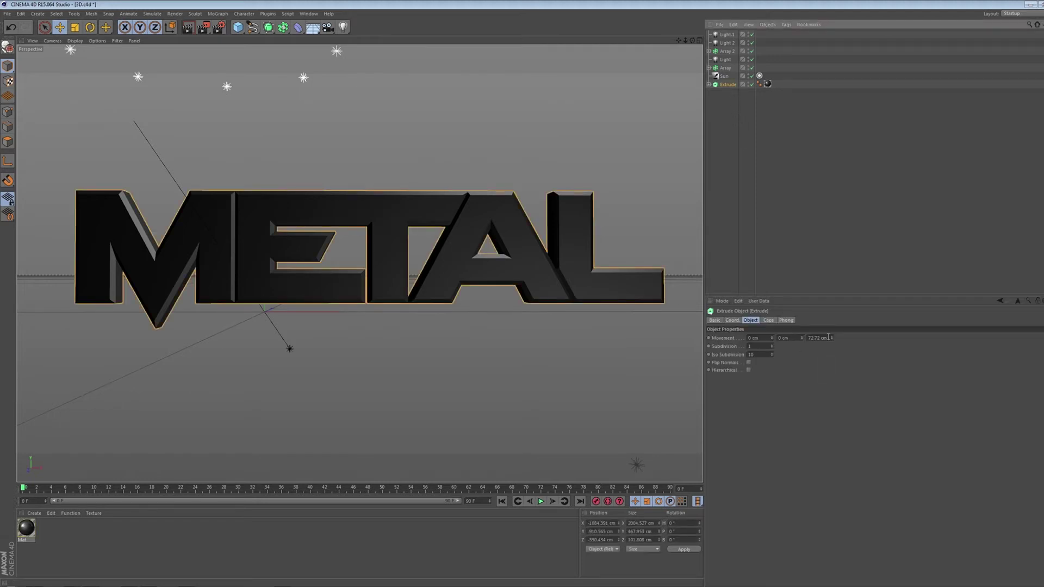
left_click_drag(828, 337, 801, 339)
type("1")
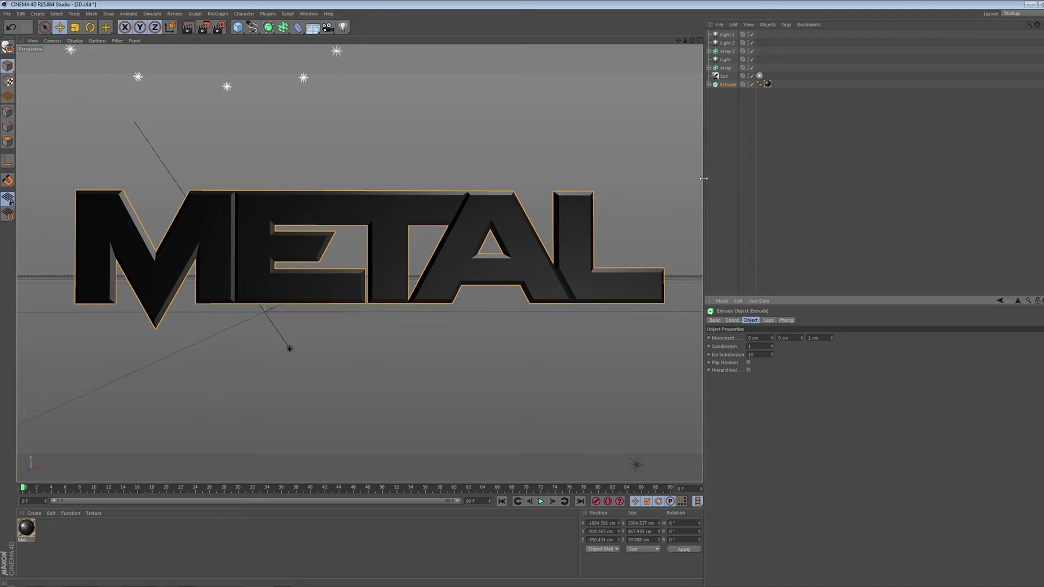
left_click(175, 13)
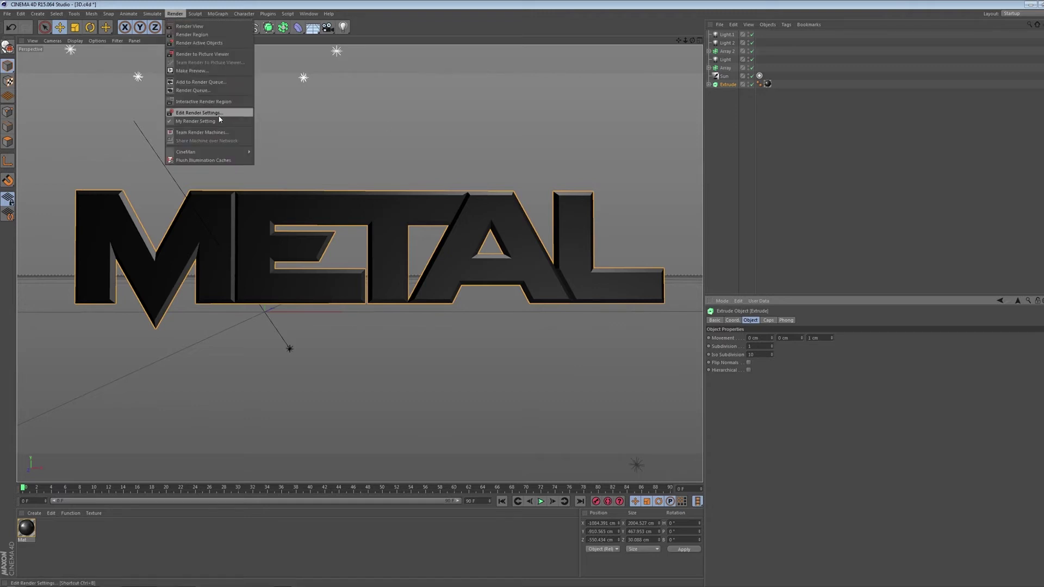
Change the render output file name and render the thin-edged METAL text as 3DB
left_click(219, 115)
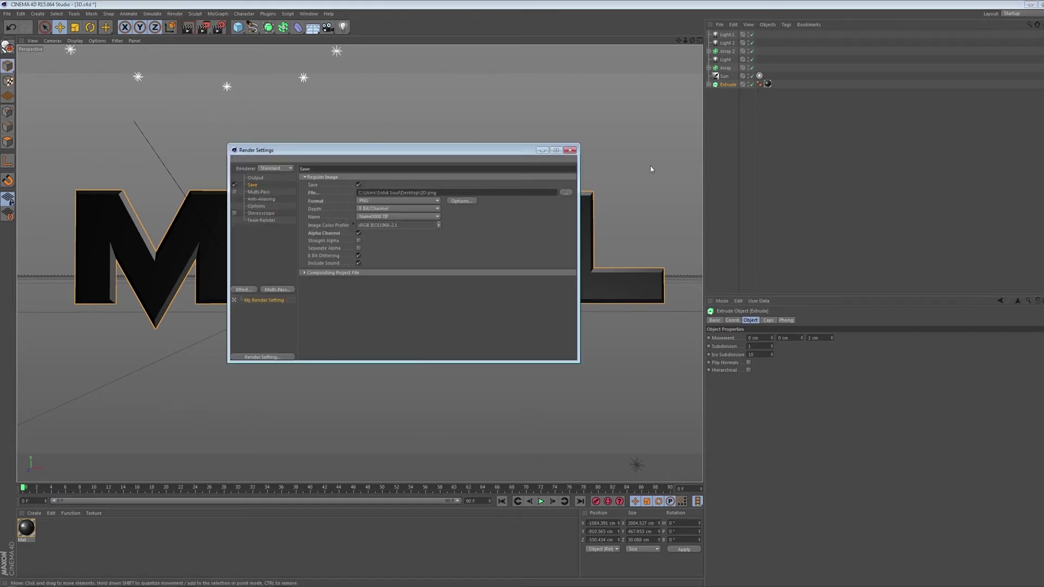
left_click(568, 193)
left_click(570, 150)
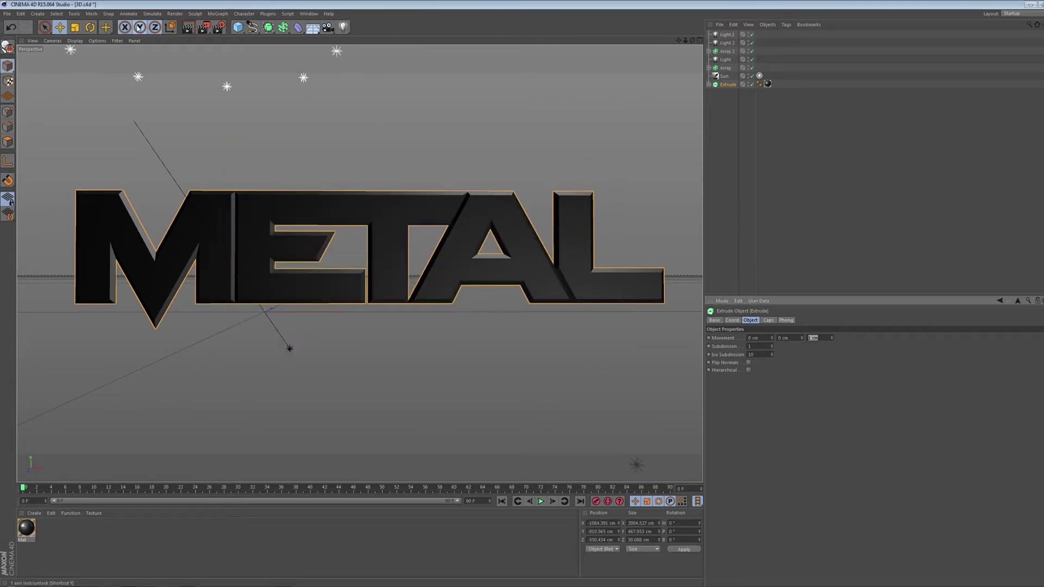
left_click(203, 27)
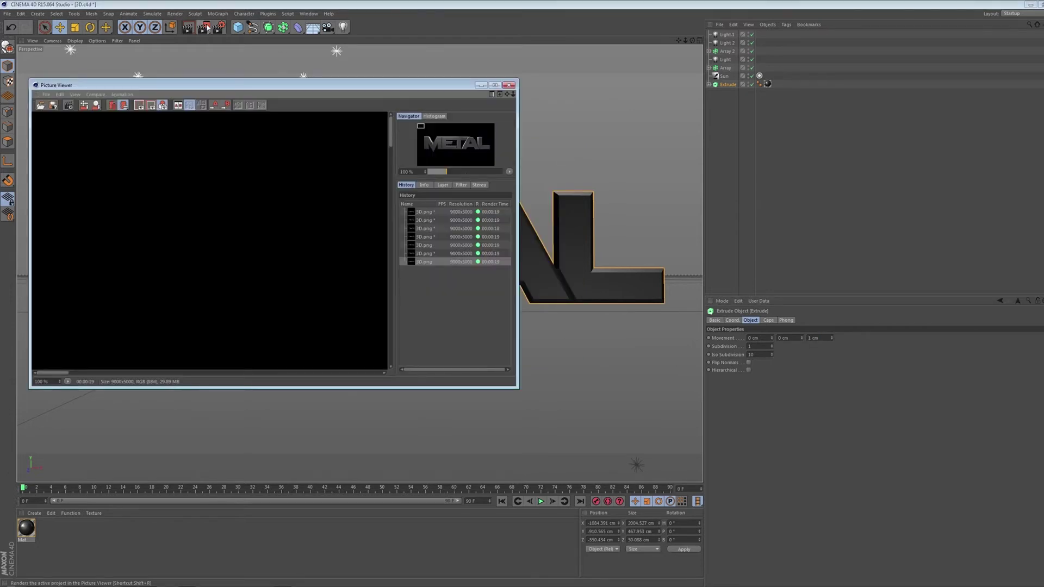
left_click(206, 27)
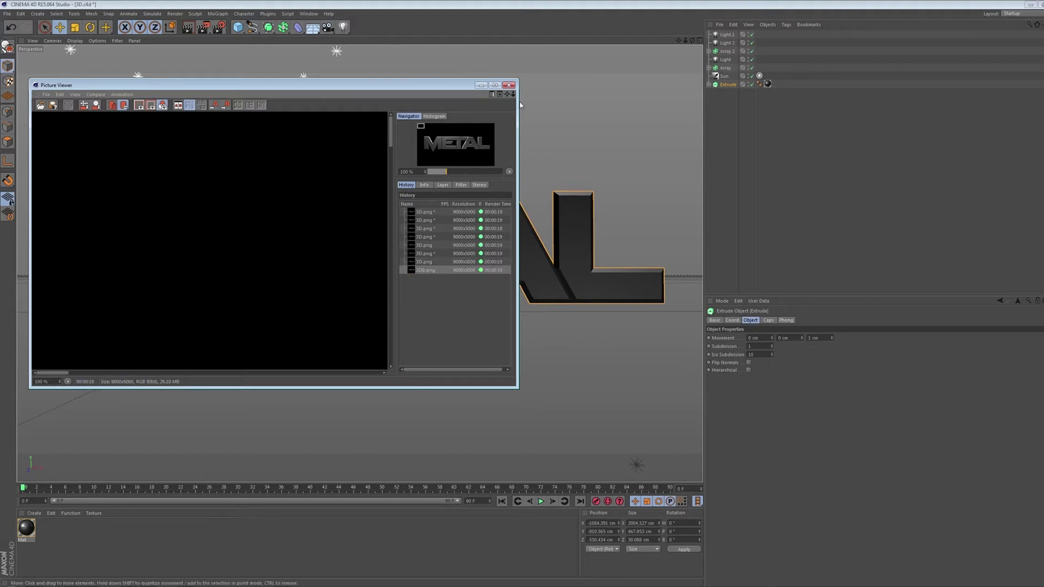
left_click(508, 86)
Flatten the METAL text by setting the Extrude Movement Z to 0 cm
key("Return")
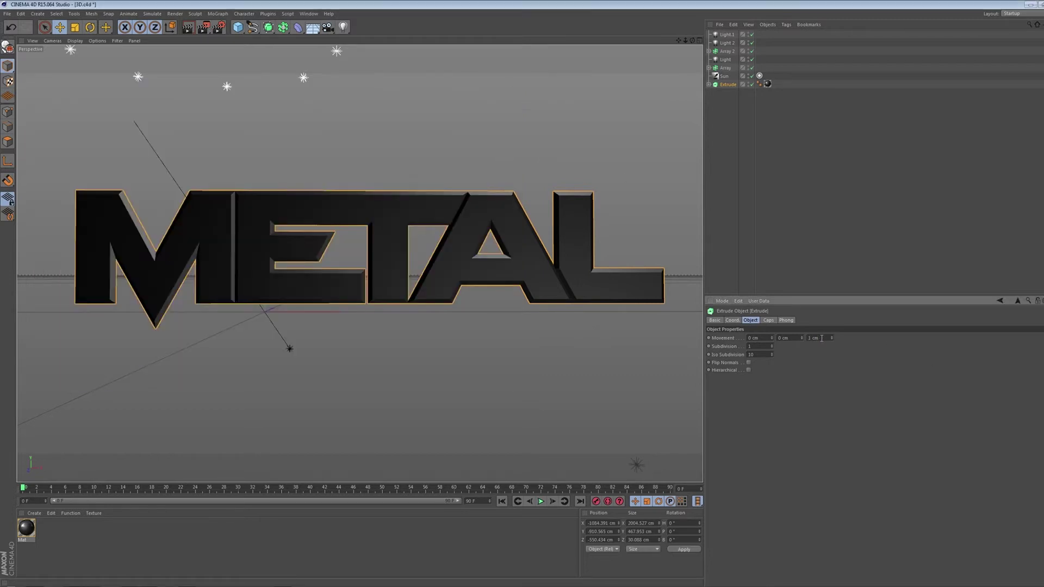
double_click(813, 338)
type("0")
key("Return")
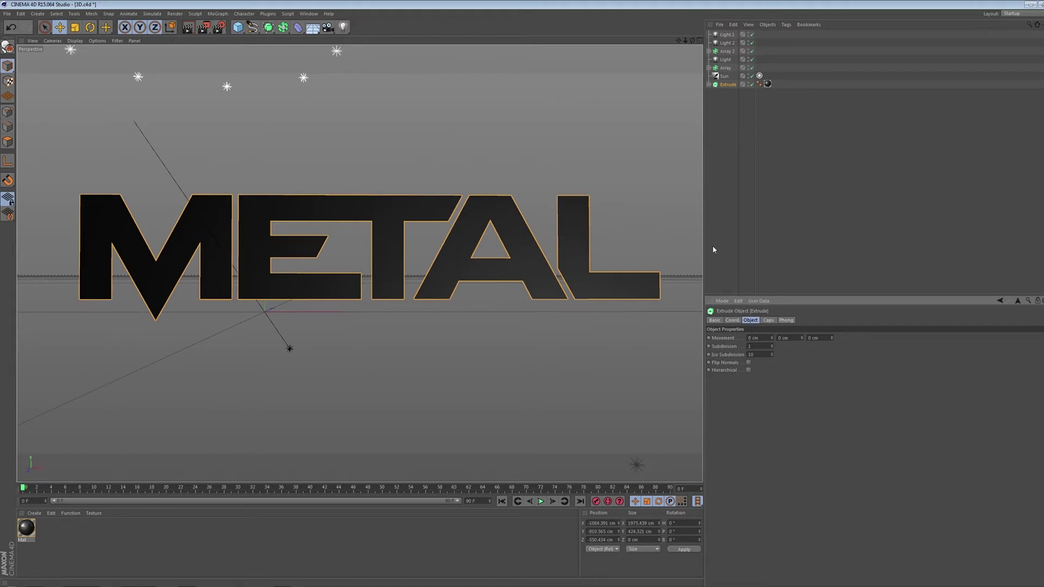
Rename the render output from 2DB to 2D and render the flat METAL text
left_click(175, 13)
left_click(199, 112)
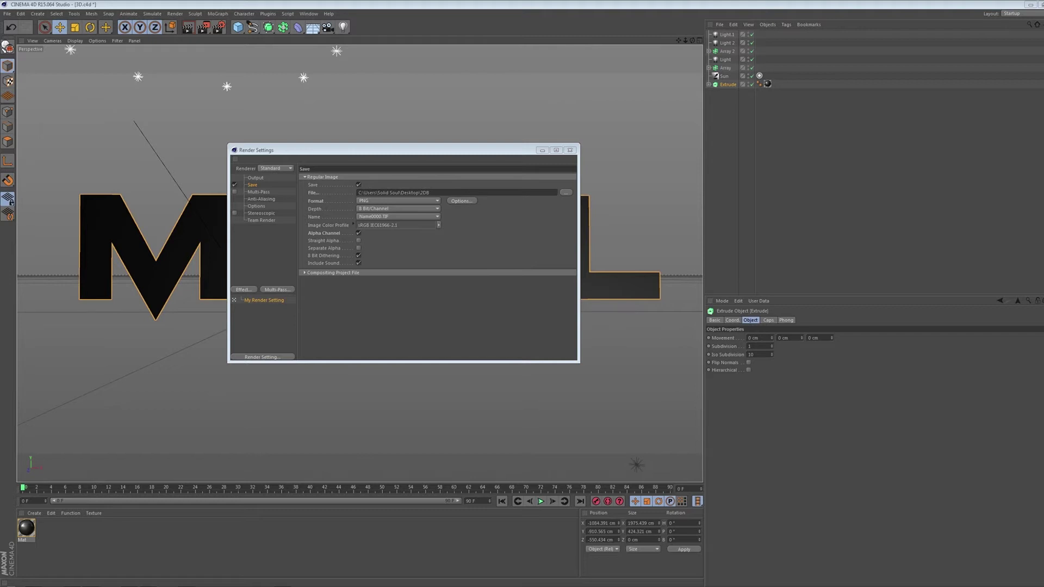
key("BackSpace")
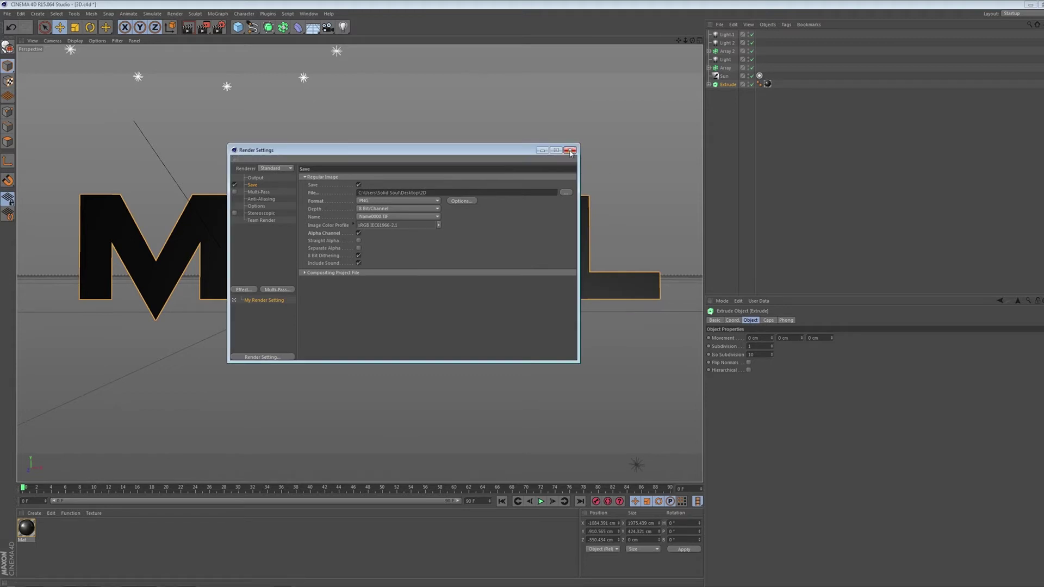
left_click(570, 151)
left_click(206, 28)
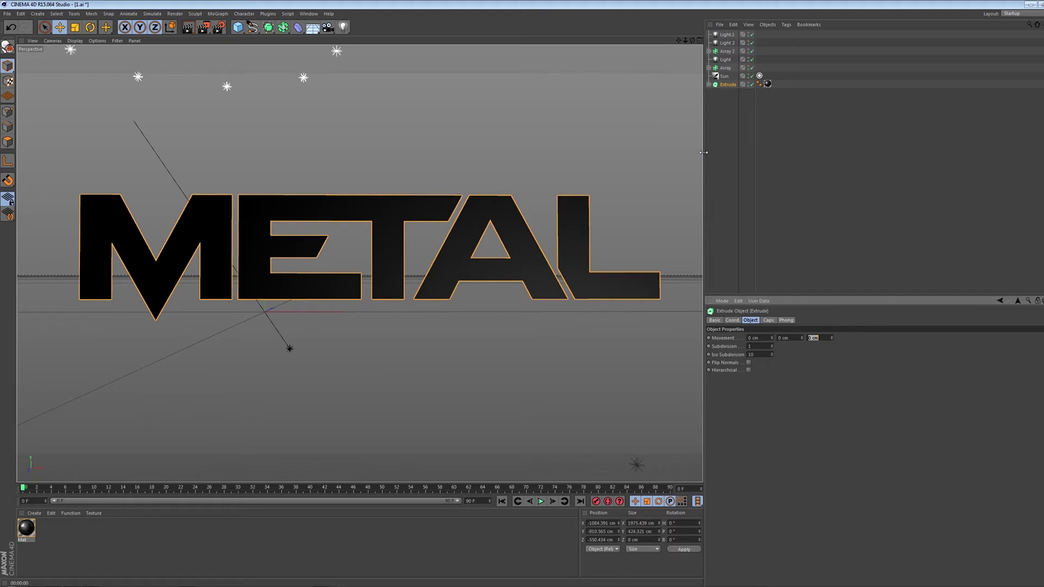
Undo the flattening so the Extrude depth returns to 72.72 cm
key("ctrl+z")
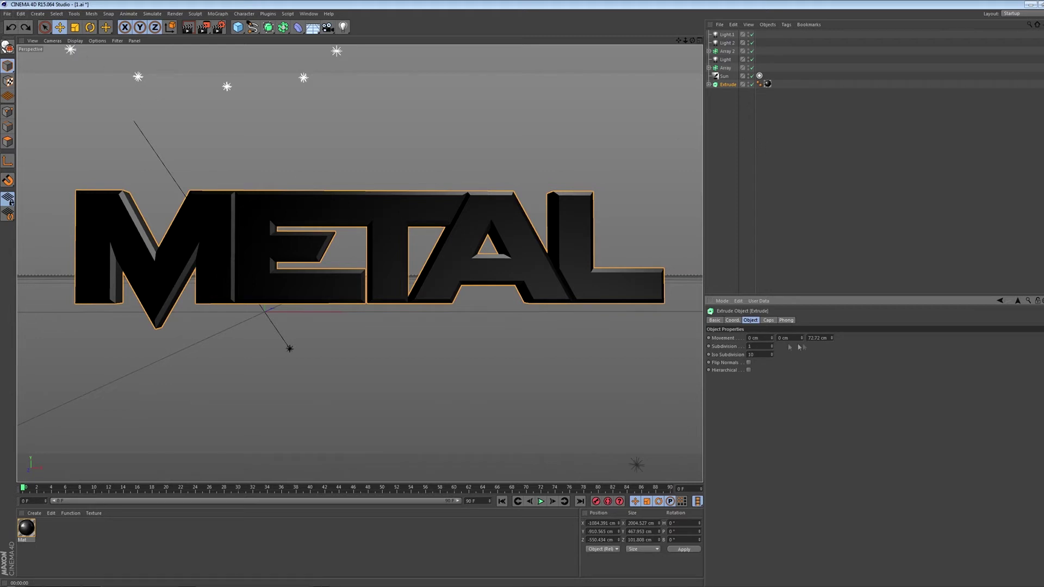
left_click_drag(826, 338, 809, 339)
key("Return")
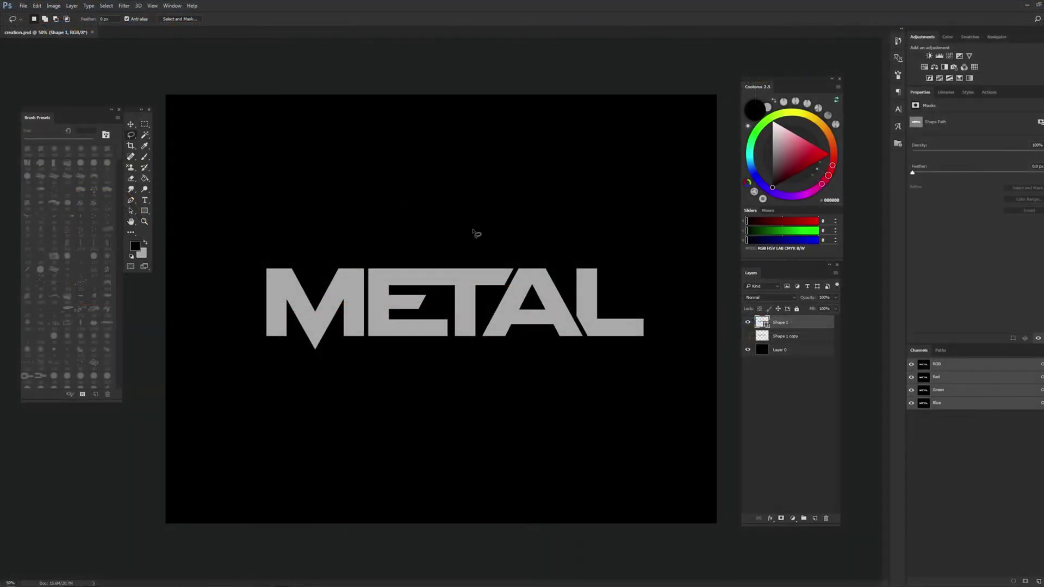
Rotate and reset the canvas view, pick the Lasso tool, and open then dismiss the File menu
key("r")
left_click_drag(627, 230, 636, 245)
key("Escape")
left_click(144, 124)
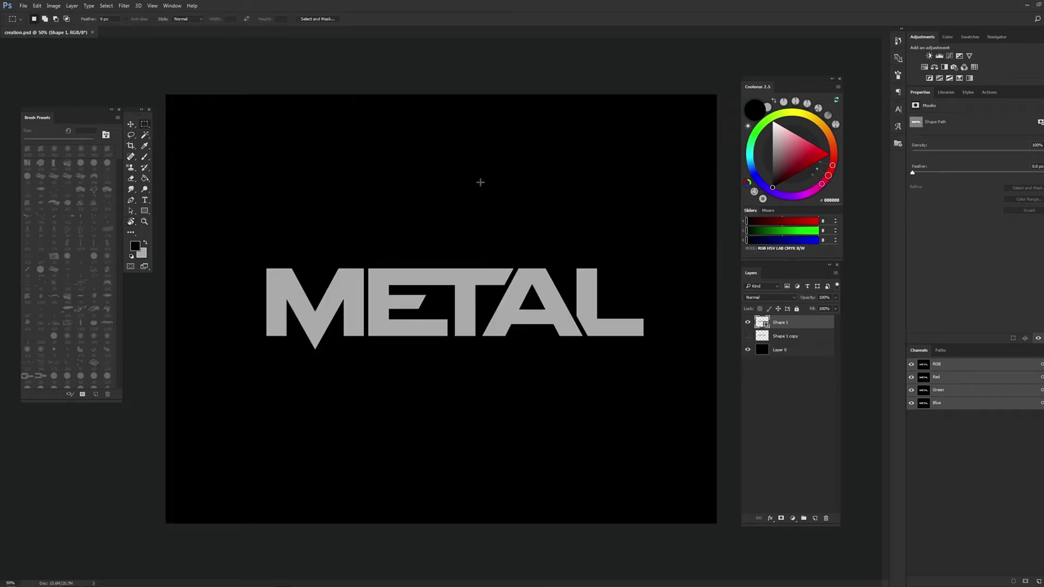
left_click(131, 136)
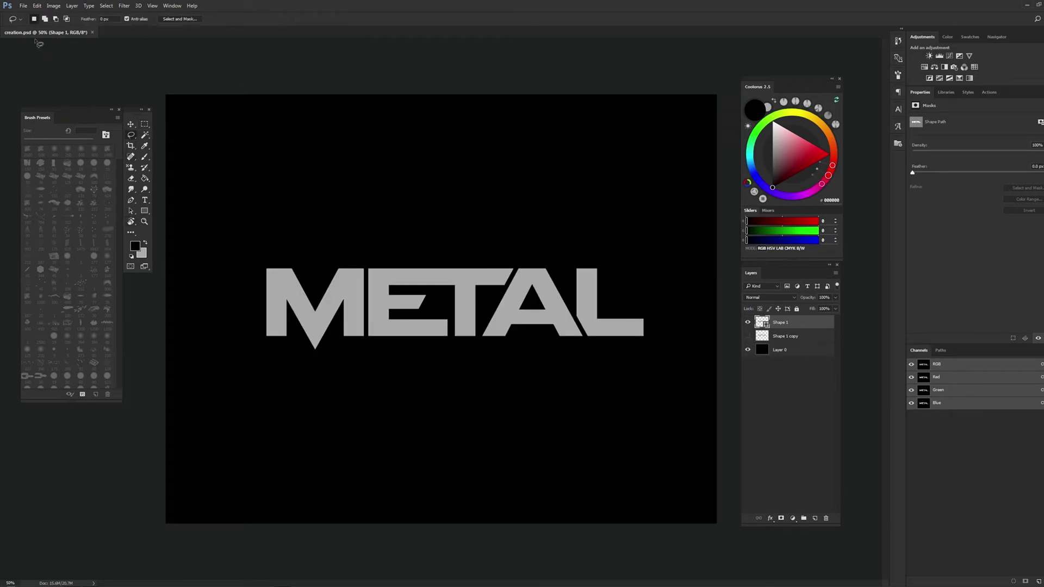
left_click(24, 8)
left_click(354, 210)
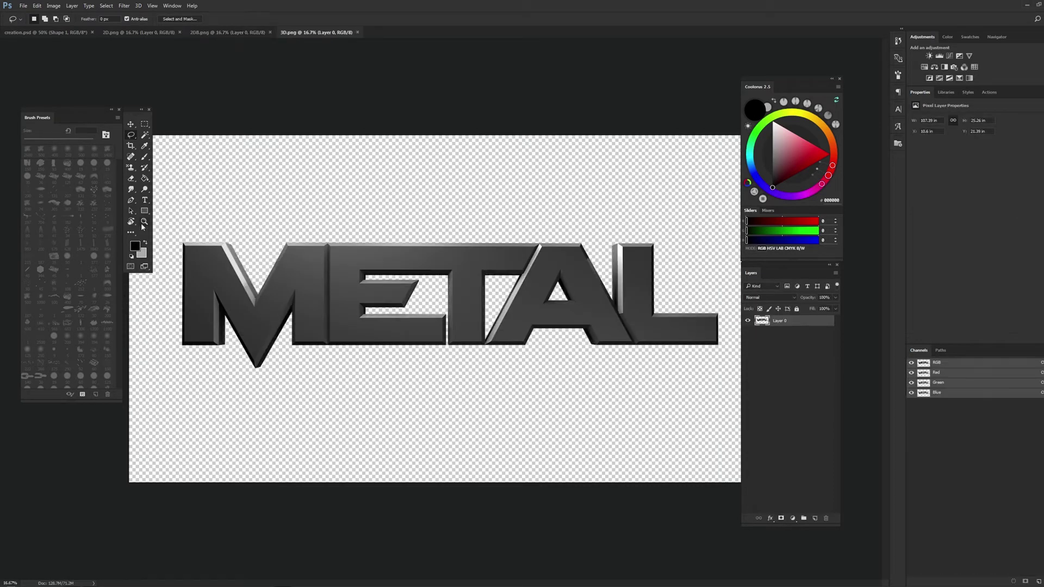
Dismiss the no-pixels warning, review the image tabs, and close 2DB.png and 2D.png
left_click_drag(706, 218, 632, 360)
left_click(519, 218)
left_click(226, 34)
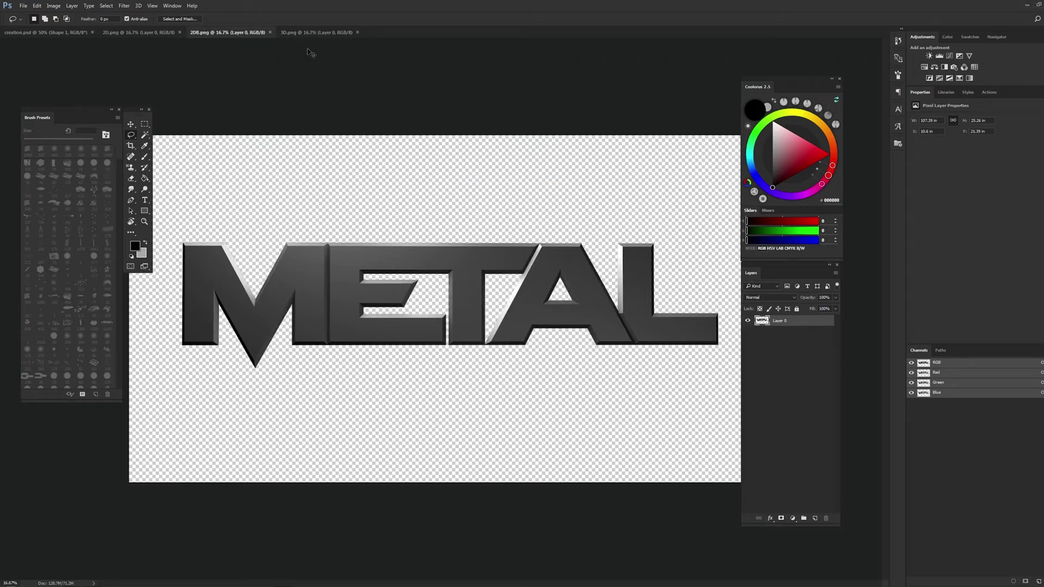
left_click(318, 34)
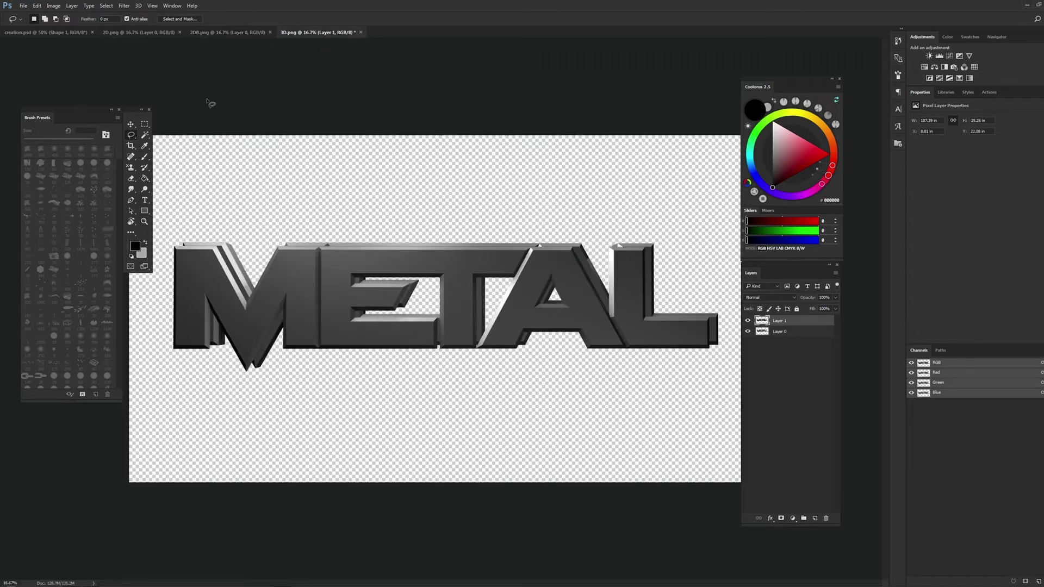
left_click(174, 34)
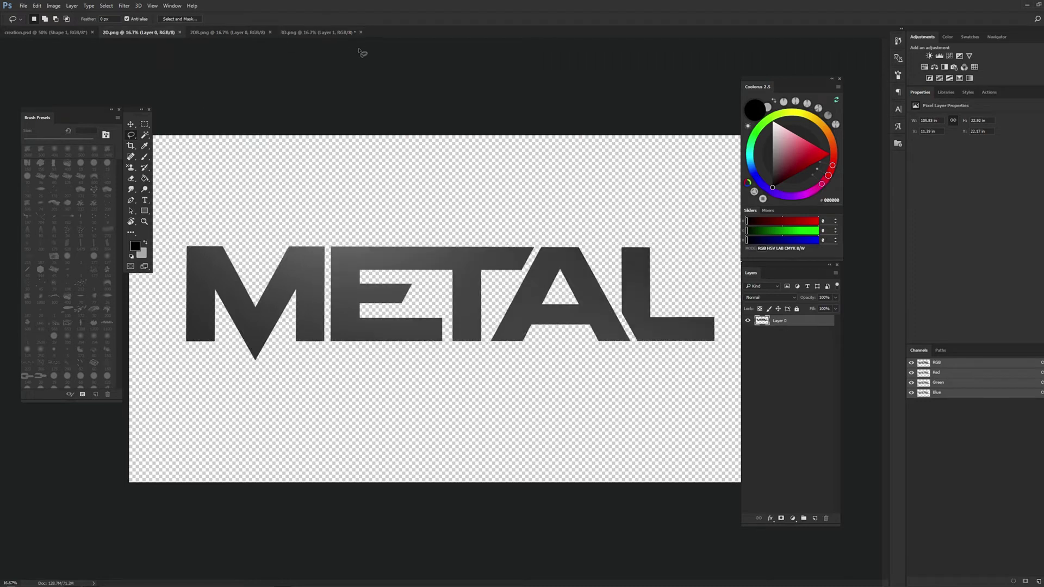
left_click(326, 31)
left_click(269, 32)
left_click(180, 32)
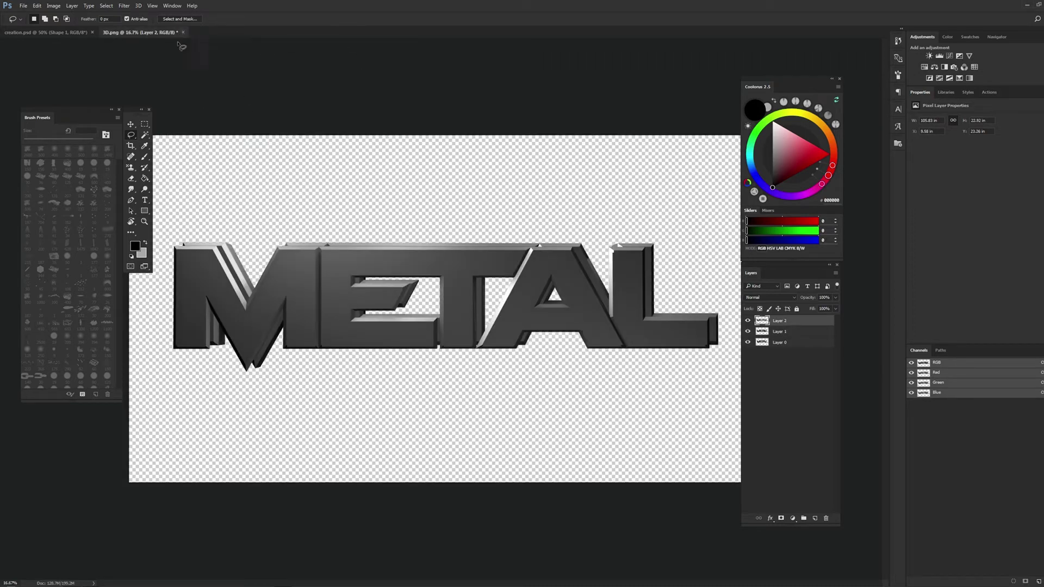
Add a new layer at the bottom of the 3D.png stack and fill it black
left_click(788, 342)
key("g")
key("ctrl+shift+n")
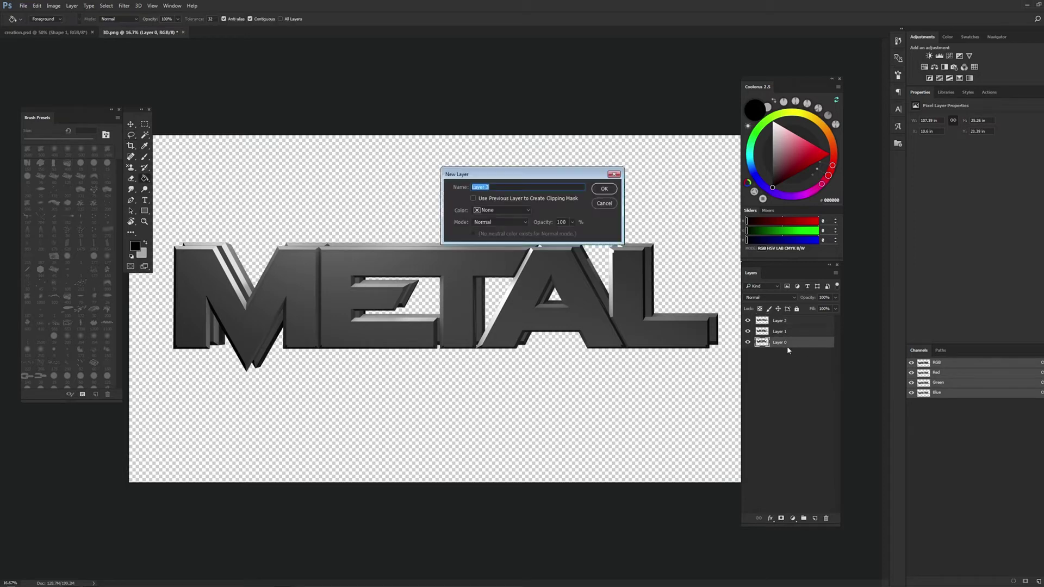
left_click(604, 189)
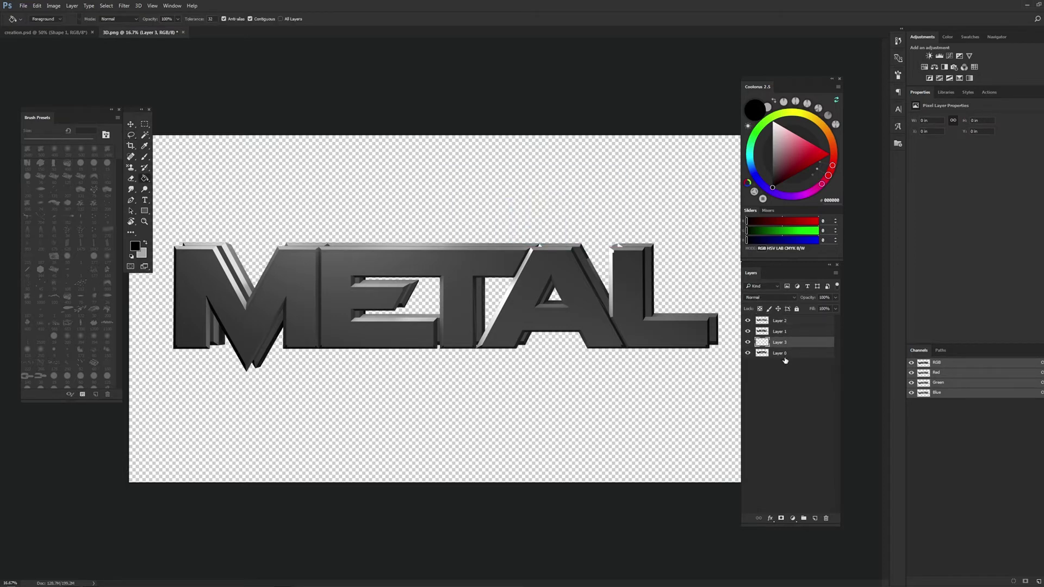
left_click_drag(783, 344, 787, 358)
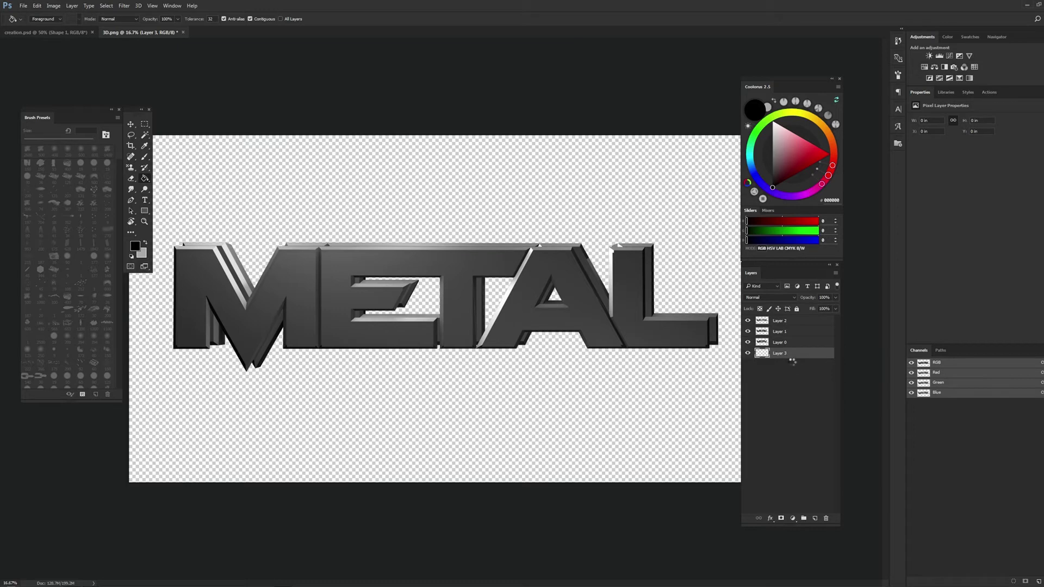
key("alt+BackSpace")
double_click(783, 353)
type("BG")
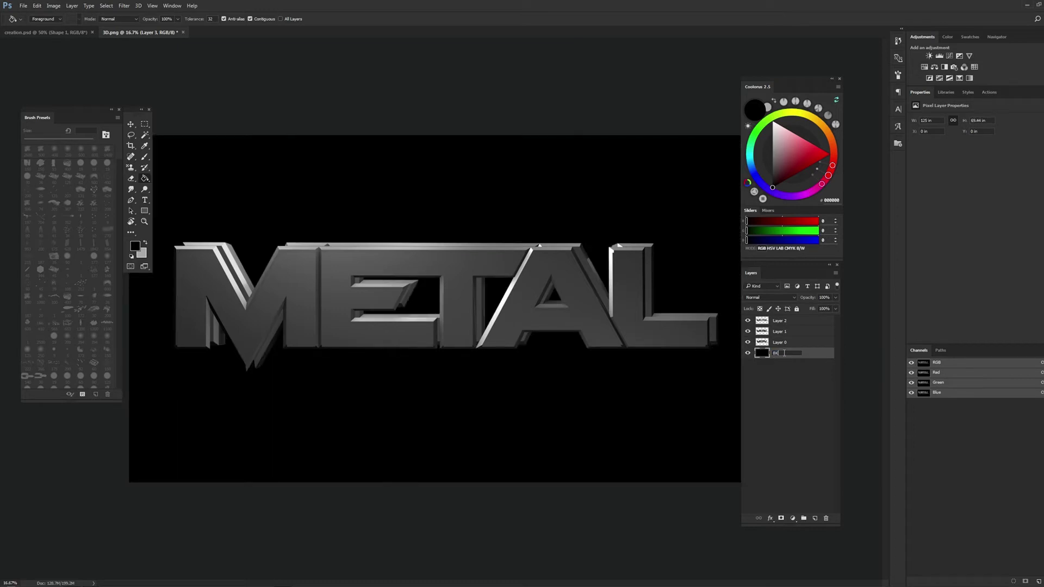
Name the layers BK, 3D, 2DB and 2D from bottom to top
key("Return")
key("m")
key("z")
double_click(779, 343)
type("3D")
key("Return")
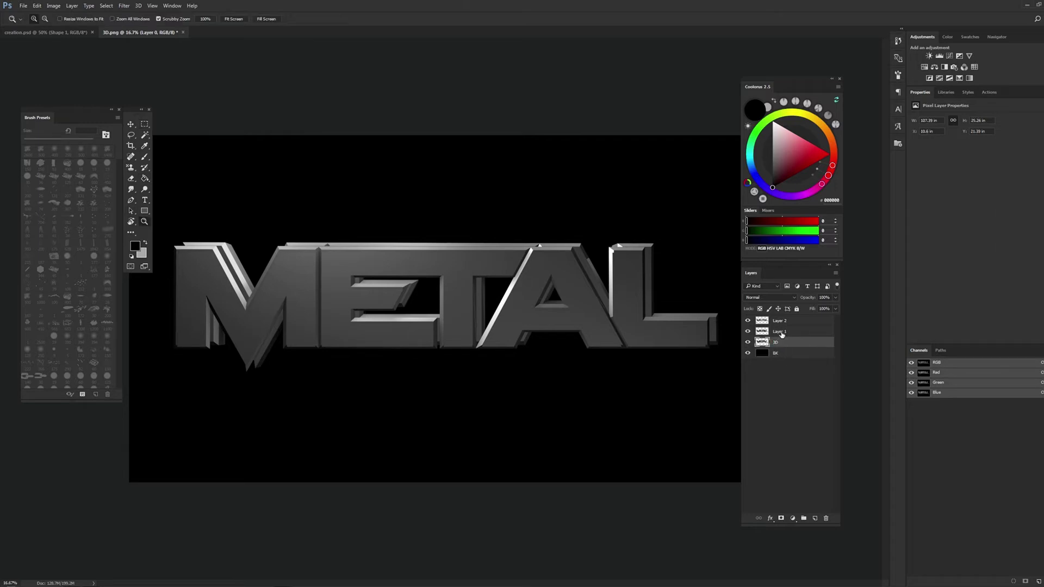
double_click(779, 331)
type("2DB")
key("Return")
double_click(779, 321)
type("2D")
key("Return")
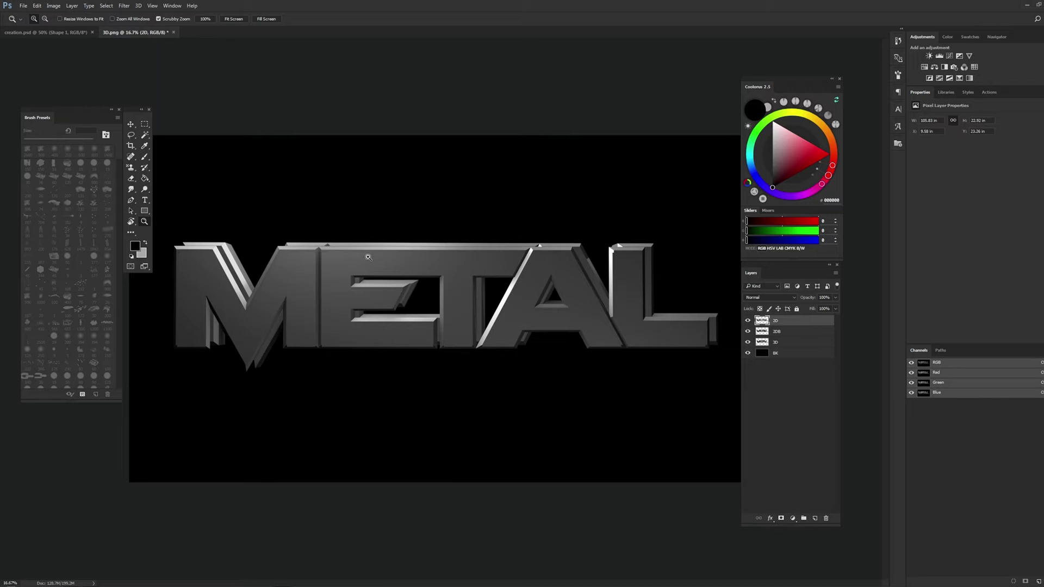
Hide the 2D layer and drag the 2DB layer into alignment with the 3D render
left_click(748, 321)
left_click(783, 332)
left_click(131, 124)
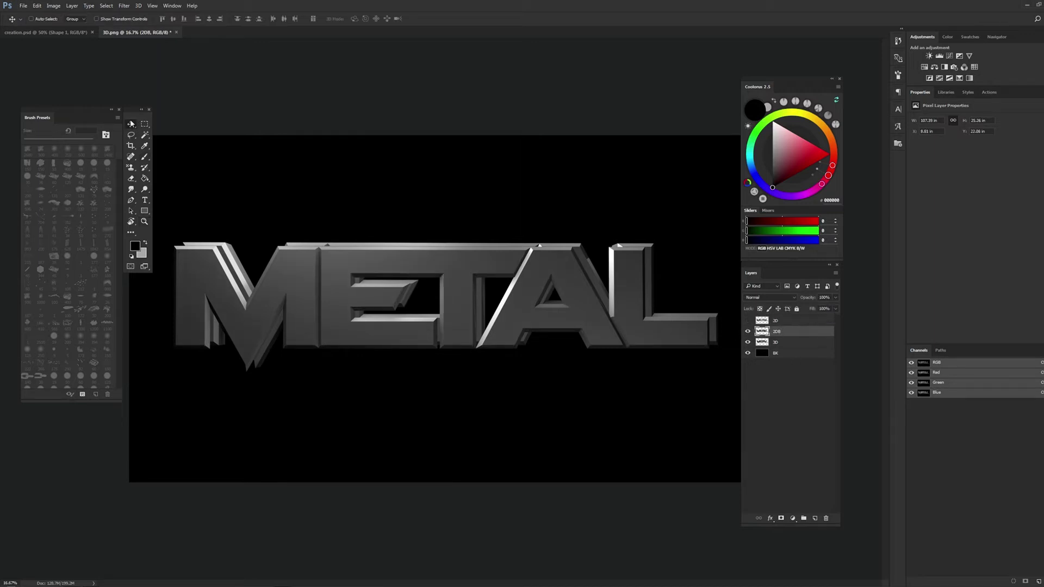
left_click_drag(245, 275, 253, 272)
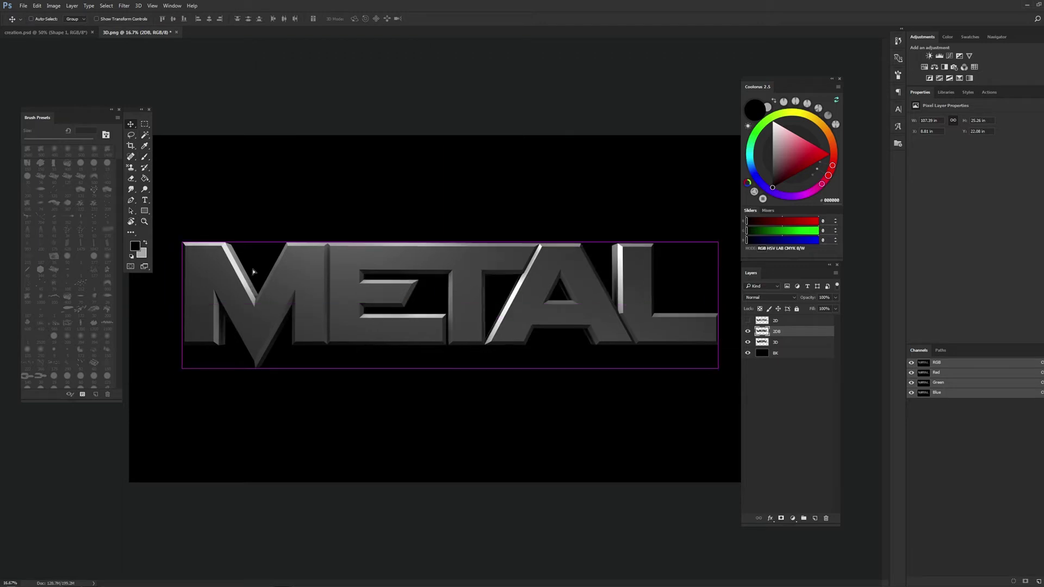
mouse_move(422, 290)
left_mouse_down()
mouse_move(432, 315)
mouse_move(447, 307)
left_mouse_up()
left_click(788, 321)
left_click(747, 320)
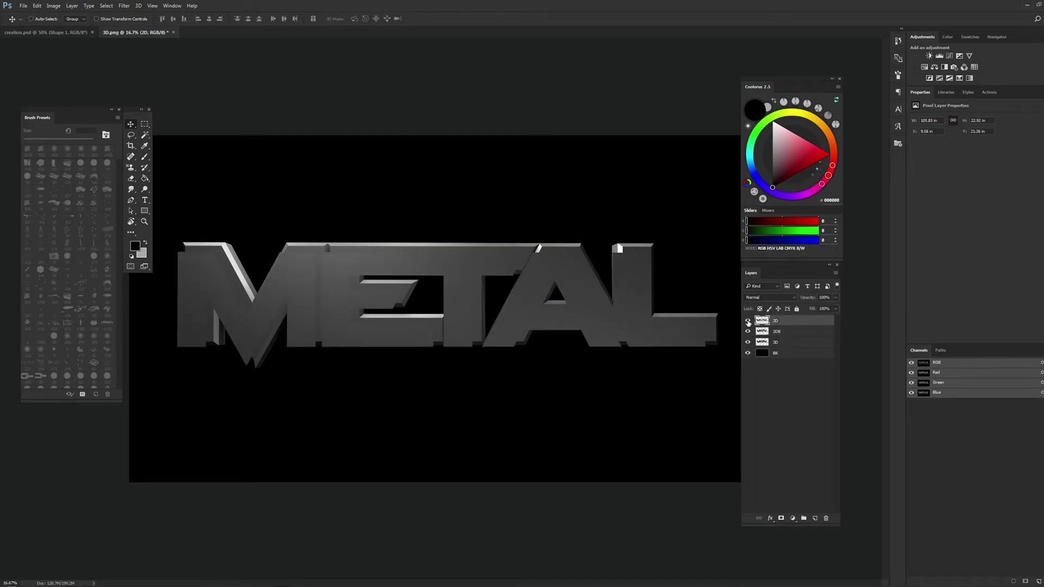
Zoom in on the M and nudge the 2D layer with arrow keys to match its edge
left_click(144, 222)
left_click_drag(159, 284, 312, 299)
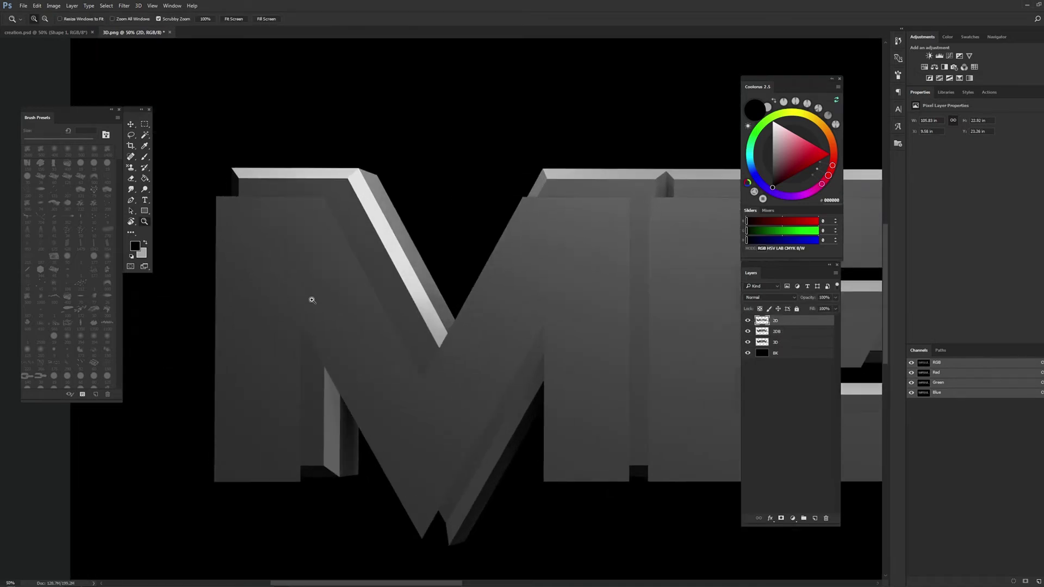
left_click_drag(222, 181, 279, 186)
key("v")
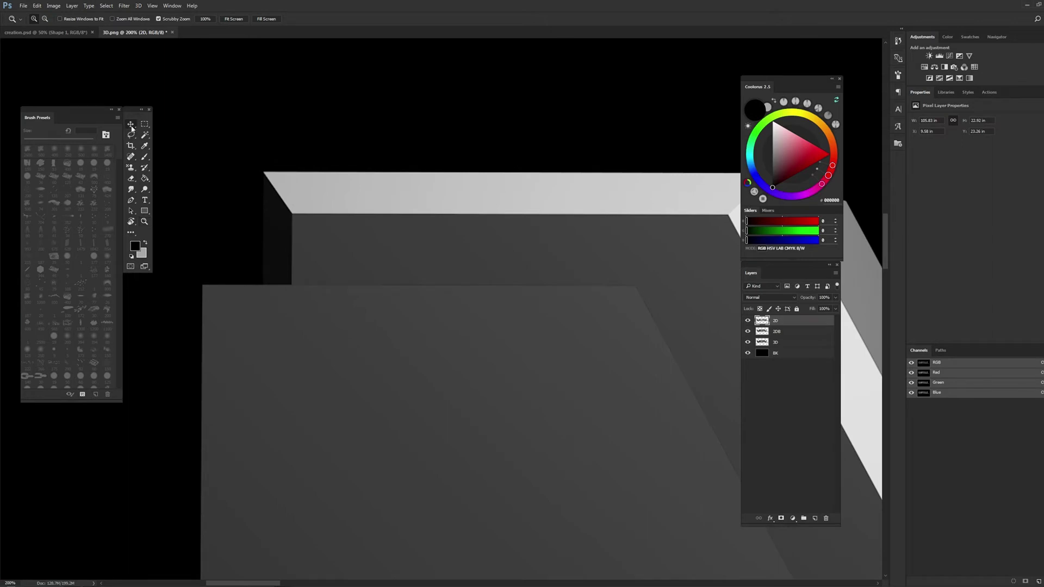
key("shift+Right")
key("shift+Right")
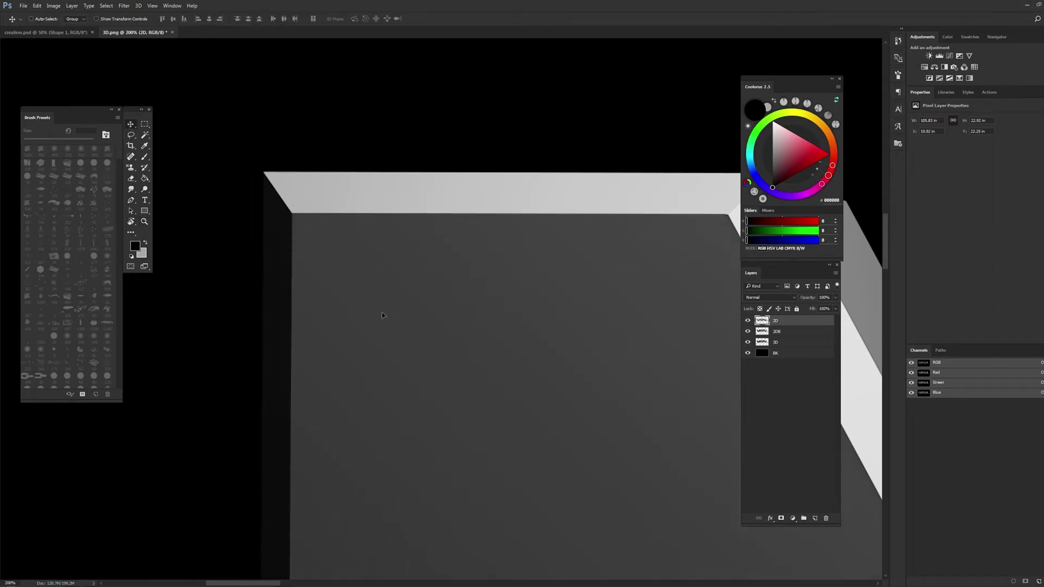
key("Left")
key("Down")
key("Right")
Stretch the 2D layer's right edge to line up with the end of the L
key("z")
right_click(496, 268)
left_click(517, 275)
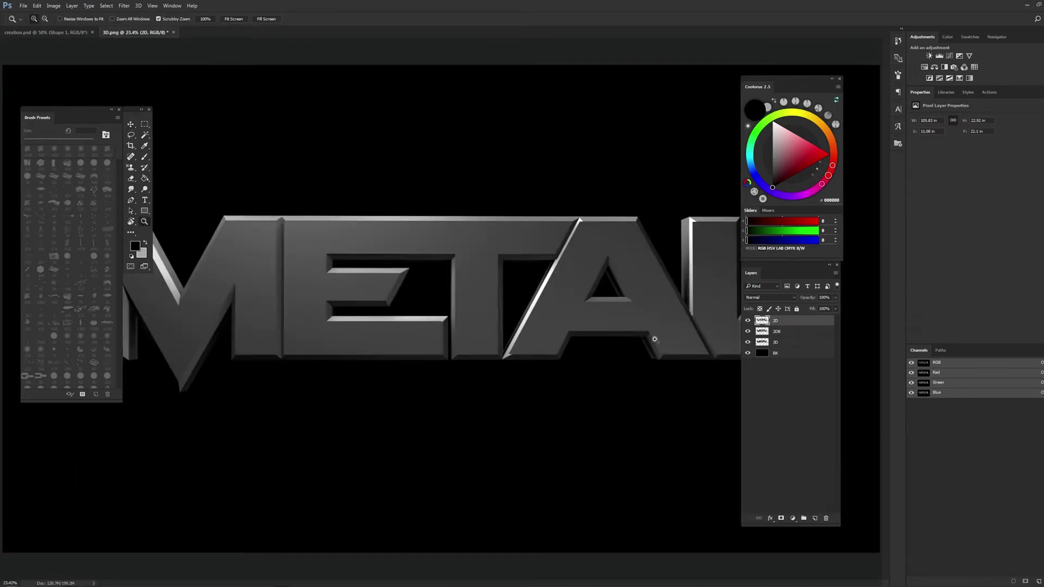
left_click(673, 301)
left_click_drag(696, 321, 323, 322)
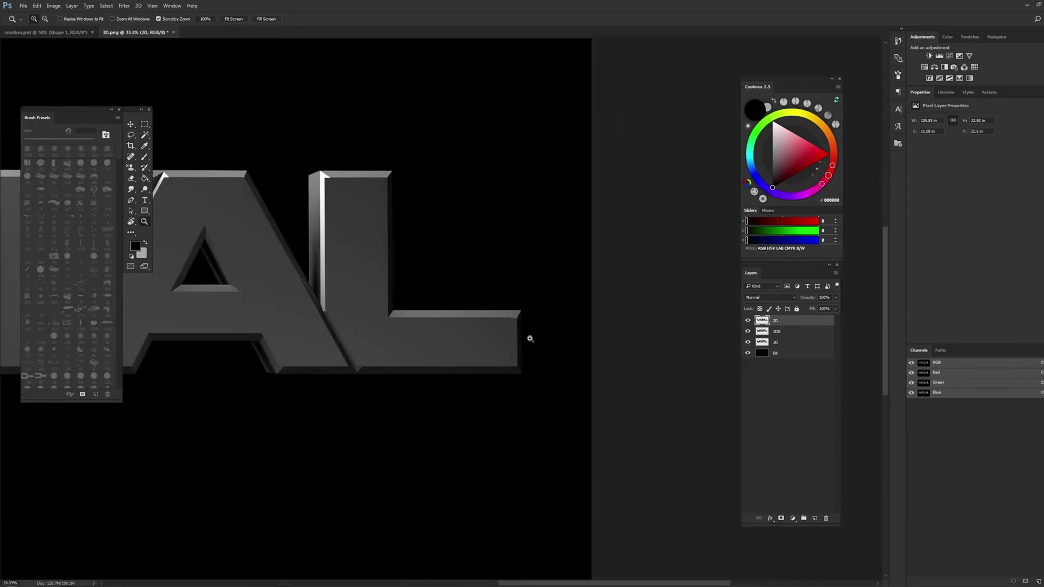
left_click(530, 339)
left_click(526, 335)
key("ctrl+t")
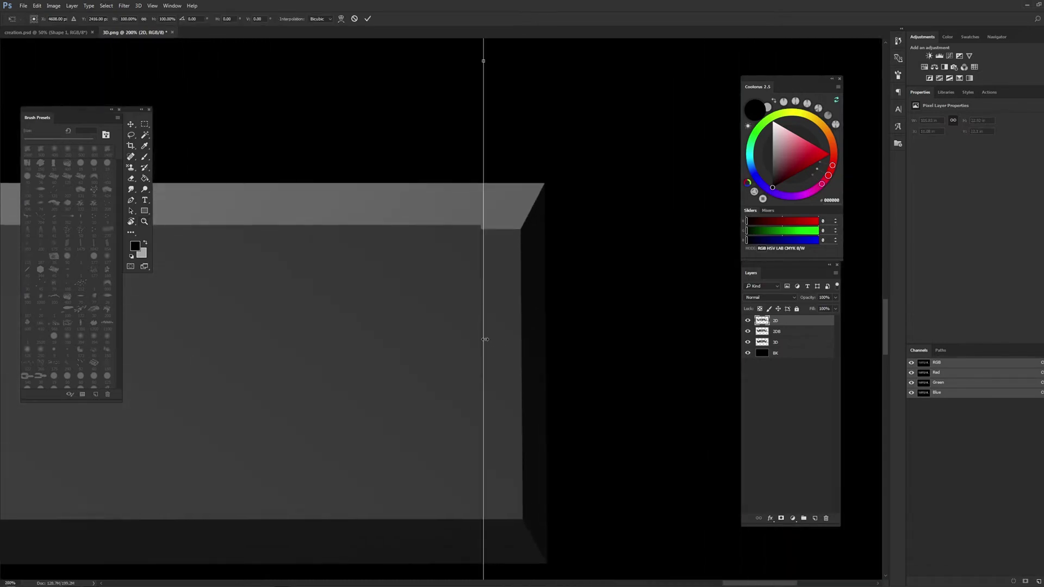
left_click_drag(484, 338, 521, 341)
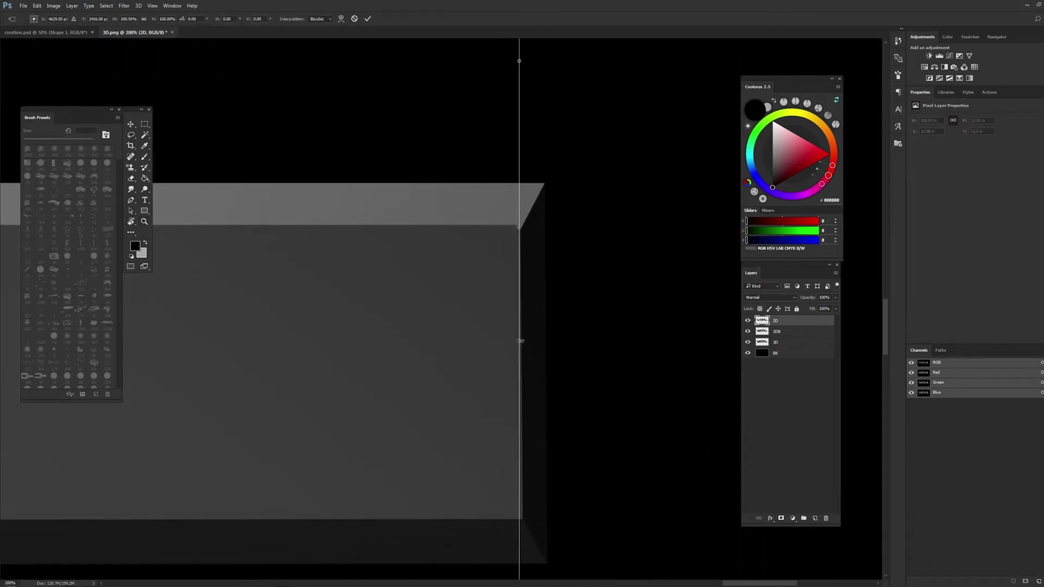
key("Return")
key("z")
key("ctrl+t")
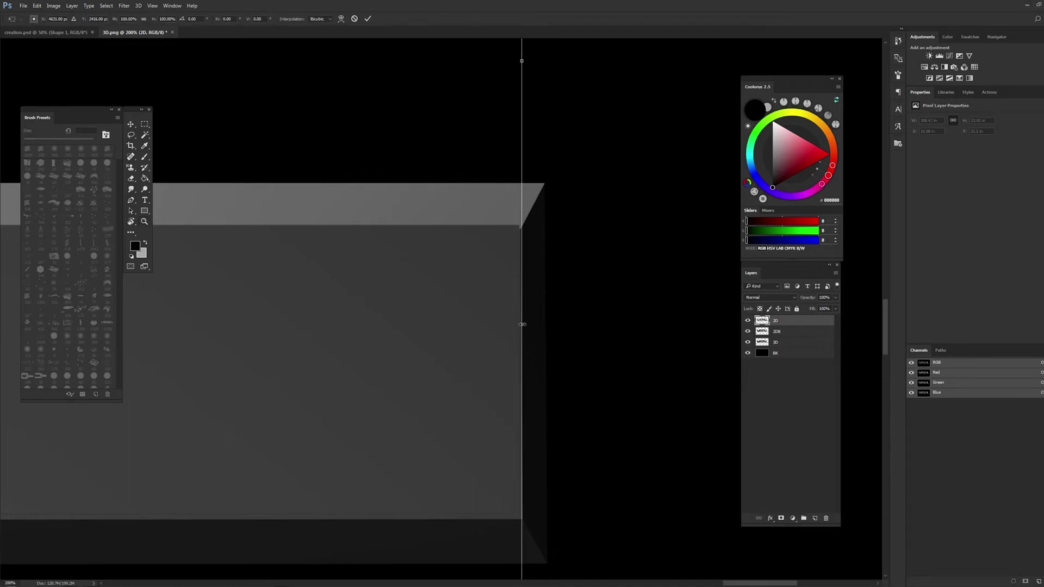
left_click_drag(522, 324, 522, 325)
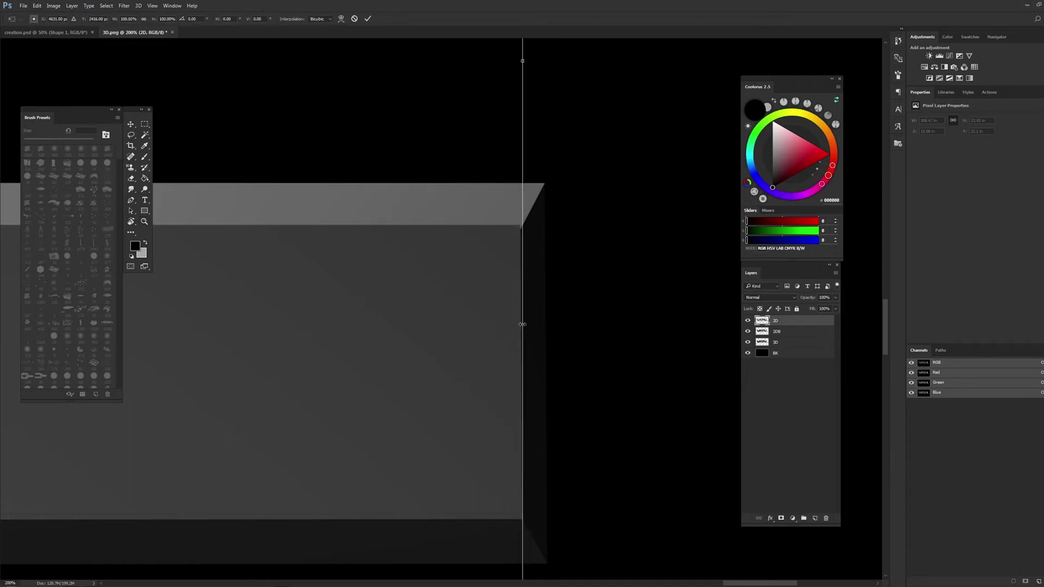
key("Return")
Adjust the 2D layer's bottom edge at the M, then marquee-select around the METAL text
right_click(492, 309)
left_click(508, 318)
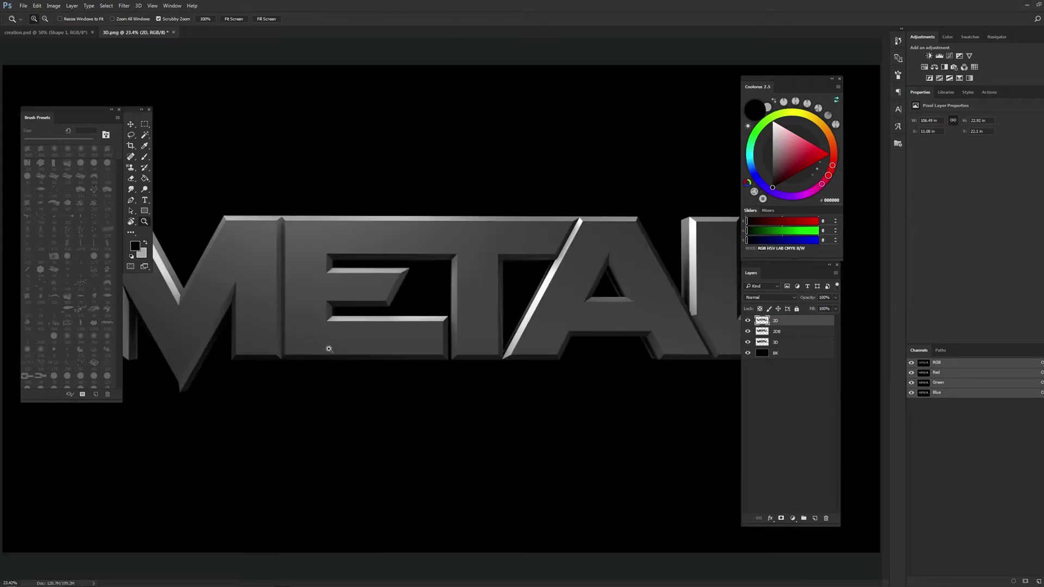
left_click(245, 365)
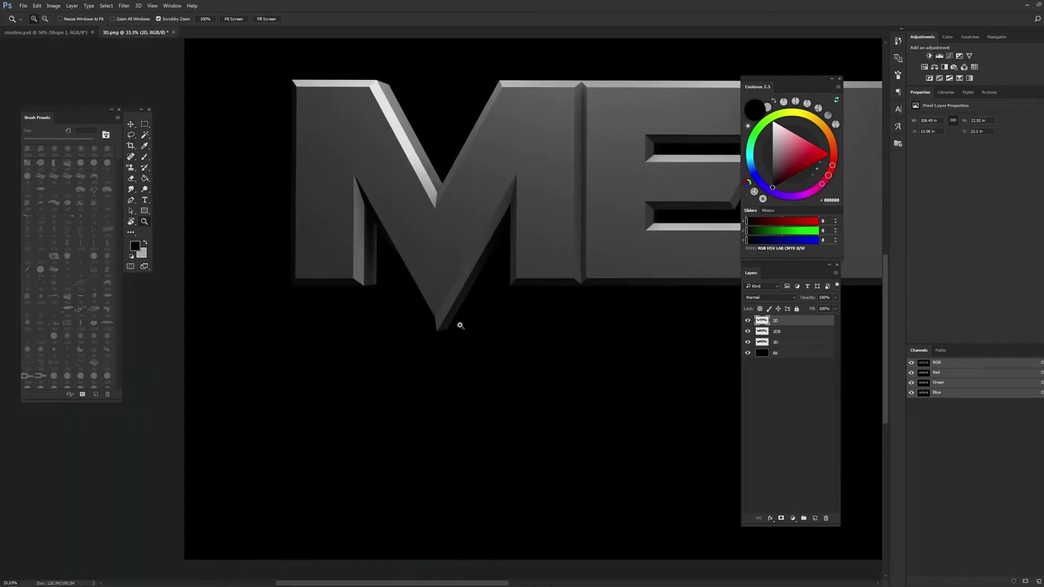
left_click_drag(433, 334, 444, 284)
key("ctrl+t")
key("Return")
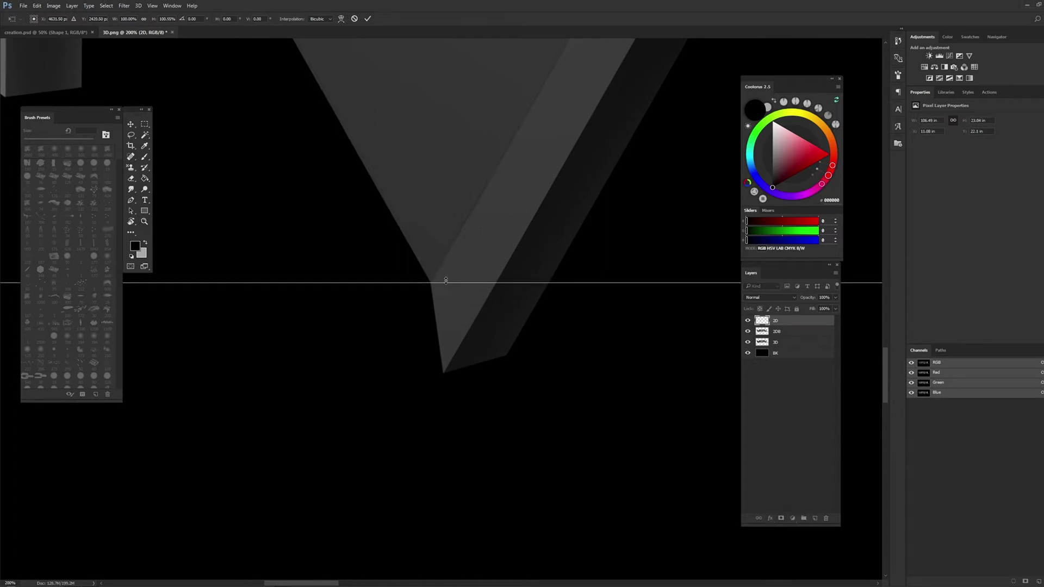
right_click(449, 261)
left_click(473, 265)
right_click(526, 264)
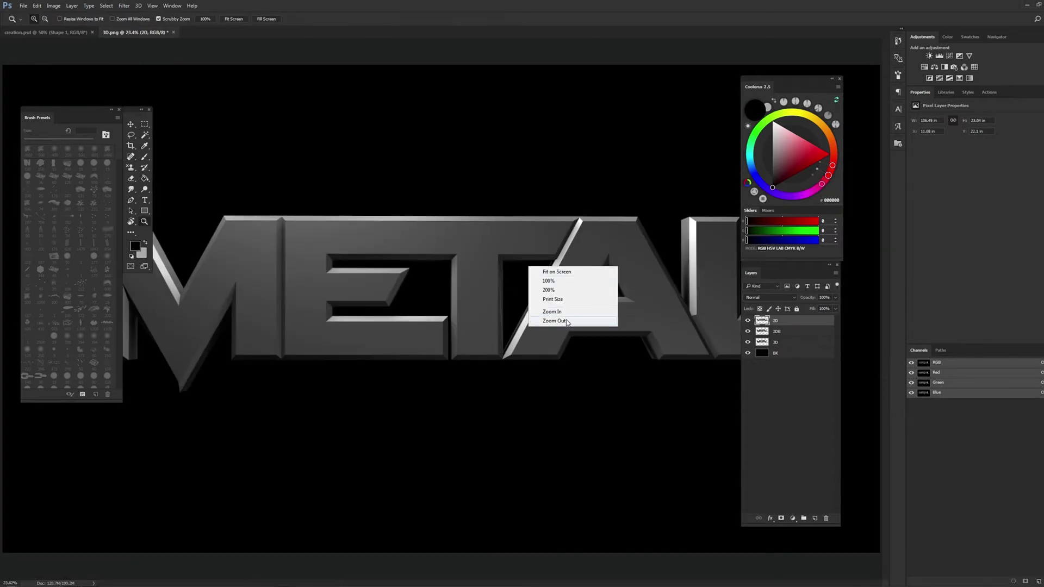
left_click(568, 322)
left_click(147, 126)
left_click_drag(733, 212, 148, 401)
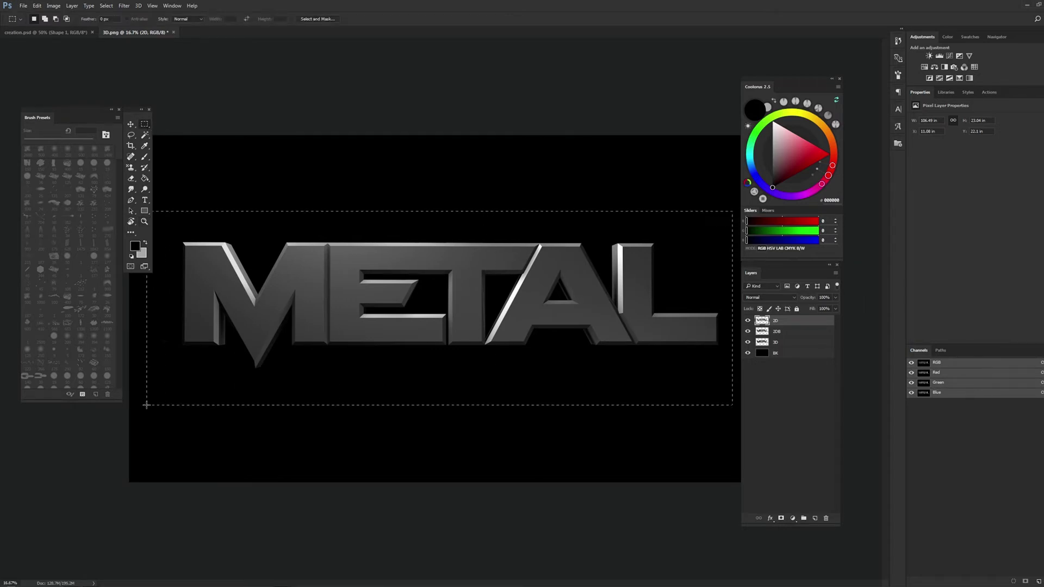
Compare the 2D layer, then Magic Wand the black background and the A's hole and invert to the letters
left_click(748, 322)
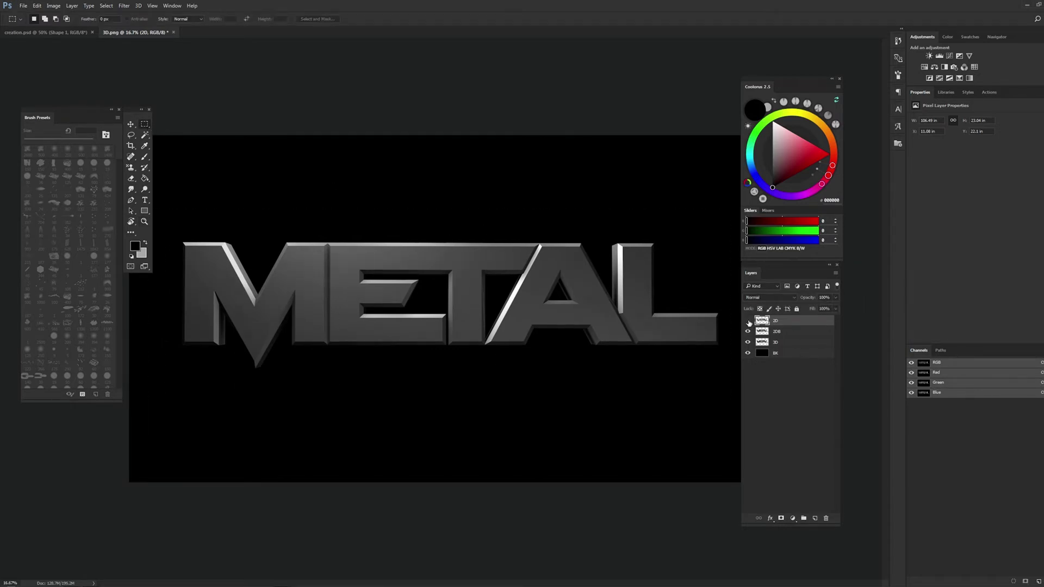
left_click(748, 322)
left_click(748, 322)
left_click(144, 135)
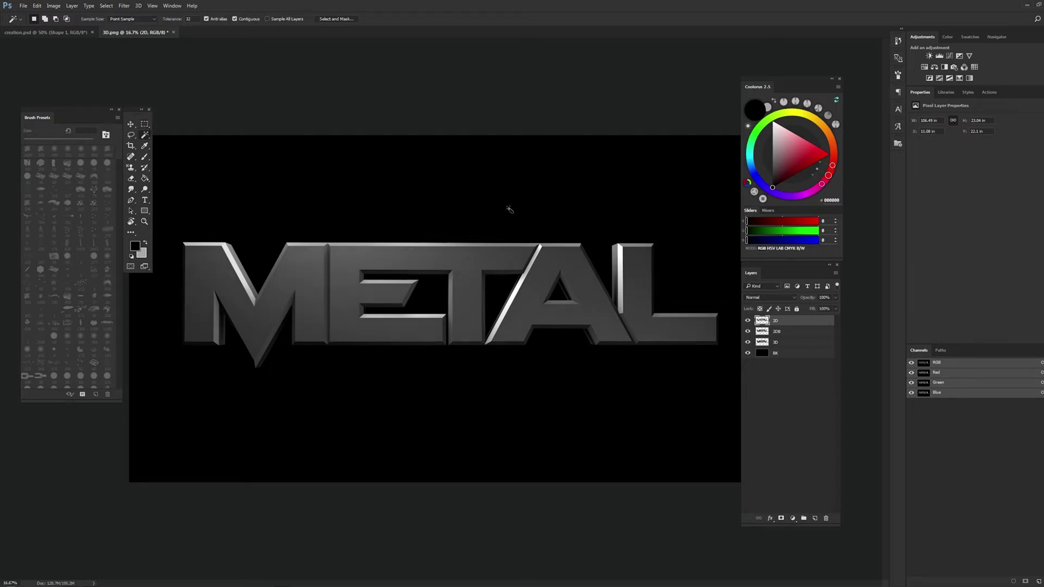
left_click(661, 269)
left_click(565, 302, "shift")
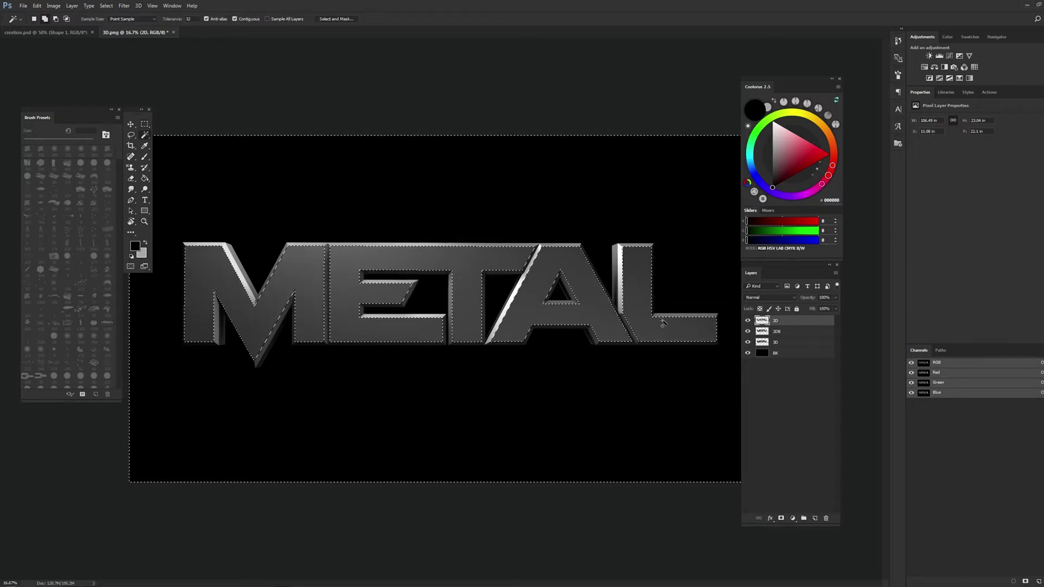
right_click(613, 284)
left_click(642, 417)
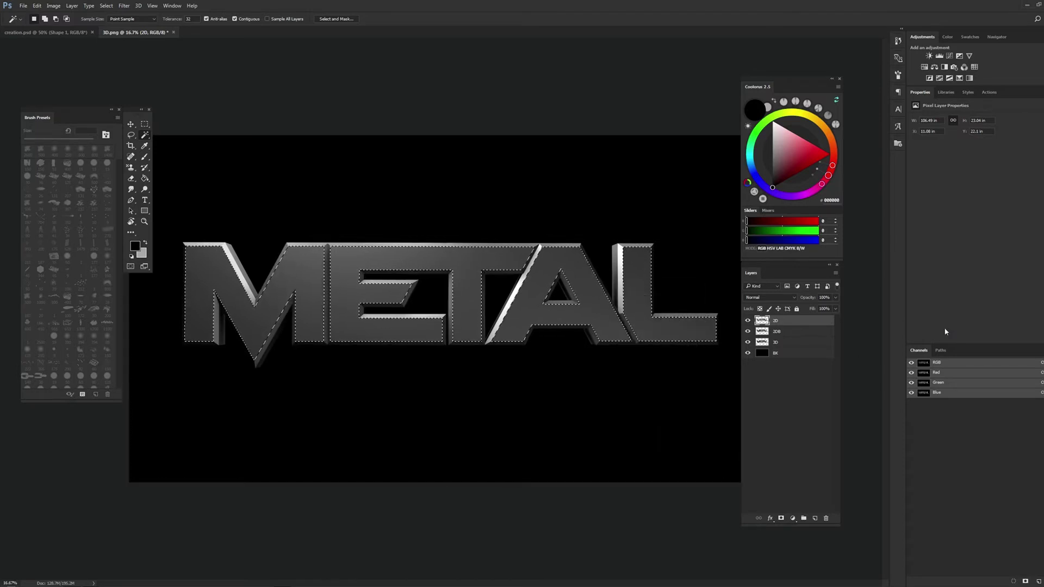
Copy the selected letter edges from the 3D layer to a new layer named 2D
left_click(762, 341)
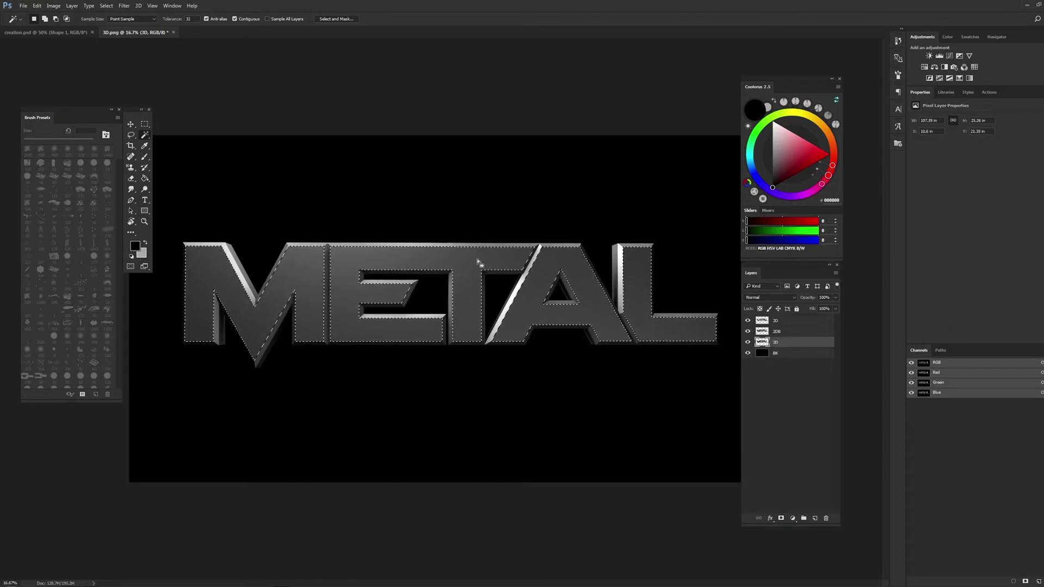
key("m")
left_click(778, 321)
key("ctrl+j")
left_click(776, 330)
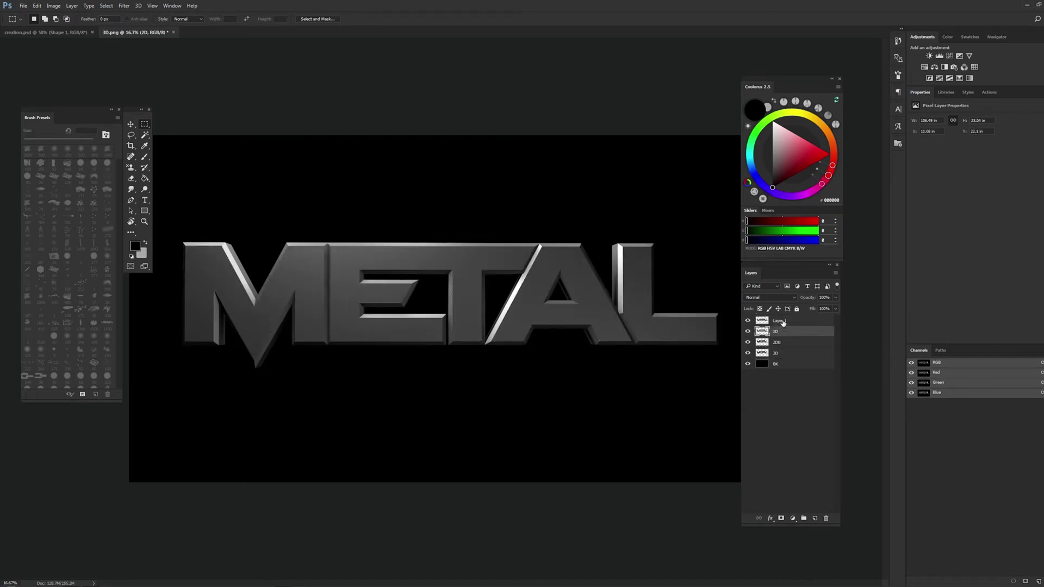
double_click(779, 320)
type("2D")
key("Return")
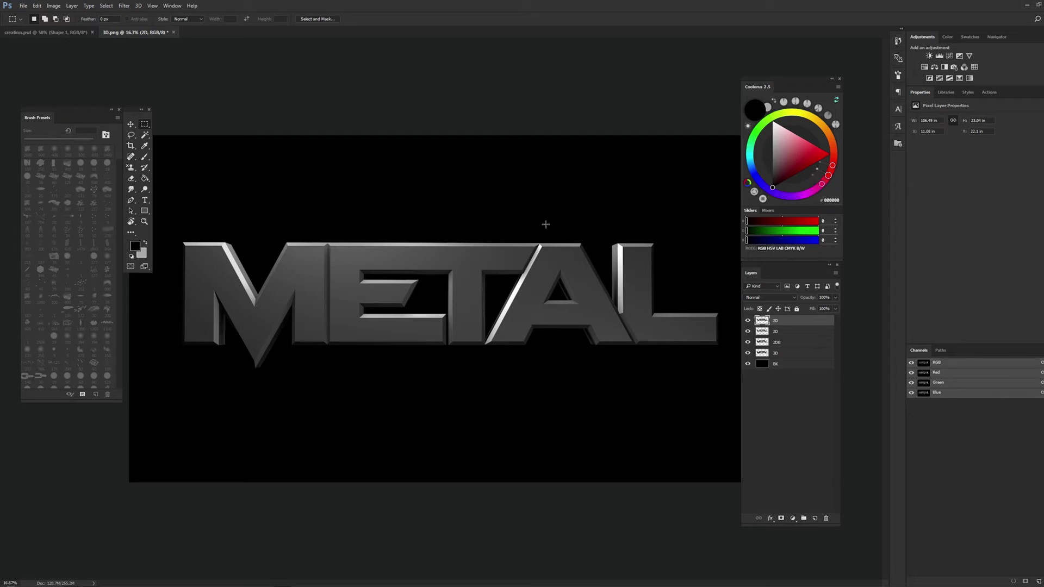
Check the layers against 3D, then merge the two 2D layers into one
left_click(767, 332)
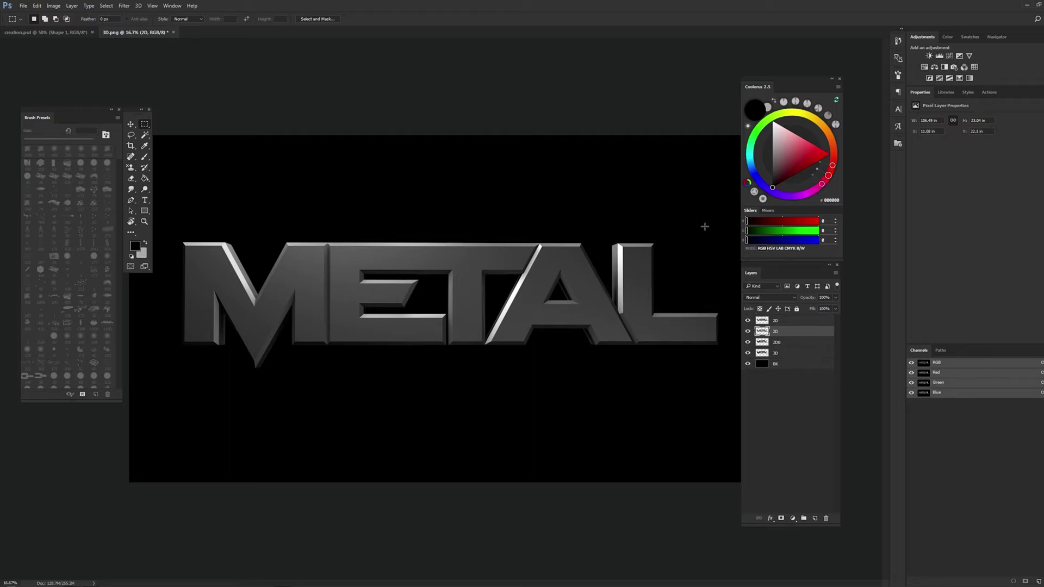
left_click_drag(747, 321, 747, 342)
left_click(783, 353)
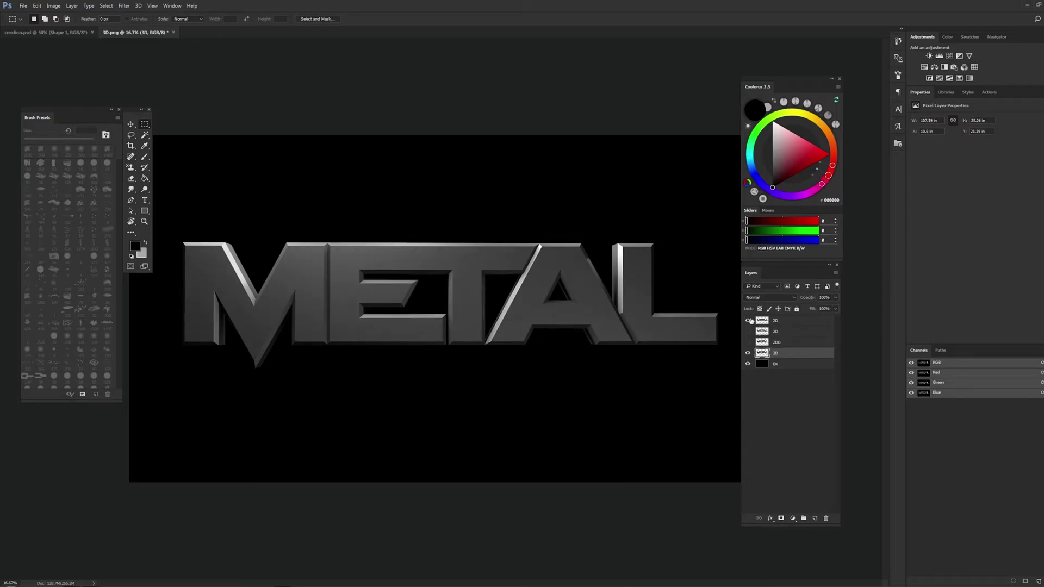
left_click(785, 321)
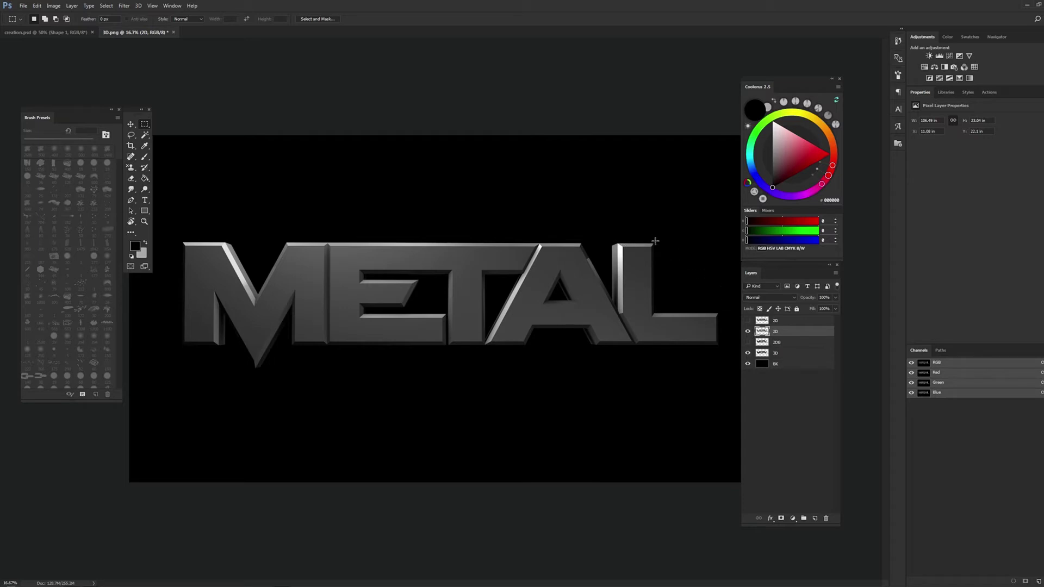
left_click(748, 321)
left_click(779, 321)
key("ctrl+e")
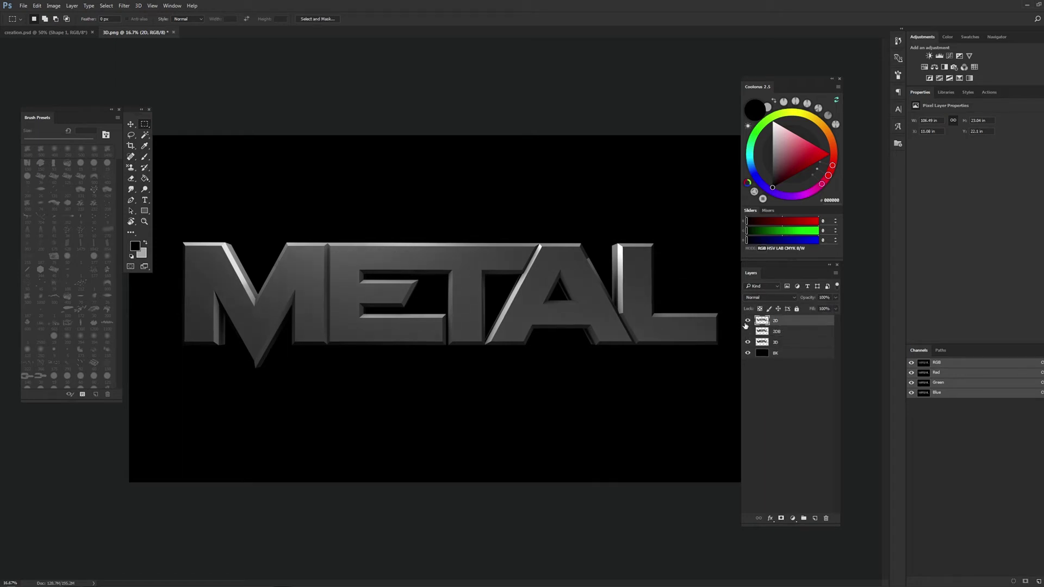
Compare the 2DB highlights, then trial a 30% opacity letter copy from 3D and delete it
left_click(774, 330)
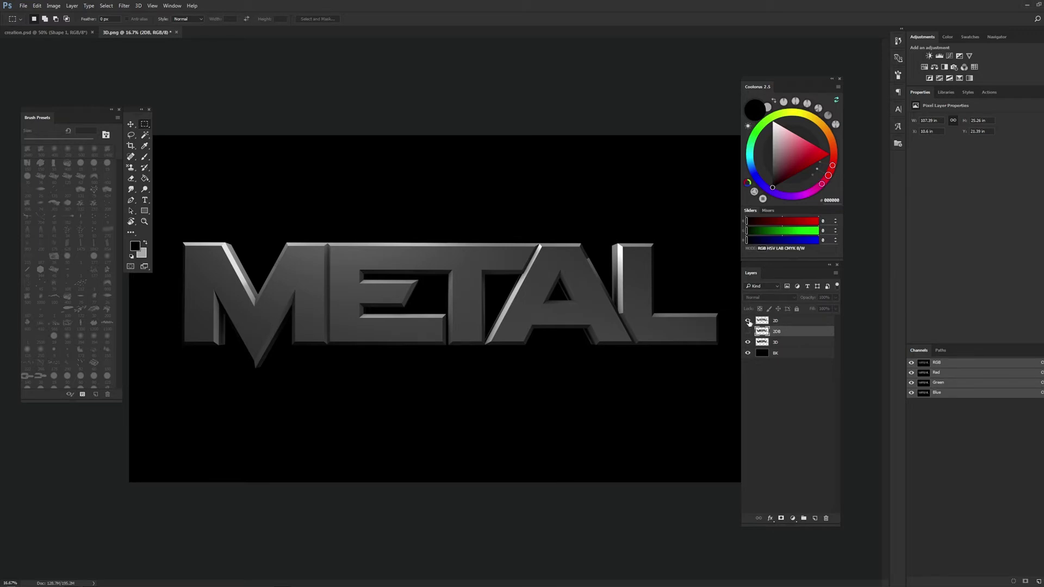
left_click(748, 331)
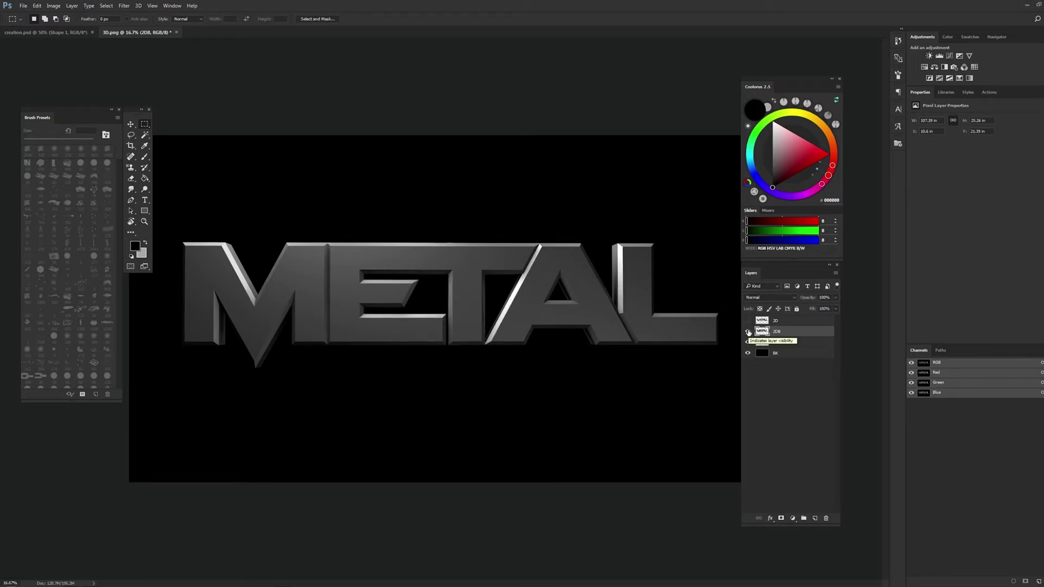
left_click(747, 332)
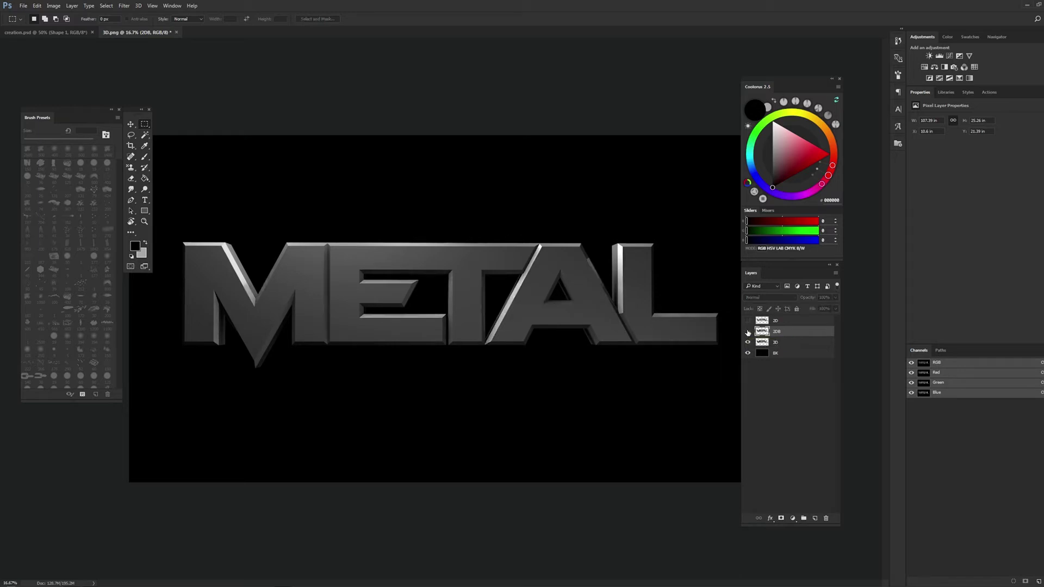
left_click(748, 332)
left_click(145, 135)
left_click(522, 223)
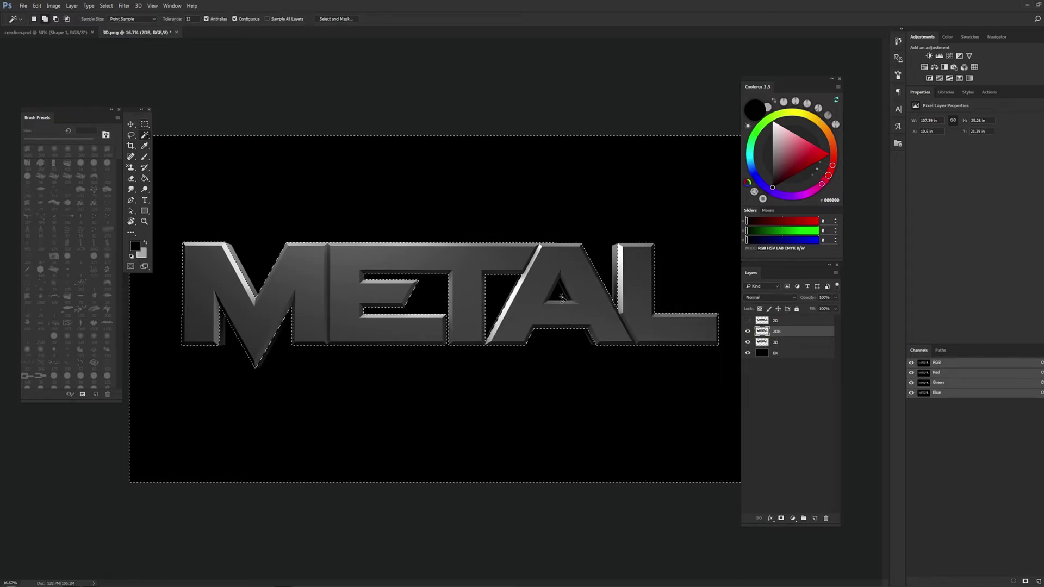
right_click(533, 216)
left_click(549, 344)
left_click(795, 342)
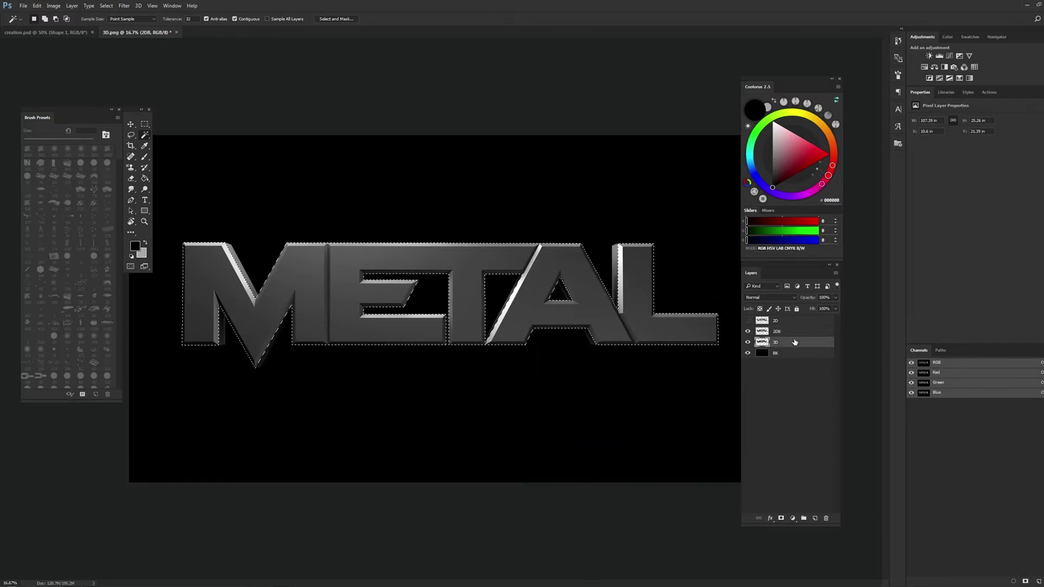
key("ctrl+j")
key("3")
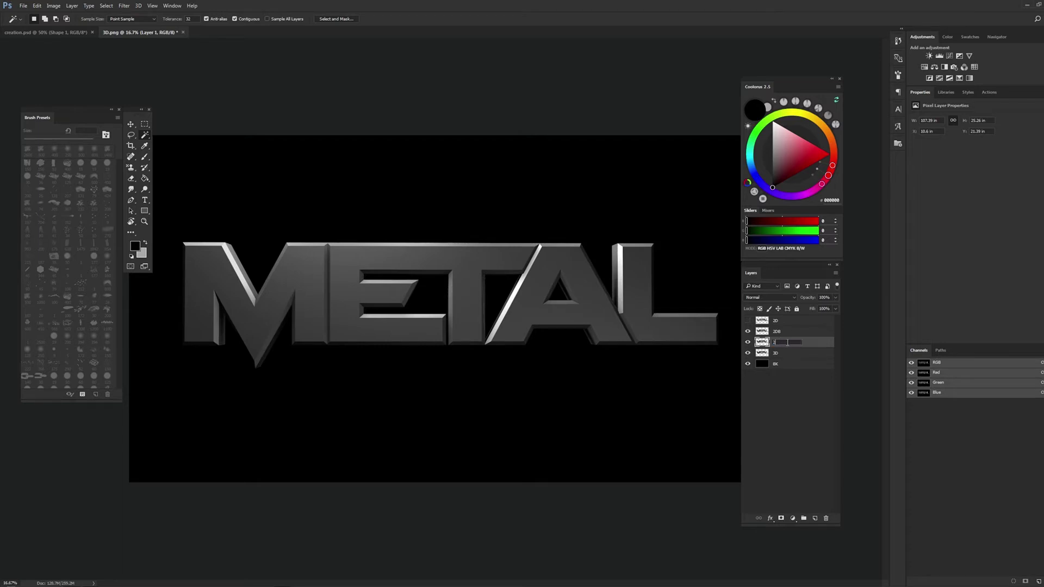
key("Delete")
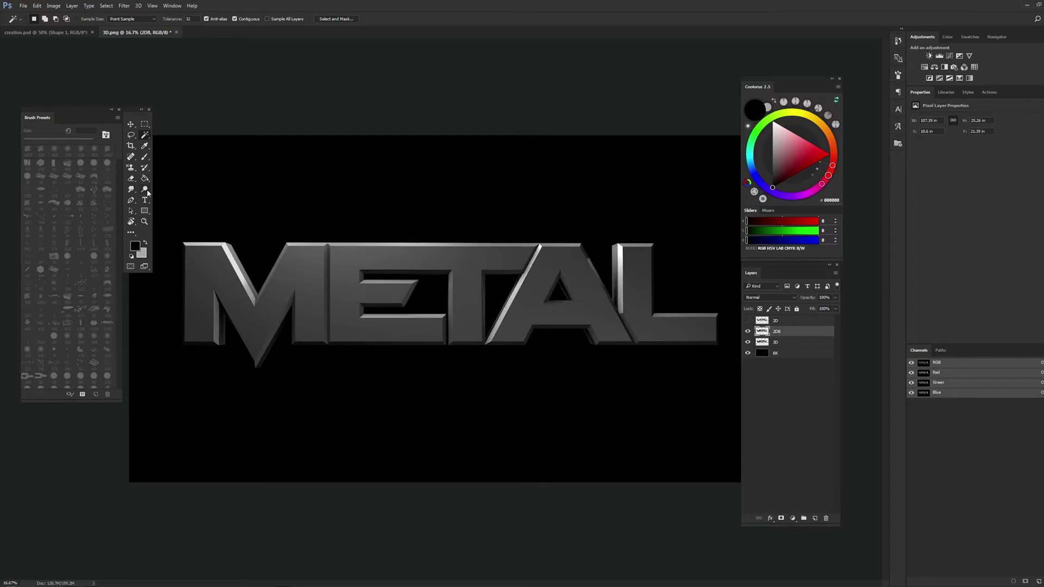
Show the 2D layer, test-shift a METAL copy for alignment, undo it, and reset the view rotation
left_click(747, 321)
left_click(132, 125)
left_click(783, 341)
left_click_drag(521, 318, 521, 227)
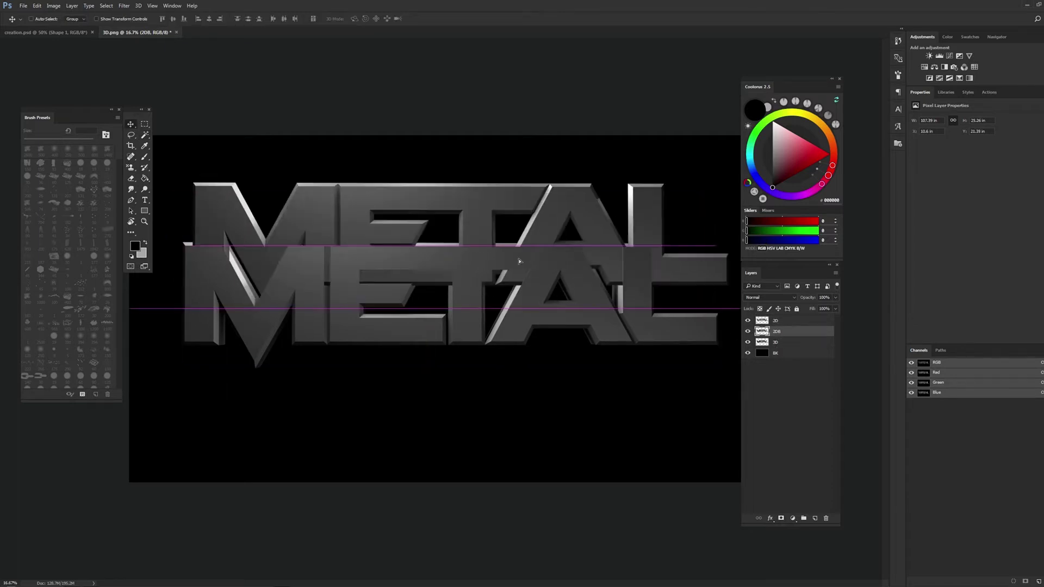
key("ctrl+z")
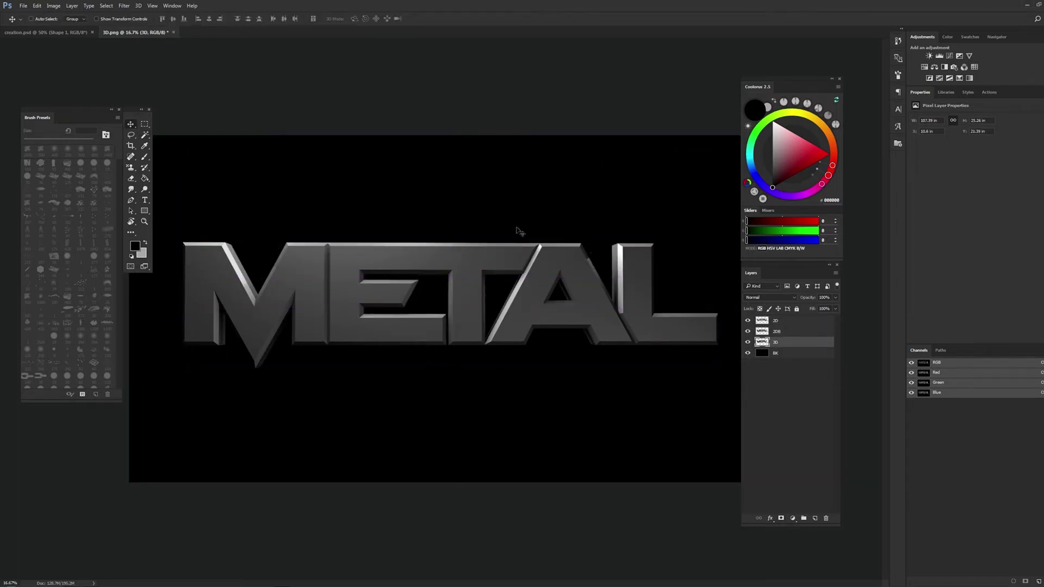
left_click(145, 125)
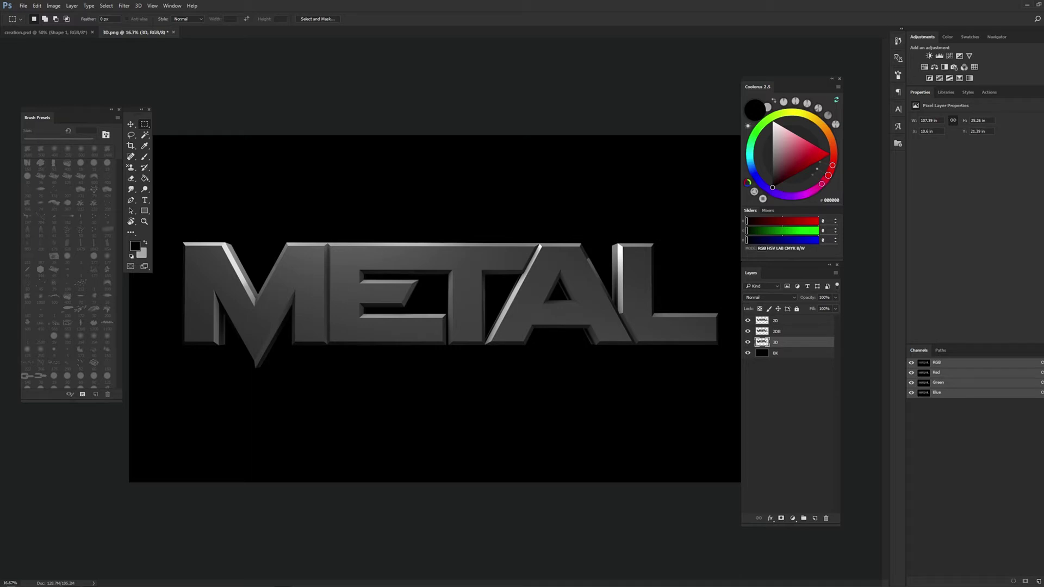
key("r")
left_click_drag(427, 166, 669, 261)
key("Escape")
left_click(145, 221)
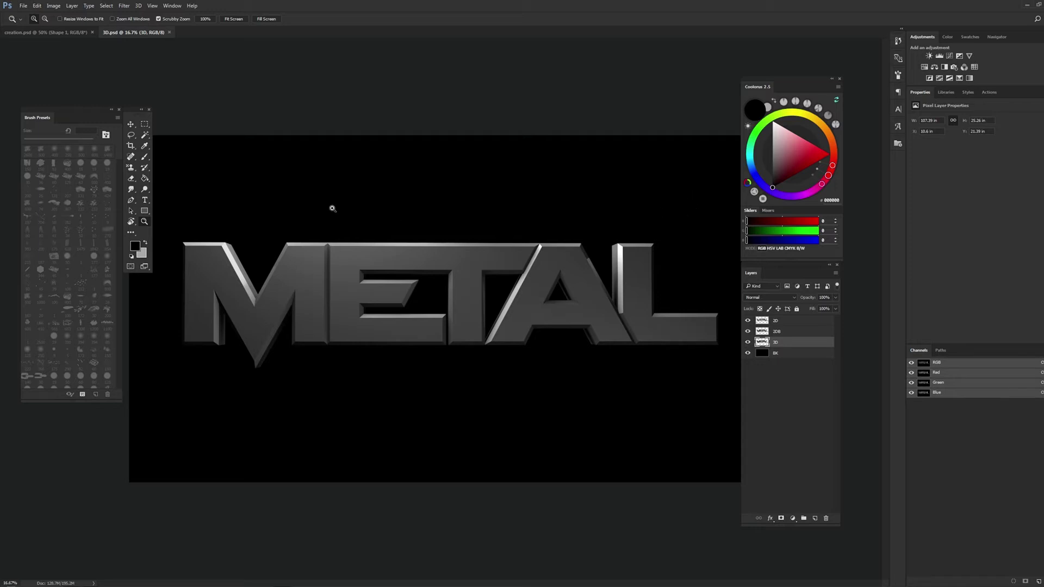
Scale the 2D, 2DB and 3D text layers down to about 84% and lower them slightly
key("m")
left_click_drag(711, 135, 289, 520)
left_click(444, 84)
left_click(143, 221)
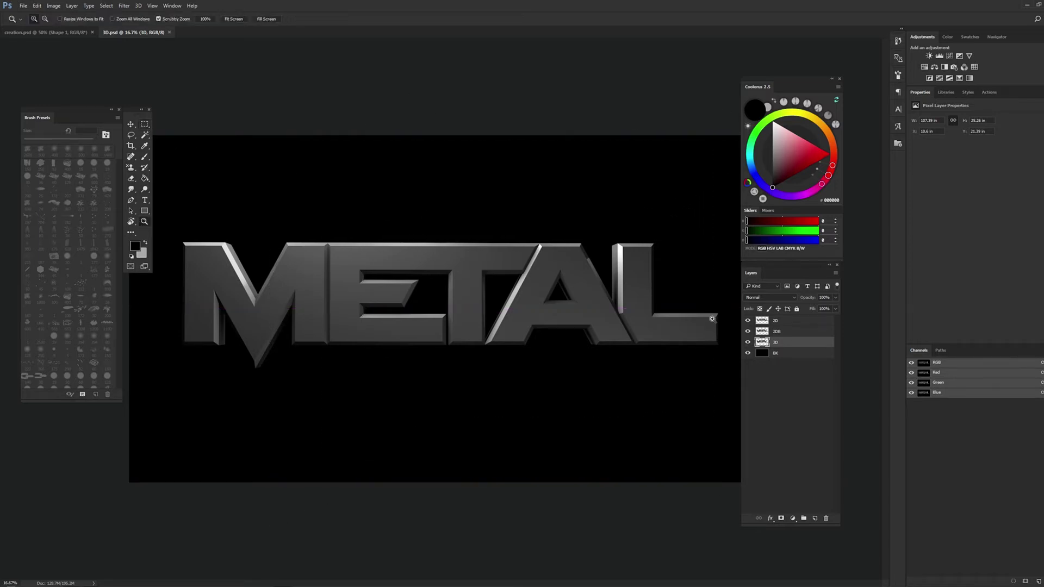
left_click(790, 322, "shift")
key("ctrl+t")
left_click_drag(718, 242, 674, 256)
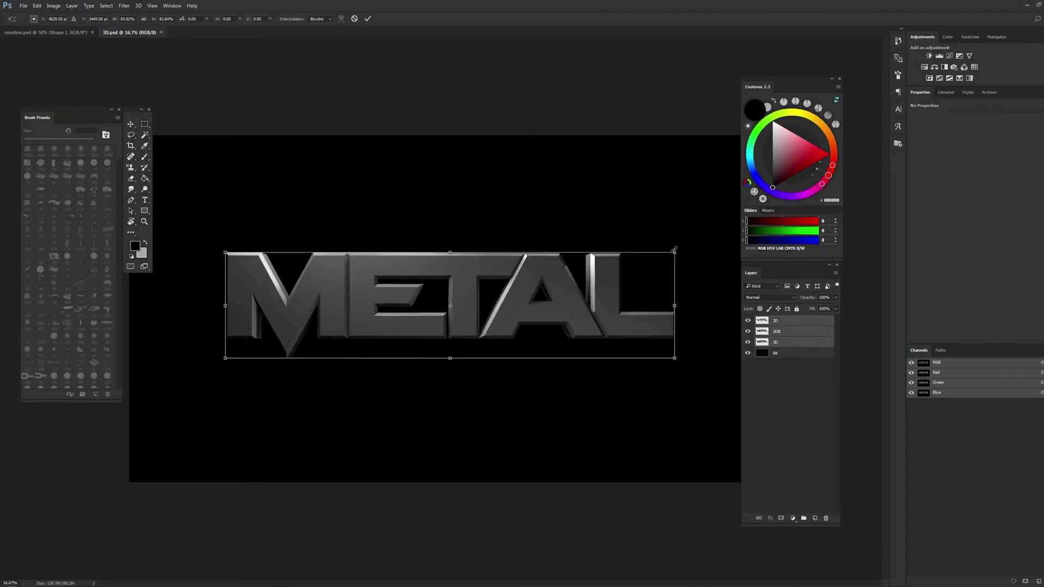
left_click_drag(579, 282, 579, 287)
key("Return")
Crop the canvas's left edge slightly inward on the BK layer, then readjust the zoom
key("alt+comma")
key("c")
left_click_drag(129, 310, 140, 309)
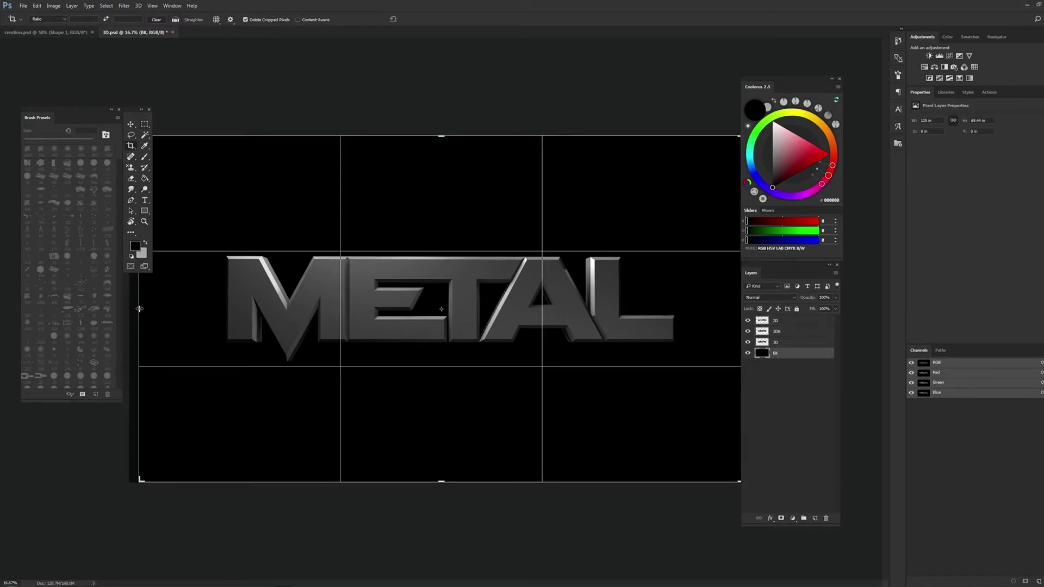
key("Return")
left_click(144, 222)
right_click(517, 287)
left_click(535, 343)
left_click(513, 296)
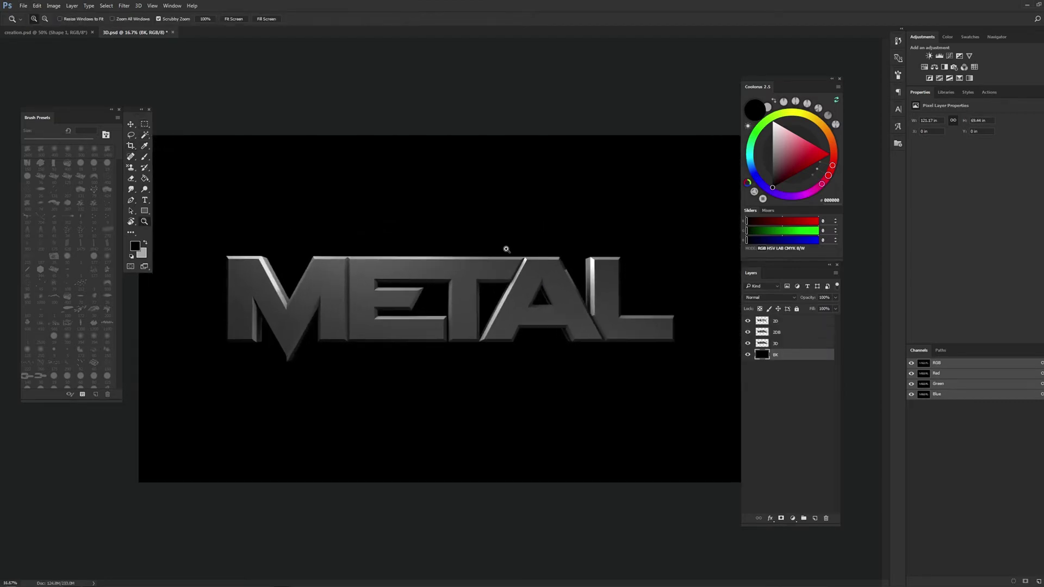
Duplicate the 2D layer as 2D SCR1 in Screen mode, trying and undoing a black mask
left_click(782, 322)
left_click(145, 125)
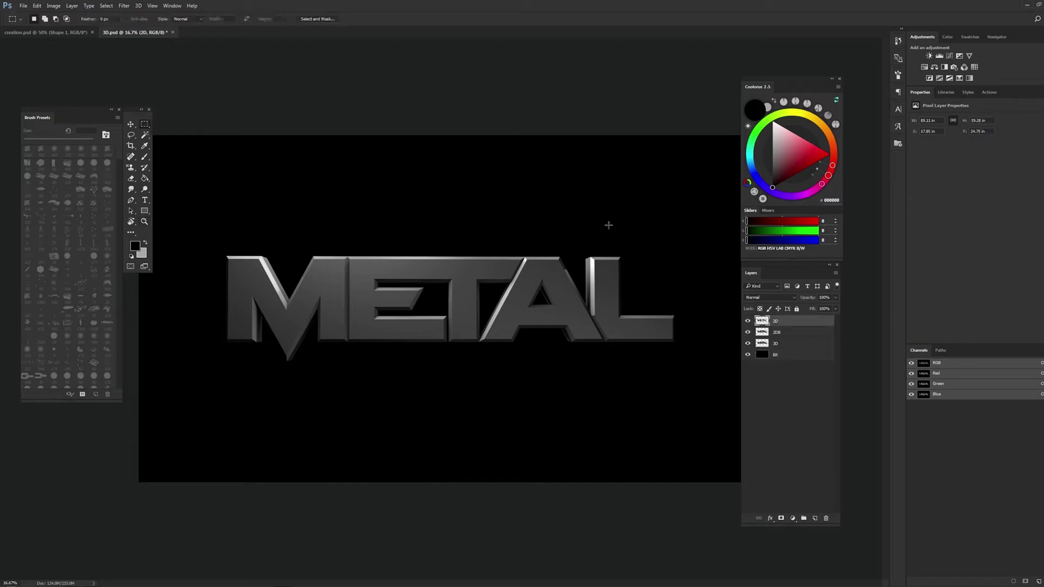
key("ctrl+j")
double_click(780, 321)
left_click(769, 298)
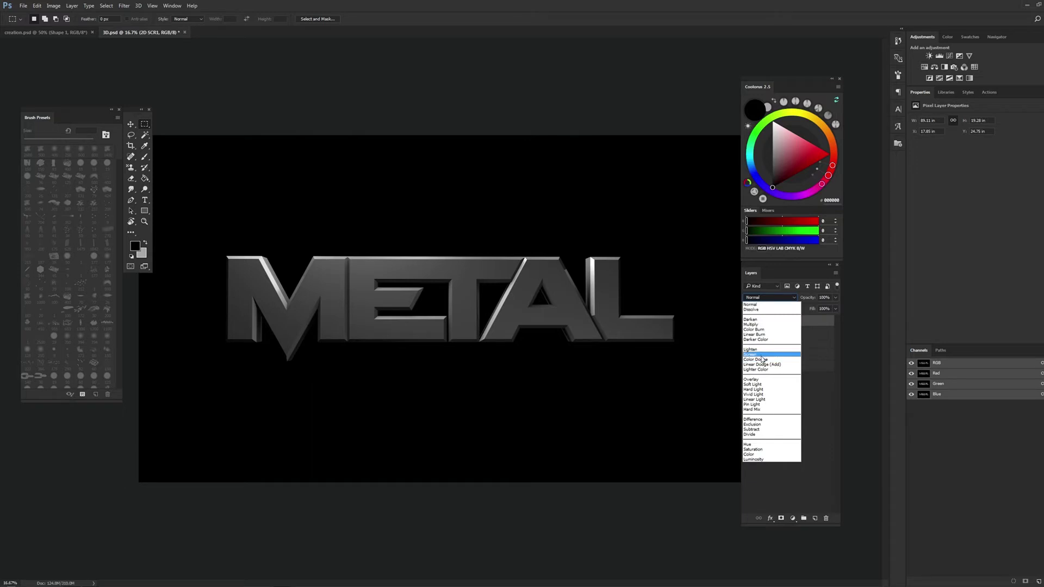
left_click(761, 354)
left_click_drag(595, 269, 634, 294)
key("Escape")
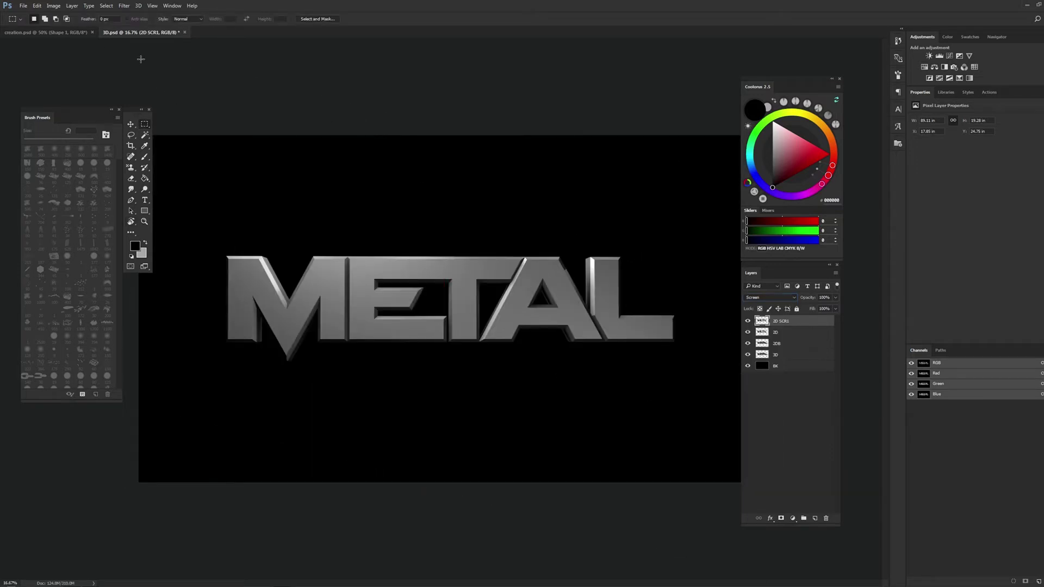
left_click(76, 8)
mouse_move(83, 132)
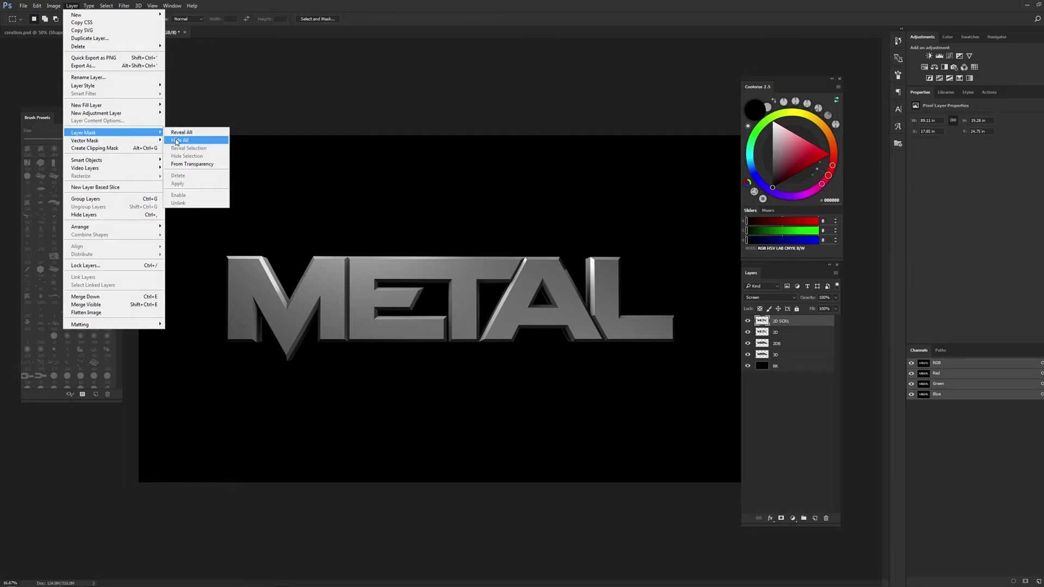
left_click(188, 144)
key("b")
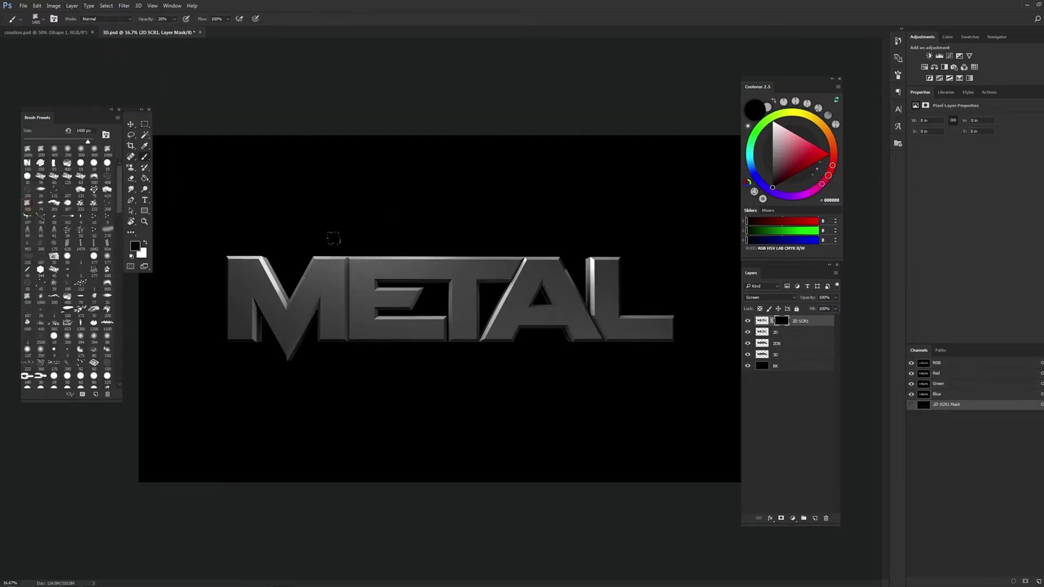
key("ctrl+z")
Duplicate the 2DB layer as 2DB SCR1 and blend it in Screen mode
left_click(788, 344)
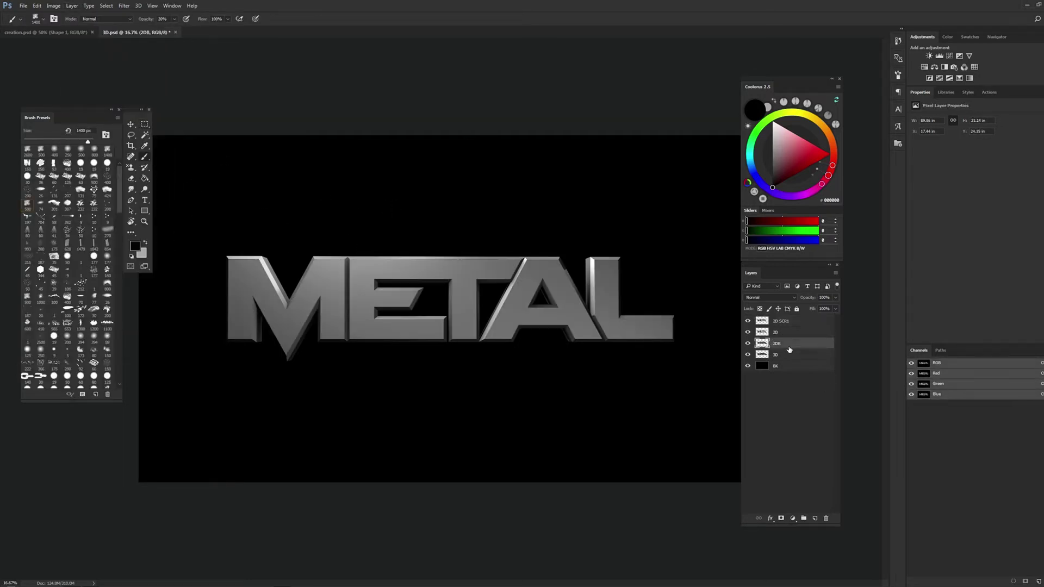
key("ctrl+j")
double_click(778, 344)
type("SC")
key("Return")
left_click(765, 302)
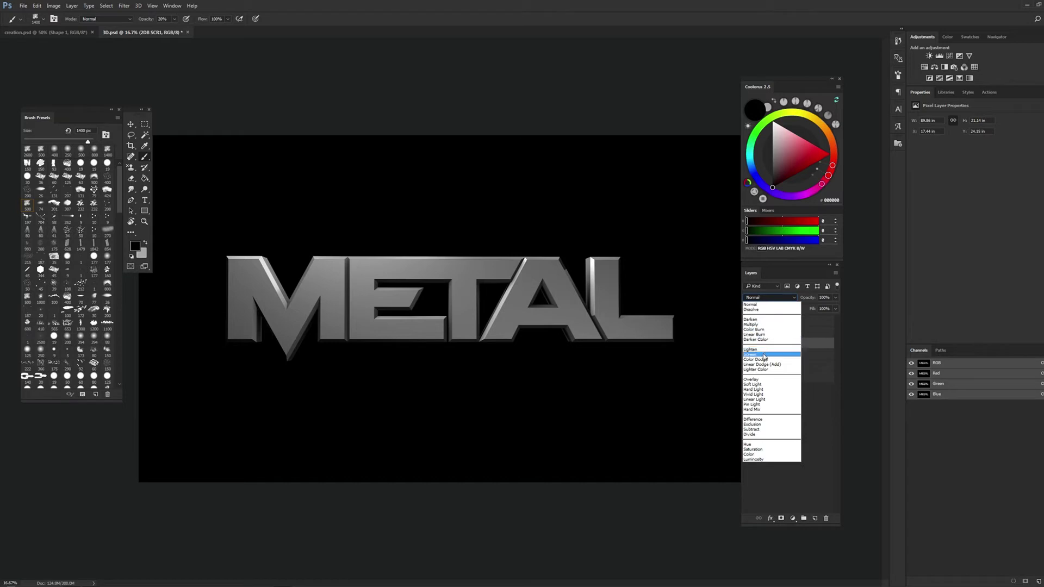
left_click(765, 356)
key("r")
left_click(604, 226)
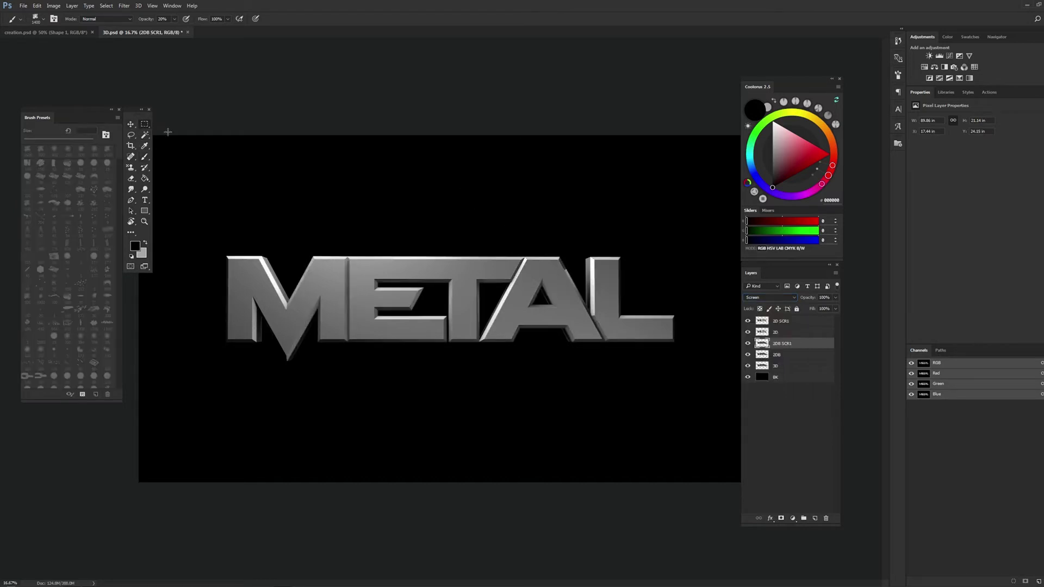
Duplicate the 3D layer as 3D SCR1 and blend it in Screen mode
left_click(827, 367)
key("ctrl+j")
double_click(782, 366)
type("R1")
key("Return")
left_click(769, 297)
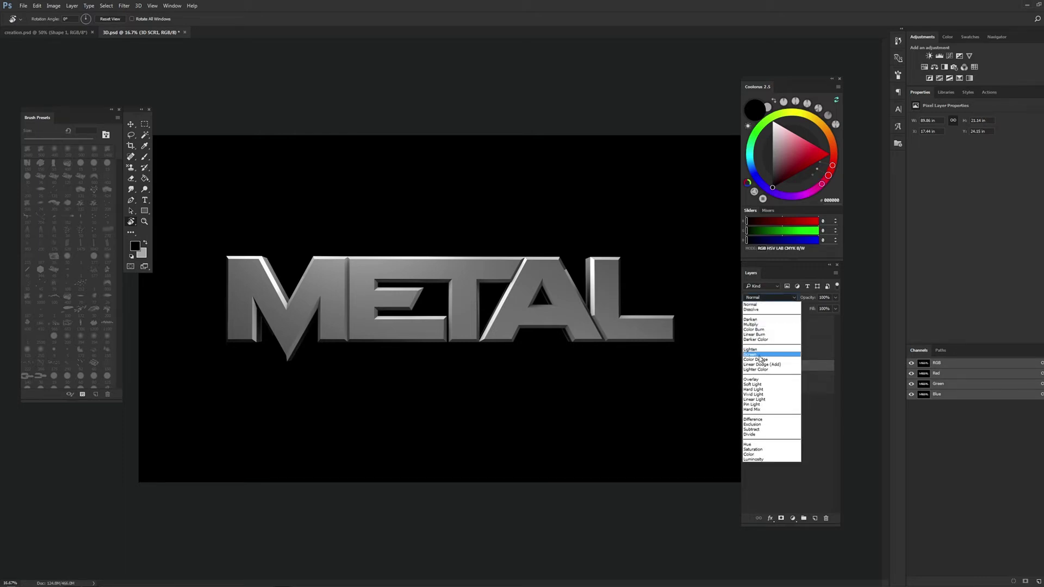
left_click(760, 355)
left_click(650, 274)
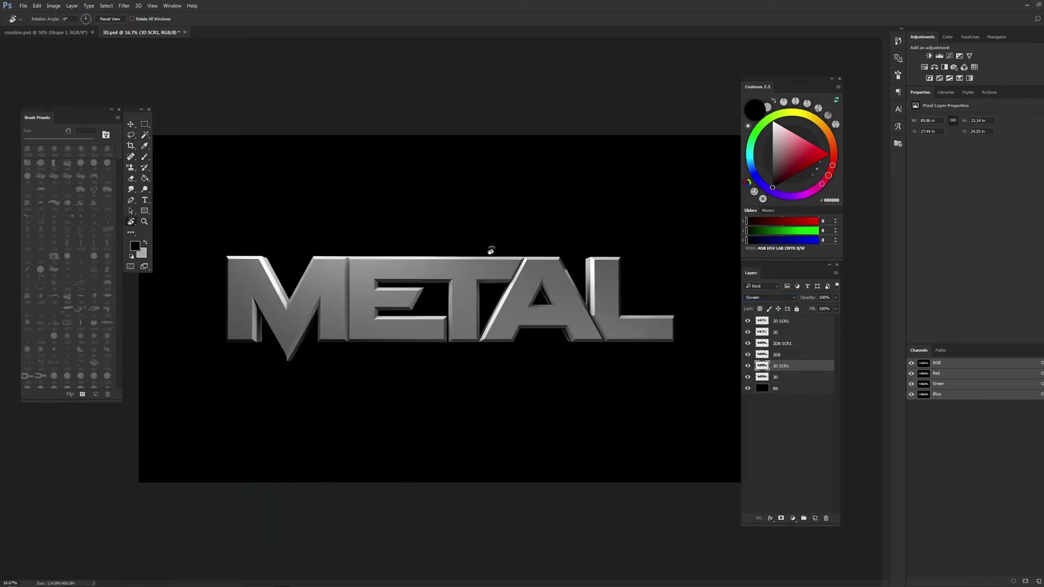
left_click(144, 125)
key("l")
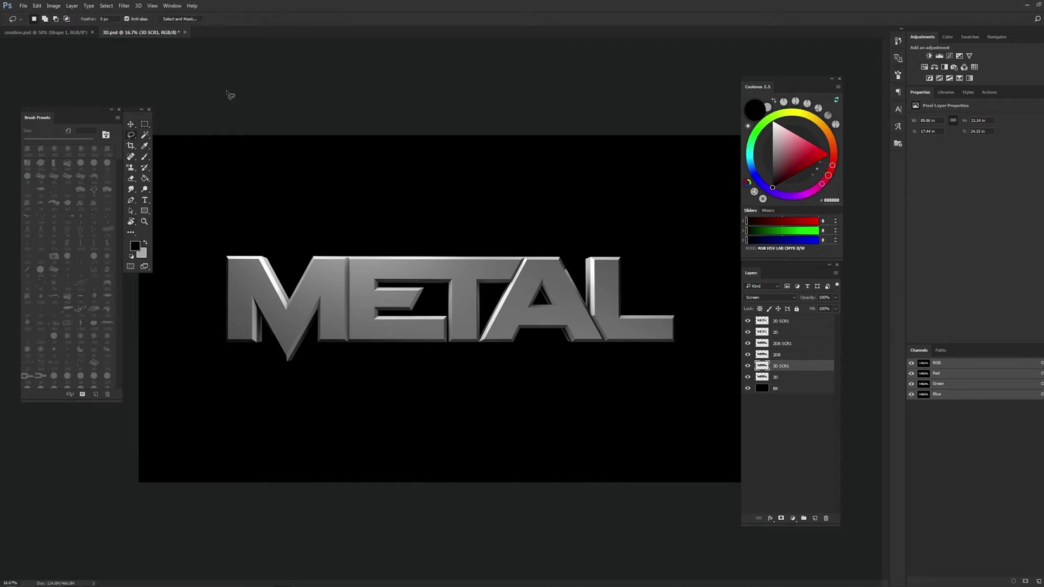
left_click(24, 6)
key("Escape")
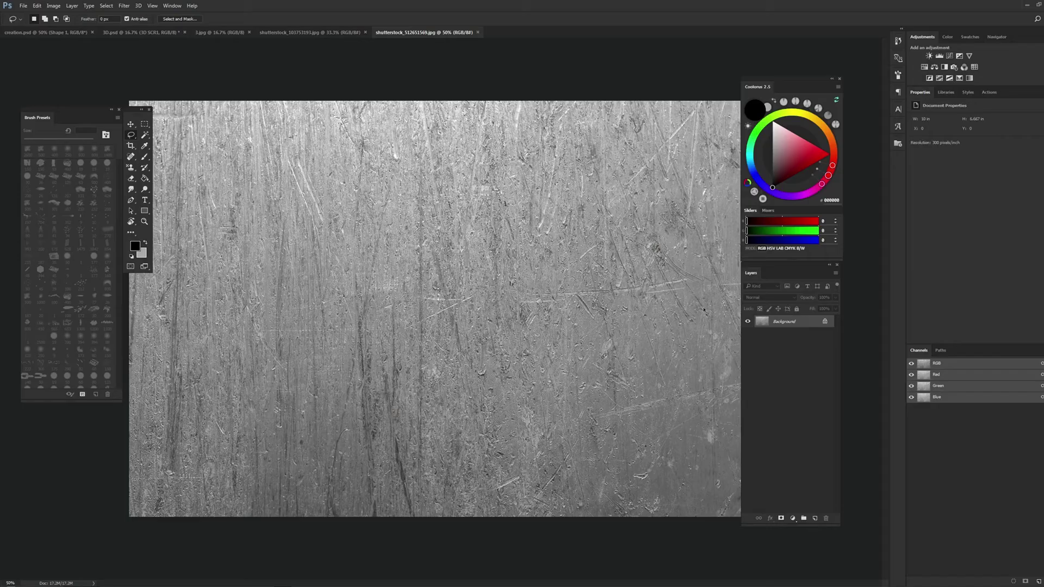
Zoom out, select and copy the entire scratched metal texture, and close the creation document
left_click(144, 221)
right_click(470, 233)
left_click(490, 289)
left_click(143, 124)
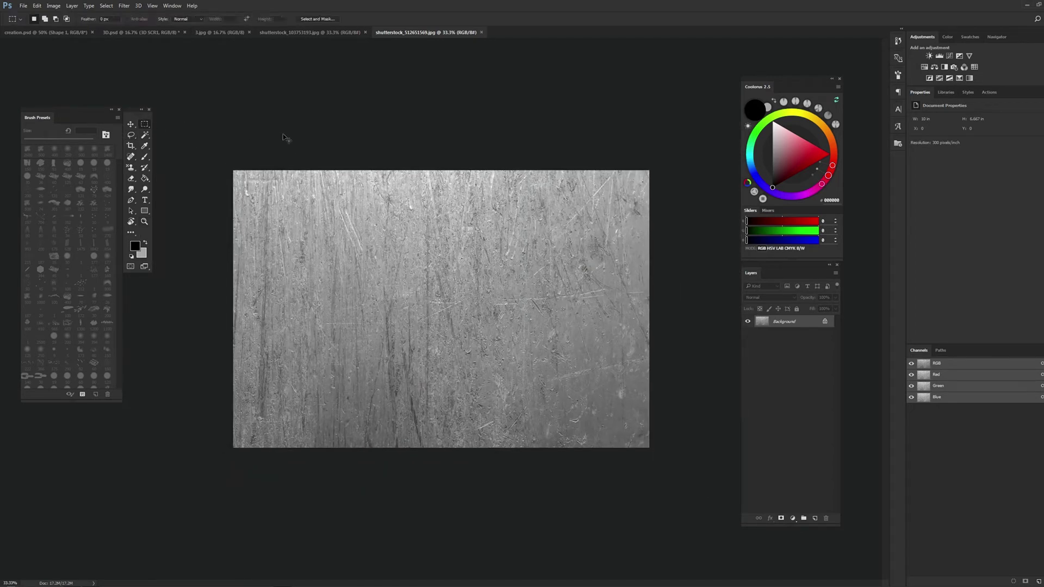
key("ctrl+a")
key("ctrl+Tab")
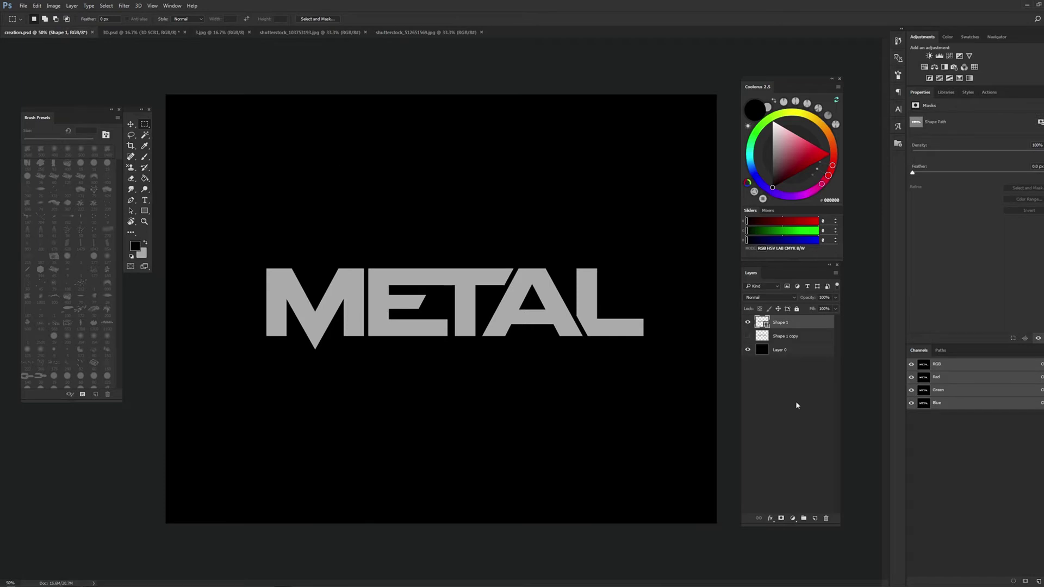
left_click(93, 32)
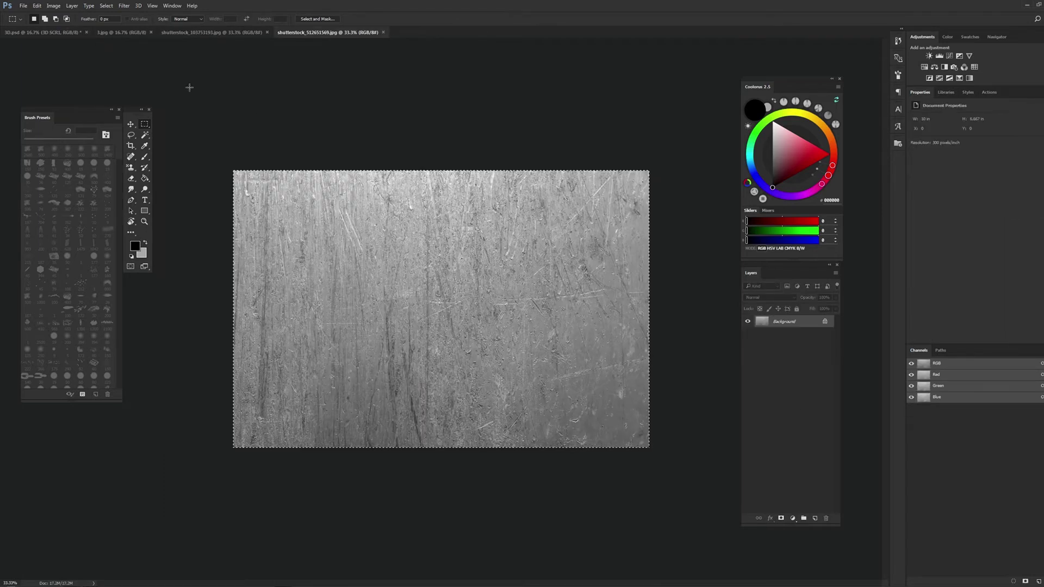
Back in the METAL document, create a new empty group above the 2D layer
key("z")
left_click(67, 32)
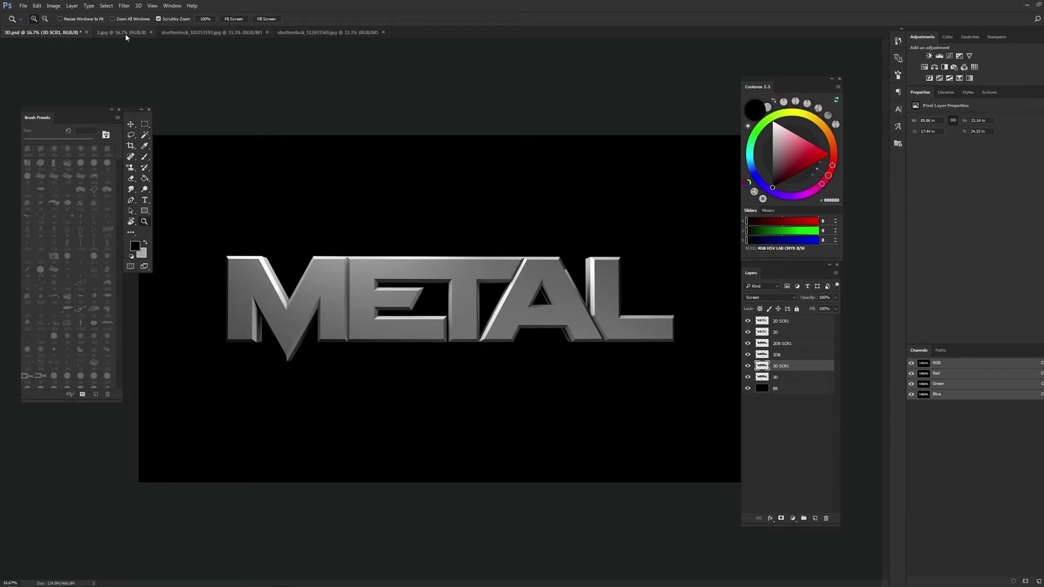
left_click(125, 33)
left_click(43, 33)
left_click(776, 333)
left_click(145, 135)
left_click(804, 519)
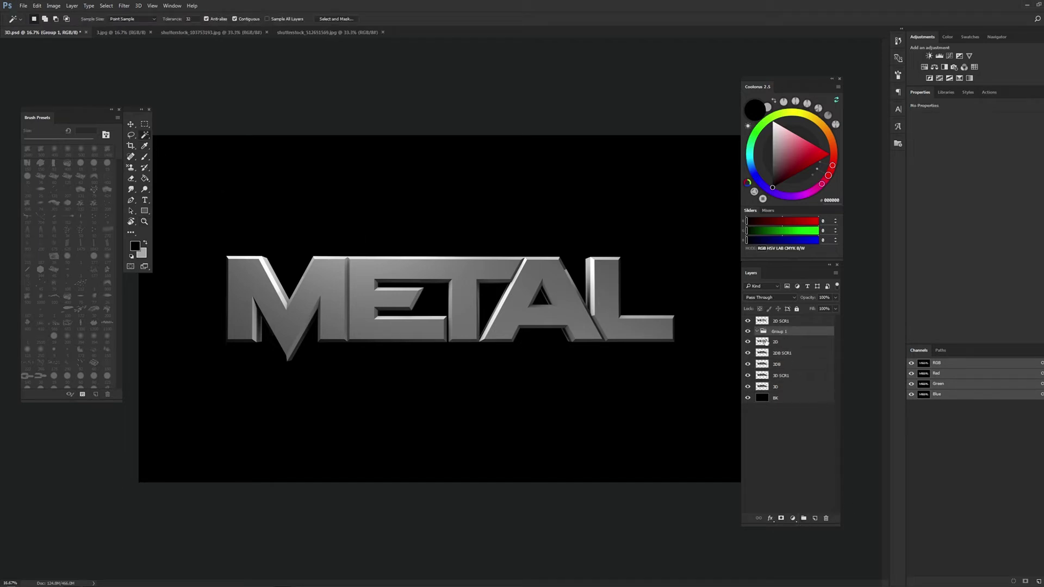
Move 2D SCR1 into the new group and name the group 2D Texture
left_click_drag(794, 315, 785, 325)
double_click(780, 320)
type("Textu")
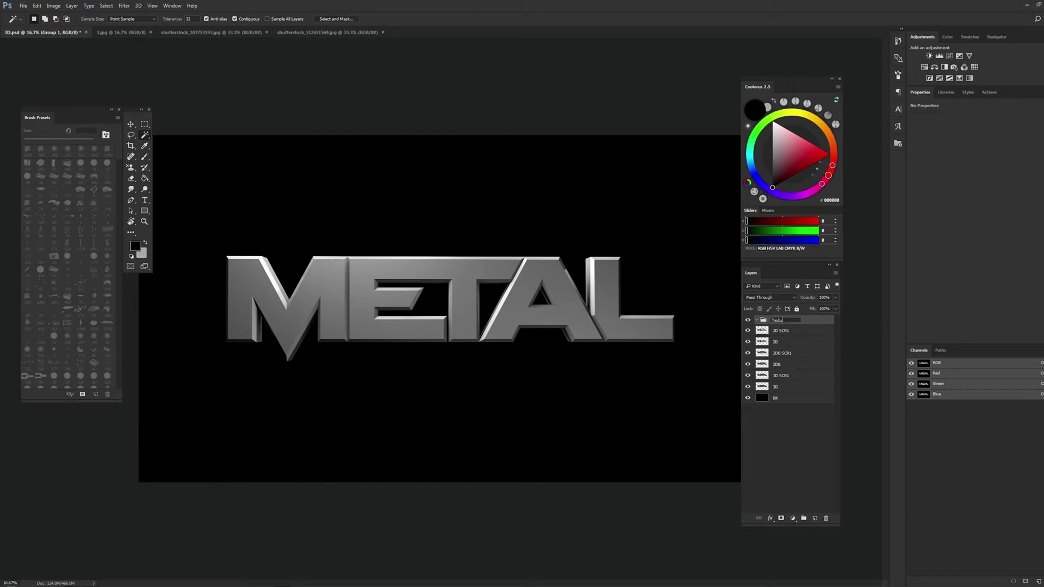
key("Return")
double_click(778, 321)
key("Return")
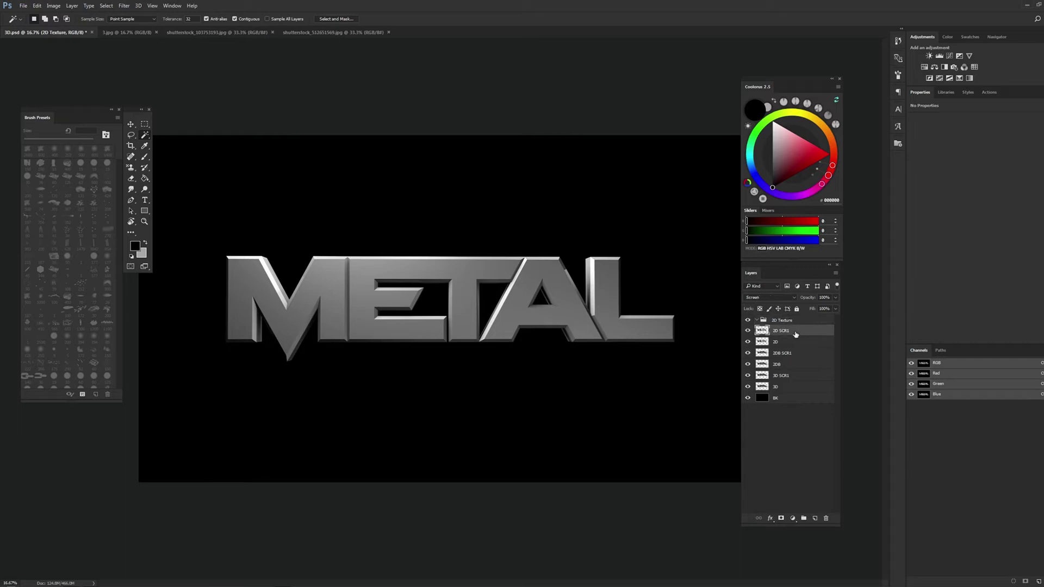
Mask the 2D Texture group to the letters and paste the scratched texture inside it
left_click(794, 343)
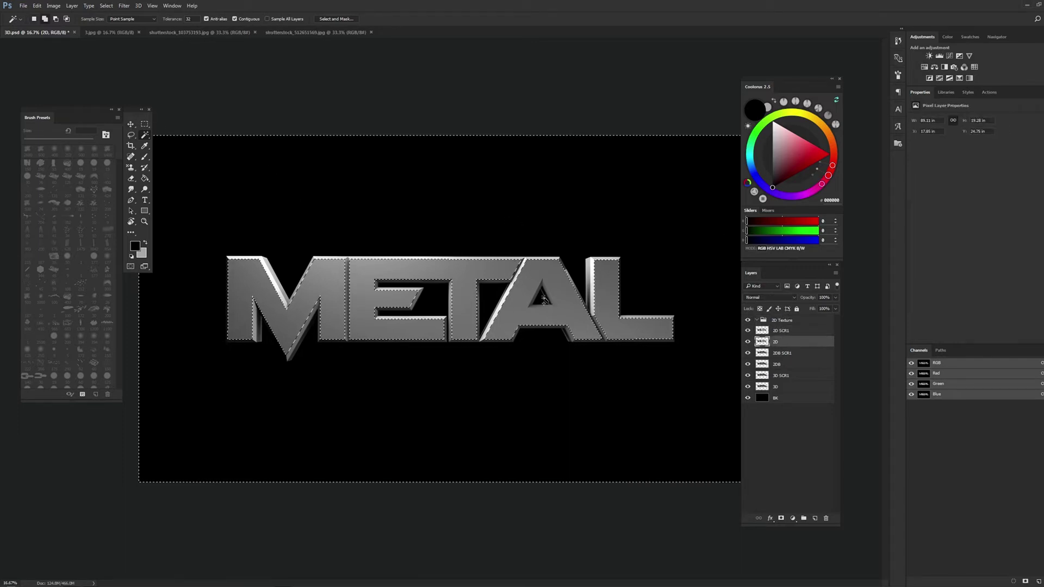
right_click(564, 228)
left_click(592, 362)
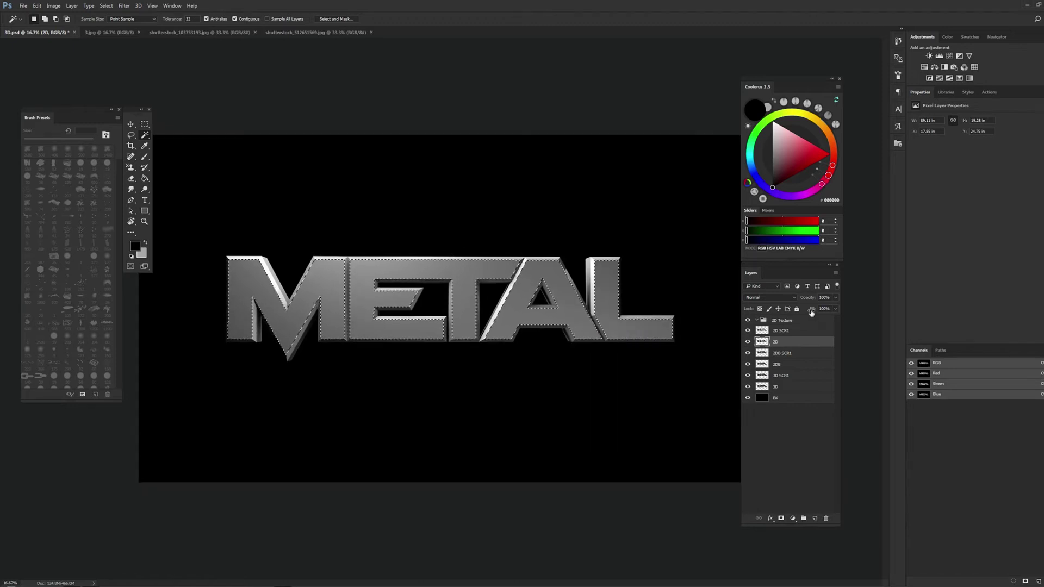
left_click(785, 320)
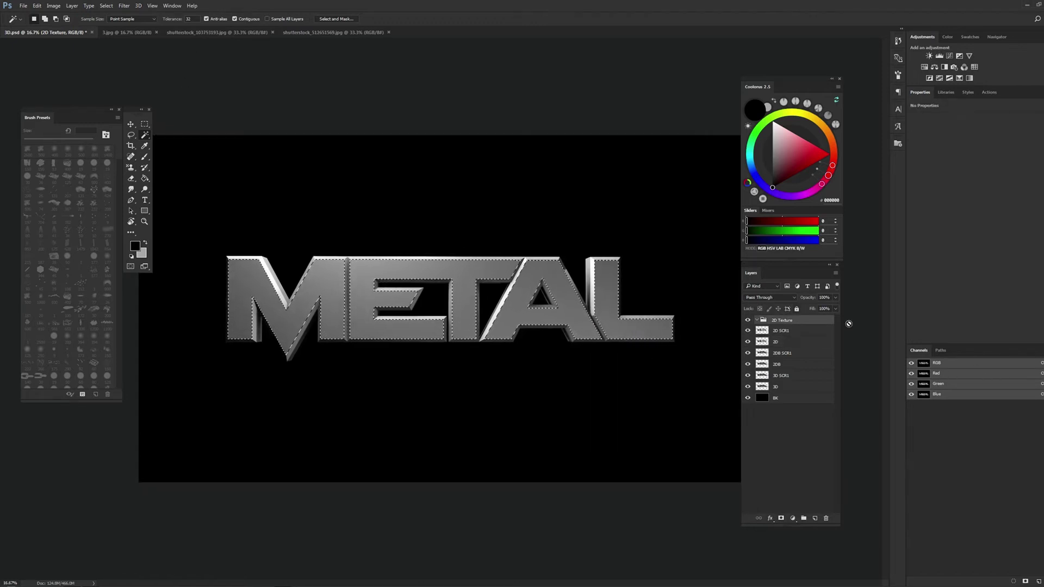
left_click(72, 5)
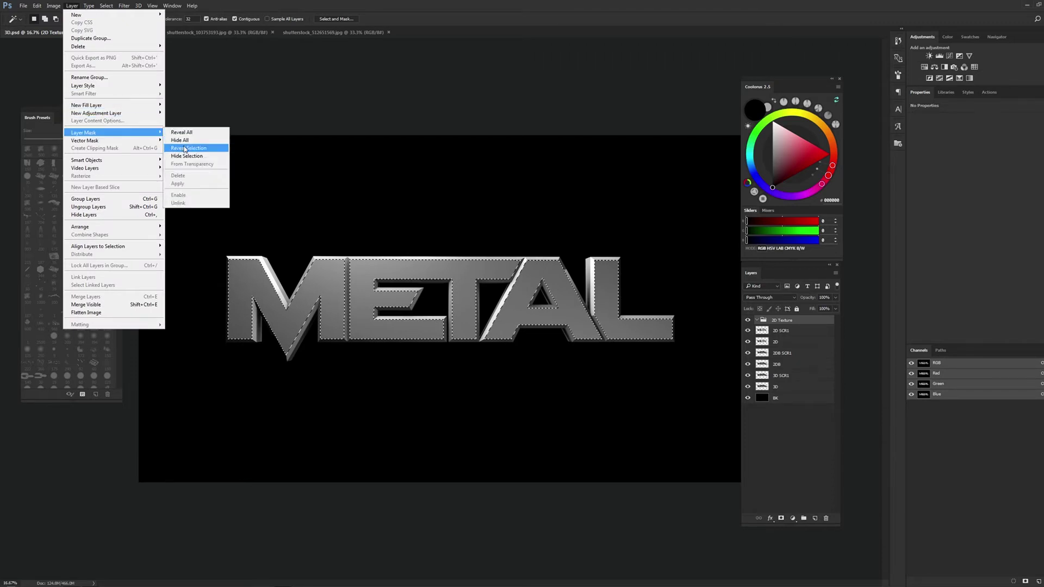
mouse_move(83, 132)
left_click(185, 149)
left_click(795, 323)
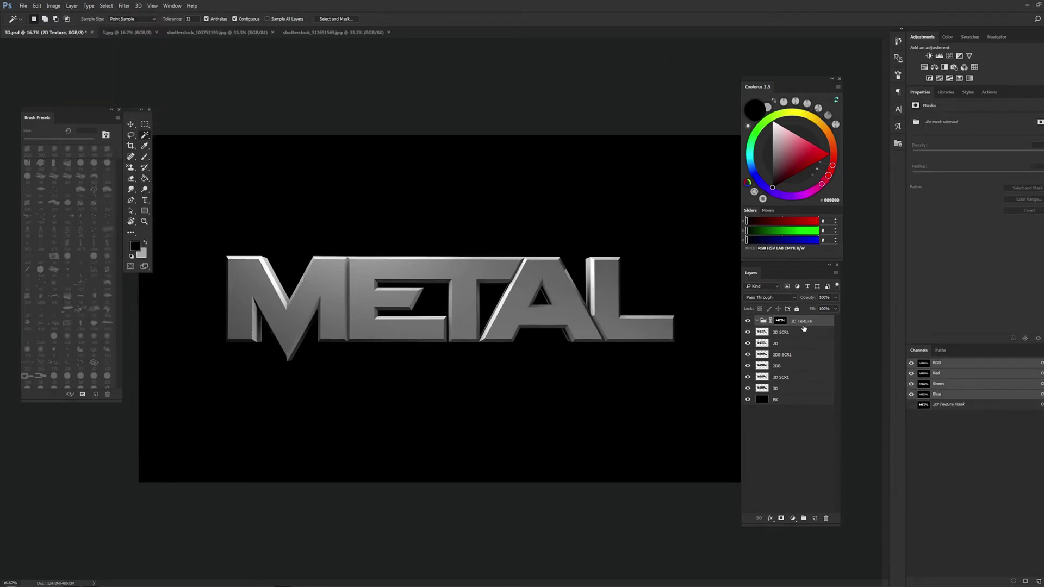
key("ctrl+v")
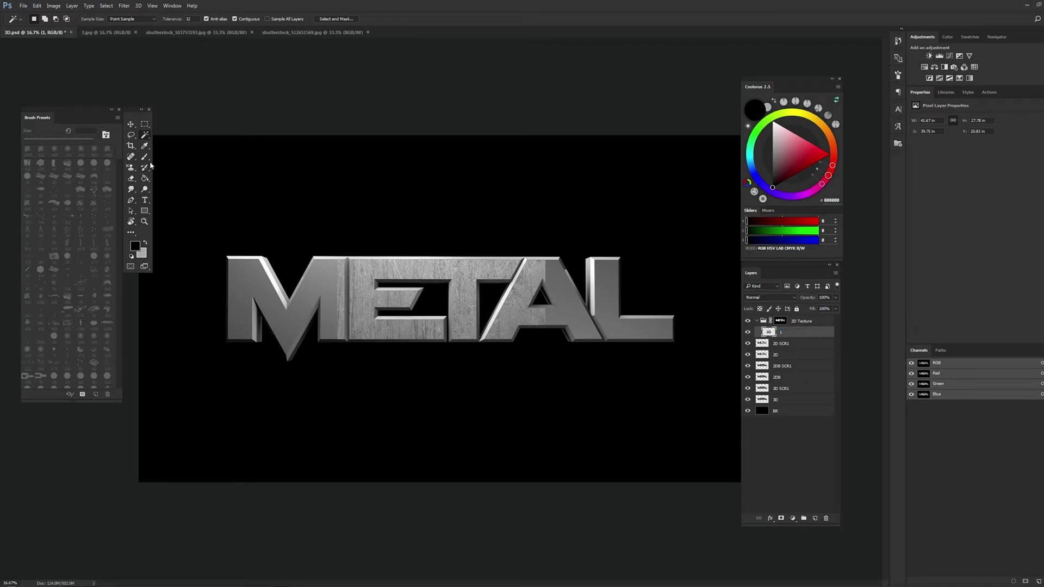
Move the pasted scratched texture onto the letters and enlarge it over META
left_click(130, 124)
left_click_drag(529, 331, 627, 321)
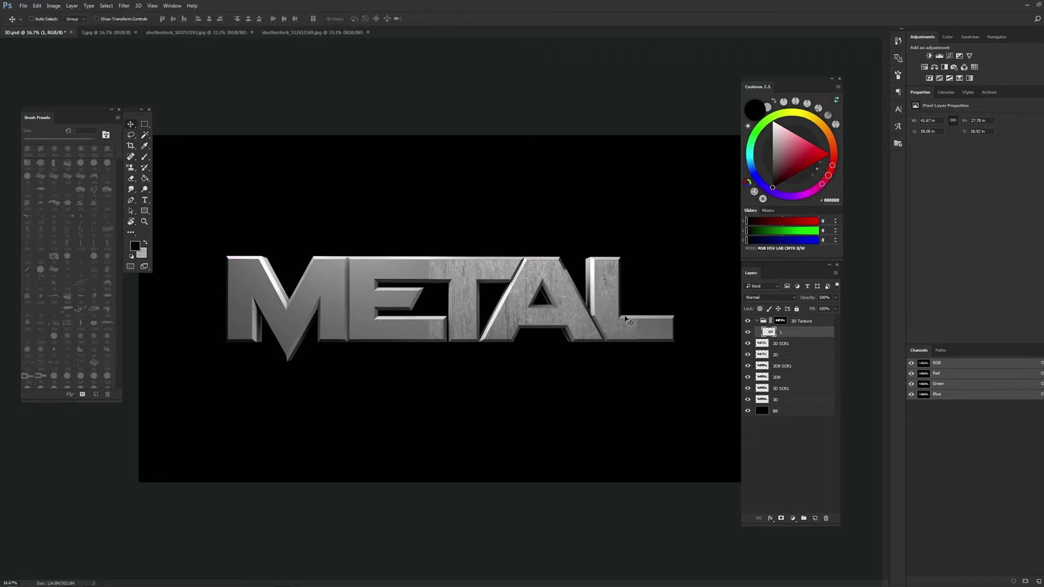
left_click_drag(538, 301, 342, 270)
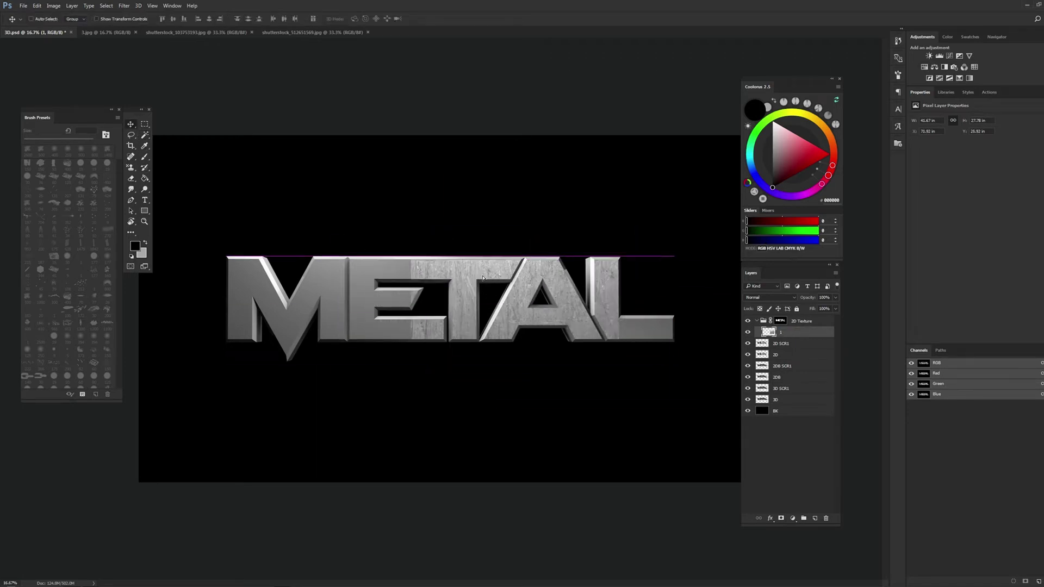
key("ctrl+t")
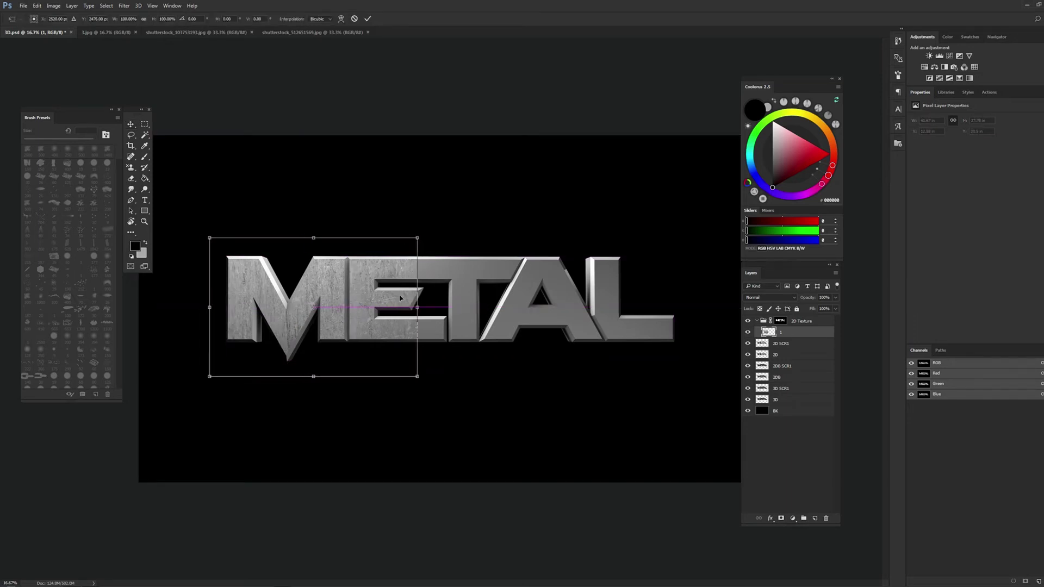
key("shift+Left")
key("shift+Left")
key("shift+Left")
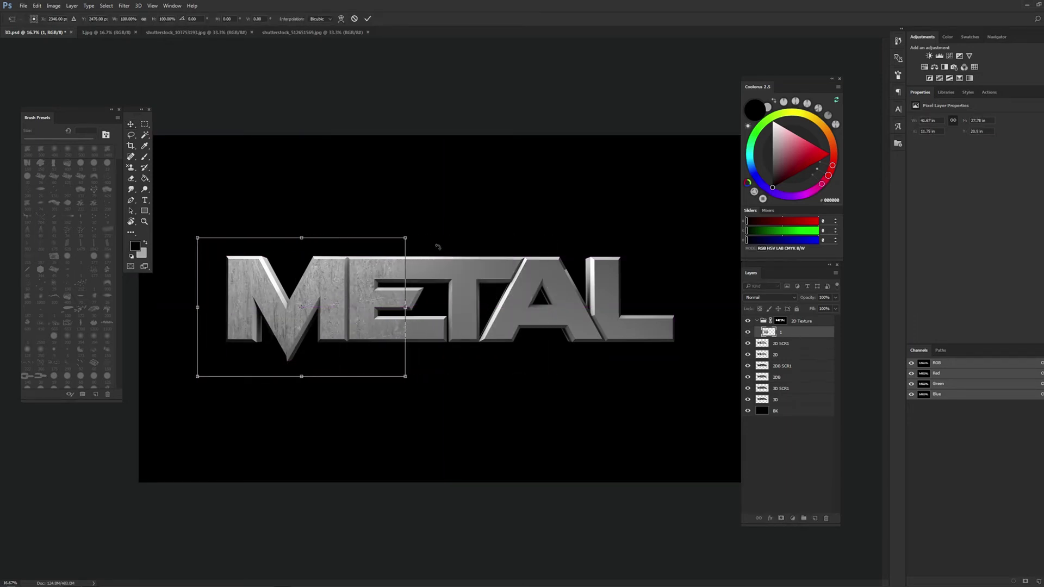
left_click_drag(406, 237, 443, 213)
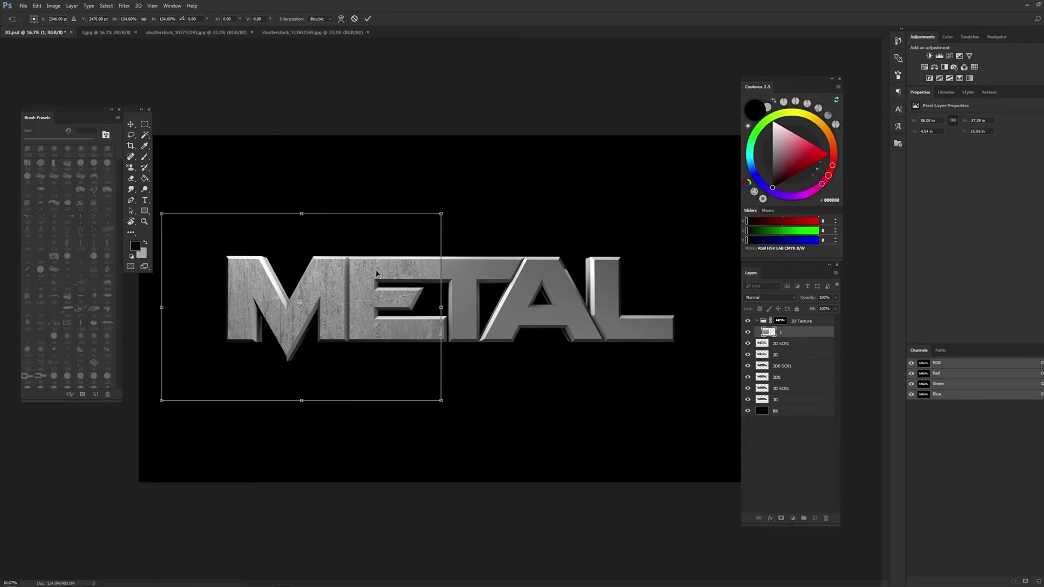
left_click_drag(377, 271, 437, 271)
key("Return")
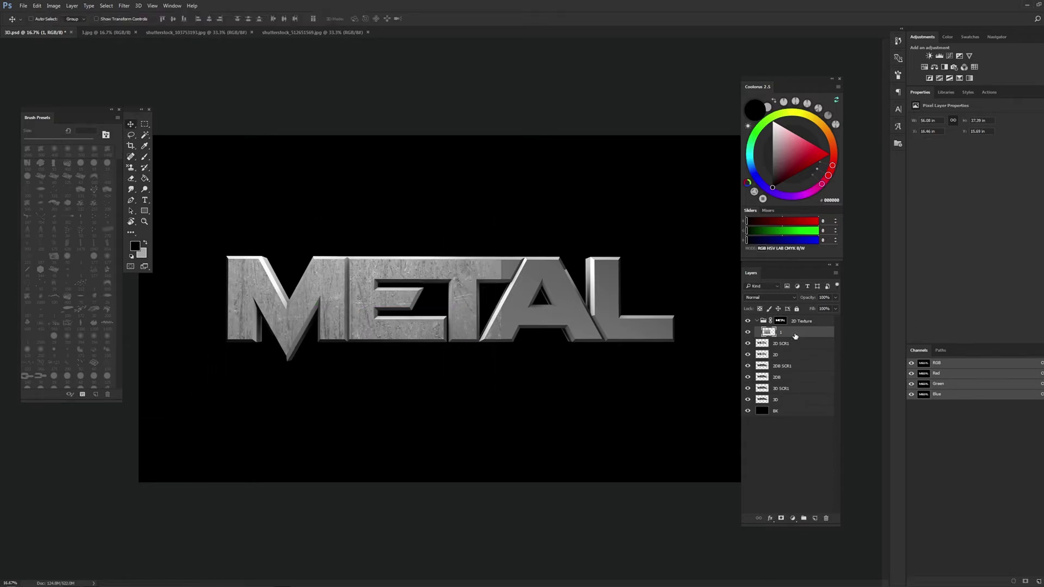
Duplicate the texture over AL and erase the seam with a 400 px soft eraser
key("ctrl+j")
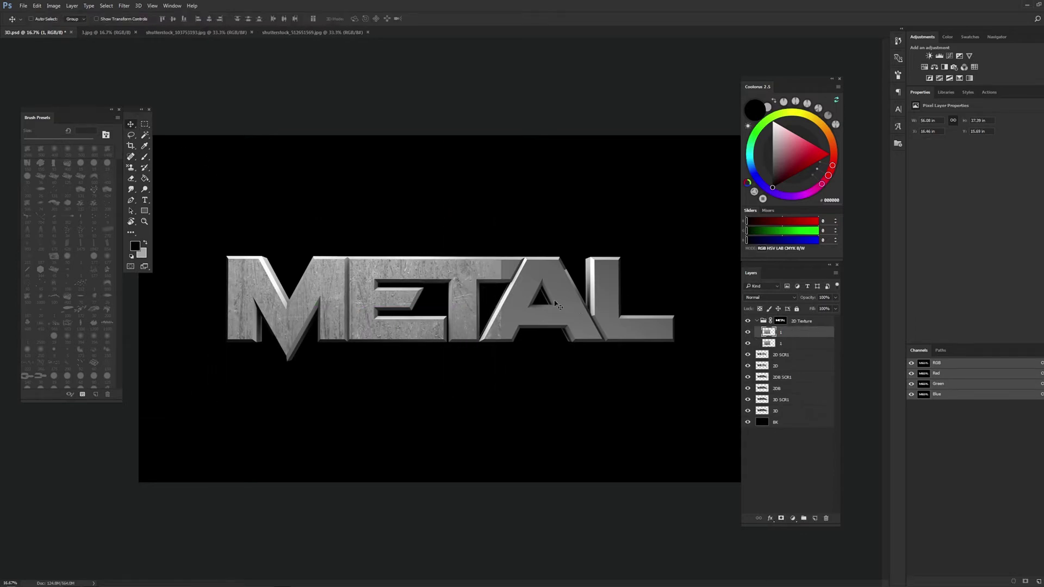
left_click_drag(496, 281, 493, 276)
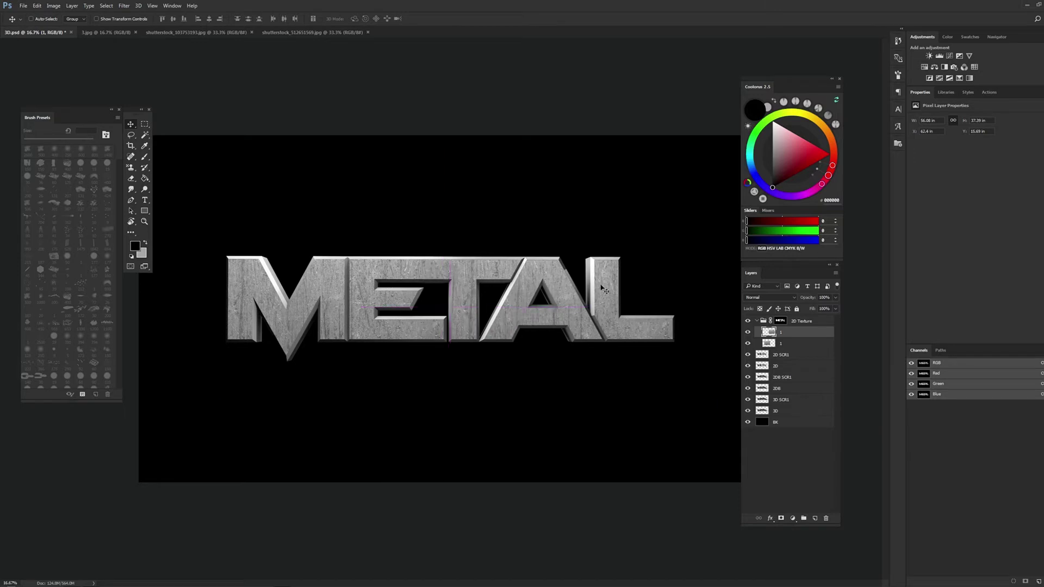
key("e")
left_click(94, 256)
key("bracketright")
key("bracketright")
key("bracketright")
key("bracketright")
key("0")
left_click_drag(464, 254, 464, 340)
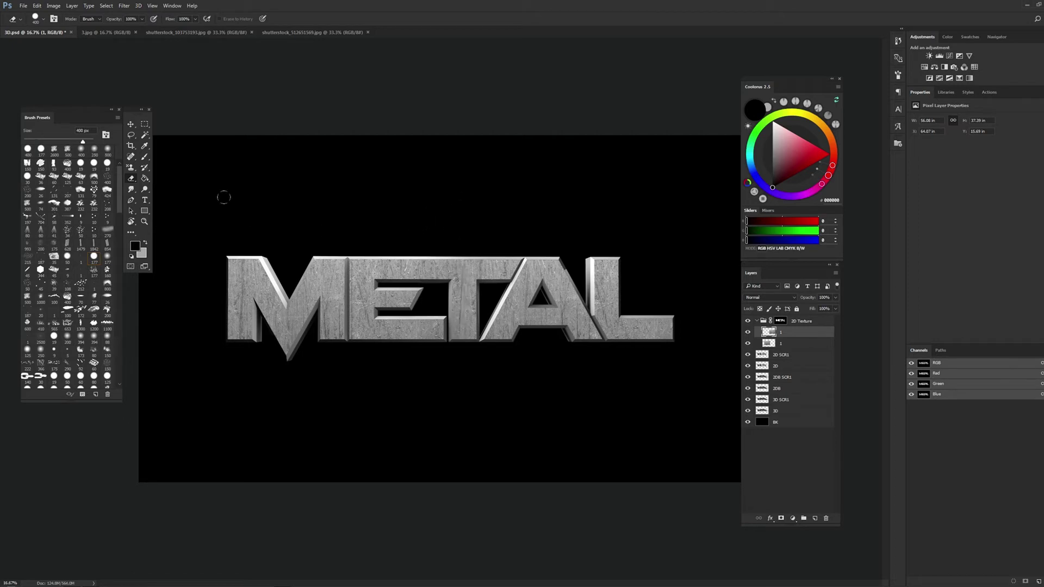
key("bracketright")
key("bracketleft")
Hide the top copy and stretch the lower texture across the whole METAL word
left_click(748, 332)
left_click(794, 343)
key("ctrl+t")
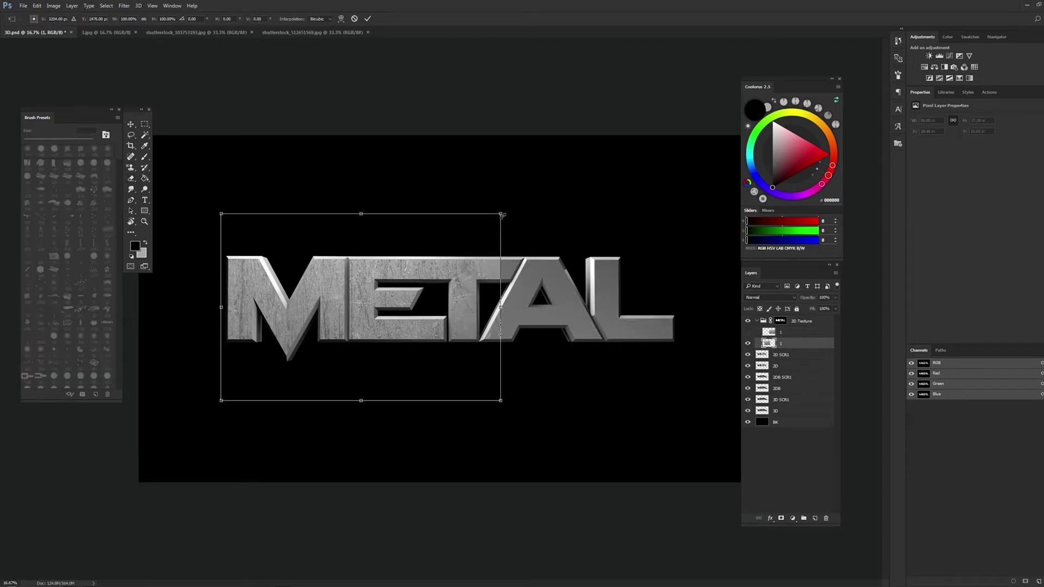
left_click_drag(501, 215, 710, 71)
key("Return")
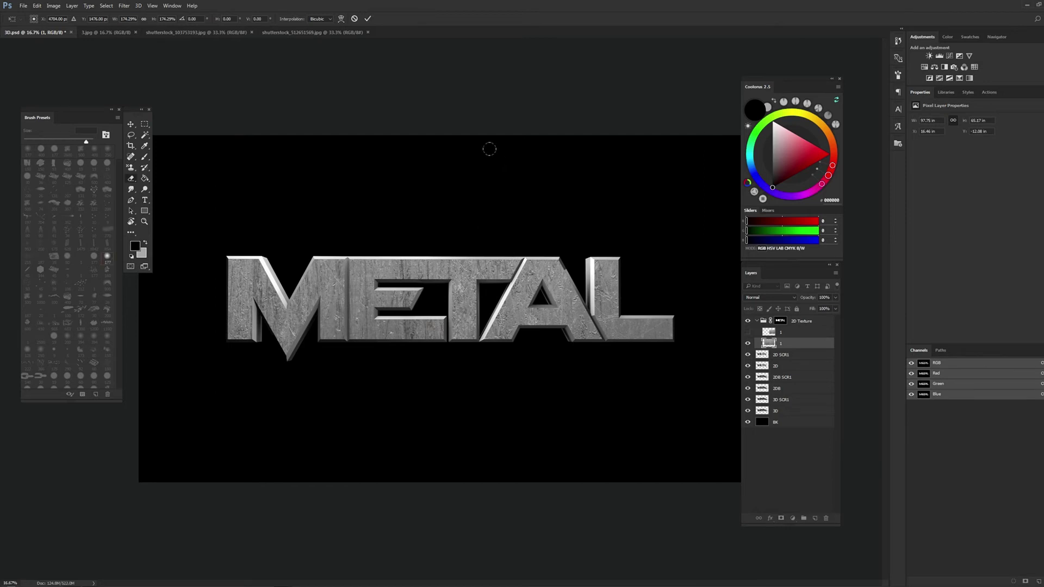
left_click(131, 125)
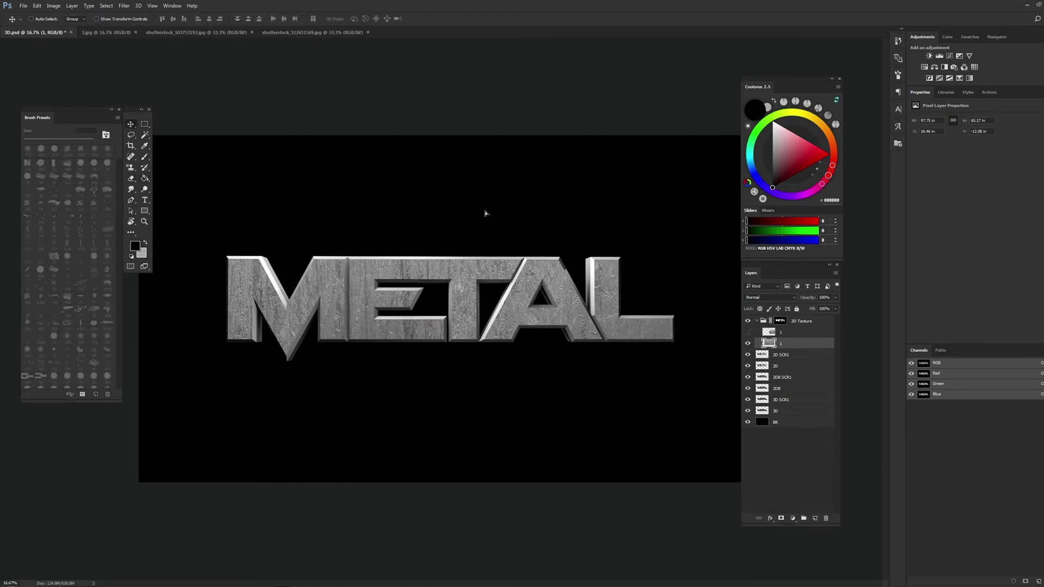
Reposition the scratched metal texture within the METAL letters
left_click_drag(485, 213, 490, 259)
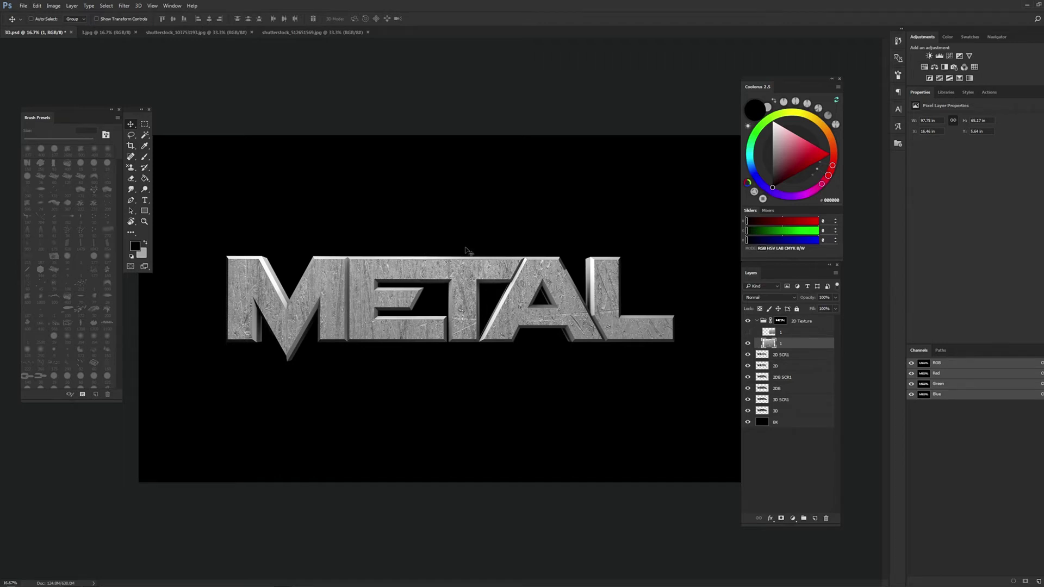
left_click_drag(469, 251, 465, 250)
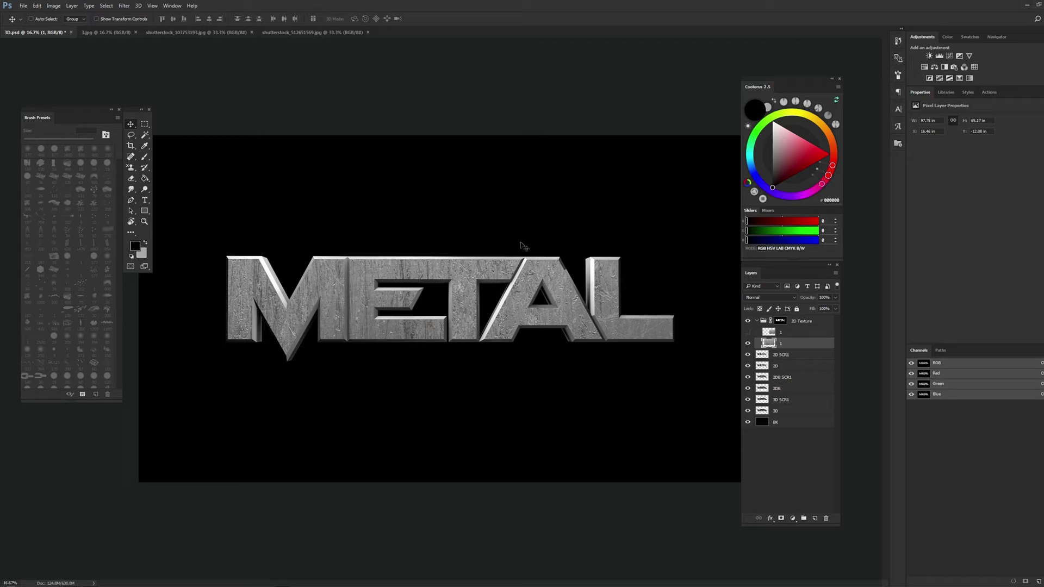
left_click_drag(619, 305, 639, 295)
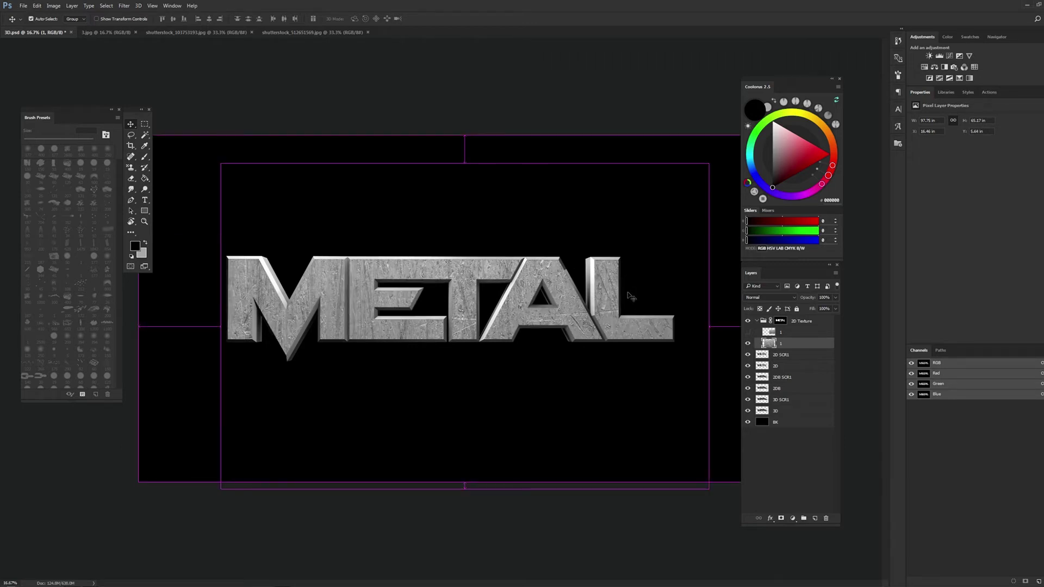
left_click_drag(506, 308, 501, 308)
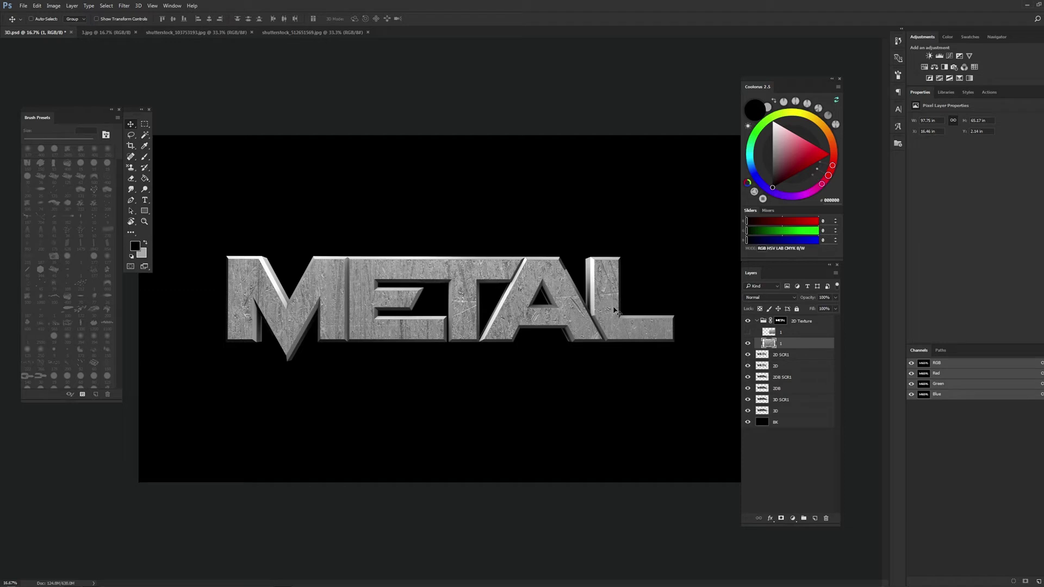
Zoom in to inspect the texture, then transform it and cut it down to M, E and T
left_click(145, 222)
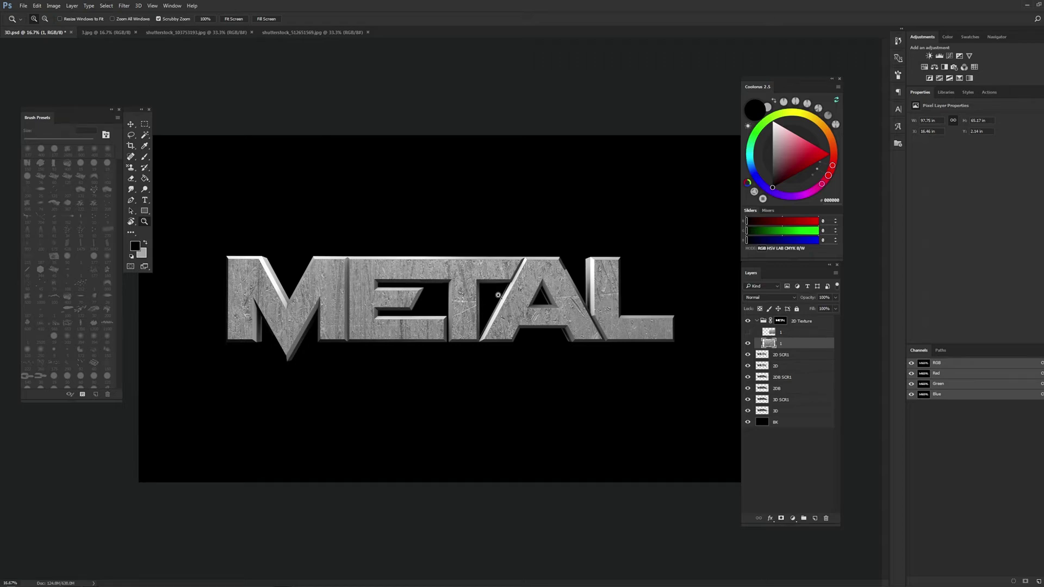
left_click_drag(462, 326, 529, 207)
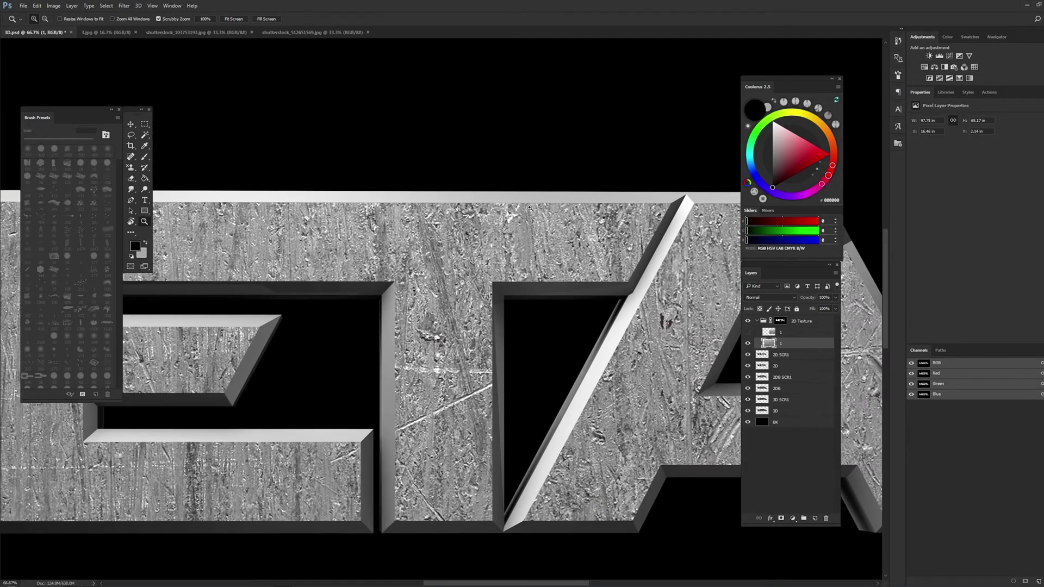
right_click(542, 222)
left_click(557, 275)
right_click(536, 249)
left_click(549, 293)
key("ctrl+t")
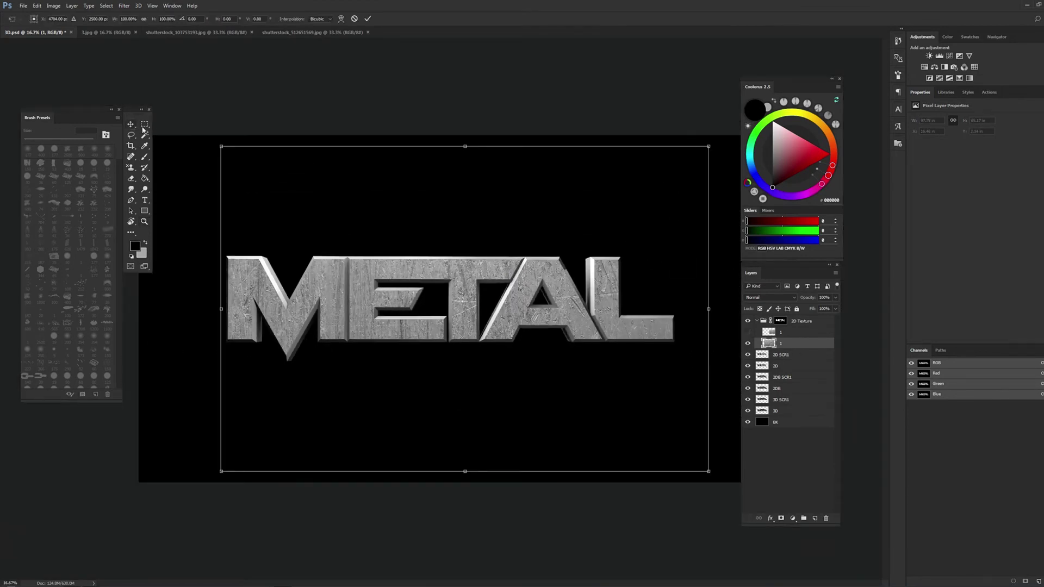
left_click(144, 125)
key("ctrl+z")
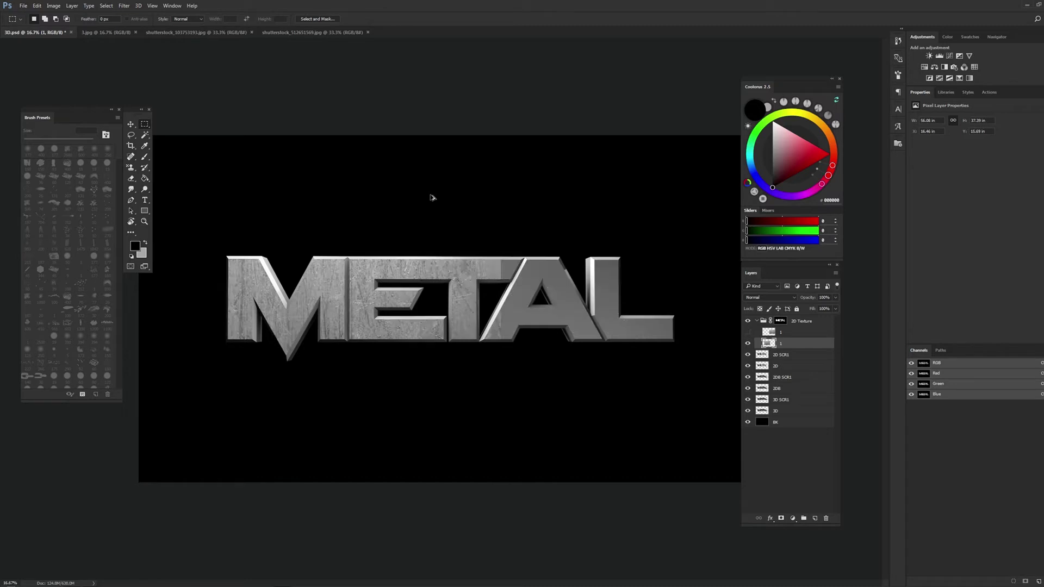
Show the A-and-L texture piece, soften the seam with a large eraser, and merge both pieces
left_click(773, 331)
left_click(748, 332)
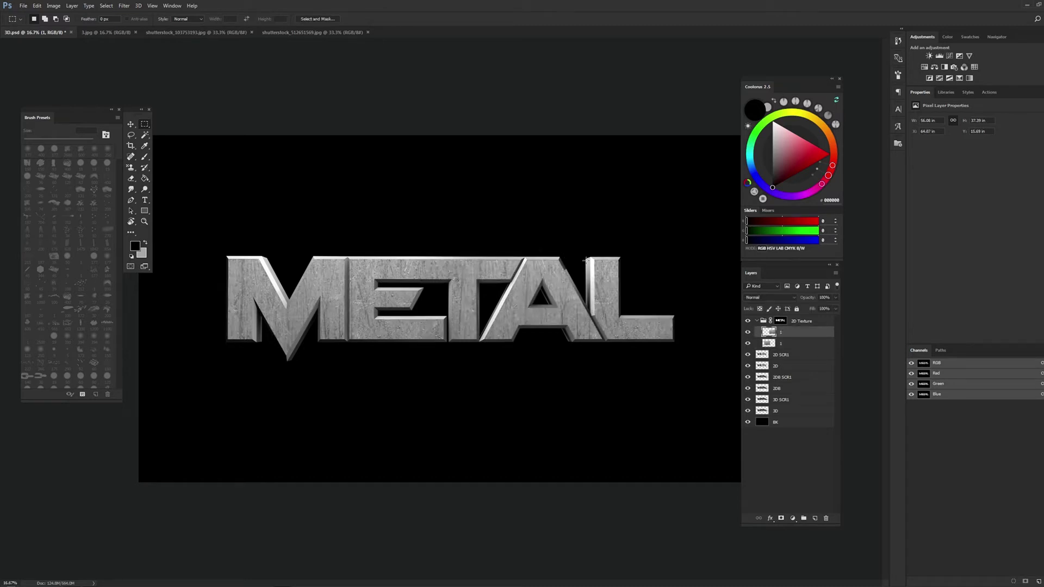
key("e")
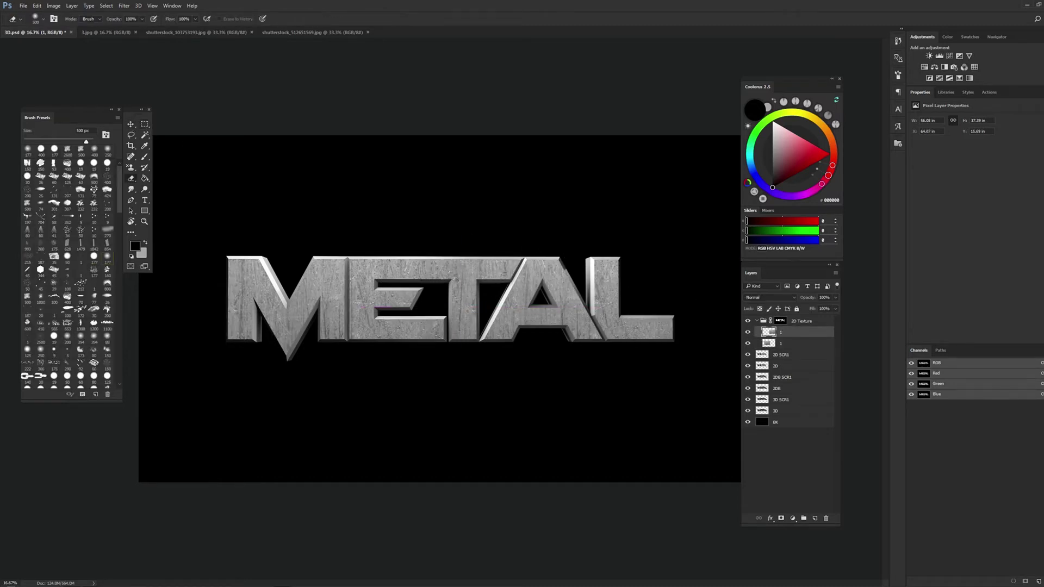
key("bracketright")
key("bracketright")
left_click(771, 341, "shift")
key("ctrl+e")
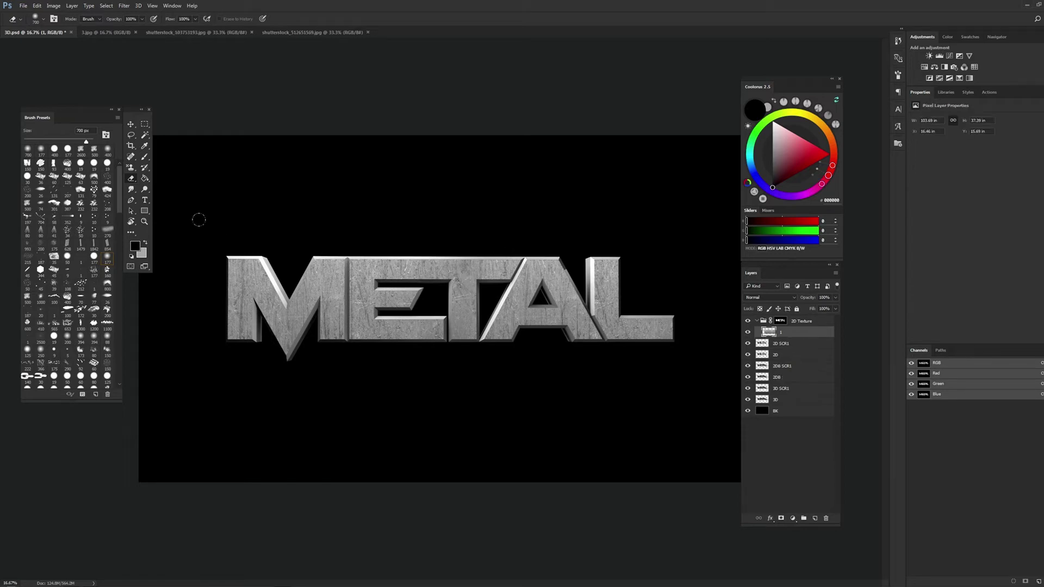
Move the merged texture into place and rotate it 165° so scratches run diagonally
left_click(130, 124)
mouse_move(350, 391)
left_mouse_down()
mouse_move(450, 287)
mouse_move(465, 319)
left_mouse_up()
key("ctrl+t")
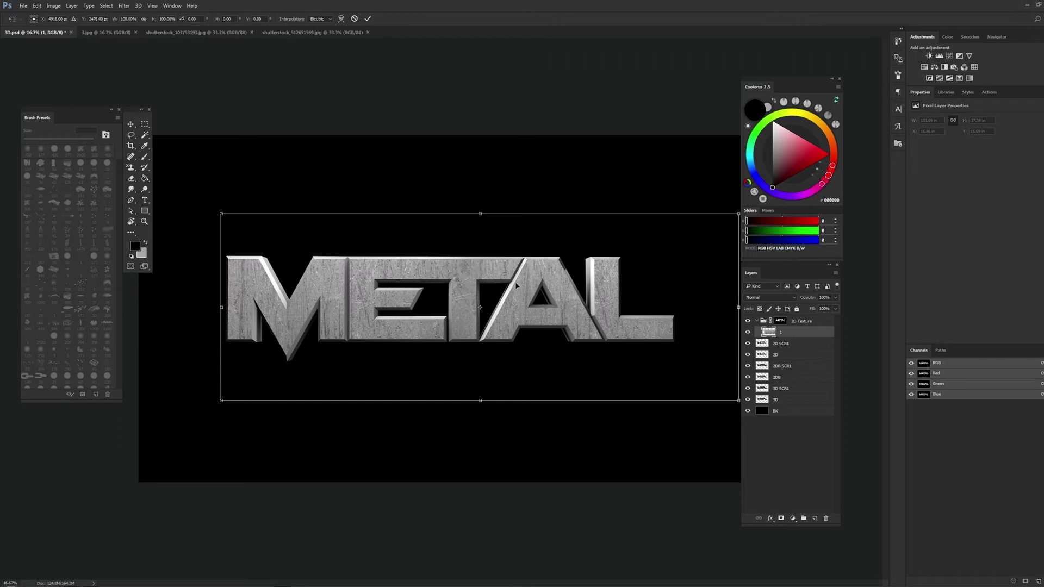
key("Return")
mouse_move(498, 271)
left_mouse_down()
mouse_move(538, 314)
mouse_move(547, 310)
left_mouse_up()
key("ctrl+t")
left_click_drag(339, 392, 458, 461)
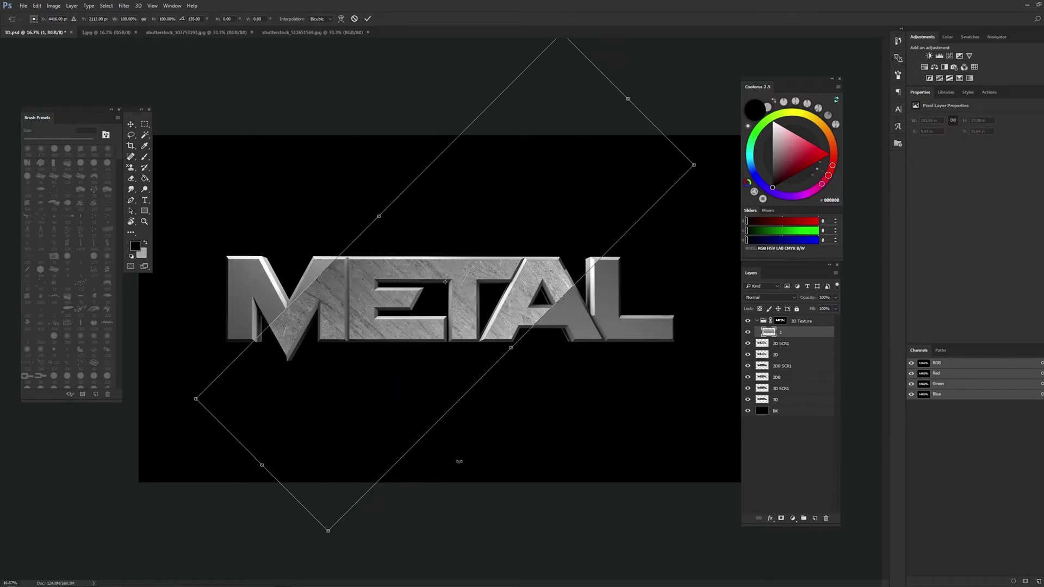
key("Return")
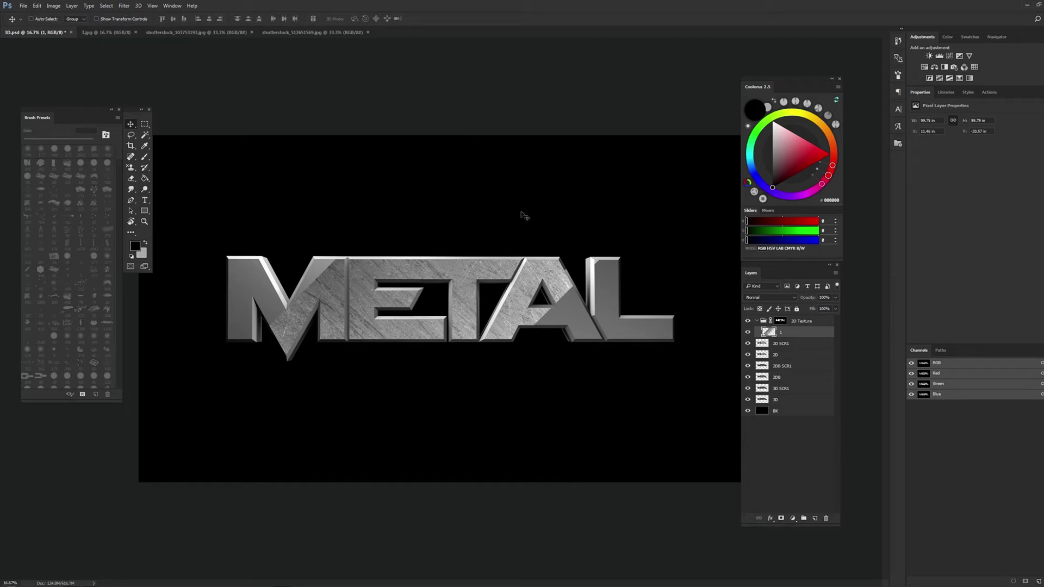
Duplicate the diagonal texture and shift the copy right and down over the letters
mouse_move(500, 346)
left_mouse_down()
mouse_move(403, 335)
mouse_move(424, 341)
left_mouse_up()
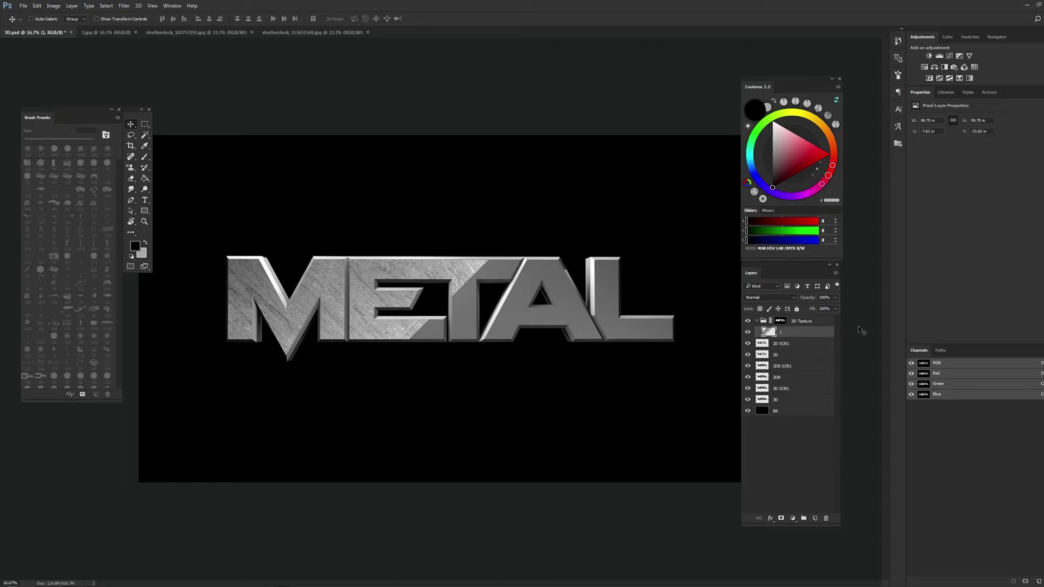
key("ctrl+j")
key("ctrl+t")
left_click_drag(641, 187, 49, 272)
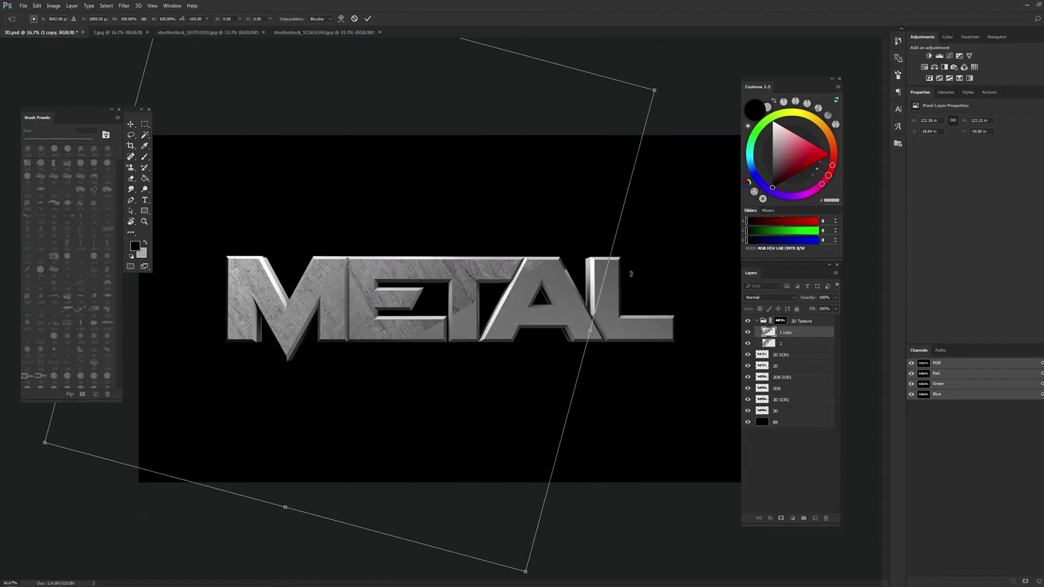
key("ctrl+z")
key("Escape")
left_click_drag(309, 237, 571, 314)
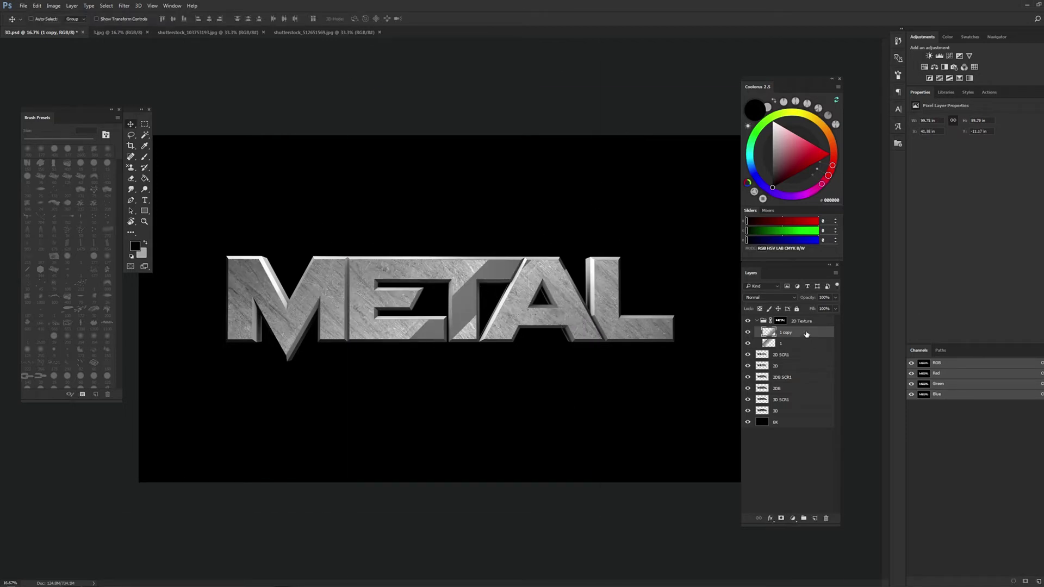
Add a third copy offset leftward and erase the hard seams on the L and A
key("ctrl+j")
left_click_drag(712, 342, 544, 308)
key("e")
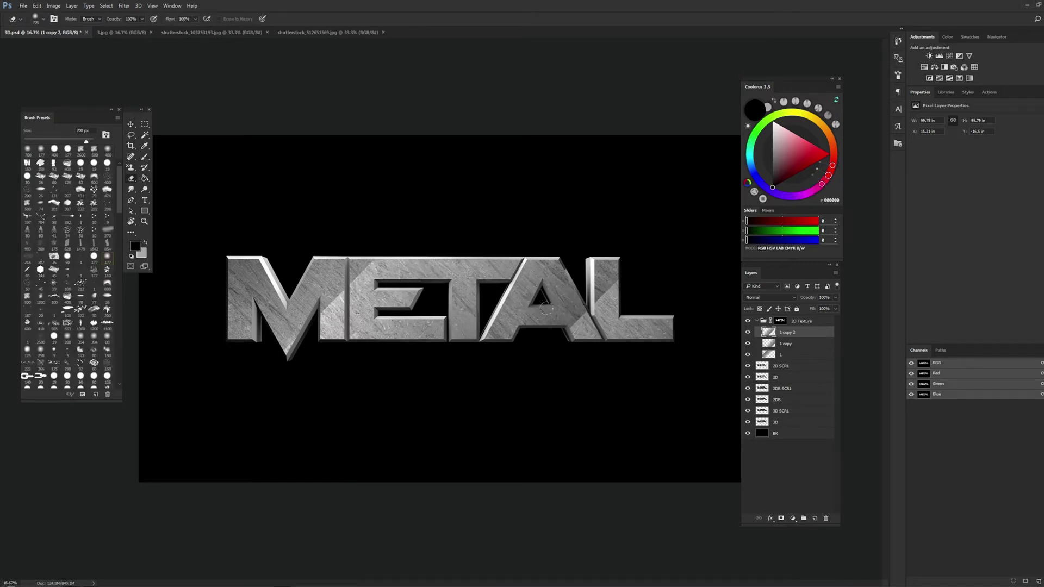
left_click_drag(617, 251, 632, 235)
key("bracketright")
key("bracketright")
left_click_drag(555, 245, 568, 269)
key("0")
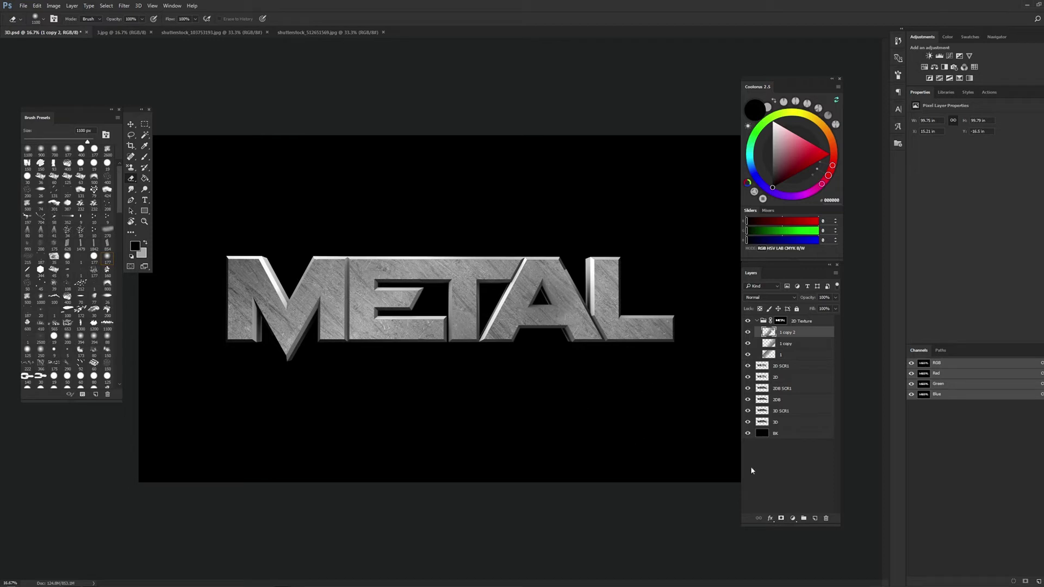
Merge the three texture copies, nudge the result, and name the layer 1
left_click(802, 344, "shift")
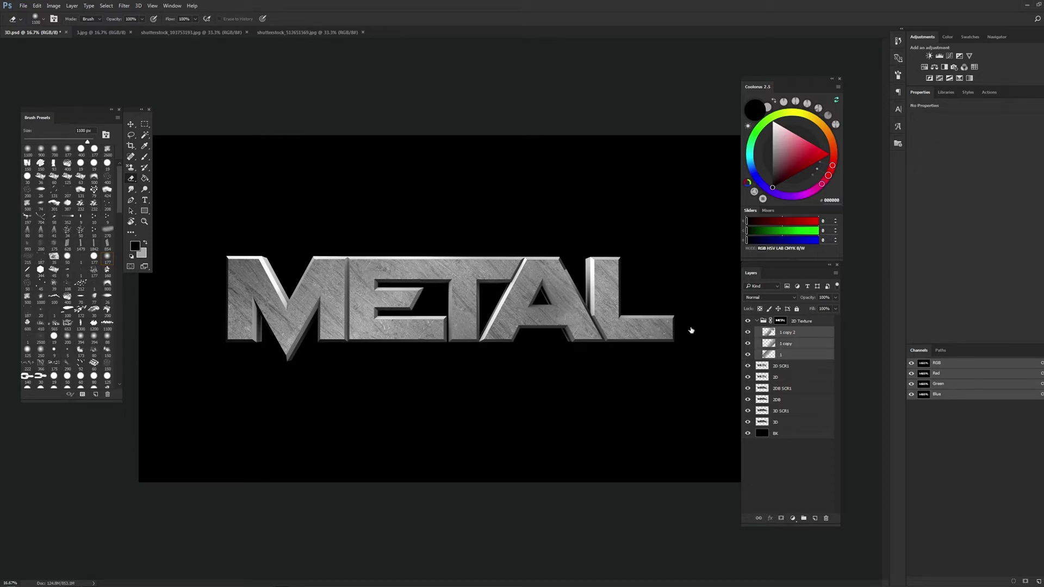
key("ctrl+e")
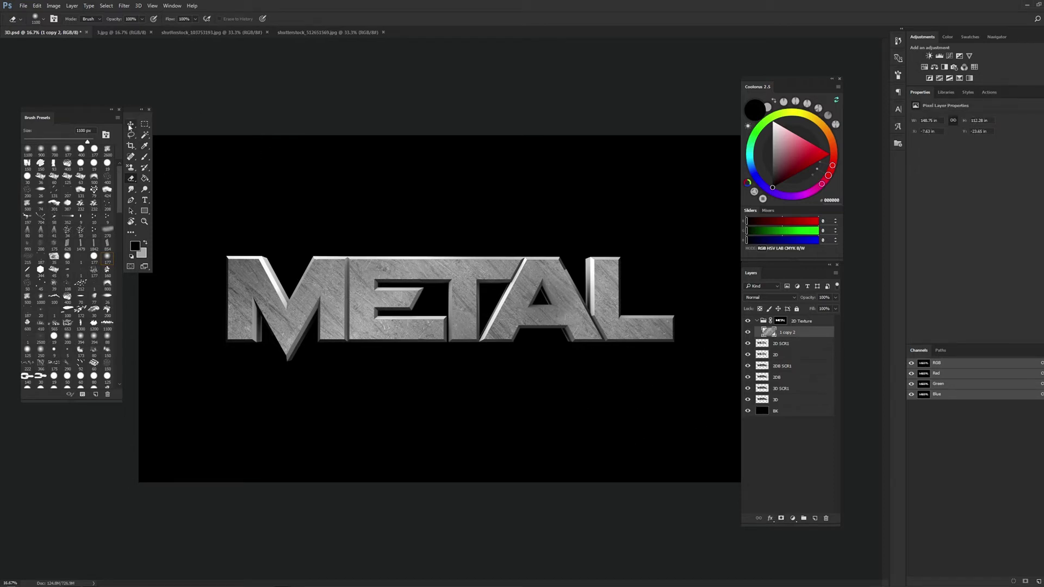
left_click(129, 127)
mouse_move(608, 335)
left_mouse_down()
mouse_move(455, 385)
mouse_move(501, 372)
left_mouse_up()
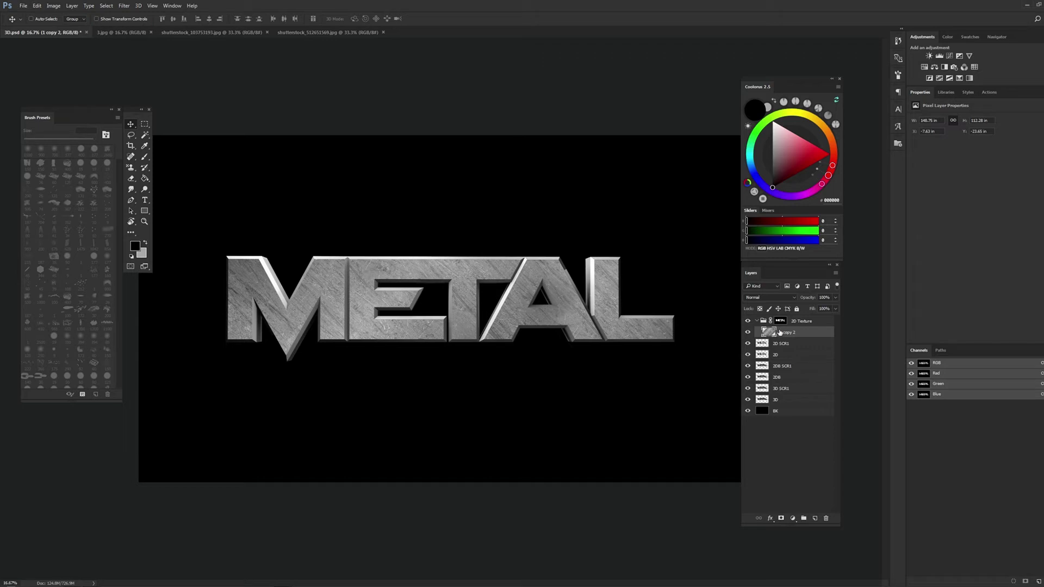
type("1")
key("Return")
key("m")
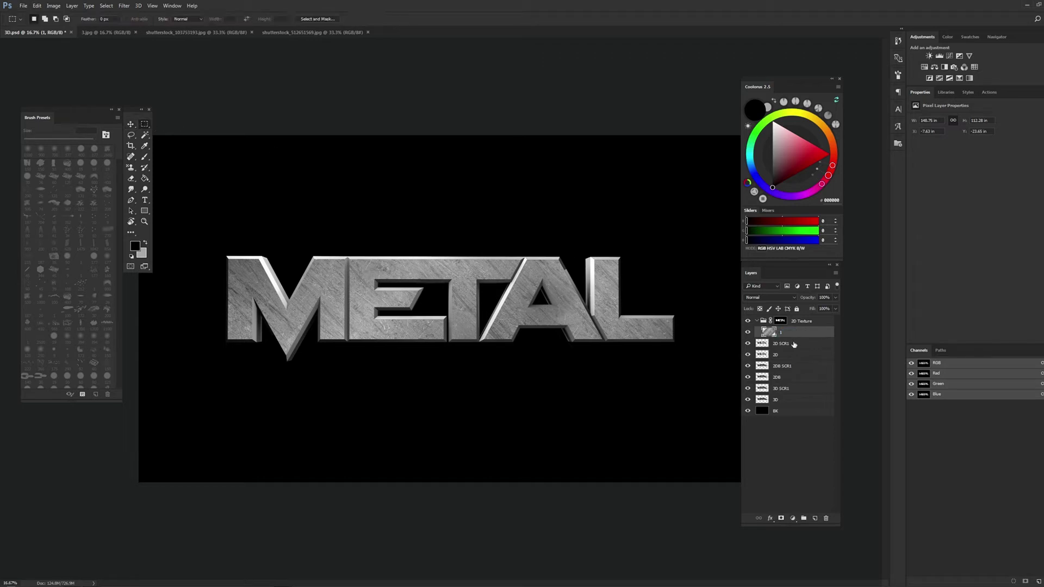
Set the merged texture layer's blend mode to Multiply
left_click(769, 297)
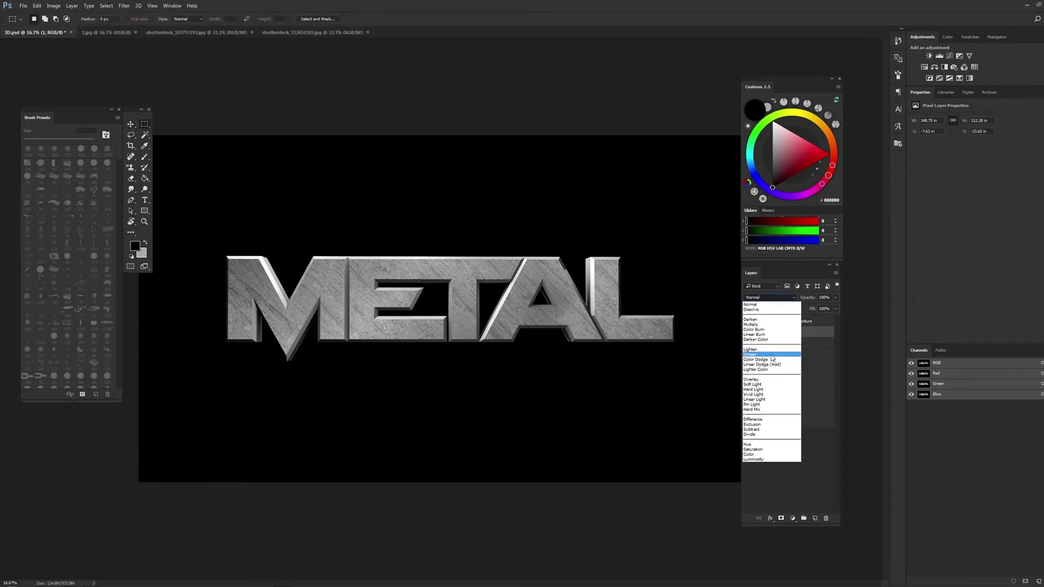
left_click(769, 325)
key("r")
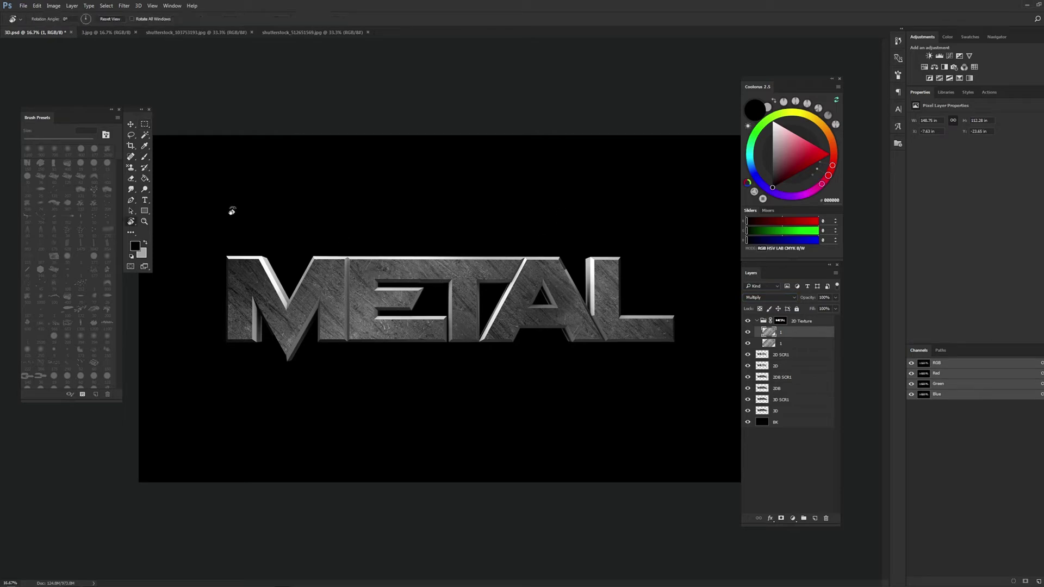
Zoom in on the textured A and L to inspect, then back out to the full image
key("z")
mouse_move(422, 300)
left_mouse_down()
mouse_move(447, 239)
mouse_move(356, 324)
left_mouse_up()
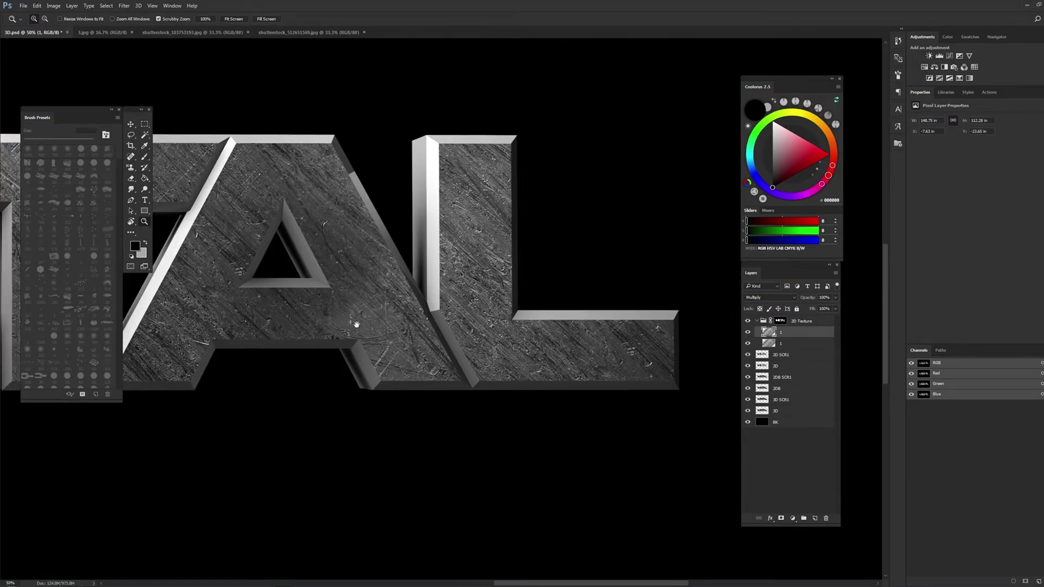
right_click(506, 283)
left_click(507, 317)
right_click(491, 256)
left_click(506, 311)
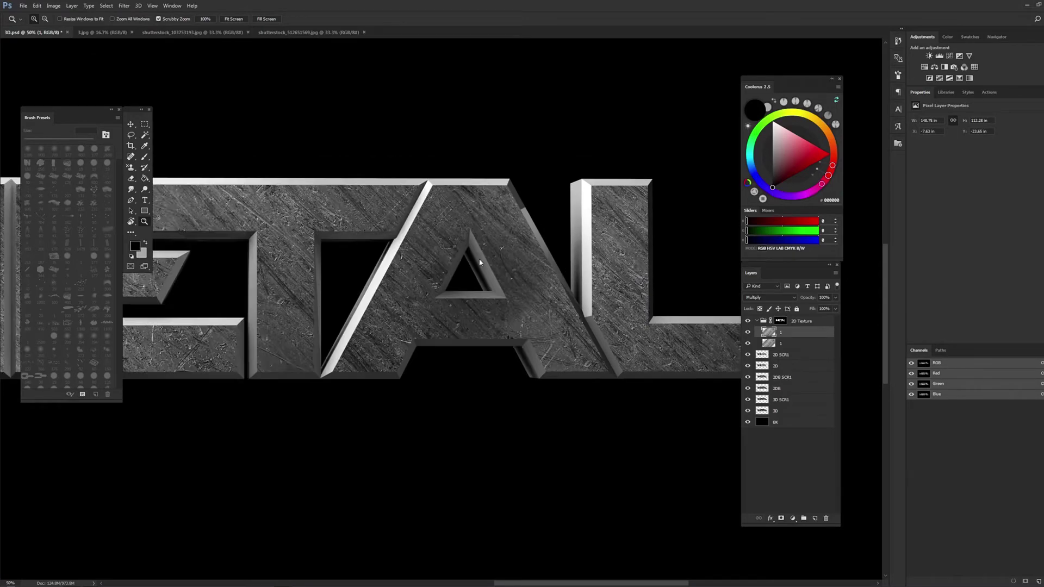
right_click(461, 250)
left_click(493, 304)
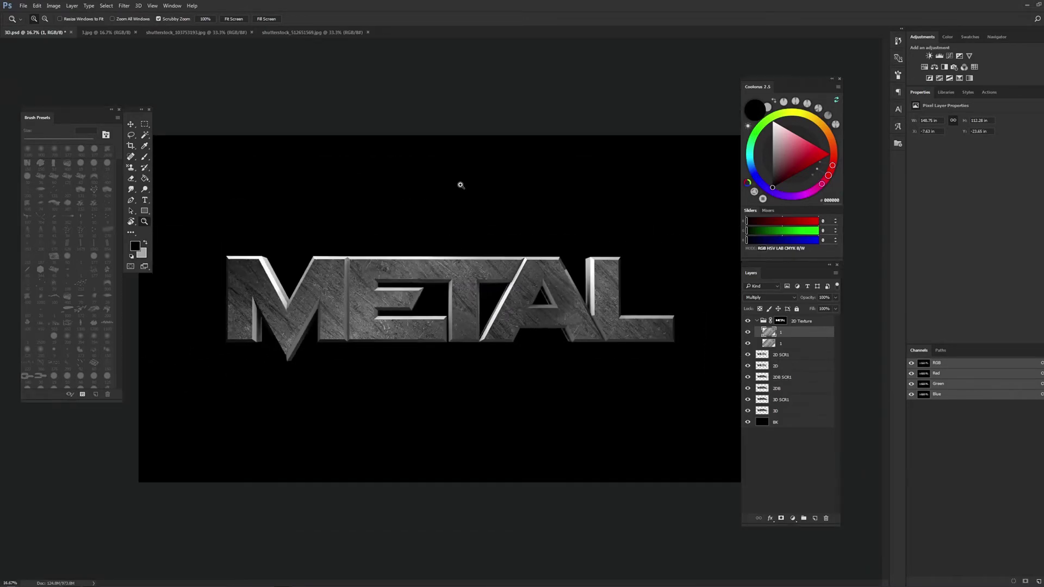
key("ctrl+plus")
right_click(578, 372)
left_click(616, 430)
Duplicate the texture as a Normal-blend copy named 1
key("ctrl+j")
key("alt+shift+n")
double_click(781, 333)
key("Return")
left_click(144, 124)
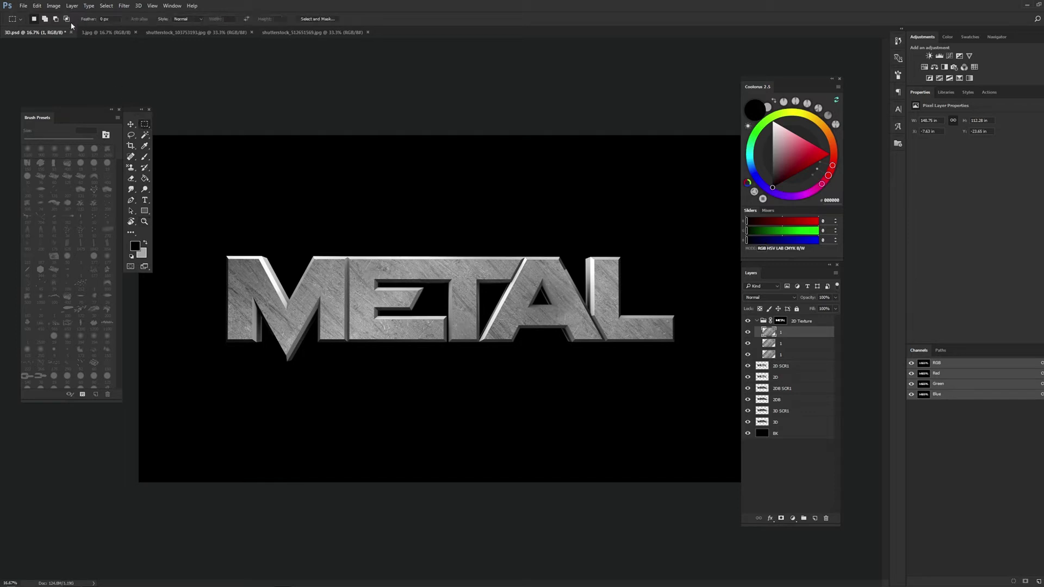
Apply Levels to the top texture: midtones 0.24, white input 188, output black 15
left_click(72, 6)
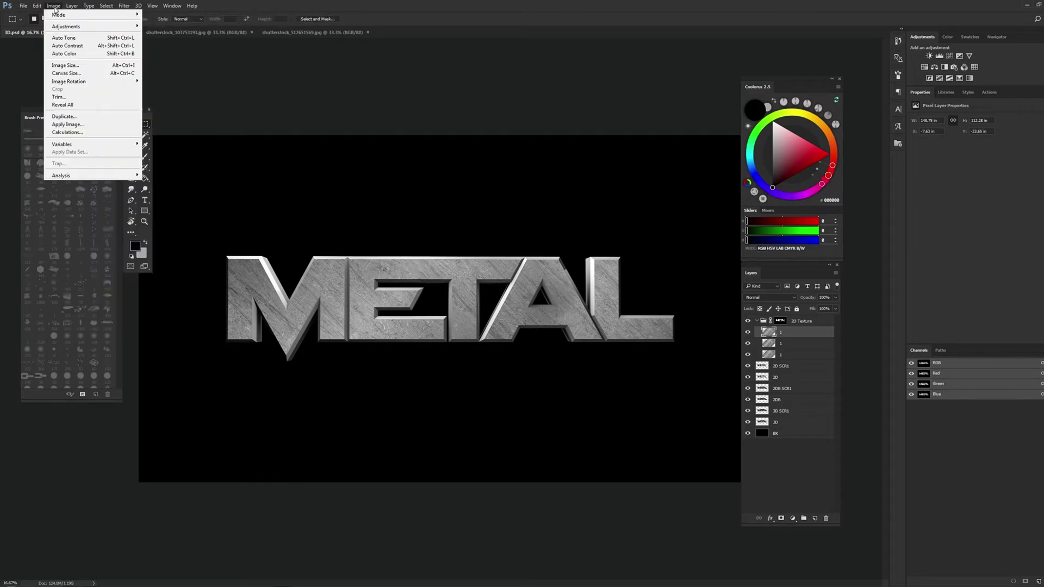
mouse_move(66, 26)
left_click(159, 34)
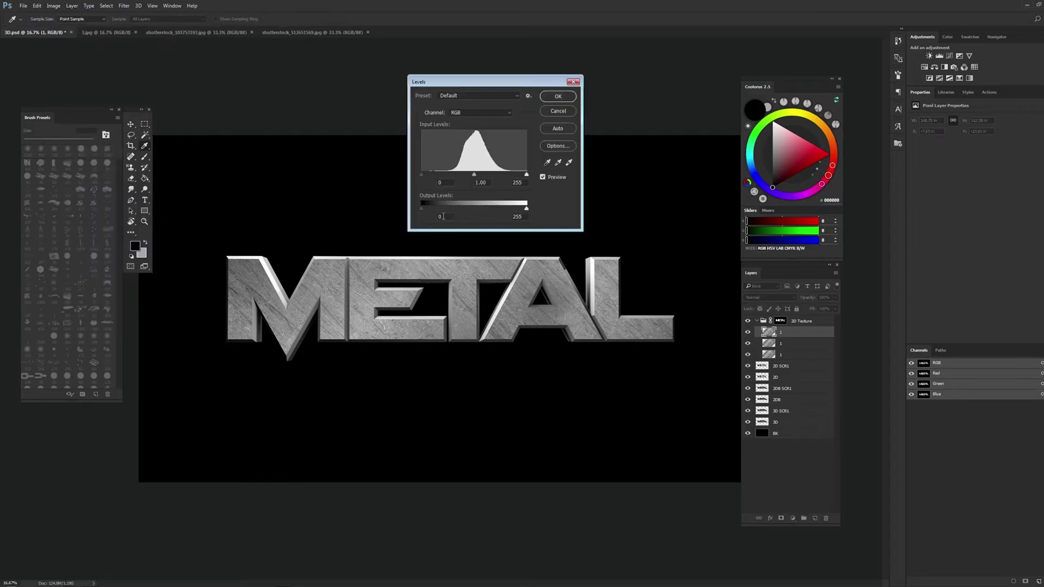
left_click_drag(472, 175, 504, 175)
left_click(503, 176)
left_click_drag(488, 176, 486, 177)
key("Down")
key("Down")
key("Down")
key("Down")
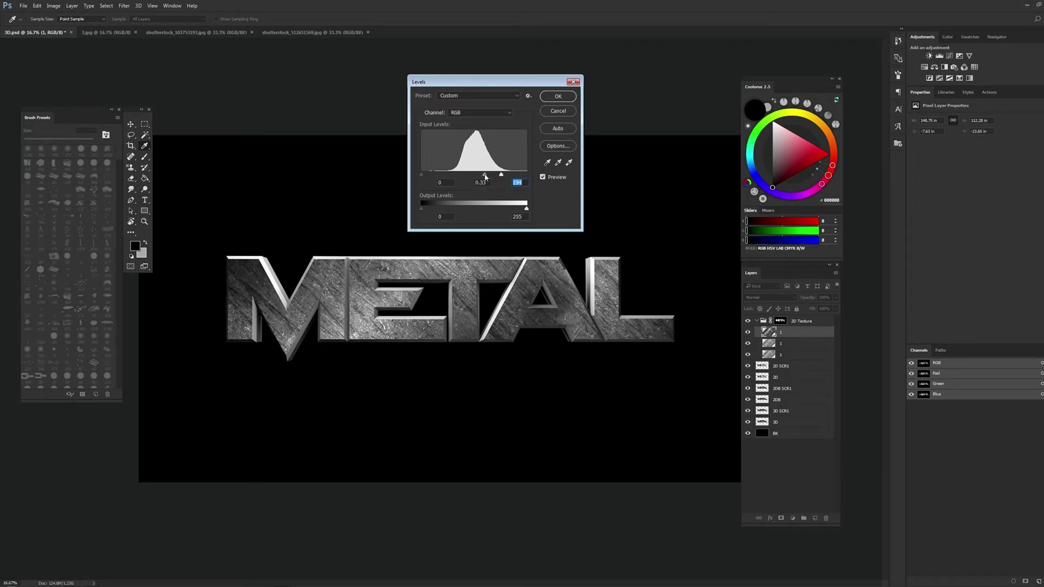
left_click_drag(485, 177, 488, 177)
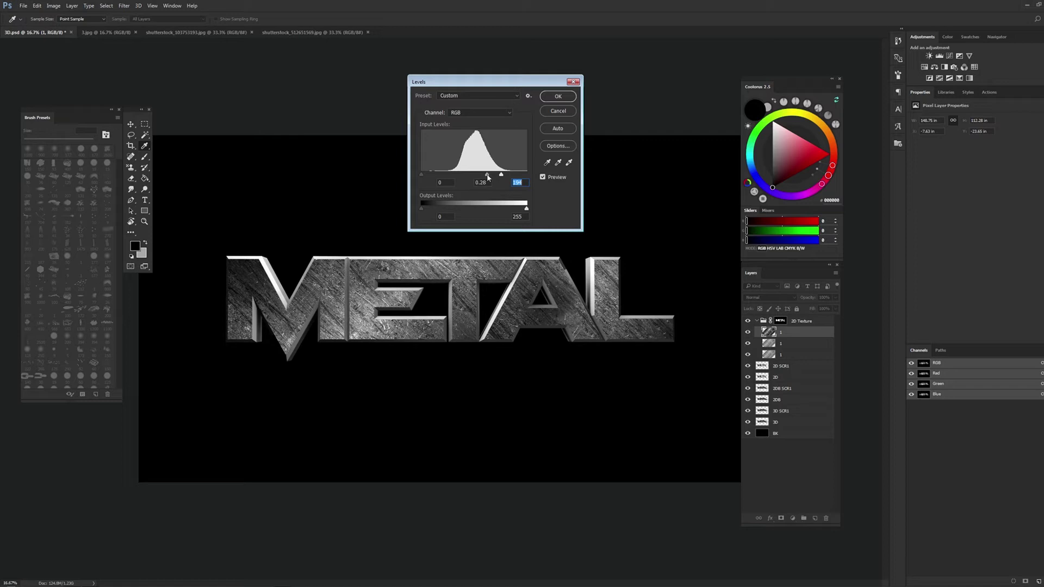
left_click_drag(487, 176, 500, 176)
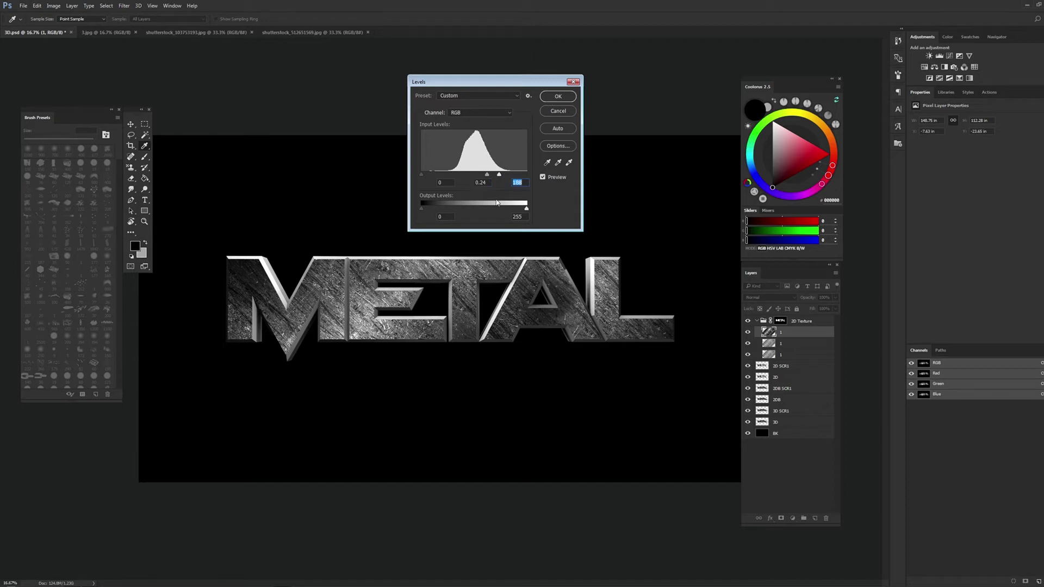
left_click_drag(526, 209, 527, 209)
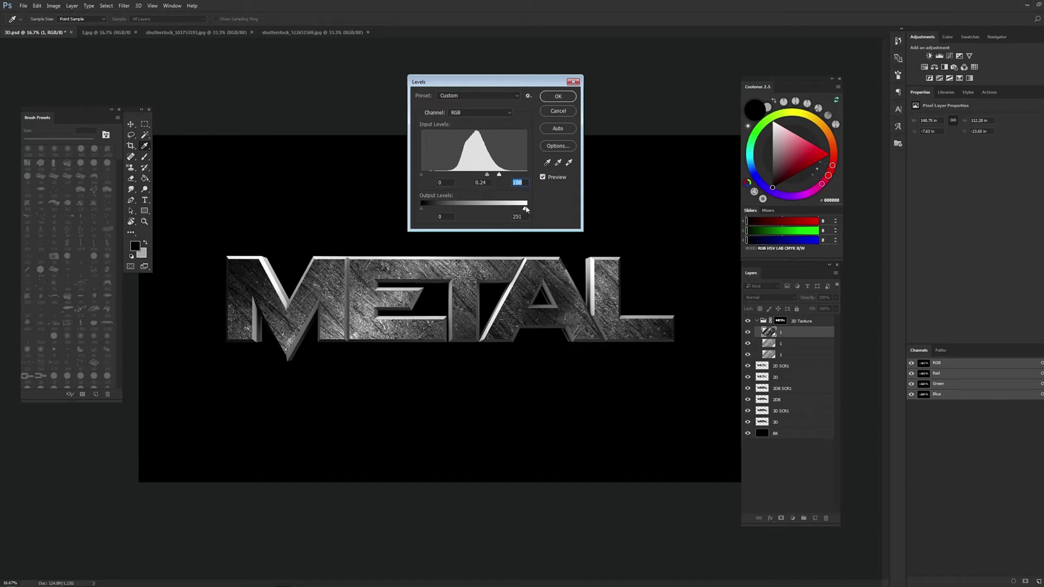
left_click_drag(422, 209, 428, 211)
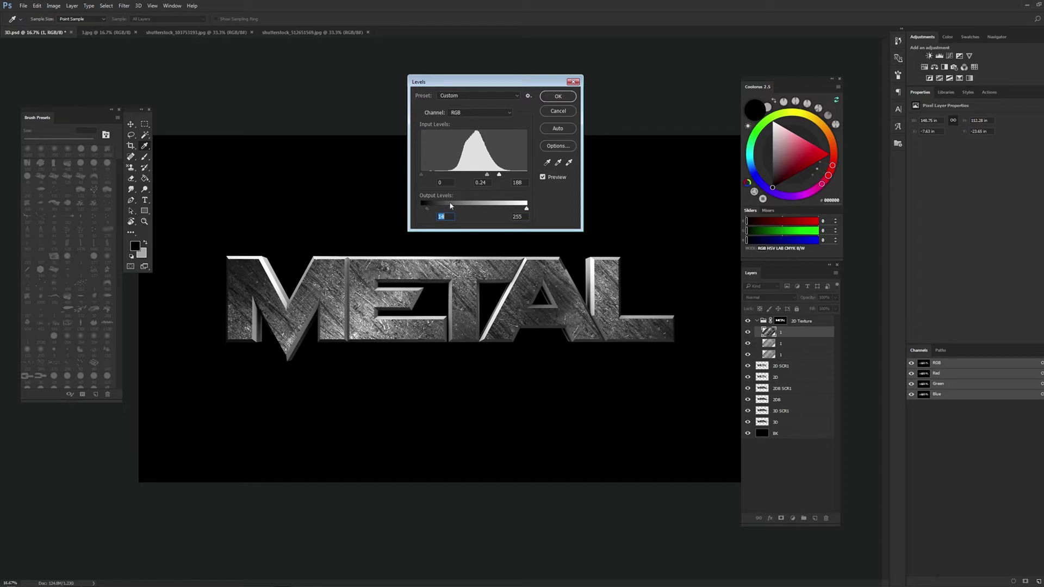
key("Return")
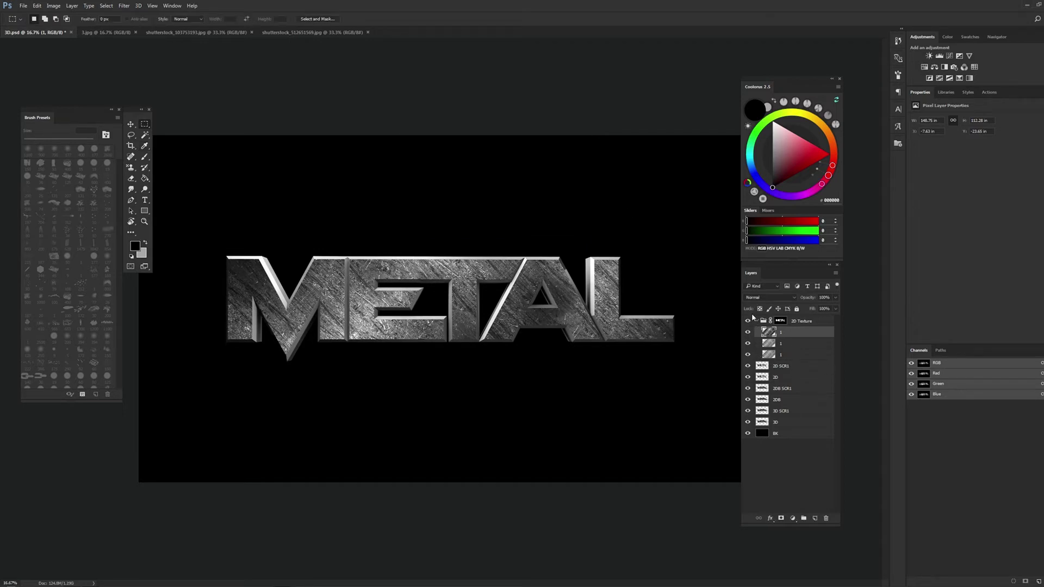
left_click(767, 298)
Set the texture layer to Lighten and compare it on and off, zoomed in and out
left_click(769, 349)
left_click(747, 333)
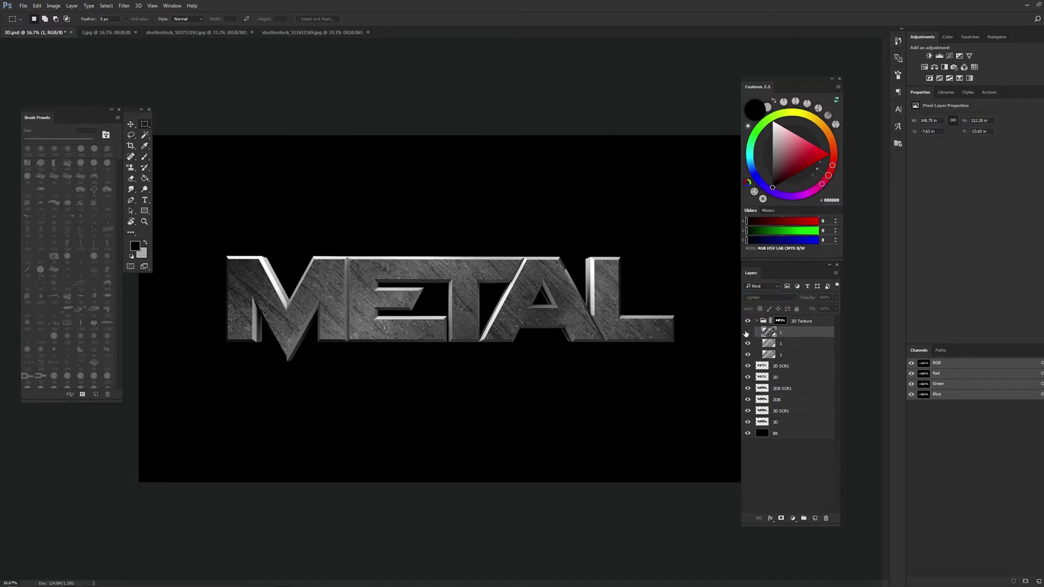
left_click(747, 333)
left_click(747, 333)
left_click(747, 332)
left_click(144, 221)
left_click_drag(478, 293, 505, 294)
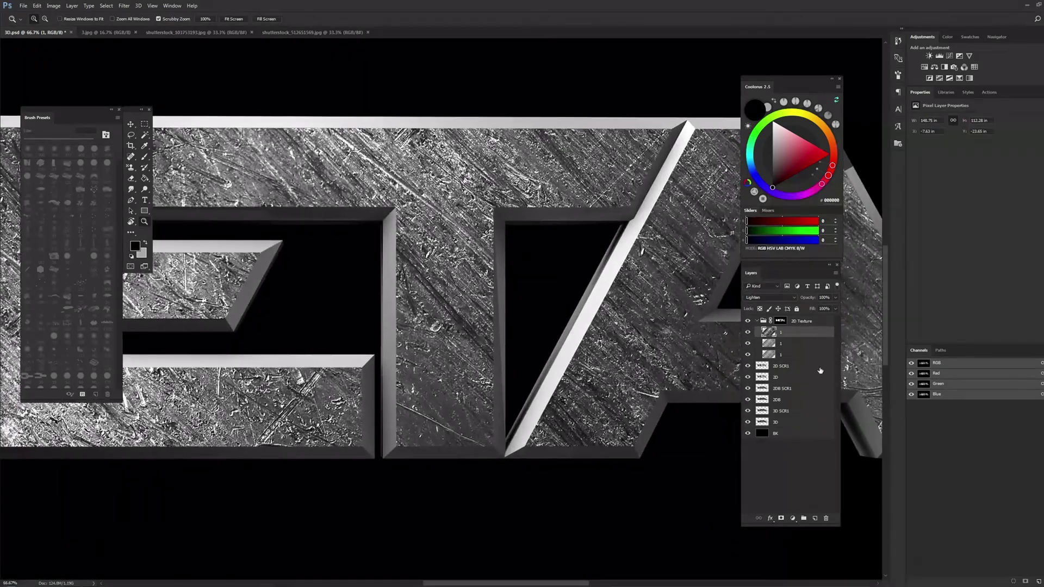
left_click(748, 333)
left_click(748, 333)
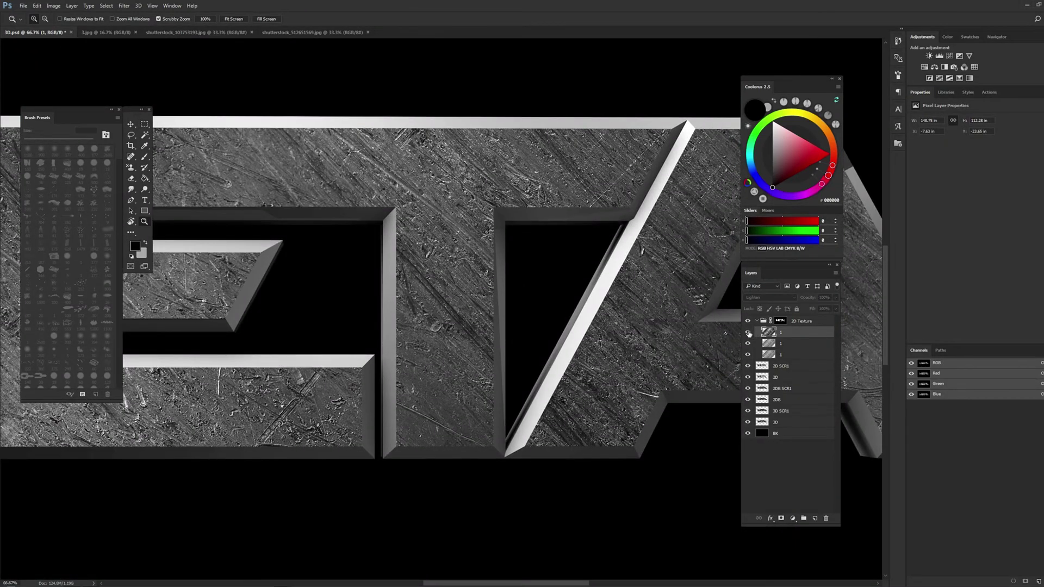
left_click(747, 333)
left_click(747, 333)
right_click(503, 258)
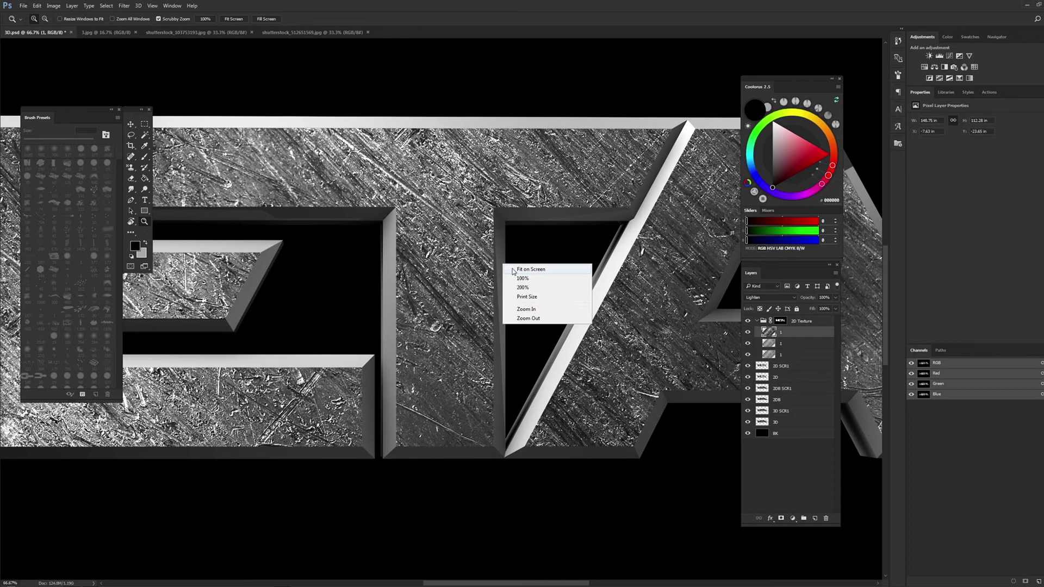
left_click(522, 263)
right_click(484, 284)
left_click(526, 341)
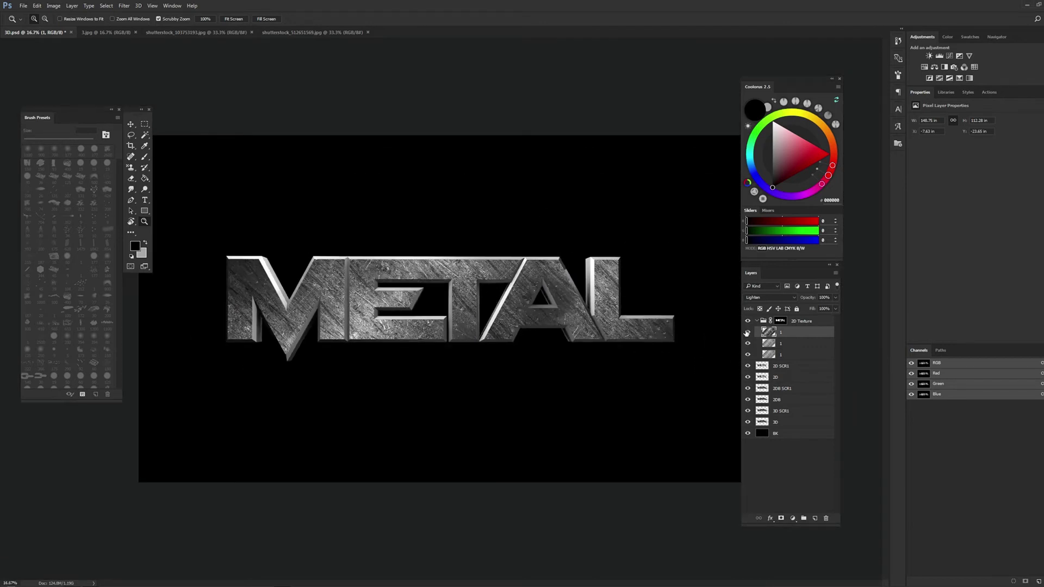
Lower the Lighten texture layer's opacity to about 55%
left_click(835, 297)
left_click_drag(836, 308, 820, 310)
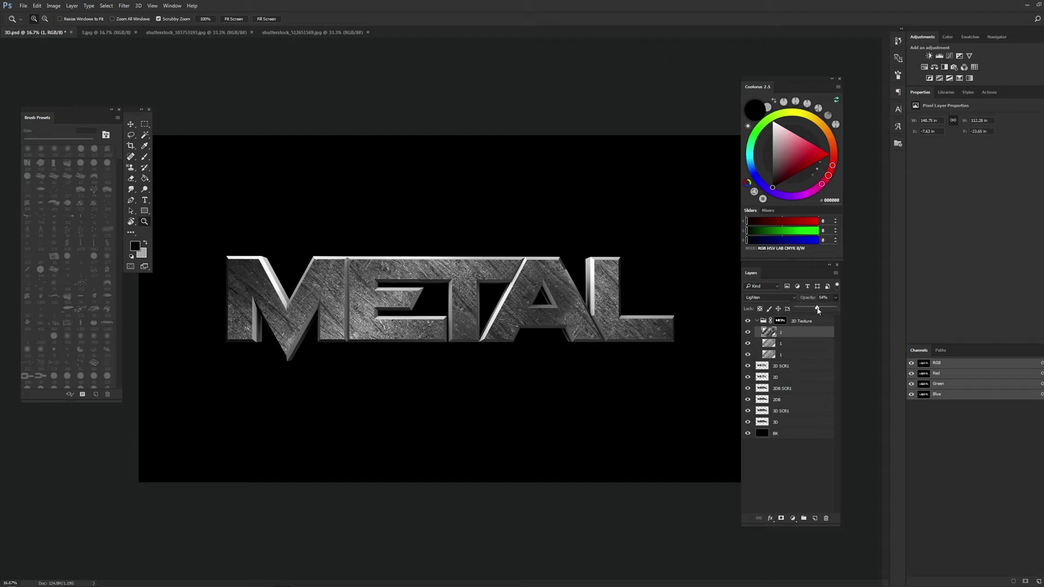
left_click(805, 322)
left_click(747, 333)
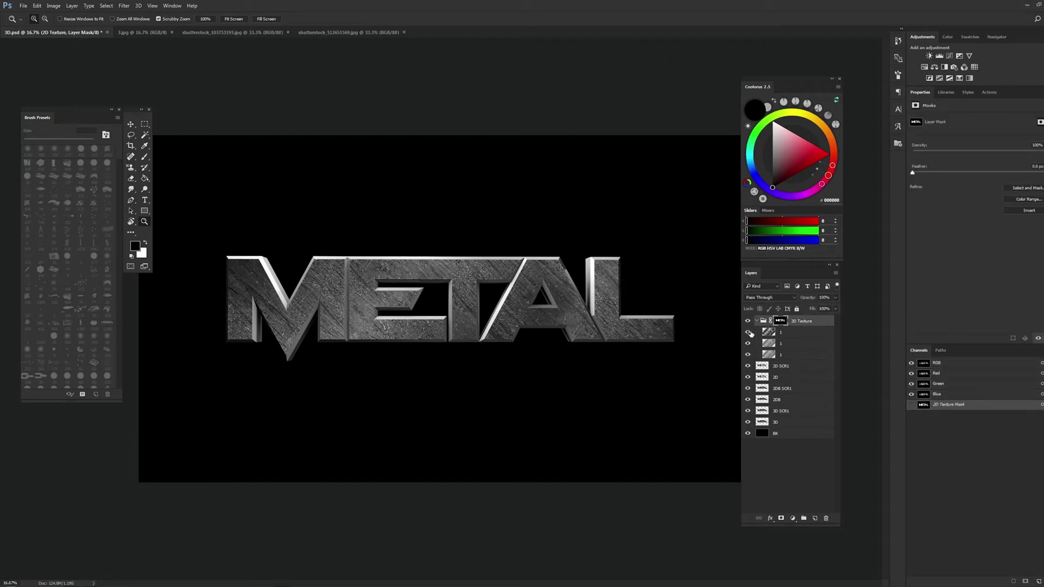
Add a Reveal All mask to layer 1 and ready a large soft round brush
left_click(747, 333)
left_click(747, 333)
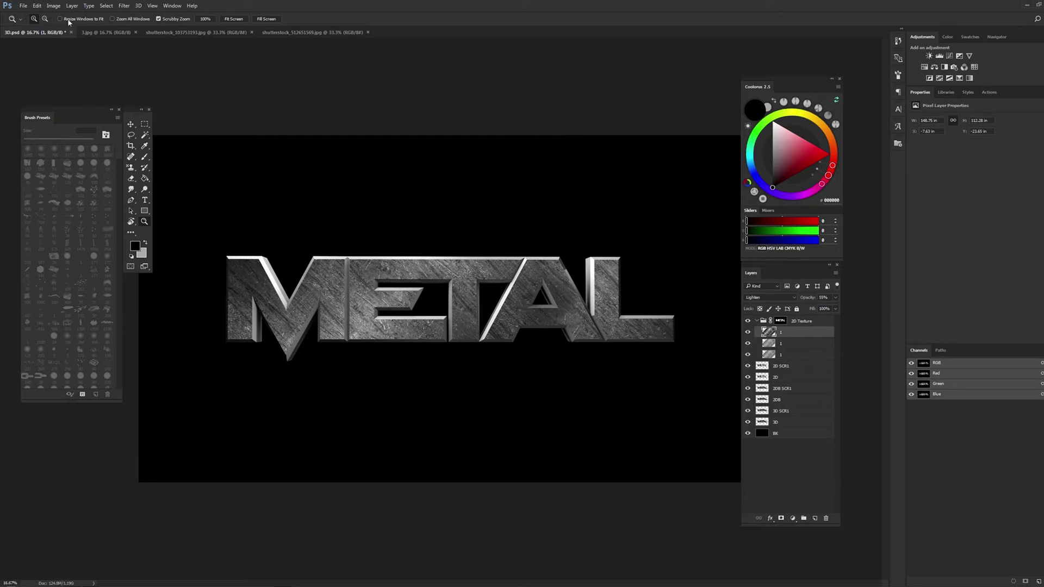
left_click(72, 6)
left_click(182, 134)
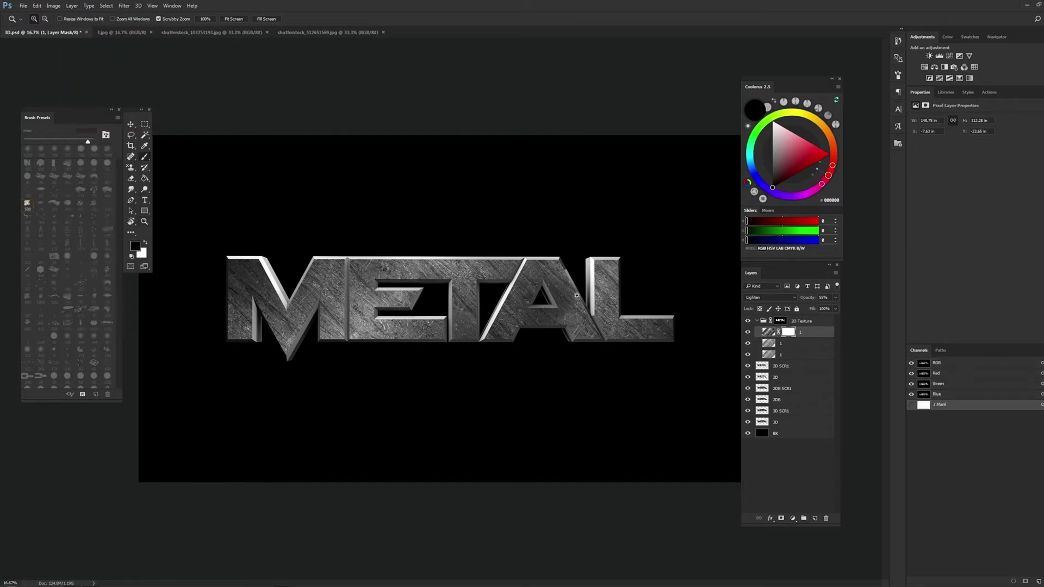
key("b")
left_click(111, 263)
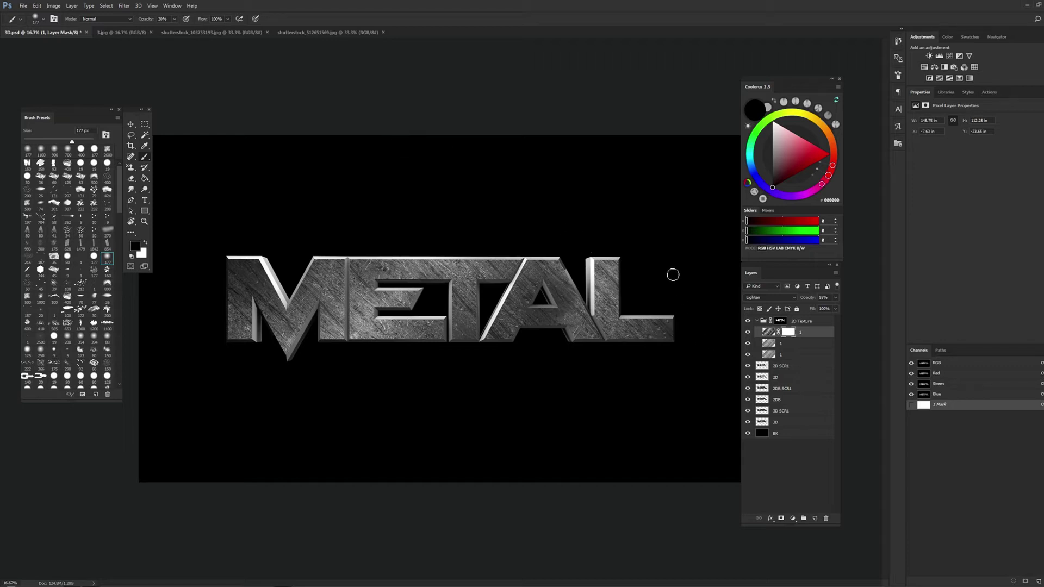
key("bracketright")
key("bracketright")
key("bracketright")
key("bracketright")
key("bracketright")
key("bracketright")
key("bracketright")
left_click(768, 332)
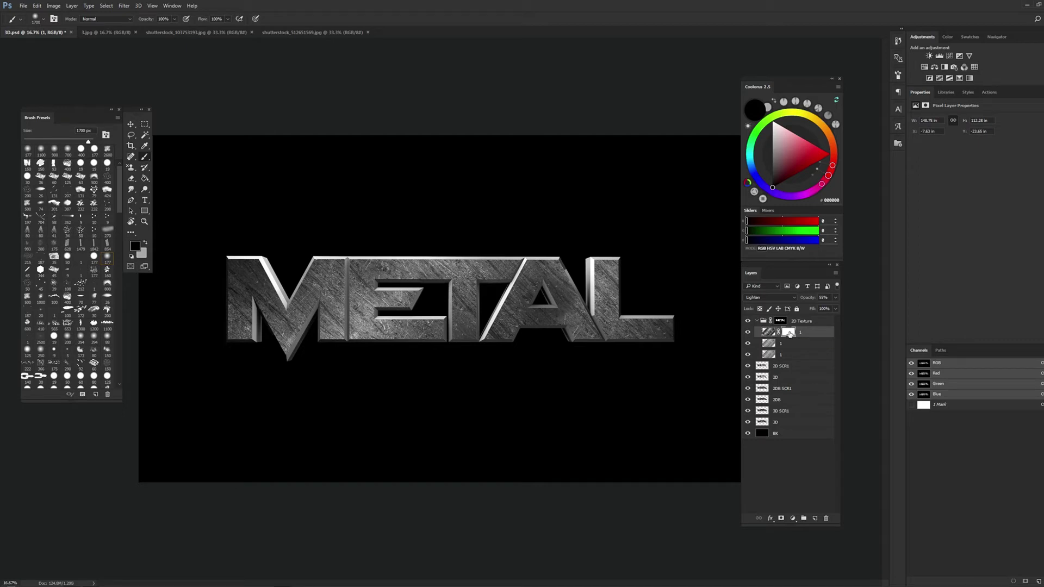
left_click(788, 332)
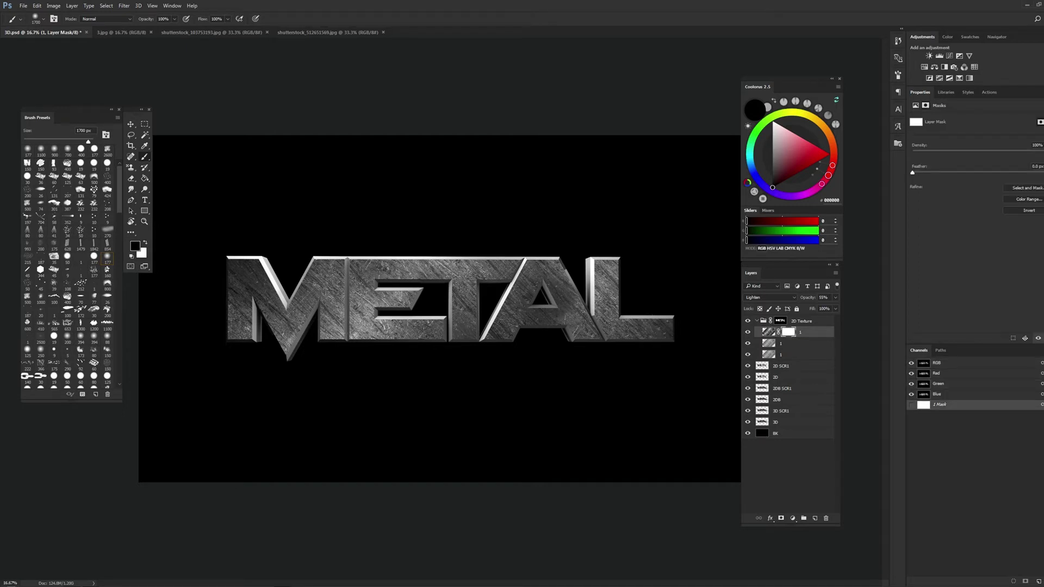
Paint black across the letters' middle, then white along the top of E and T
left_click_drag(234, 326, 669, 326)
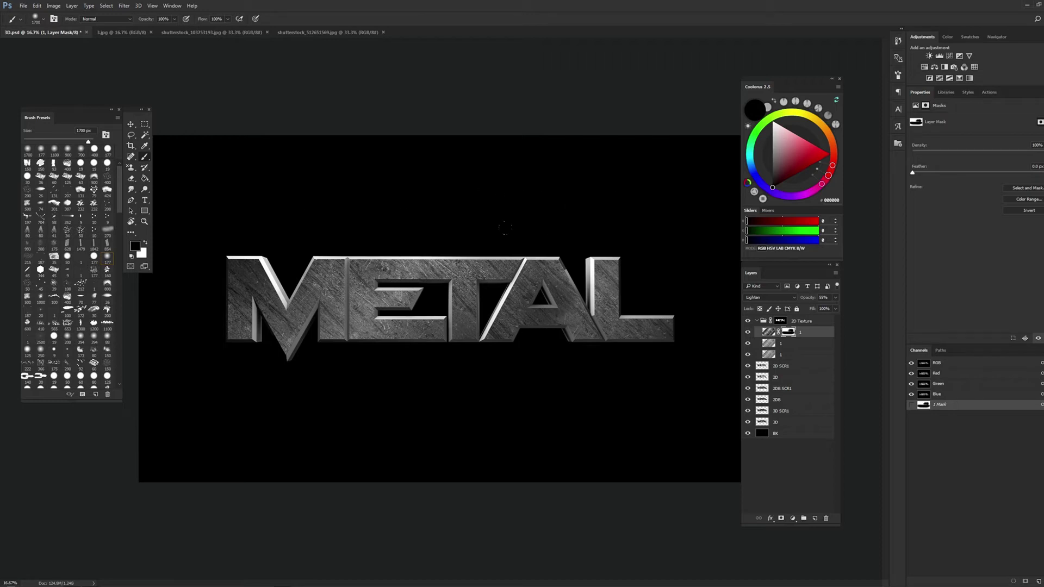
key("x")
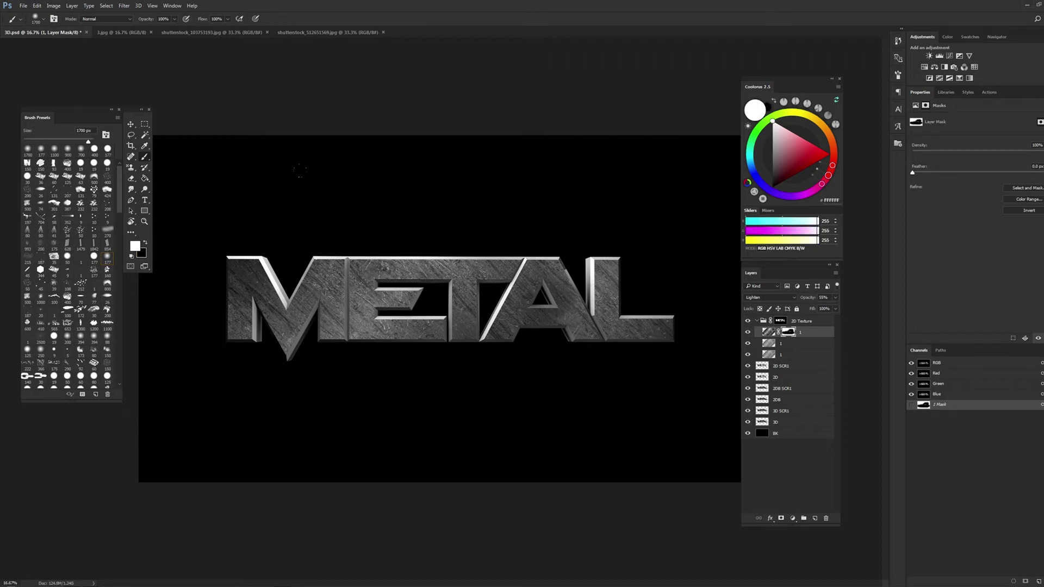
key("bracketleft")
left_click_drag(413, 212, 474, 213)
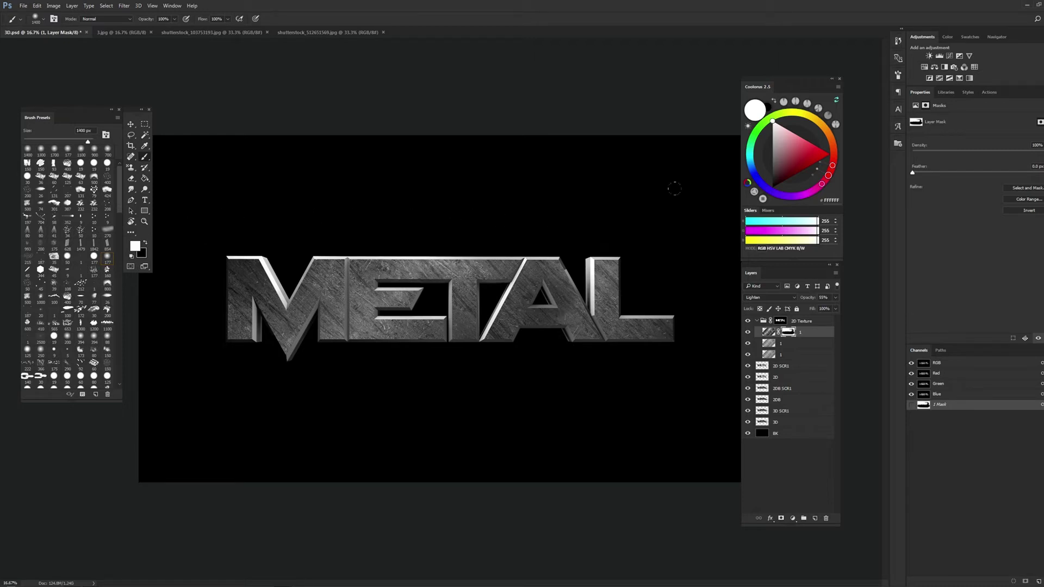
left_click(145, 124)
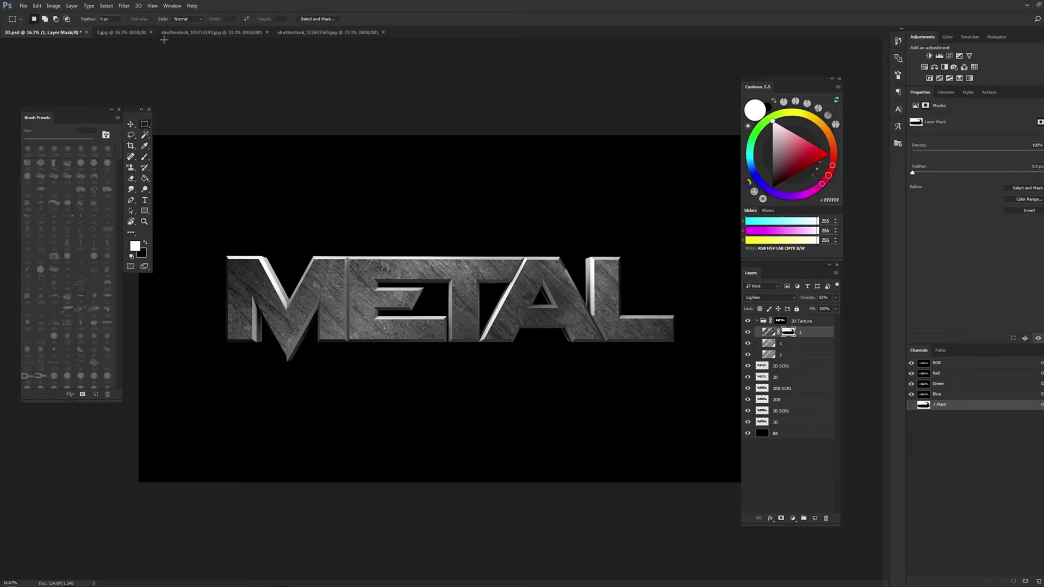
Paste the scratched metal texture into the METAL document as a new layer named 1
left_click(203, 33)
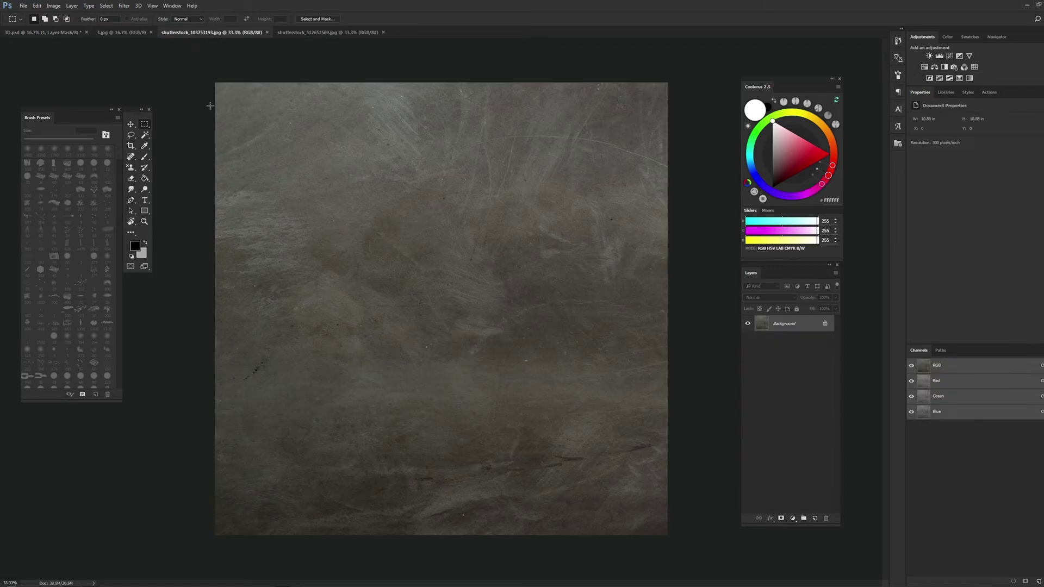
left_click(58, 32)
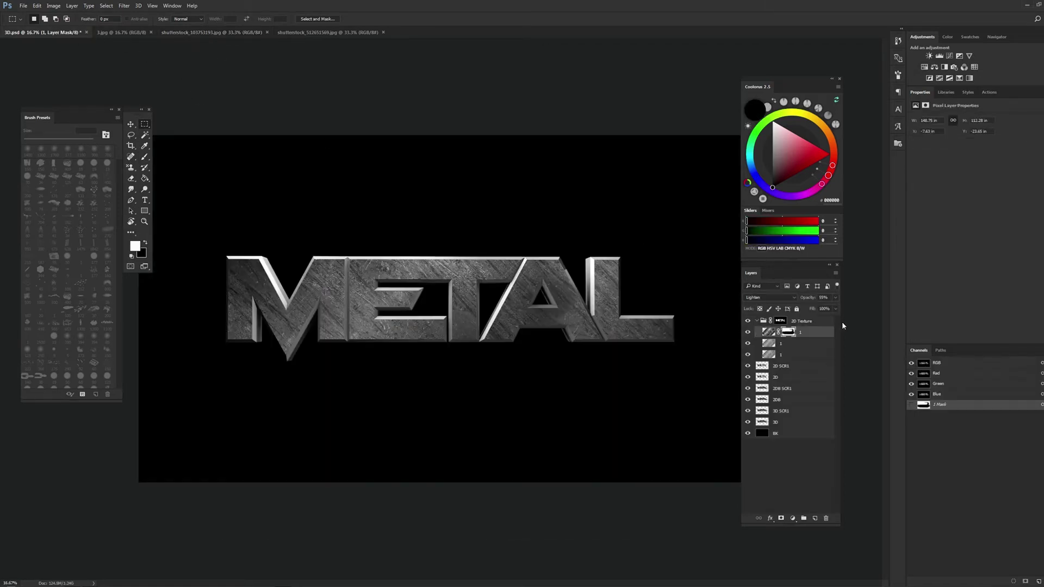
key("ctrl+v")
double_click(786, 332)
key("Return")
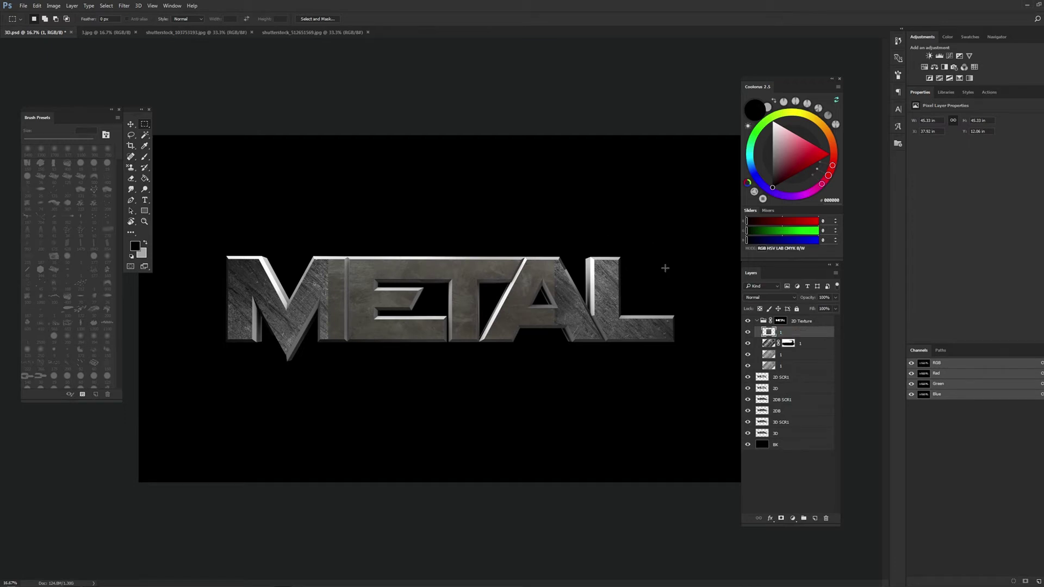
Move, scale and stretch the texture so it spans the whole METAL word
key("ctrl+t")
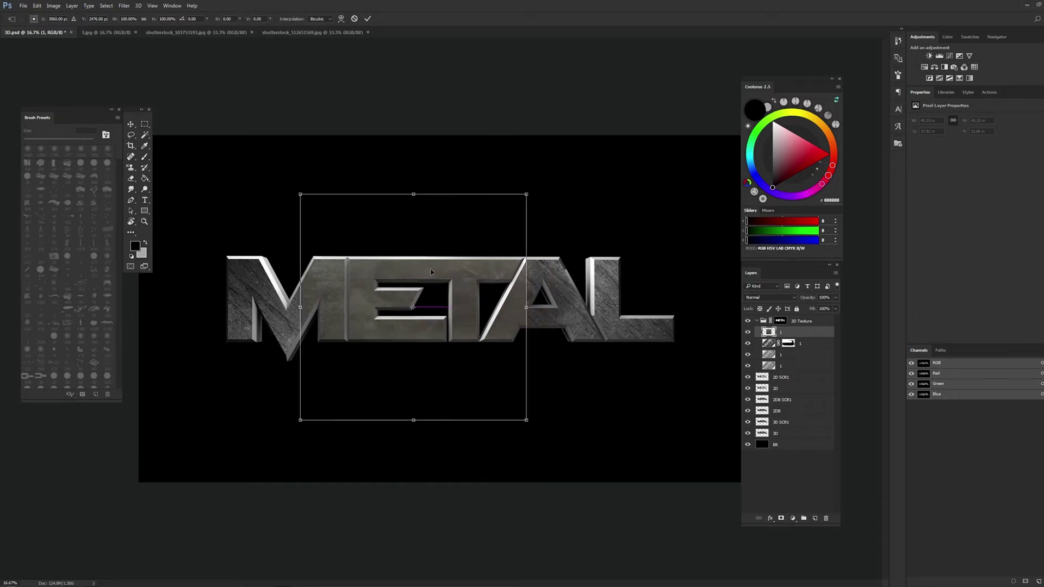
left_click_drag(431, 271, 350, 262)
left_click_drag(443, 188, 437, 194)
key("Return")
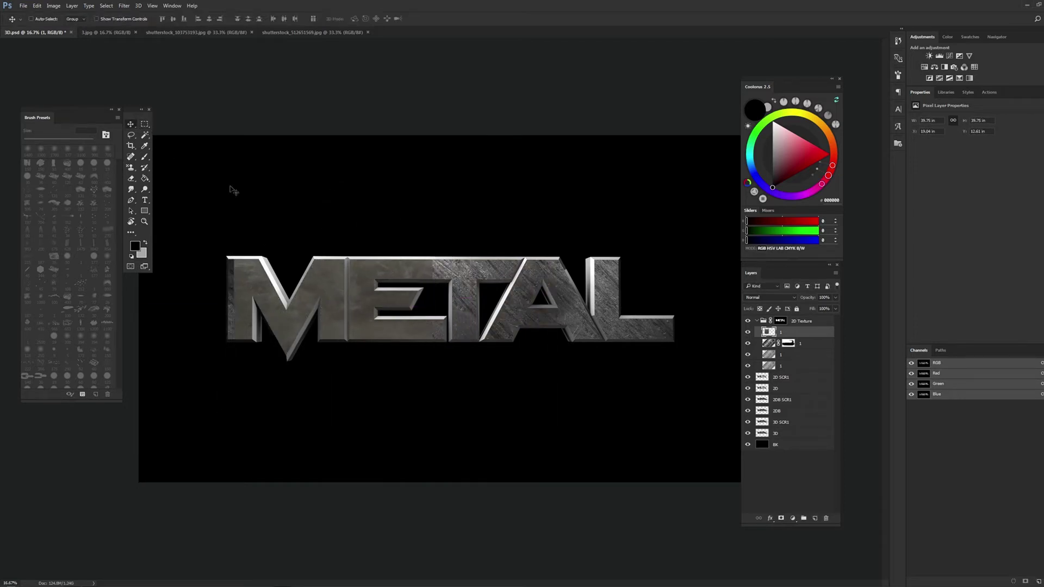
key("ctrl+t")
left_click_drag(421, 294, 678, 303)
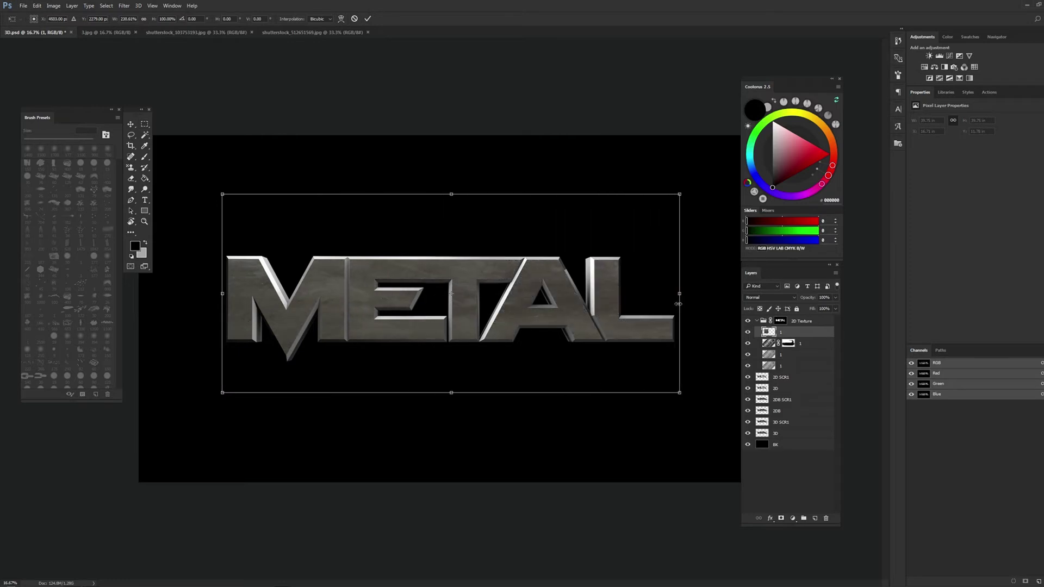
key("Return")
Duplicate the texture layer twice, shifting each copy further along the word
key("ctrl+j")
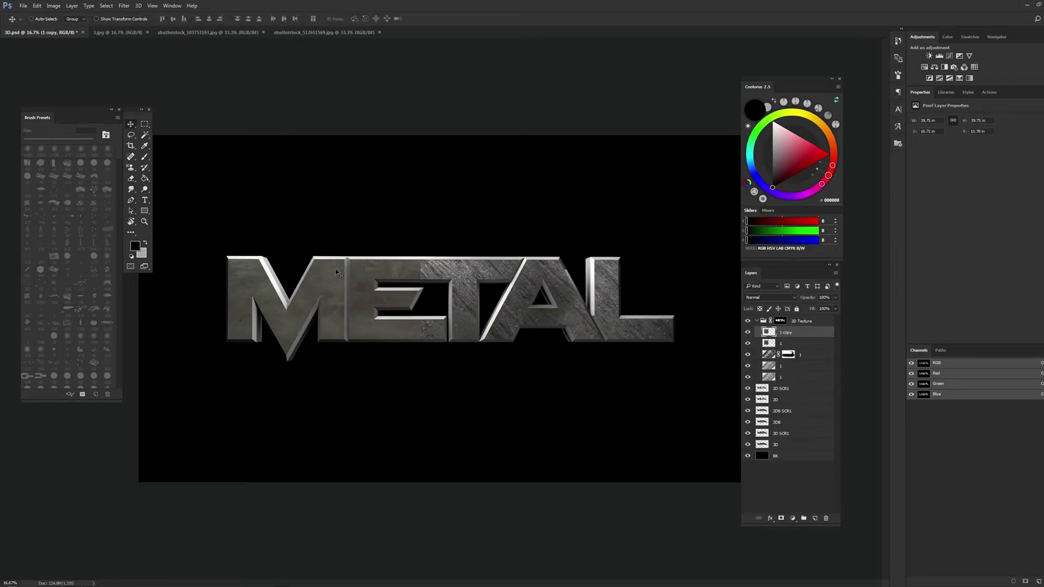
key("ctrl+t")
key("Return")
key("e")
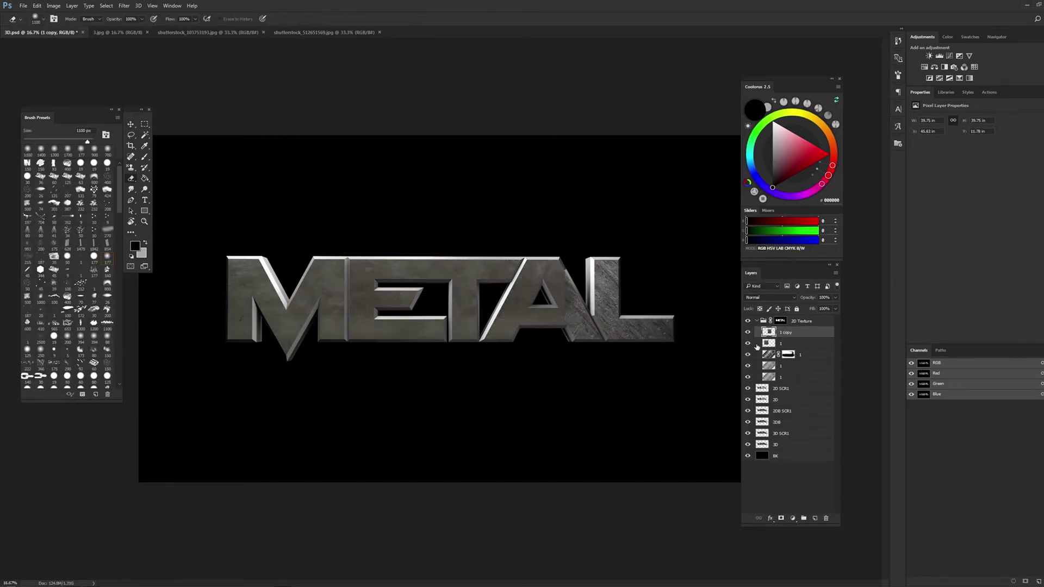
key("ctrl+j")
key("ctrl+t")
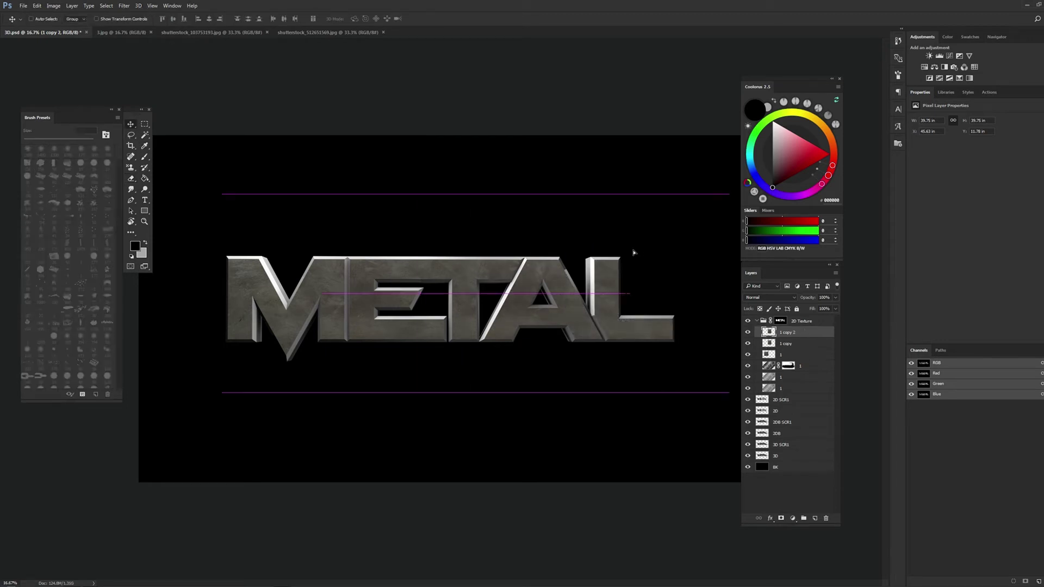
key("Return")
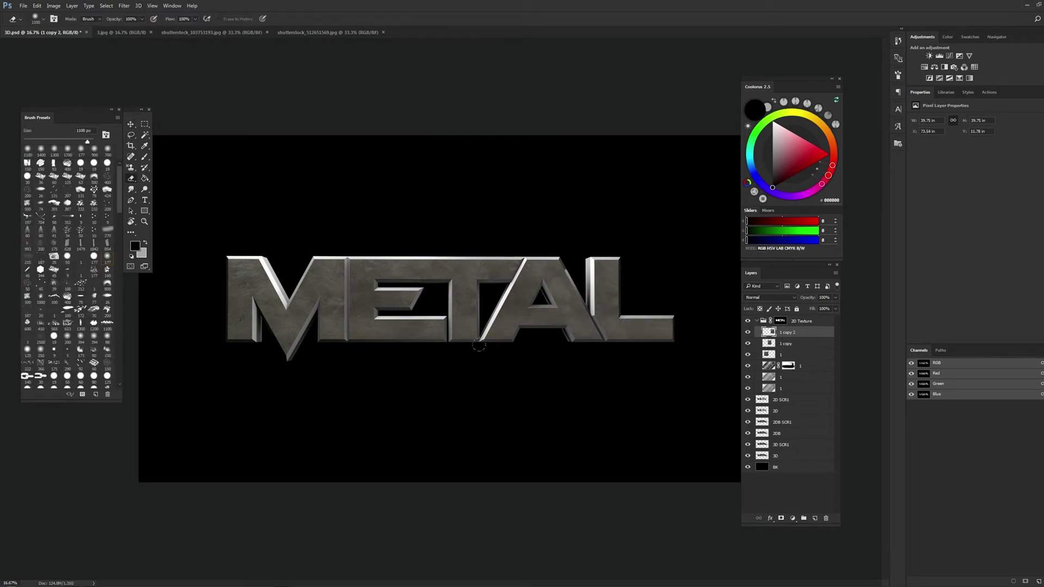
Merge the texture copies into one layer and rename it 1
left_click(786, 355, "shift")
key("ctrl+e")
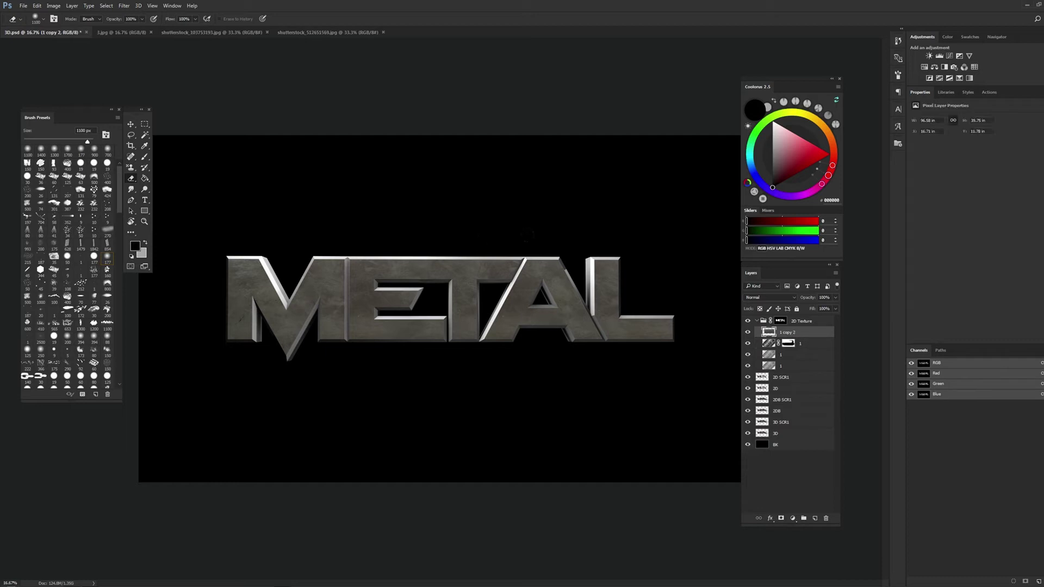
double_click(787, 332)
type("1")
key("Return")
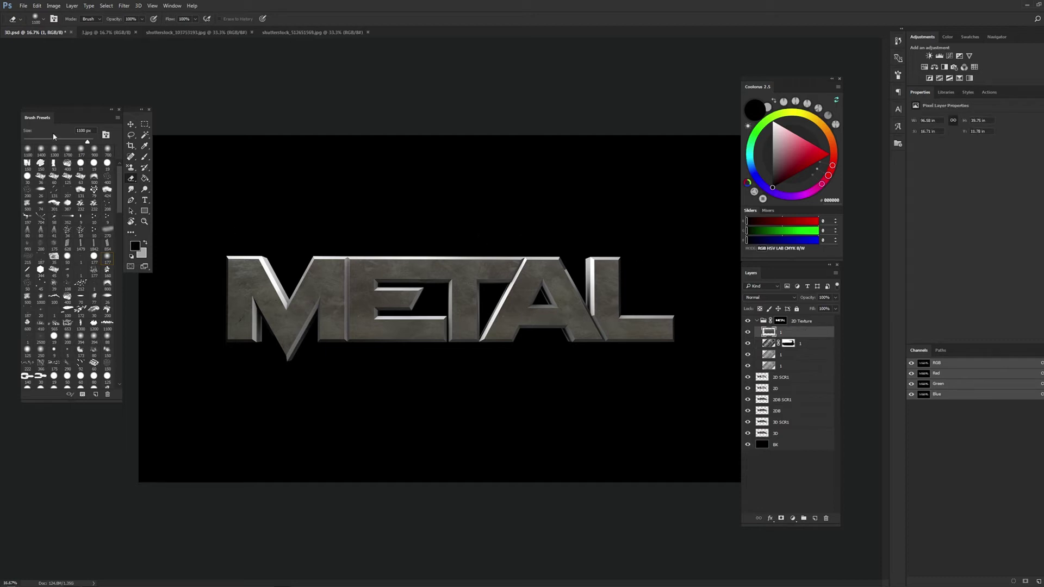
double_click(795, 334)
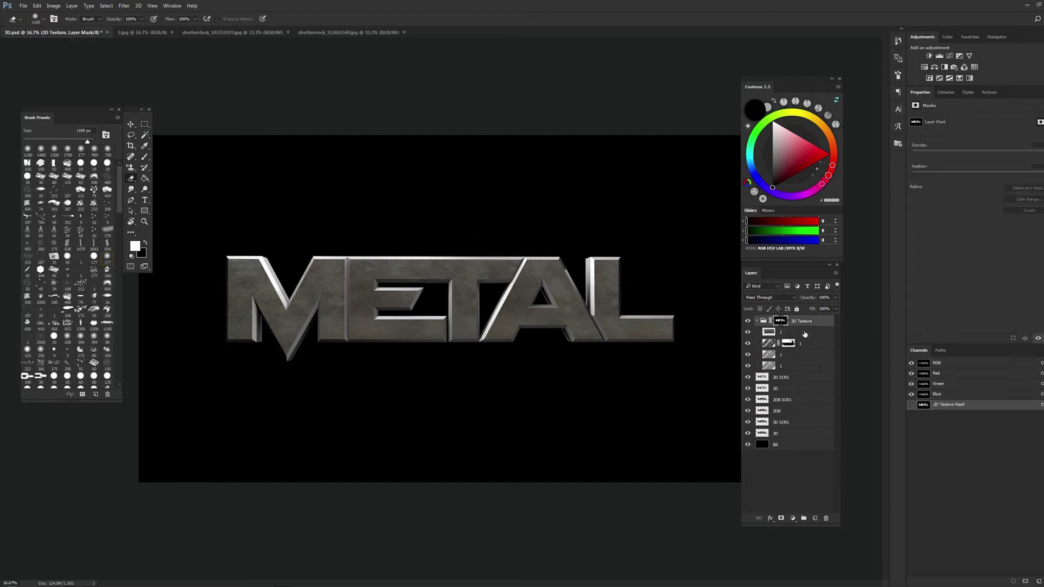
left_click(944, 172)
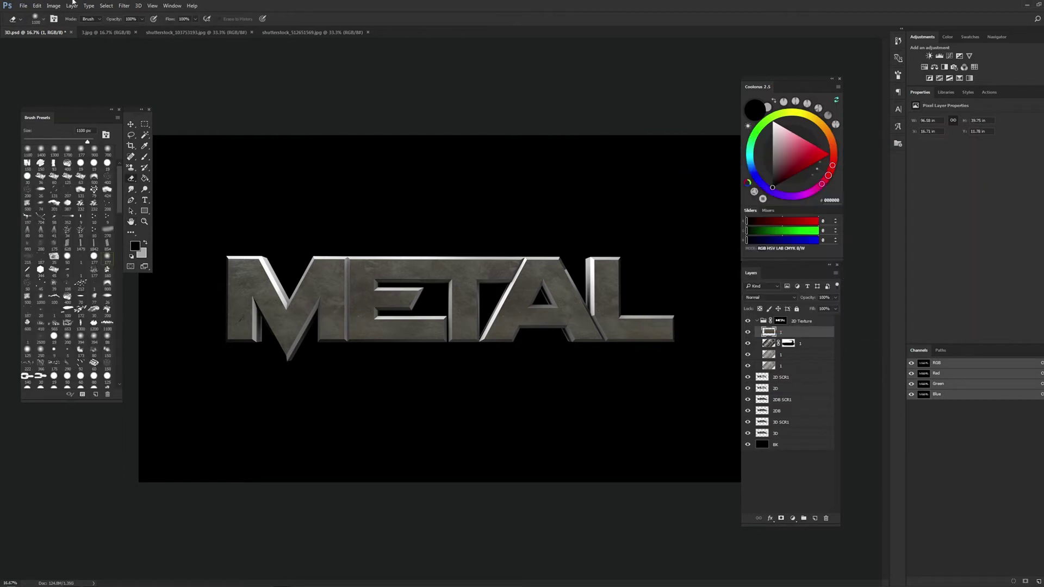
Apply Hue/Saturation to the texture, shifting hue to +155 and lowering lightness
left_click(53, 6)
mouse_move(67, 26)
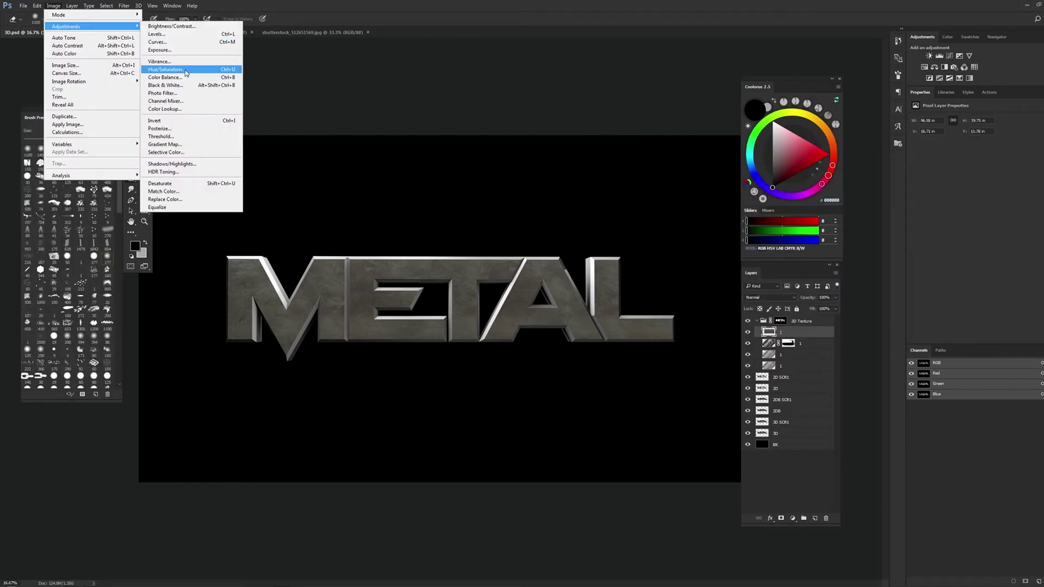
left_click(163, 72)
left_click_drag(708, 219, 744, 223)
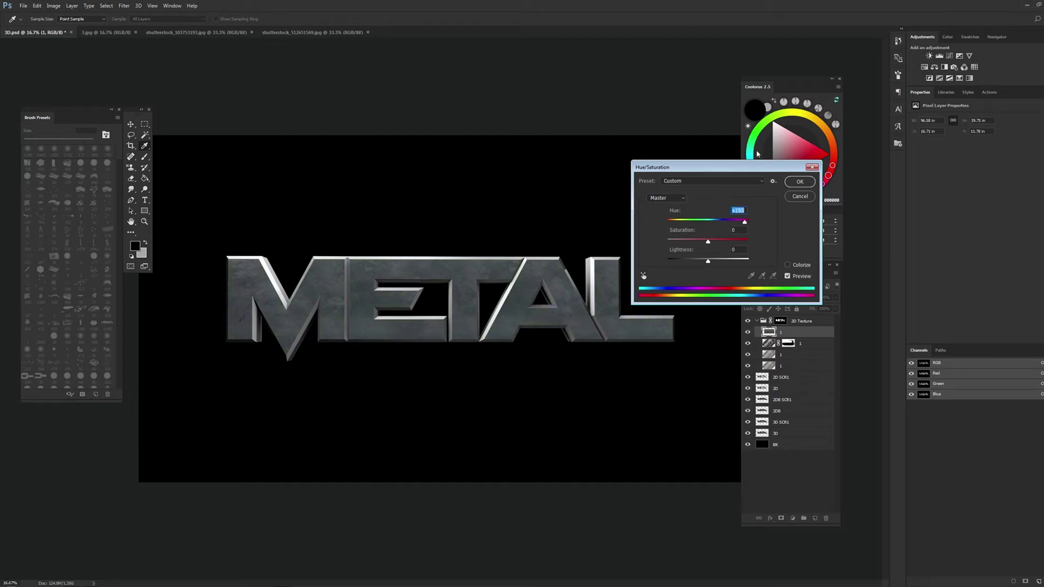
mouse_move(708, 241)
left_mouse_down()
mouse_move(731, 242)
mouse_move(700, 264)
left_mouse_up()
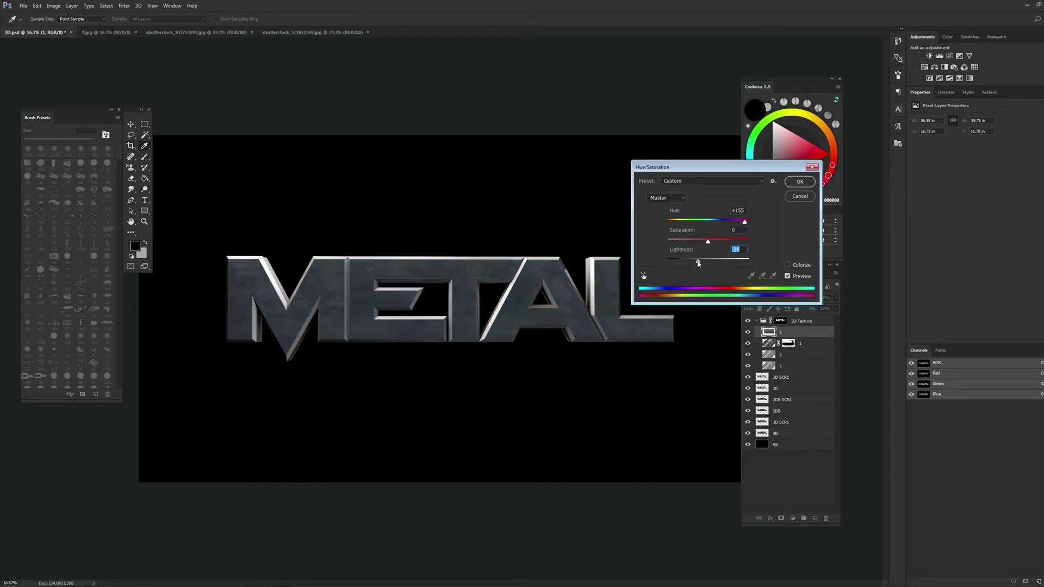
left_click(809, 188)
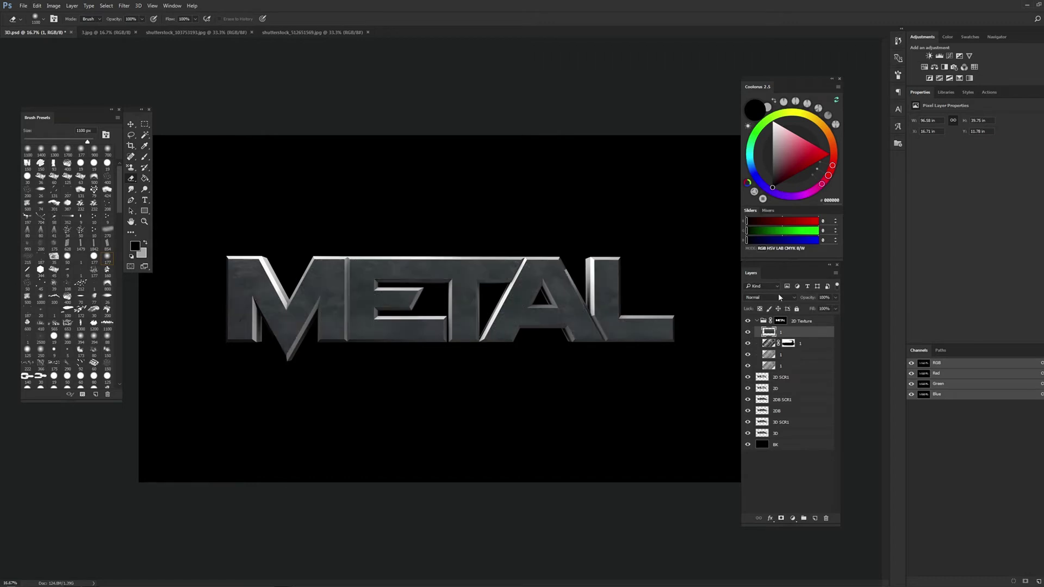
Try Lighten, Screen and Multiply blend modes on the texture layer
left_click(778, 298)
left_click(768, 351)
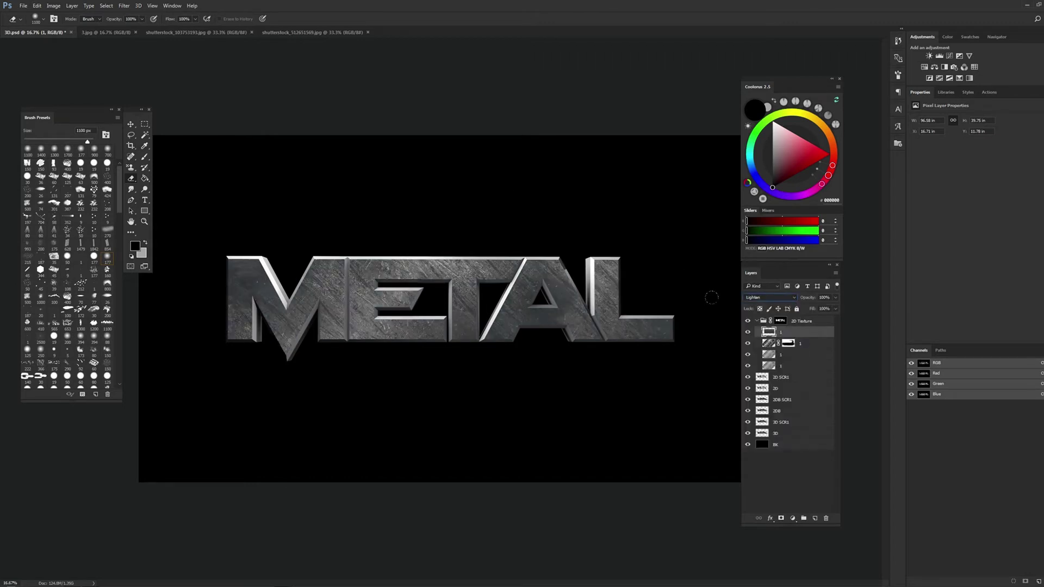
left_click(761, 298)
left_click(753, 355)
left_click(761, 299)
left_click(752, 355)
left_click(761, 299)
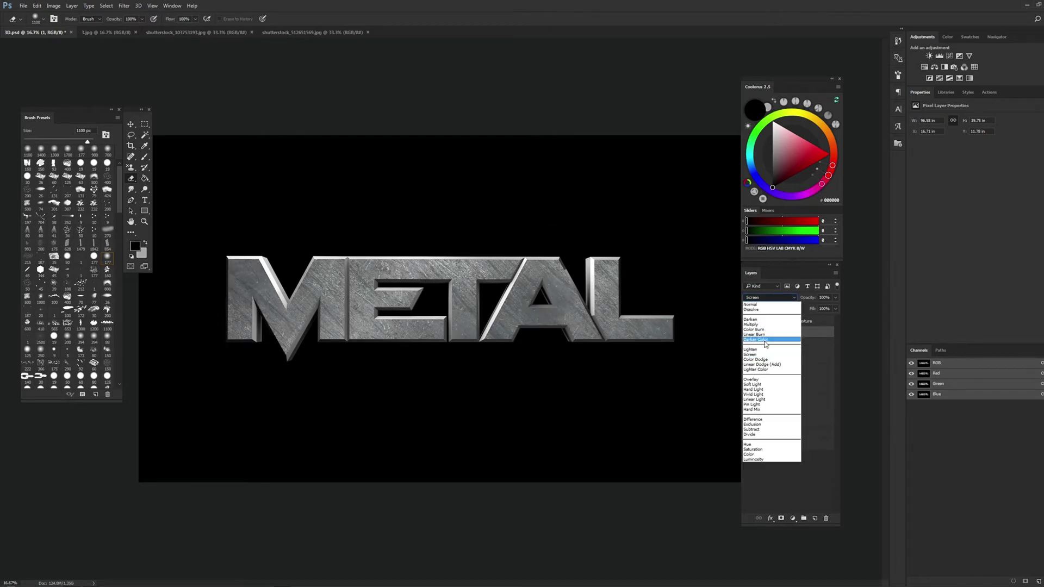
left_click(752, 324)
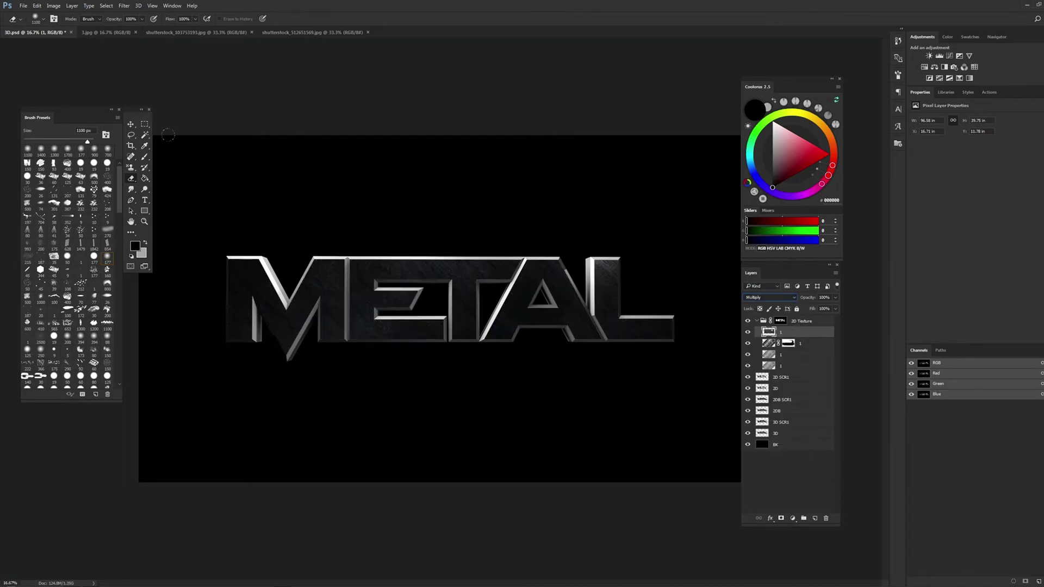
Move plain layer 1 below the masked scratch layer and set it back to Normal
left_click(146, 125)
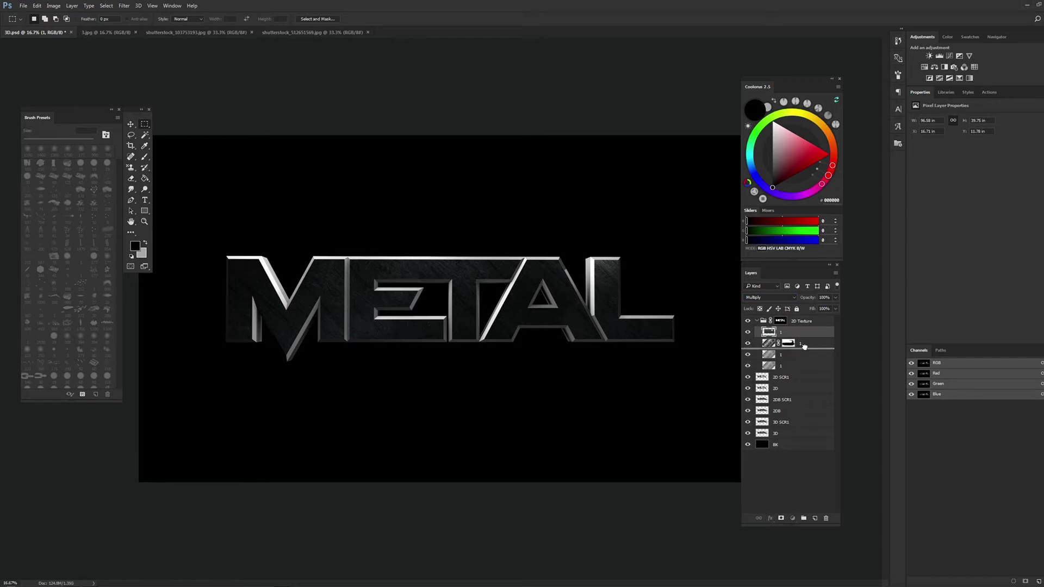
left_click_drag(803, 333, 803, 348)
left_click(748, 345)
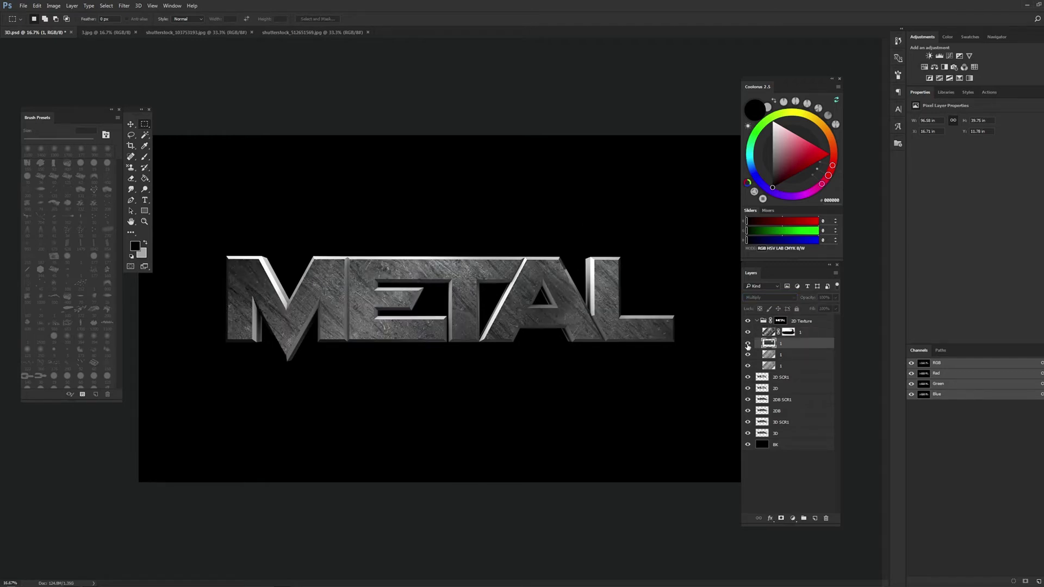
left_click(770, 297)
left_click(761, 306)
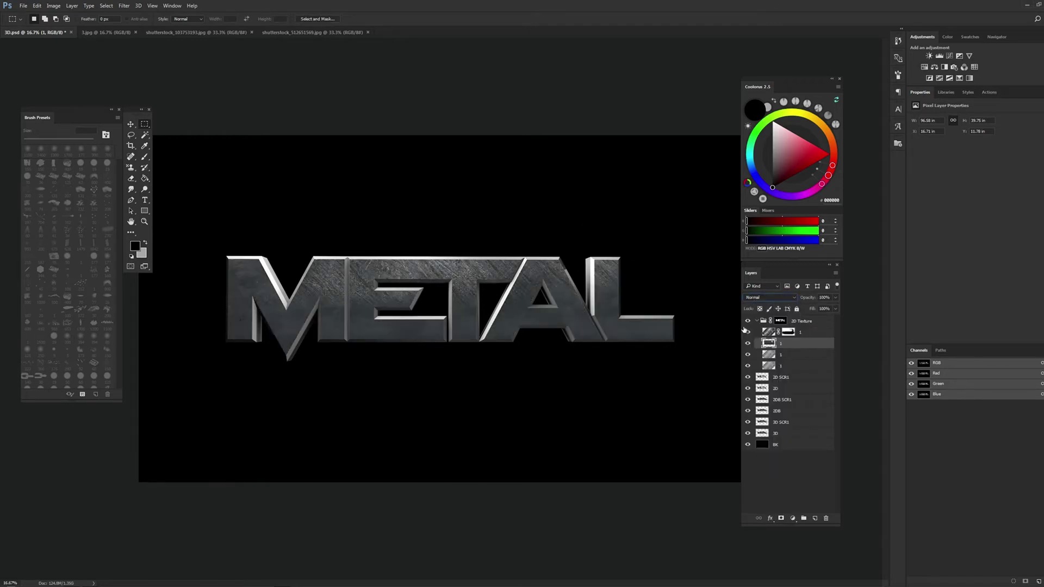
Toggle layer 1's visibility to compare the scratched letters with and without it
key("r")
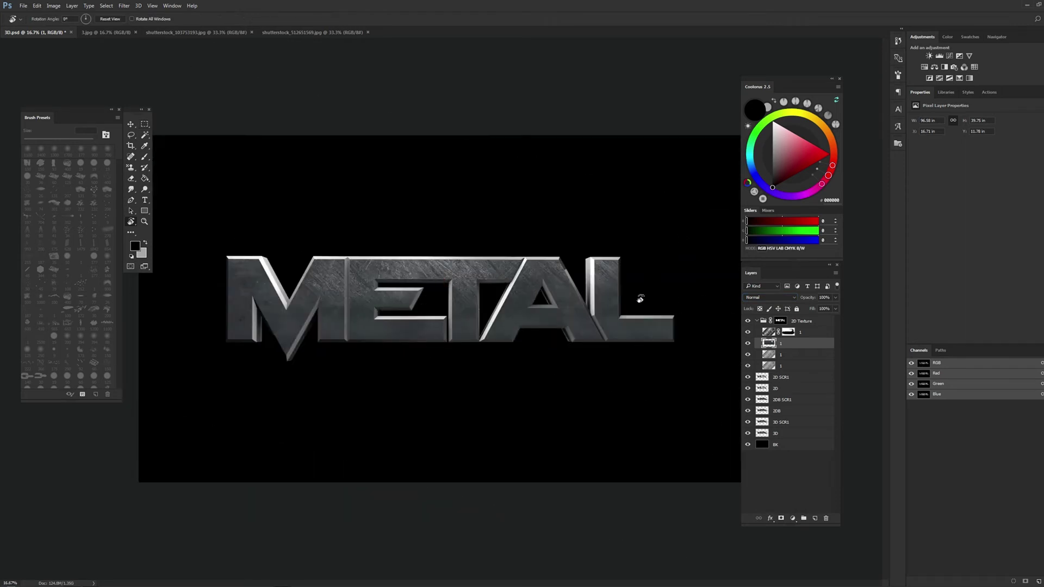
left_click(145, 125)
left_click(144, 222)
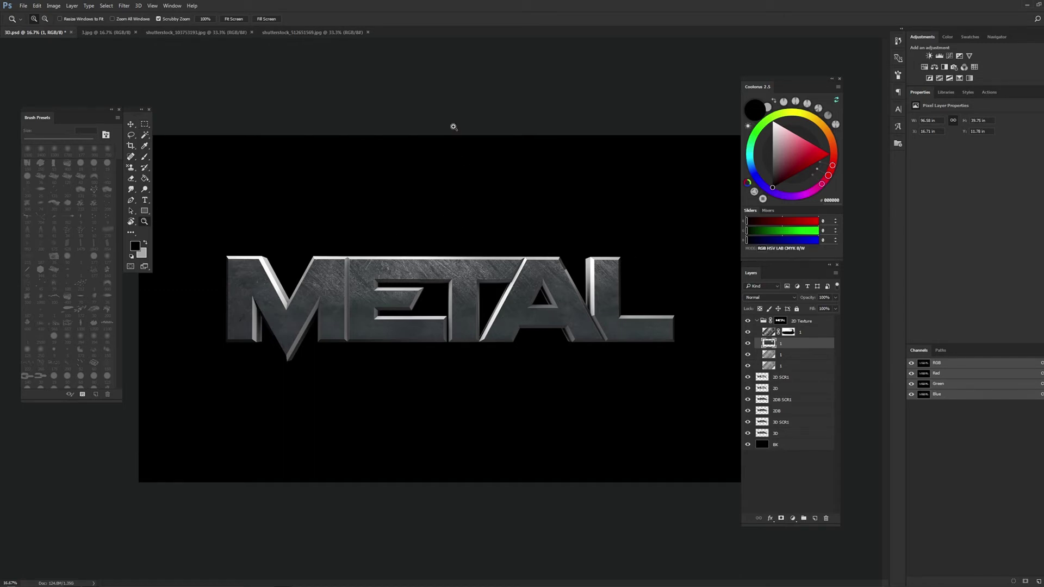
left_click(766, 334)
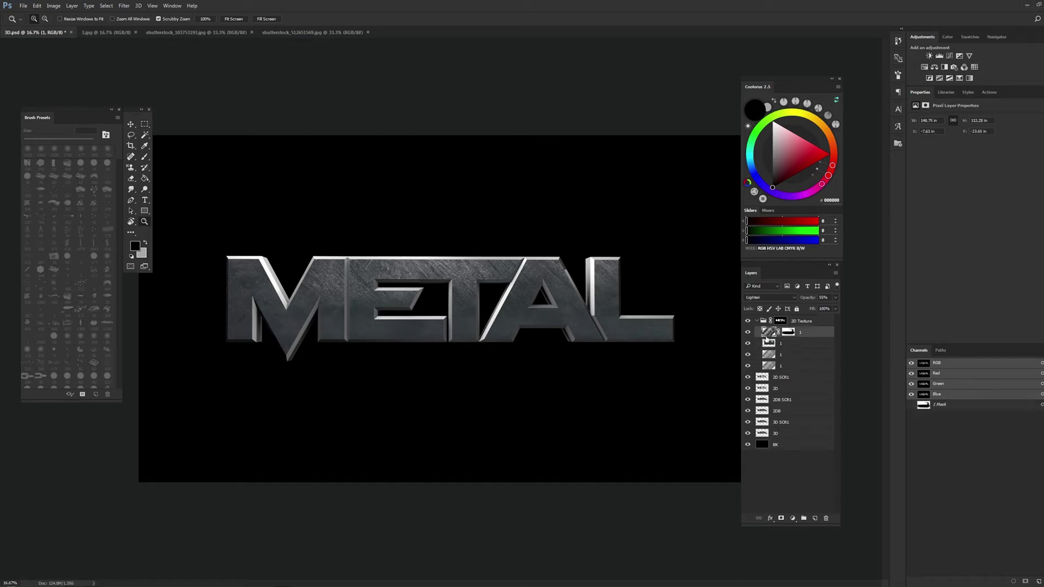
left_click(797, 346)
left_click(748, 332)
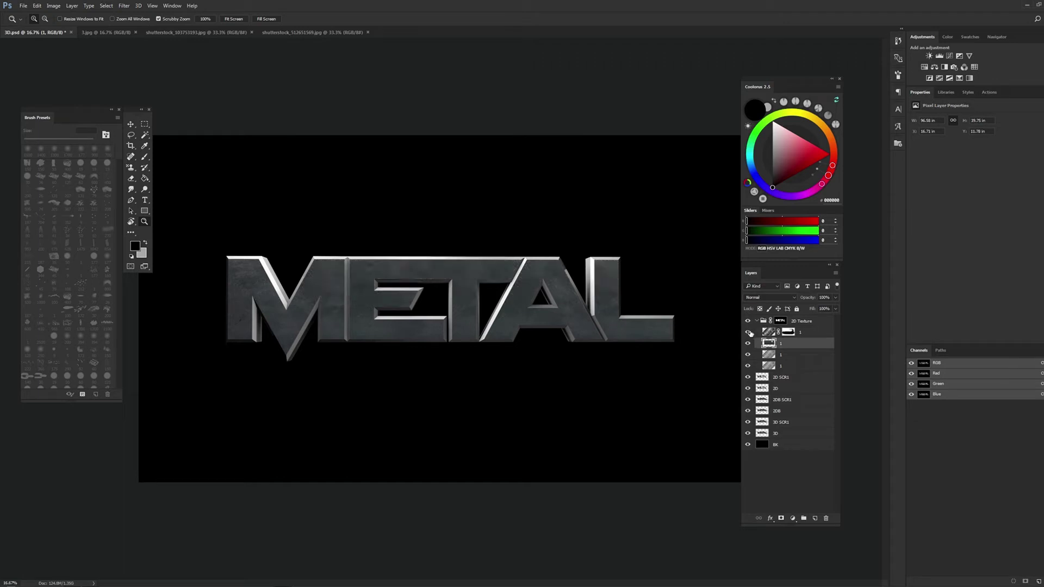
left_click(748, 343)
left_click(748, 355)
left_click(747, 354)
left_click(145, 124)
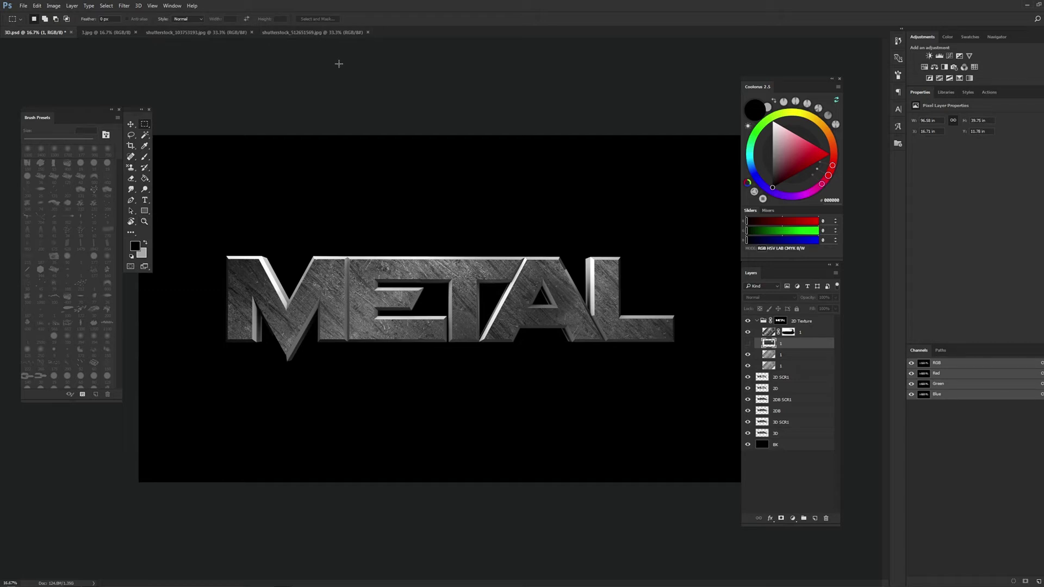
Place a Multiply-blended copy of the 2D layer atop 2D Texture with a Hide All mask
left_click_drag(791, 389, 804, 349)
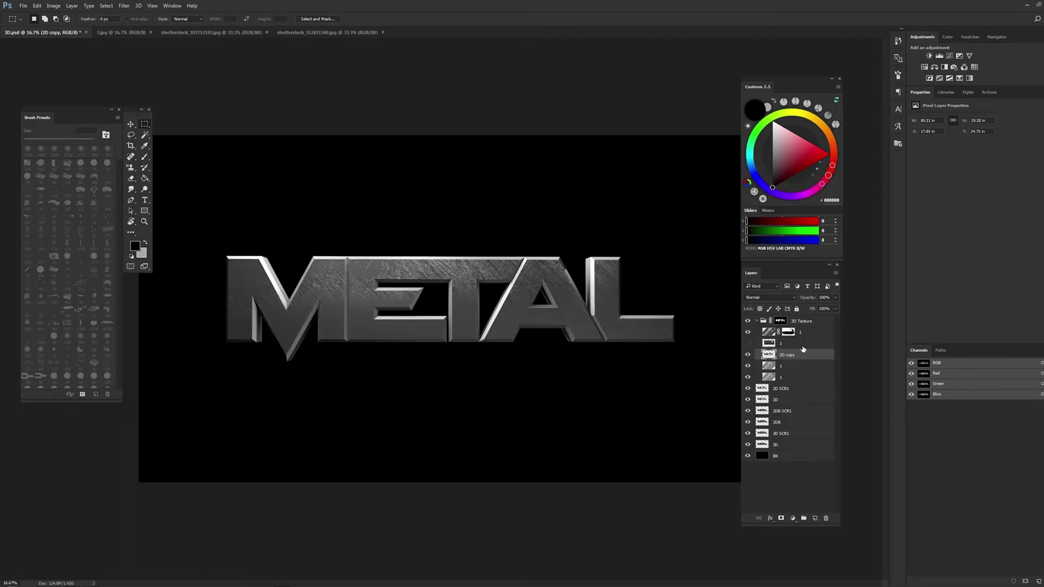
left_click(769, 298)
left_click(761, 329)
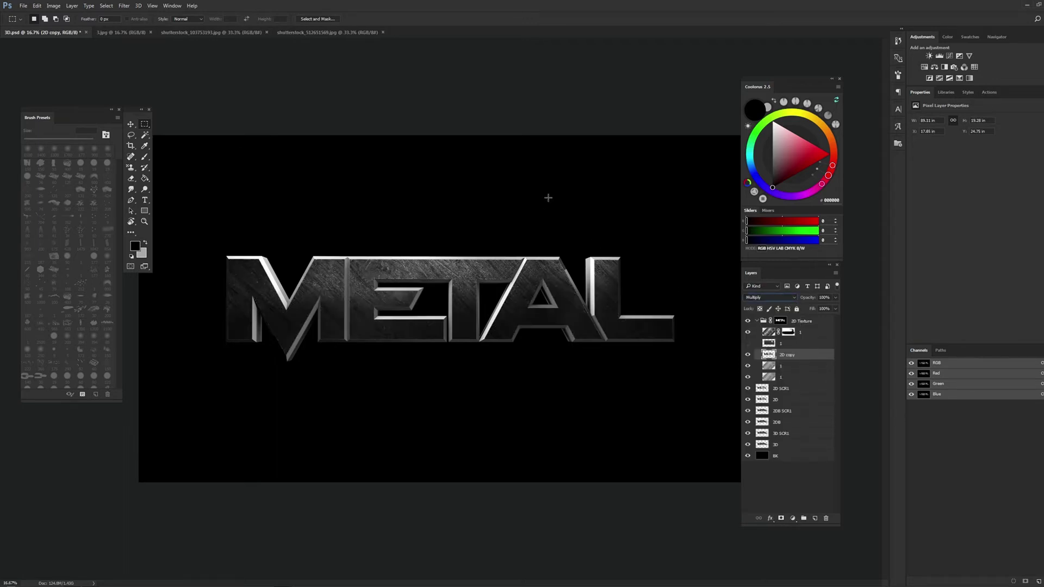
left_click_drag(805, 357, 806, 331)
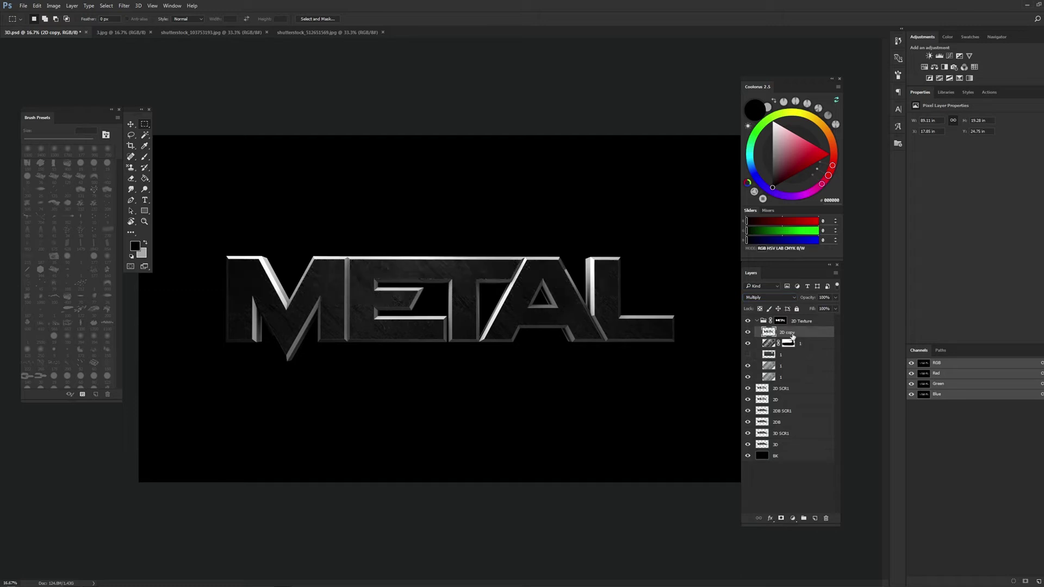
left_click(72, 6)
left_click(188, 144)
Paint the mask at 20–40% opacity with 700 and 250 px brushes across the letters
key("b")
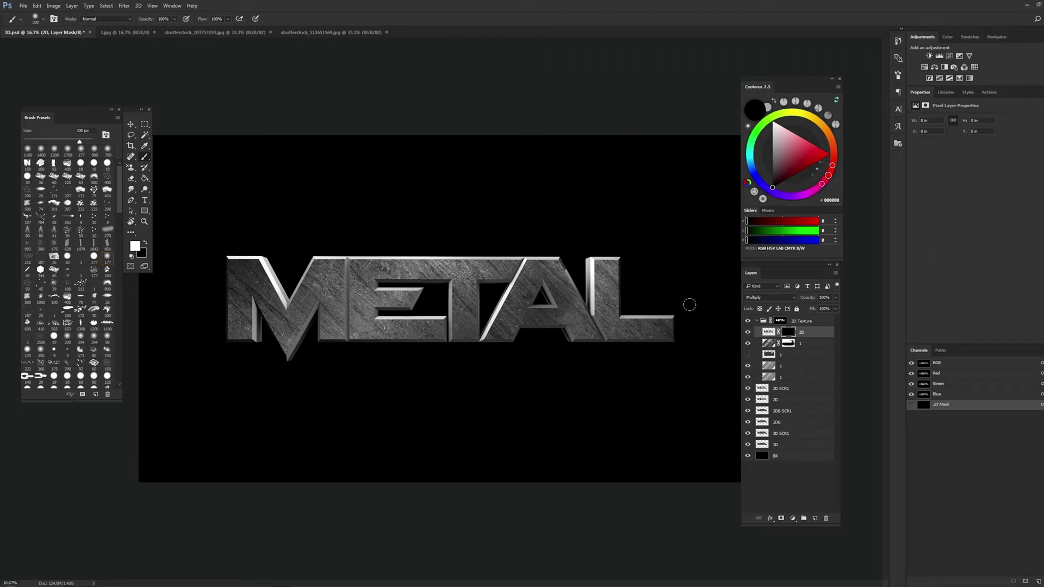
key("4")
key("2")
key("bracketright")
key("bracketright")
key("bracketright")
left_click_drag(631, 296, 196, 295)
key("bracketleft")
key("bracketleft")
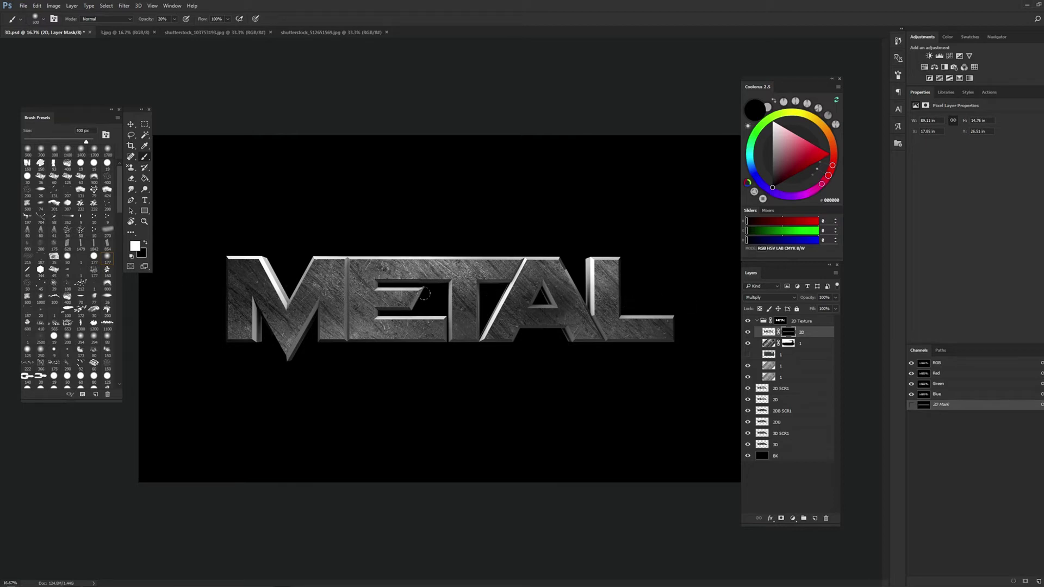
key("bracketleft")
key("bracketleft")
key("bracketleft")
key("4")
left_click_drag(599, 307, 145, 282)
left_click_drag(699, 303, 321, 308)
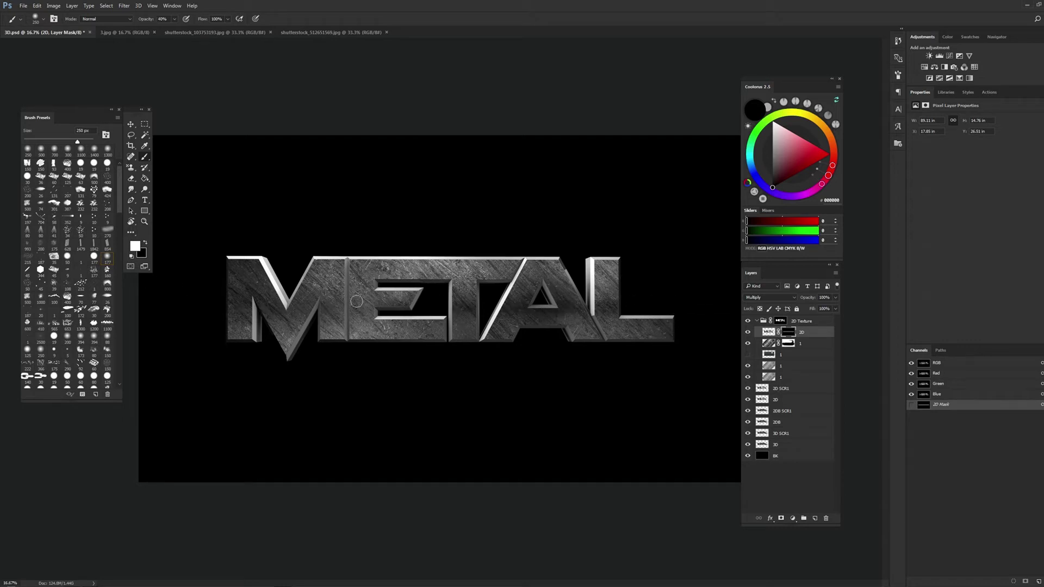
Darken the A, L and the bottom edge of METAL at 30–40% opacity
key("3")
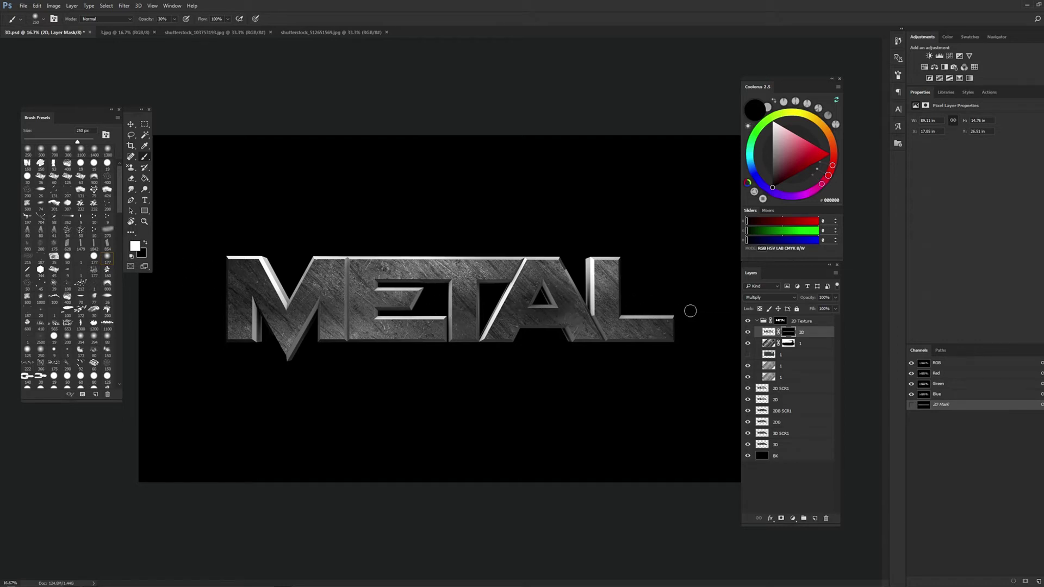
left_click_drag(690, 304, 133, 290)
key("bracketright")
key("bracketright")
key("bracketright")
key("0")
left_click_drag(686, 343, 205, 350)
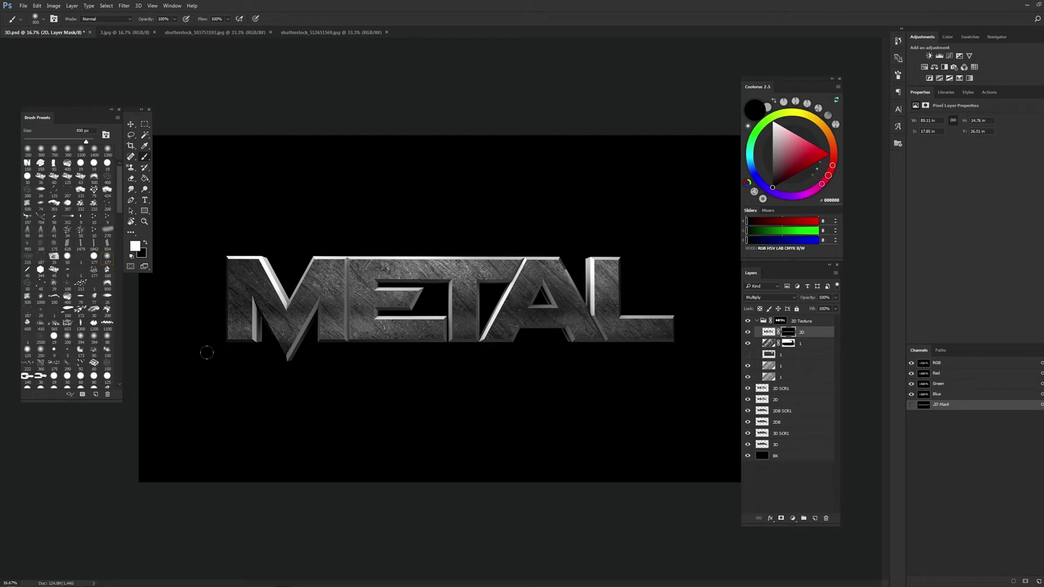
key("ctrl+z")
key("4")
left_click_drag(393, 348, 135, 343)
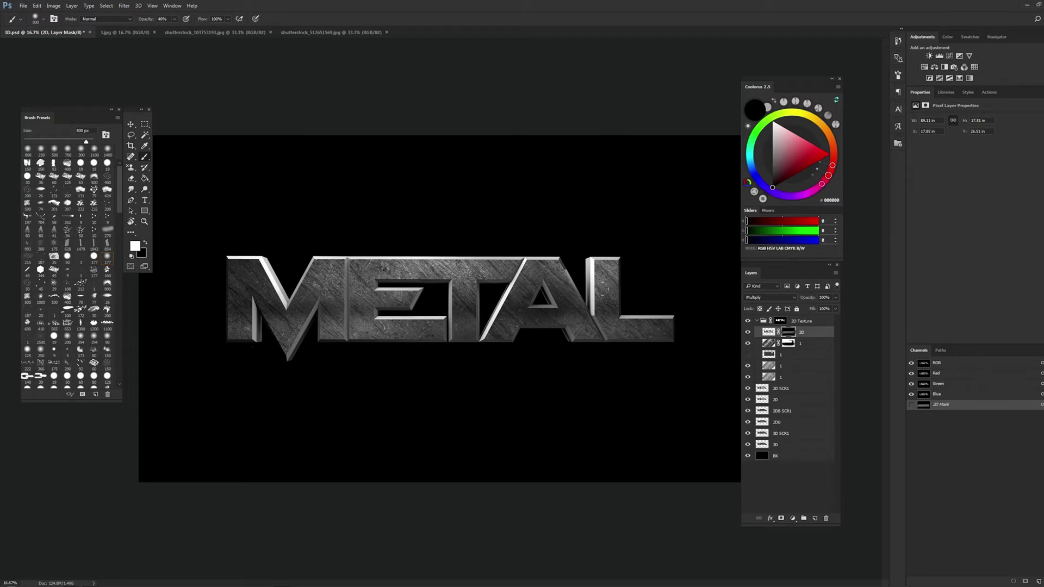
key("bracketright")
key("bracketright")
key("bracketright")
left_click_drag(673, 296, 186, 288)
Rotate the view and toggle the 2D layer to compare, then copy 2D SCR1 above it
key("r")
mouse_move(594, 231)
left_mouse_down()
mouse_move(623, 299)
mouse_move(601, 223)
left_mouse_up()
left_click(144, 125)
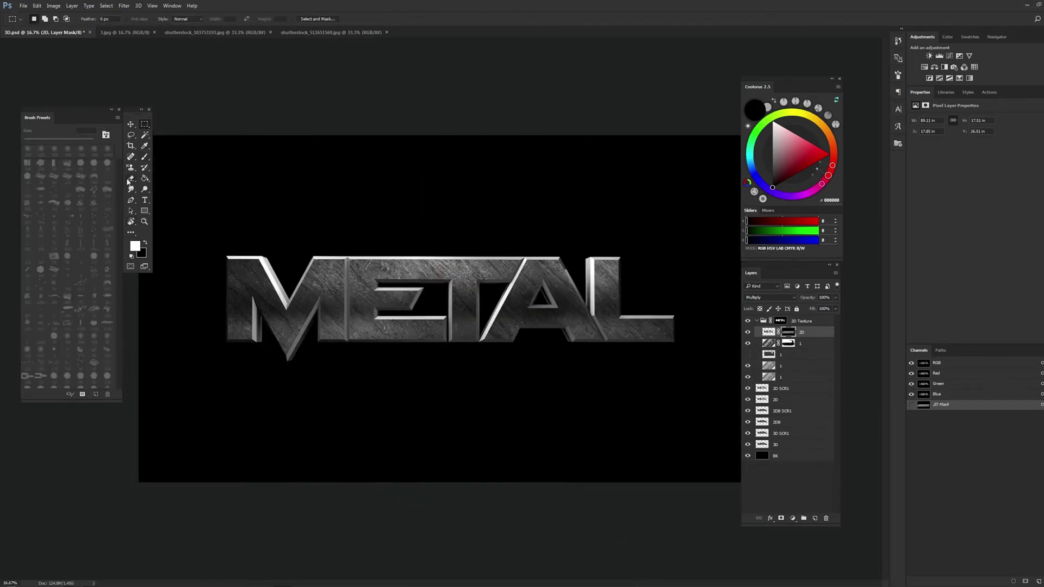
key("r")
left_click(644, 207)
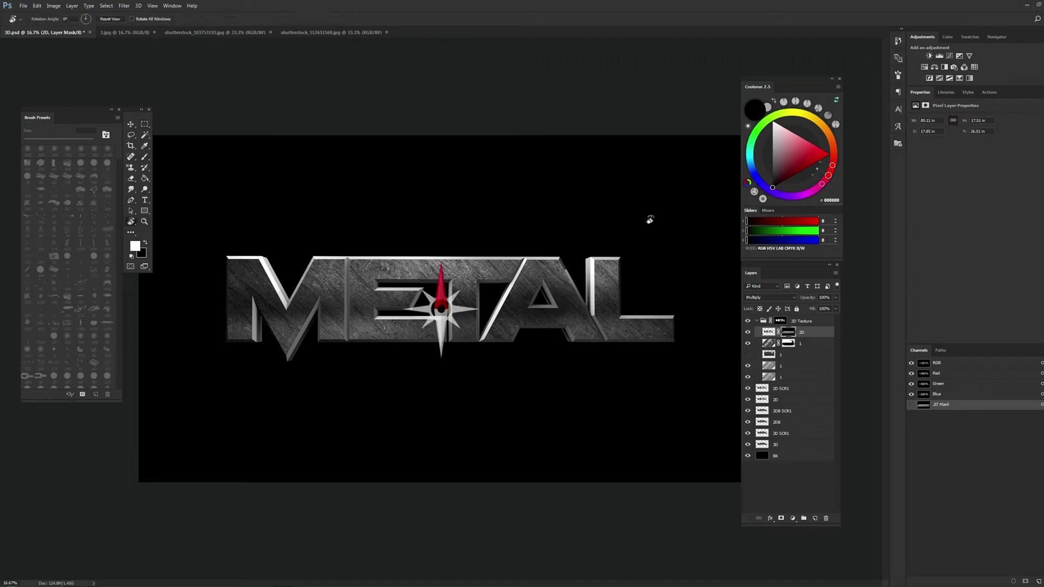
left_click(130, 135)
left_click(748, 332)
key("r")
left_click(653, 260)
key("b")
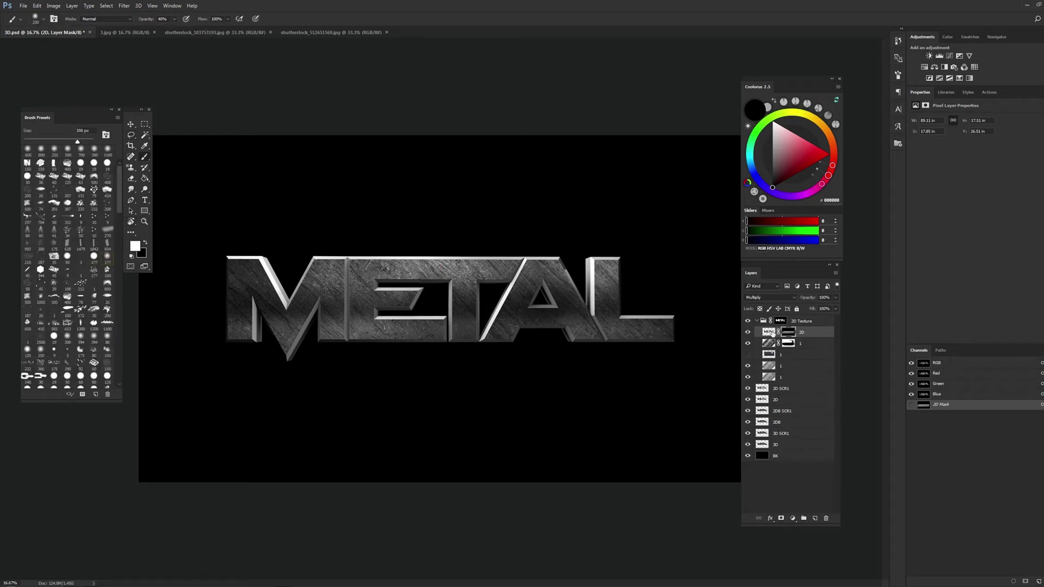
left_click_drag(783, 389, 823, 331)
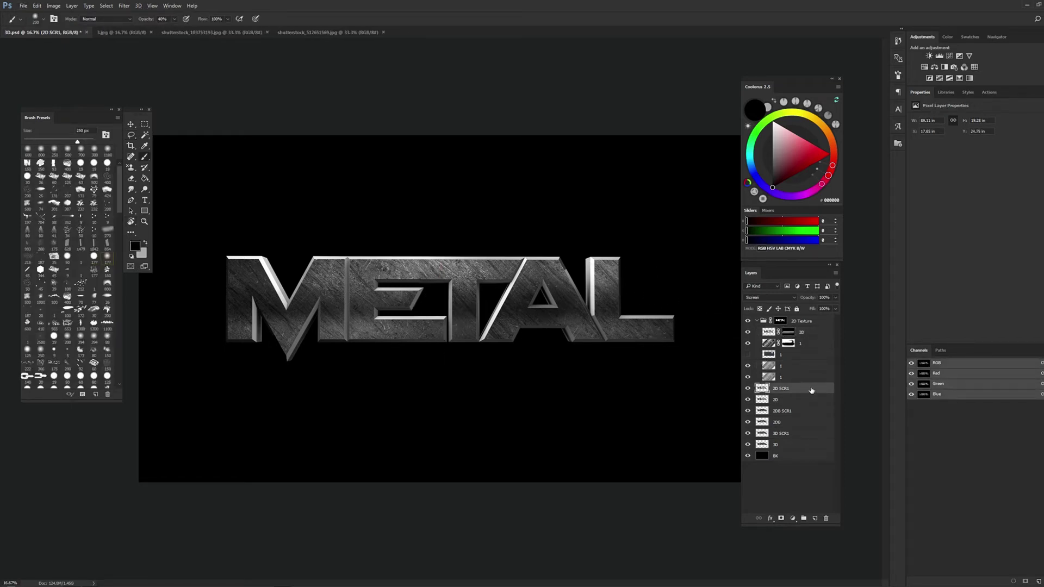
Set the 2D SCR1 copy to Screen, then discard it
left_click(777, 298)
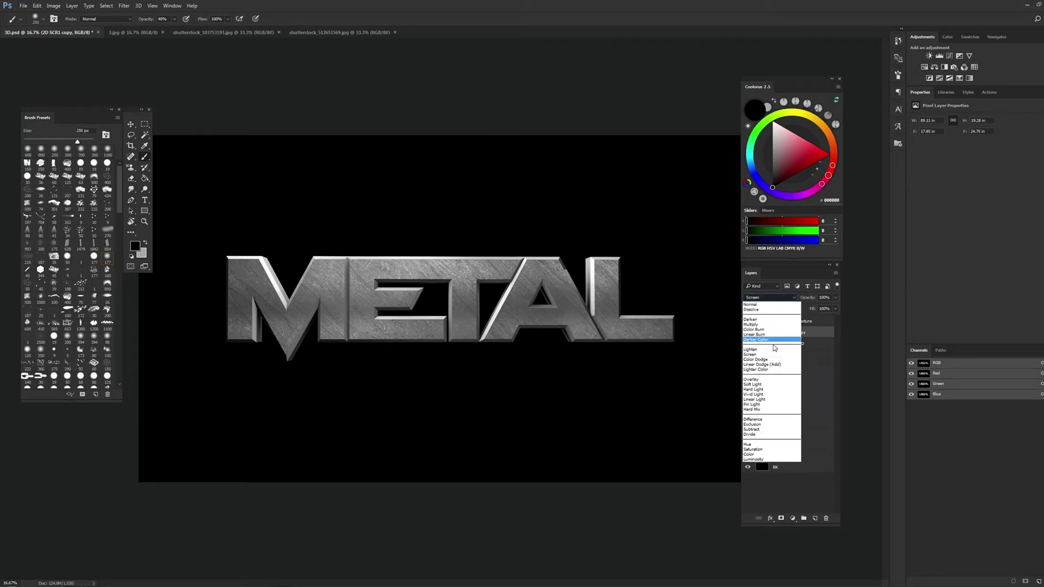
left_click(772, 355)
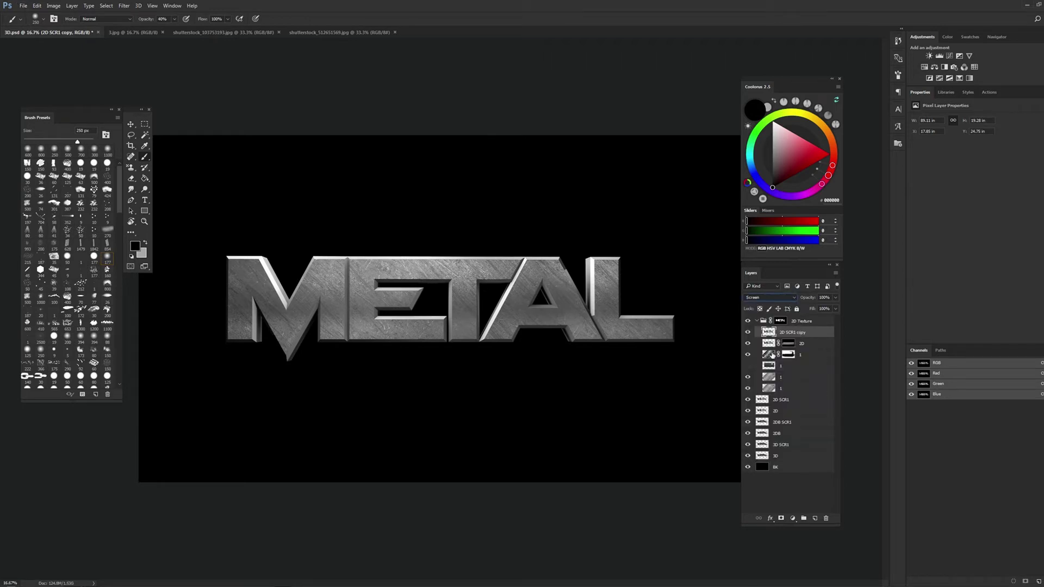
left_click(149, 122)
key("Delete")
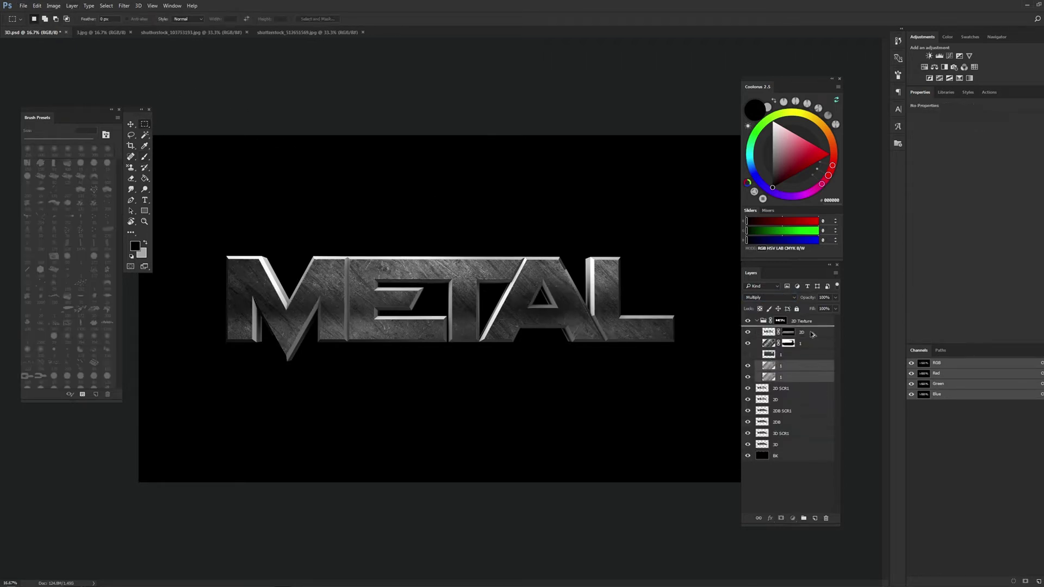
Duplicate layer 1 to the top of 2D Texture, blend it as Screen, and add a Hide All mask
left_click_drag(802, 367, 783, 327)
left_click(770, 297)
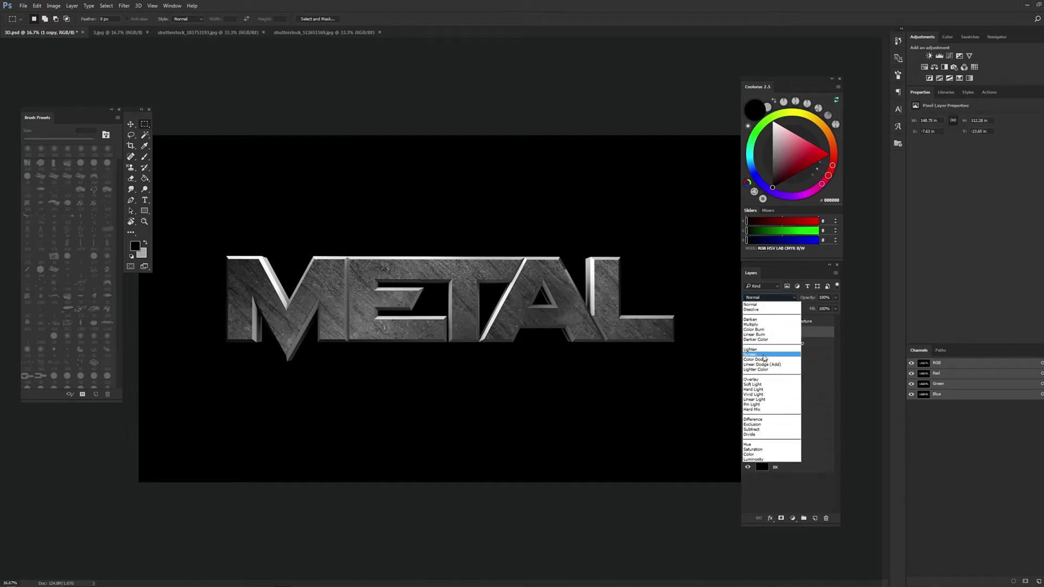
left_click(761, 347)
left_click(72, 5)
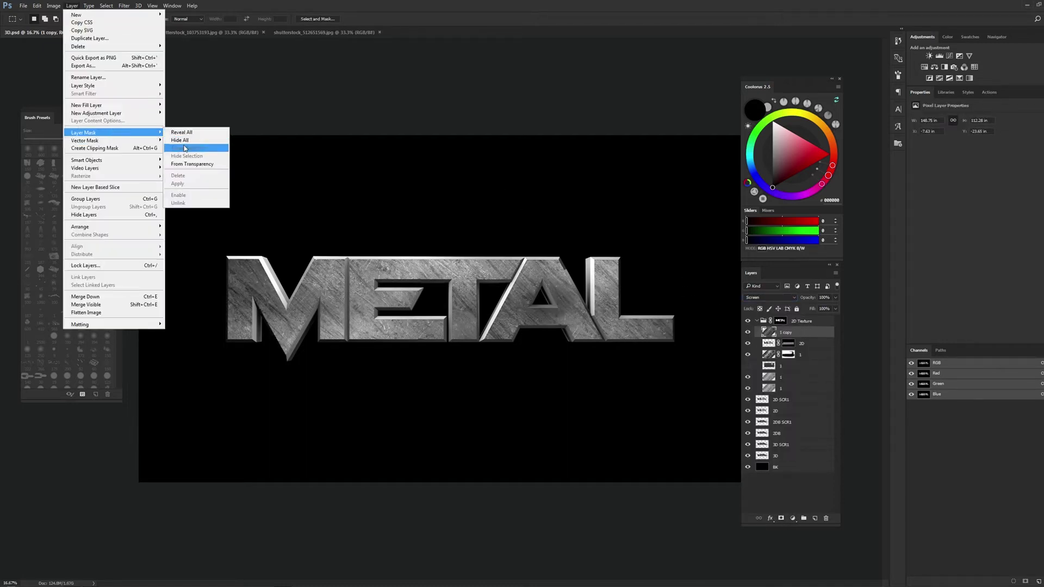
left_click(183, 142)
Paint white with a 700 px brush to reveal bright texture along the letters' bottom edge
key("b")
key("x")
key("bracketright")
key("bracketright")
key("bracketright")
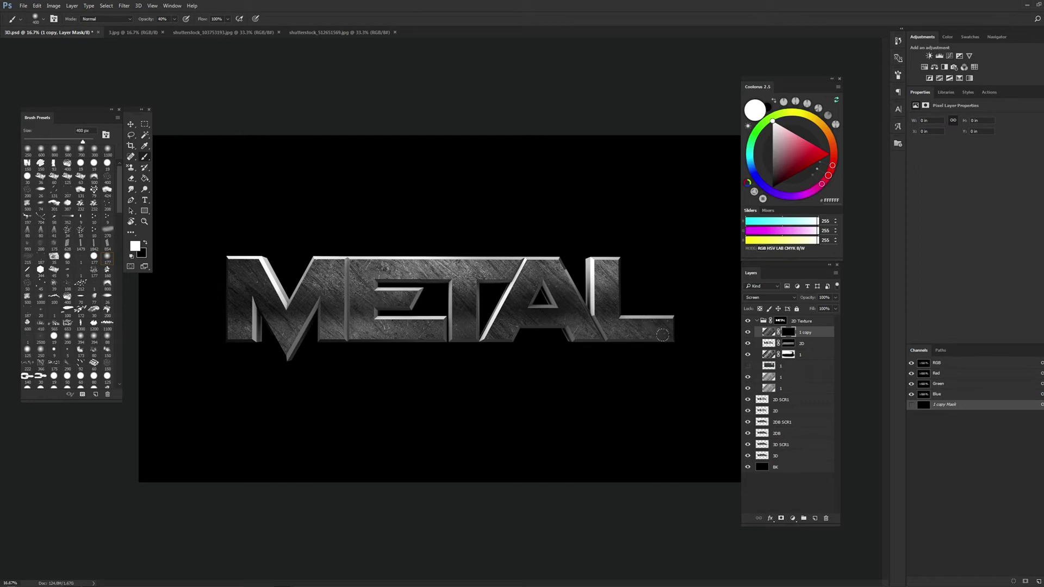
left_click_drag(685, 343, 194, 346)
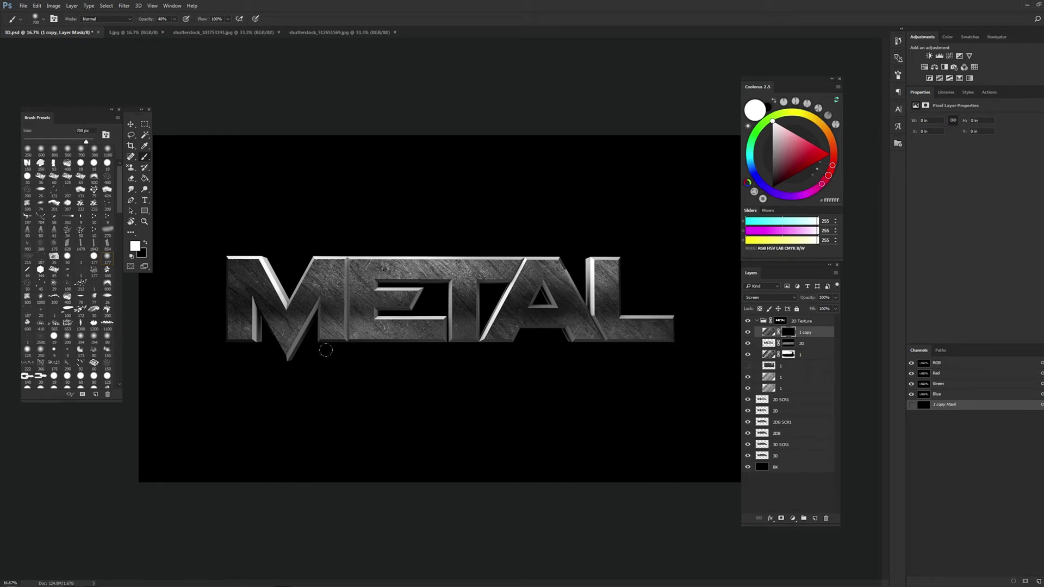
mouse_move(633, 348)
left_mouse_down()
mouse_move(256, 352)
mouse_move(490, 356)
left_mouse_up()
Reveal bright texture across the letters' top band with 300–500 px white strokes
key("bracketleft")
key("bracketleft")
key("bracketleft")
left_click_drag(630, 275, 379, 278)
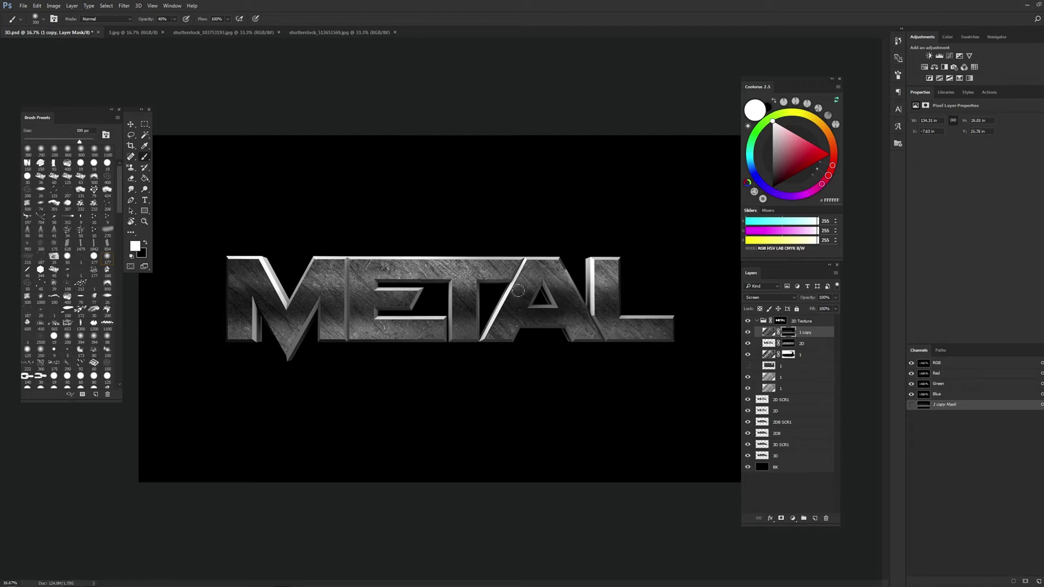
key("ctrl+z")
key("e")
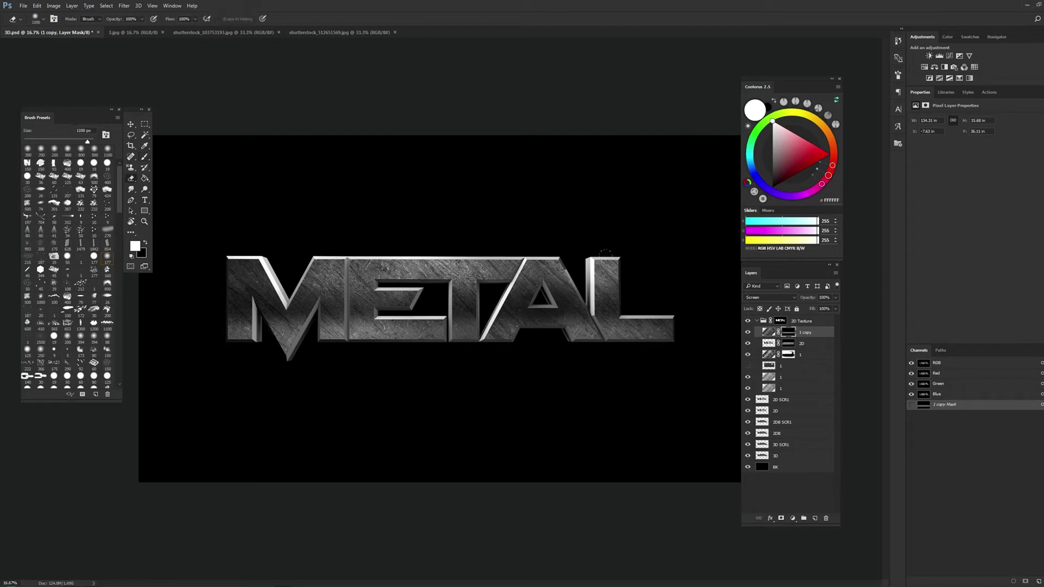
key("b")
left_click_drag(628, 269, 136, 299)
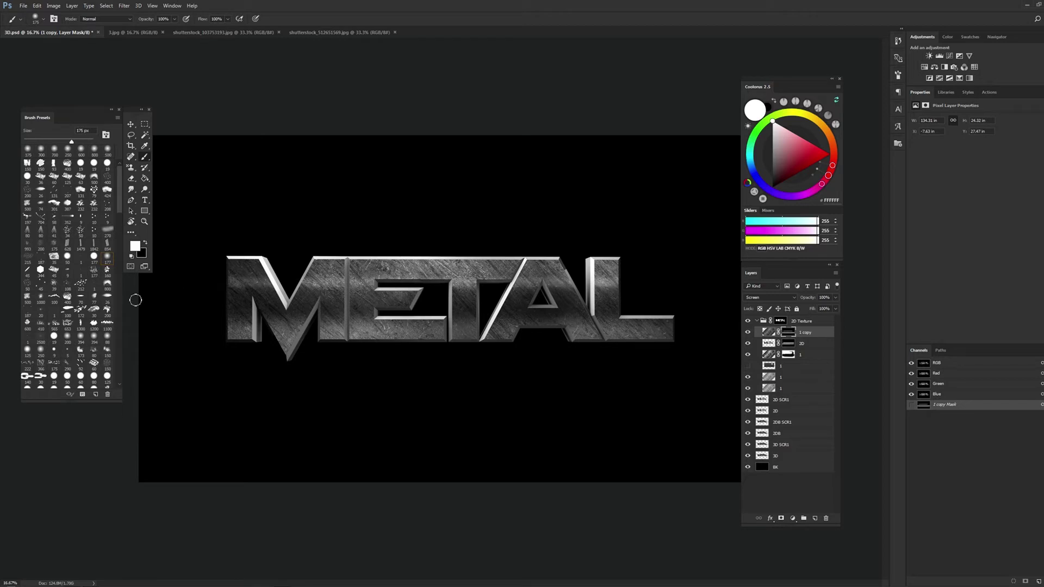
key("bracketright")
key("bracketright")
key("bracketright")
key("bracketright")
key("bracketright")
left_click_drag(626, 273, 156, 304)
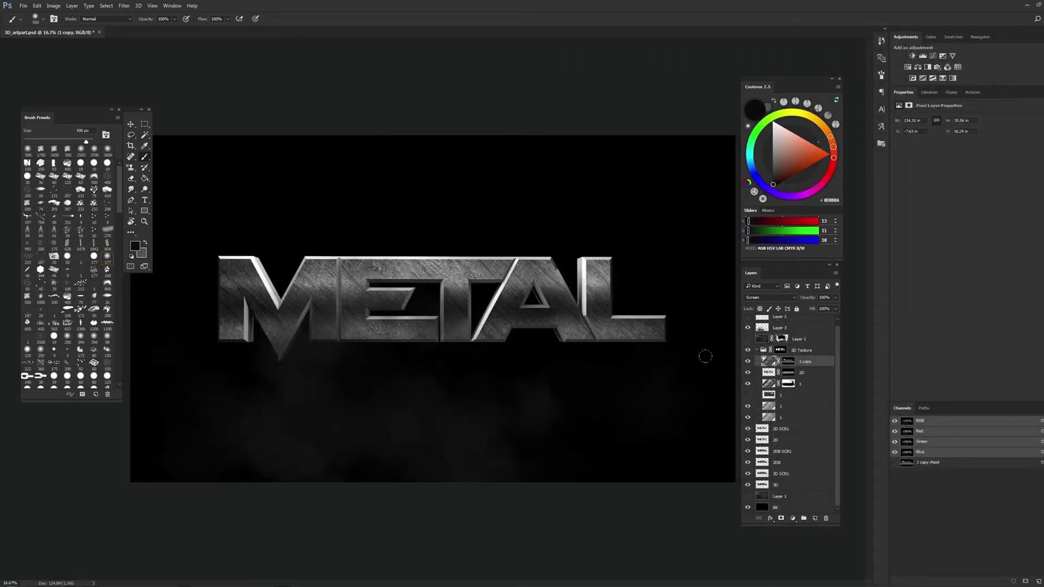
Show layer 1 and hide the 1 copy, 2D and 1 layers
left_click(791, 394)
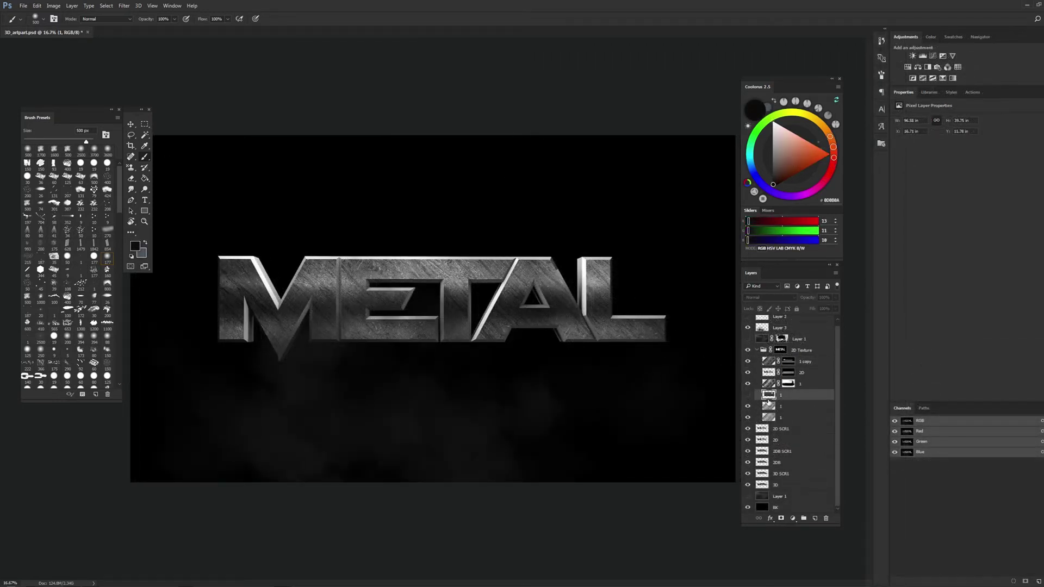
left_click(748, 395)
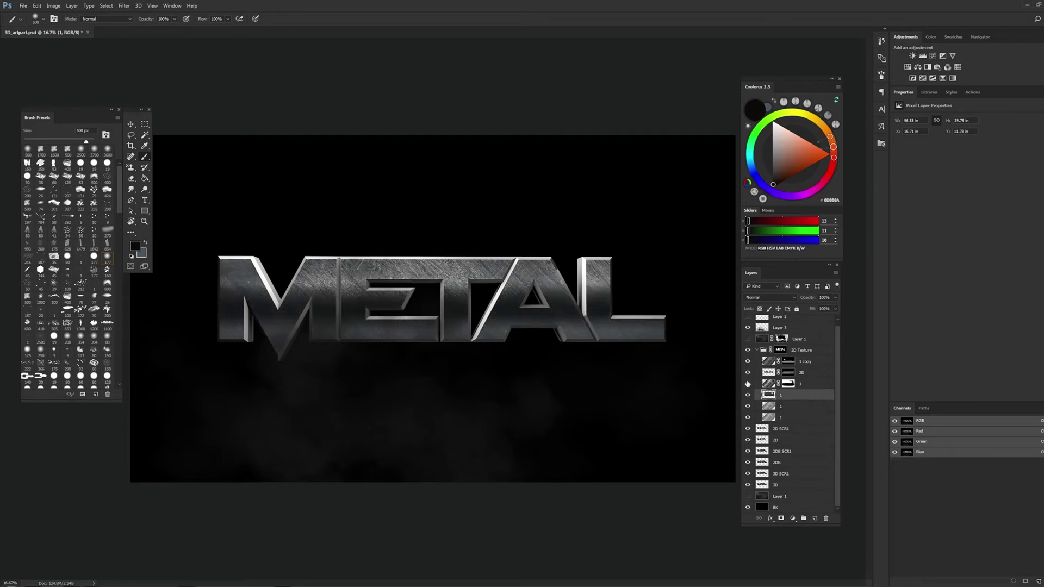
left_click_drag(749, 385, 747, 361)
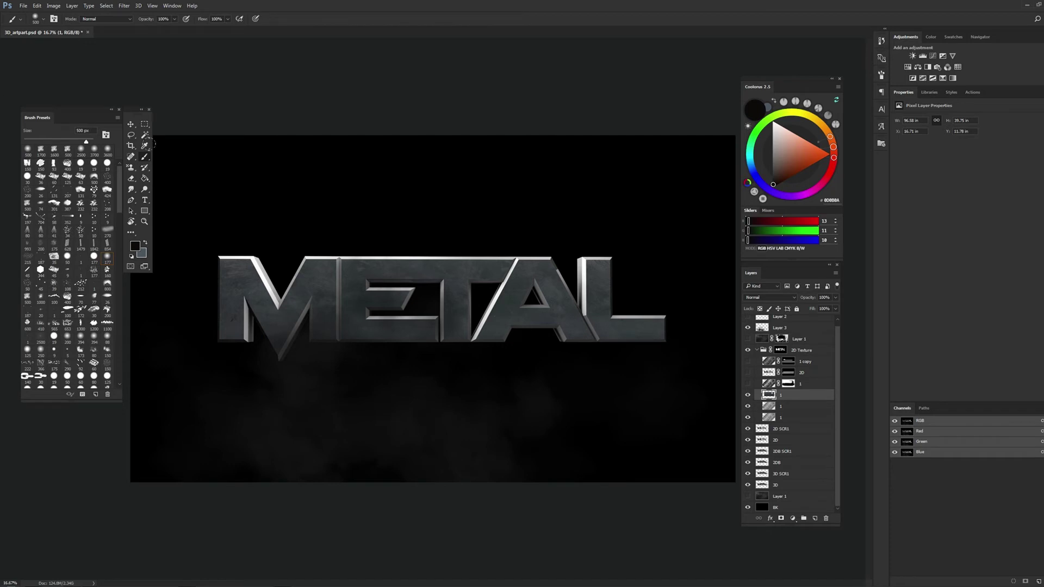
Duplicate layer 1 twice and merge the three layers into one
key("ctrl+j")
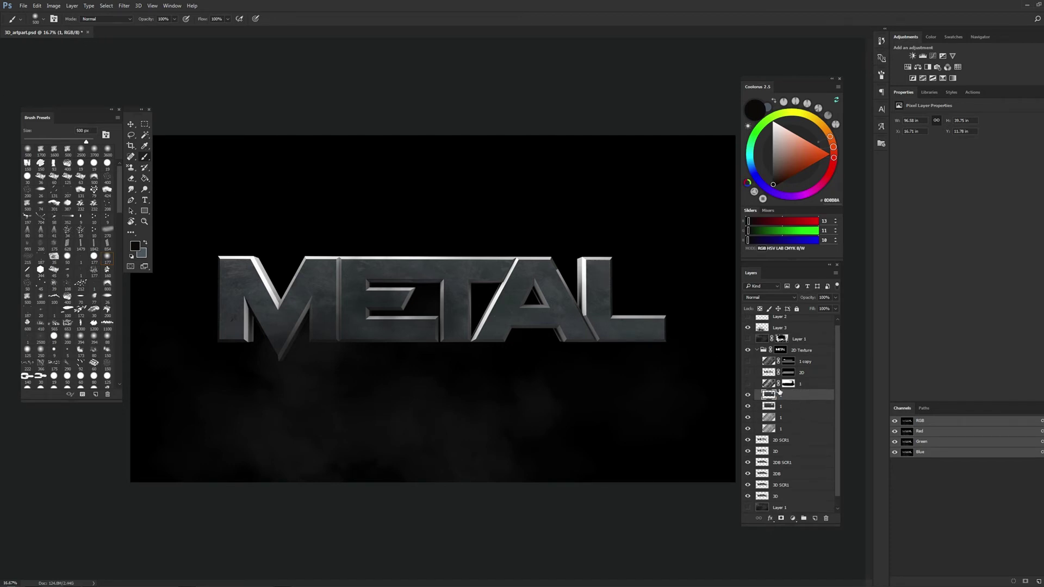
left_click(748, 395)
key("ctrl+j")
double_click(811, 397)
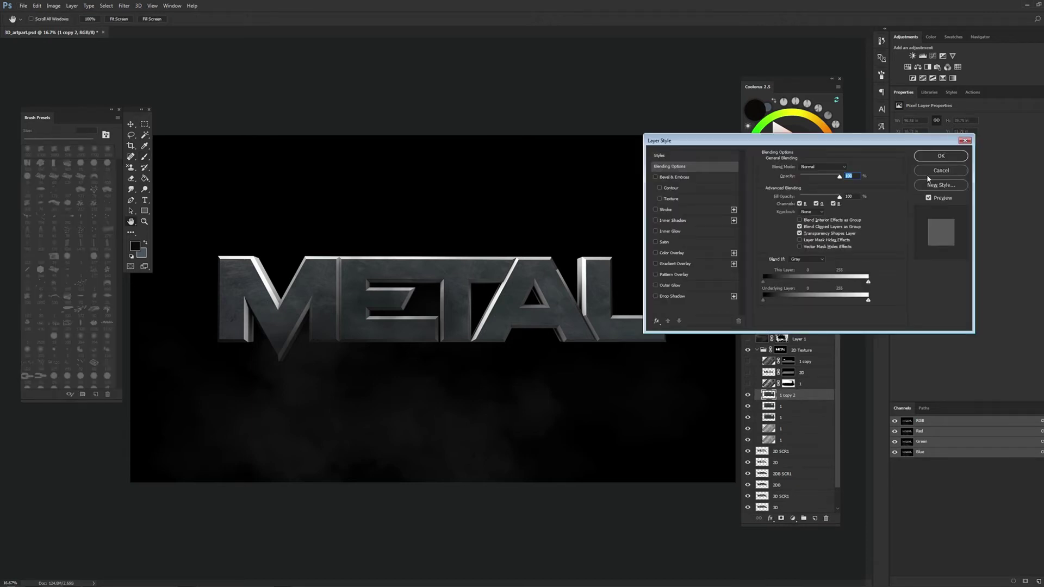
key("Escape")
left_click(791, 417, "shift")
key("ctrl+e")
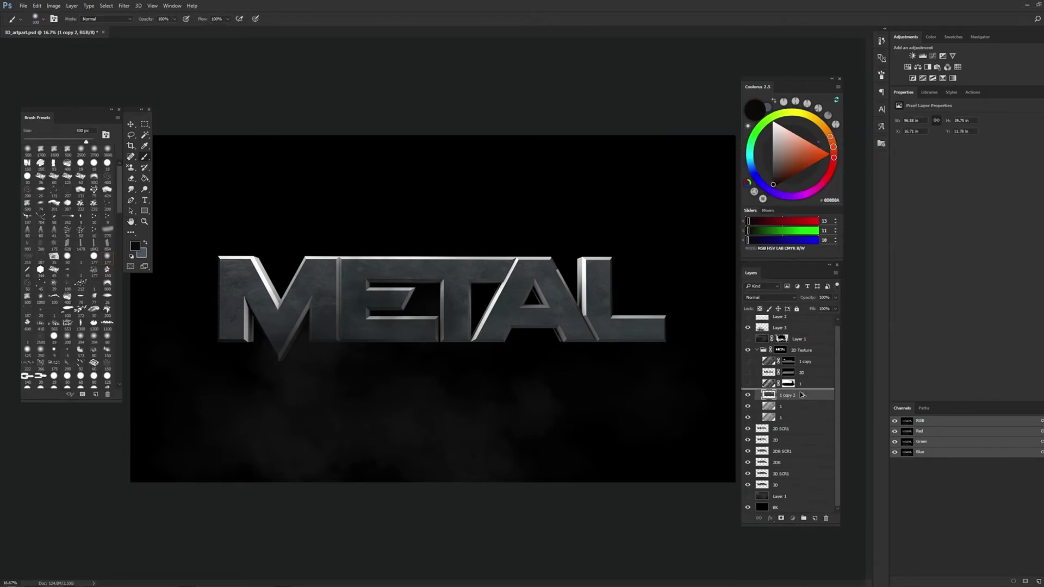
Repeatedly duplicate and merge the texture layer, reaching 1 copy 8
key("ctrl+j")
key("ctrl+e")
key("ctrl+j")
key("ctrl+e")
key("ctrl+j")
key("ctrl+e")
key("ctrl+j")
key("ctrl+e")
key("ctrl+j")
key("ctrl+e")
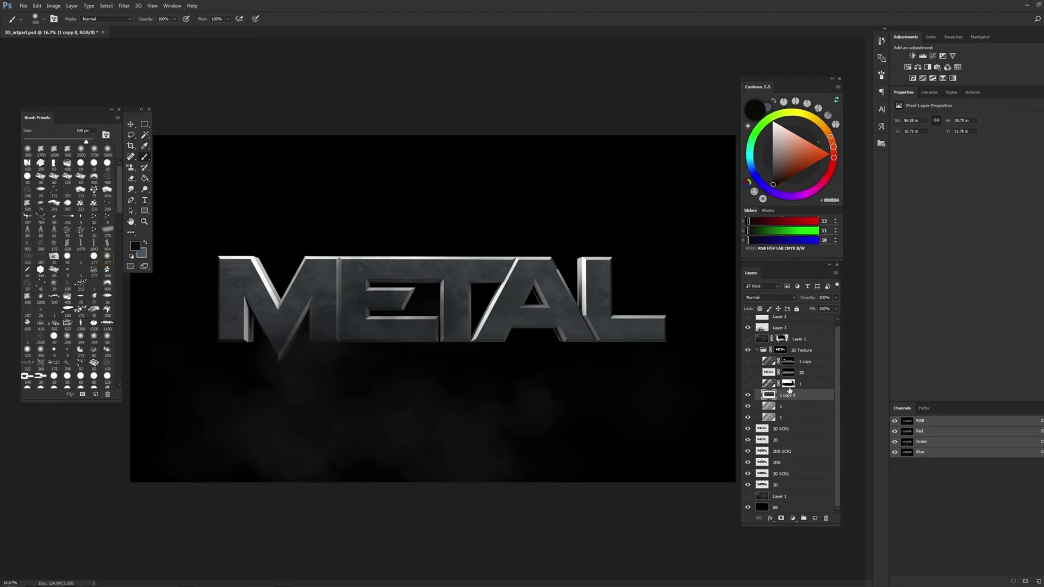
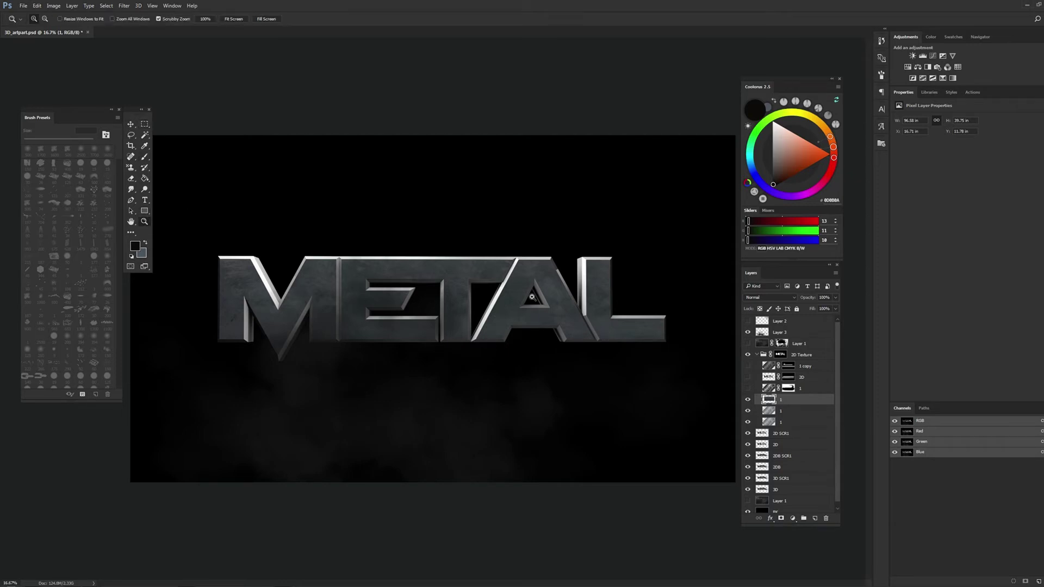
On the 2DB layer, select the METAL letter shapes by inverting a Magic Wand background selection
left_click(145, 124)
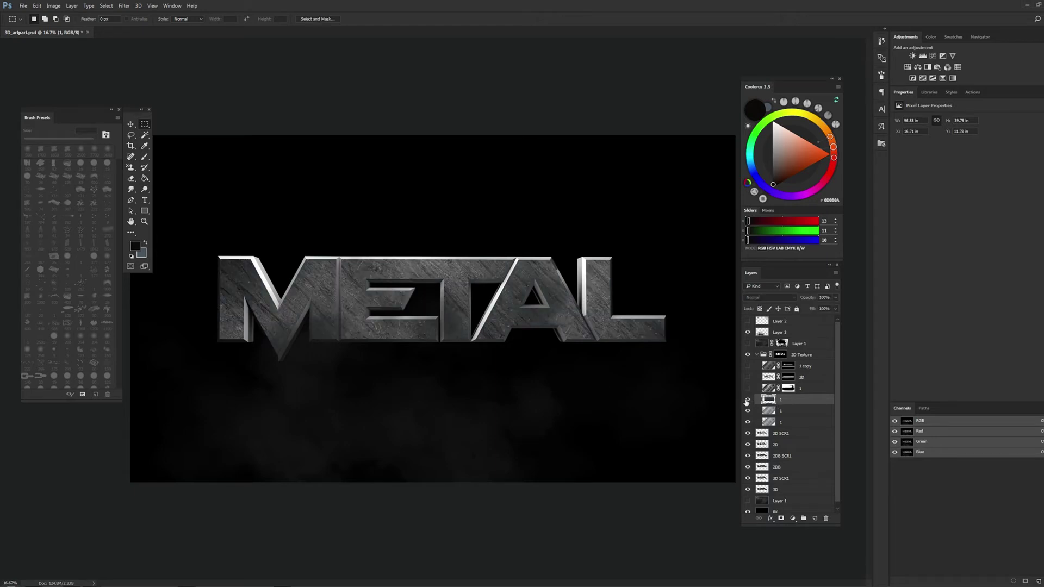
left_click(774, 455)
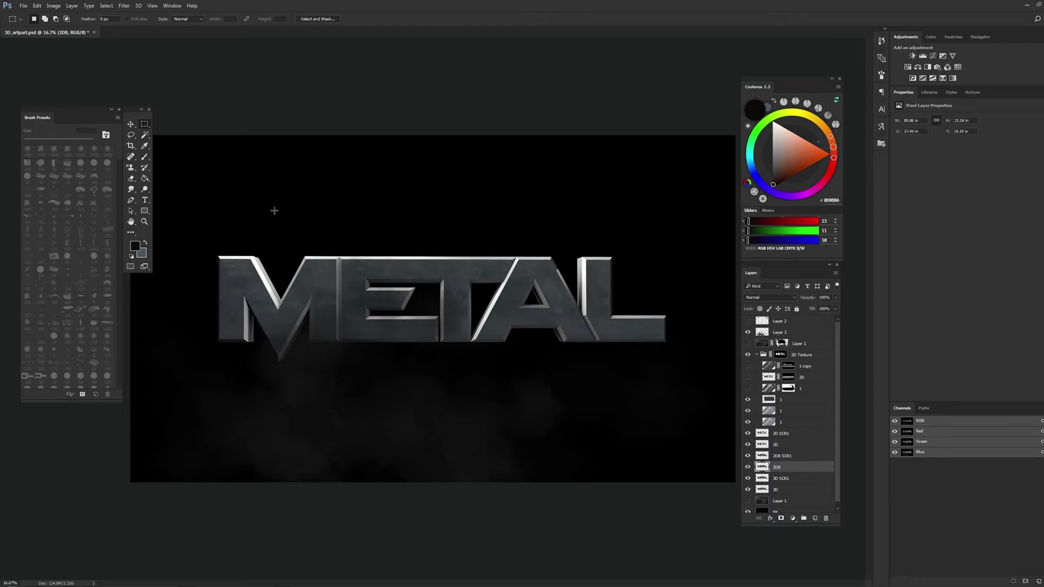
left_click(144, 134)
left_click(575, 240)
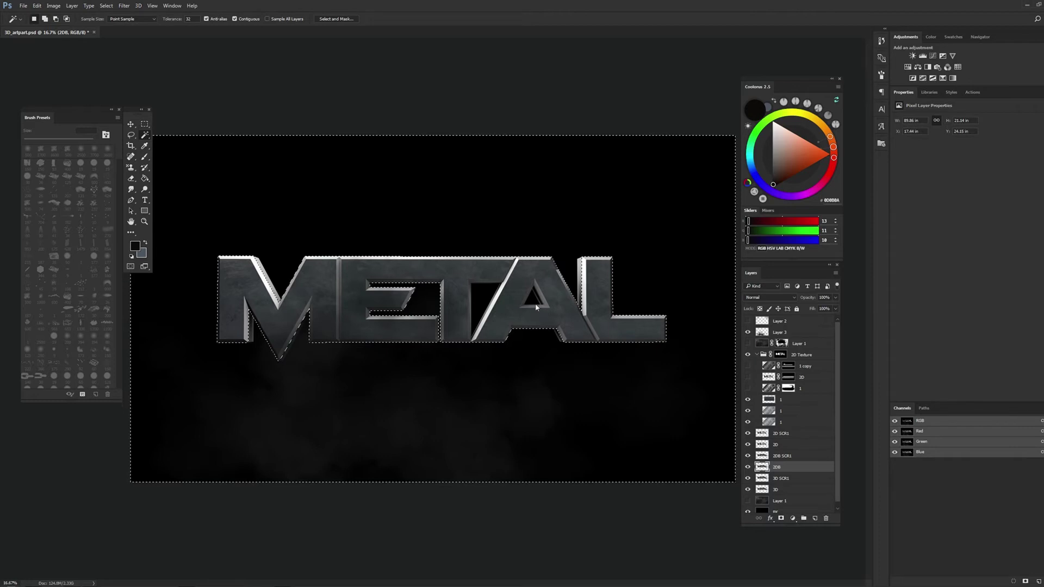
right_click(512, 299)
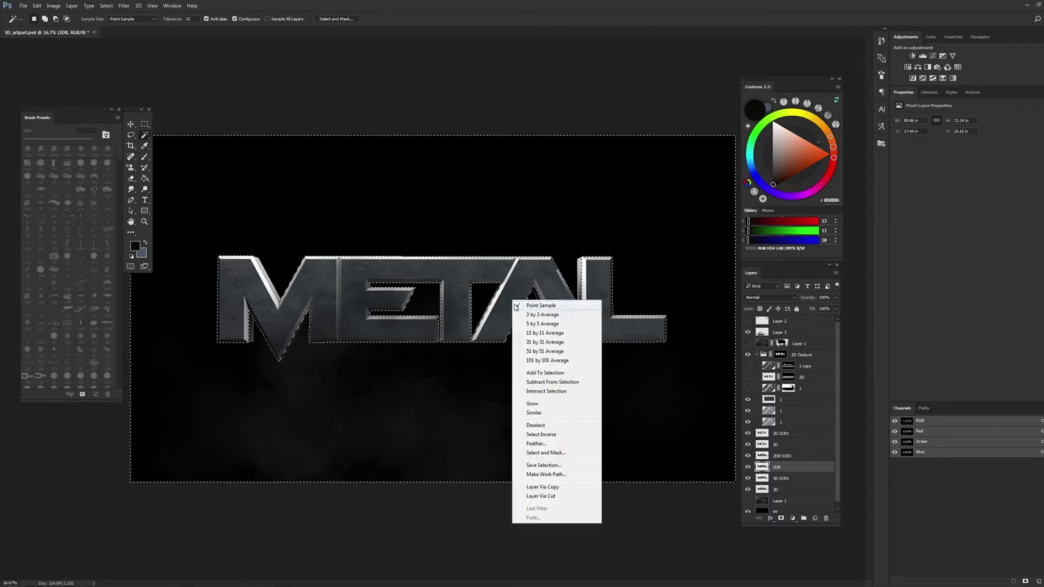
left_click(555, 435)
Put the 2DB layer into a new group named '2DB T'
left_click(804, 518)
double_click(778, 455)
type("2DBV")
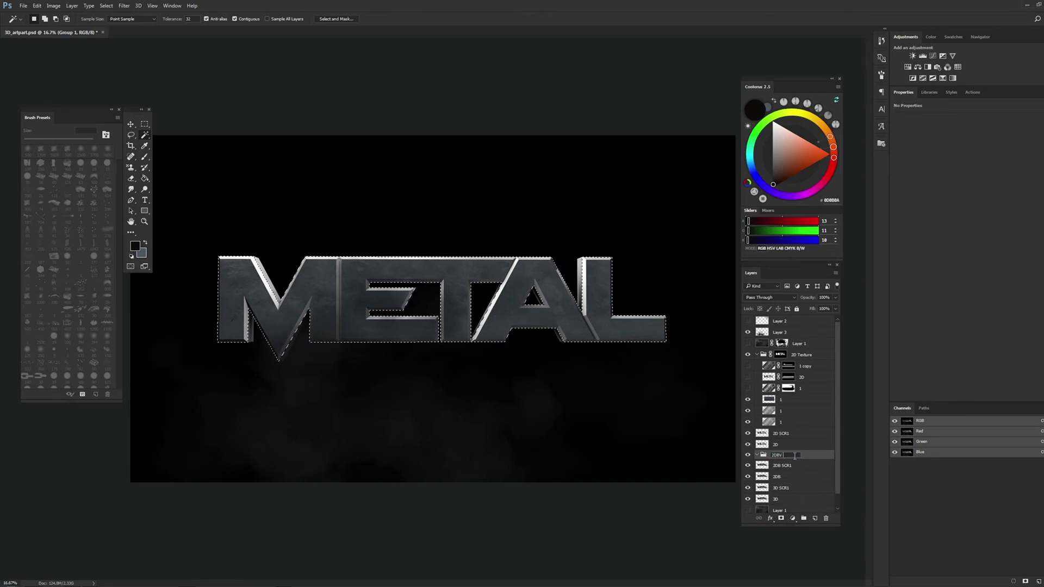
key("BackSpace")
type("T")
key("Return")
Mask the group with Reveal Selection so it shows only inside the letters
left_click(71, 6)
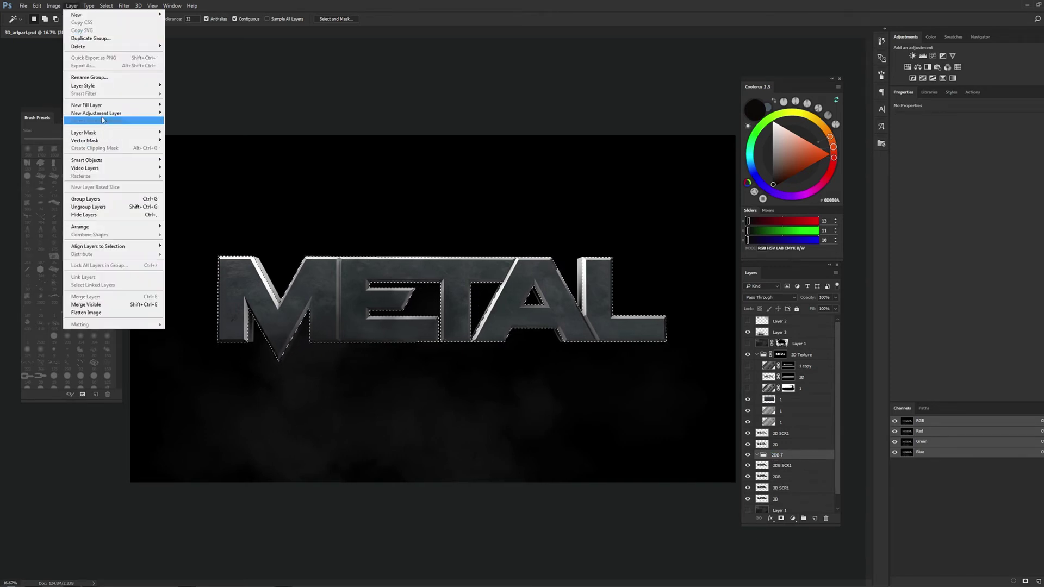
left_click(196, 149)
key("m")
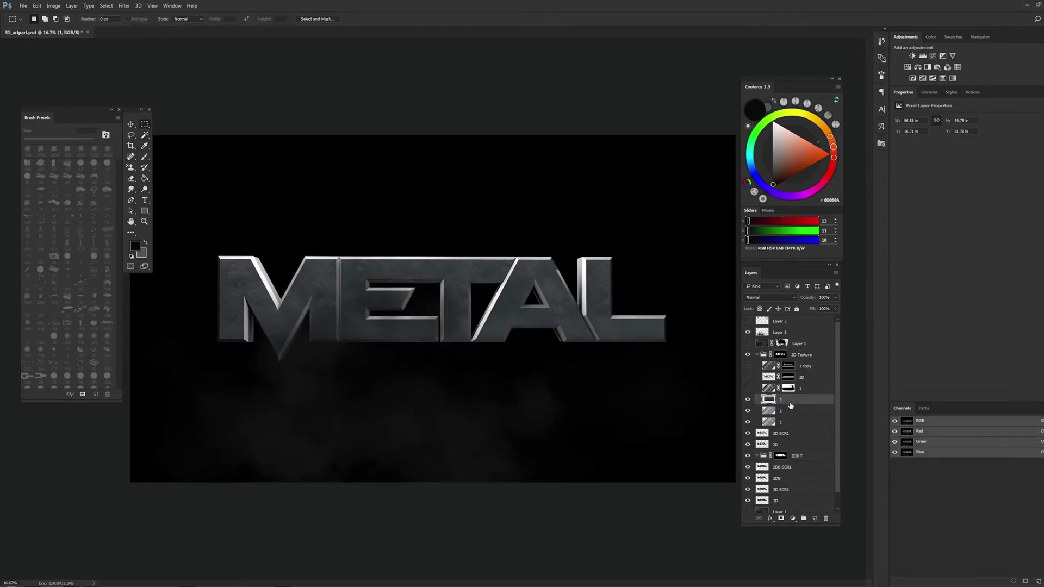
Add a new layer named 1 inside the 2DB T group, set to Multiply
key("ctrl+shift+alt+n")
key("alt+BackSpace")
double_click(784, 468)
type("1")
key("Return")
key("ctrl+t")
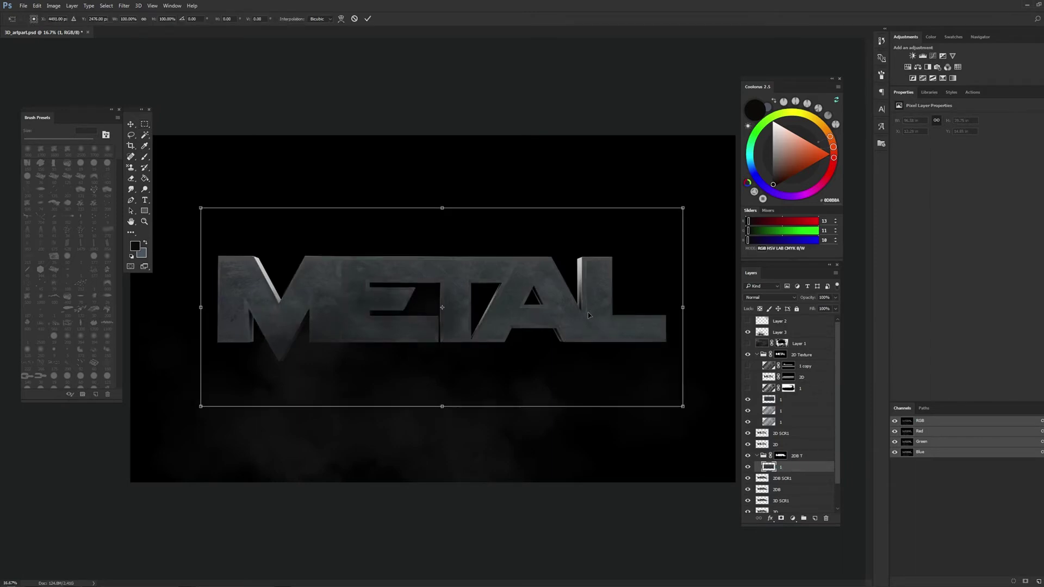
key("Return")
left_click(145, 223)
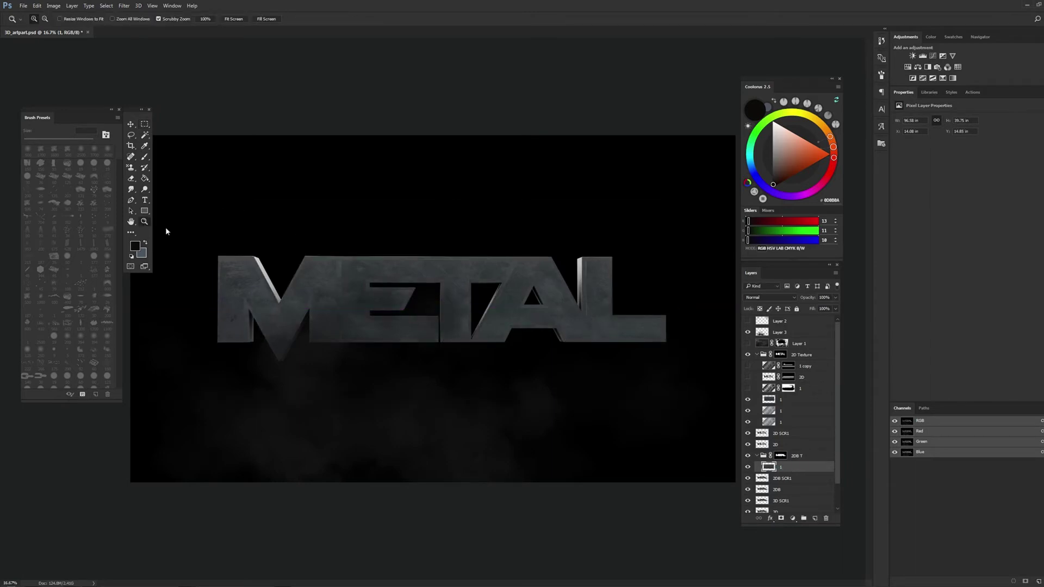
left_click(769, 297)
left_click(769, 320)
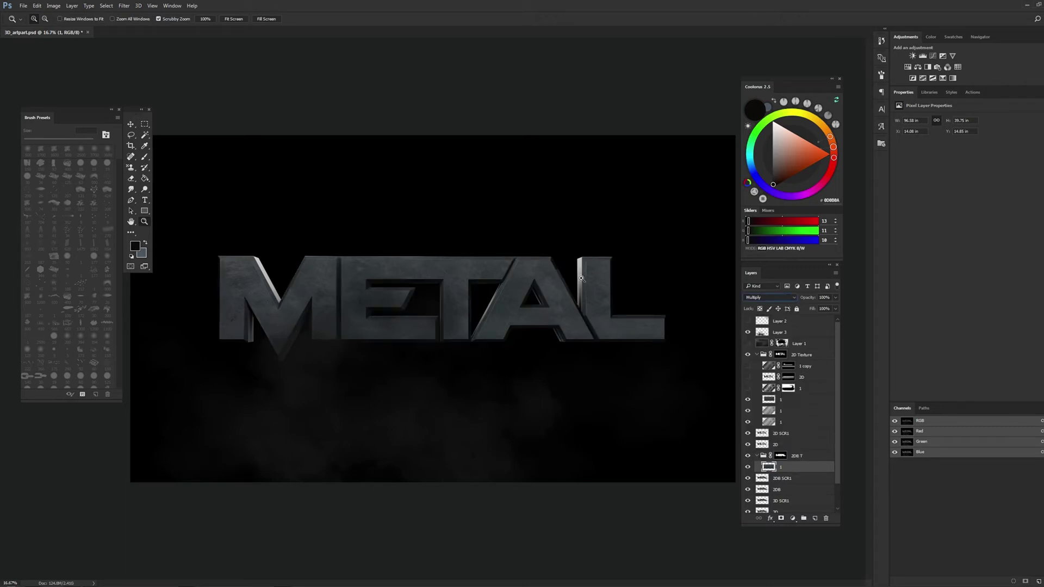
Duplicate the 2DB SCR1 layer, layer 1, and the 2DB SCR1 copy
left_click(789, 489)
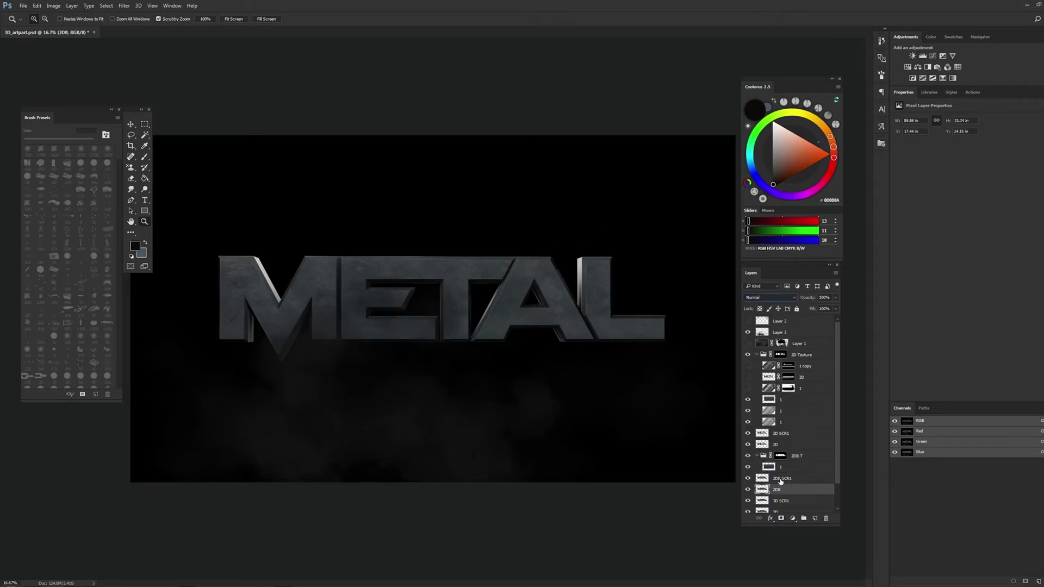
left_click(803, 479)
left_click(801, 481)
key("ctrl+j")
left_click(794, 470)
key("ctrl+j")
left_click(755, 479)
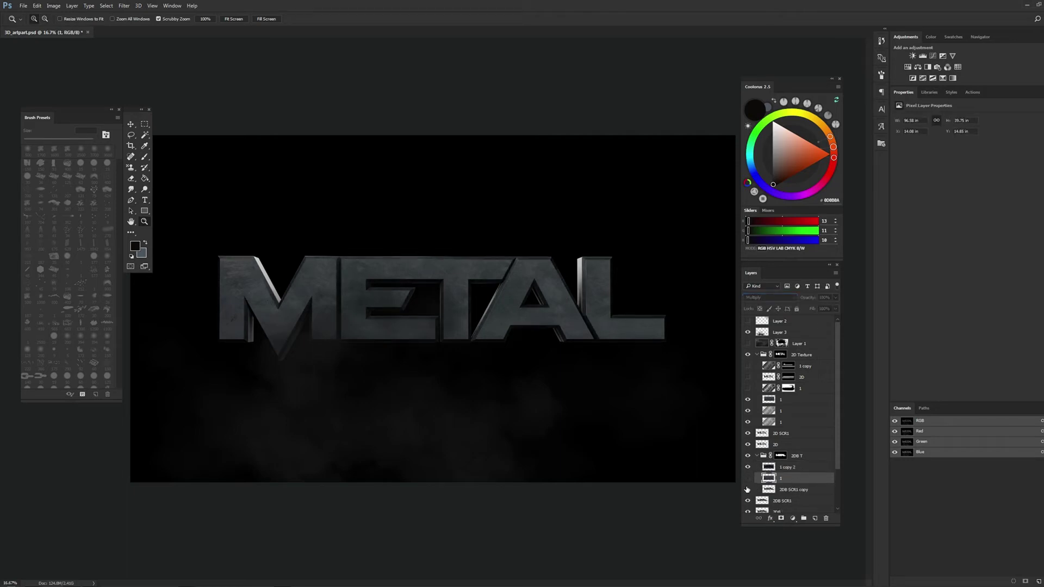
left_click(793, 489)
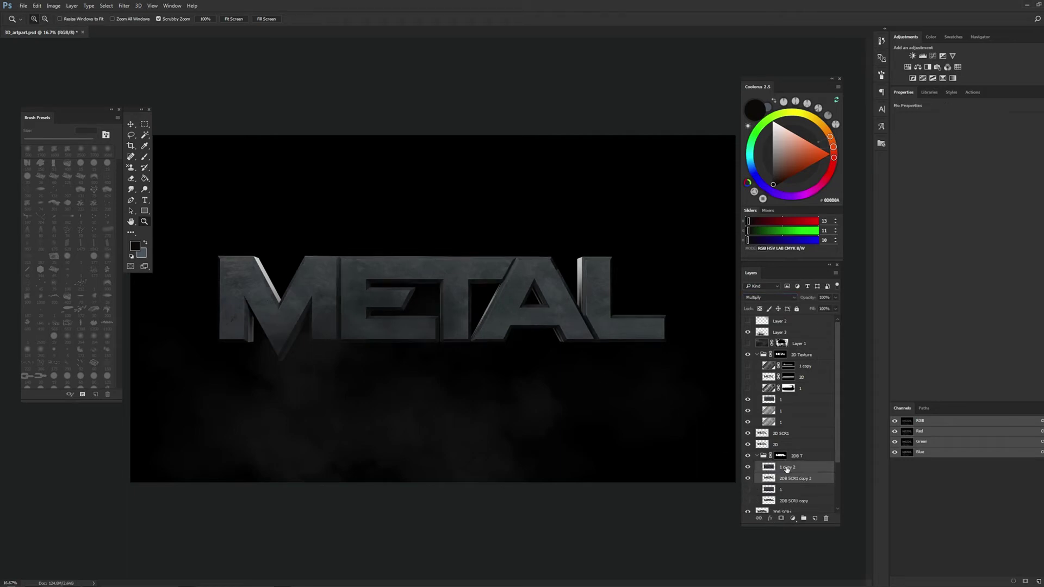
key("ctrl+j")
Delete the extra 2DB SCR1 copies, keeping the 1 copy 2 layer
key("ctrl+j")
left_click(769, 297)
key("Escape")
key("ctrl+j")
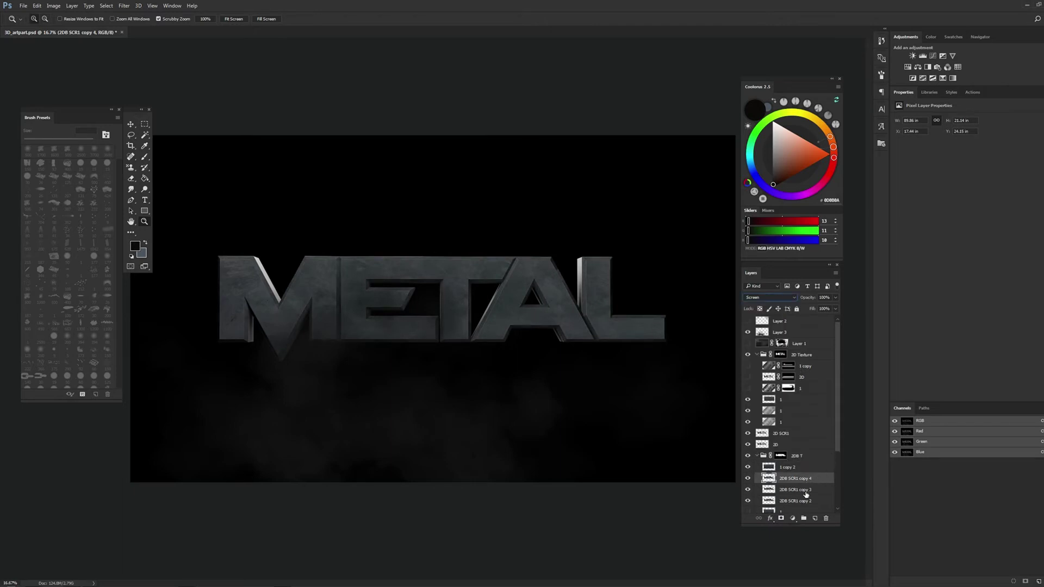
left_click(805, 468, "shift")
left_click(808, 501, "shift")
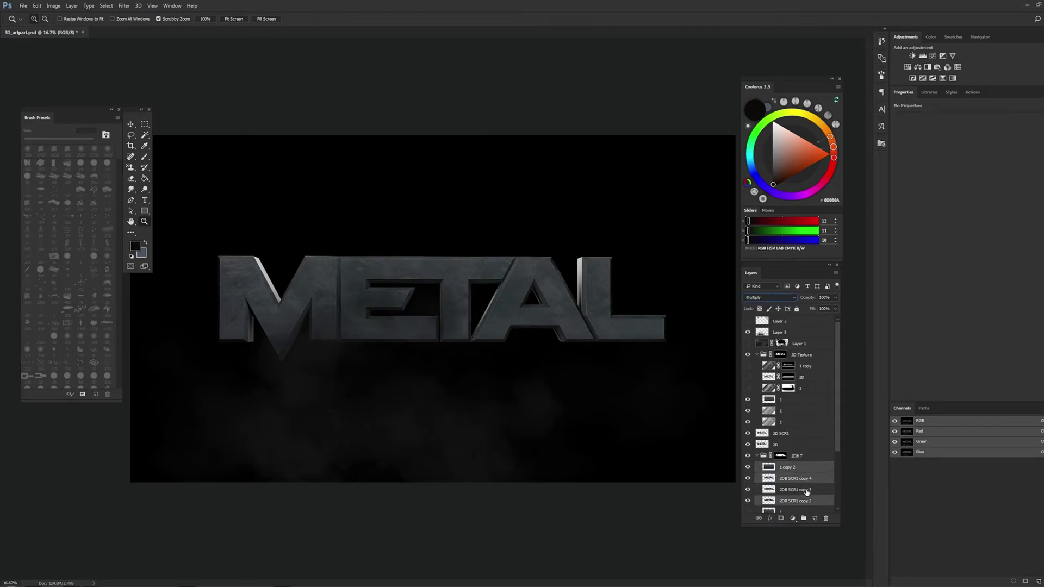
key("Delete")
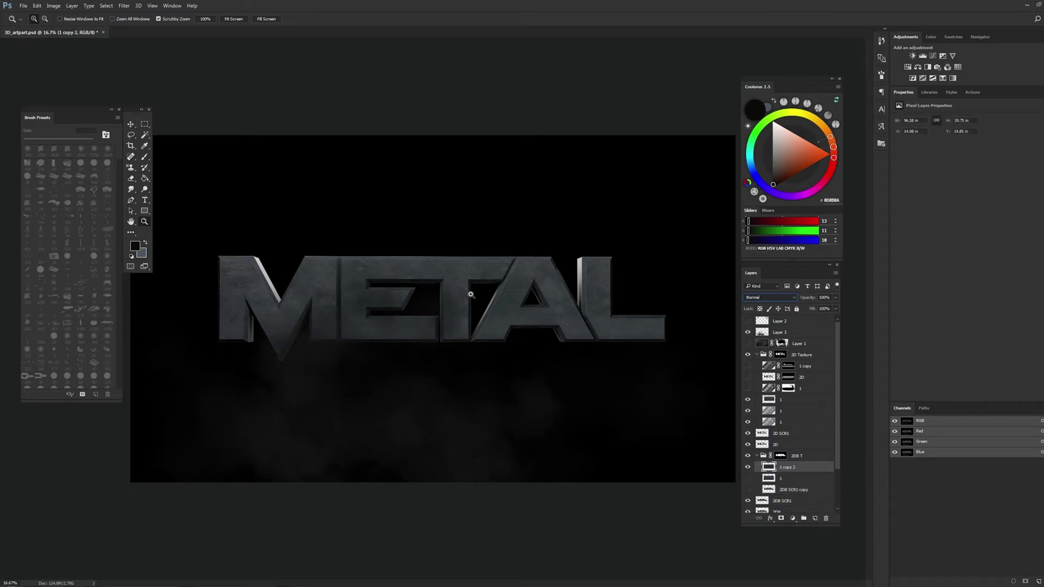
Zoom in on the METAL text and bring up Levels on the 1 copy 2 layer
left_click(454, 295)
left_click(53, 6)
left_click(166, 36)
Brighten the METAL text with Levels by lowering the white point and adjusting midtones
left_click_drag(527, 174, 471, 174)
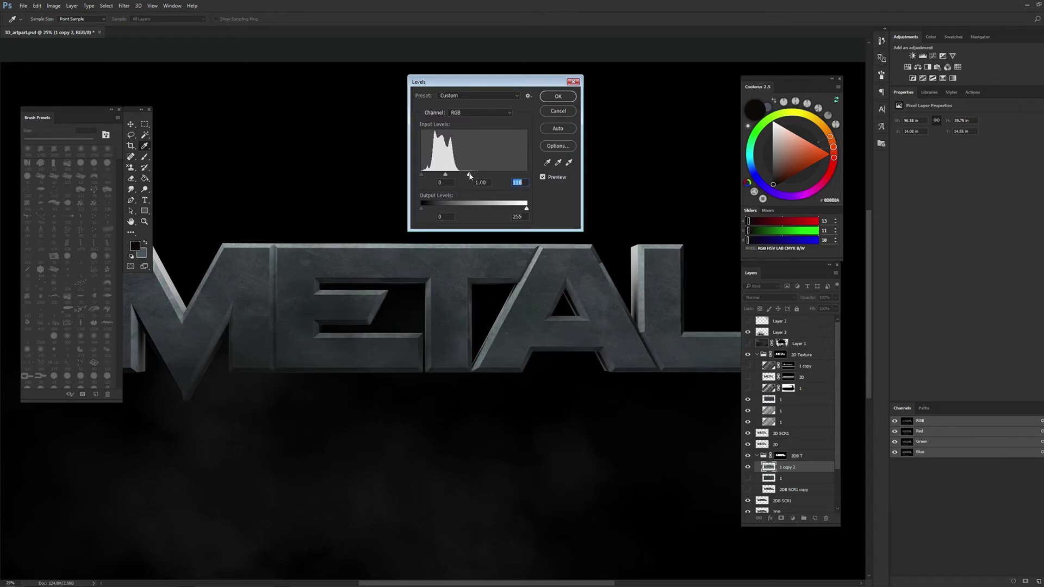
left_click_drag(445, 175, 465, 175)
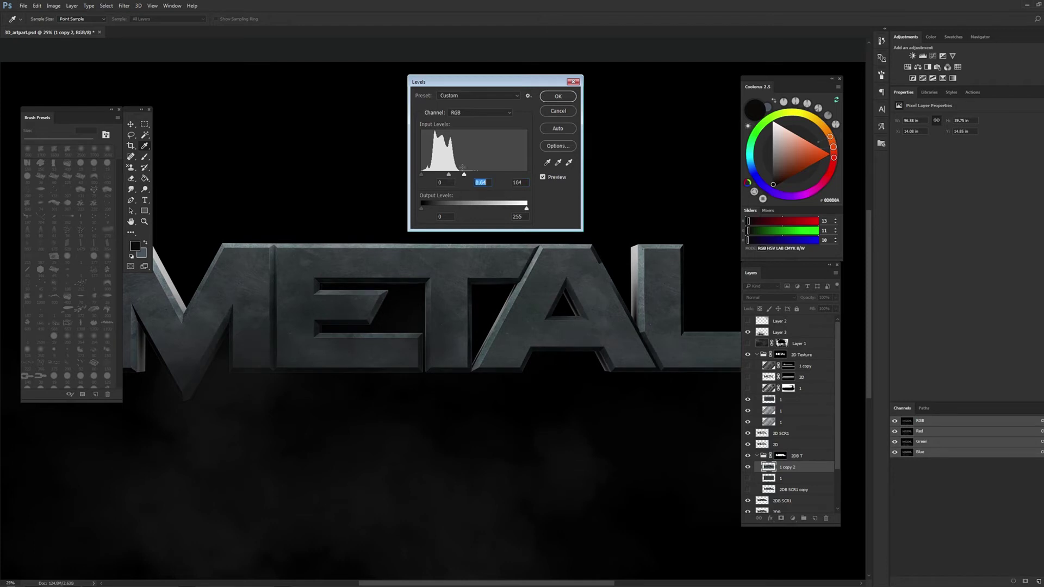
key("Return")
key("z")
right_click(585, 272)
left_click(586, 273)
right_click(540, 299)
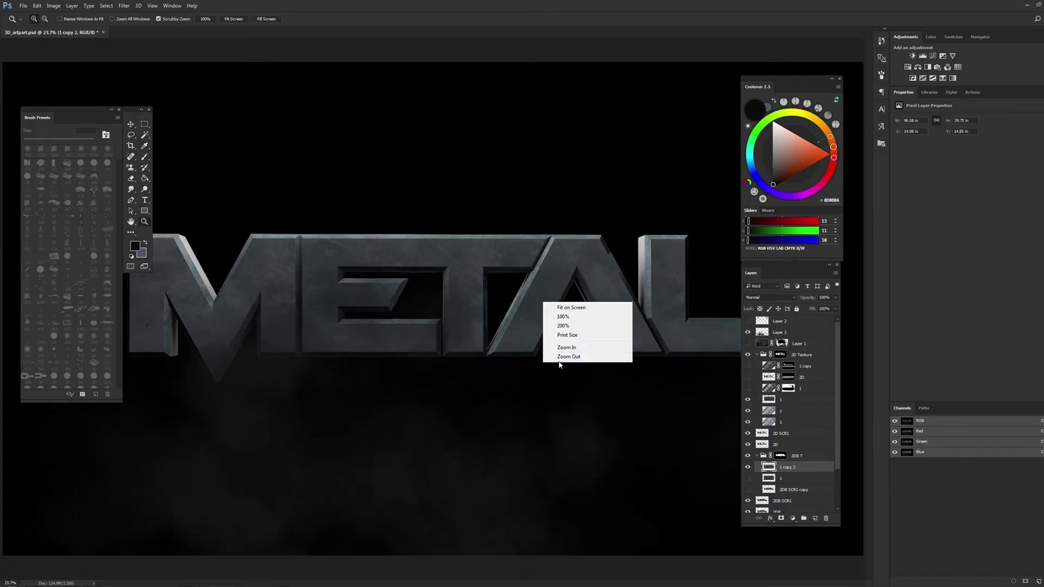
left_click(560, 354)
right_click(525, 311)
key("Escape")
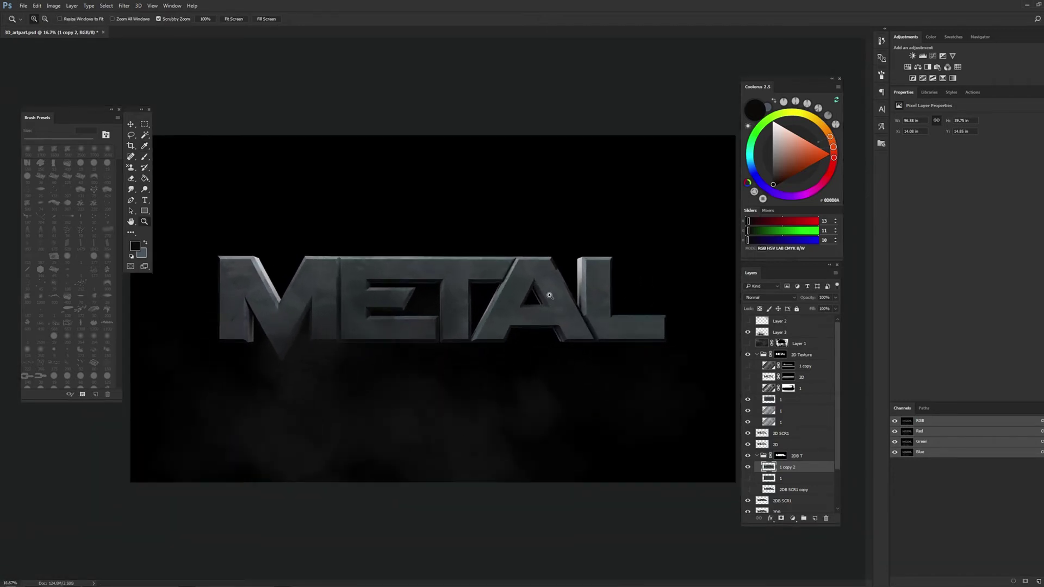
key("m")
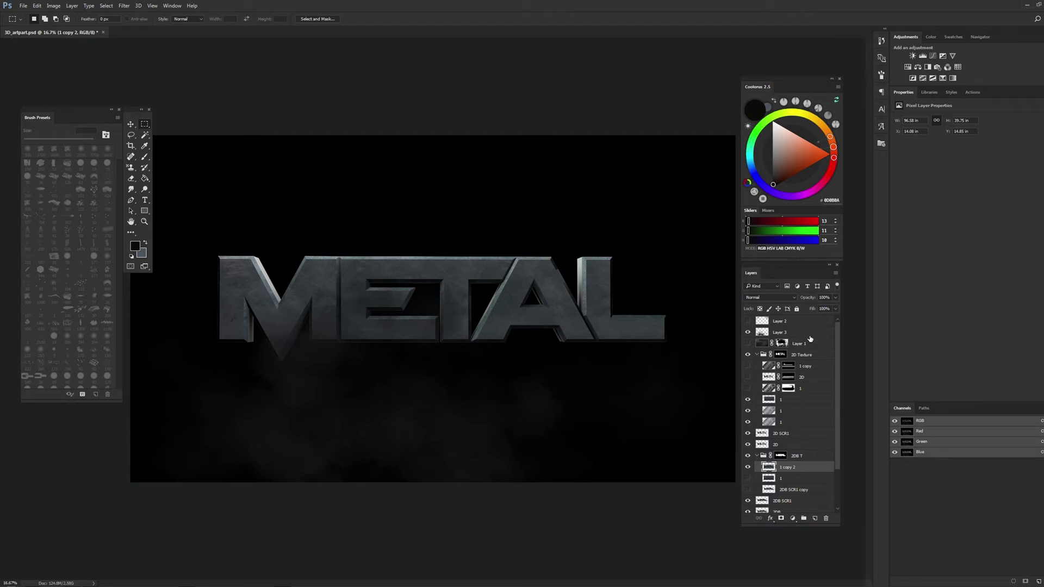
Rename the 1 copy 2 layer to 1 and toggle a layer's visibility
double_click(784, 466)
type("1")
key("Return")
left_click(747, 478)
scroll(816, 452, "down", 3)
left_click(770, 454)
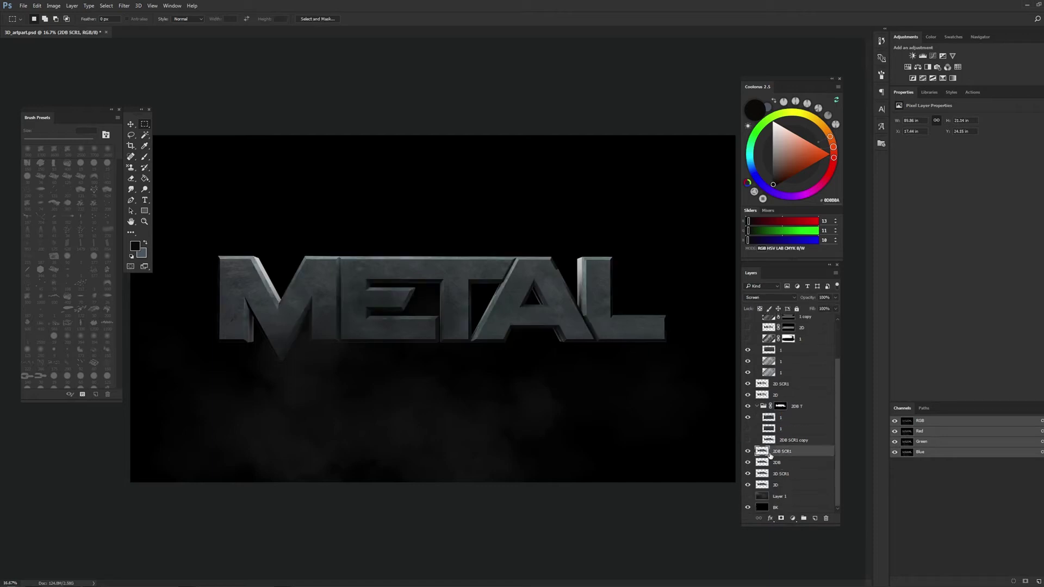
left_click(783, 418)
Copy the 2DB T group mask onto layer 1, apply it, and move layer 1 above the group
key("z")
left_click(523, 311)
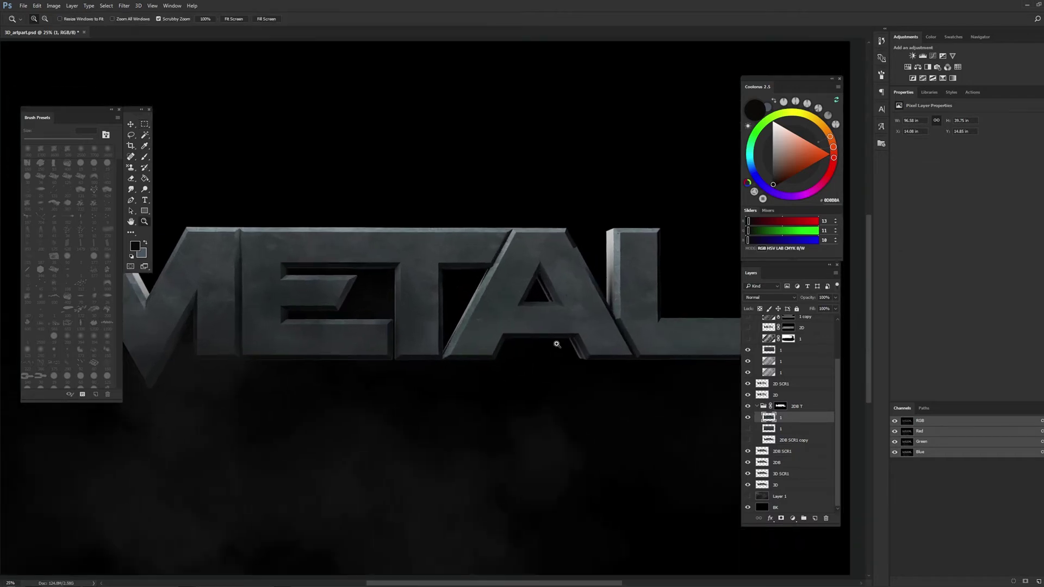
left_click(525, 326)
left_click_drag(569, 343, 542, 293)
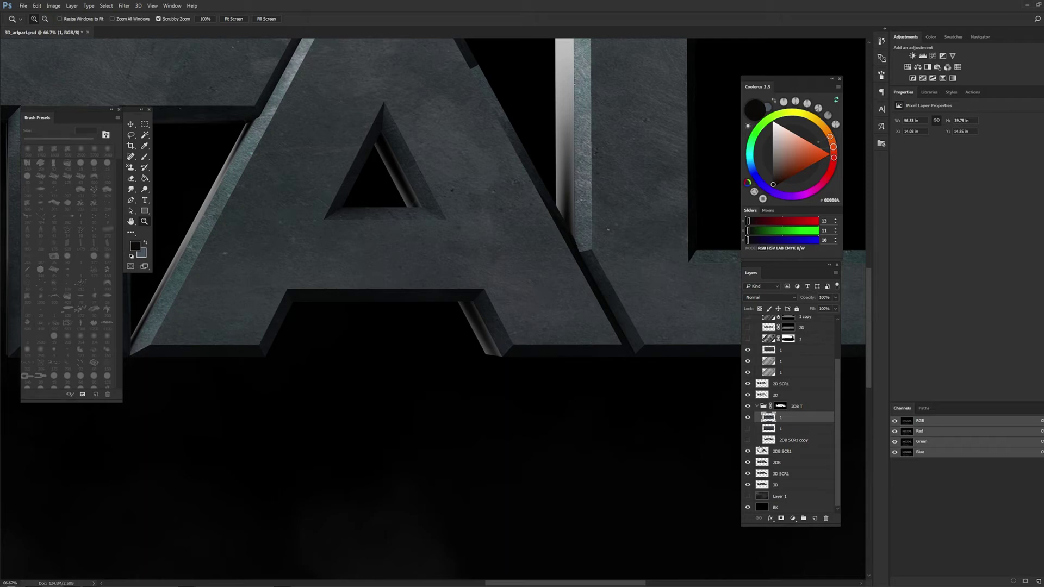
left_click(779, 406)
key("ctrl+i")
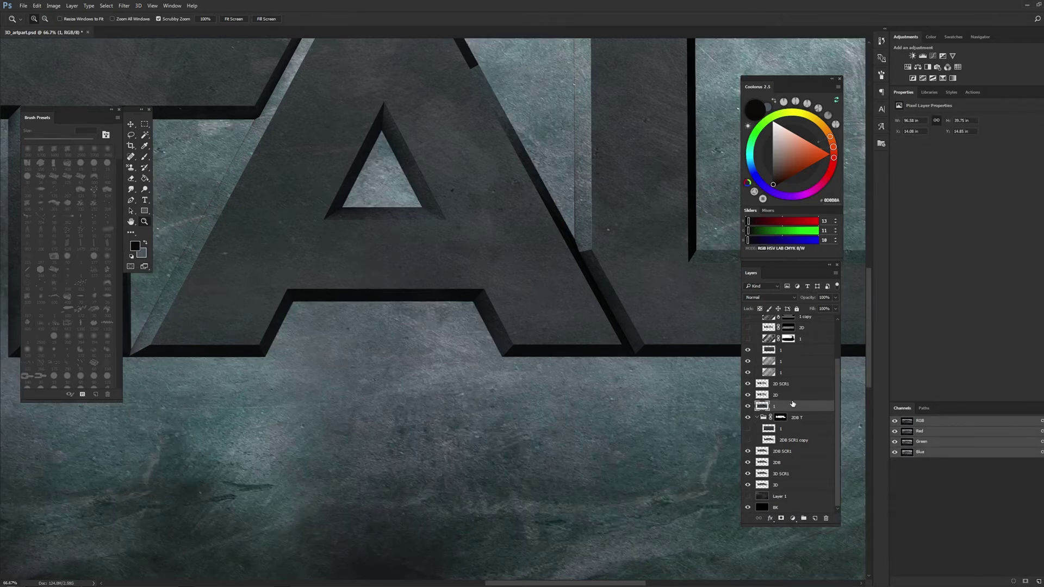
left_click_drag(779, 406, 788, 417)
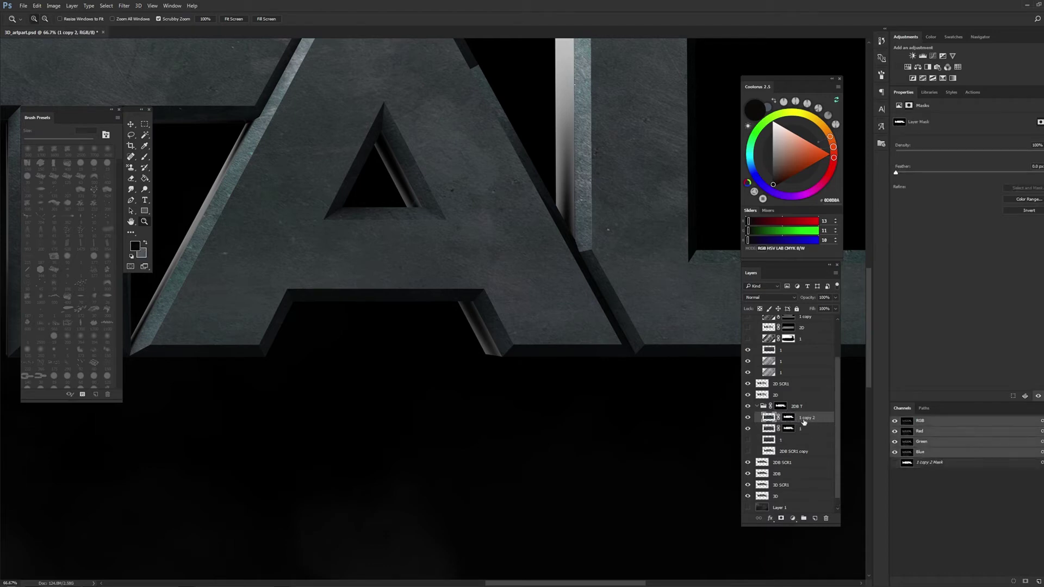
right_click(790, 417)
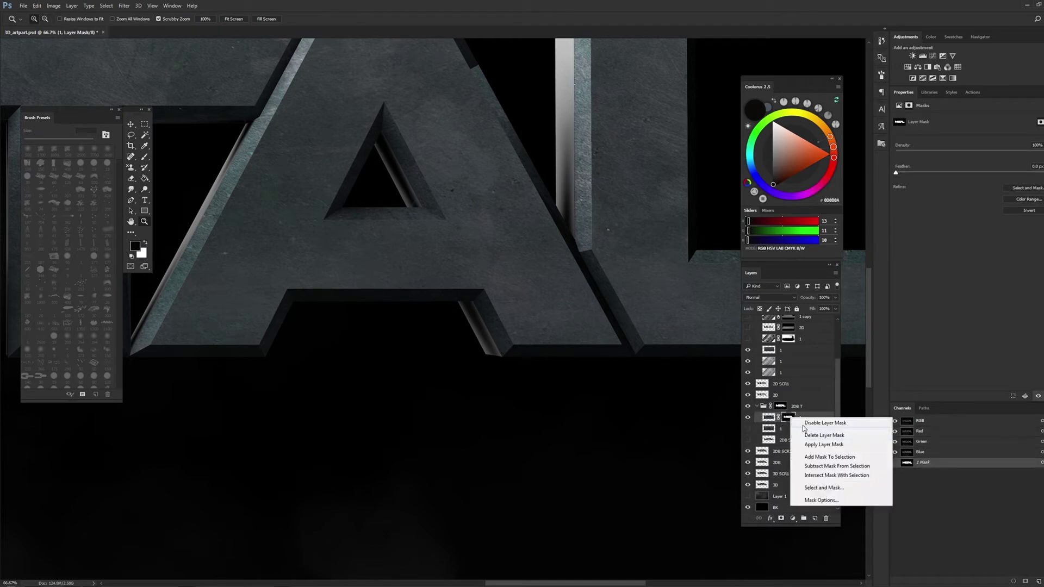
left_click(821, 445)
left_click_drag(808, 419, 808, 401)
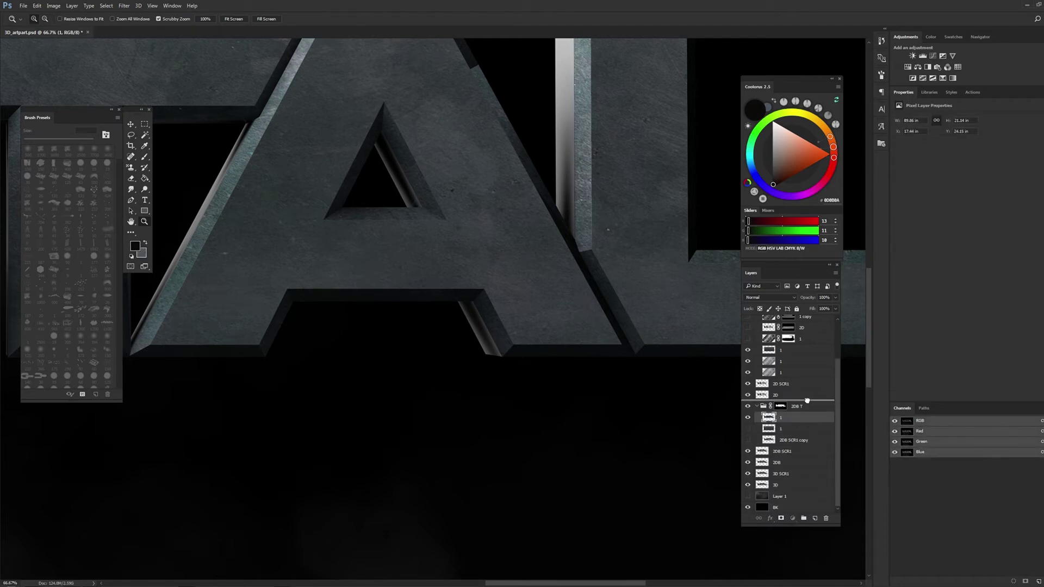
Compare texture layer 1 hidden and shown, then add a layer mask to it
right_click(624, 311)
left_click(647, 363)
right_click(554, 273)
left_click(558, 333)
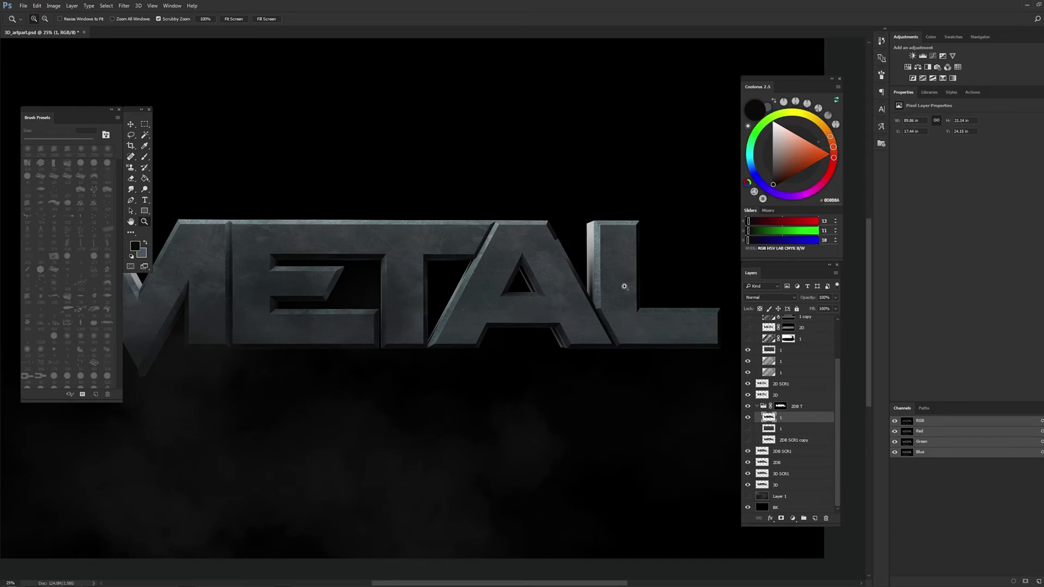
left_click(748, 417)
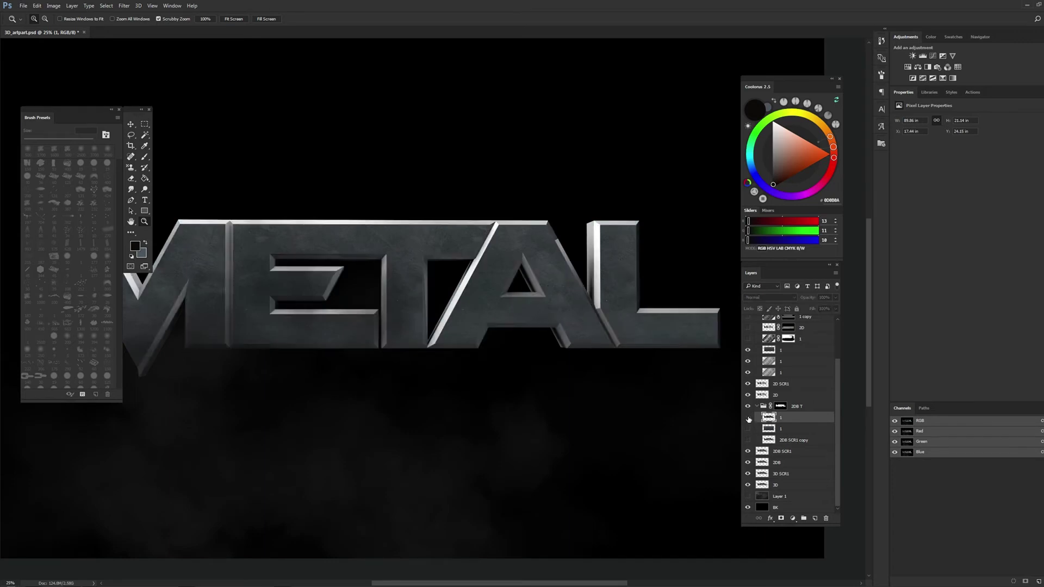
left_click(785, 422)
left_click(781, 518)
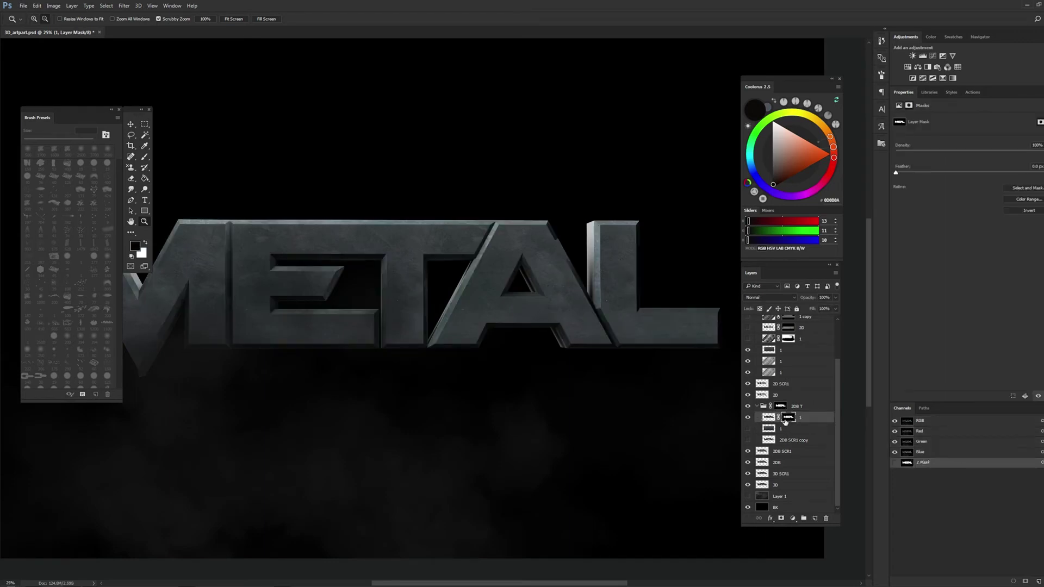
right_click(788, 418)
Zoom in to inspect the letter A's texture, then zoom back out to the whole title
left_click(532, 300)
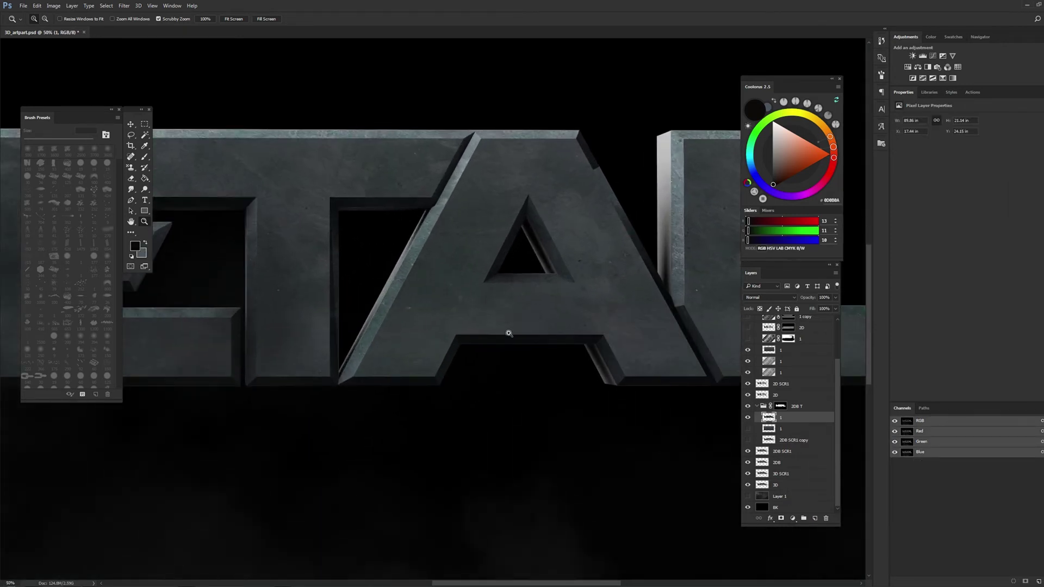
left_click(511, 305)
left_click(503, 348)
left_click(543, 343)
right_click(563, 294)
left_click(543, 253)
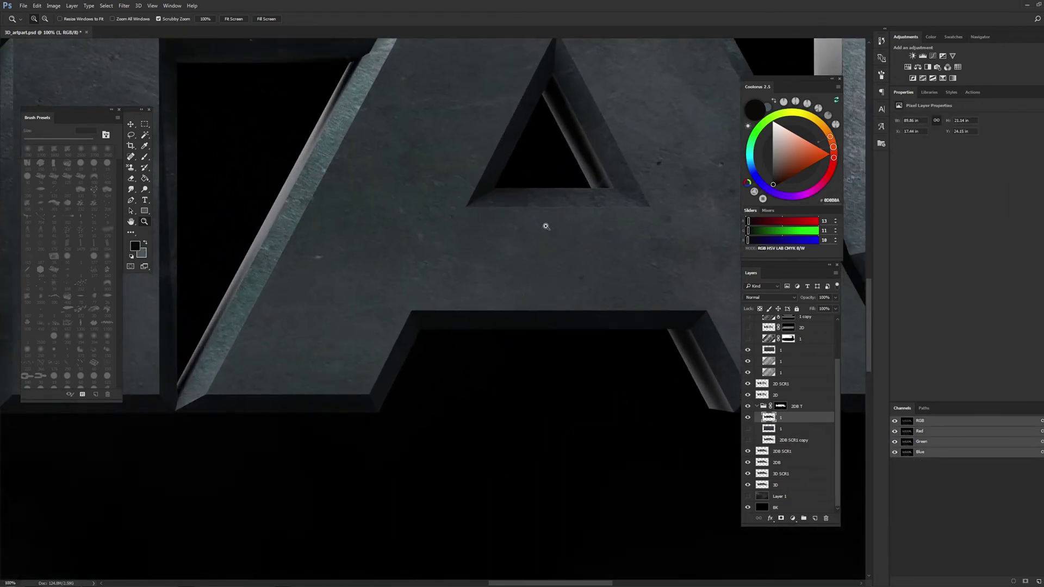
left_click(546, 220)
right_click(548, 201)
left_click(548, 200)
right_click(597, 267)
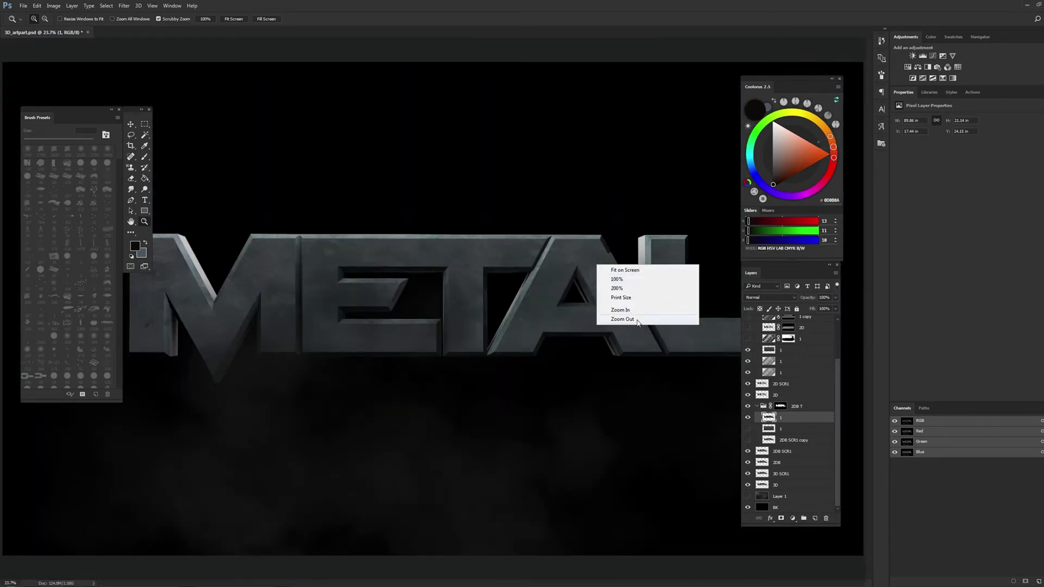
left_click(605, 319)
right_click(545, 304)
left_click(577, 358)
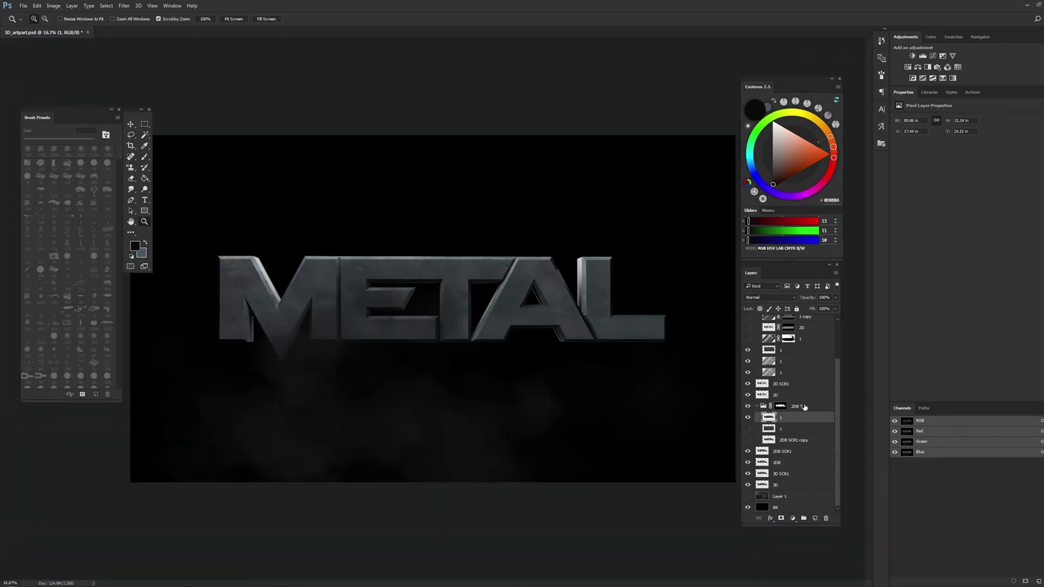
Rename the hidden copy layer to 1, then duplicate texture layer 1 and name the copy 1
double_click(791, 440)
type("1")
left_click(797, 418)
key("ctrl+j")
double_click(794, 418)
type("1")
key("Return")
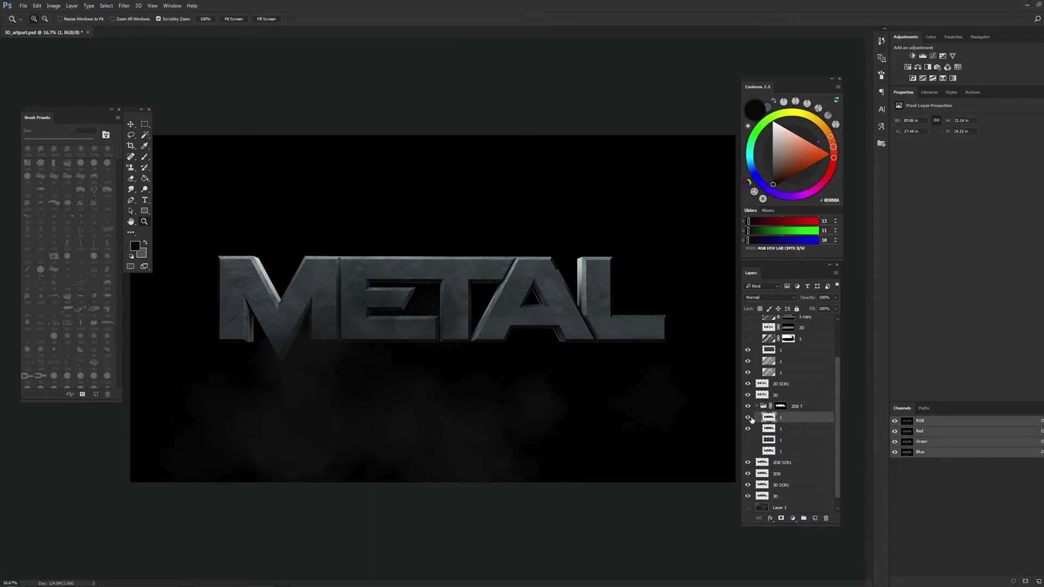
Brighten layer 1's texture with Levels by lowering the white point
left_click(53, 5)
mouse_move(66, 26)
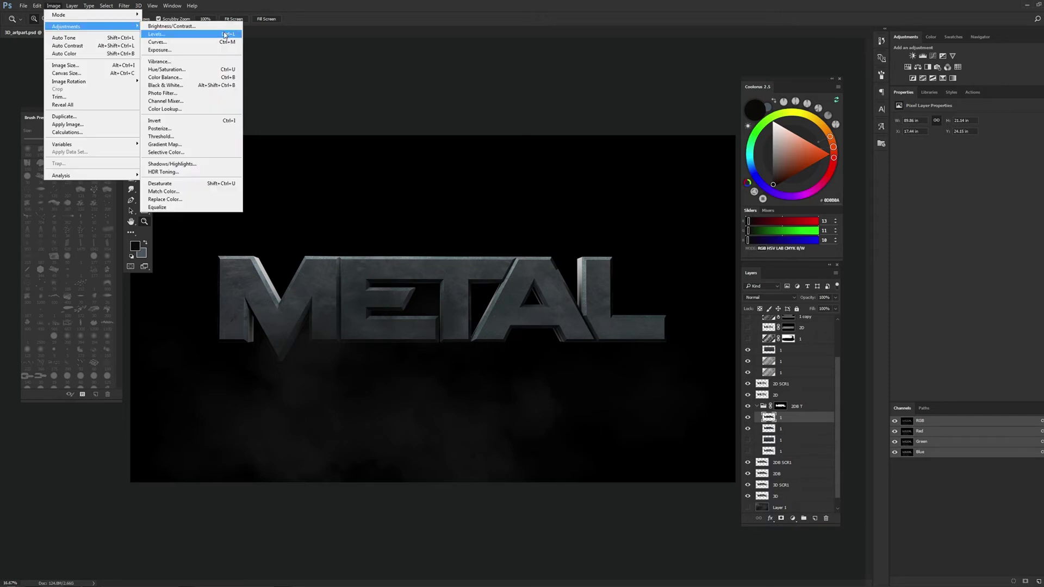
left_click(188, 34)
left_click_drag(526, 175, 480, 182)
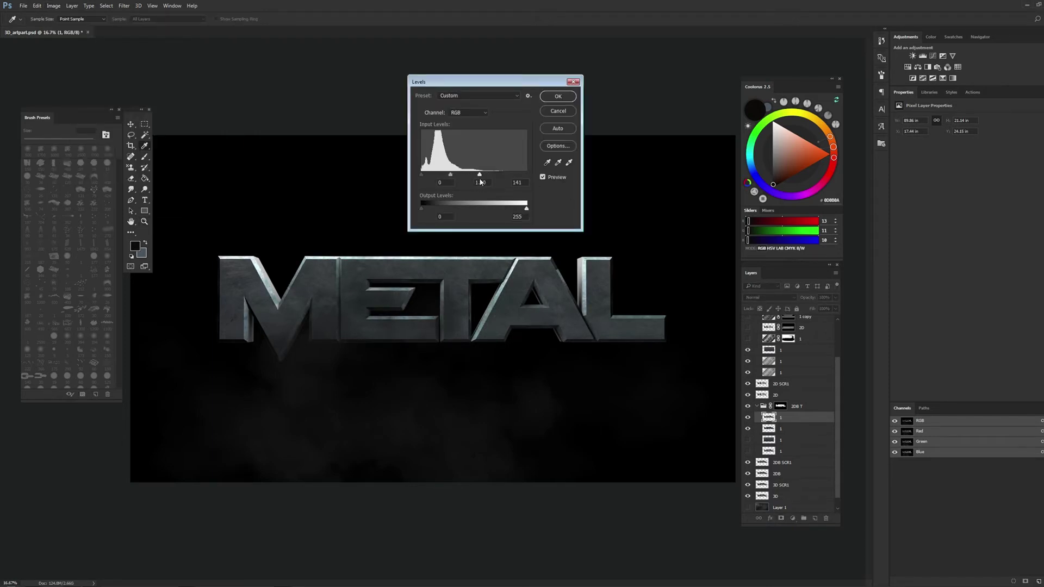
left_click(557, 96)
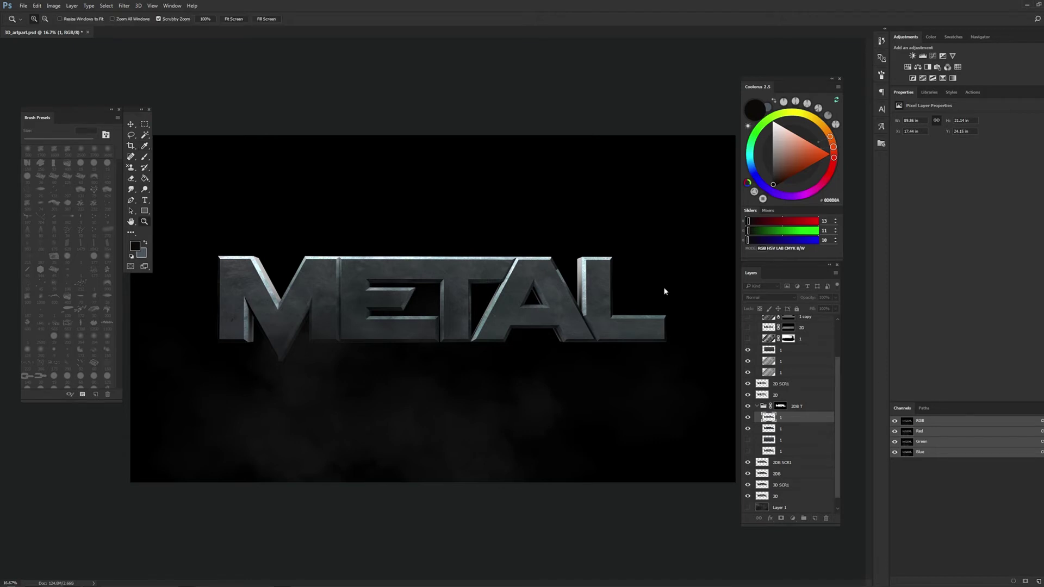
Duplicate the upper texture layer, brighten it strongly with Levels, and name it 1
scroll(794, 388, "up", 2)
left_click(794, 389)
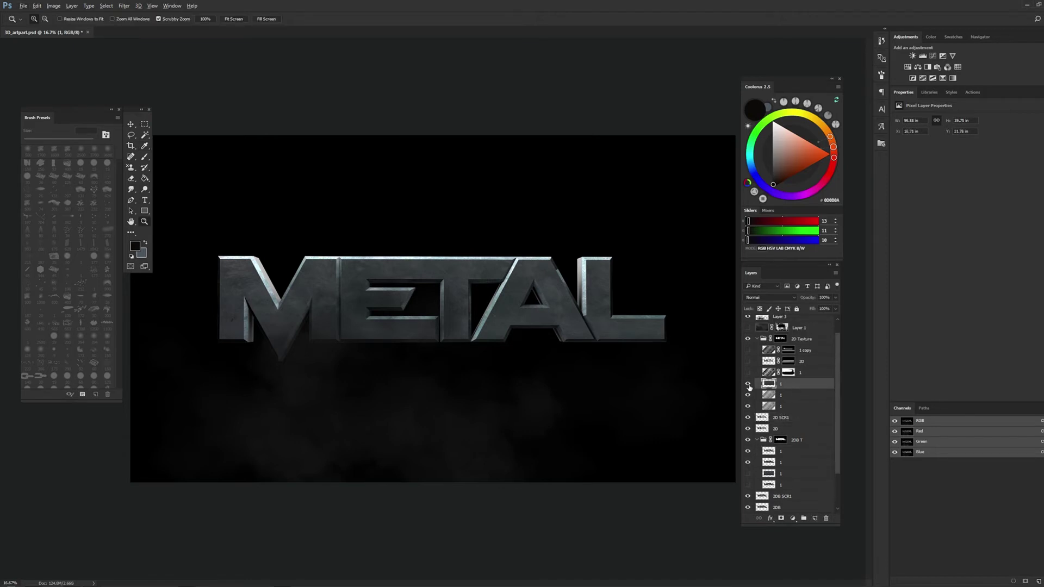
key("ctrl+j")
left_click(53, 5)
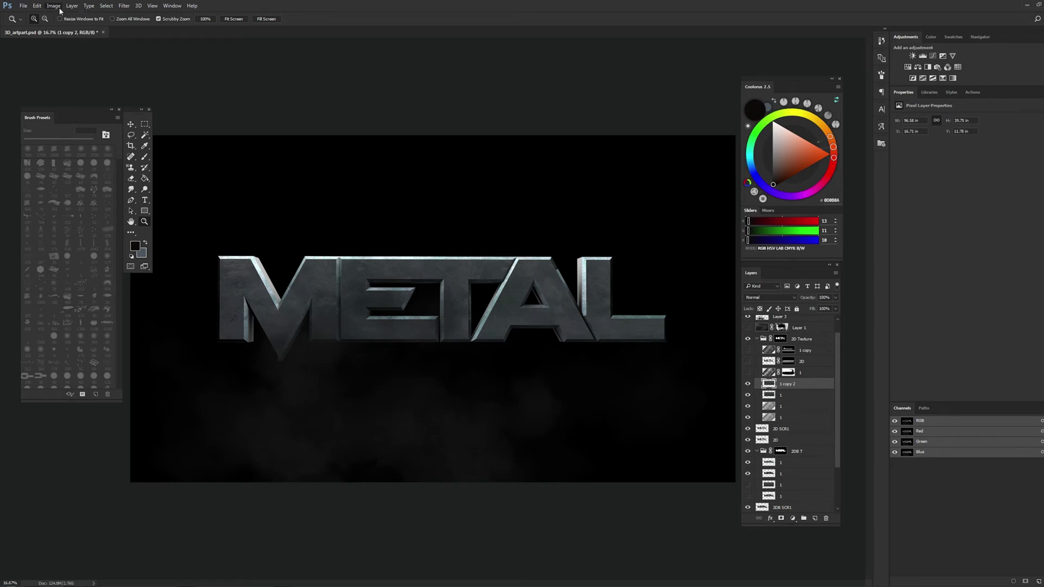
left_click(163, 36)
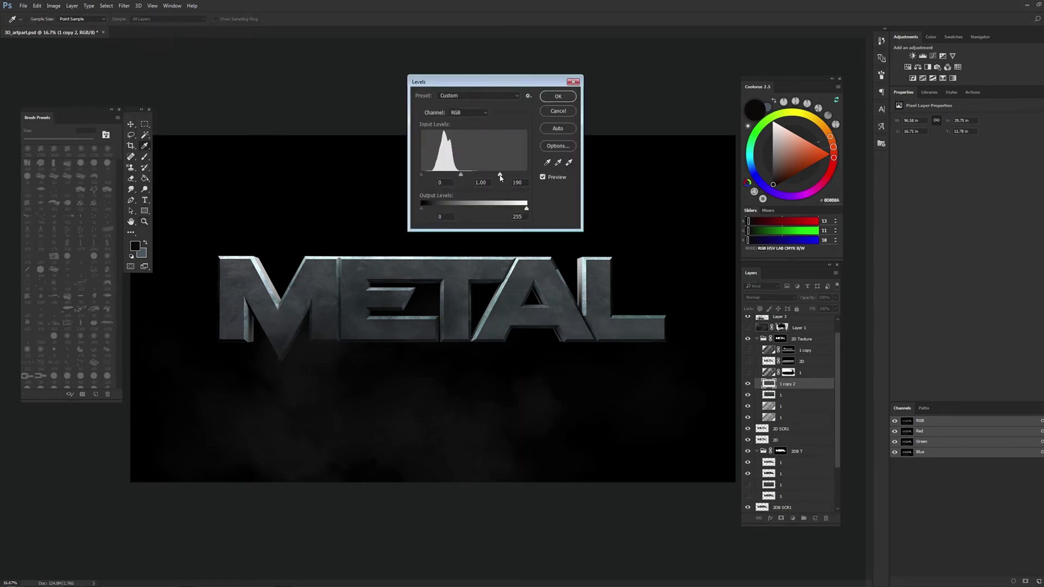
mouse_move(526, 175)
left_mouse_down()
mouse_move(445, 177)
mouse_move(458, 176)
left_mouse_up()
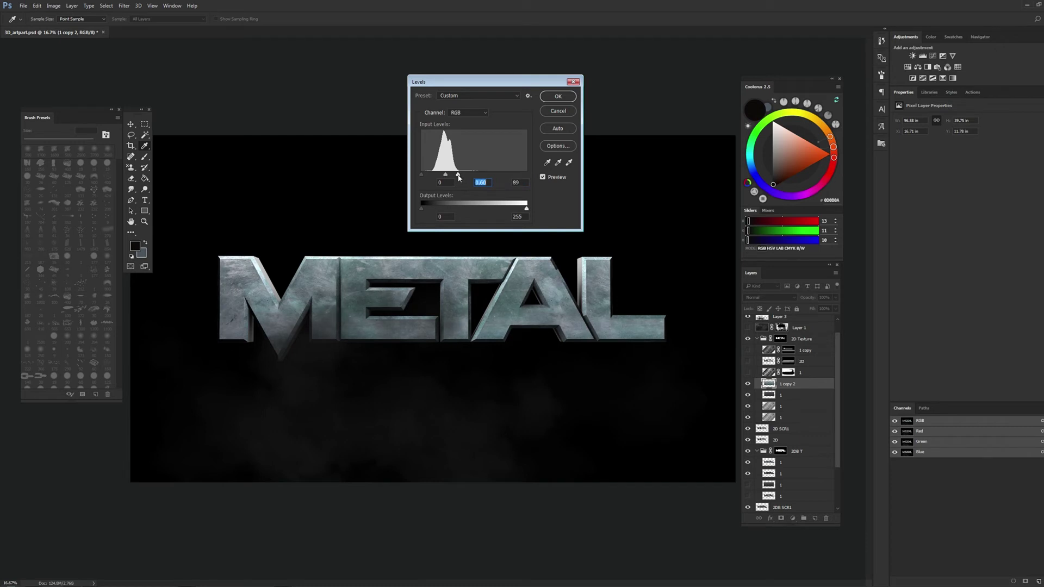
key("Return")
double_click(783, 384)
type("1")
key("Return")
Desaturate the bright copy slightly (Hue/Saturation −13) and hide it behind a Hide All mask
double_click(815, 384)
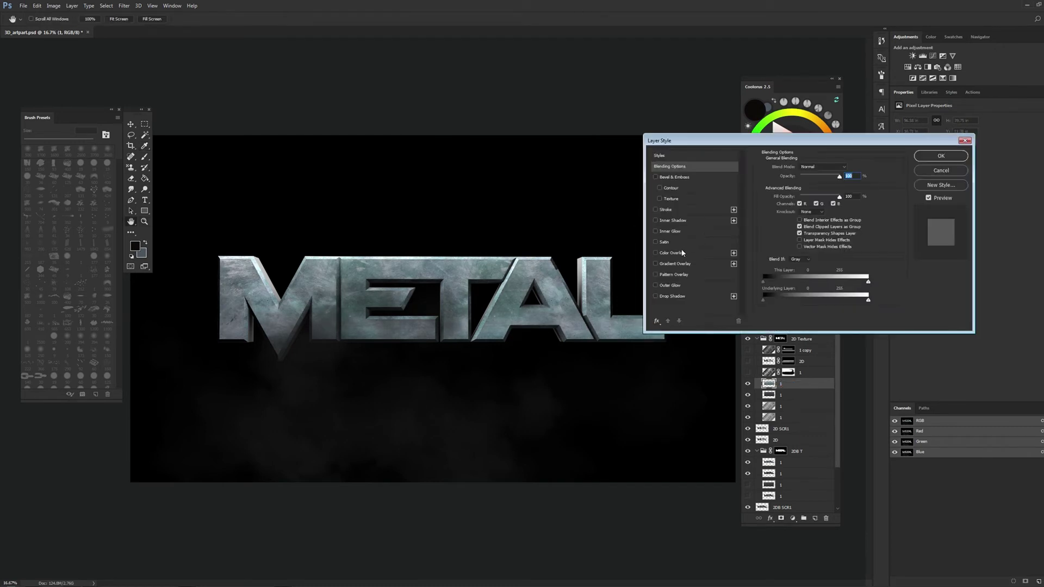
key("Escape")
left_click(53, 6)
mouse_move(66, 27)
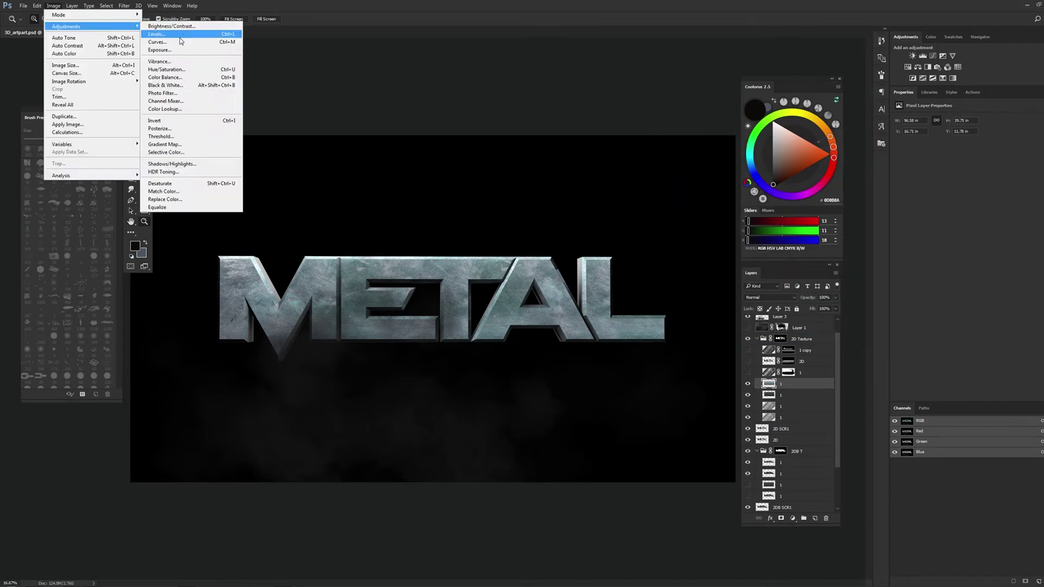
left_click(166, 69)
left_click_drag(709, 245, 703, 244)
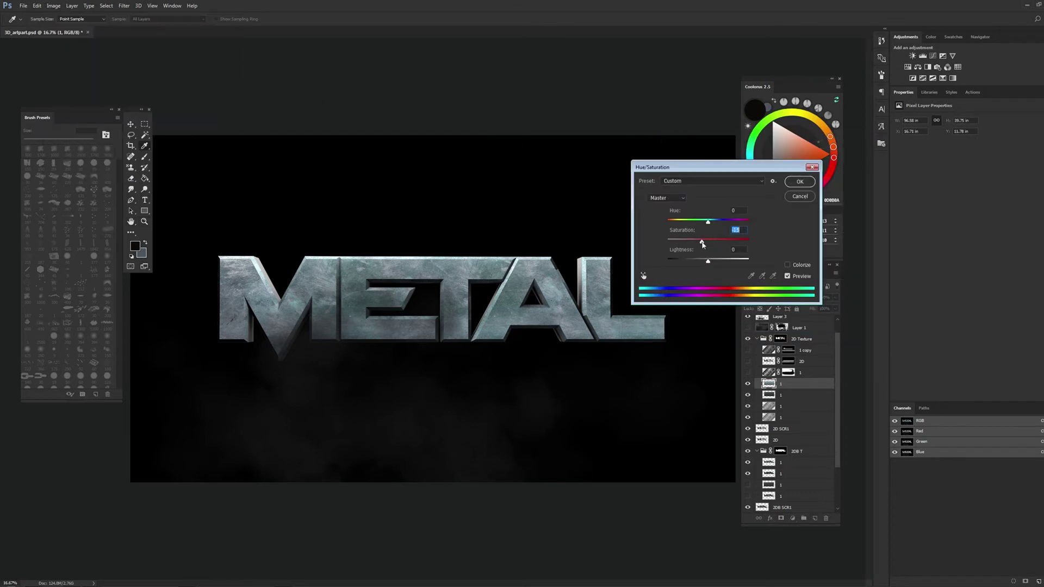
left_click(799, 182)
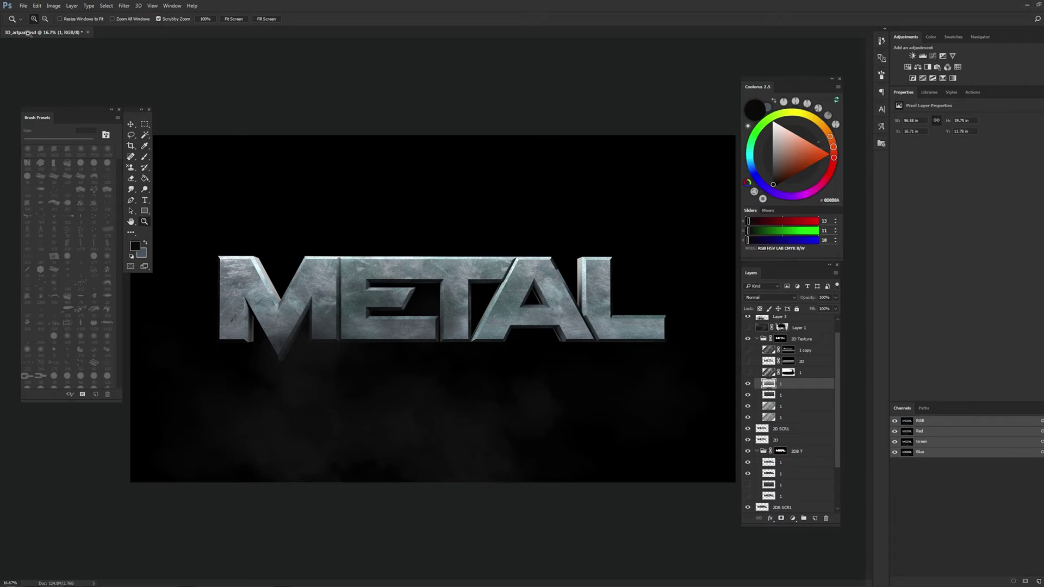
left_click(72, 6)
mouse_move(114, 129)
left_click(185, 140)
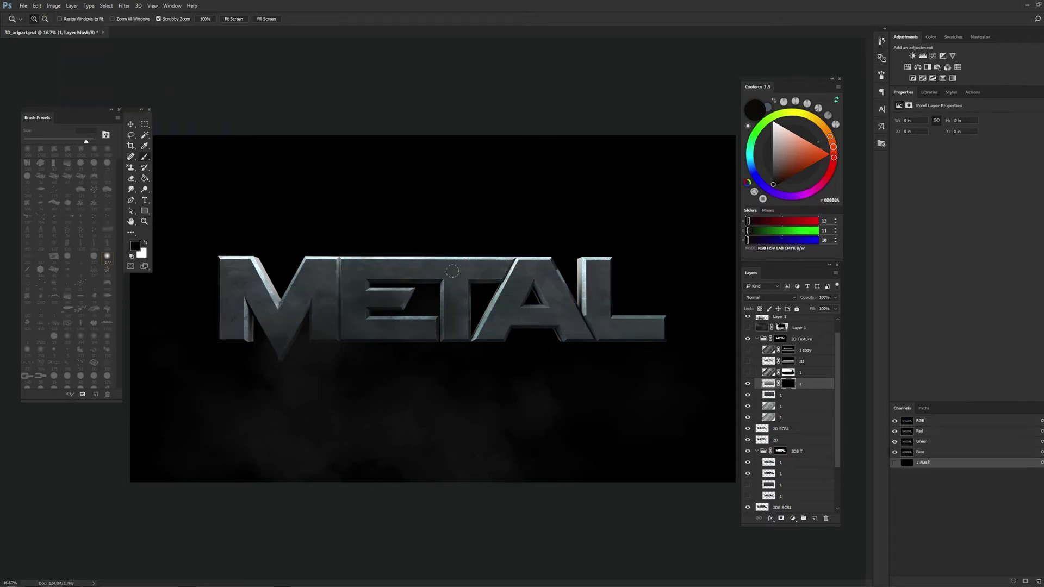
Set up a large soft white brush at 30% opacity for painting the mask
key("b")
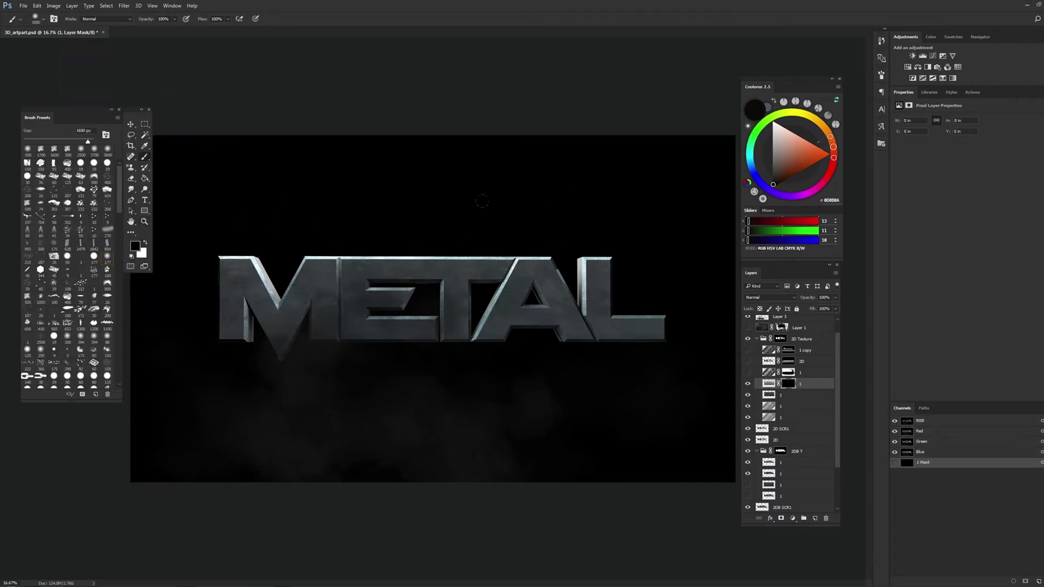
key("x")
key("3")
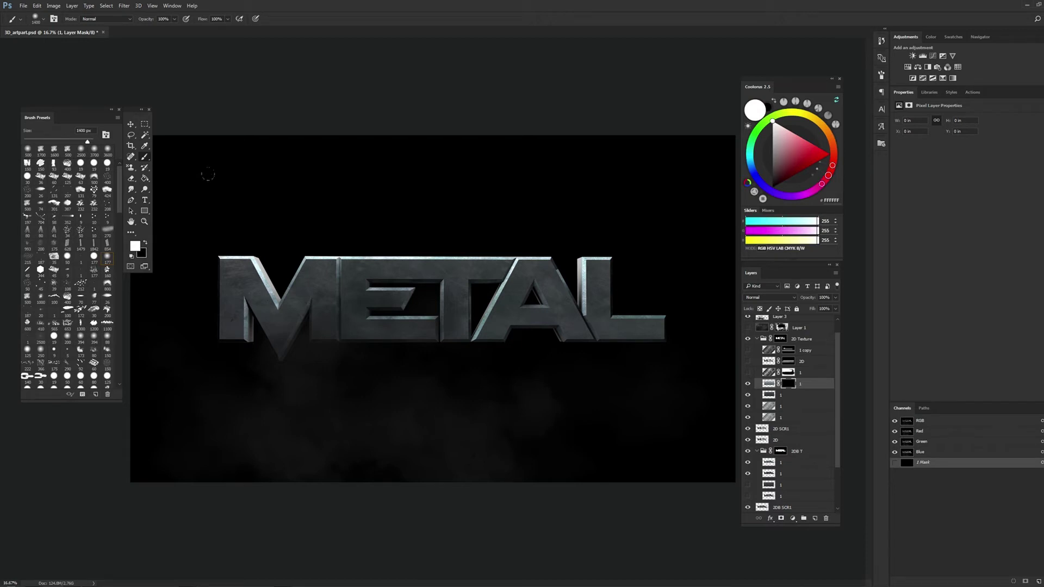
key("bracketleft")
left_click(195, 217)
Paint the mask along the tops of M, E, T and A to reveal bright steel highlights
left_click_drag(234, 214, 170, 249)
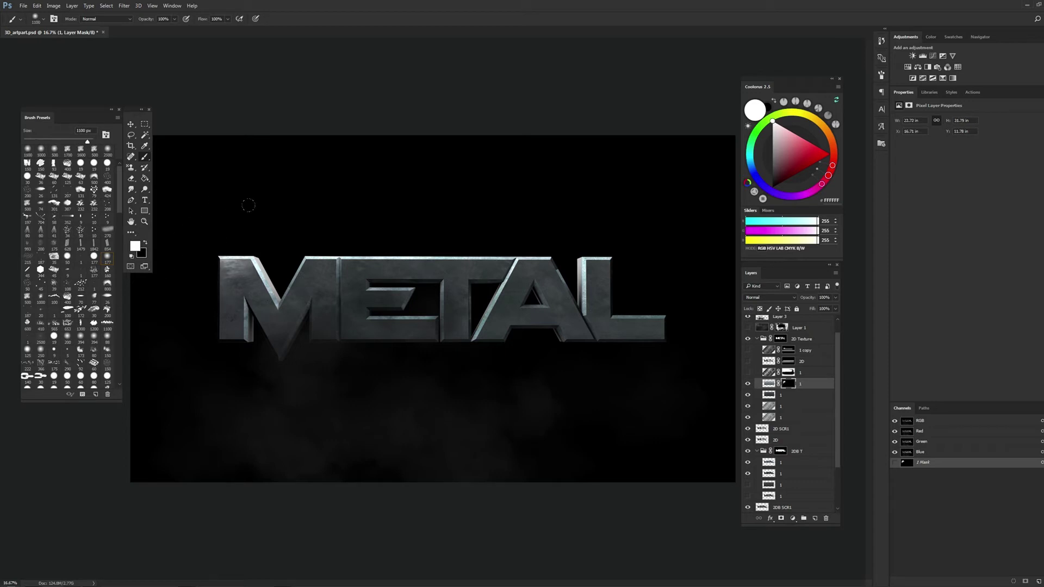
left_click_drag(282, 214, 373, 204)
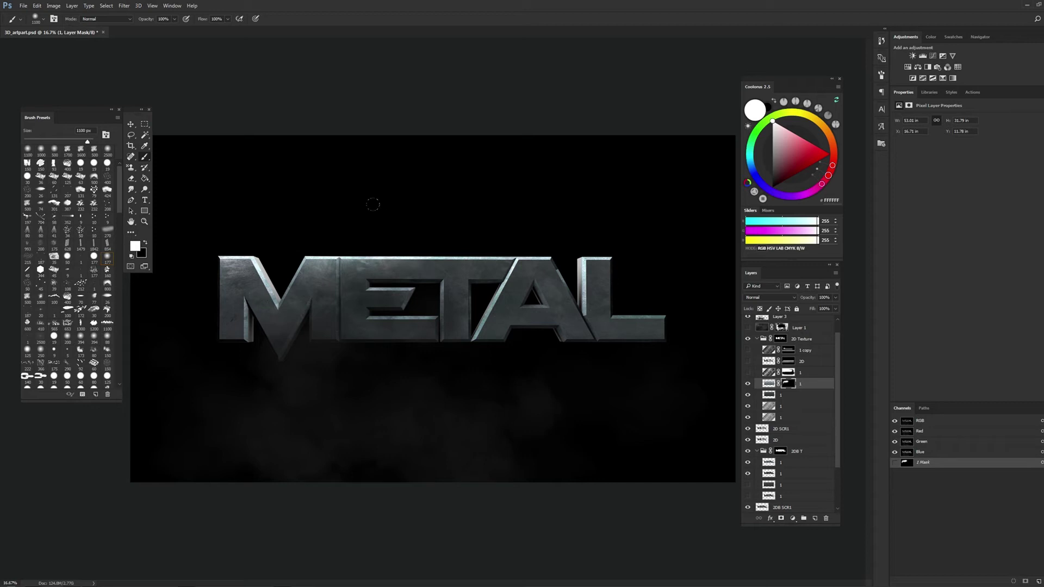
key("bracketleft")
key("bracketleft")
key("bracketleft")
mouse_move(433, 225)
left_mouse_down()
mouse_move(424, 224)
mouse_move(468, 233)
mouse_move(515, 199)
left_mouse_up()
mouse_move(471, 241)
left_mouse_down()
mouse_move(581, 214)
mouse_move(580, 223)
left_mouse_up()
key("bracketleft")
left_click_drag(451, 224, 312, 224)
Save the document
key("r")
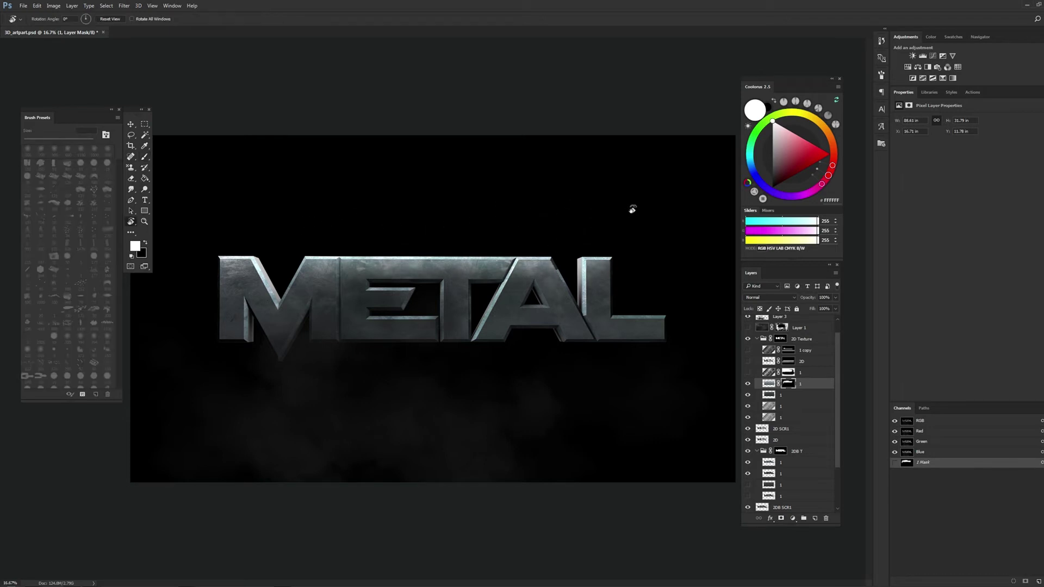
left_click(131, 135)
key("ctrl+s")
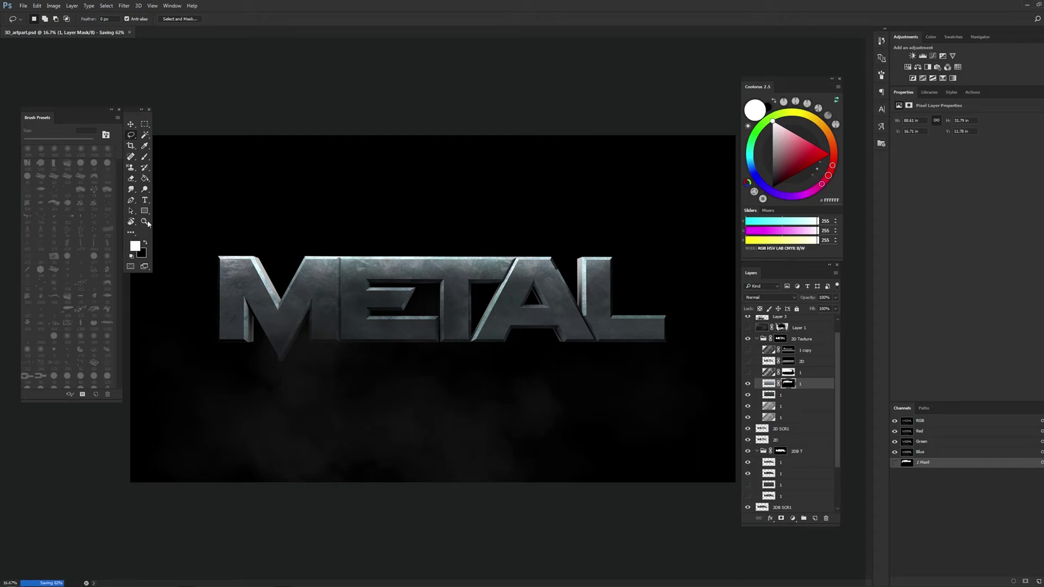
key("z")
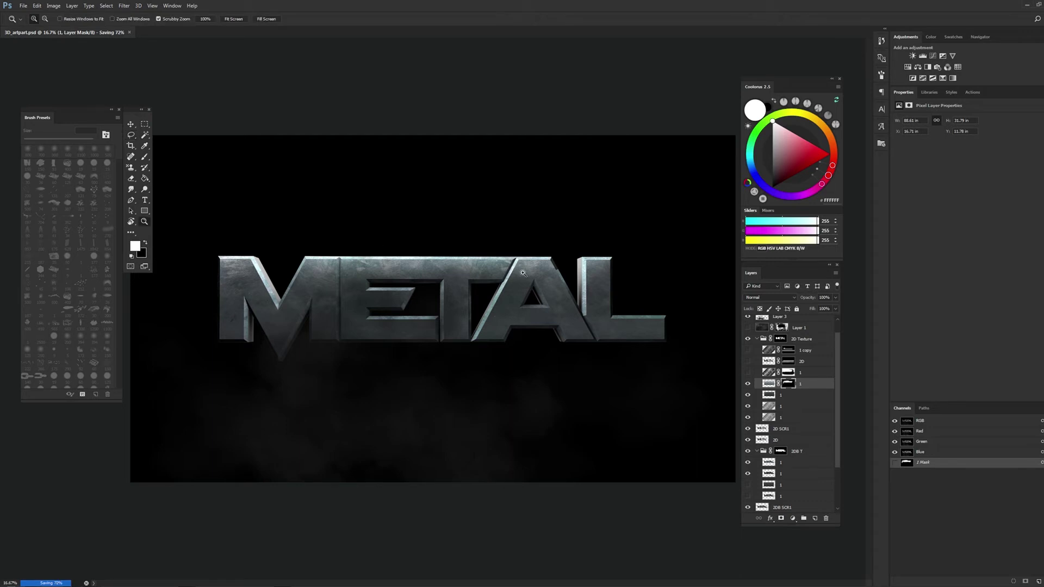
Rename Group 1 to BG
left_click(805, 341)
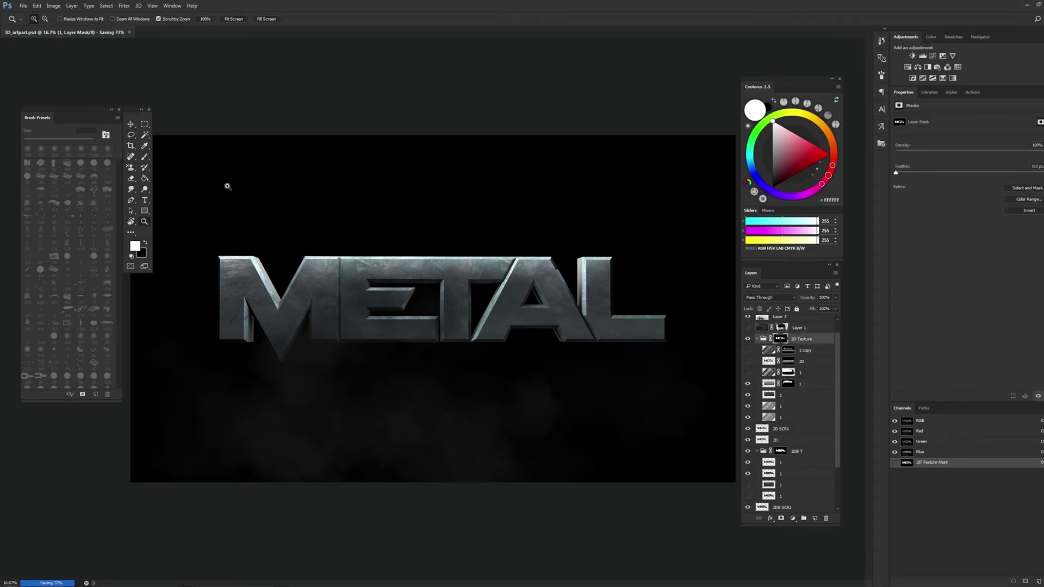
left_click(140, 125)
left_click(17, 7)
left_click(419, 163)
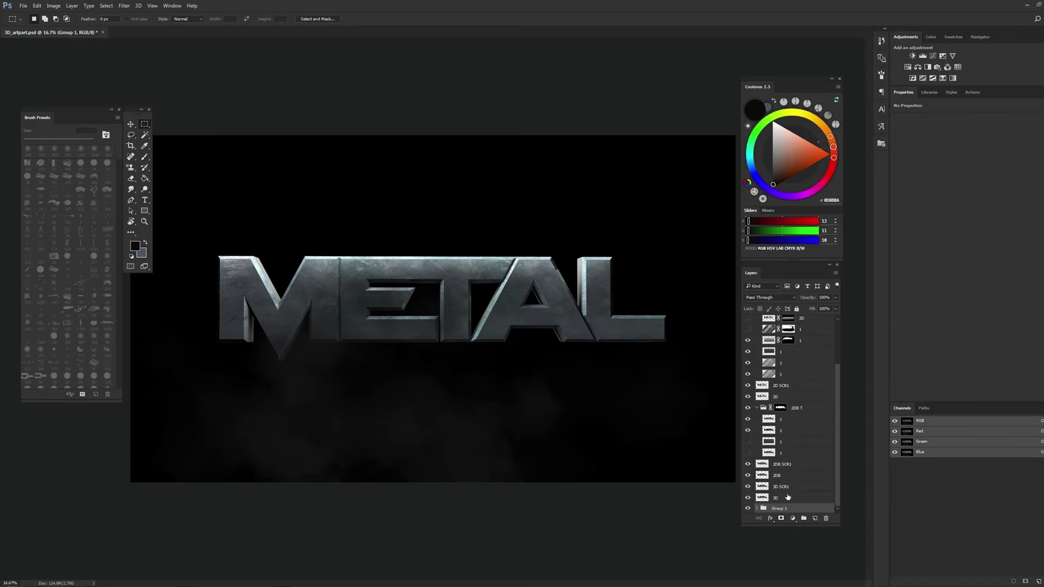
double_click(783, 508)
type("BG")
key("Return")
Check the BG group's visibility and collapse the 2DB T and 2D Texture groups
left_click(748, 507)
left_click(756, 508)
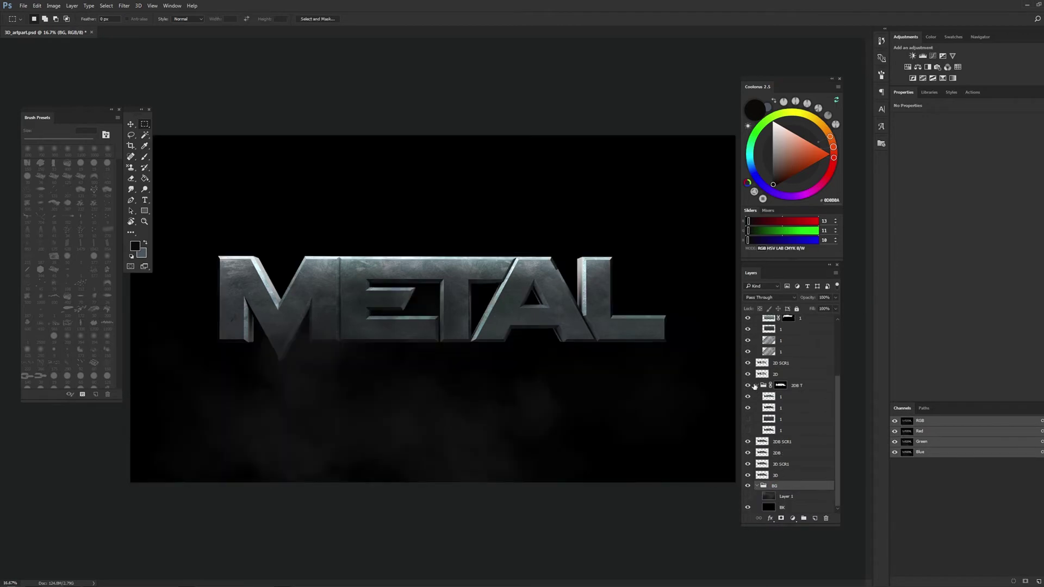
left_click(755, 386)
left_click(766, 351)
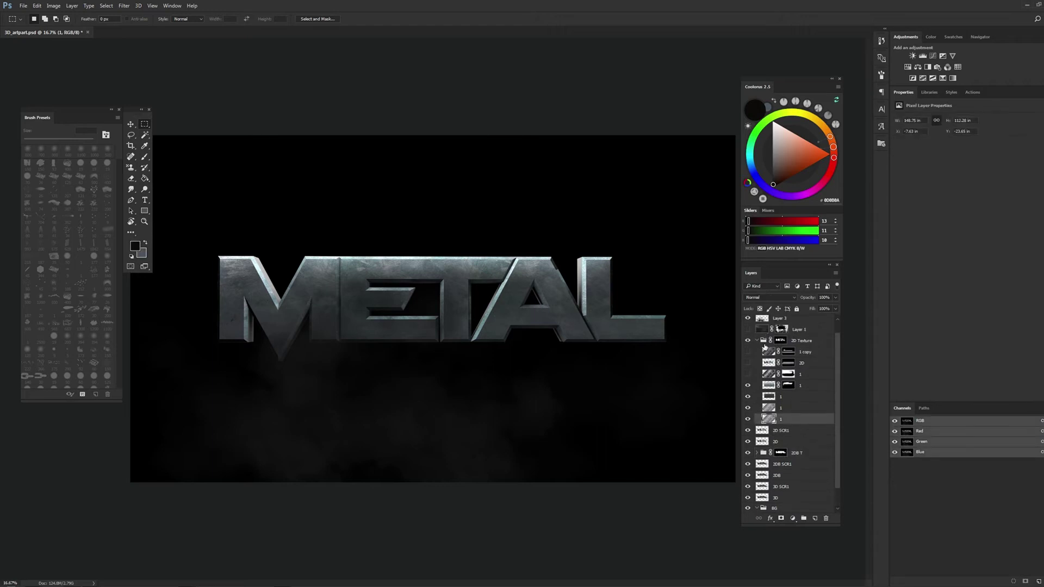
left_click(765, 343)
left_click(757, 341)
Group the title layers with Ctrl+G and name the group METAL
left_click(794, 435, "shift")
key("ctrl+g")
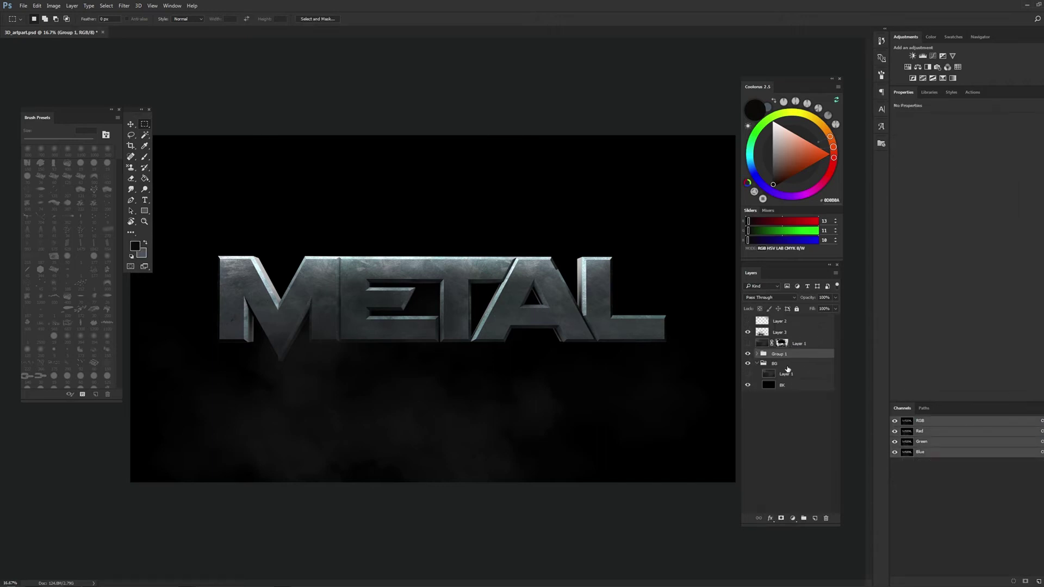
type("METAL")
key("Return")
left_click(789, 365)
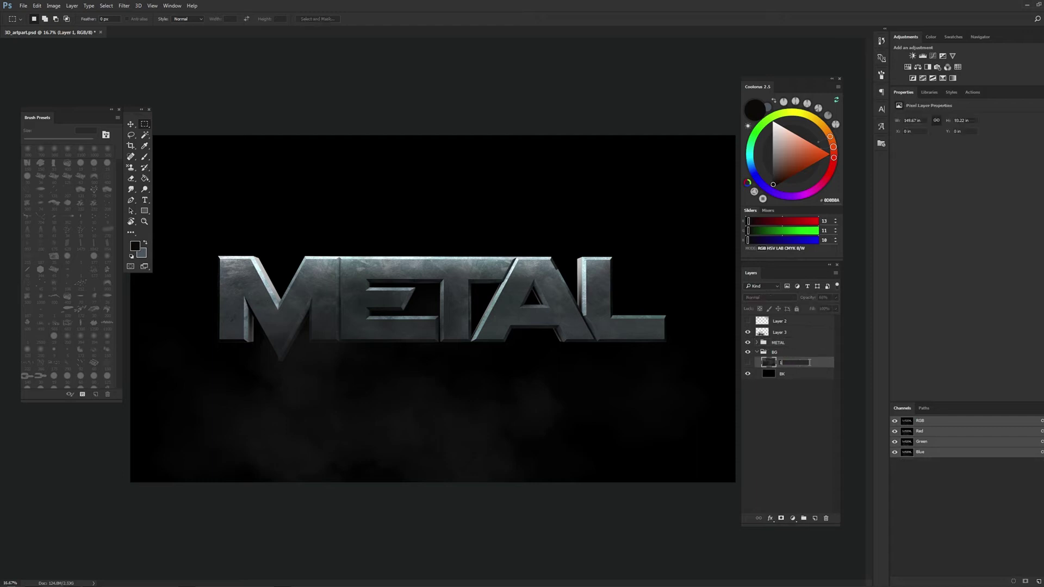
type("1")
Paste the smoke-and-particle image as a new layer and scale it to about 173%
key("ctrl+v")
left_click(144, 222)
right_click(538, 332)
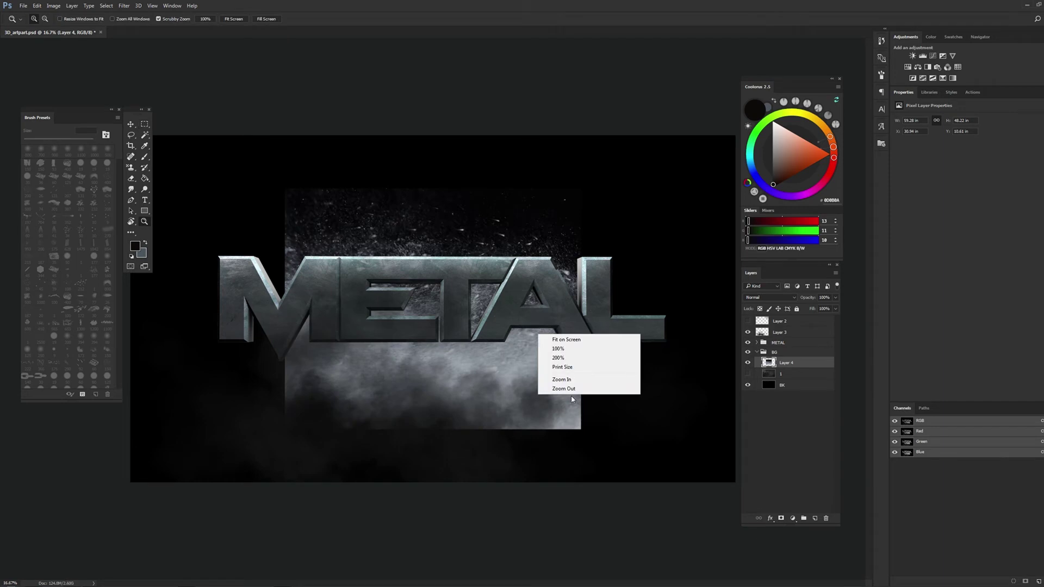
left_click(572, 396)
key("ctrl+t")
left_click_drag(543, 218, 655, 154)
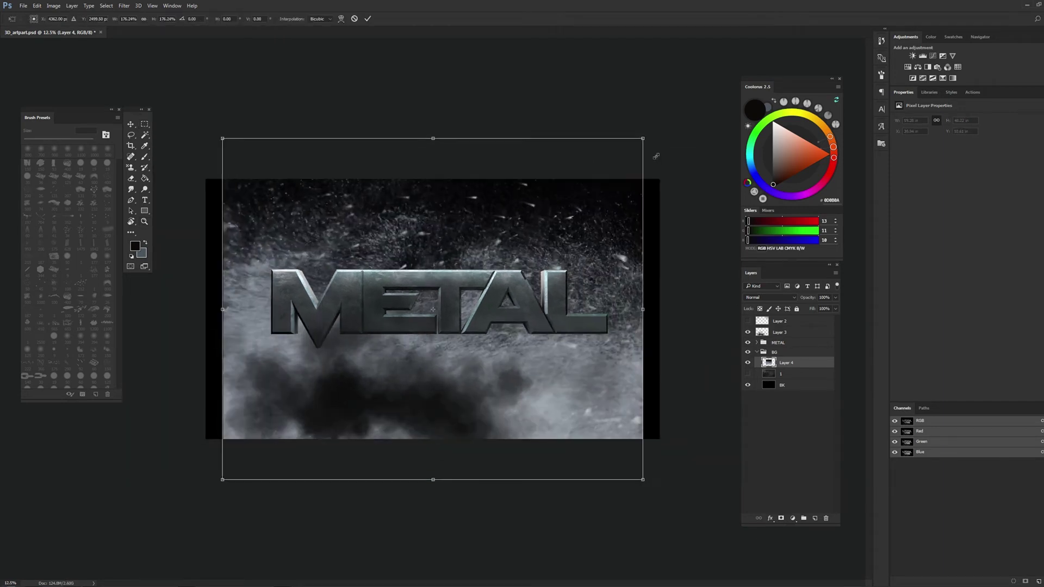
left_click_drag(488, 255, 468, 266)
key("Return")
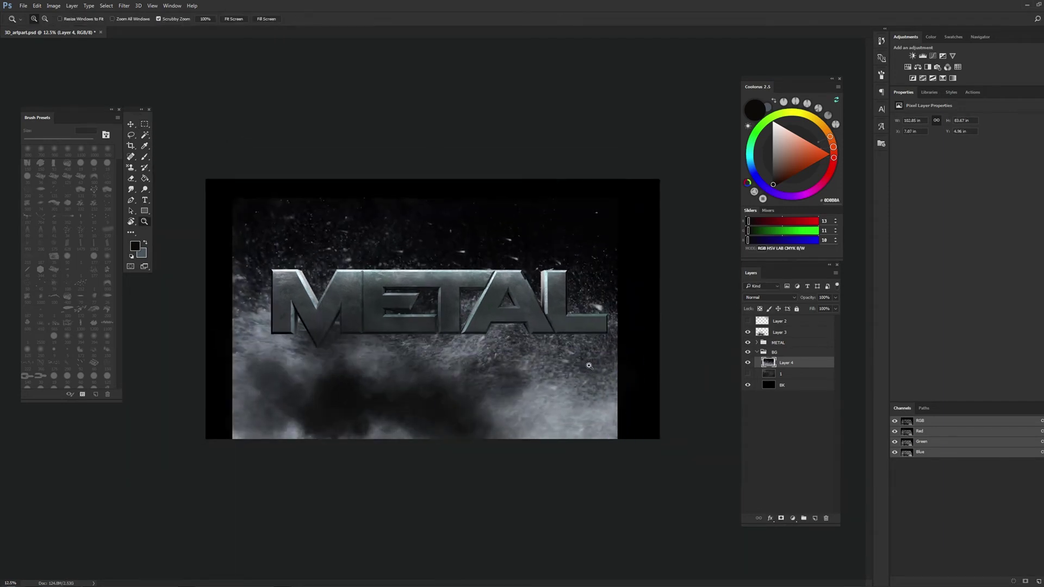
Shift the enlarged smoke layer left and up behind the title
key("ctrl+plus")
left_click(131, 125)
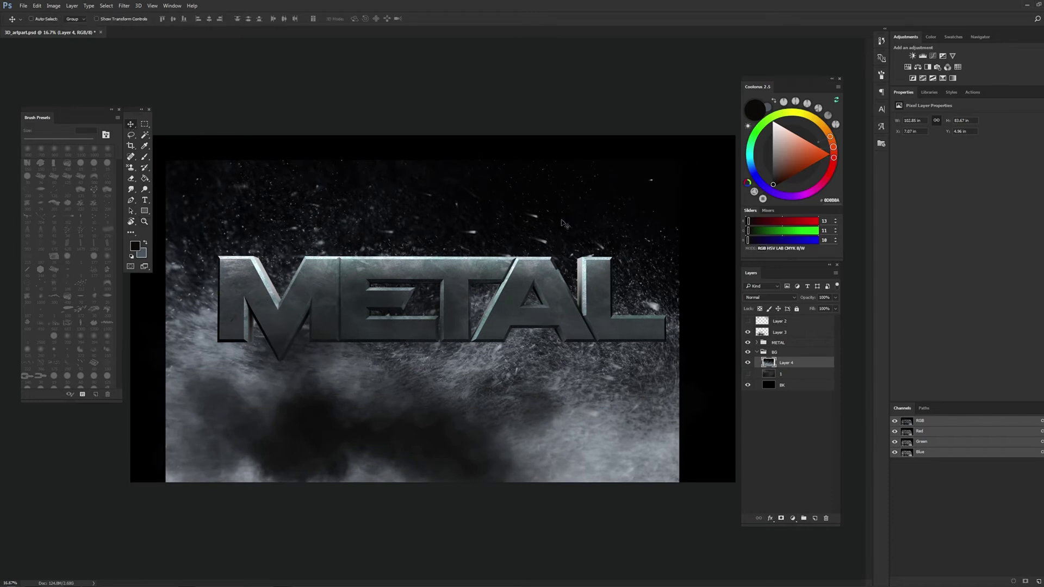
key("ctrl+shift+e")
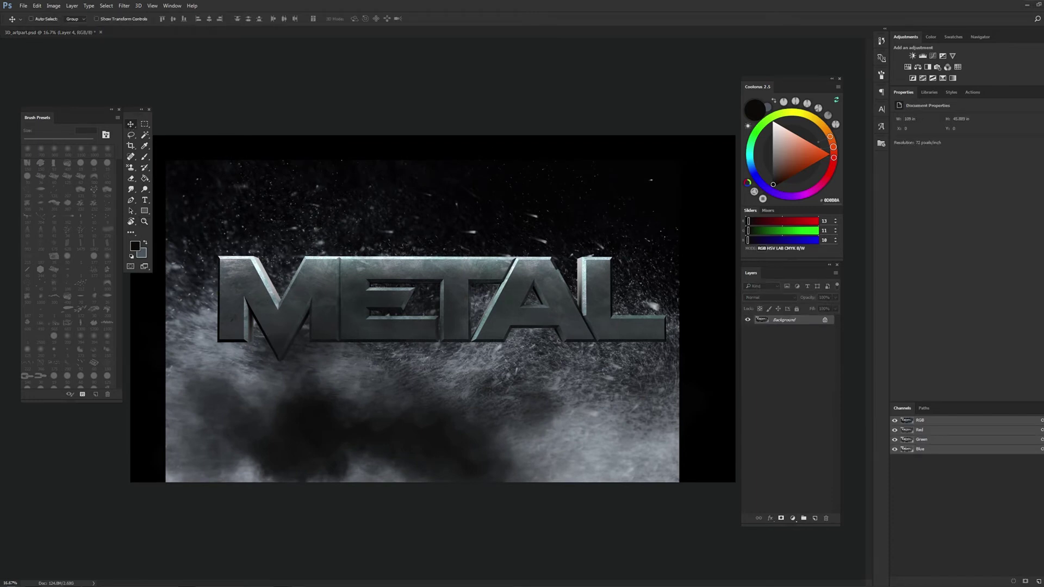
key("ctrl+z")
mouse_move(474, 251)
left_mouse_down()
mouse_move(472, 303)
mouse_move(456, 302)
left_mouse_up()
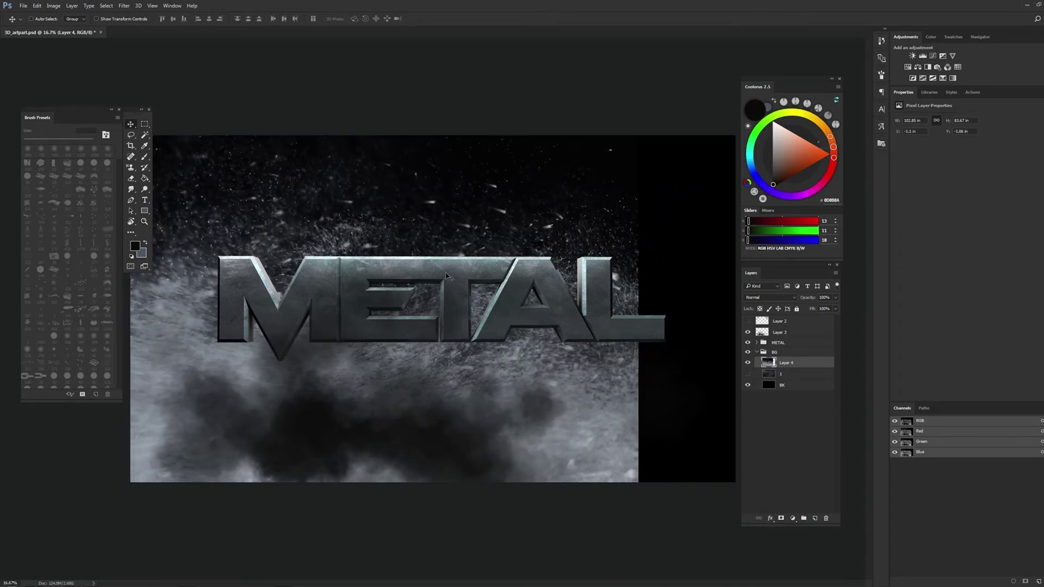
scroll(456, 301, "down", 2)
left_click(144, 221)
left_click(464, 280)
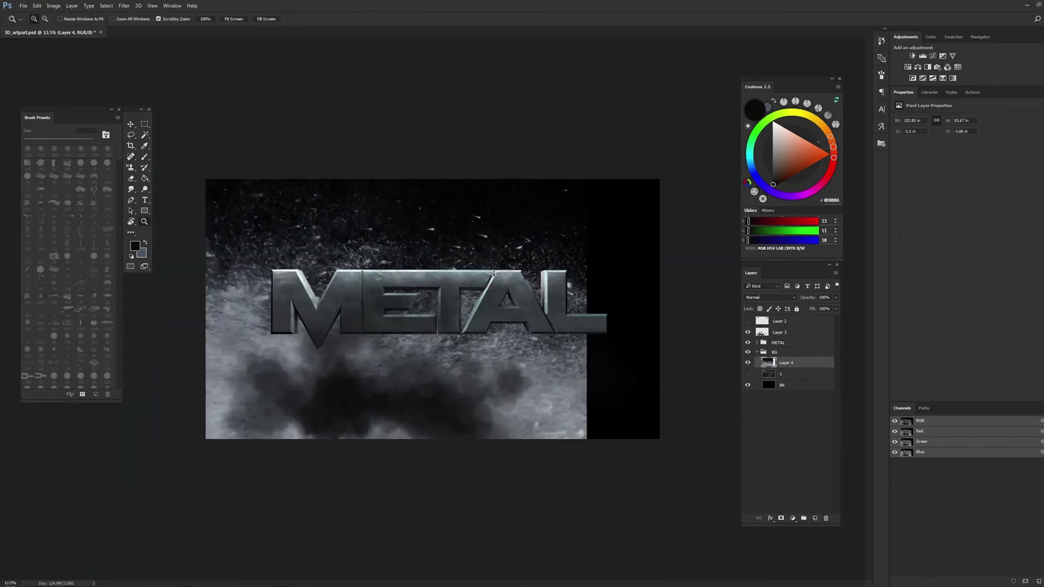
Add a Reveal All mask to the smoke layer and set up a soft black brush
key("e")
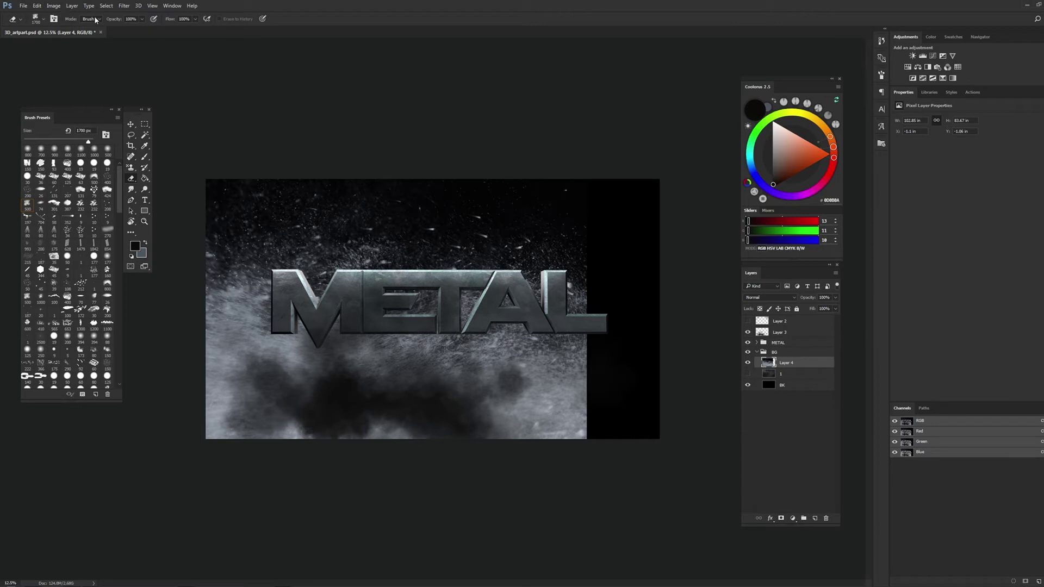
left_click(72, 6)
left_click(188, 135)
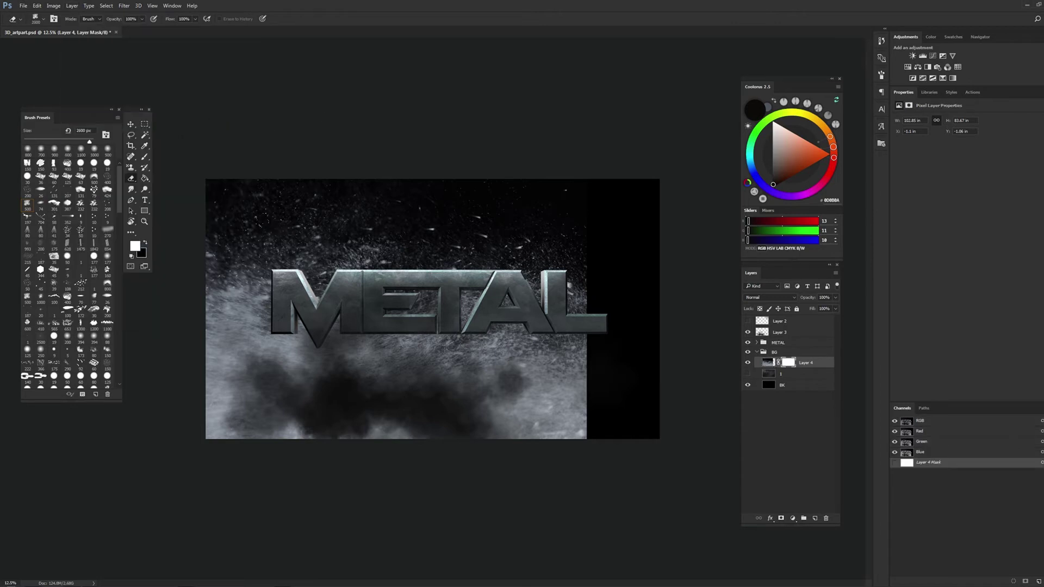
left_click(788, 362)
key("b")
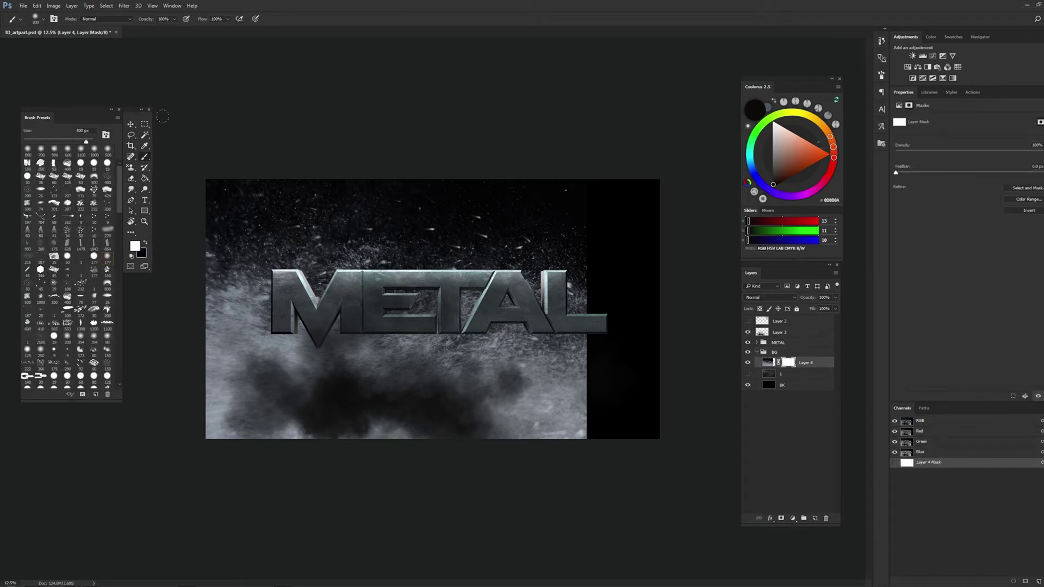
key("x")
left_click(27, 203)
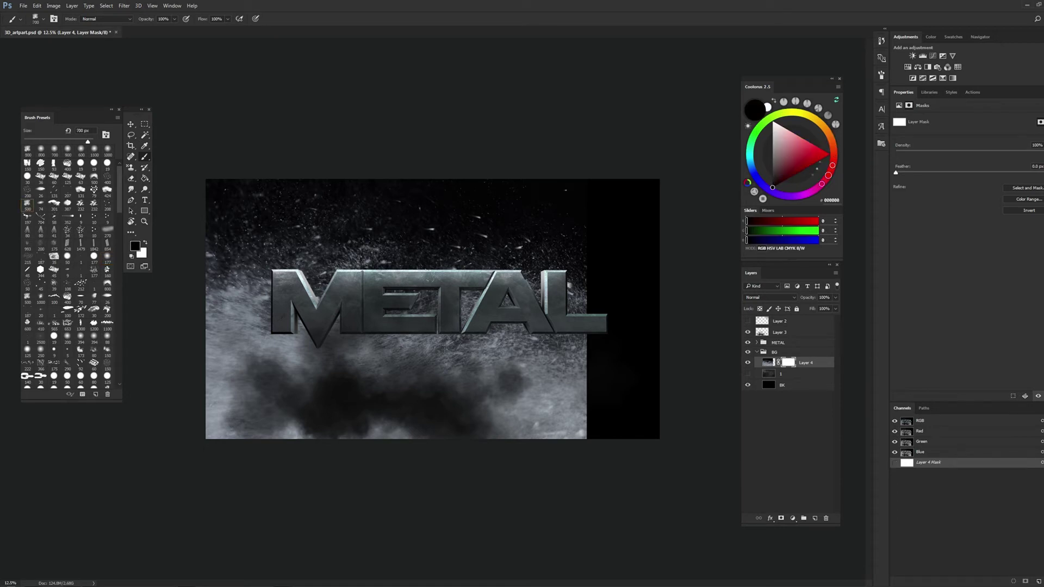
Mask out the smoke above the title, left of the M and beside AL
left_click(358, 254)
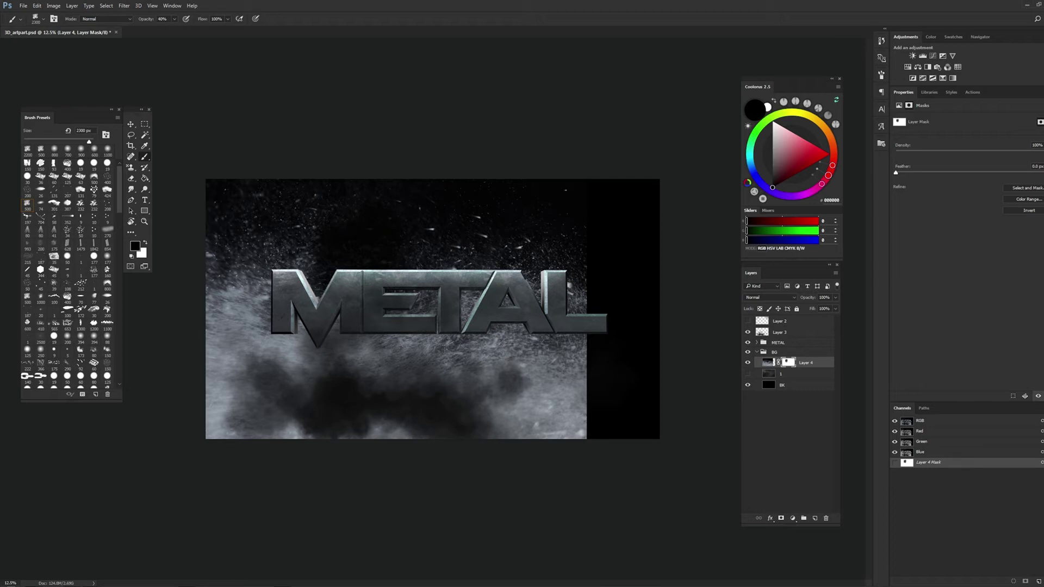
left_click_drag(297, 268, 266, 337)
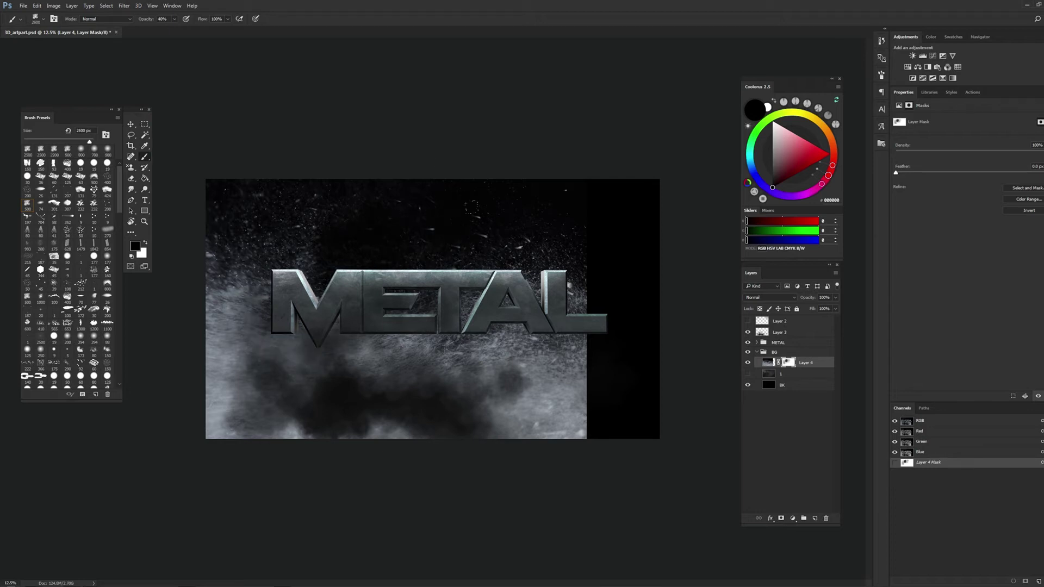
key("bracketright")
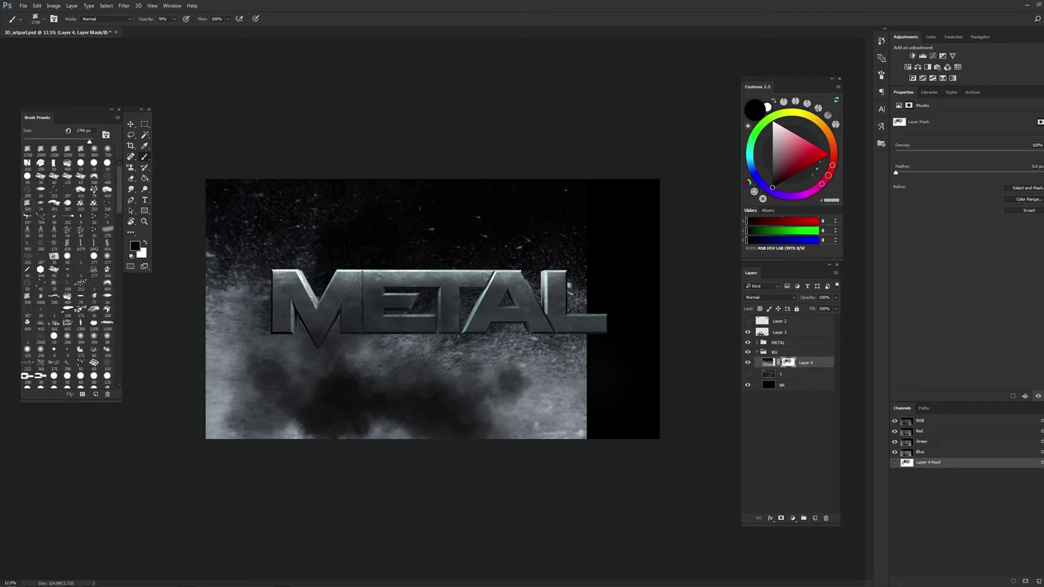
left_click_drag(467, 348, 541, 401)
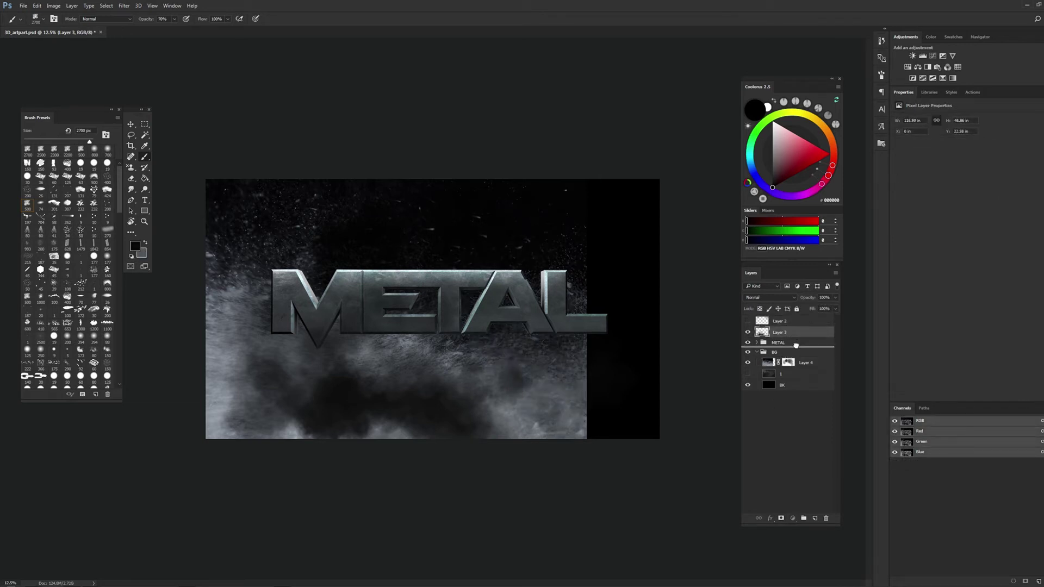
Move Layer 3 below the smoke and mask out the lower-middle smoke
left_click_drag(782, 332, 797, 375)
left_click(788, 351)
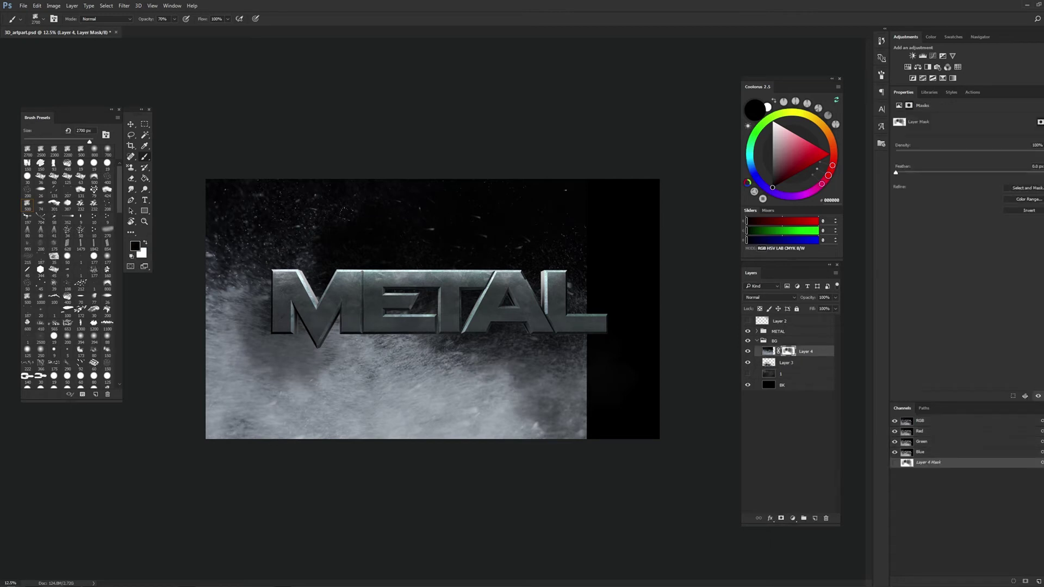
left_click_drag(520, 332, 549, 408)
key("bracketright")
key("bracketright")
key("bracketright")
left_click_drag(505, 331, 511, 413)
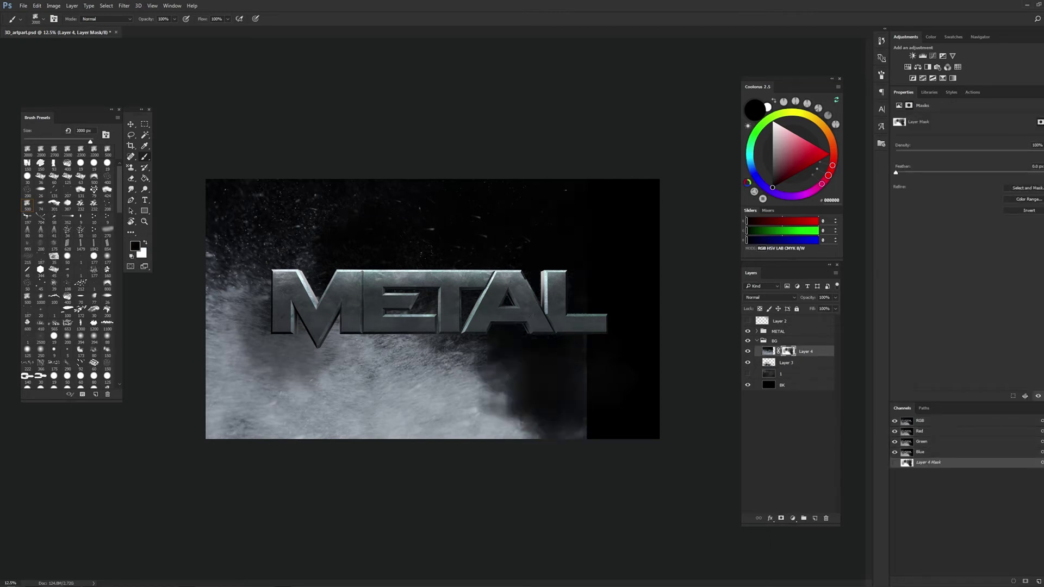
left_click_drag(489, 348, 359, 391)
Enlarge the smoke layer's mask around its centre with a free transform
key("ctrl+t")
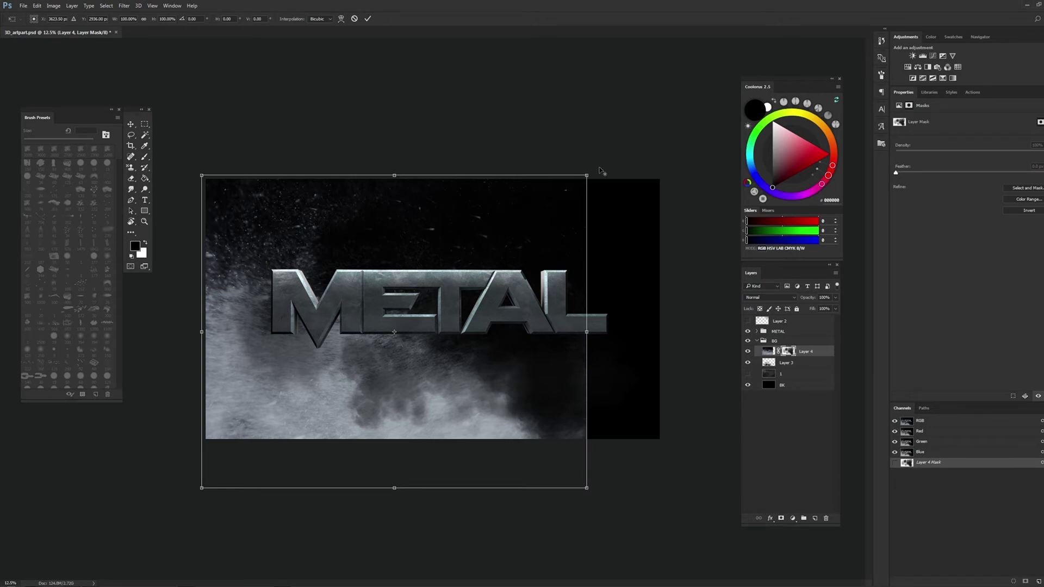
left_click_drag(588, 173, 717, 179)
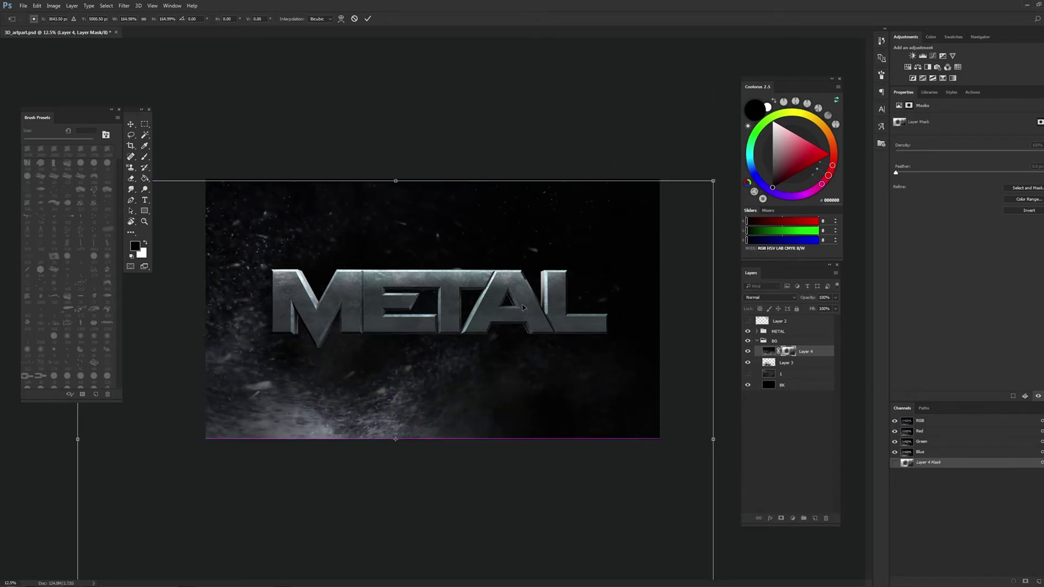
key("Return")
key("z")
left_click(318, 295)
right_click(429, 312)
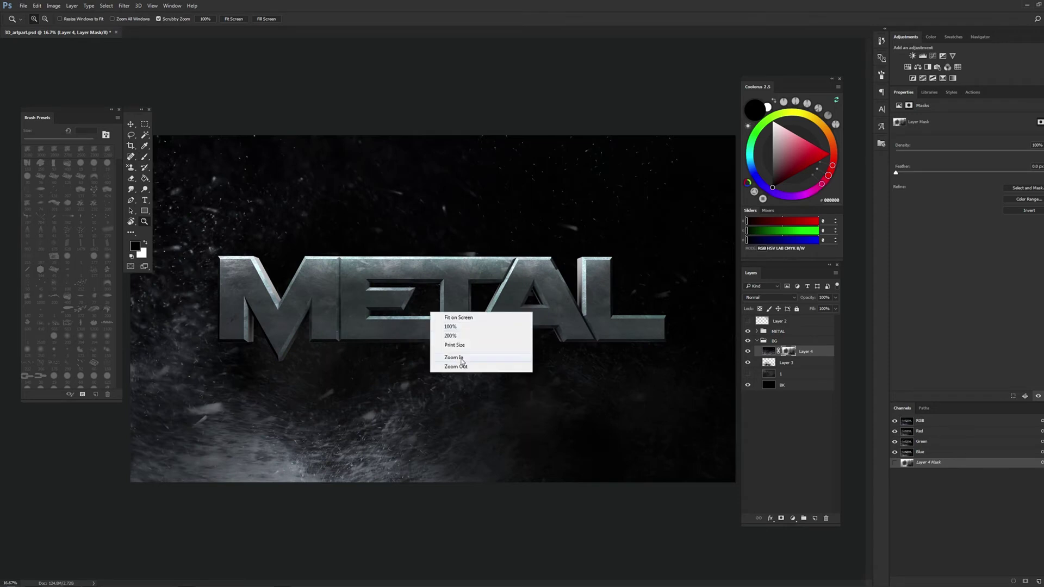
Try a tighter crop around the title, then discard it to keep the full canvas
left_click(455, 366)
key("c")
mouse_move(659, 179)
left_mouse_down()
mouse_move(630, 220)
mouse_move(641, 225)
left_mouse_up()
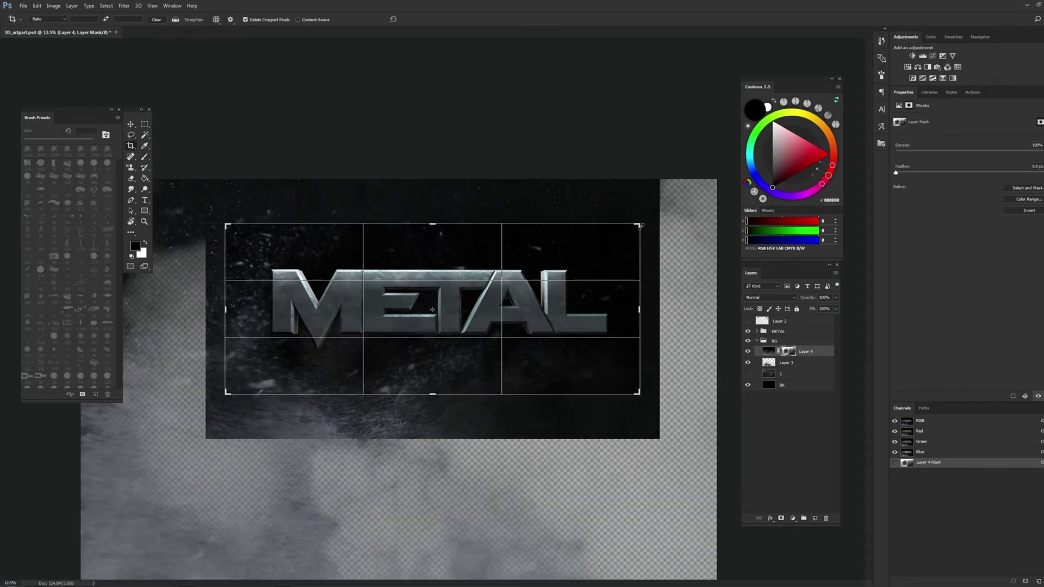
left_click_drag(641, 225, 637, 230)
left_click(148, 126)
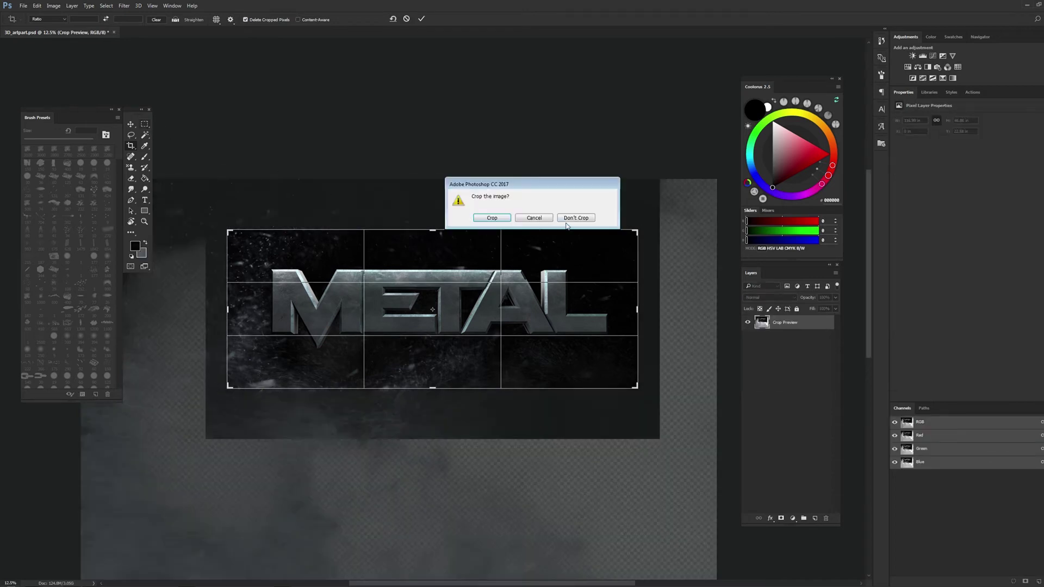
left_click(575, 217)
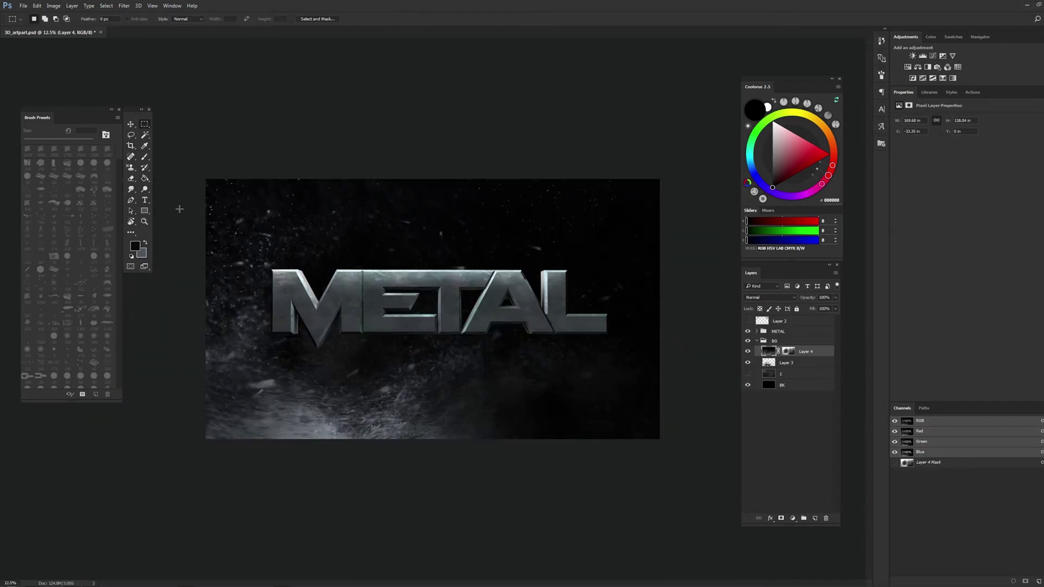
Scale the METAL group to about 87% and recentre it on the canvas
left_click(791, 331)
key("ctrl+t")
left_click_drag(734, 90, 698, 117)
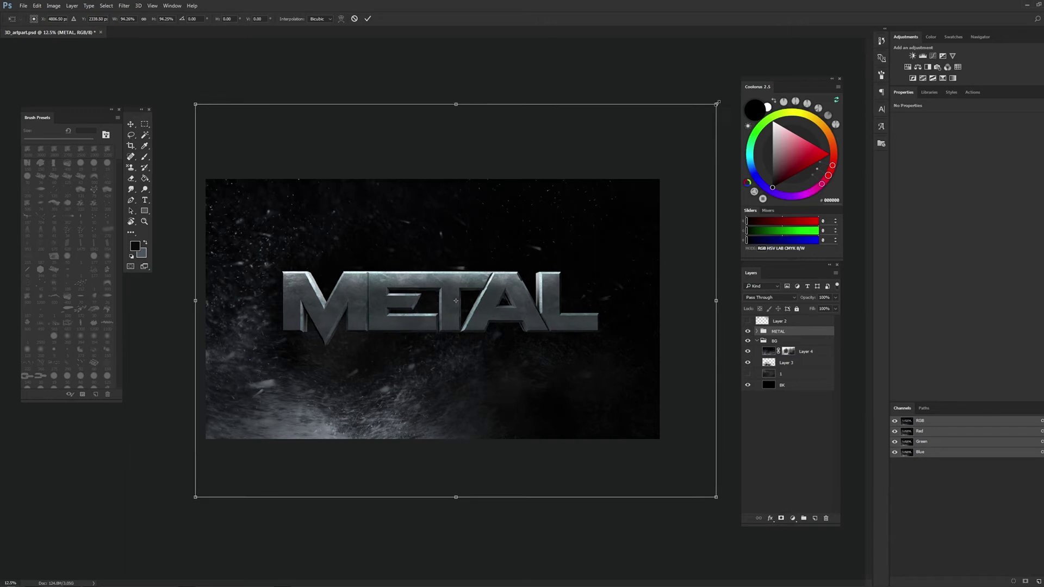
key("Return")
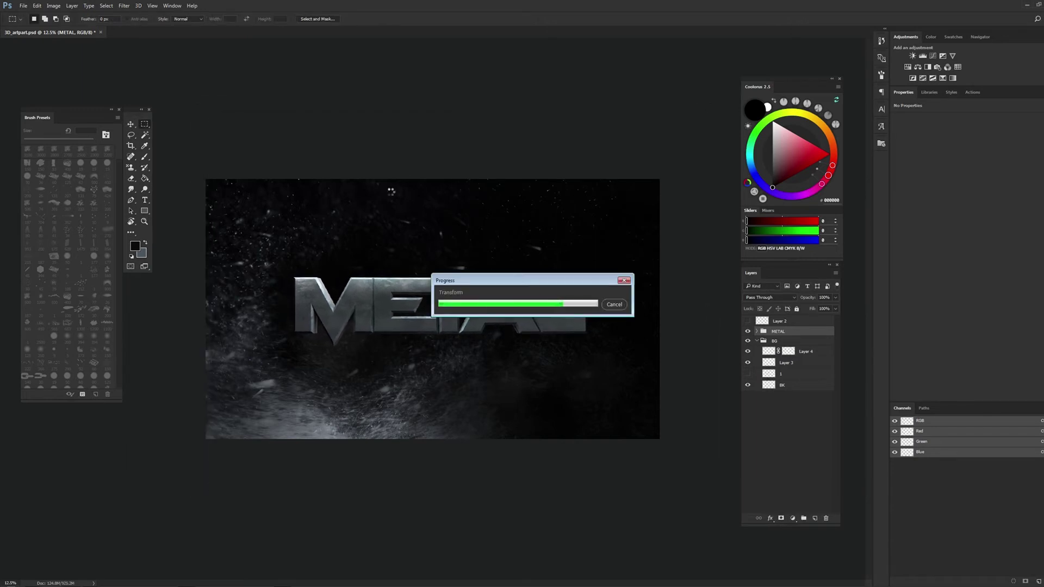
left_click(130, 135)
mouse_move(464, 305)
left_mouse_down()
mouse_move(472, 309)
mouse_move(462, 307)
left_mouse_up()
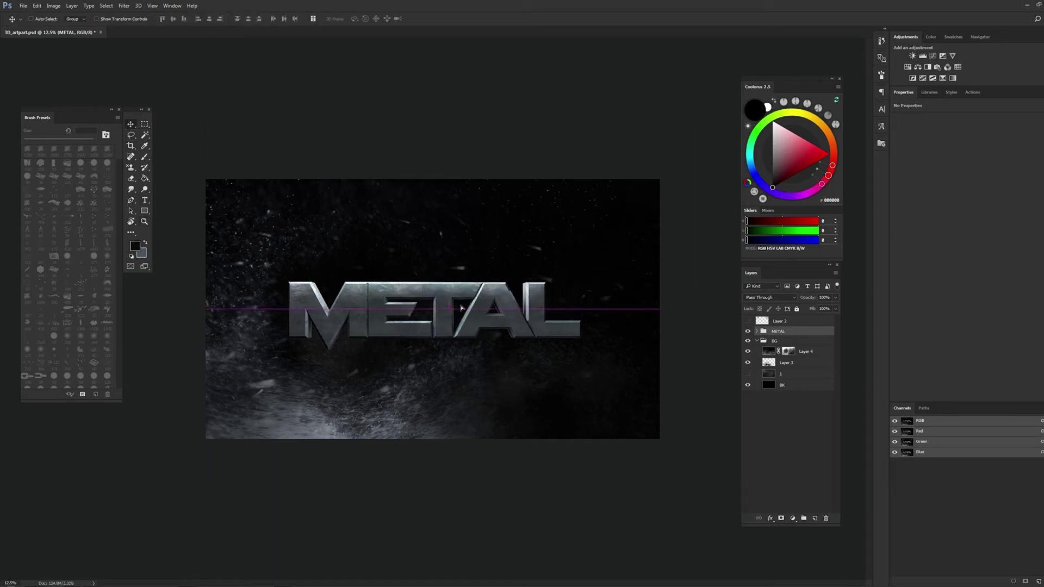
left_click_drag(462, 307, 461, 308)
left_click(812, 352)
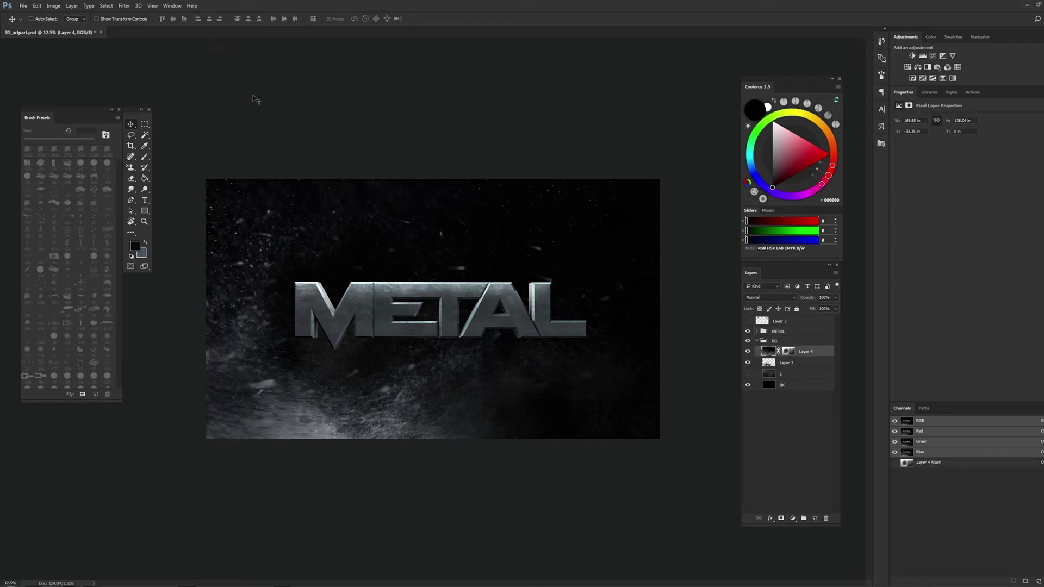
left_click(23, 6)
key("Escape")
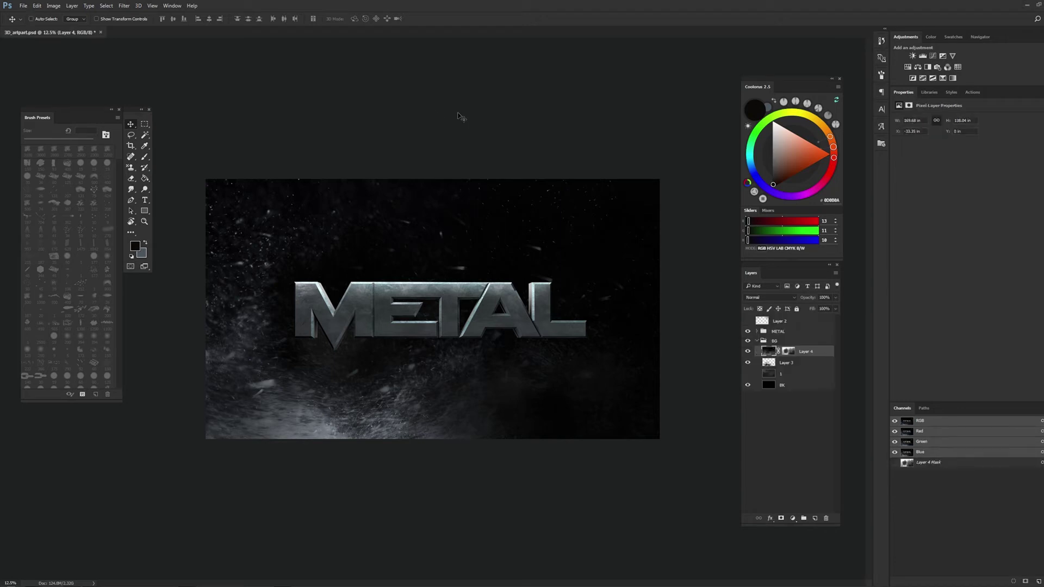
Paste another smoke image above Layer 3, name it 1, and enlarge it over the canvas
left_click(802, 363)
key("ctrl+v")
double_click(810, 362)
key("Return")
key("ctrl+t")
left_click_drag(576, 221, 696, 158)
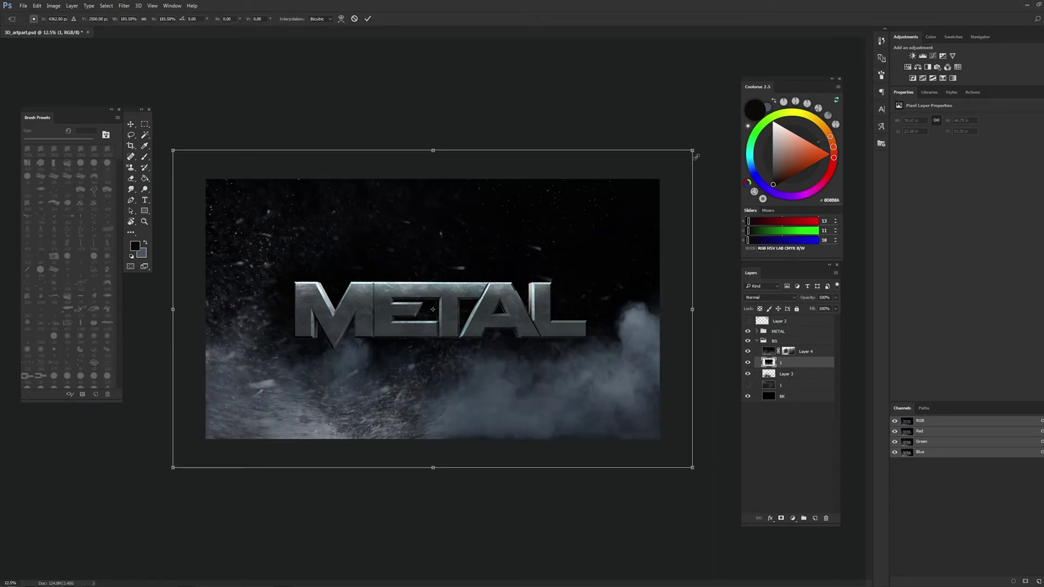
key("Return")
Blend the new smoke layer in Screen mode, enlarge it and push it along the bottom
left_click(786, 298)
left_click(761, 348)
key("ctrl+t")
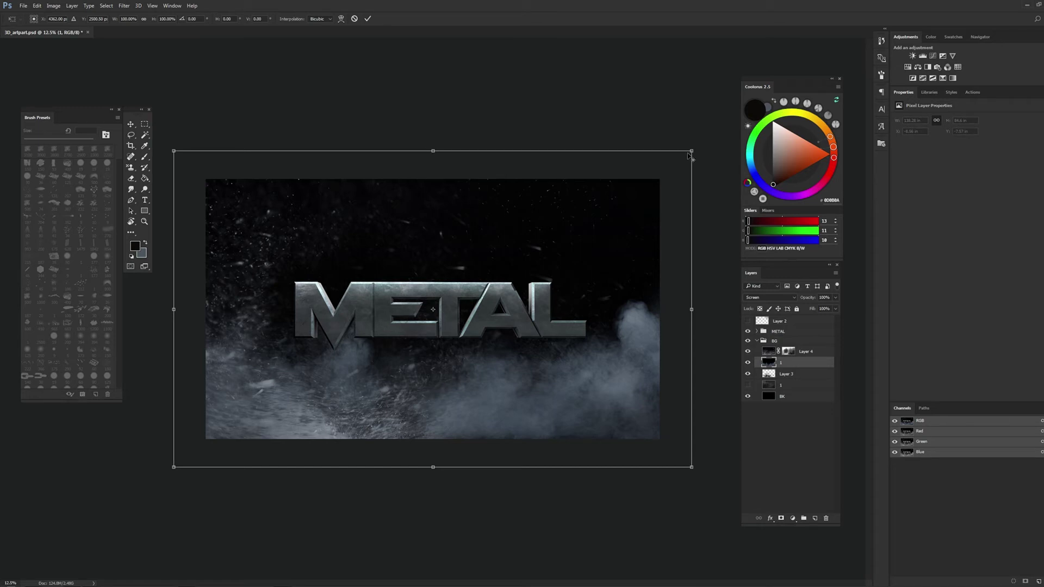
left_click_drag(692, 153, 759, 110)
left_click_drag(571, 200, 571, 257)
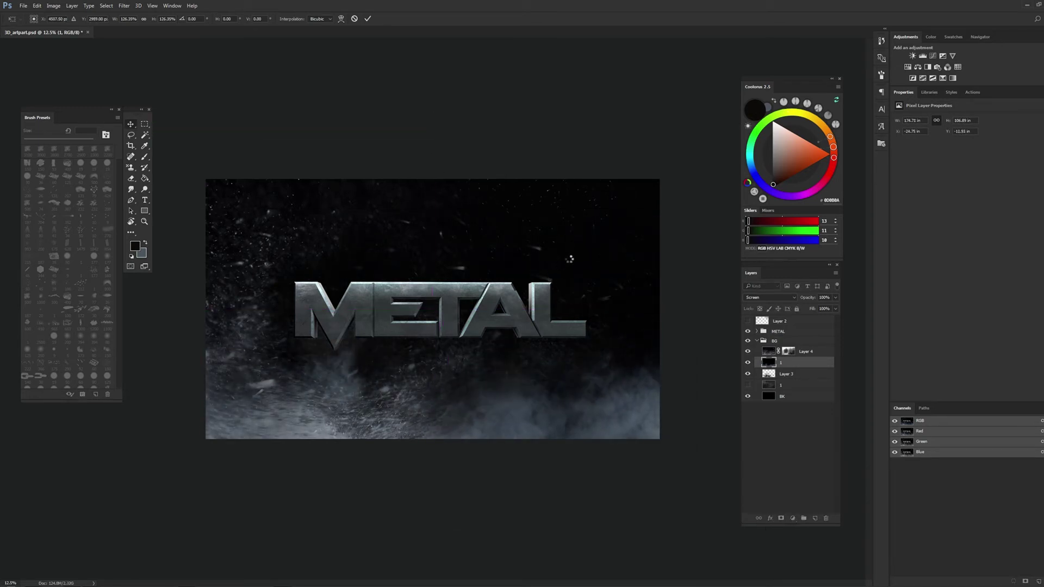
key("Return")
key("ctrl+t")
left_click_drag(522, 260, 600, 294)
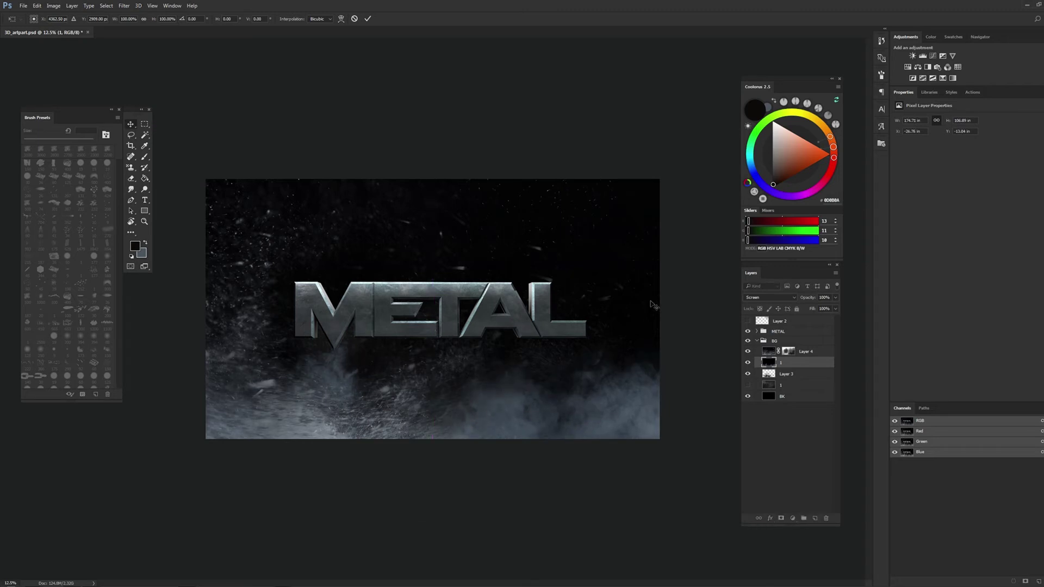
left_click(808, 353)
left_click(144, 124)
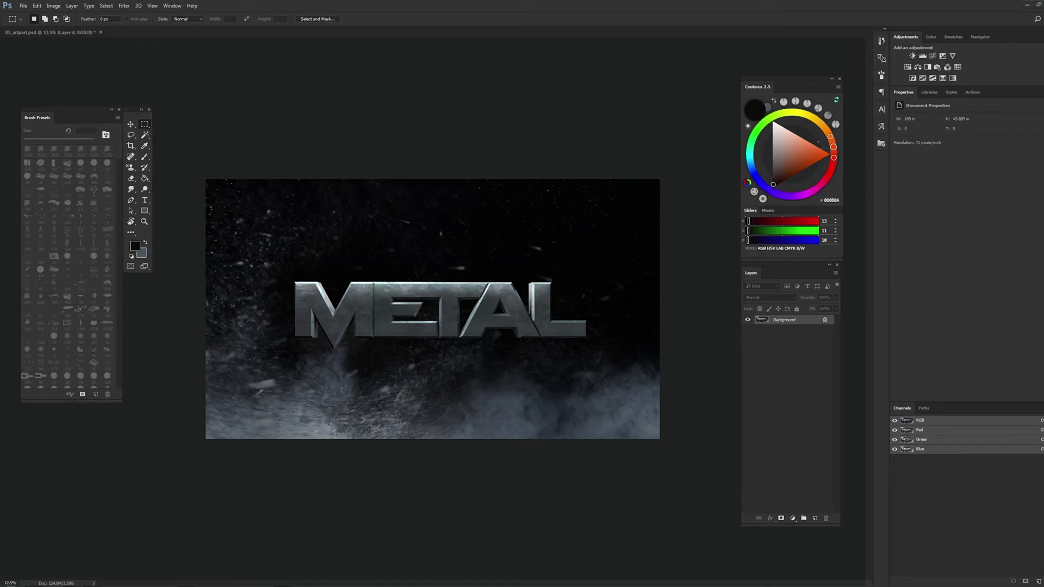
left_click(144, 221)
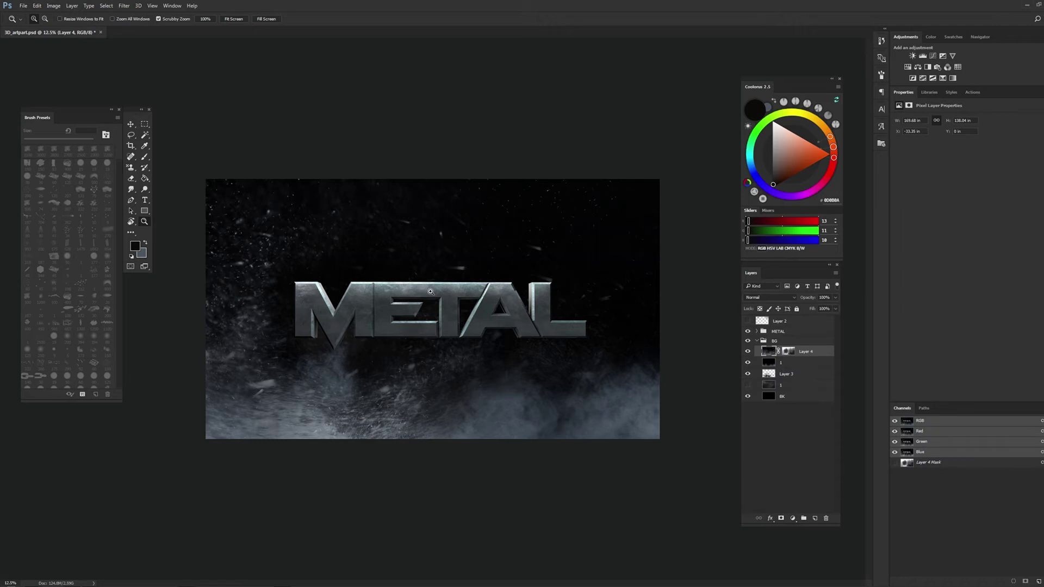
left_click(442, 314)
key("r")
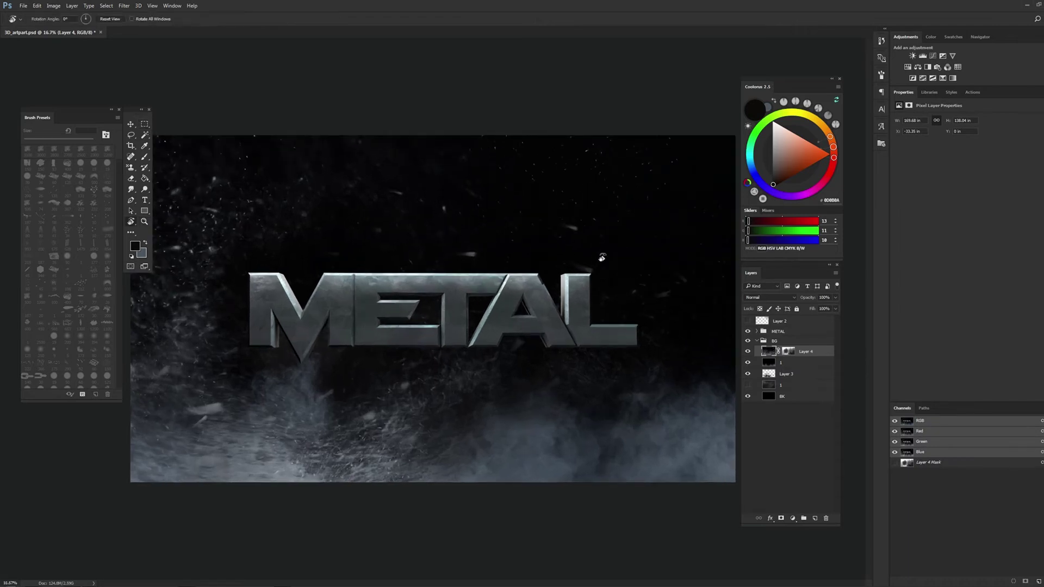
Expand the METAL and 2D Texture groups, reset colours to black/white, and select texture layer 1
left_click(144, 124)
left_click(791, 332)
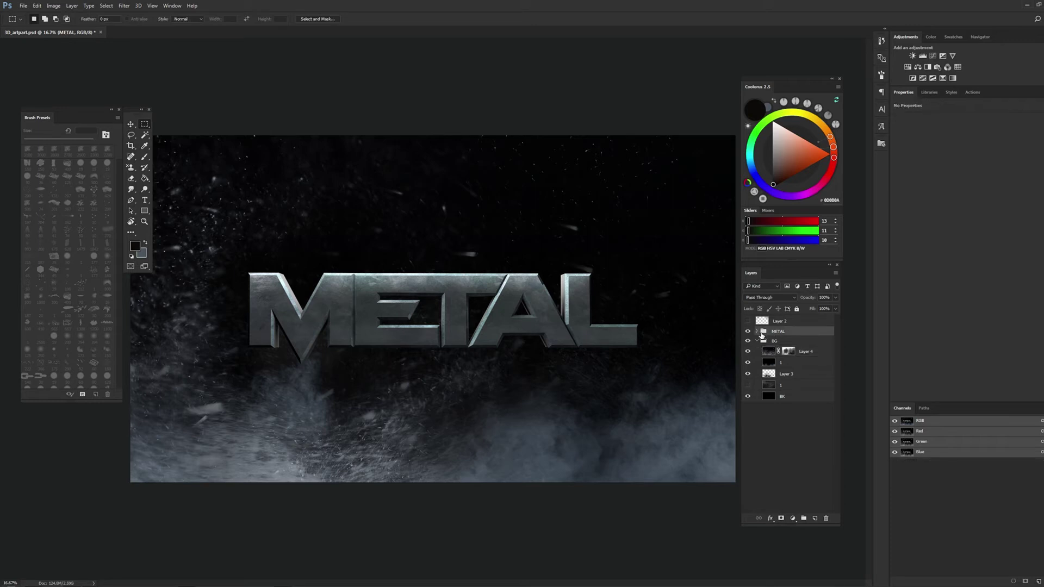
left_click(756, 331)
left_click(806, 343)
left_click(26, 8)
left_click(525, 136)
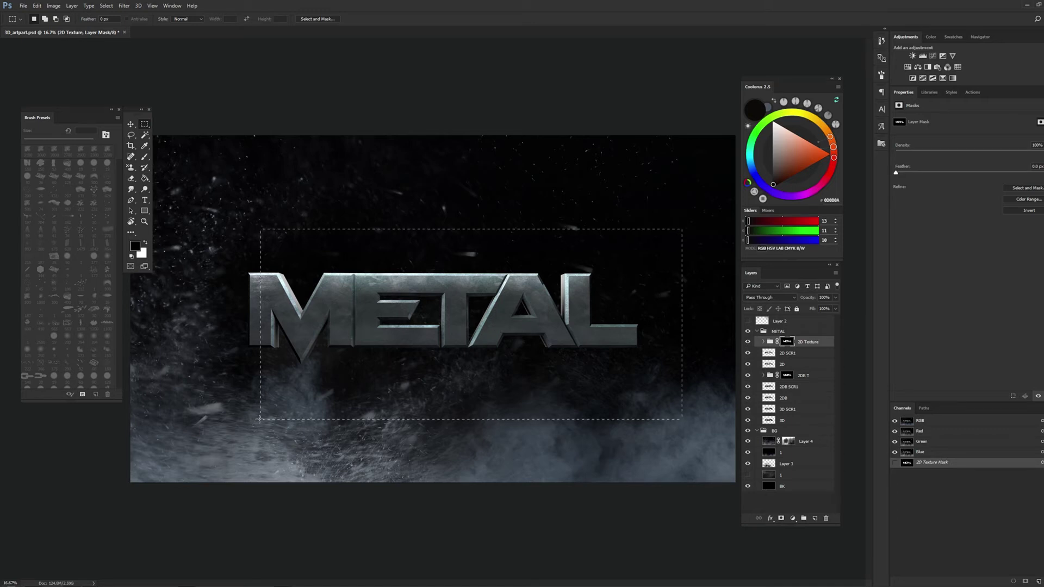
key("d")
left_click(788, 376)
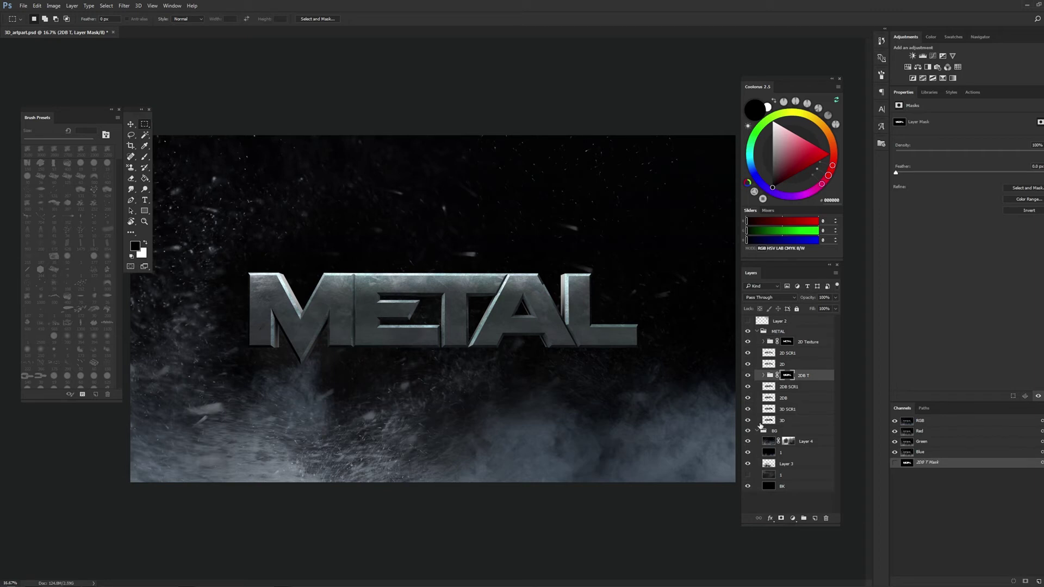
left_click(763, 342)
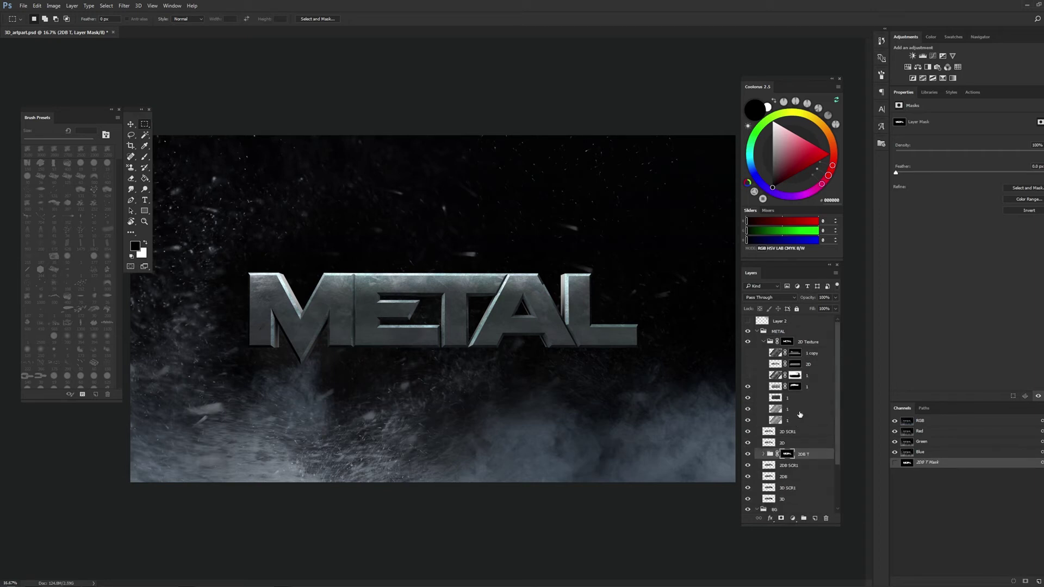
left_click(822, 384)
Rotate texture layer 1 by about 41 degrees
key("ctrl+t")
left_click_drag(480, 49, 643, 80)
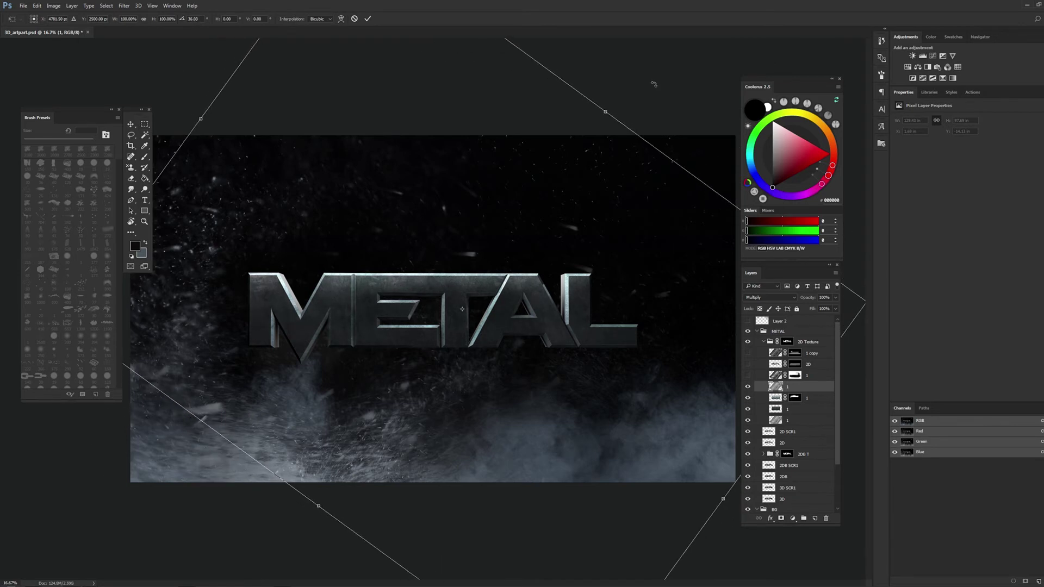
left_click_drag(643, 80, 691, 108)
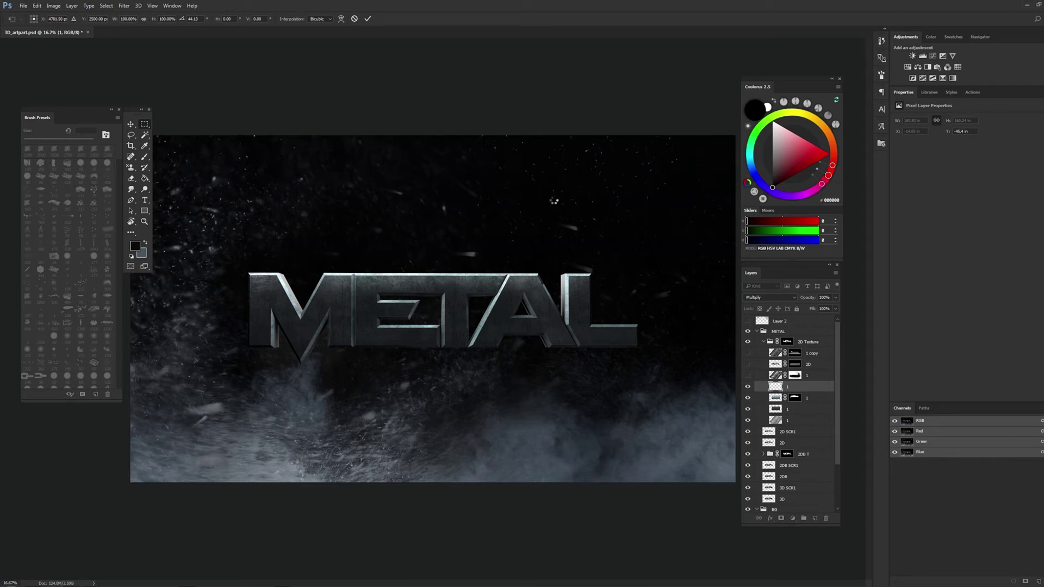
left_click(777, 297)
Darken the texture's midtones to 0.68 with Levels
left_click(60, 5)
left_click(53, 6)
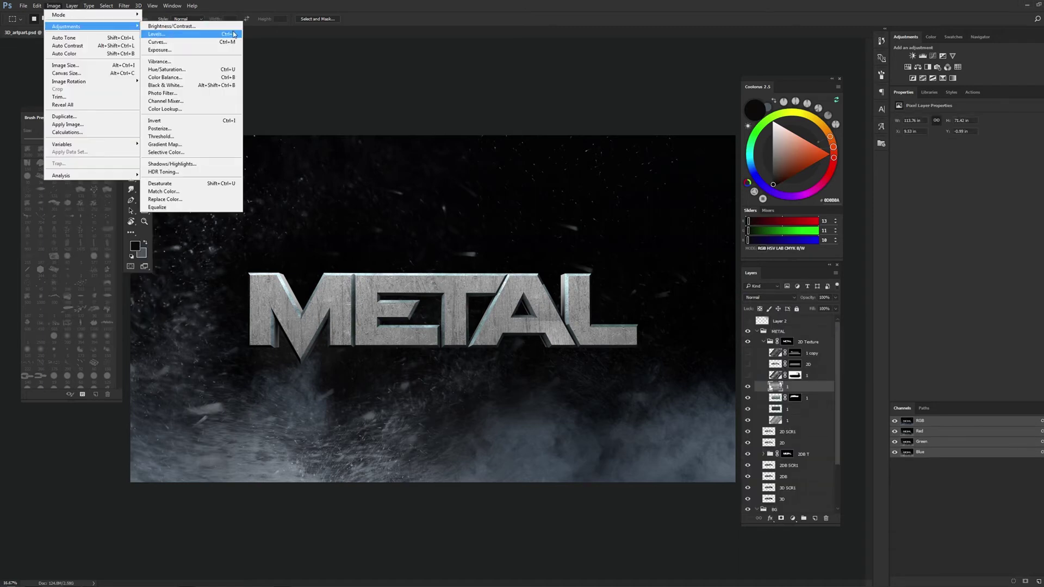
mouse_move(67, 26)
left_click(210, 35)
mouse_move(473, 175)
left_mouse_down()
mouse_move(517, 176)
mouse_move(496, 175)
left_mouse_up()
left_click(557, 97)
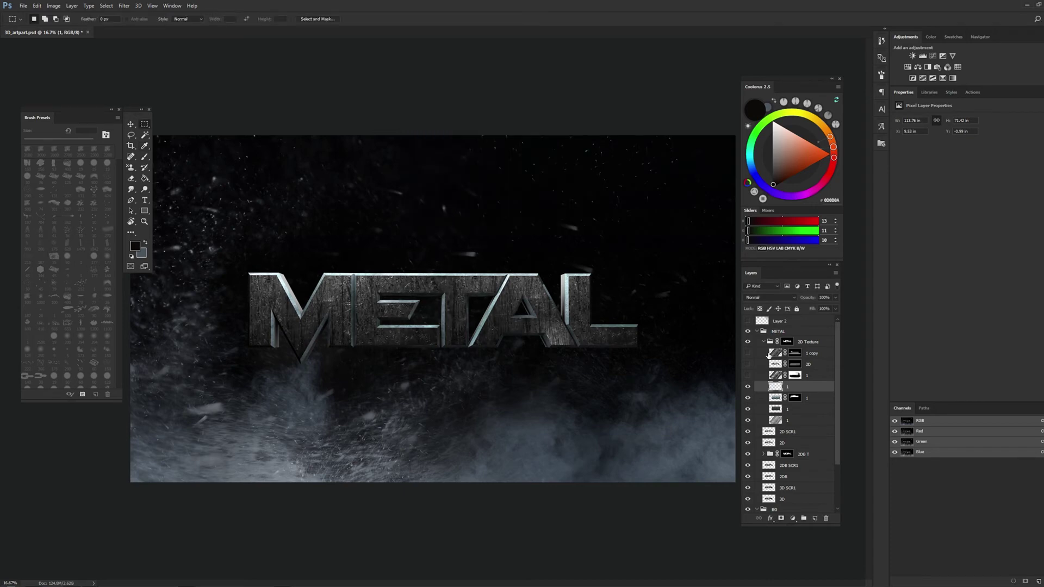
Set texture layer 1 to Screen blending
left_click(771, 297)
left_click(763, 349)
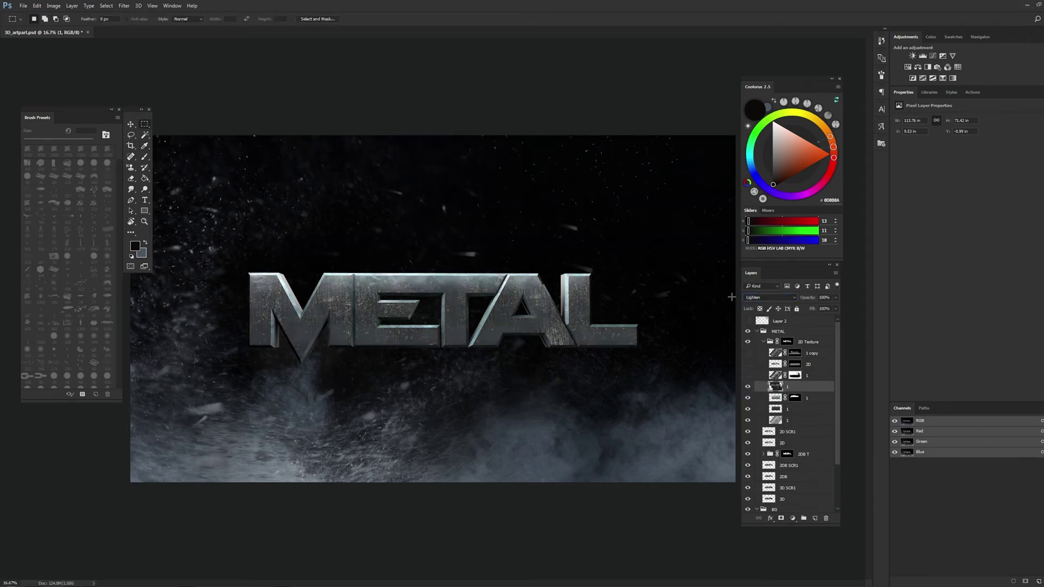
left_click(771, 297)
left_click(763, 360)
key("r")
left_click(632, 238)
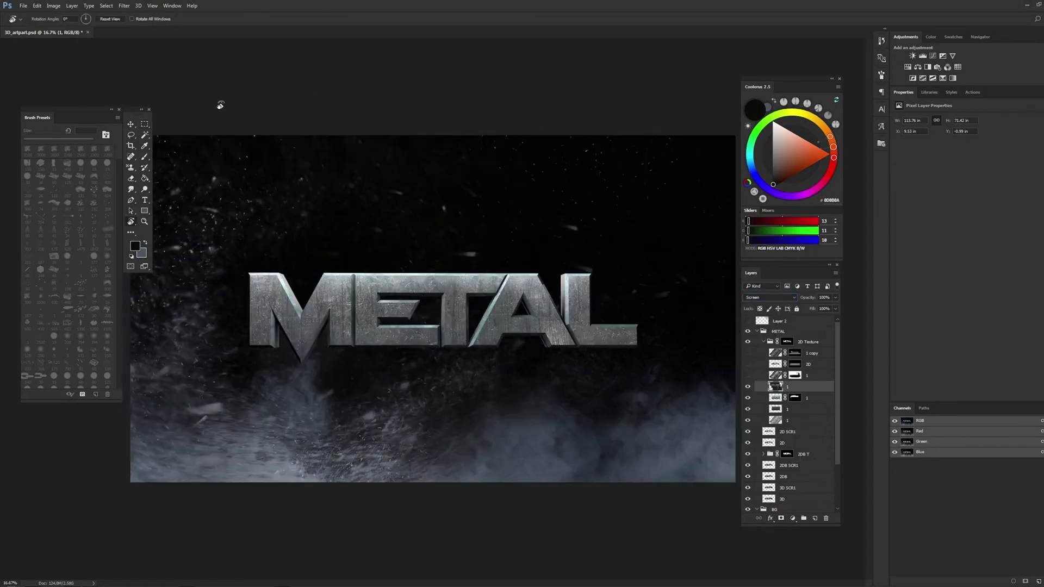
Duplicate texture layer 1, move the copy up one place, and blend it in Screen mode
left_click_drag(789, 384, 789, 386)
left_click(769, 297)
left_click(764, 321)
left_click(770, 297)
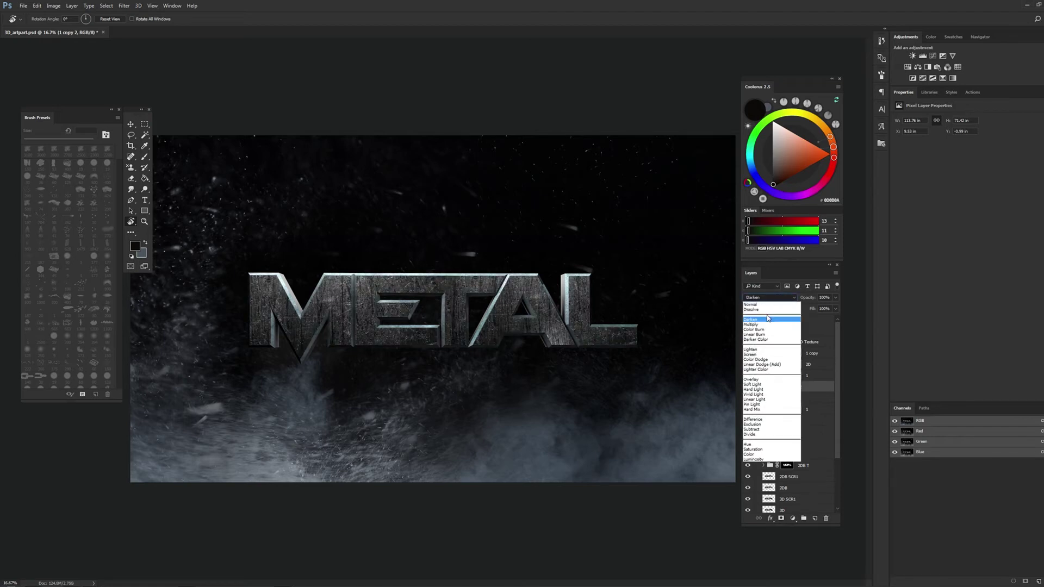
left_click(767, 326)
left_click_drag(795, 411, 793, 398)
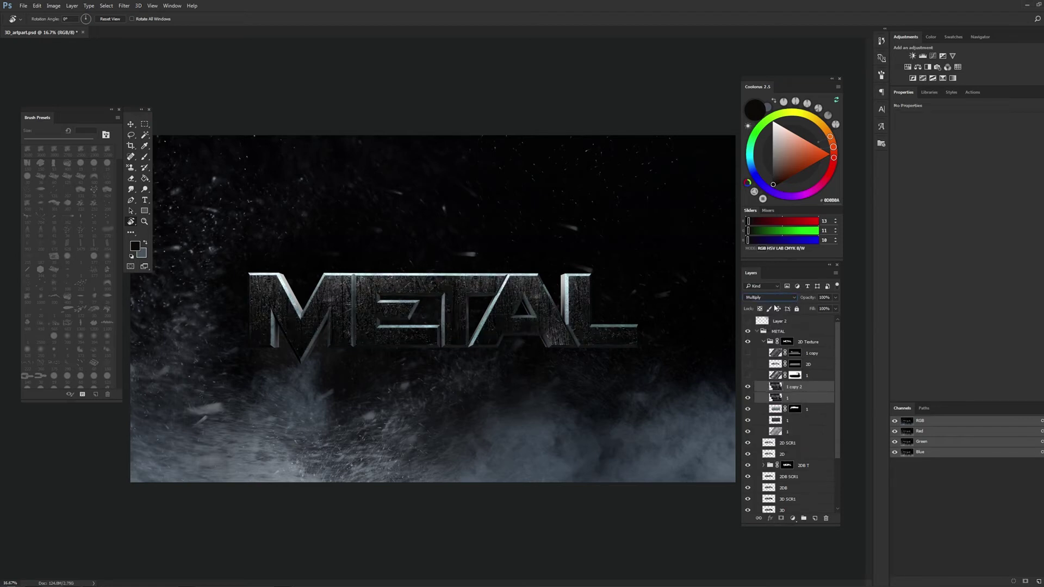
left_click(769, 297)
left_click(750, 358)
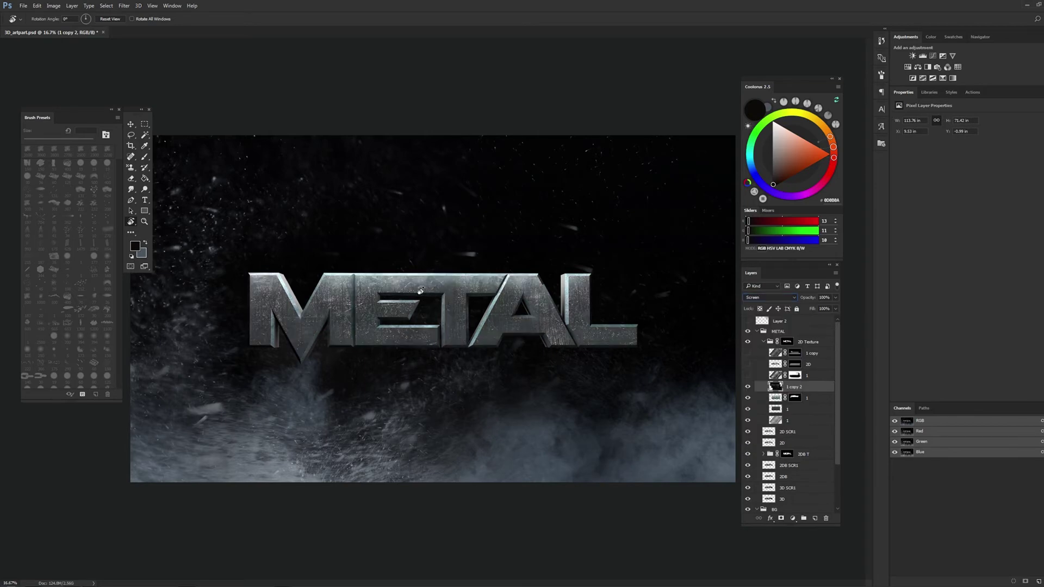
left_click(147, 125)
left_click(72, 5)
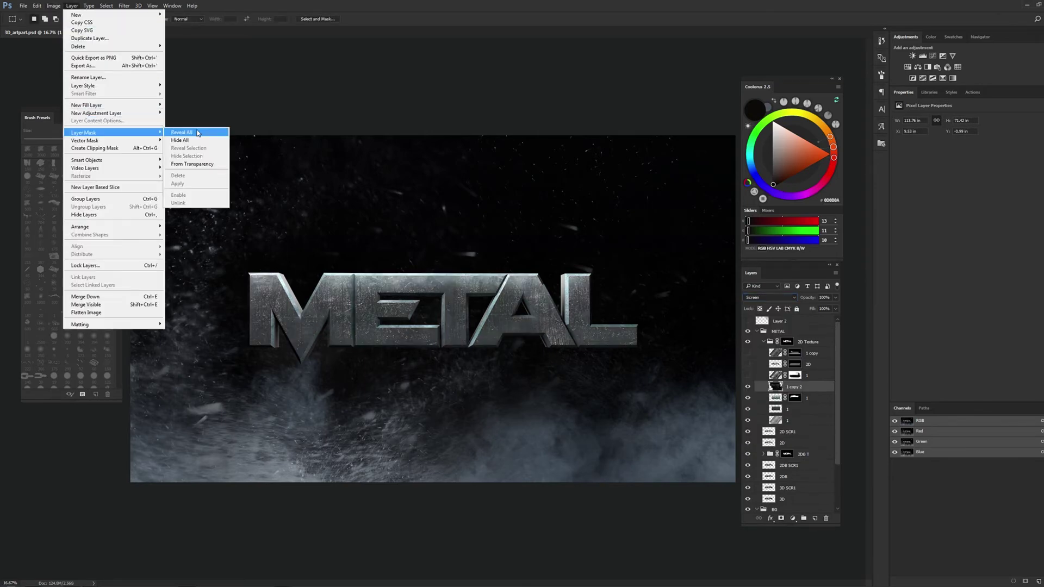
Add a Hide All mask to the duplicate texture and set up a white brush
left_click(180, 140)
key("b")
key("d")
left_click(104, 259)
key("9")
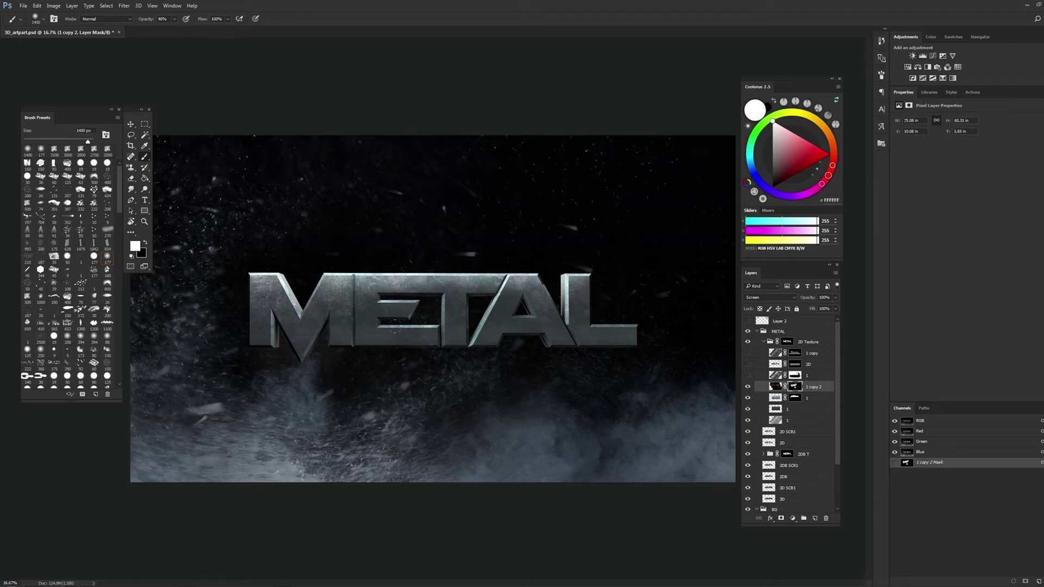
key("0")
key("bracketleft")
key("bracketleft")
key("bracketleft")
Paint the mask to reveal texture on the A and L, then softly across the letters at 40%
left_click_drag(578, 348, 552, 331)
left_click_drag(572, 267, 565, 263)
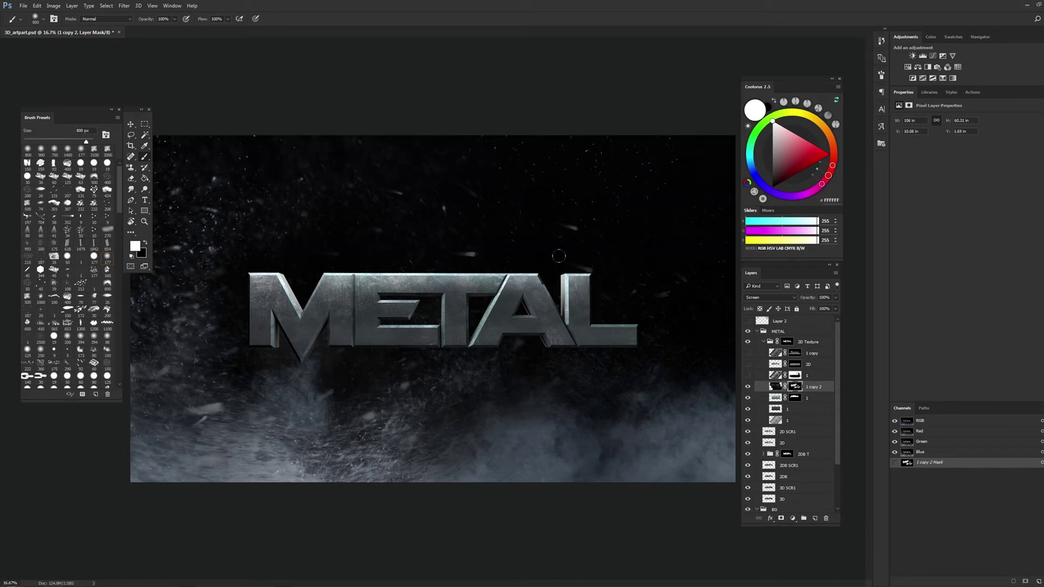
key("4")
left_click_drag(552, 345, 590, 372)
Open the texture JPG, select all of it and copy it
left_click(145, 125)
left_click(24, 6)
left_click(476, 153)
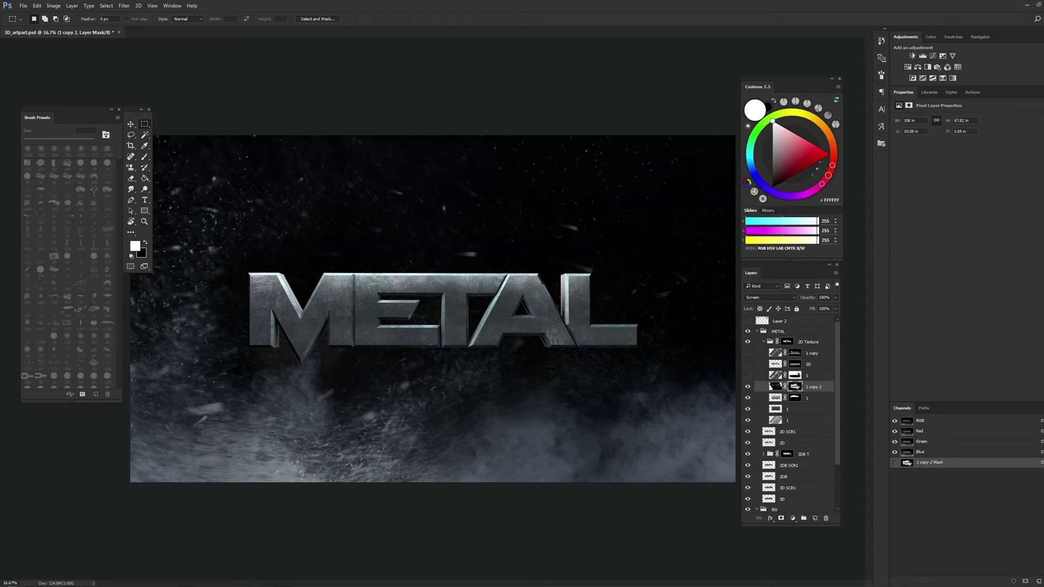
key("ctrl+a")
key("ctrl+c")
key("ctrl+Tab")
Paste the texture into the title, rotated 90° and scaled to about 94%
key("ctrl+v")
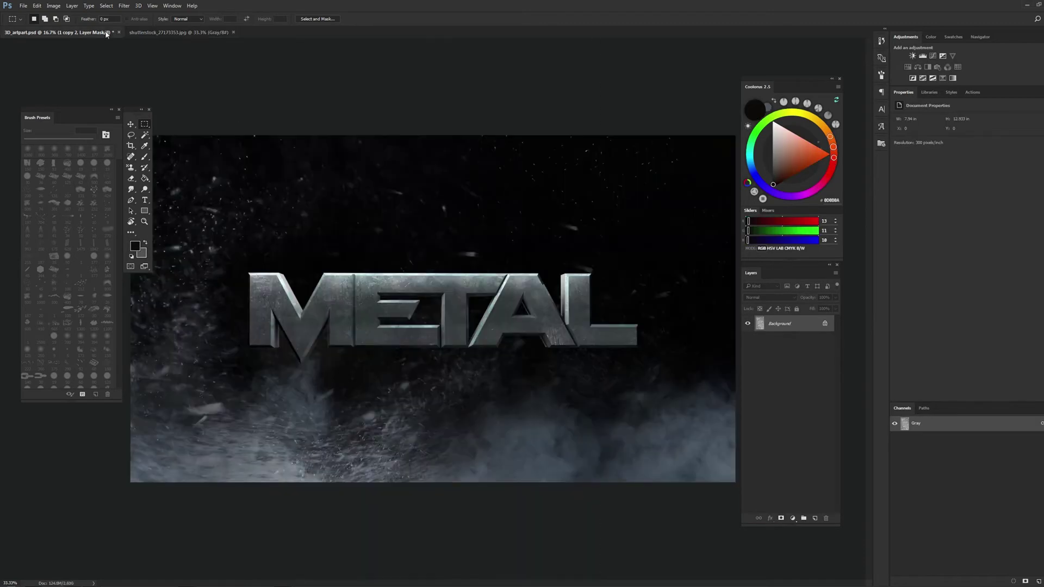
key("ctrl+t")
left_click_drag(599, 214, 534, 405)
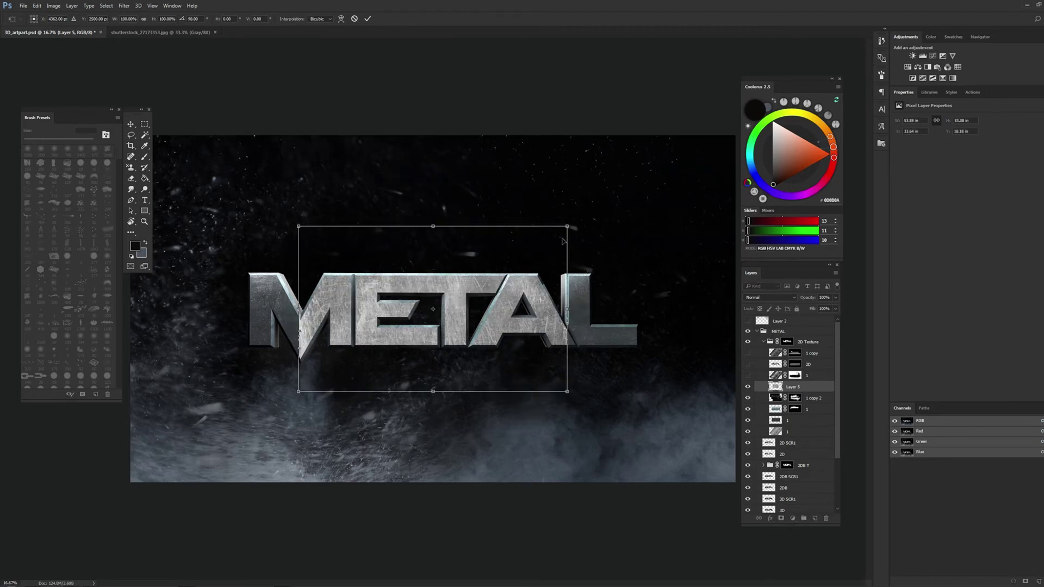
mouse_move(569, 224)
left_mouse_down()
mouse_move(558, 232)
mouse_move(614, 317)
left_mouse_up()
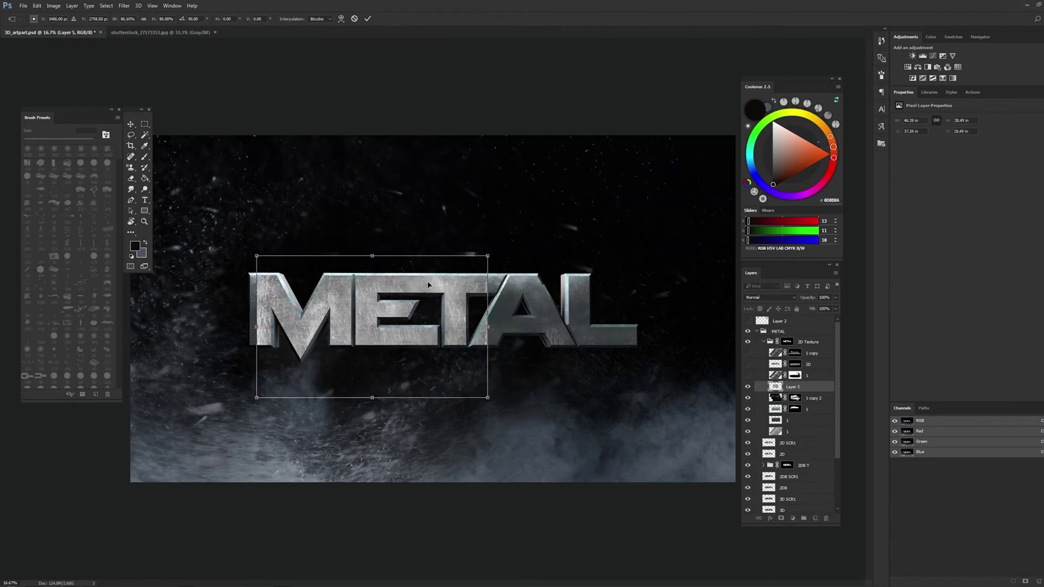
key("Return")
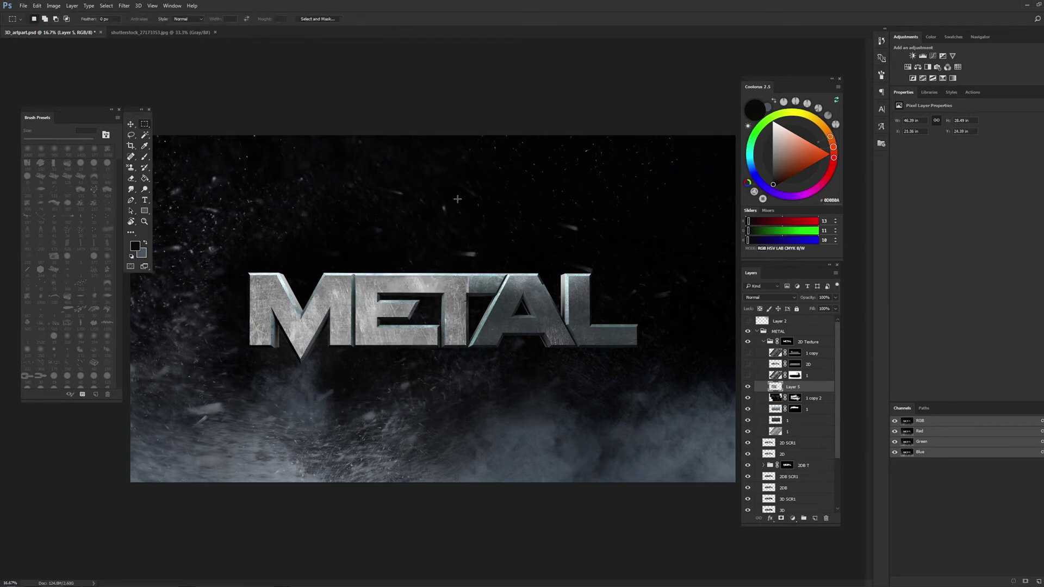
Darken the texture's midtones with Levels, blend it in Screen, and hide the 1 copy 2 layer
left_click(53, 5)
mouse_move(67, 26)
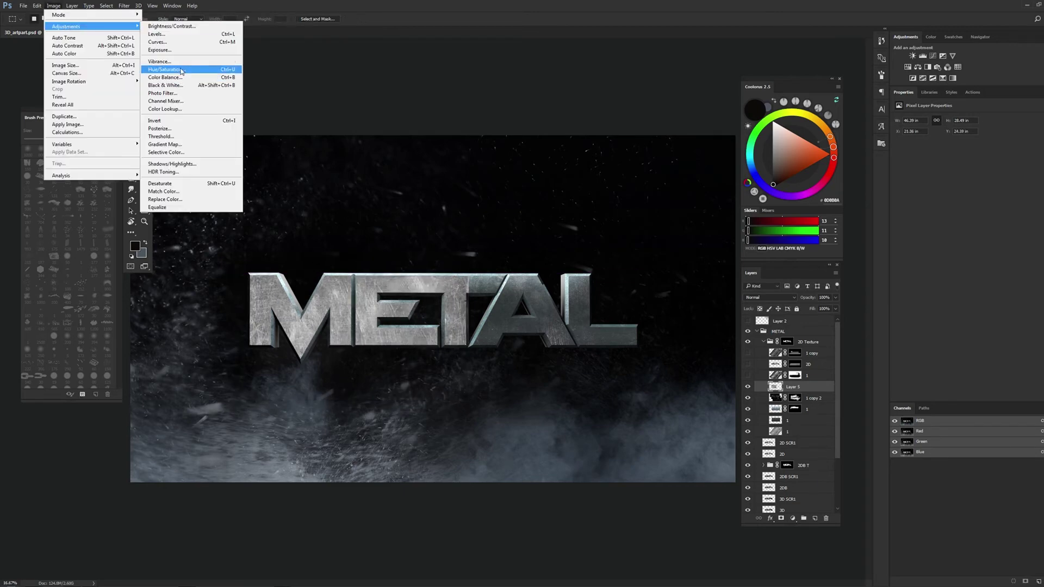
left_click(190, 35)
mouse_move(474, 175)
left_mouse_down()
mouse_move(513, 174)
mouse_move(495, 174)
left_mouse_up()
key("Return")
left_click(769, 297)
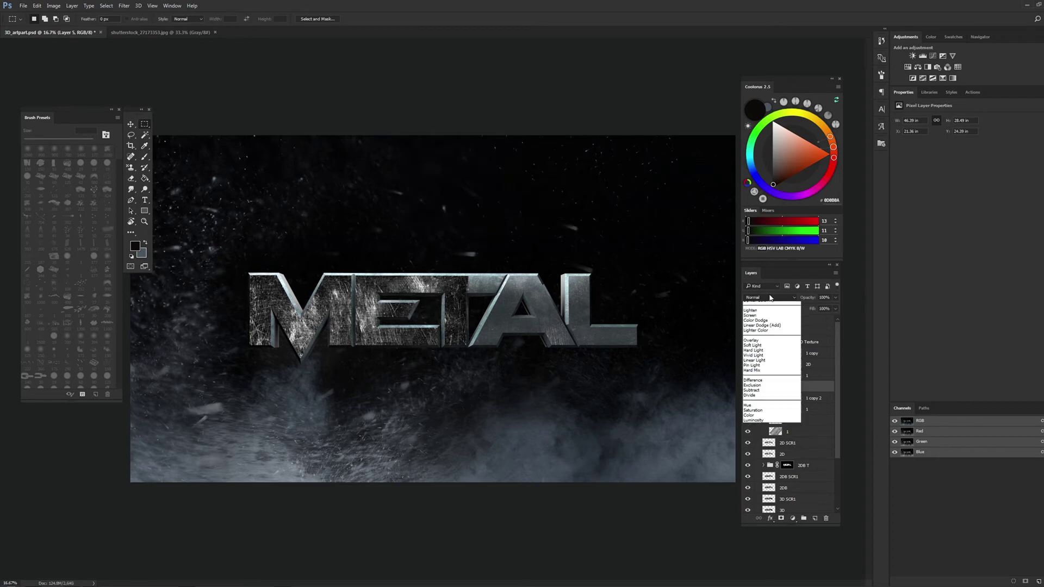
left_click(761, 354)
left_click(748, 397)
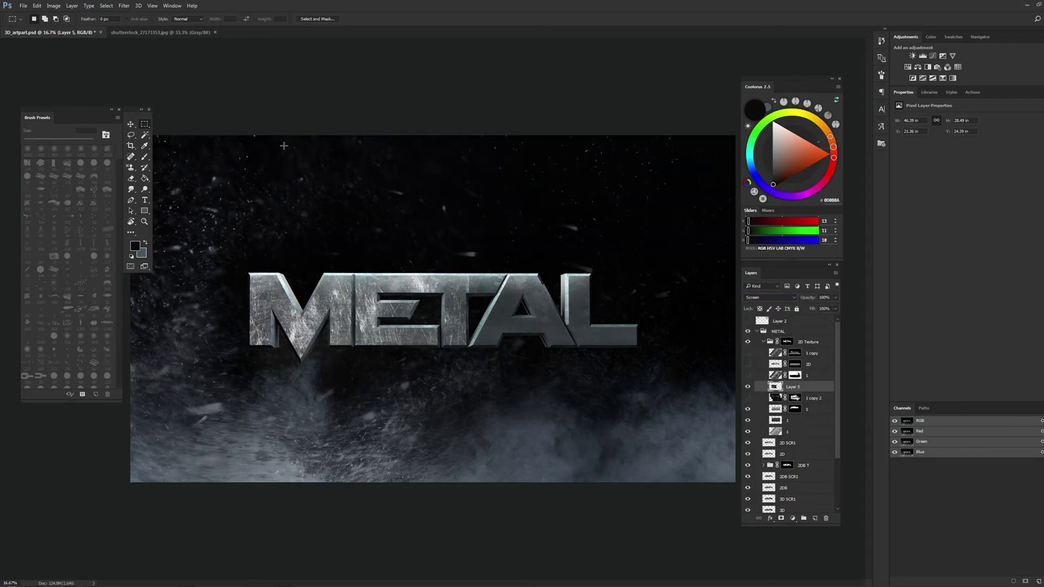
Give Layer 5 a dark, muted blue-grey Color Overlay
double_click(816, 386)
left_click(671, 253)
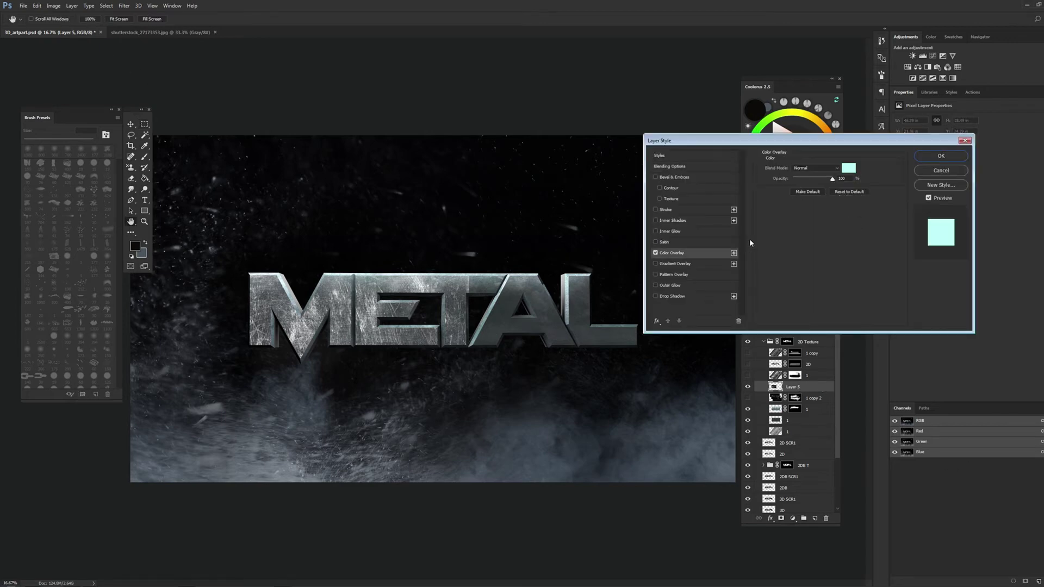
left_click(820, 168)
left_click(797, 325)
left_click(849, 168)
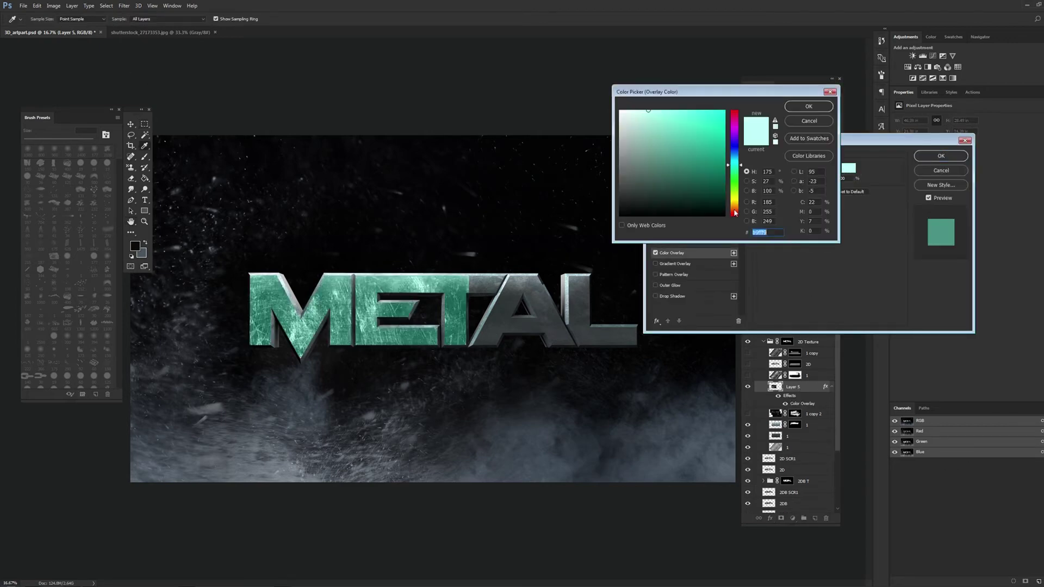
left_click_drag(734, 168, 734, 158)
left_click_drag(647, 141, 638, 150)
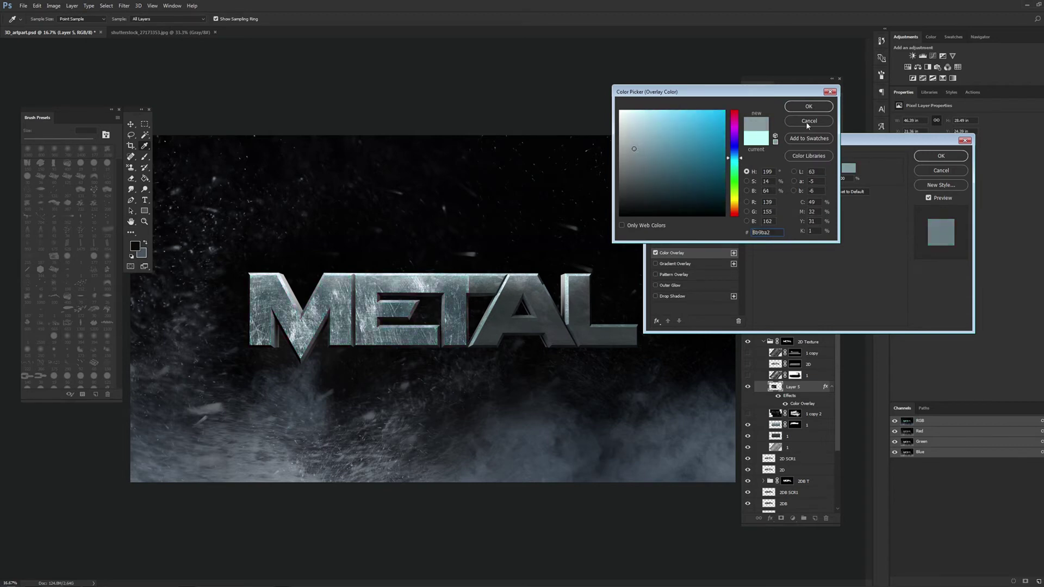
left_click(809, 106)
left_click(940, 155)
Rasterize the layer style, set Lighten blending, and move the texture across METAL
right_click(804, 389)
left_click(838, 325)
left_click(769, 297)
left_click(761, 351)
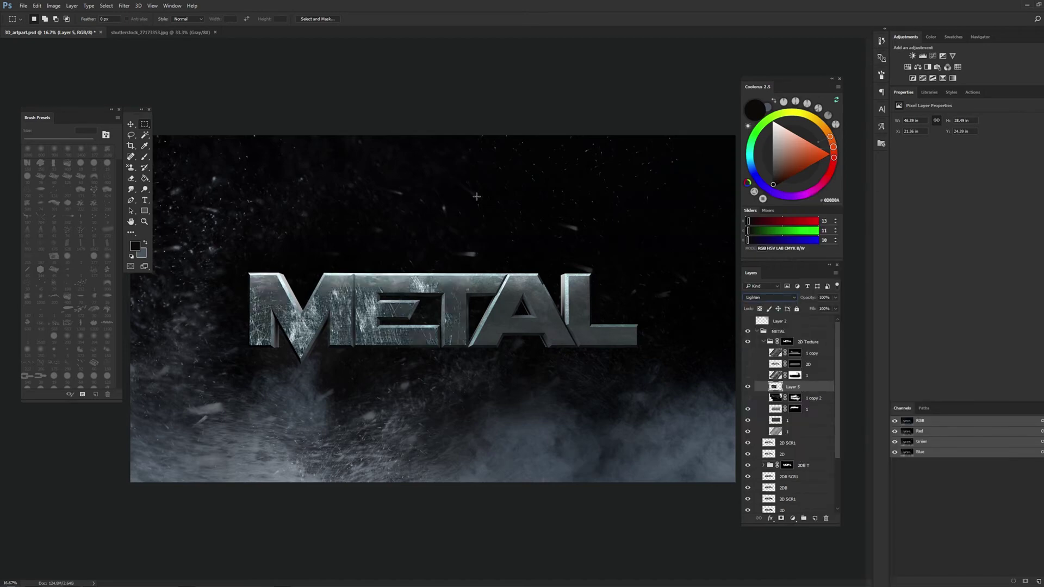
left_click_drag(375, 331, 417, 271)
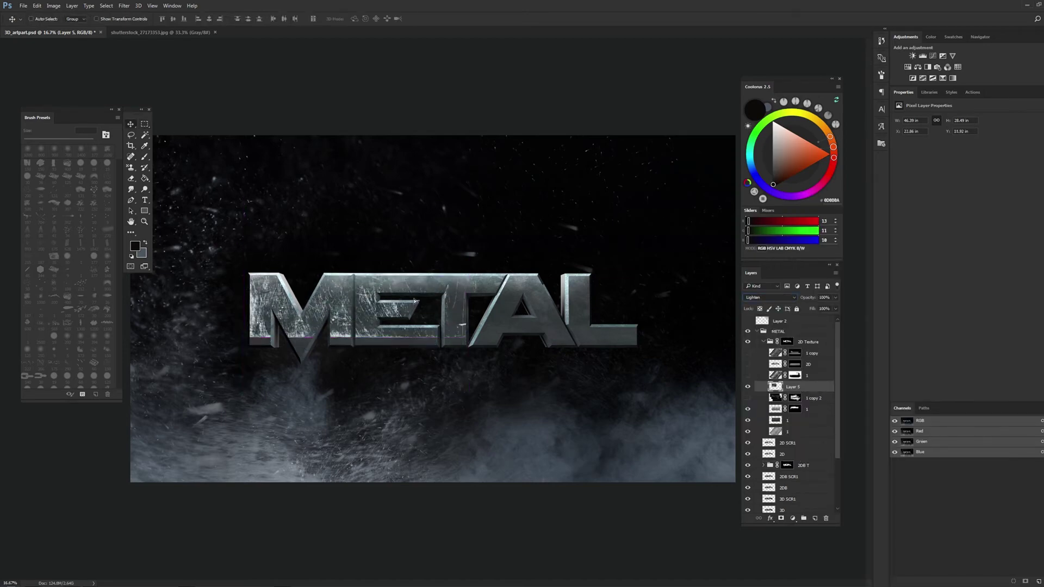
Return the texture to Screen blending and darken it with Levels
key("ctrl+t")
key("Return")
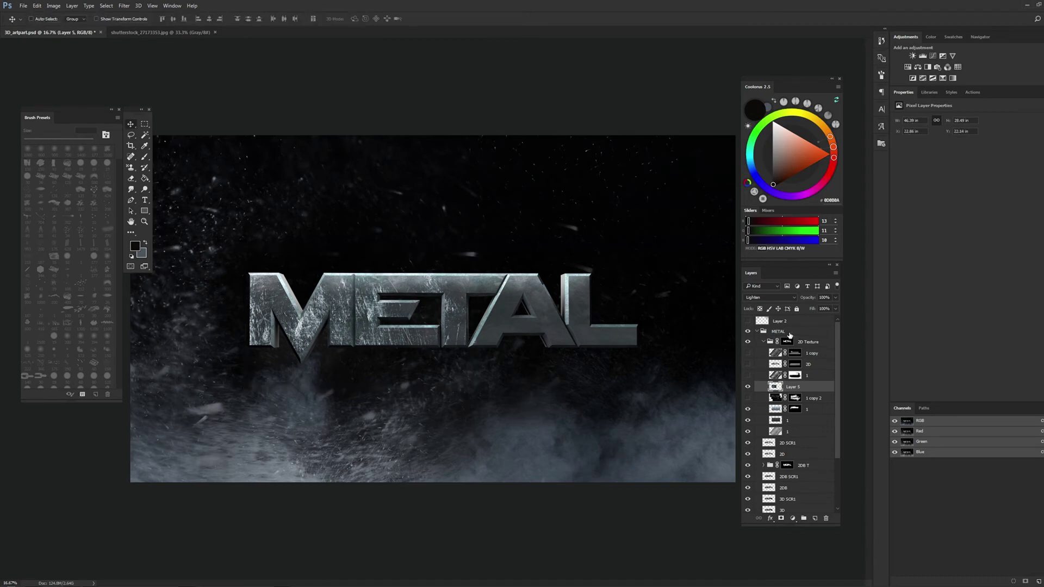
left_click(769, 298)
left_click(761, 356)
left_click(53, 6)
mouse_move(66, 26)
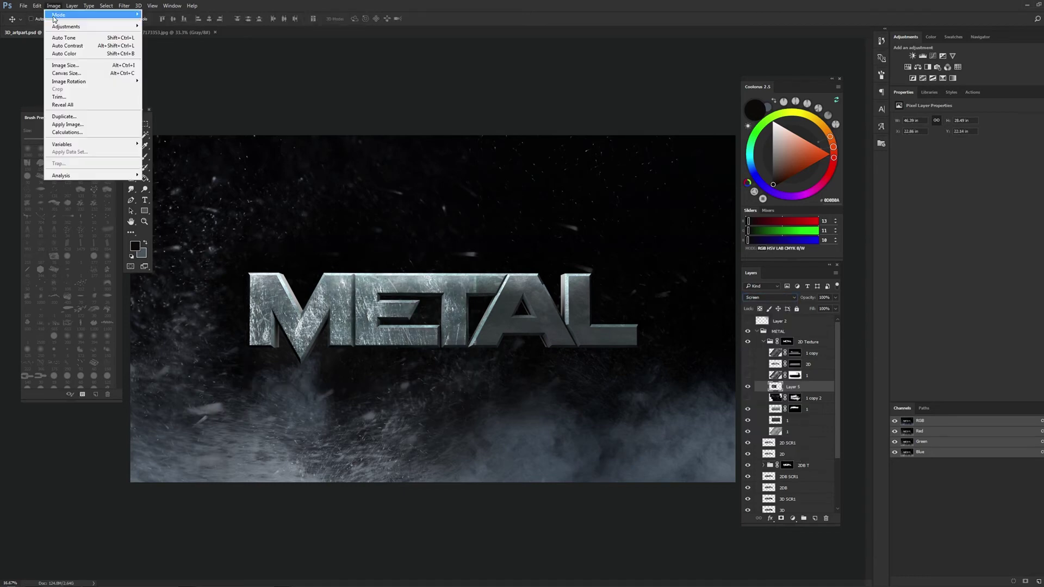
left_click(163, 38)
left_click_drag(474, 174, 493, 174)
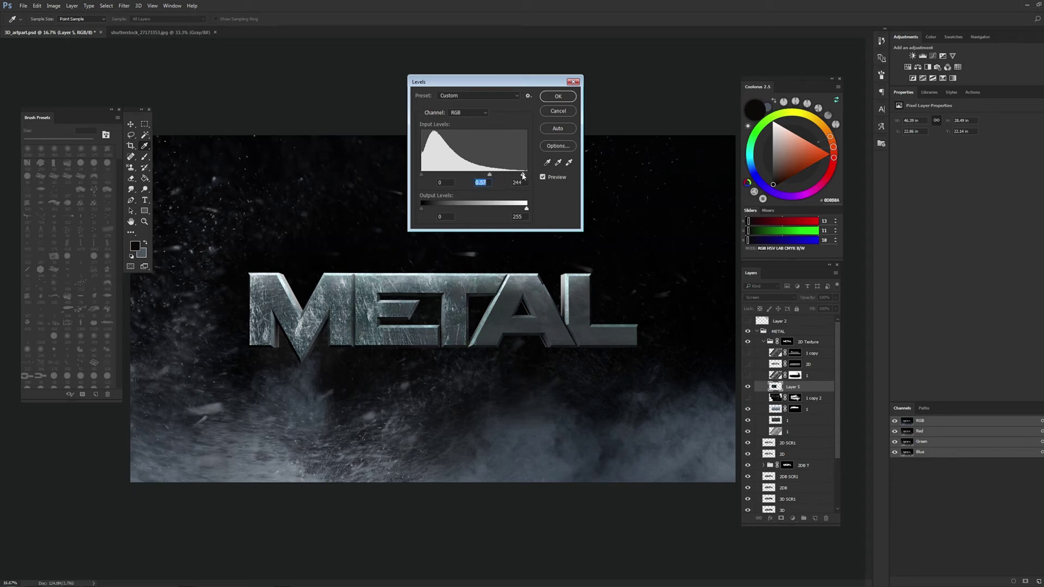
left_click_drag(523, 175, 491, 177)
left_click(558, 96)
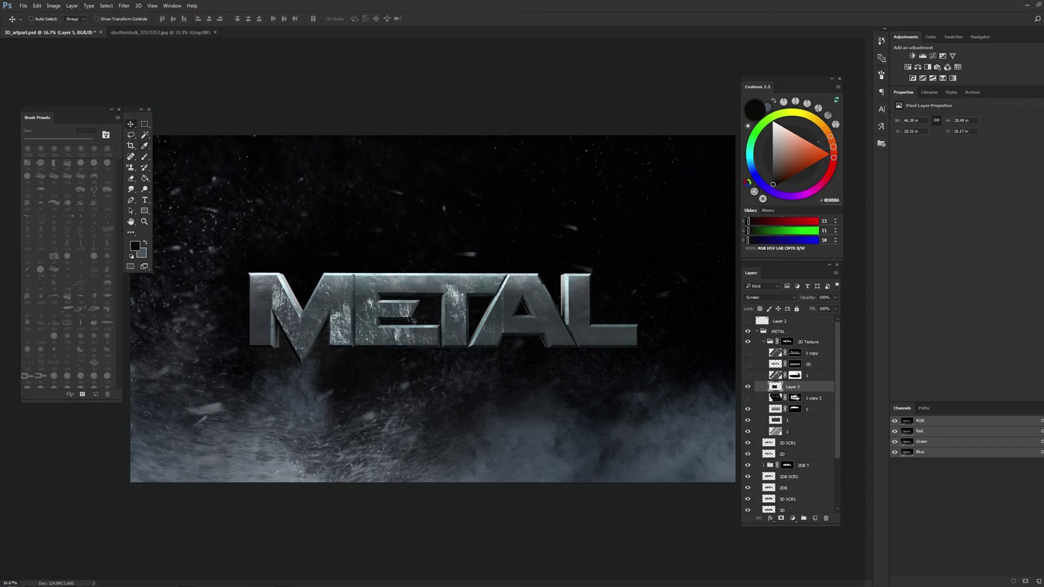
Add a Hide All mask to the texture with white as the brush colour
left_click(72, 5)
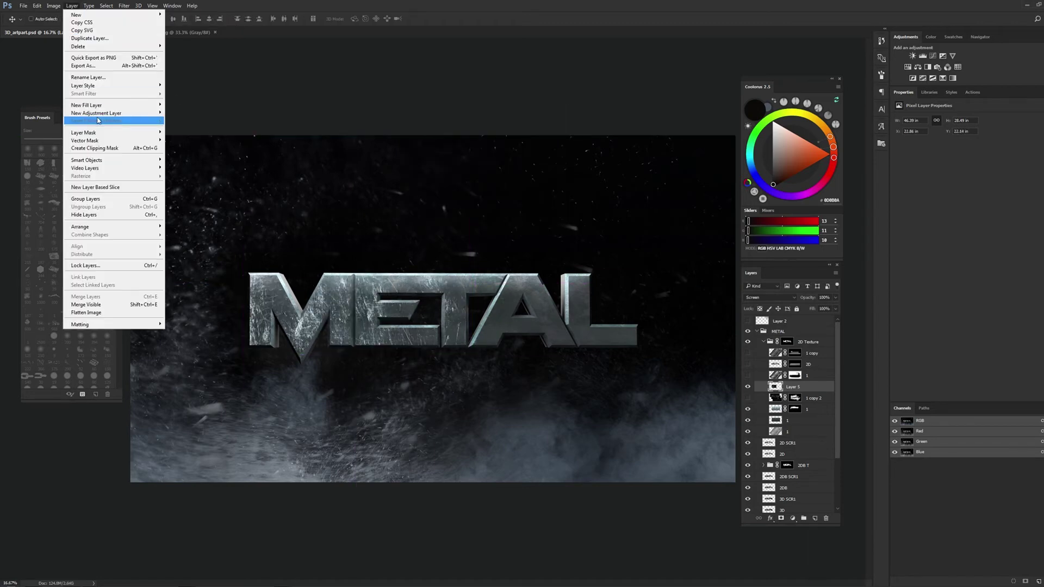
left_click(190, 141)
key("b")
key("d")
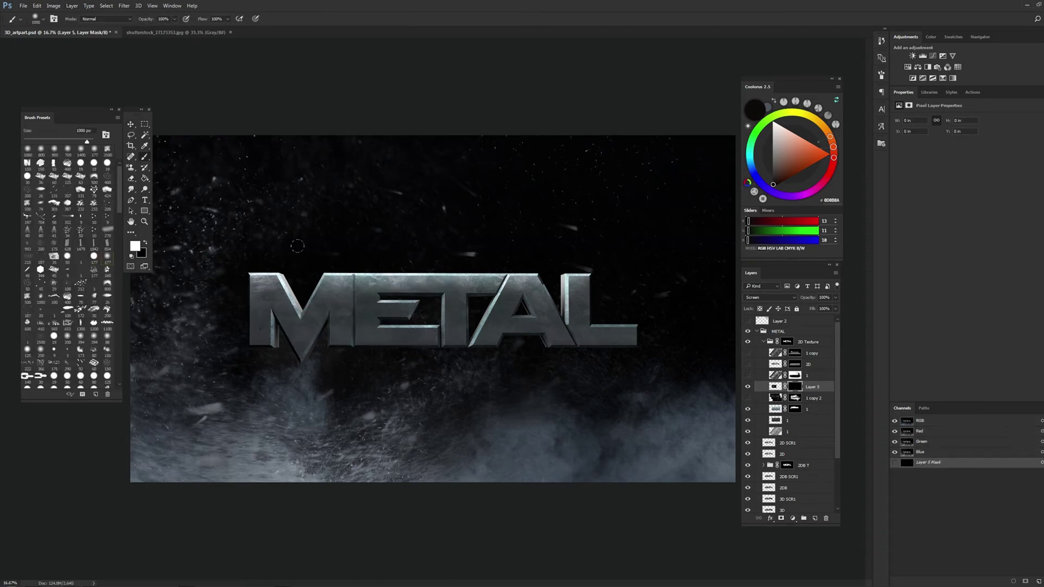
Paint the mask at 50% opacity to faintly reveal scratches, then duplicate the layer
left_click(346, 224)
left_click_drag(310, 230, 264, 220)
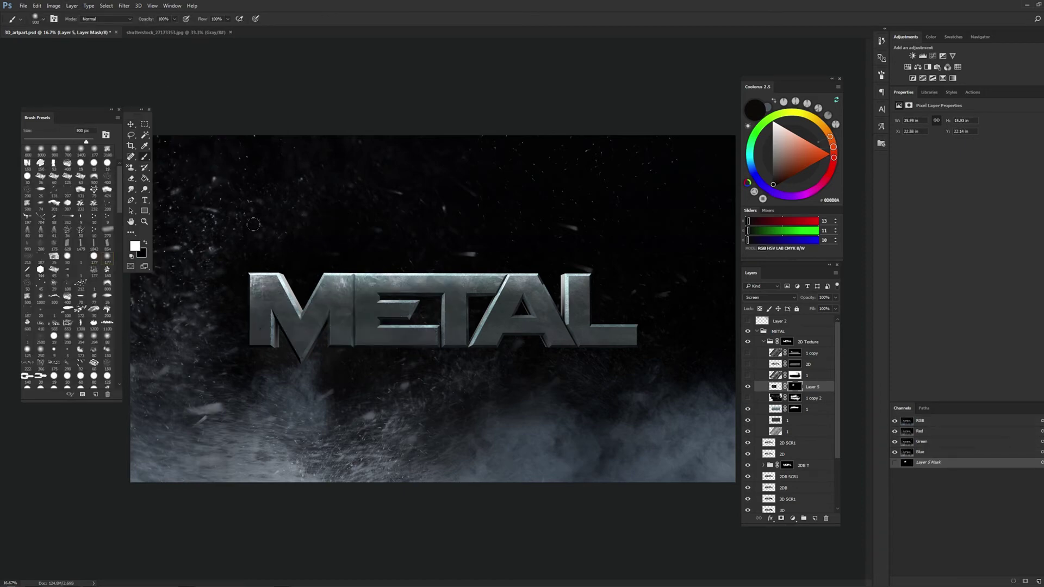
left_click_drag(303, 308, 306, 326)
key("ctrl+z")
key("bracketleft")
key("bracketleft")
key("bracketleft")
key("5")
left_click_drag(302, 291, 382, 218)
key("bracketright")
left_click_drag(824, 385, 756, 379)
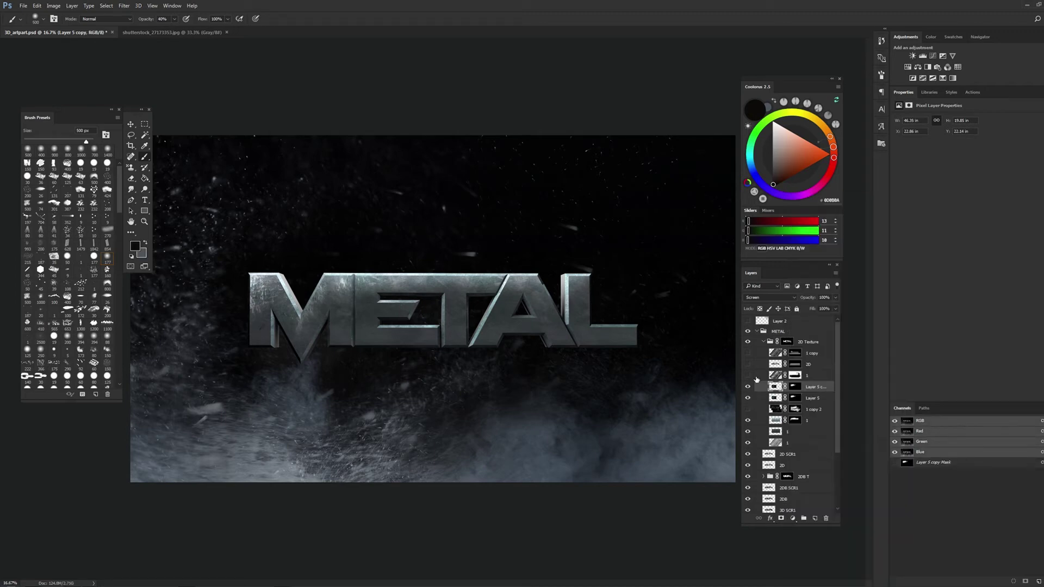
Delete the mask from Layer 5 copy
right_click(797, 387)
left_click(810, 402)
key("v")
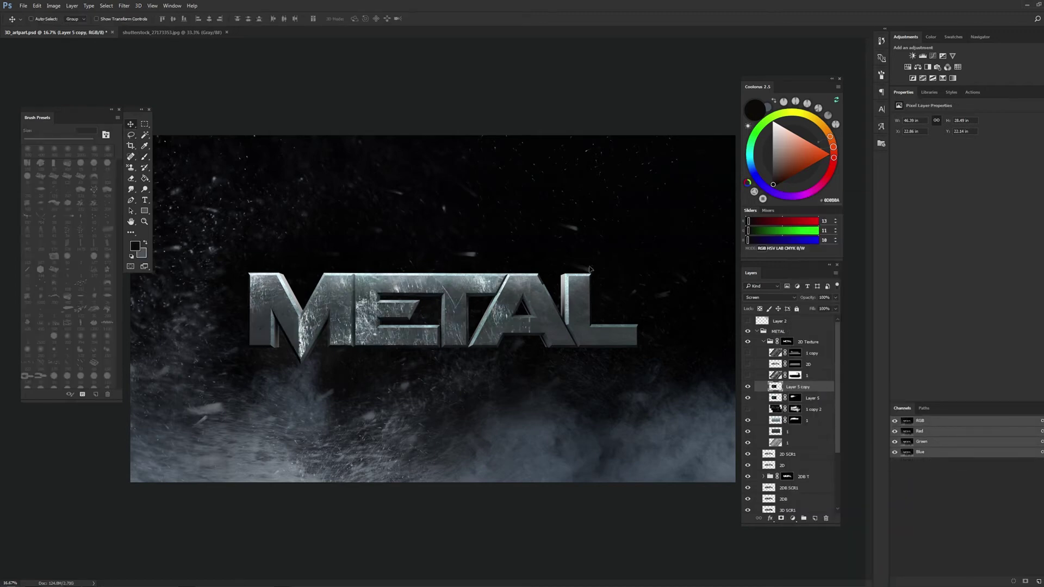
Scale the copied texture to about 121%, rotate it 180° and reposition it
key("ctrl+t")
left_click_drag(629, 235, 682, 237)
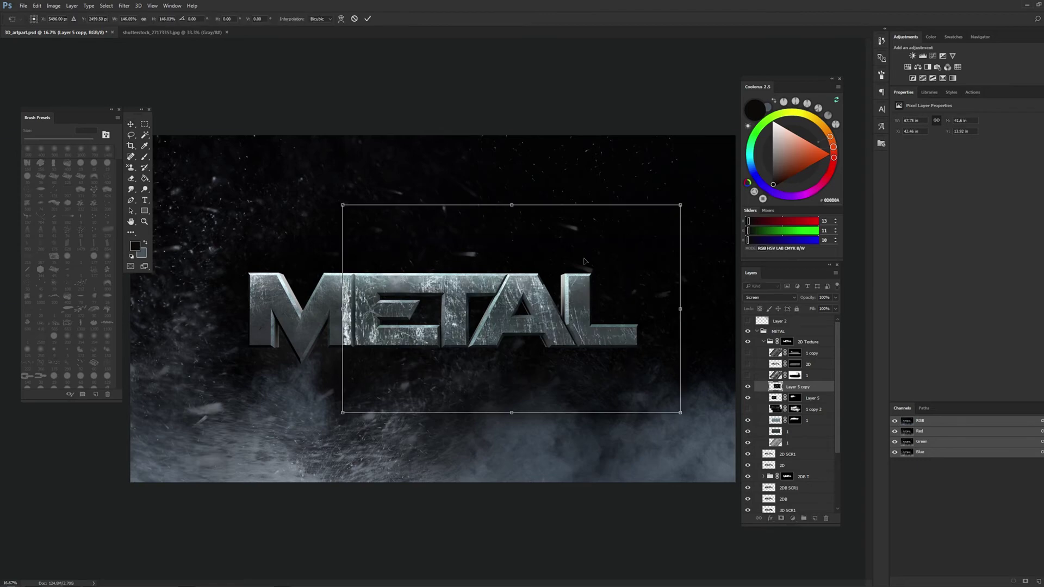
mouse_move(585, 298)
left_mouse_down()
mouse_move(568, 298)
mouse_move(567, 266)
left_mouse_up()
mouse_move(689, 240)
left_mouse_down()
mouse_move(630, 153)
mouse_move(480, 102)
mouse_move(316, 205)
mouse_move(332, 268)
left_mouse_up()
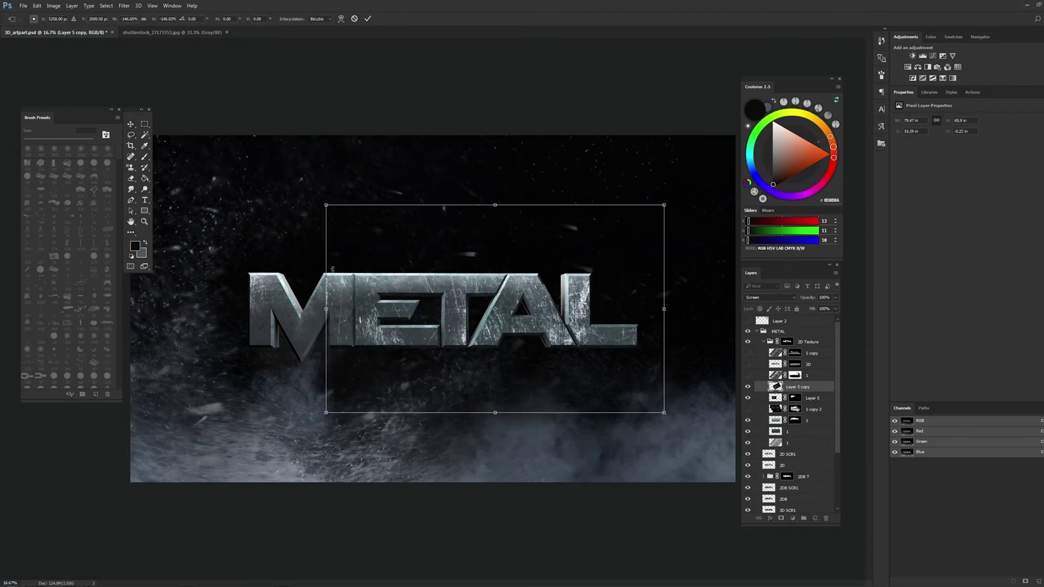
left_click_drag(652, 210, 648, 225)
left_click_drag(598, 273, 635, 248)
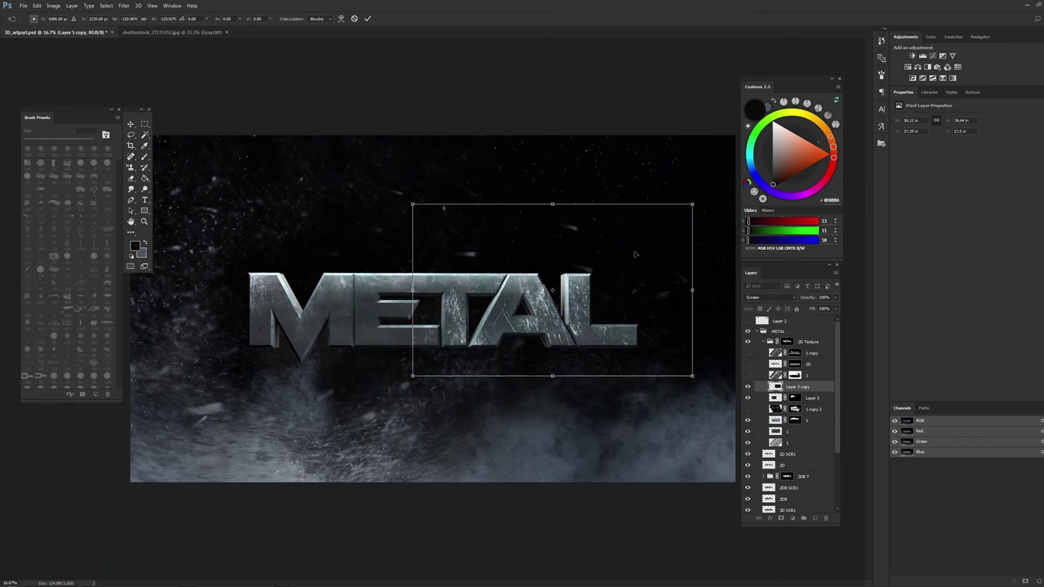
key("Return")
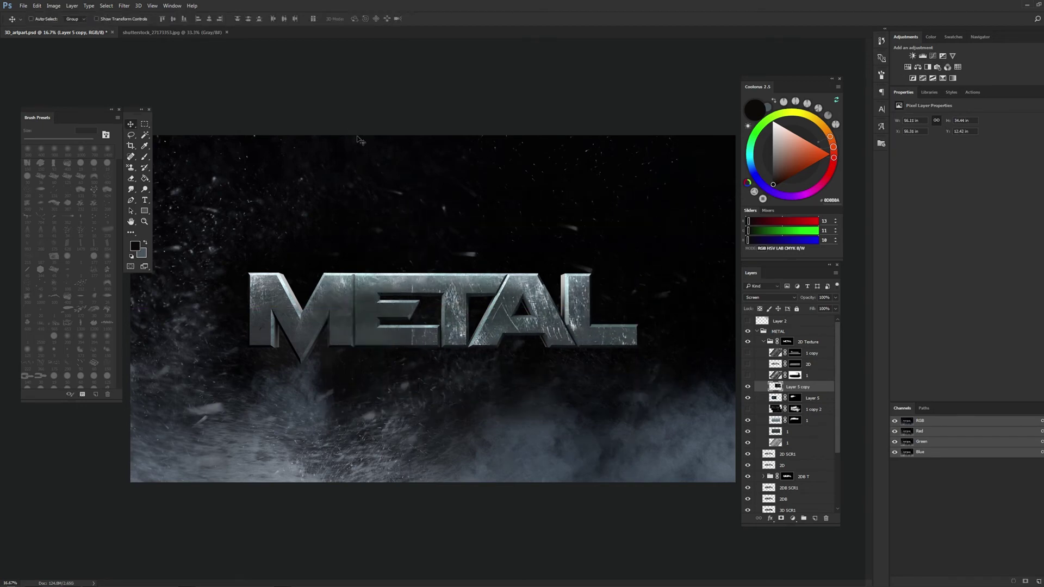
left_click_drag(472, 290, 452, 285)
Add a Reveal All mask and paint black to hide the copy around E, T and A
key("e")
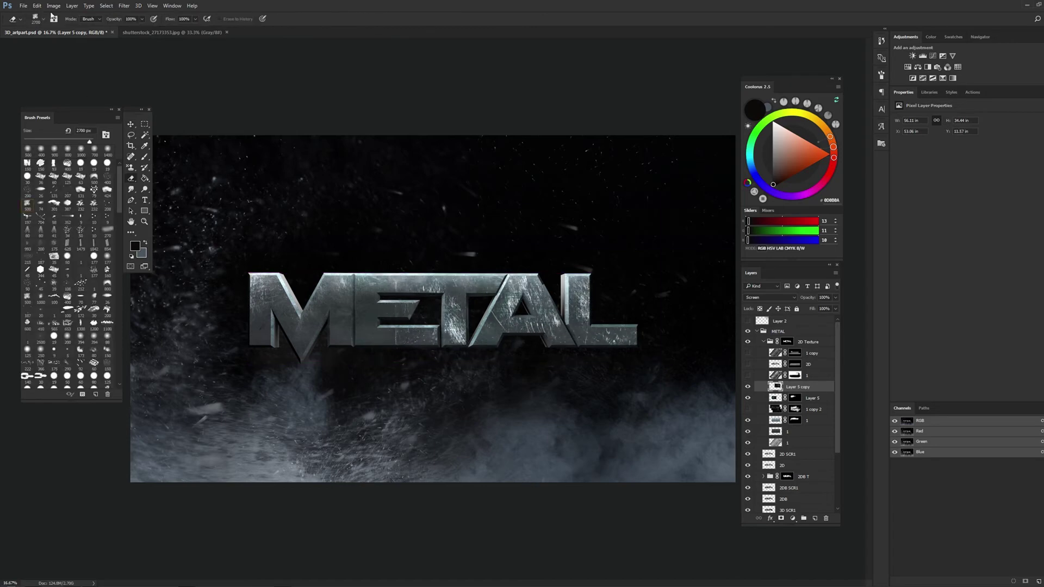
left_click(71, 5)
left_click(180, 132)
key("b")
key("b")
key("x")
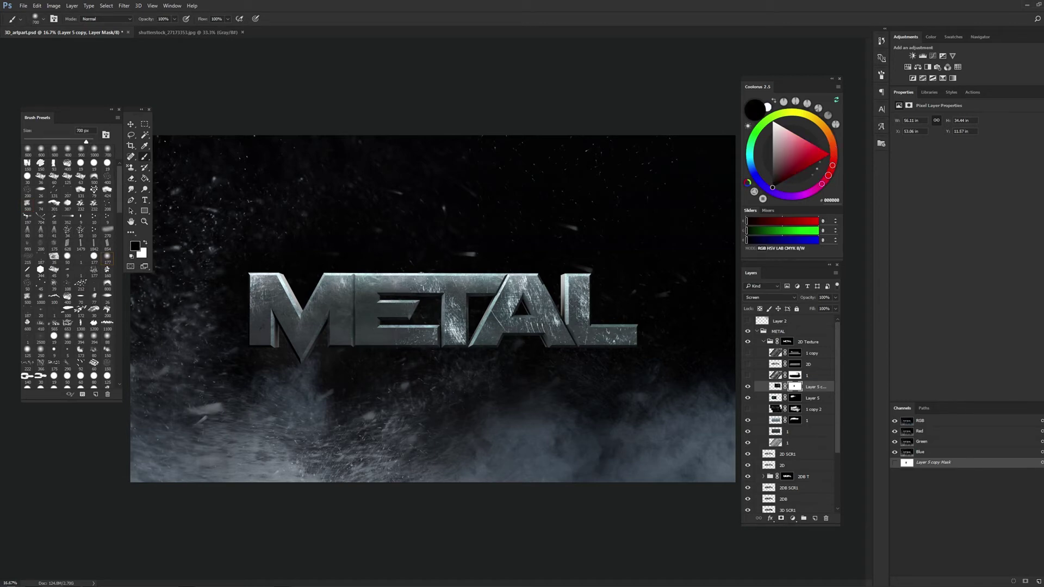
key("bracketright")
left_click_drag(450, 328, 452, 312)
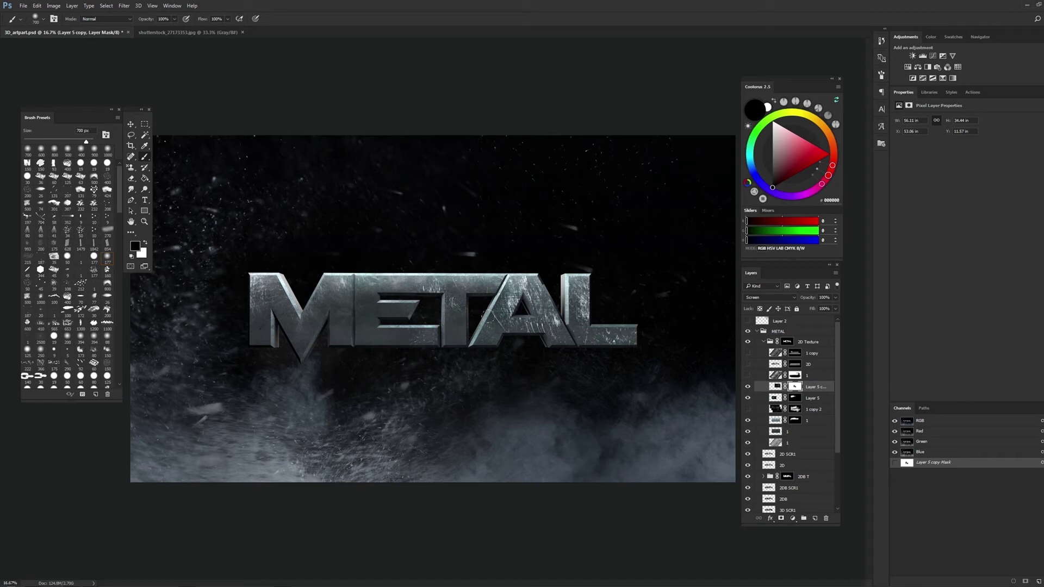
key("bracketright")
key("bracketright")
key("bracketright")
key("bracketright")
key("bracketright")
left_click_drag(488, 289, 516, 306)
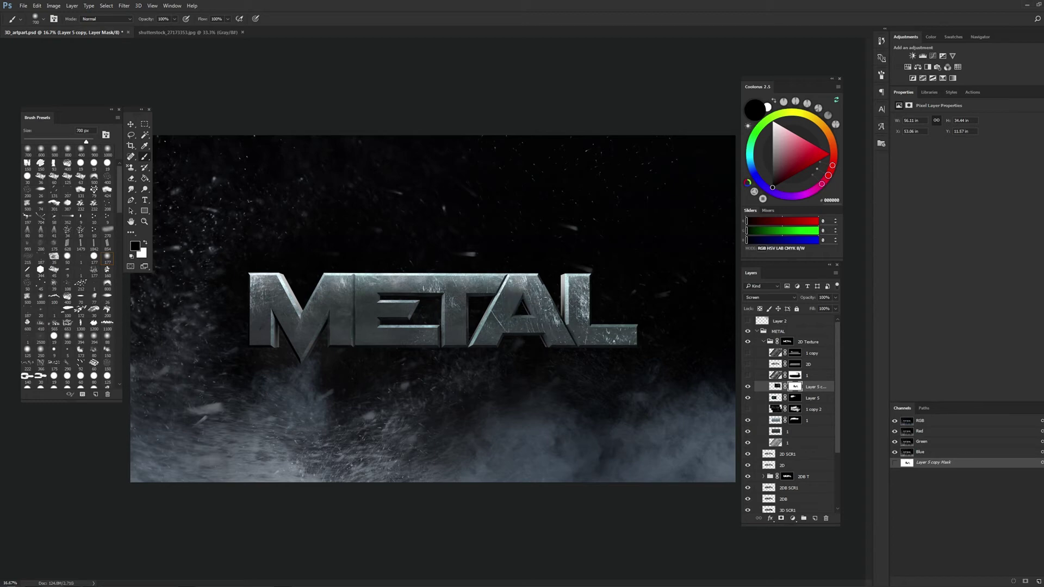
Set a 30% white brush on Layer 5's mask, then make Layer 5 copy active
key("x")
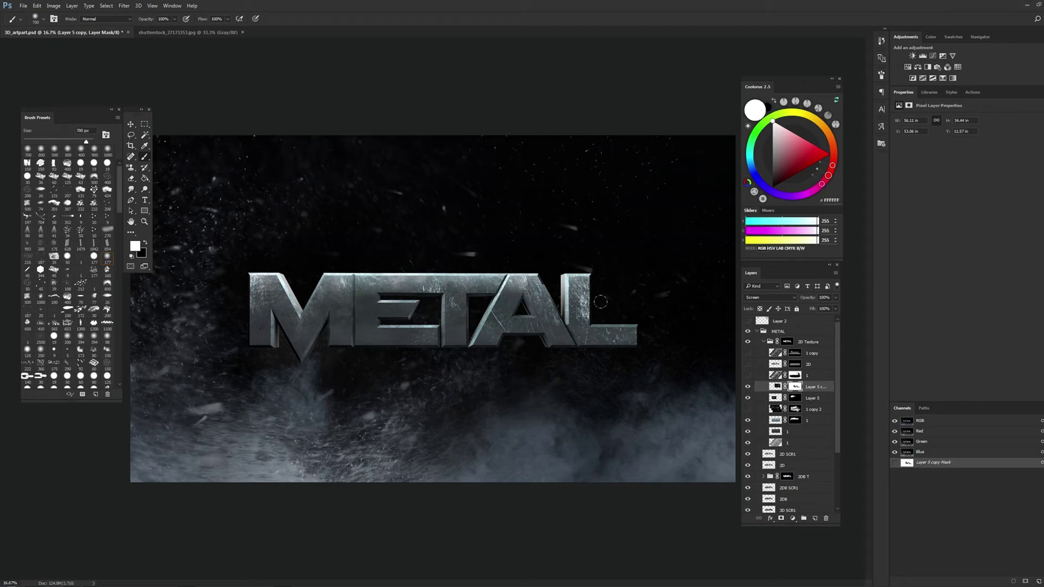
left_click(796, 397)
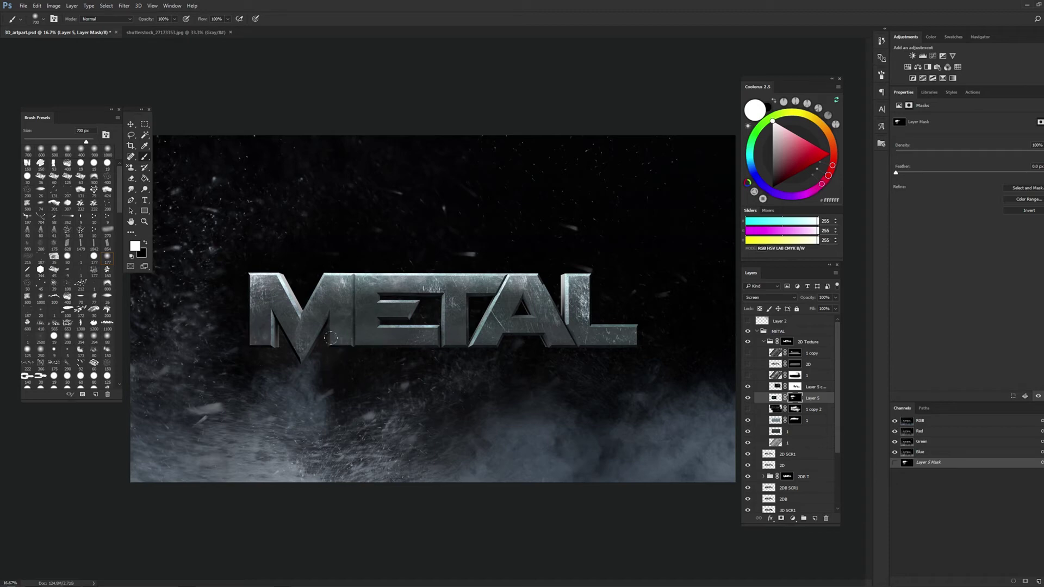
key("3")
key("m")
left_click(233, 34)
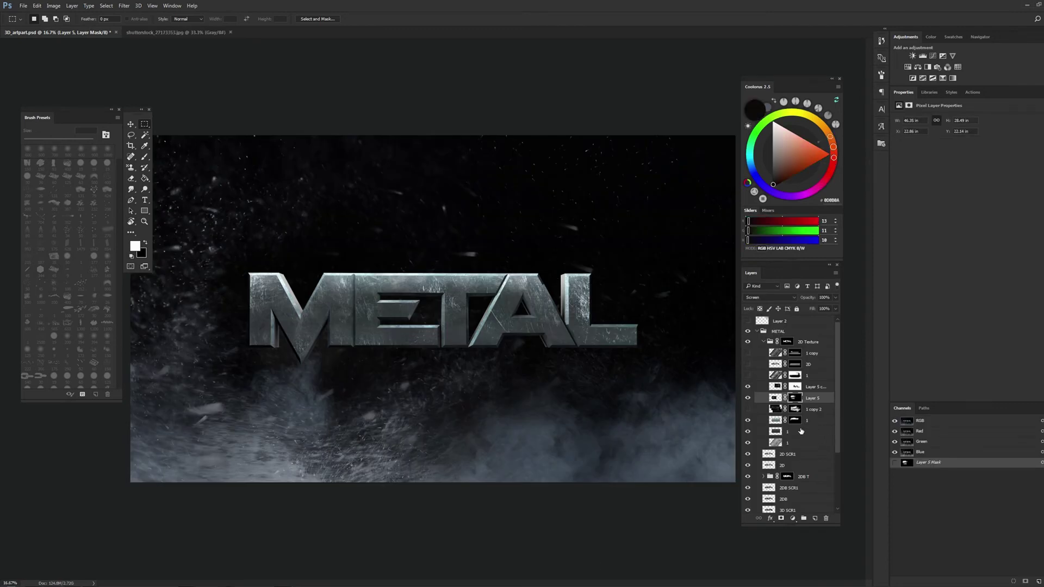
left_click(805, 424)
left_click(819, 389)
left_click(751, 387)
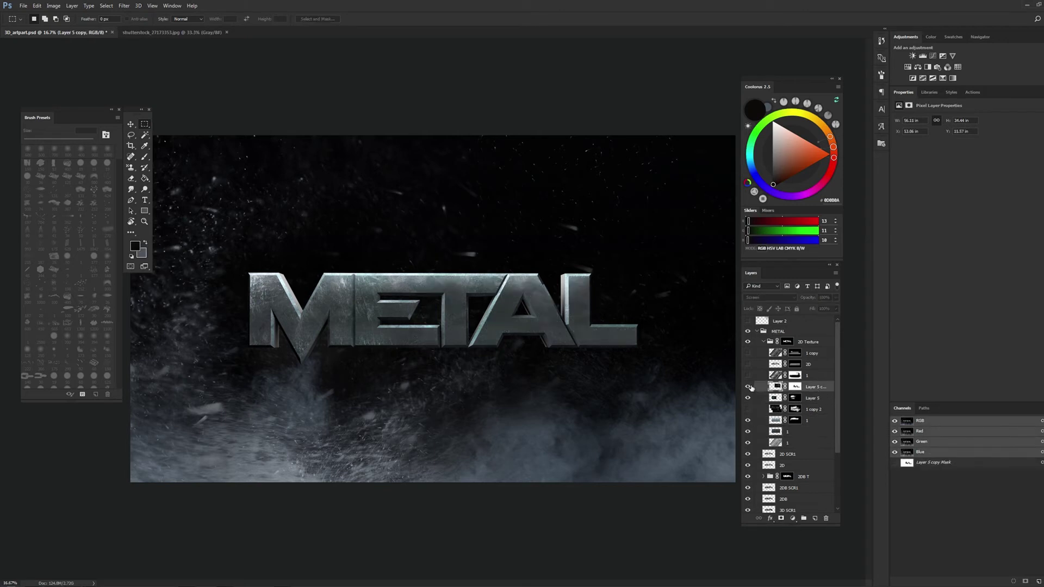
Paste a new scratch texture and darken its midtones with Levels
key("ctrl+v")
key("ctrl+t")
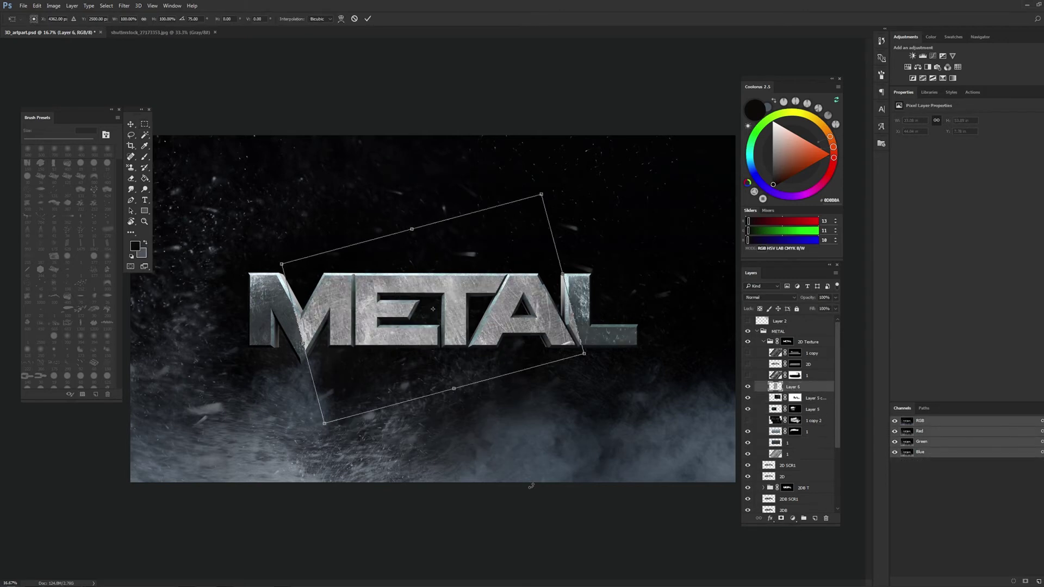
key("Return")
left_click(54, 6)
mouse_move(66, 26)
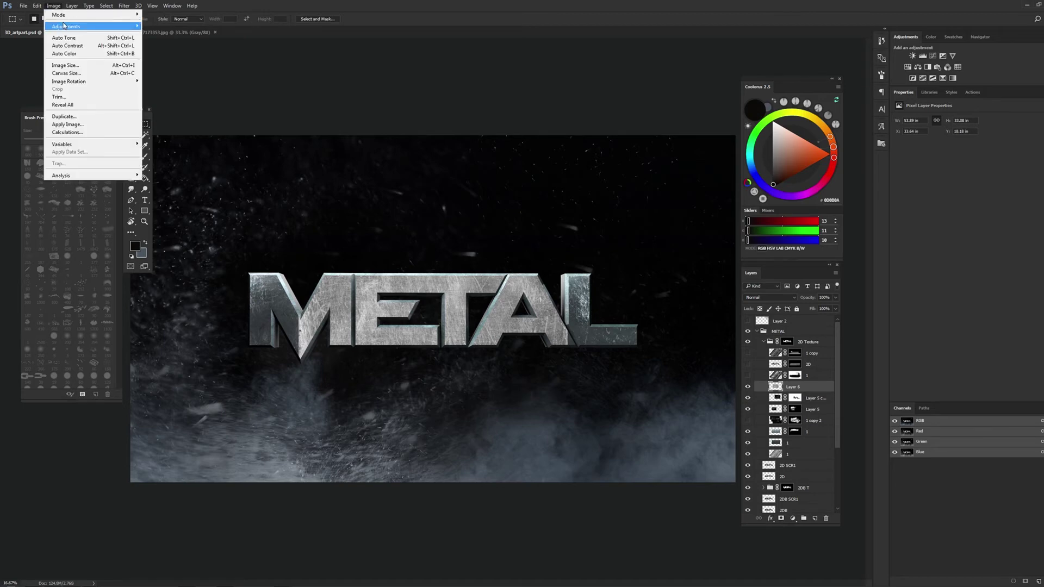
left_click(157, 35)
left_click_drag(482, 175, 516, 174)
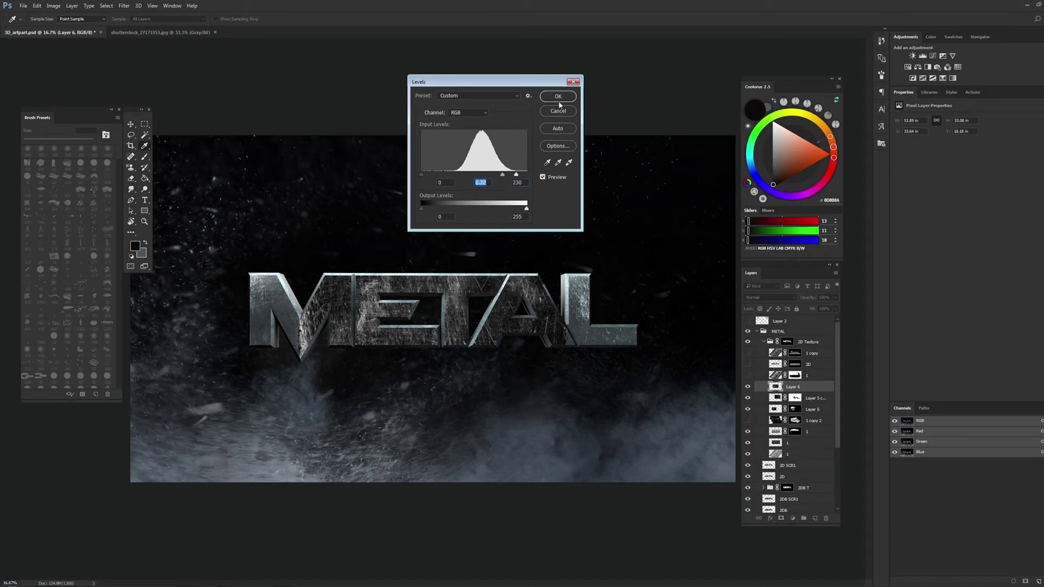
key("Return")
Set the texture to Screen and remove the trial colour overlay
left_click(770, 297)
left_click(761, 351)
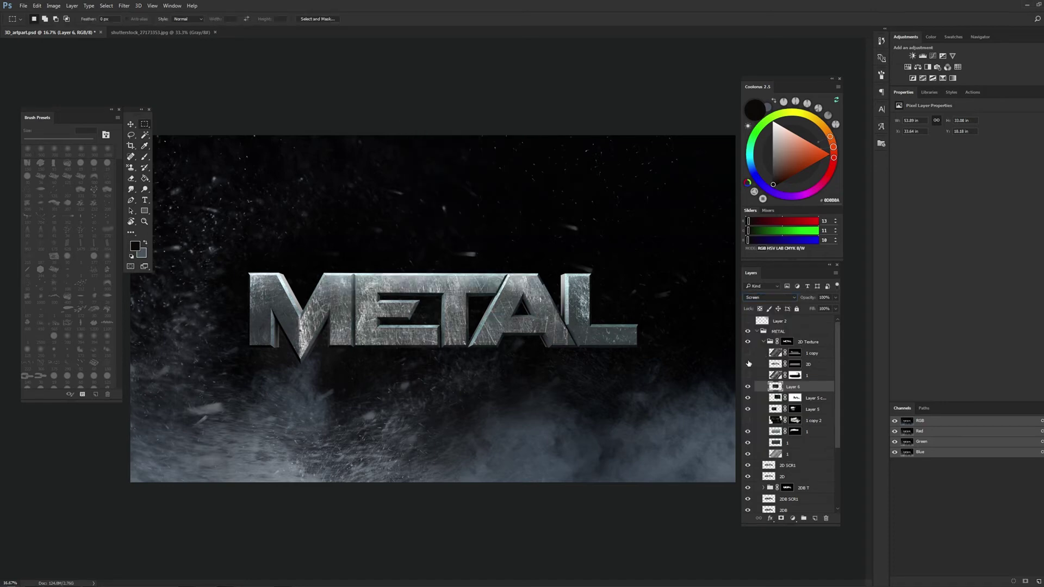
key("F2")
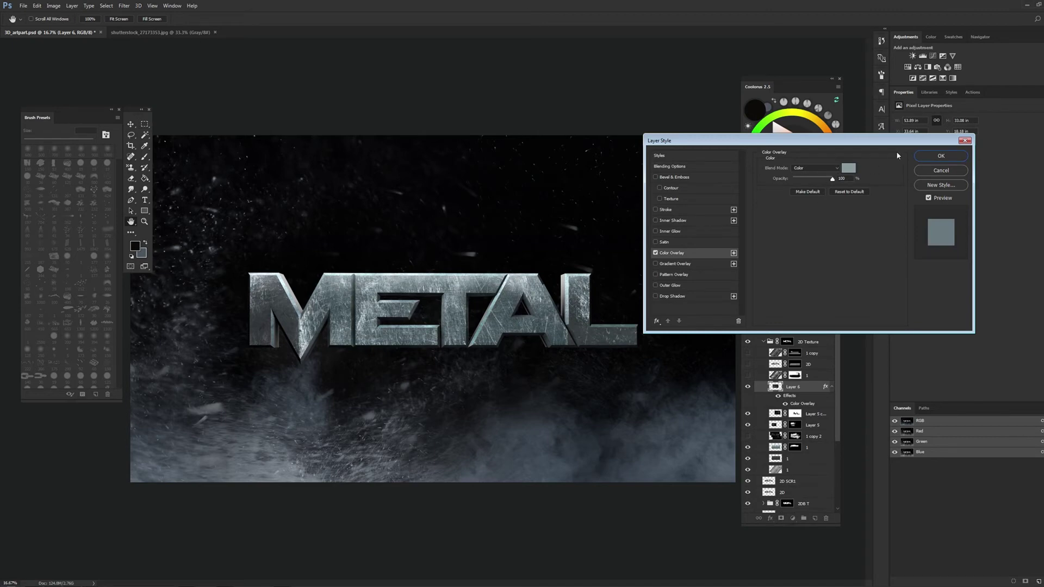
left_click(940, 155)
right_click(794, 386)
left_click(837, 331)
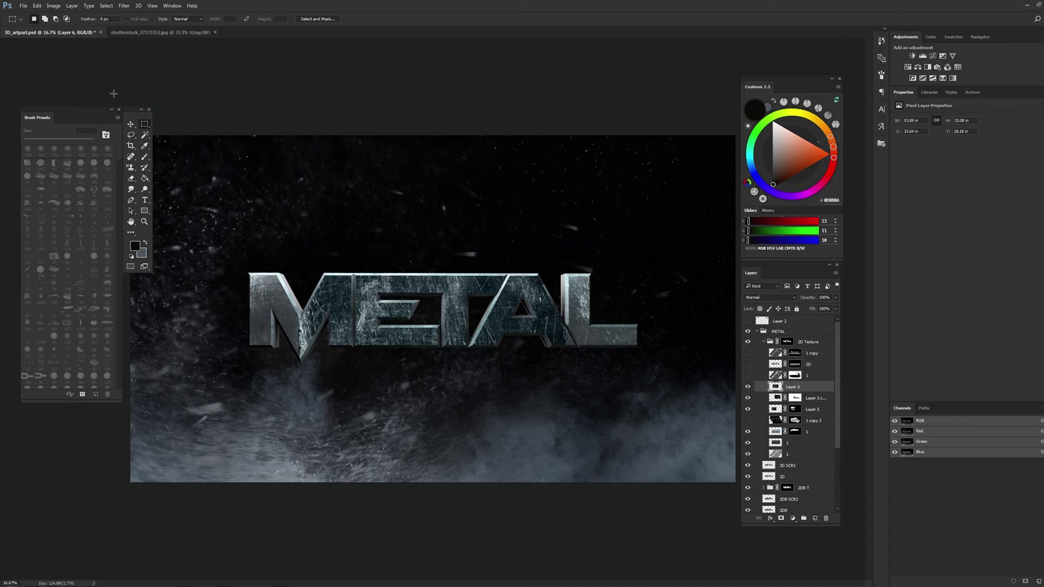
Lower the texture's saturation to -34 and keep it in Screen blending
left_click(53, 6)
left_click(183, 78)
left_click_drag(707, 242, 694, 242)
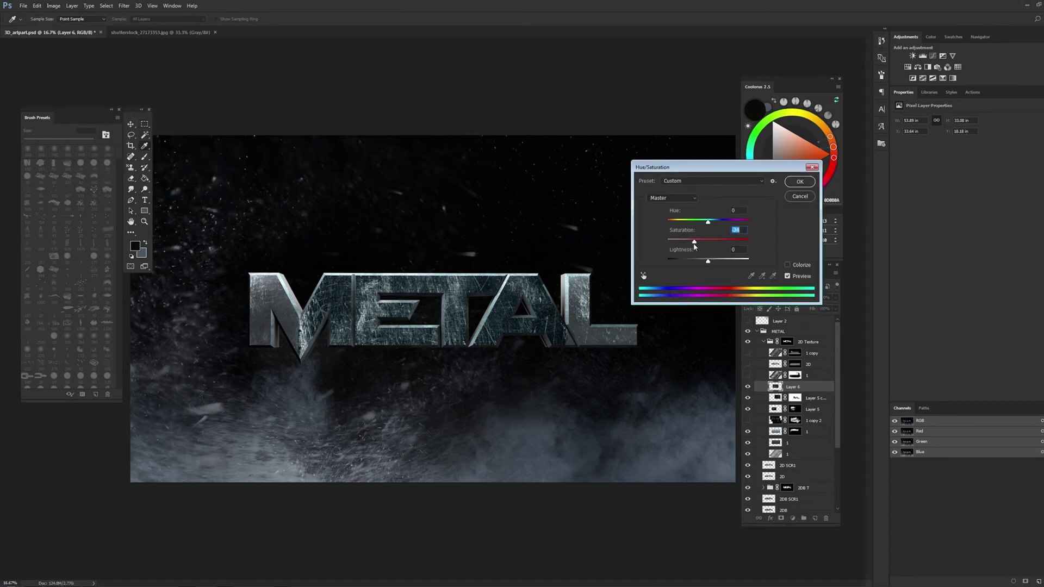
left_click(799, 181)
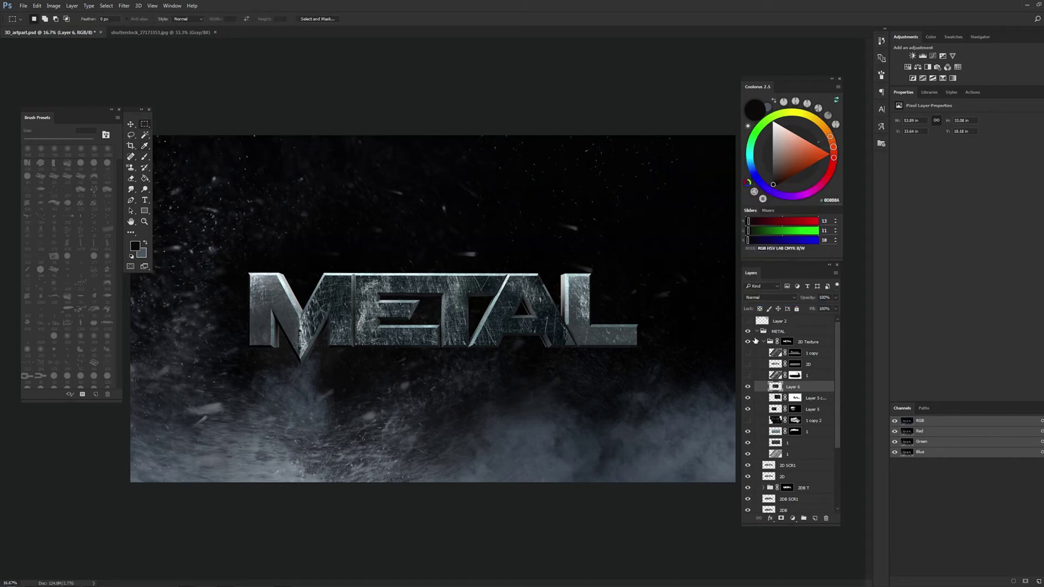
left_click(769, 297)
left_click(761, 352)
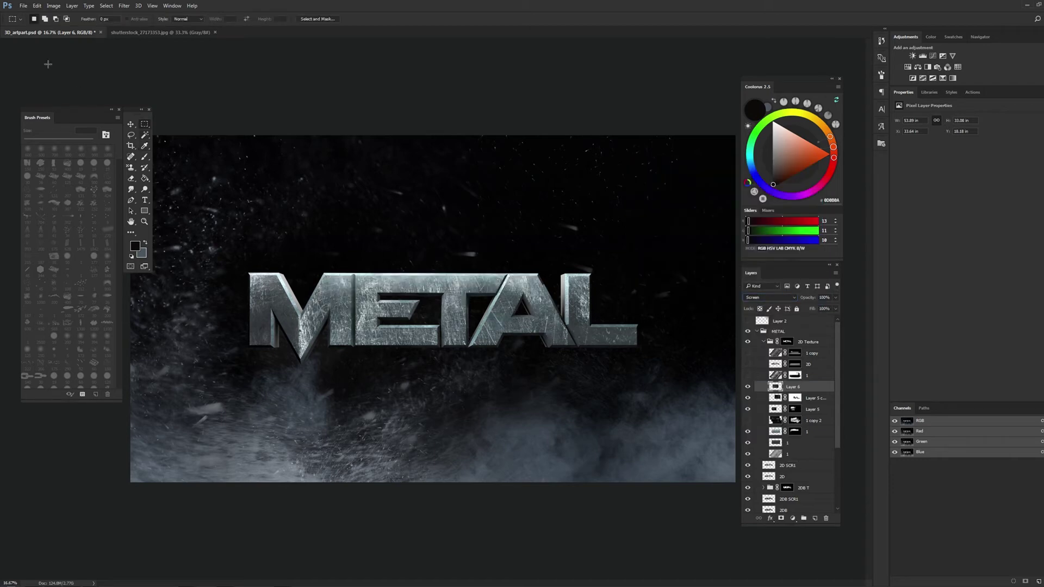
Add contrast with Levels and shift the scratch texture left and up
left_click(54, 6)
left_click(157, 45)
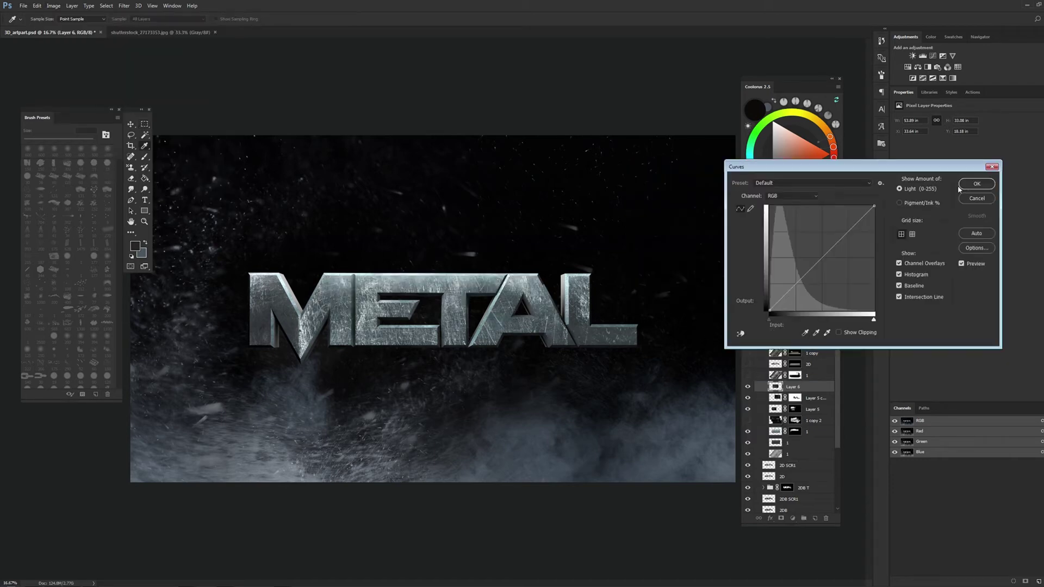
left_click(960, 185)
left_click(53, 5)
left_click(158, 37)
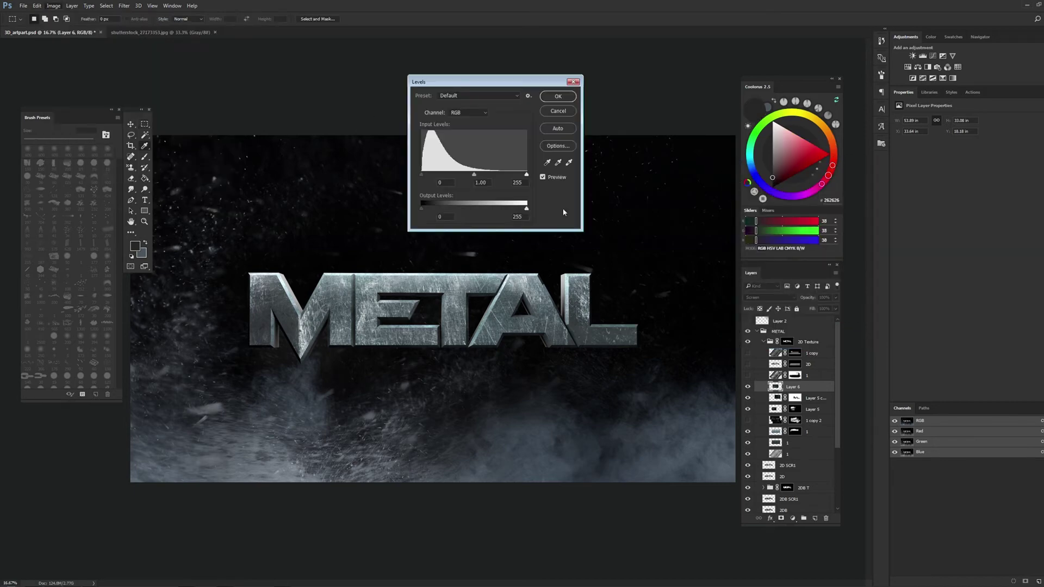
left_click_drag(473, 174, 505, 175)
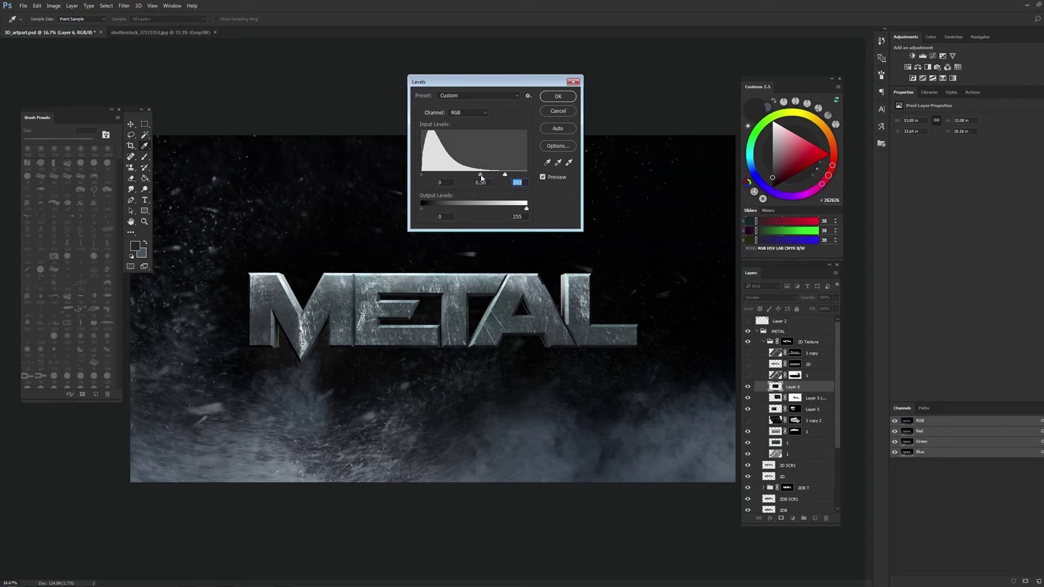
left_click_drag(504, 174, 497, 174)
left_click(558, 96)
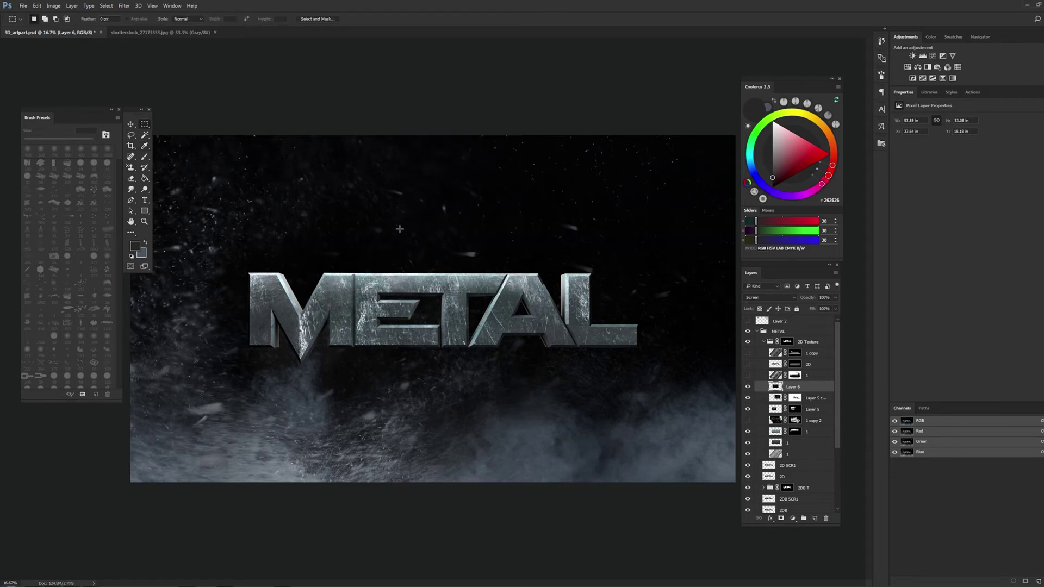
left_click(131, 125)
mouse_move(521, 321)
left_mouse_down()
mouse_move(368, 279)
mouse_move(503, 294)
mouse_move(488, 298)
left_mouse_up()
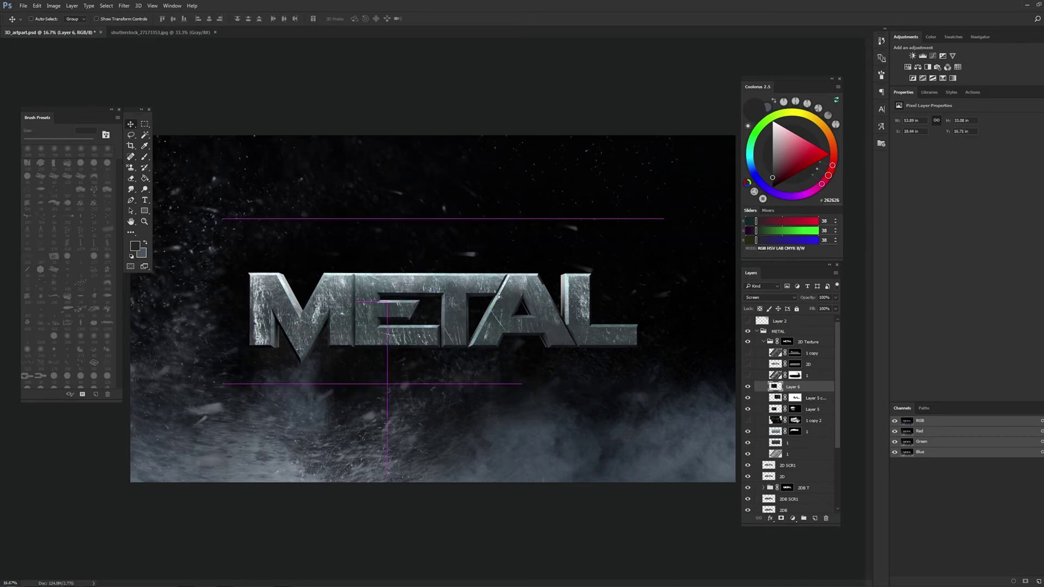
Nudge the texture right and add a Reveal All mask with a 900 px black brush
left_click_drag(488, 299, 534, 298)
key("e")
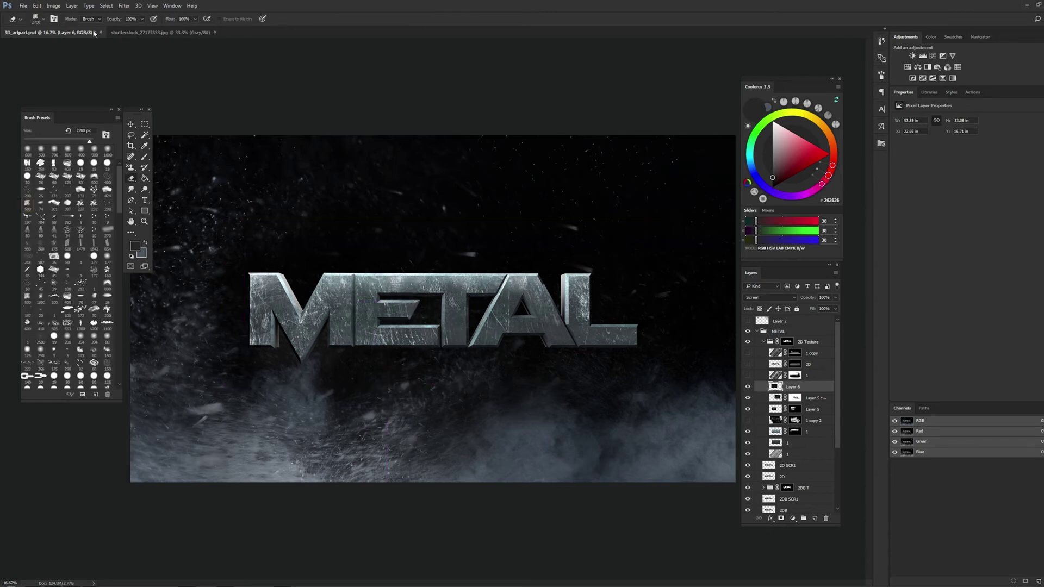
left_click(72, 5)
left_click(179, 131)
key("b")
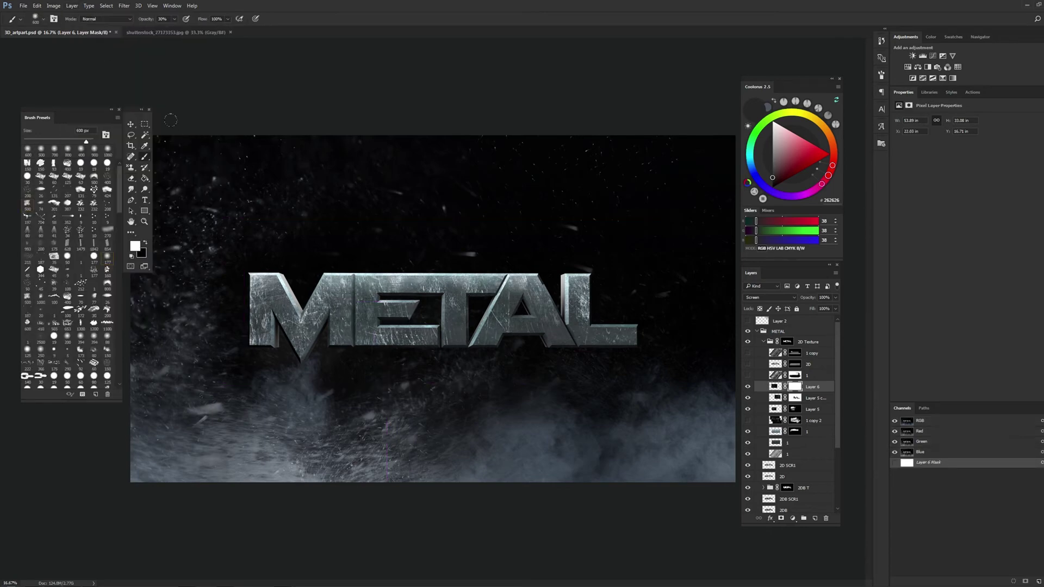
key("bracketright")
key("bracketright")
key("bracketright")
key("x")
Paint out texture near the M with a large black brush, then duplicate Layer 6
left_click_drag(258, 340, 264, 321)
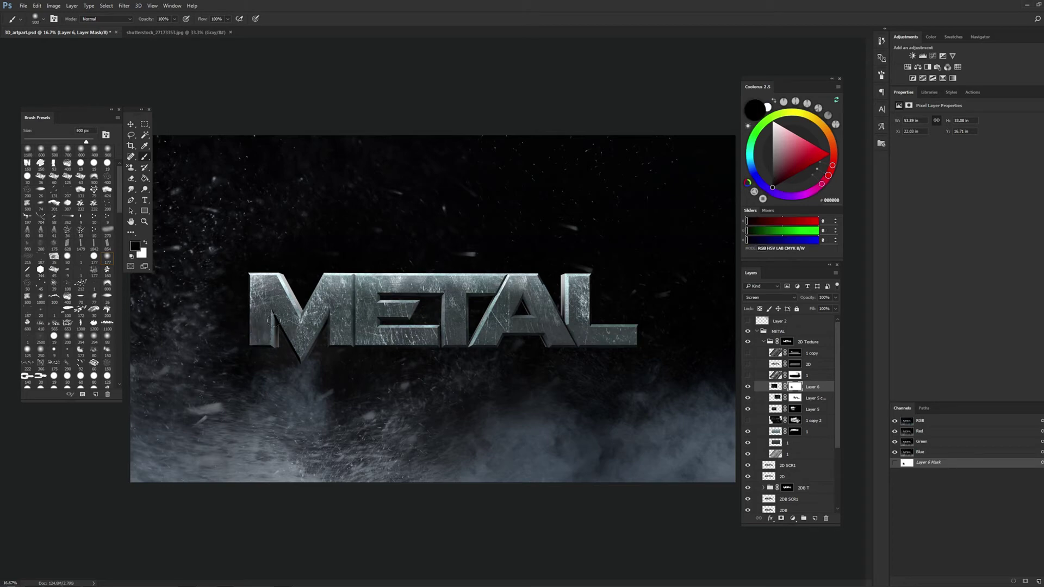
key("bracketright")
key("z")
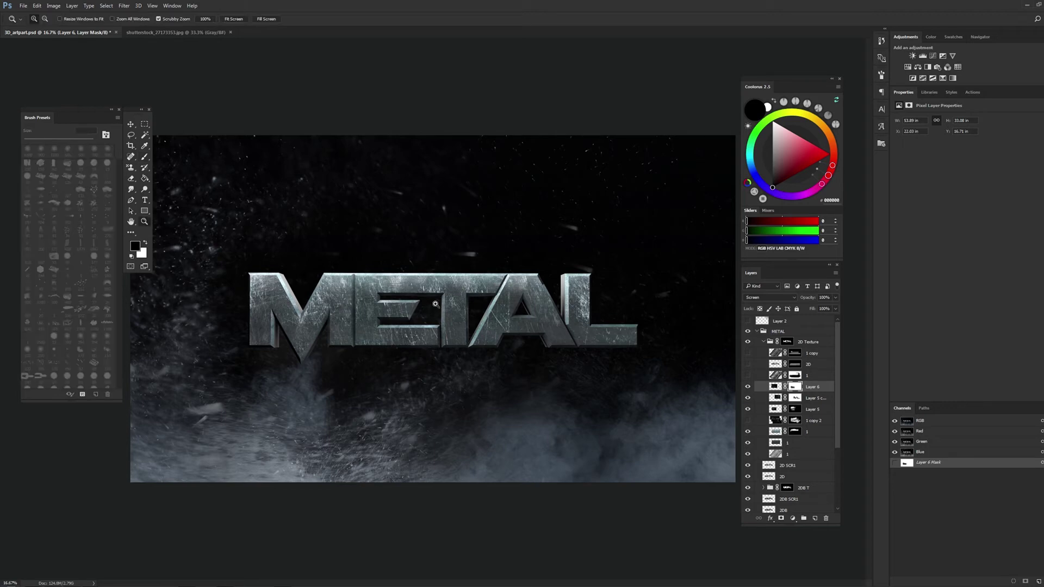
key("b")
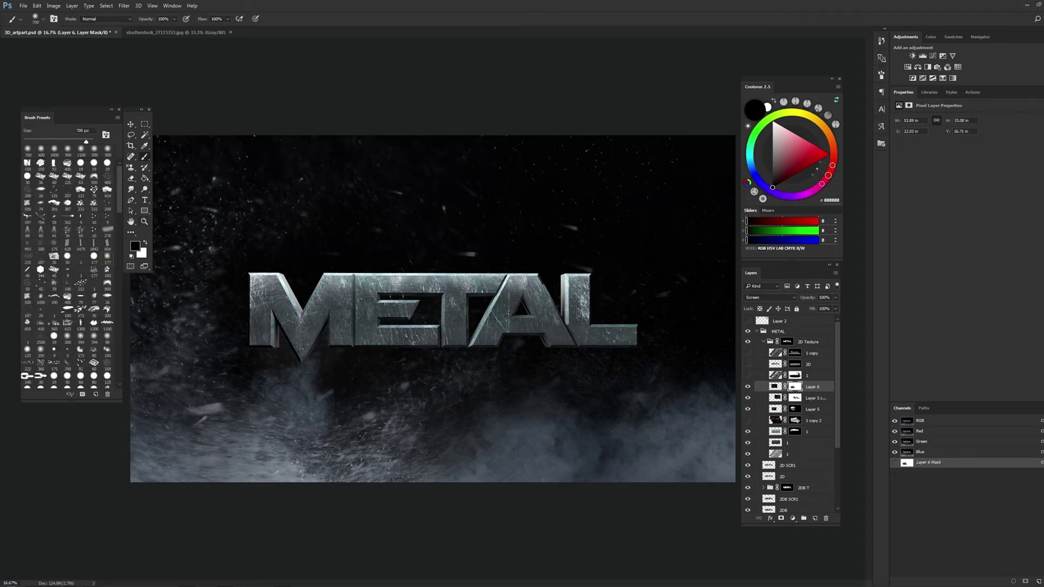
key("bracketright")
key("bracketright")
key("bracketright")
key("ctrl+j")
Shift the duplicated scratch texture about 108 px right across the METAL letters
key("v")
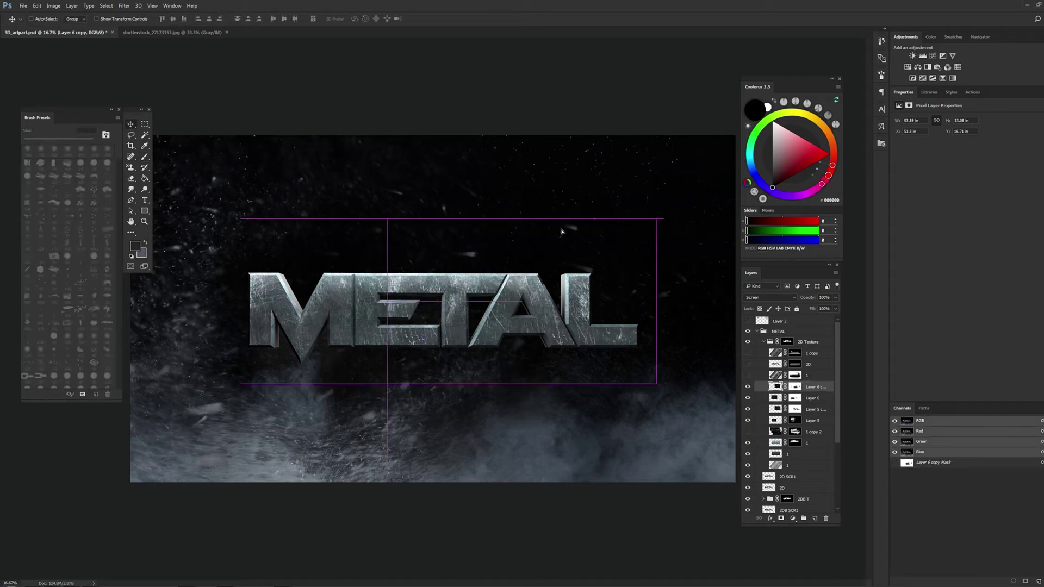
key("ctrl+t")
mouse_move(572, 136)
left_mouse_down()
mouse_move(664, 416)
mouse_move(613, 149)
mouse_move(571, 135)
left_mouse_up()
key("Return")
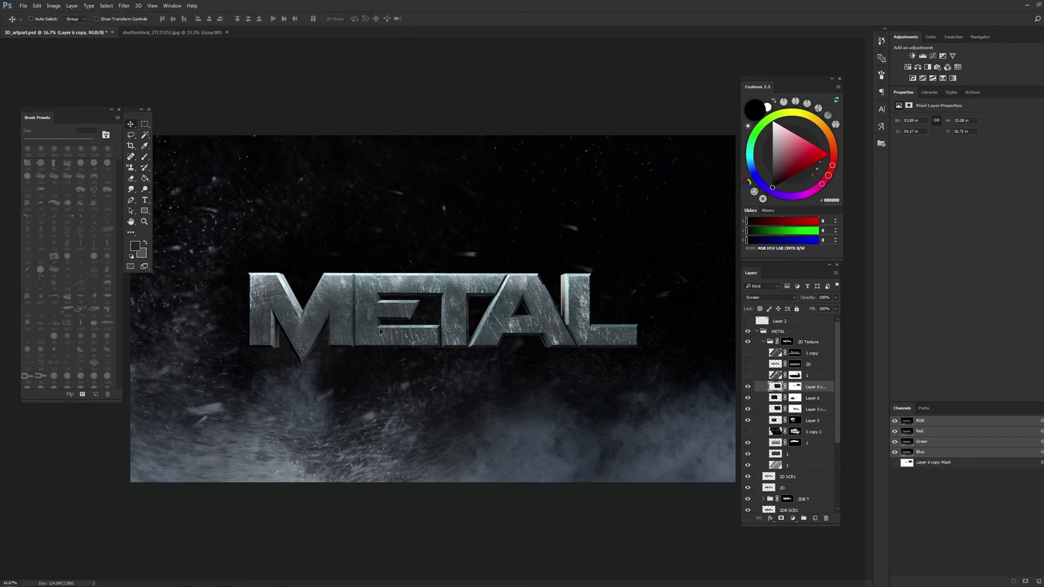
mouse_move(560, 310)
left_mouse_down()
mouse_move(572, 344)
mouse_move(619, 308)
left_mouse_up()
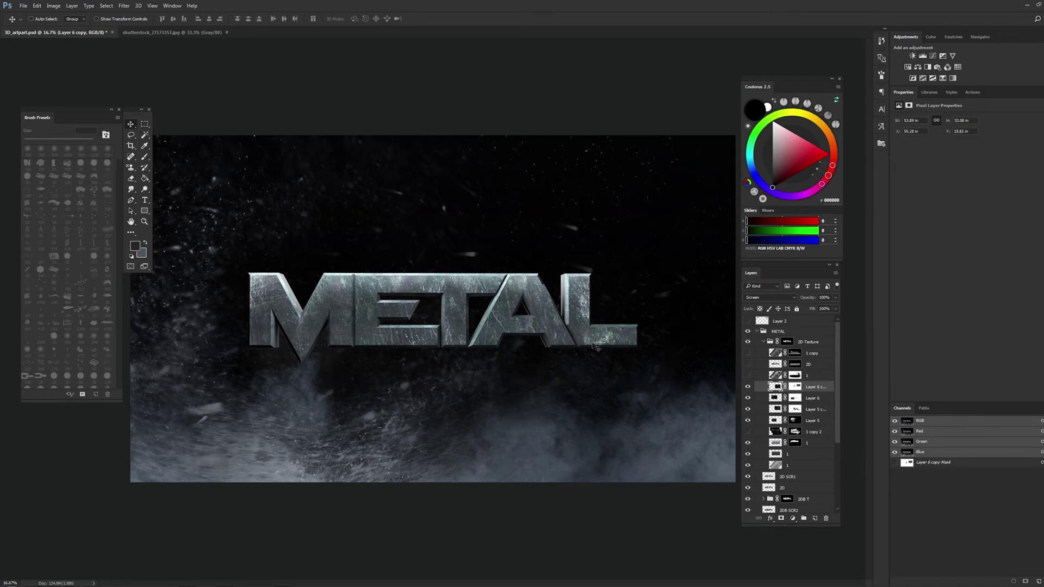
Nudge the scratch copy into its final spot over METAL, then select Layer 4 in BG
key("r")
left_click_drag(619, 307, 544, 245)
key("Escape")
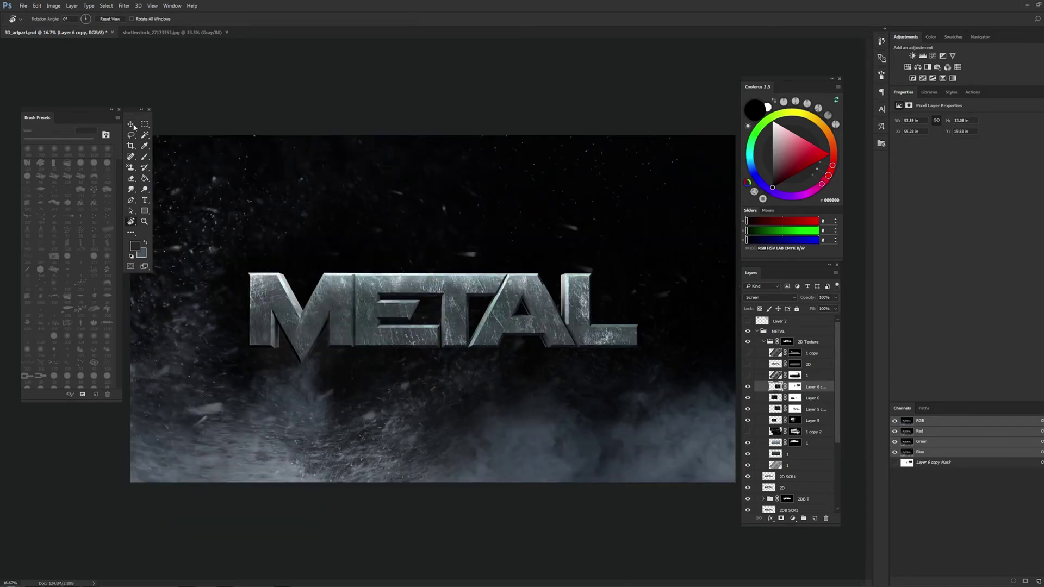
left_click(129, 125)
left_click_drag(504, 206, 538, 250)
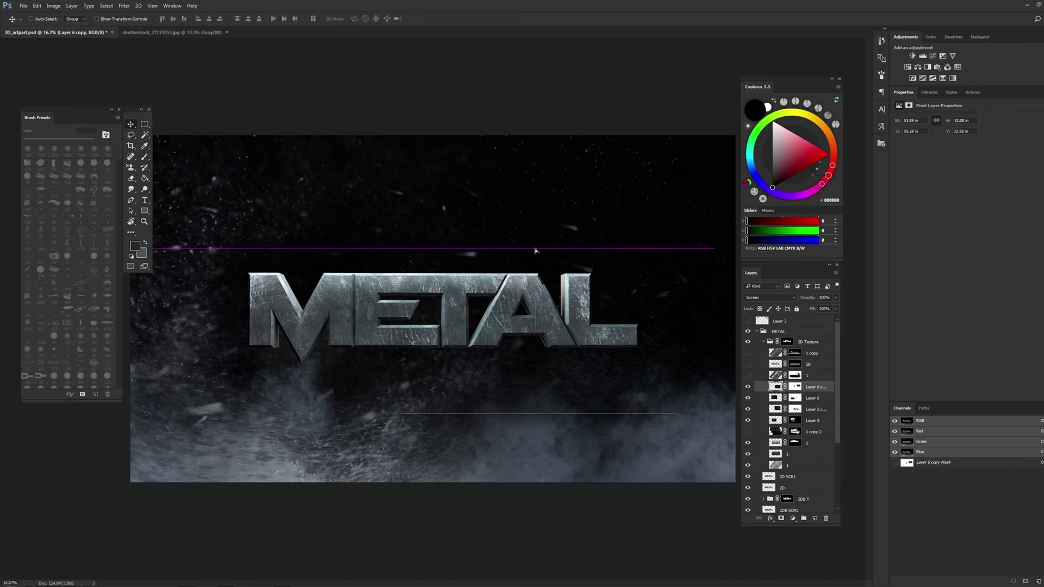
key("r")
left_click(590, 247)
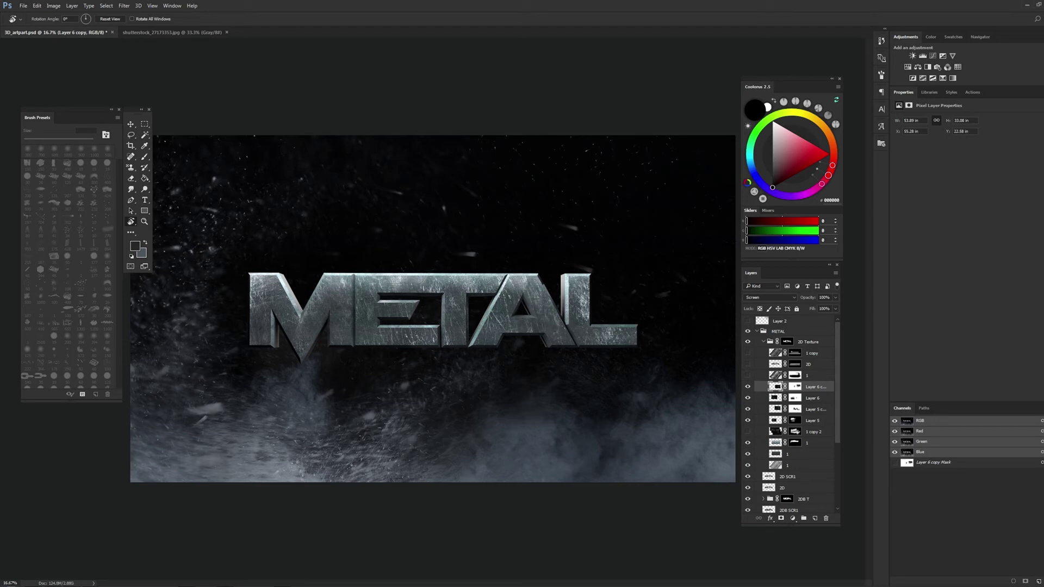
left_click(285, 185, "ctrl")
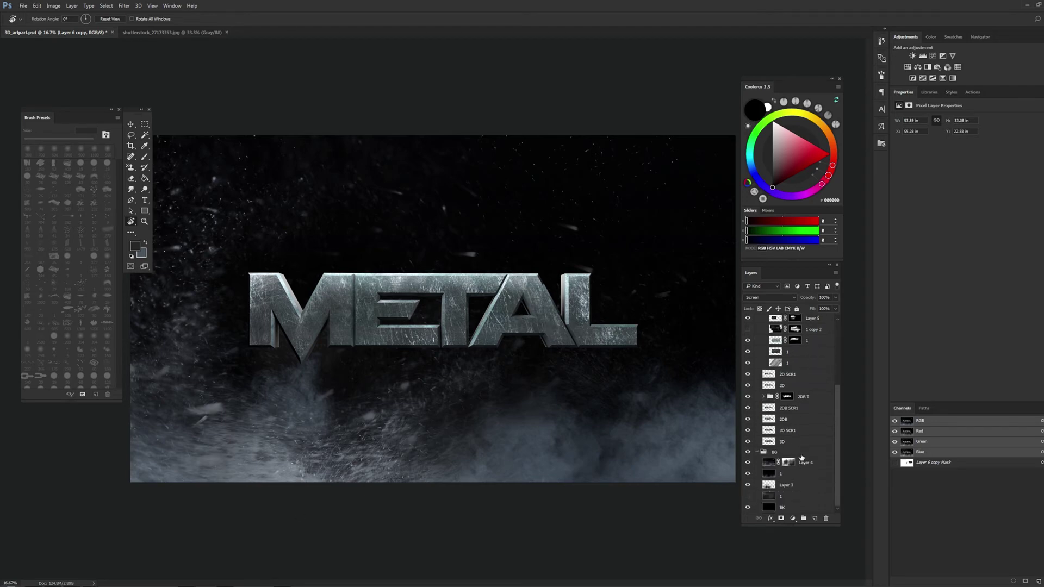
Move Layer 4 down about 229 px and zoom out to the whole image
key("ctrl+t")
mouse_move(429, 173)
left_mouse_down()
mouse_move(429, 297)
mouse_move(463, 274)
left_mouse_up()
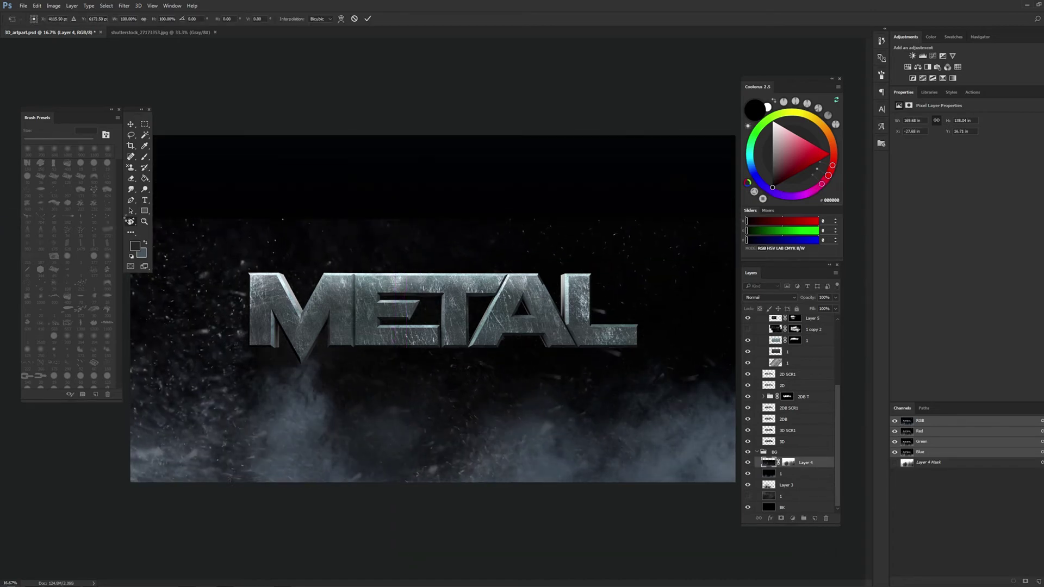
key("Return")
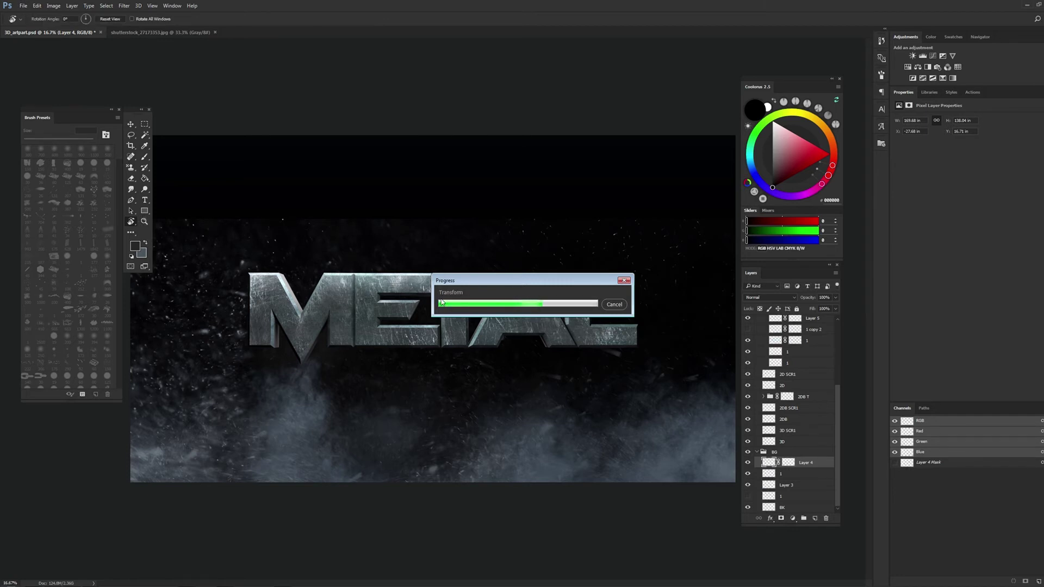
key("z")
left_click(415, 318, "alt")
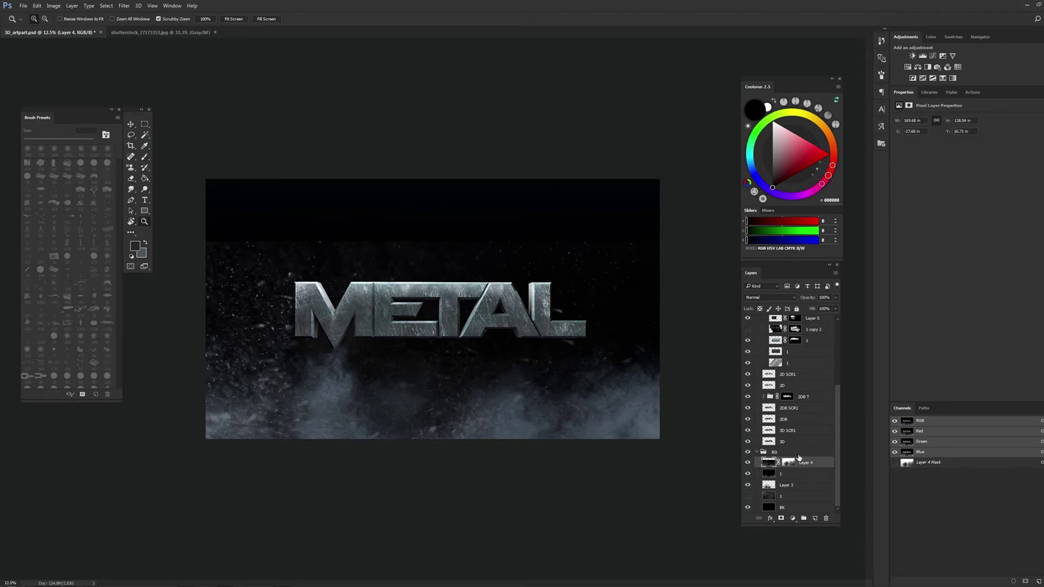
Ready a large soft 1900 px brush at 40% opacity on Layer 4's mask
left_click(789, 462)
key("b")
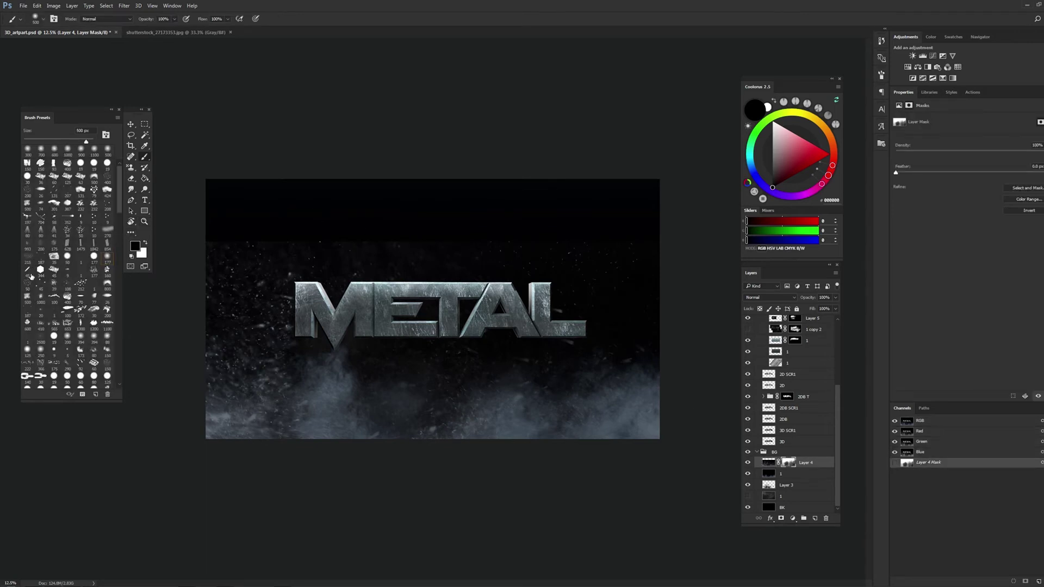
left_click(27, 203)
key("bracketright")
key("4")
left_click(144, 222)
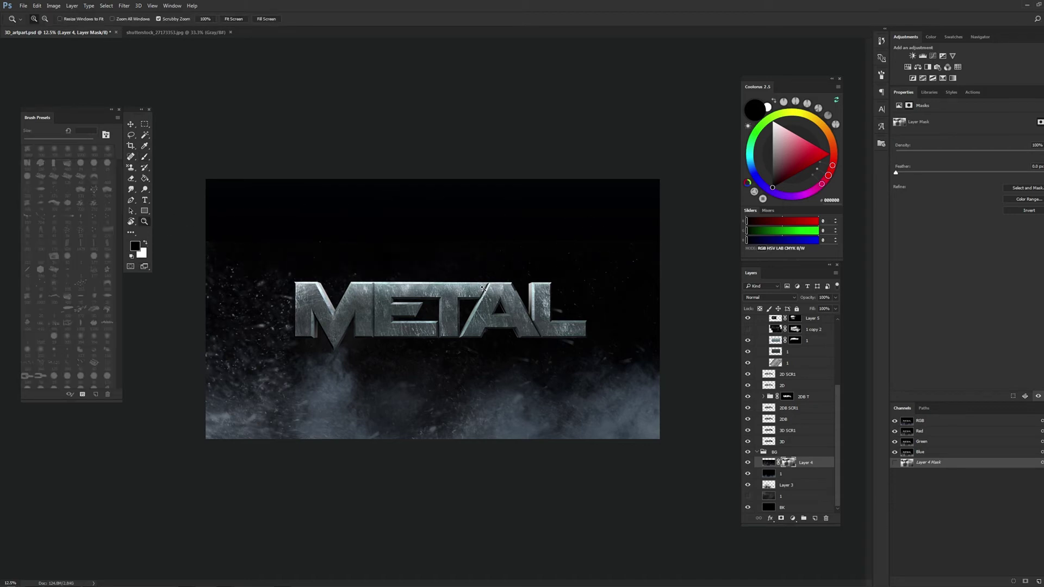
left_click(400, 272)
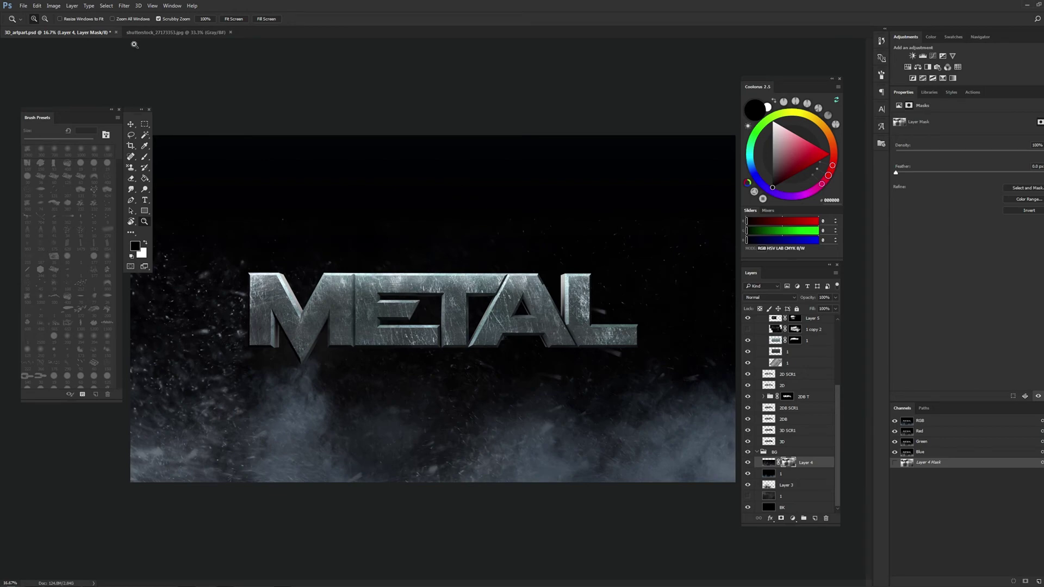
left_click(24, 6)
left_click(355, 113)
left_click(97, 33)
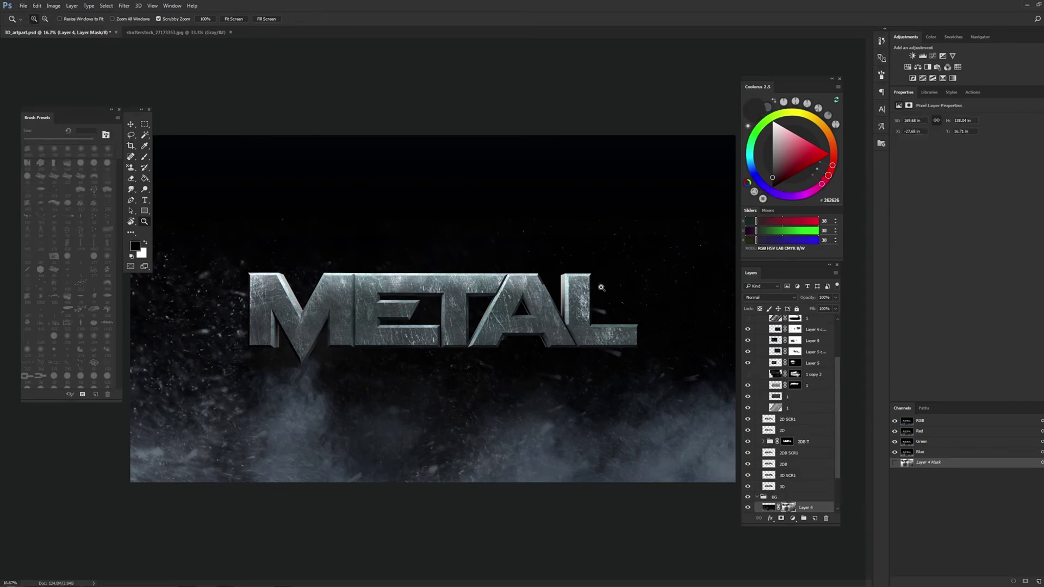
Paste the smoke explosion image as Layer 7 and blend it with Screen
key("ctrl+v")
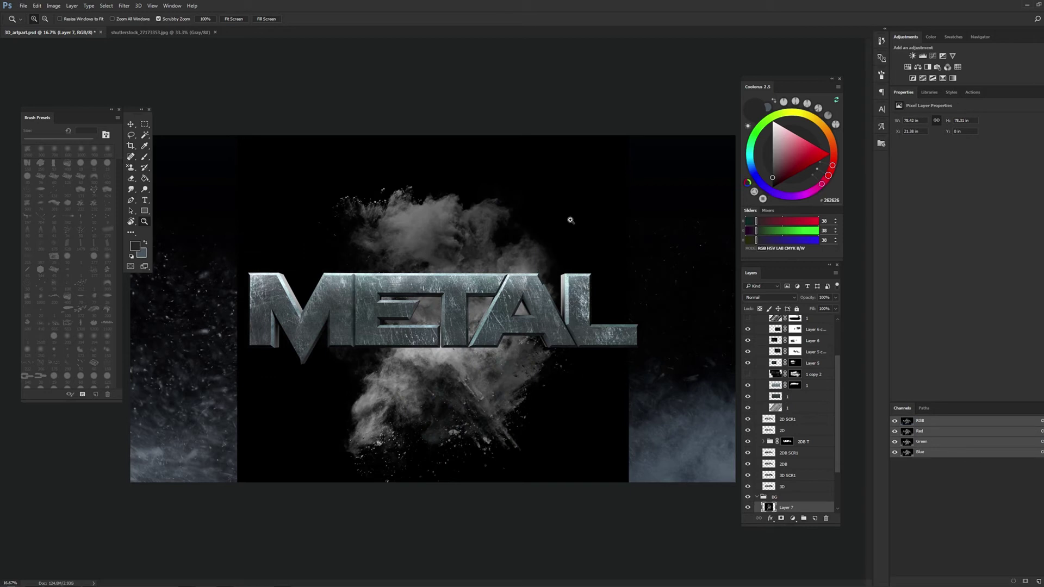
left_click(761, 298)
left_click(767, 370)
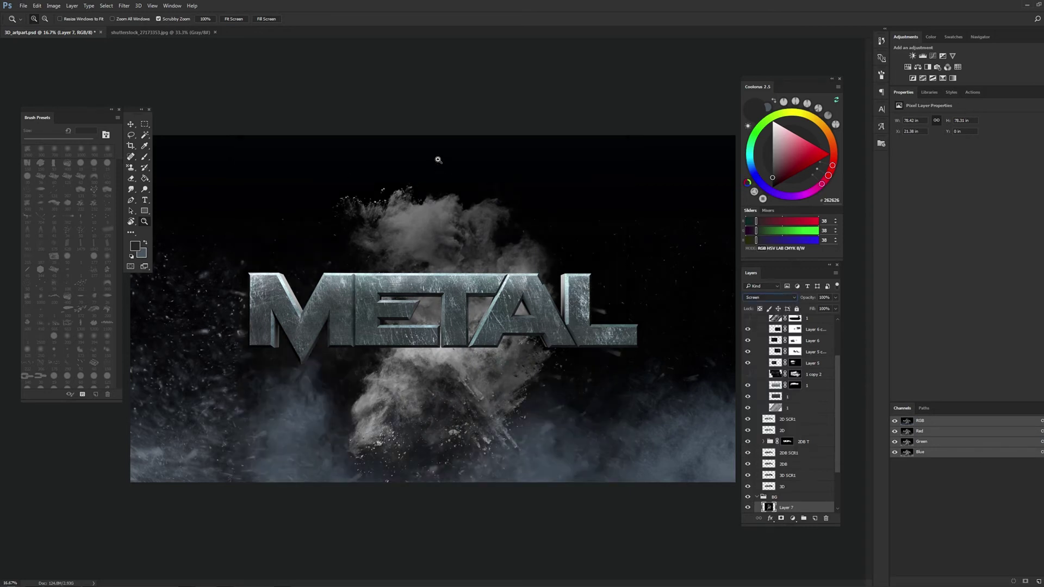
left_click(146, 125)
left_click(144, 221)
right_click(484, 257)
left_click(508, 300)
right_click(509, 310)
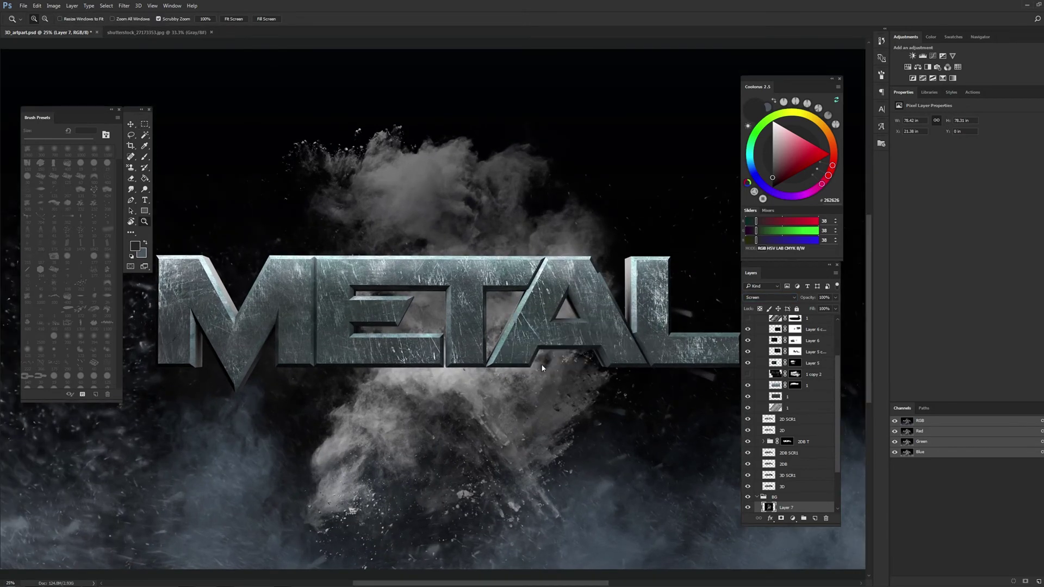
left_click(535, 365)
Scale the smoke to about 134%, rotate it ~24° clockwise, and place it behind METAL
key("ctrl+t")
left_click_drag(587, 247, 576, 218)
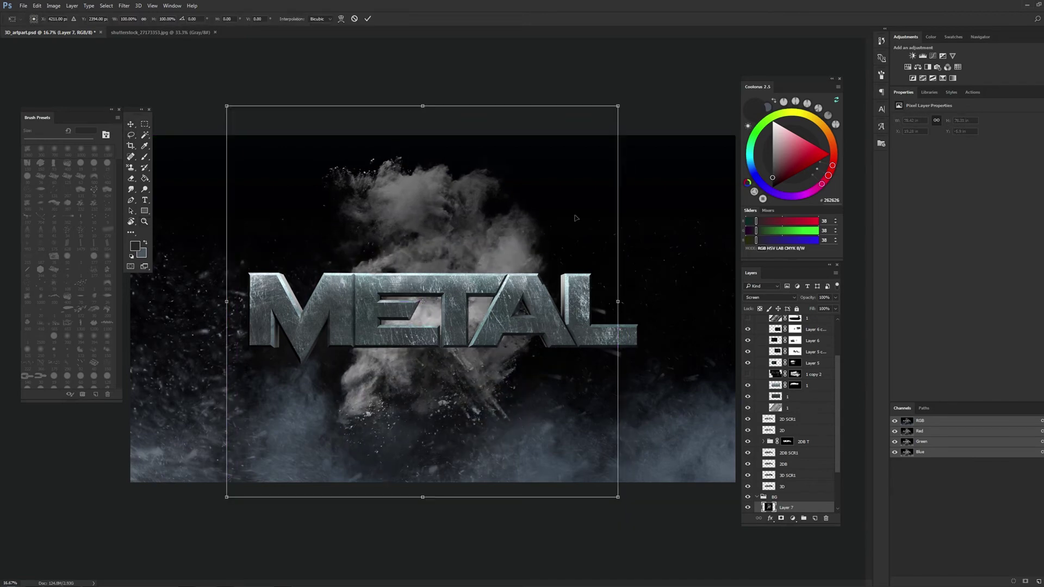
left_click_drag(621, 105, 704, 67)
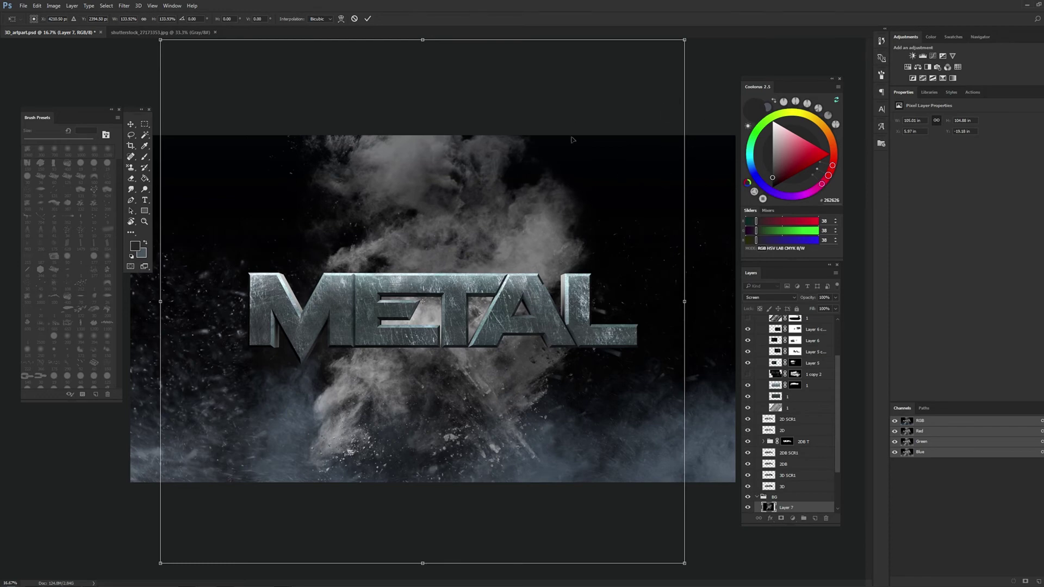
left_click_drag(571, 140, 612, 176)
left_click_drag(684, 91, 761, 229)
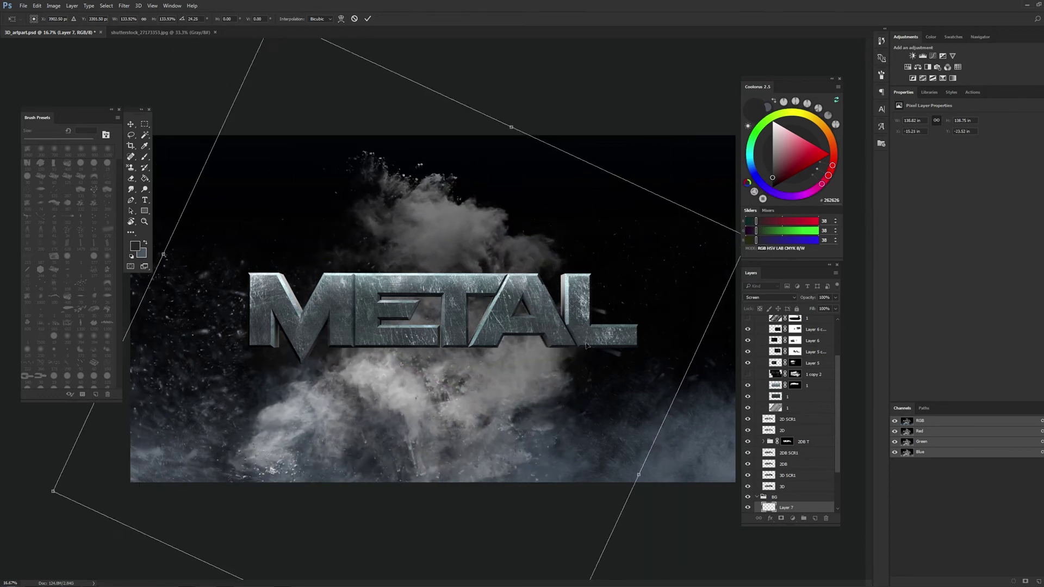
left_click_drag(417, 439, 449, 391)
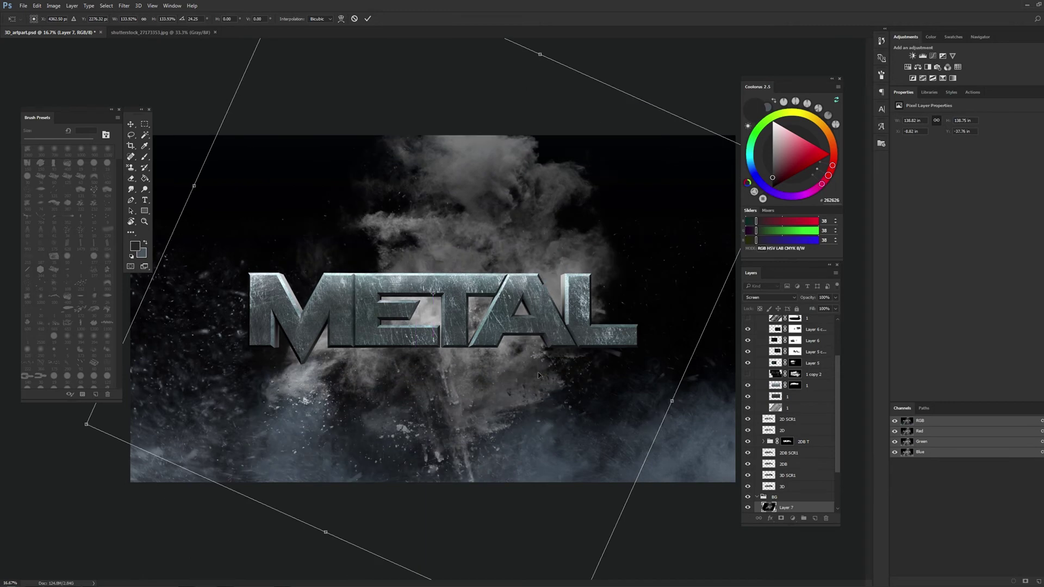
left_click_drag(489, 253, 446, 305)
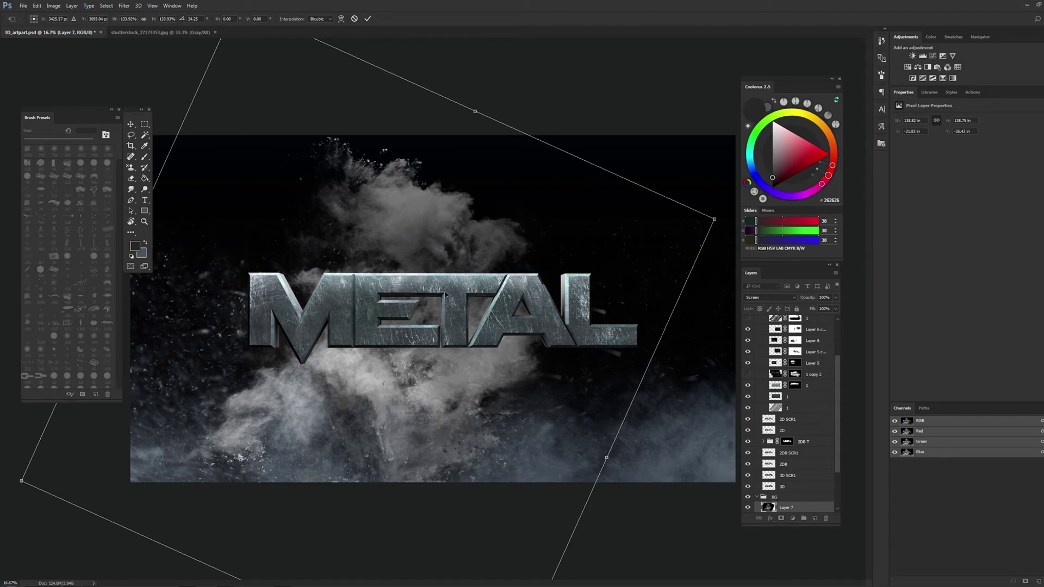
key("Return")
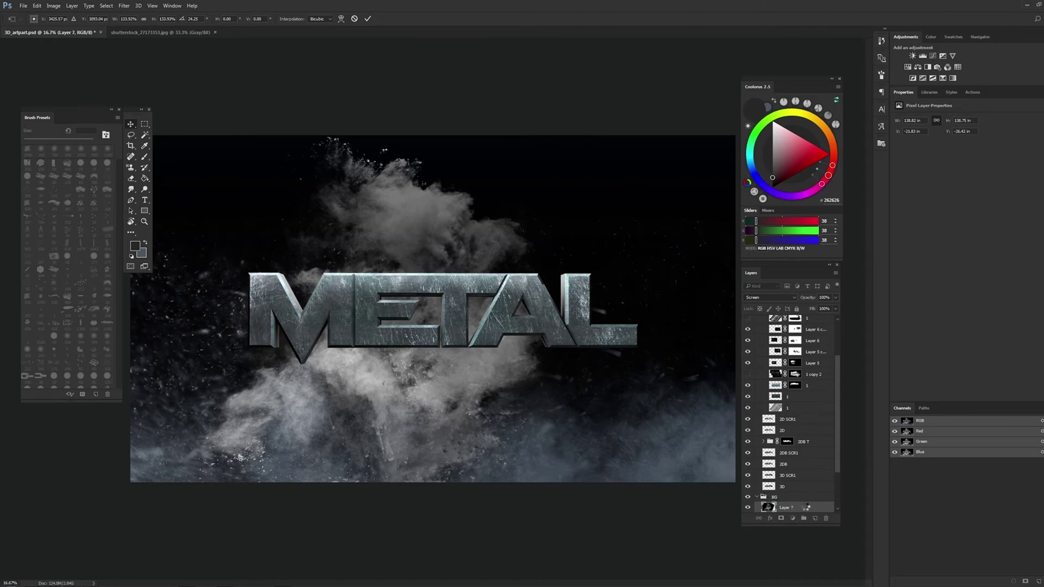
Try Multiply on the smoke copy, then reset its blending to Normal
left_click(778, 297)
left_click(767, 329)
scroll(794, 504, "down", 1)
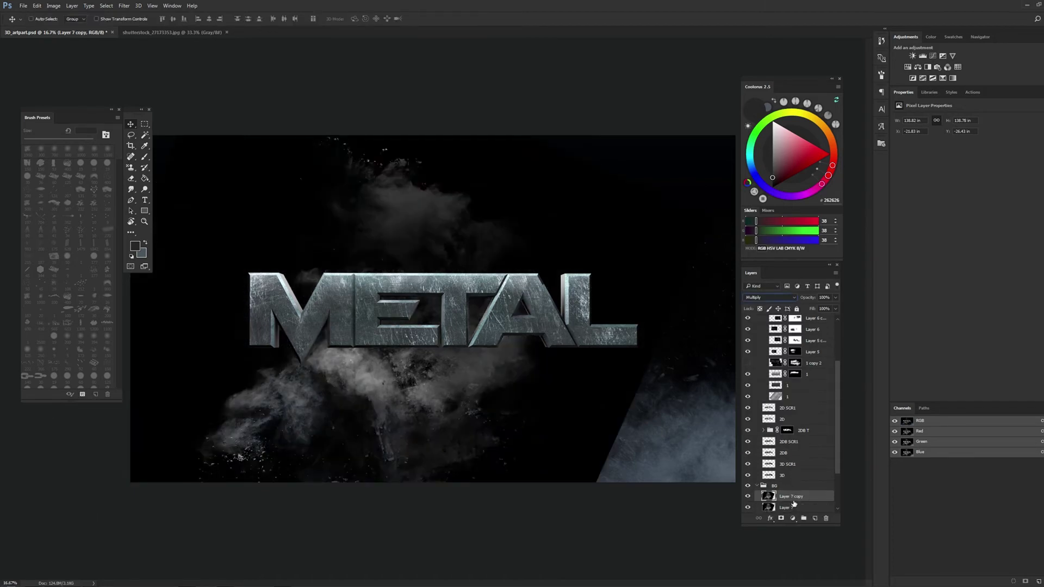
key("shift+alt+n")
Add a Color Overlay effect to the smoke copy, initially with a dark grey colour
double_click(812, 498)
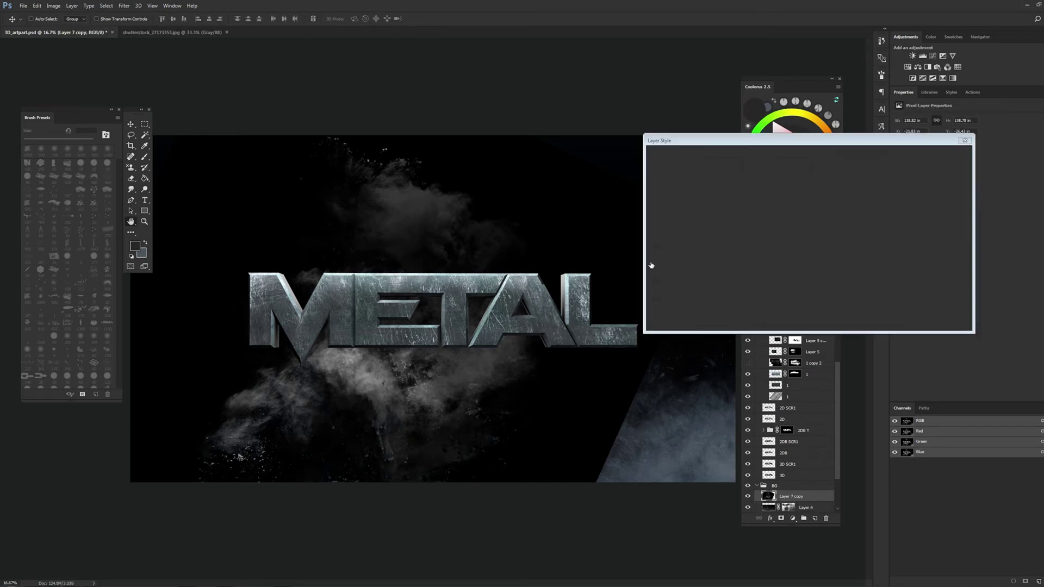
left_click(671, 253)
left_click(847, 168)
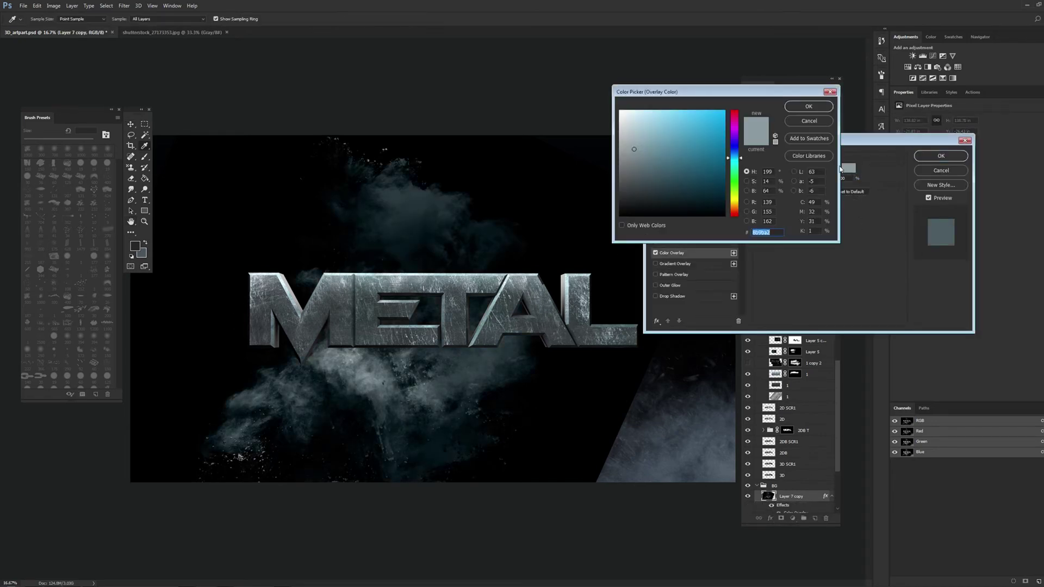
left_click_drag(679, 165, 627, 179)
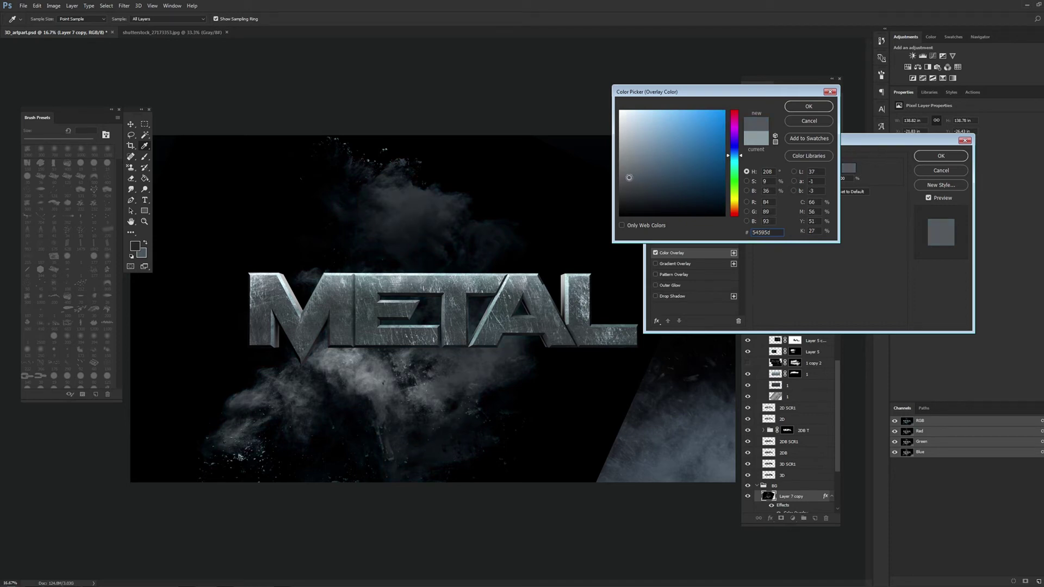
left_click(800, 107)
Set the overlay to Multiply with pale blue c0e2ff and apply it
left_click(814, 168)
left_click(805, 191)
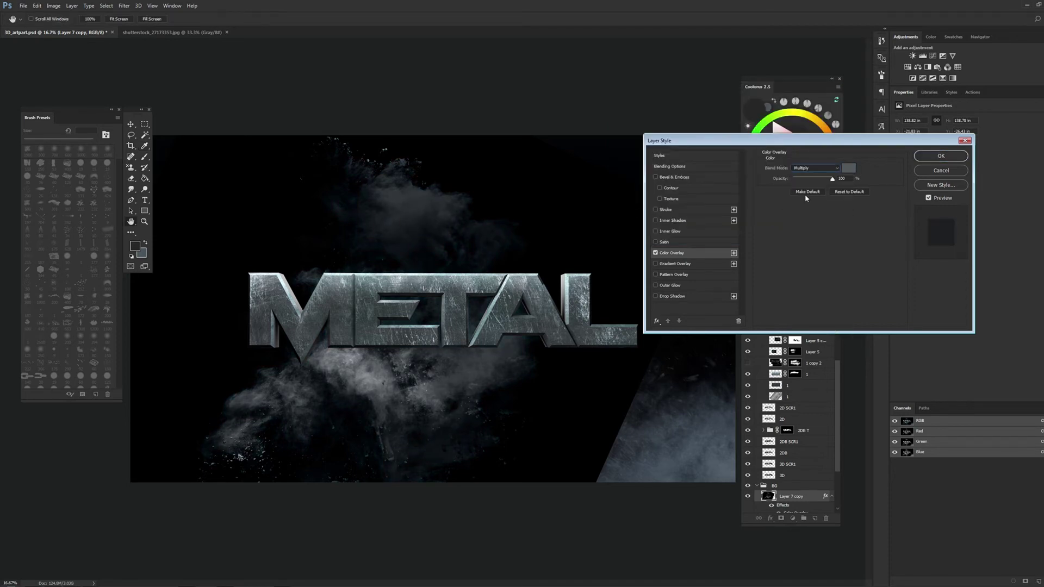
left_click(848, 168)
left_click(640, 110)
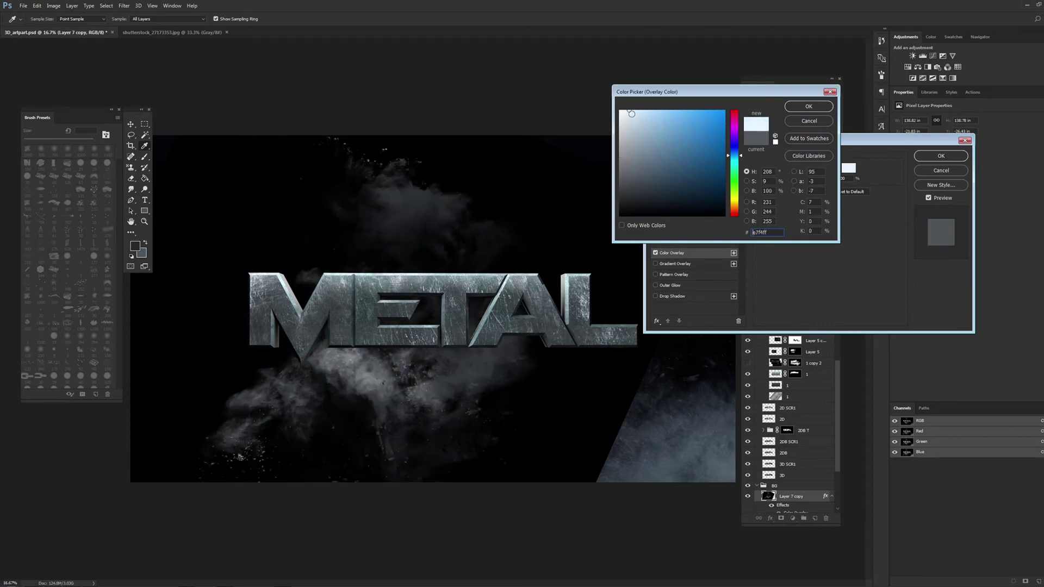
left_click_drag(641, 100, 645, 100)
left_click(808, 106)
left_click(941, 156)
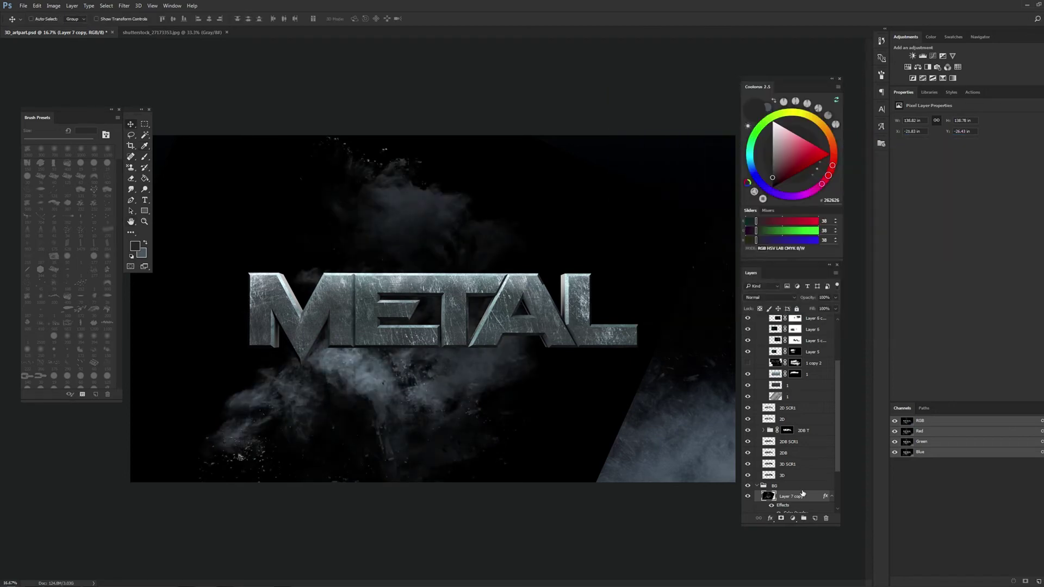
Set the tinted smoke layer's blend mode to Screen
right_click(803, 499)
left_click(766, 297)
left_click(751, 354)
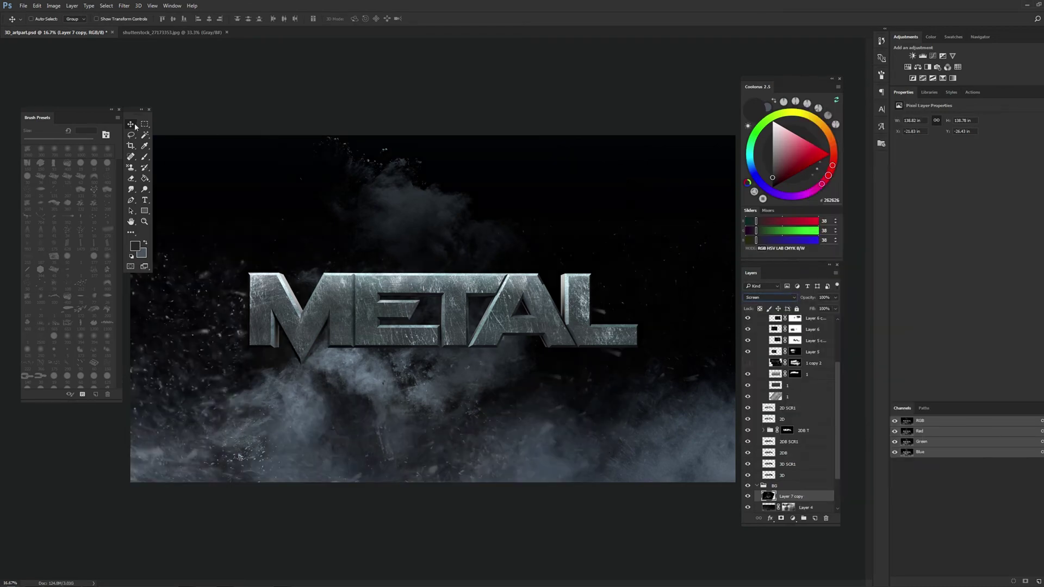
scroll(402, 262, "down", 3, "alt")
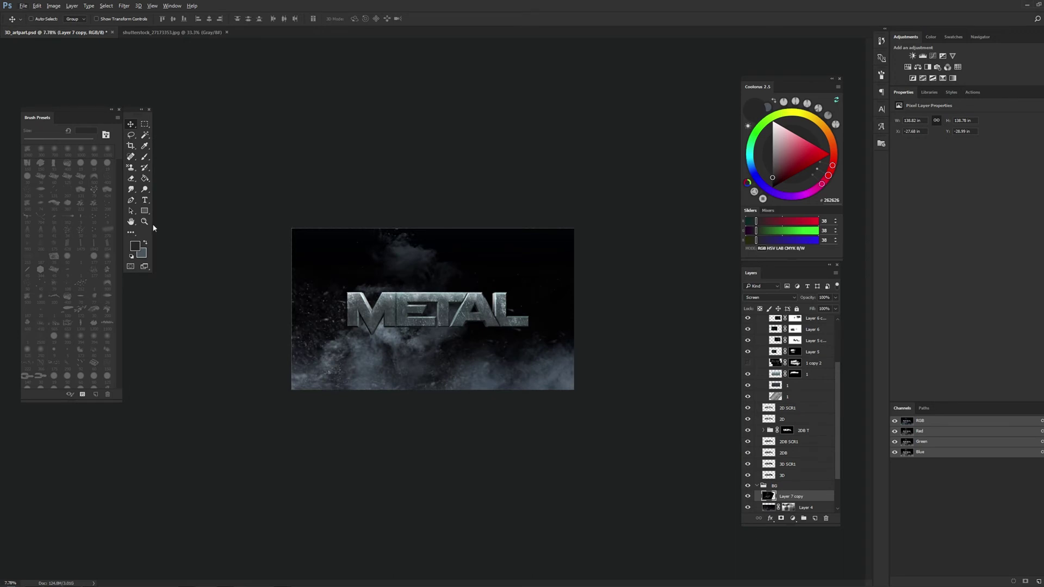
Enlarge the tinted smoke to about 137%, rotate it ~120°, and lower it slightly
key("ctrl+plus")
key("ctrl+plus")
key("ctrl+t")
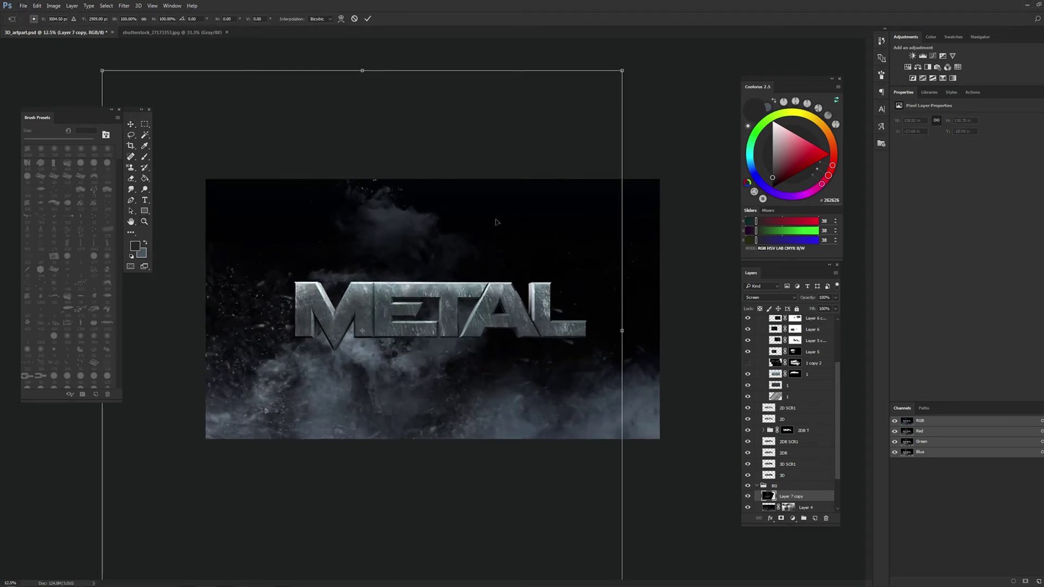
left_click_drag(626, 77, 723, 32)
left_click_drag(266, 377, 587, 363)
left_click_drag(519, 396, 557, 294)
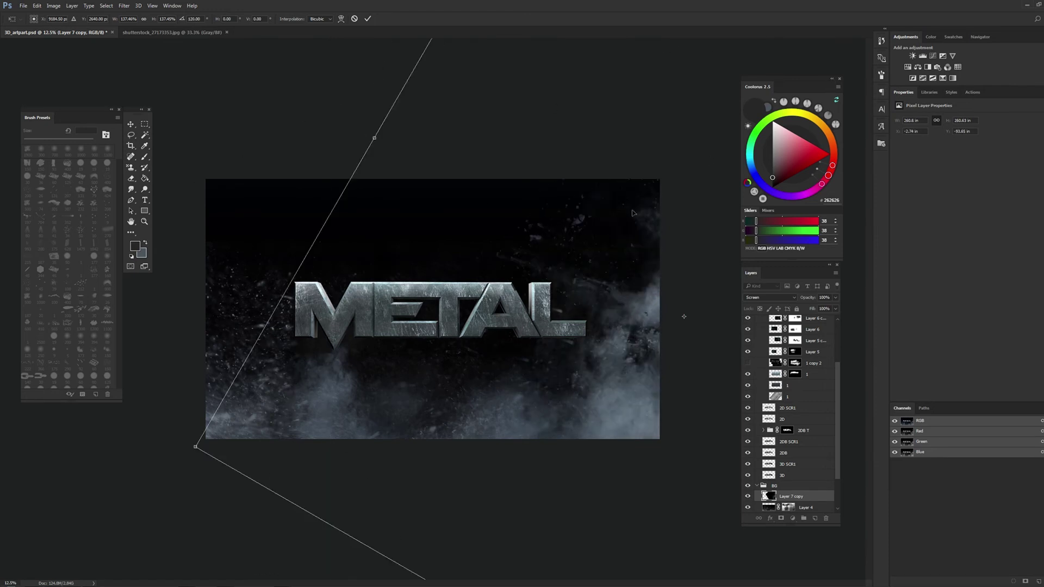
mouse_move(586, 264)
left_mouse_down()
mouse_move(698, 303)
mouse_move(692, 263)
mouse_move(621, 305)
mouse_move(553, 290)
left_mouse_up()
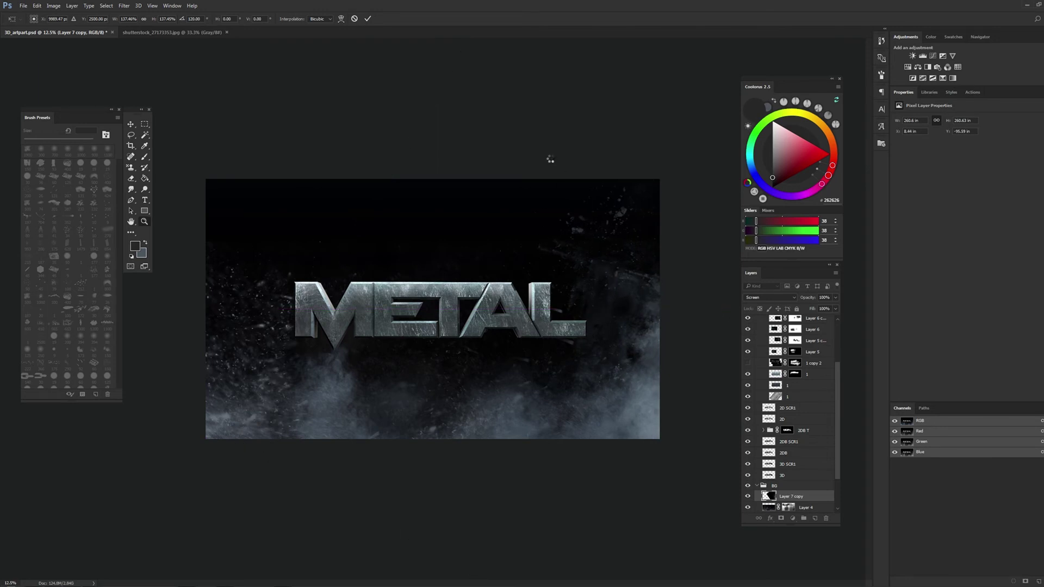
key("Return")
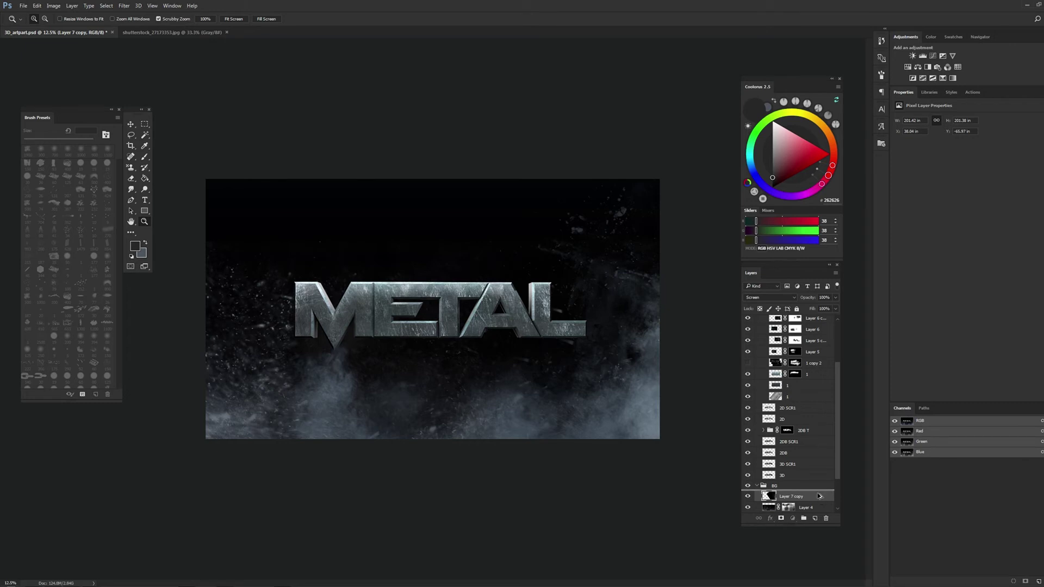
Duplicate the tinted smoke and move the copy to the image's left side
key("ctrl+j")
left_click(131, 125)
mouse_move(571, 288)
left_mouse_down()
mouse_move(341, 283)
mouse_move(349, 314)
left_mouse_up()
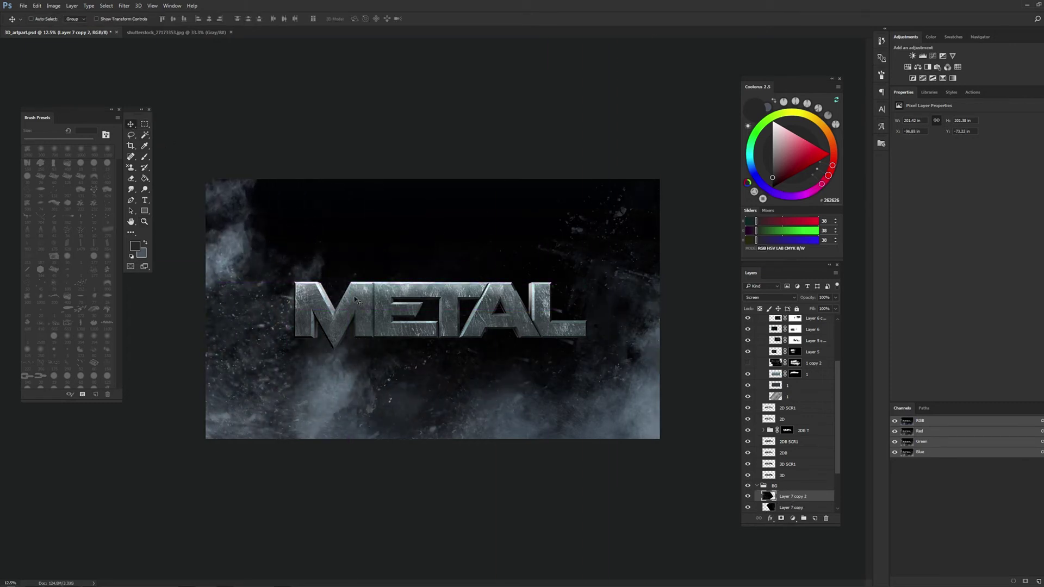
Rotate the smoke copy around the bottom-left corner, settling near -17 degrees
key("ctrl+t")
mouse_move(627, 143)
left_mouse_down()
mouse_move(640, 388)
mouse_move(543, 347)
mouse_move(221, 401)
left_mouse_up()
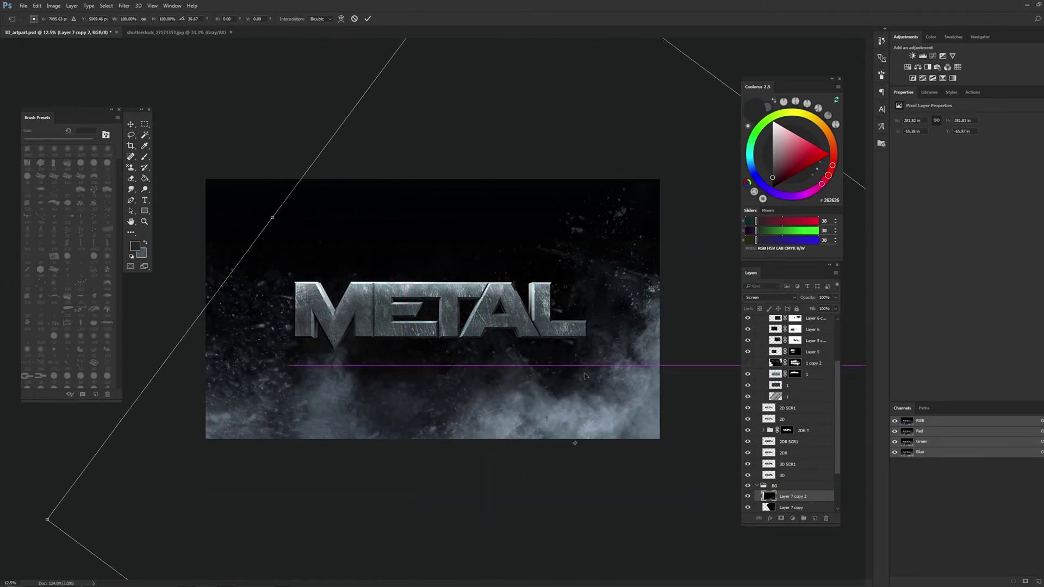
left_click_drag(270, 449, 224, 440)
left_click_drag(508, 97, 644, 503)
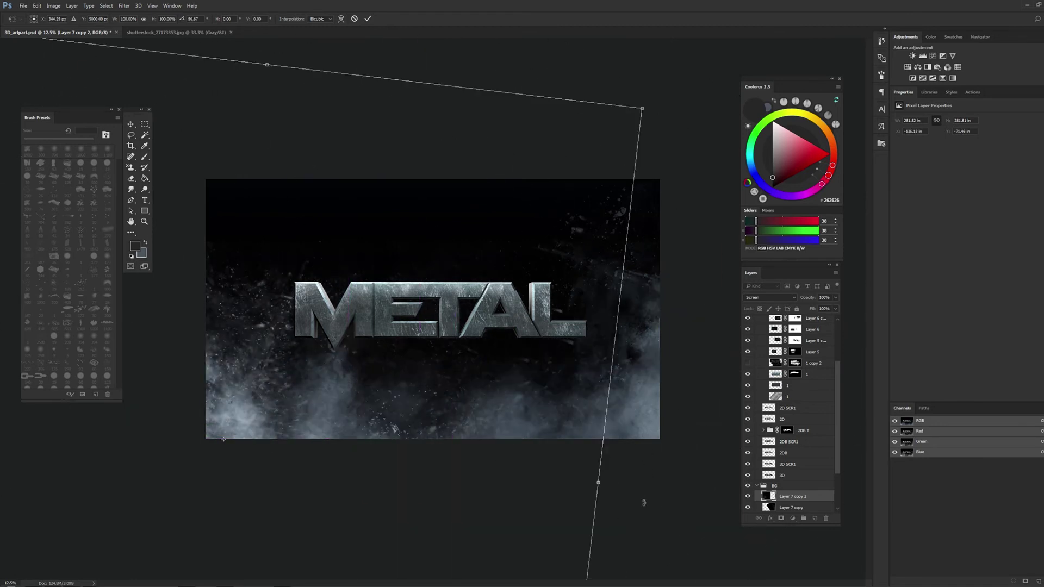
left_click_drag(694, 294, 653, 315)
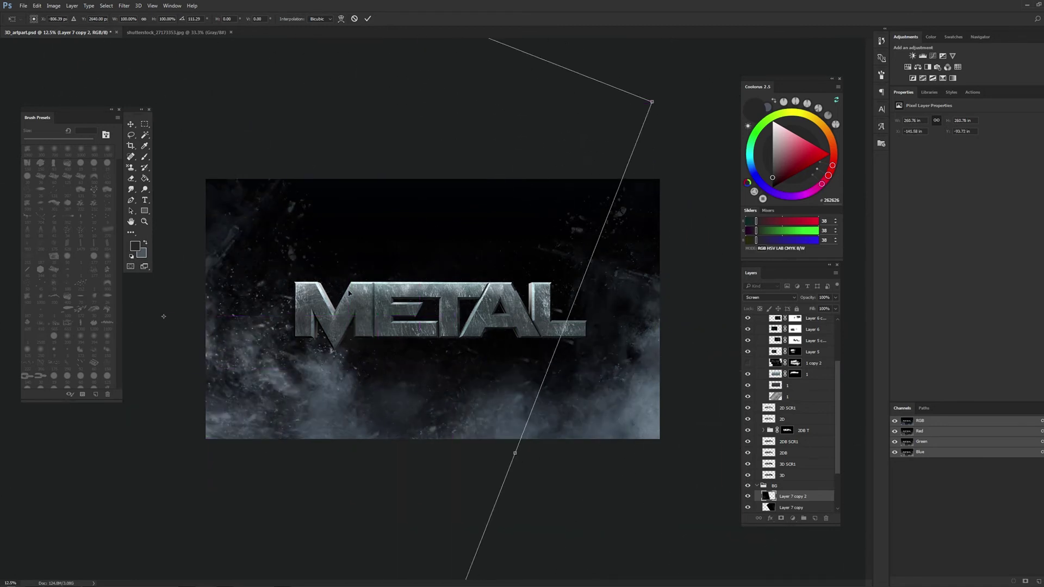
left_click_drag(297, 253, 576, 263)
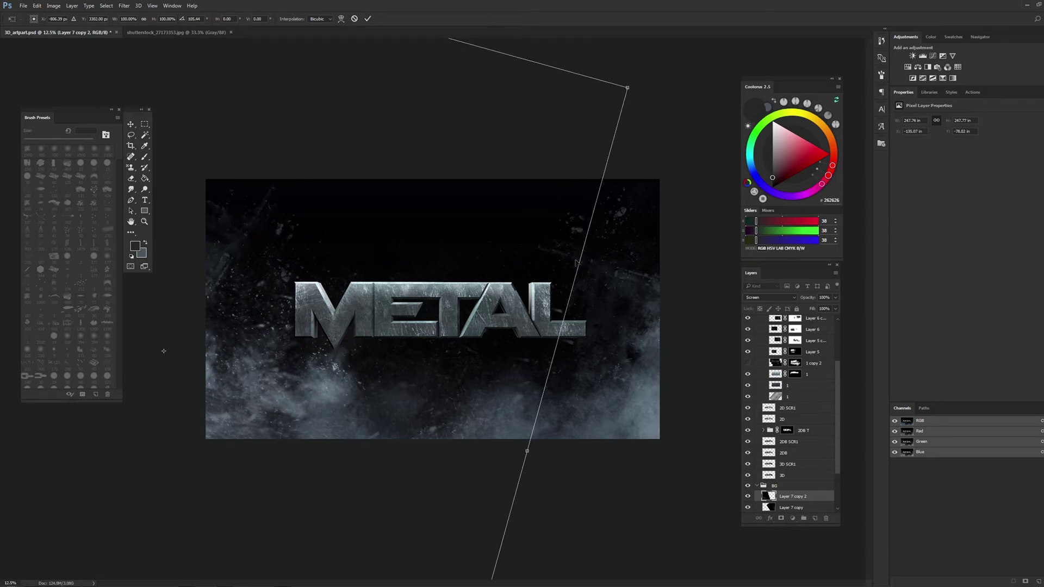
left_click_drag(287, 346, 336, 342)
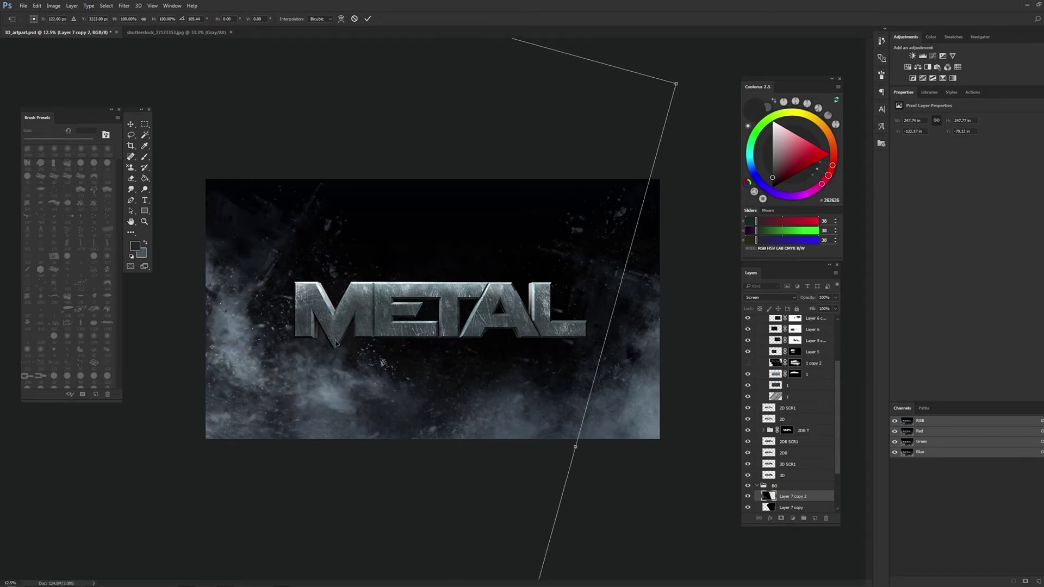
mouse_move(688, 324)
left_mouse_down()
mouse_move(363, 207)
mouse_move(273, 223)
mouse_move(259, 216)
mouse_move(285, 222)
left_mouse_up()
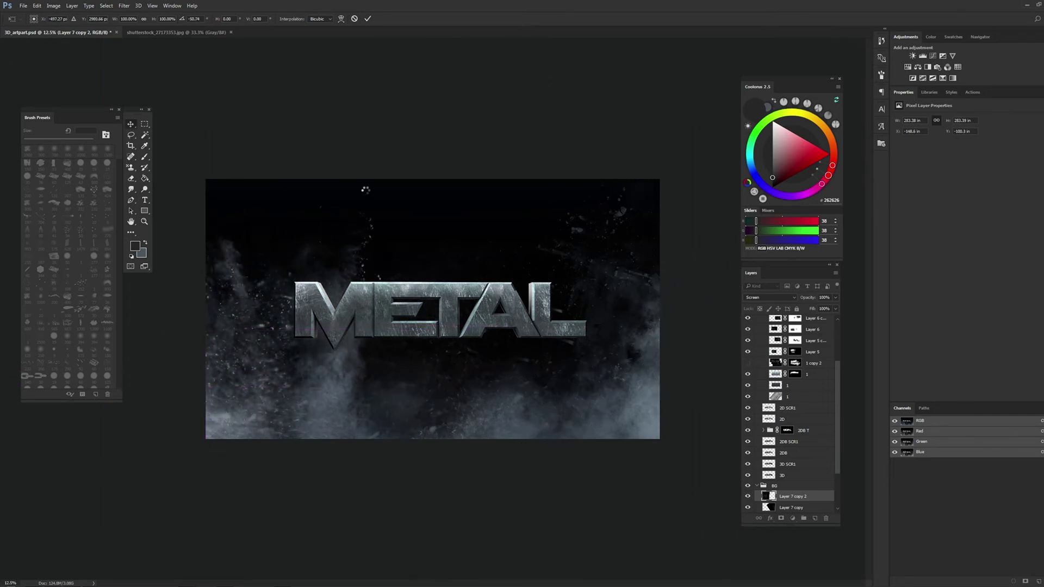
Erase a small patch of smoke below the M at 64% opacity
key("e")
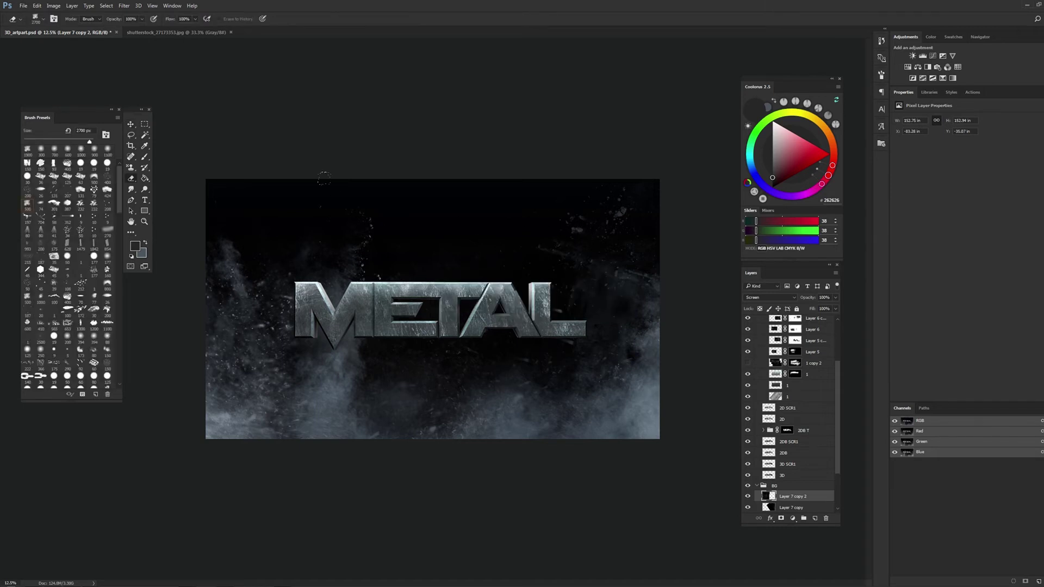
key("4")
left_click(347, 363)
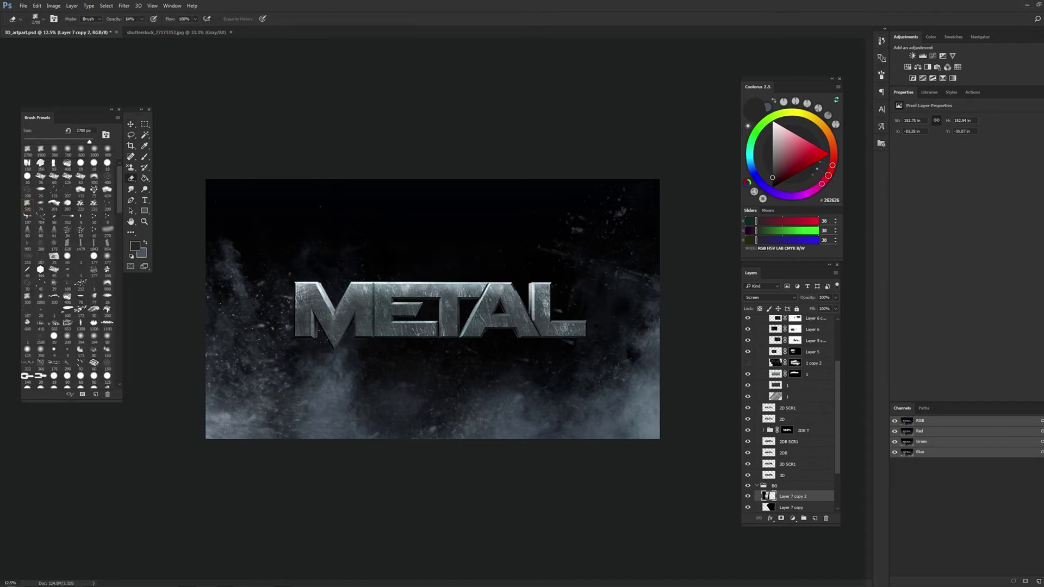
scroll(799, 478, "down", 3)
Duplicate smoke layer 1 and enlarge the copy to about 139%
left_click(801, 496)
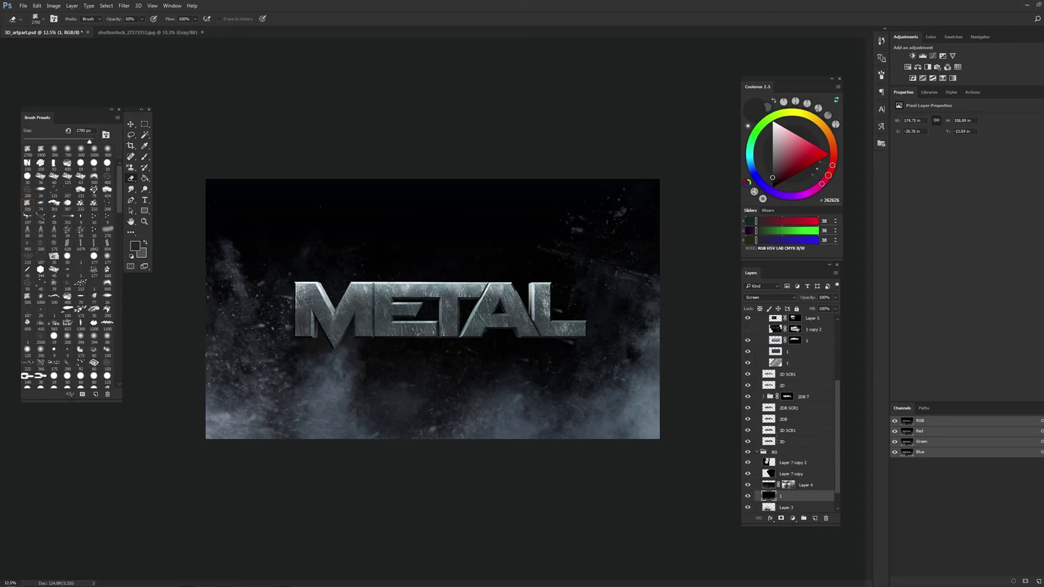
left_click_drag(801, 496, 799, 459)
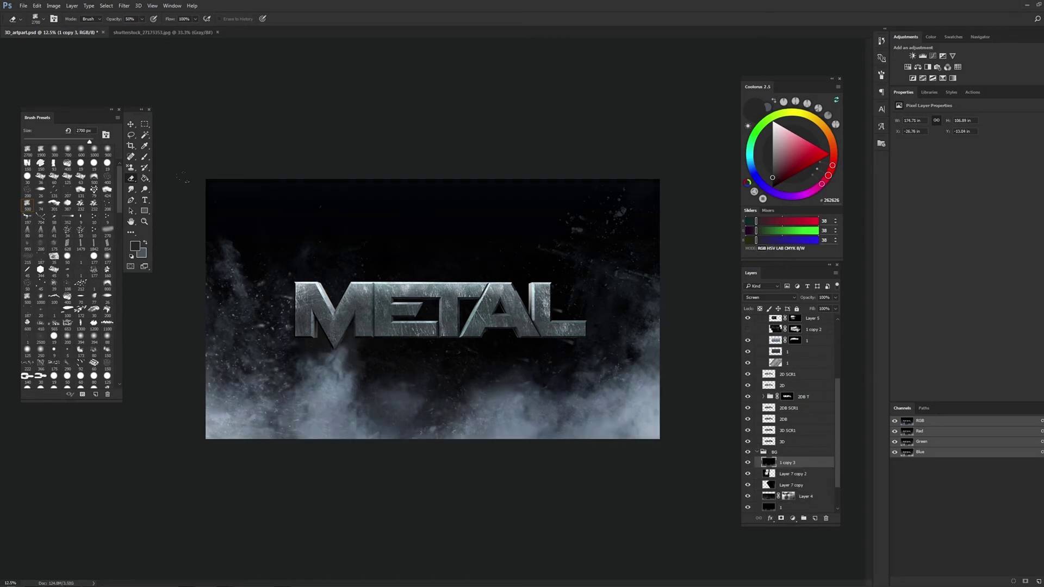
left_click_drag(381, 326, 606, 265)
key("ctrl+t")
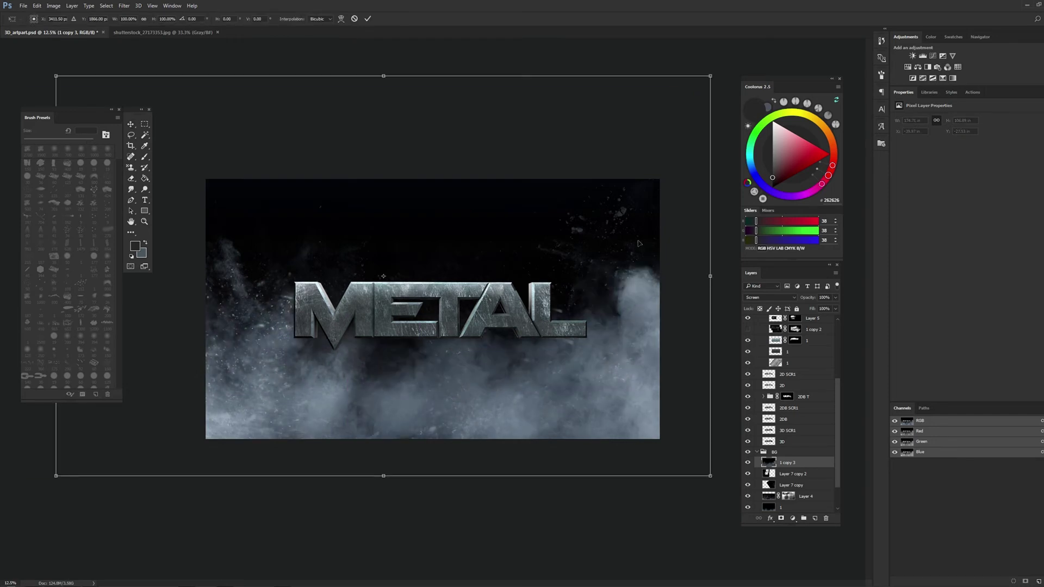
left_click_drag(710, 75, 481, 303)
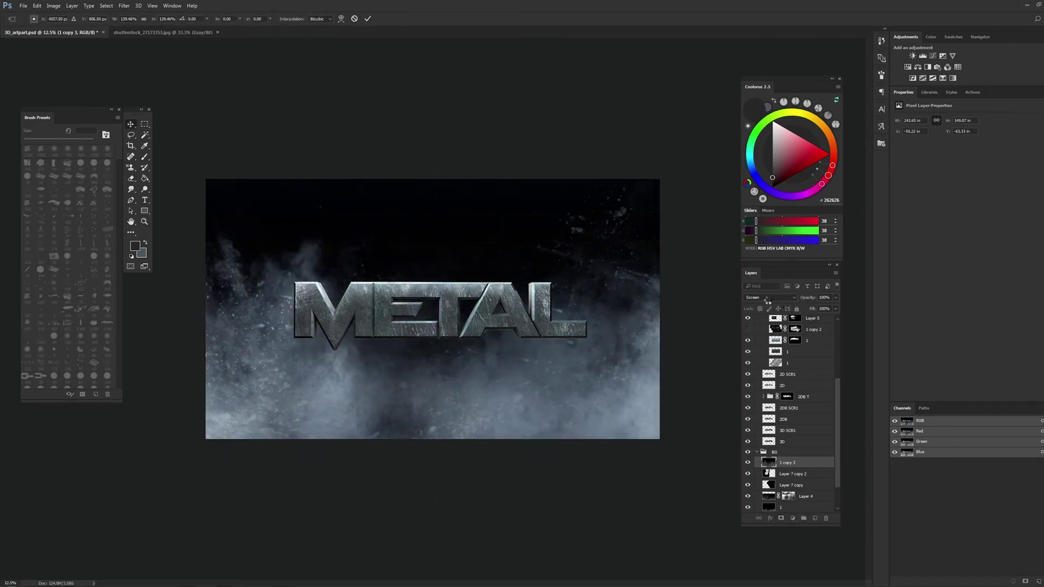
key("Return")
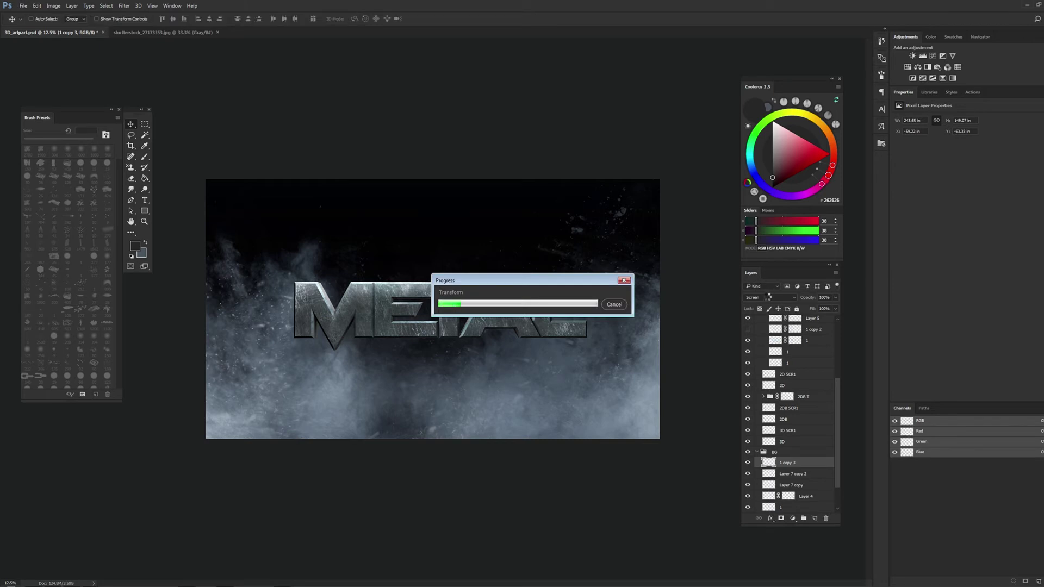
Blend the enlarged smoke copy with Lighten and reposition it around the title
left_click(769, 297)
left_click(760, 349)
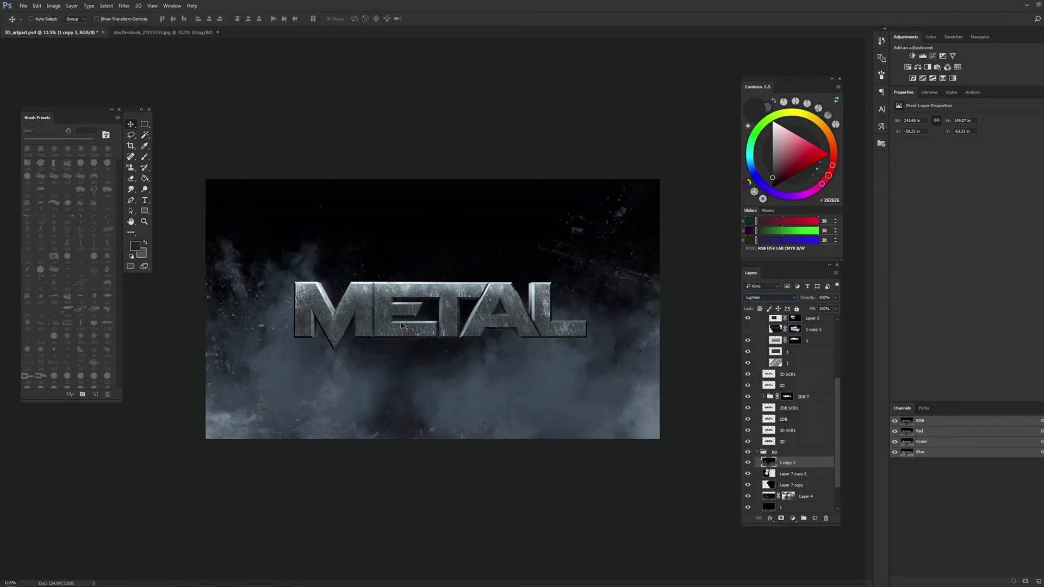
left_click_drag(494, 307, 483, 344)
left_click_drag(480, 383, 484, 304)
key("ctrl+t")
mouse_move(590, 299)
left_mouse_down()
mouse_move(579, 344)
mouse_move(382, 311)
left_mouse_up()
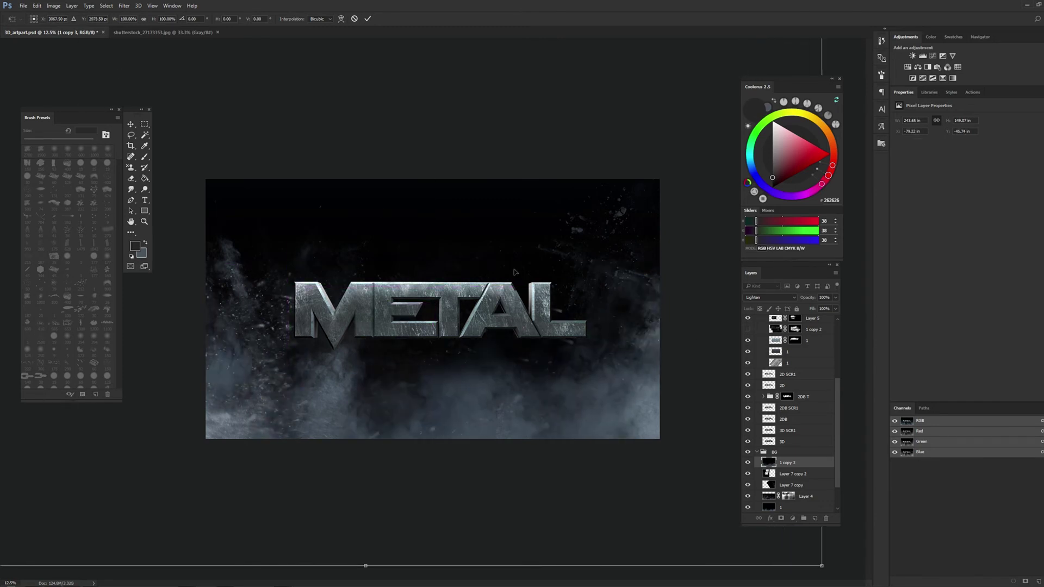
scroll(515, 272, "down", 3)
mouse_move(574, 239)
left_mouse_down()
mouse_move(542, 264)
mouse_move(580, 274)
left_mouse_up()
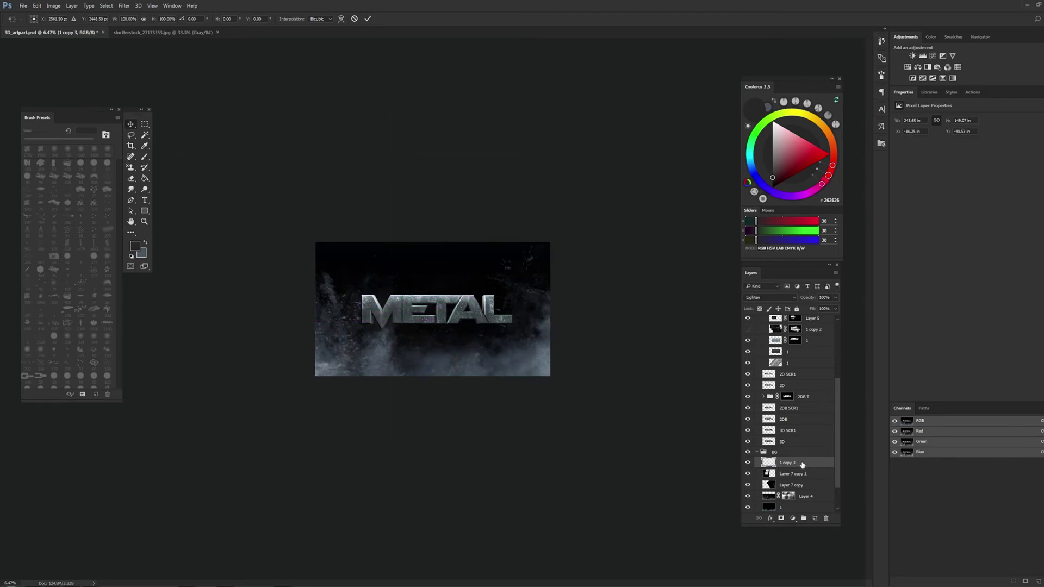
key("Return")
Duplicate it as '1 copy 4' and set that copy to Multiply
key("ctrl+j")
left_click(780, 298)
left_click(792, 453)
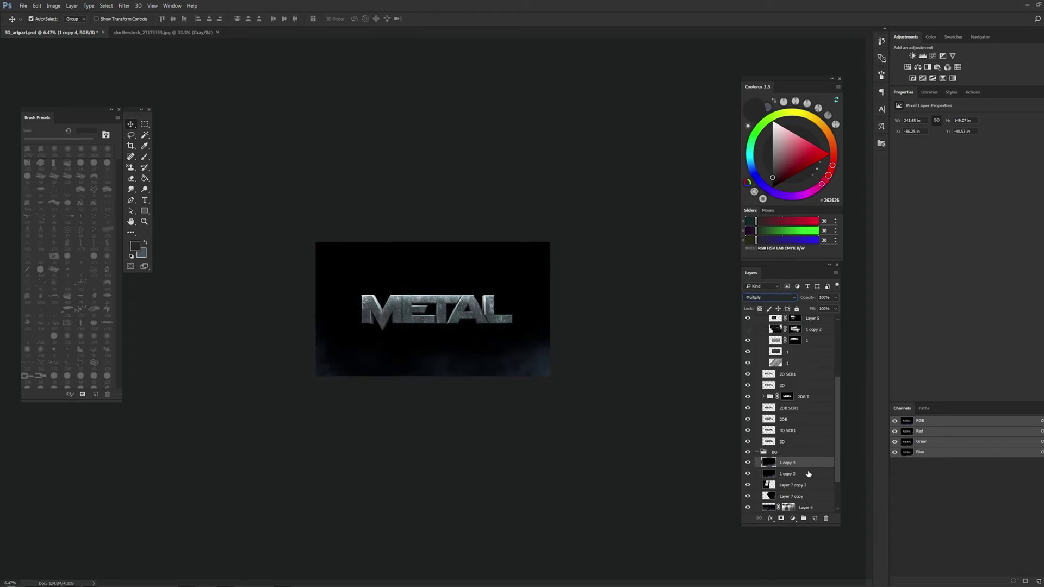
Delete '1 copy 3' and switch '1 copy 4' to Screen blending
left_click(807, 474)
key("Delete")
left_click(778, 297)
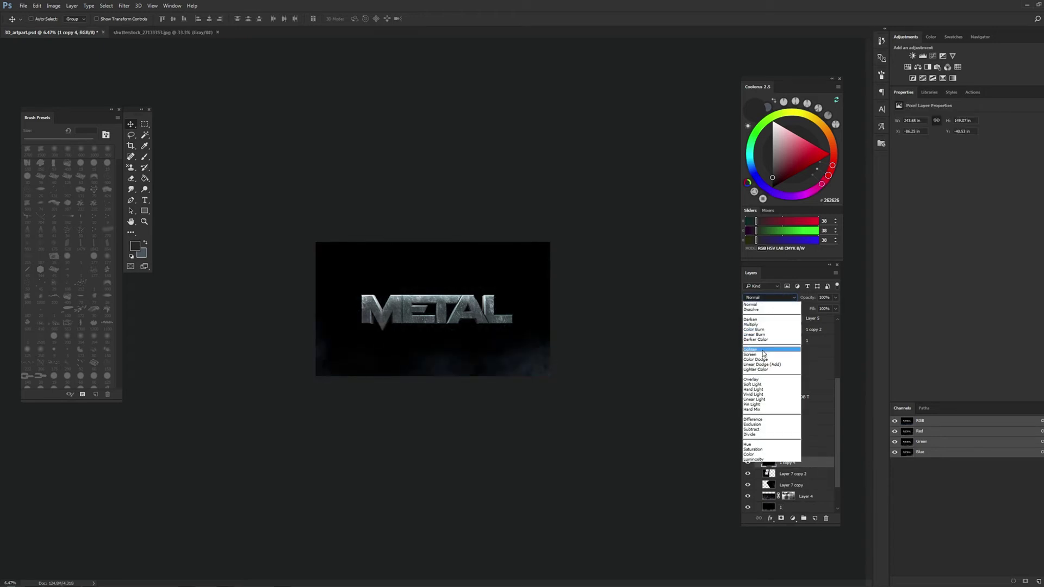
left_click(761, 355)
Zoom in and drag the Screen smoke layer across the canvas beneath METAL
key("ctrl+plus")
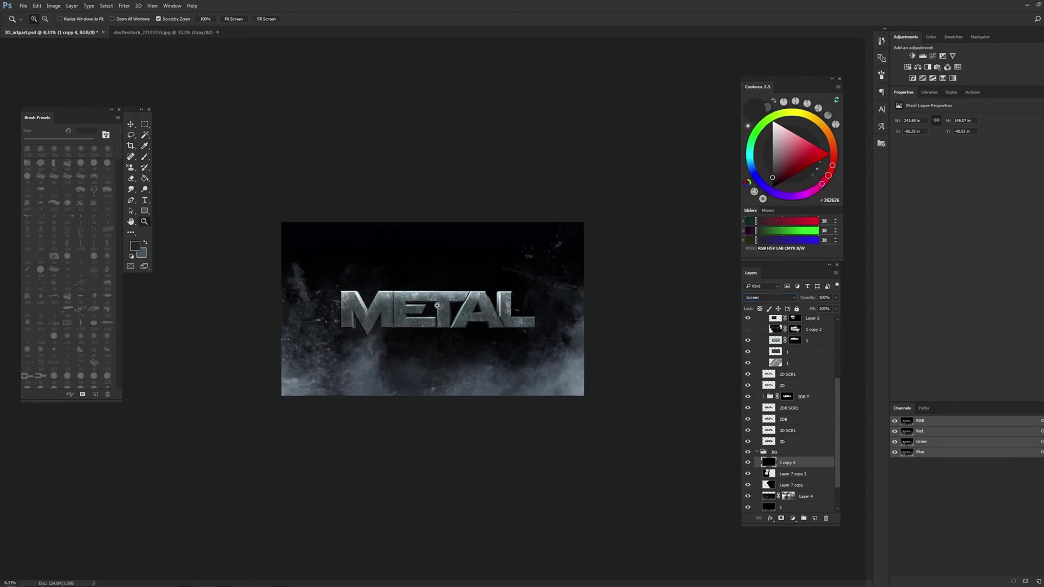
key("ctrl+plus")
mouse_move(451, 408)
left_mouse_down()
mouse_move(505, 334)
mouse_move(483, 371)
mouse_move(409, 369)
mouse_move(417, 367)
left_mouse_up()
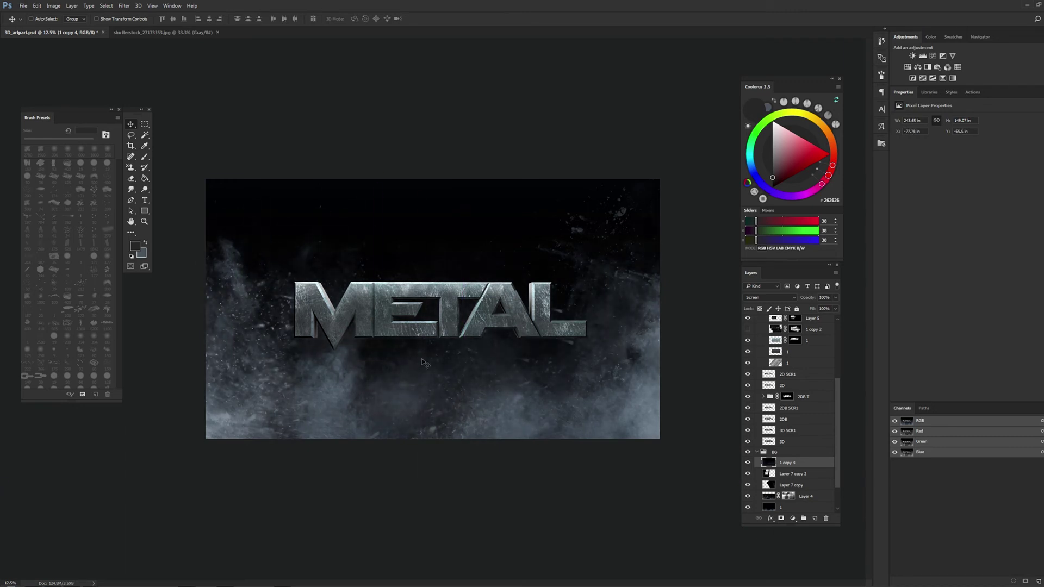
mouse_move(480, 359)
left_mouse_down()
mouse_move(559, 332)
mouse_move(514, 344)
mouse_move(435, 316)
left_mouse_up()
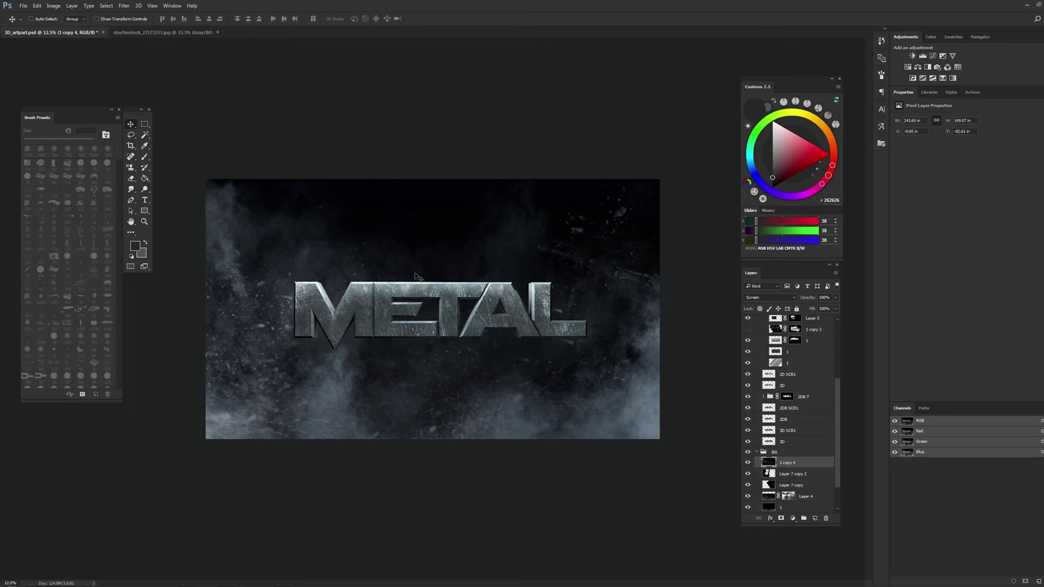
mouse_move(416, 276)
left_mouse_down()
mouse_move(418, 298)
mouse_move(355, 290)
left_mouse_up()
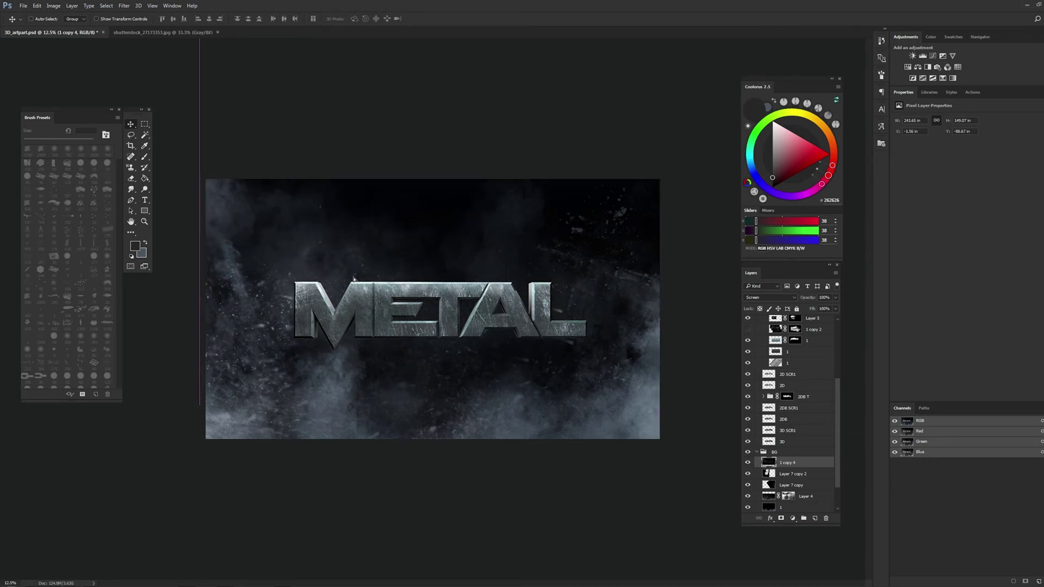
Try a 40% Eraser and a lasso outline, then switch to the grayscale stock image document
key("e")
key("4")
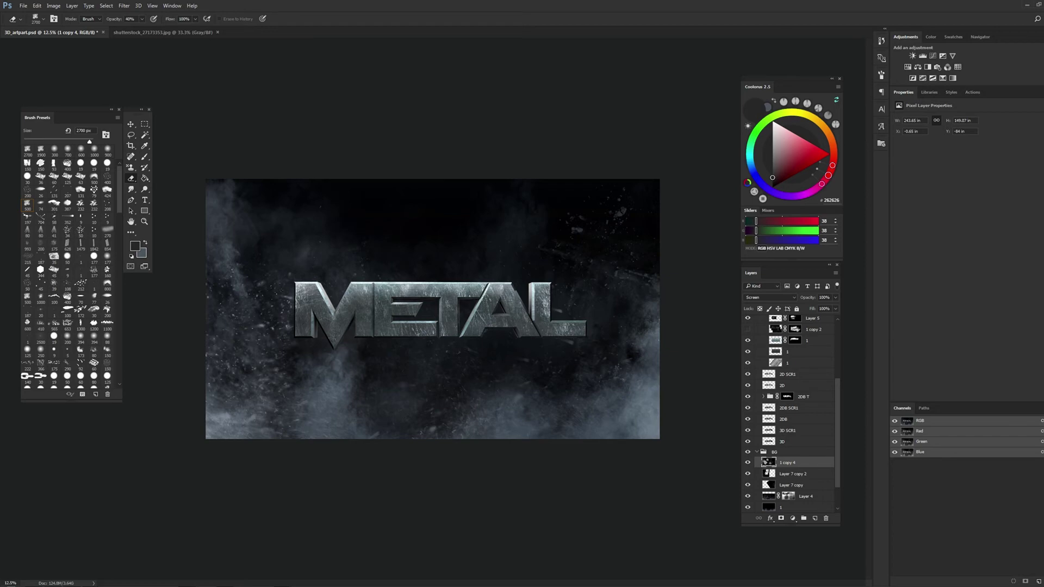
key("r")
key("l")
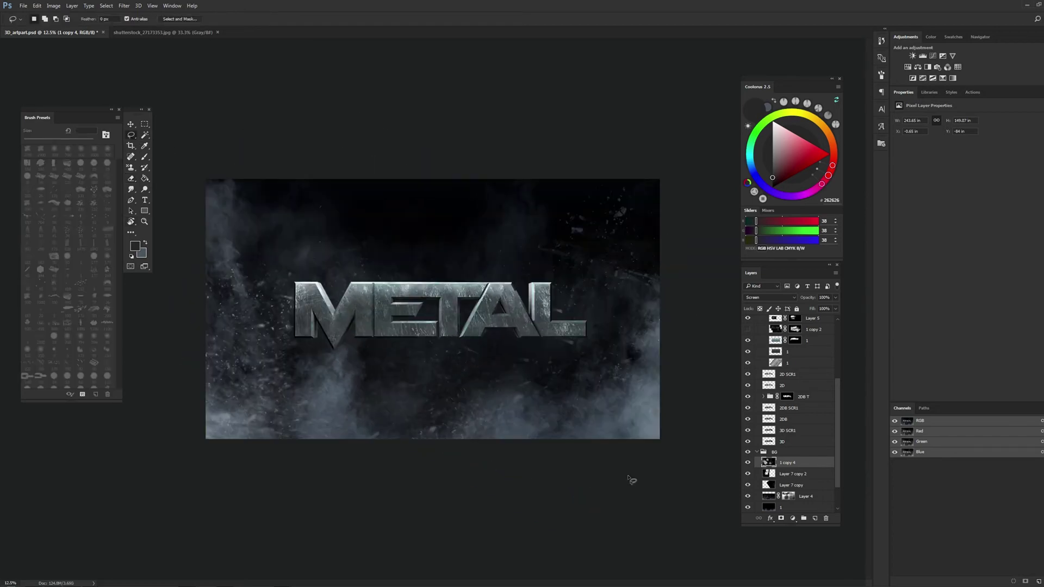
left_click_drag(578, 374, 605, 362)
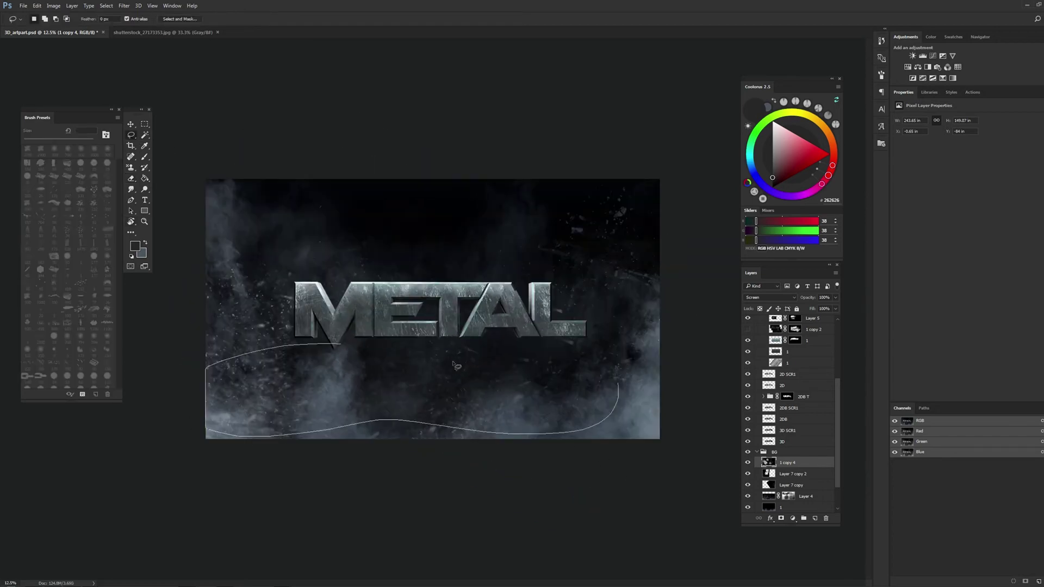
key("m")
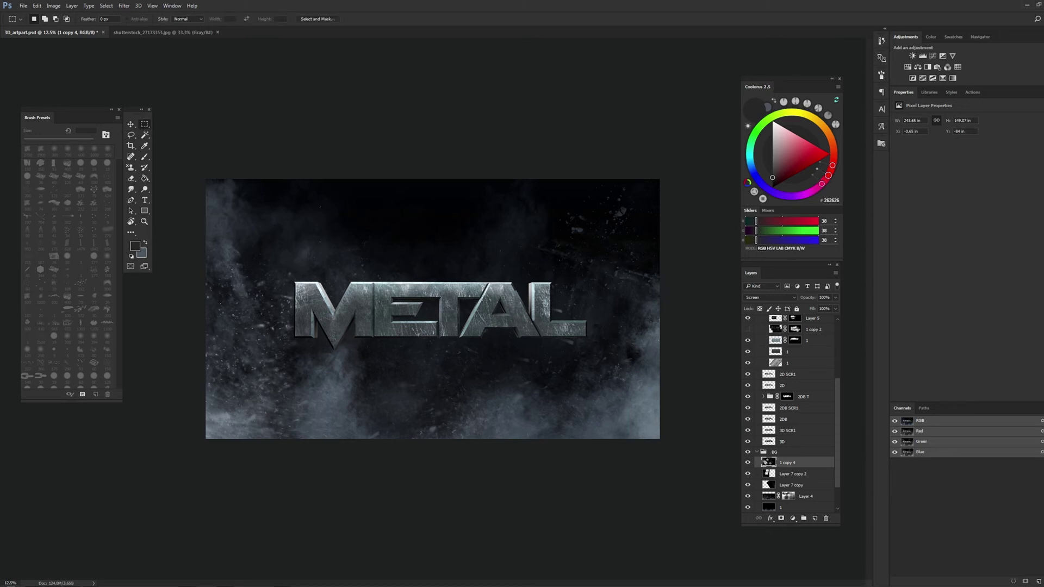
key("ctrl+Tab")
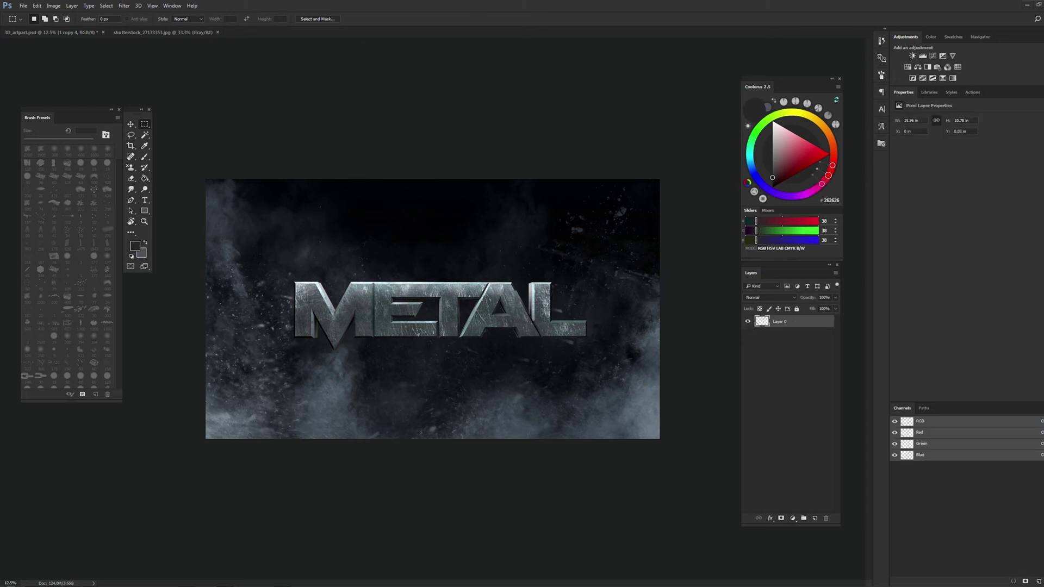
Paste the particles into the METAL document as a new layer named '1'
left_click(91, 31)
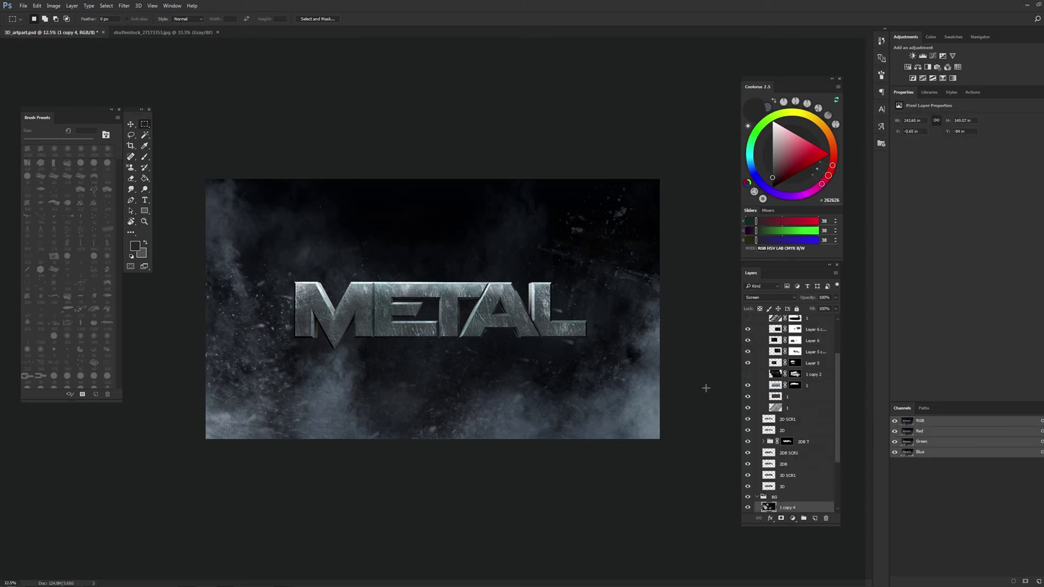
key("ctrl+v")
scroll(780, 416, "down", 2)
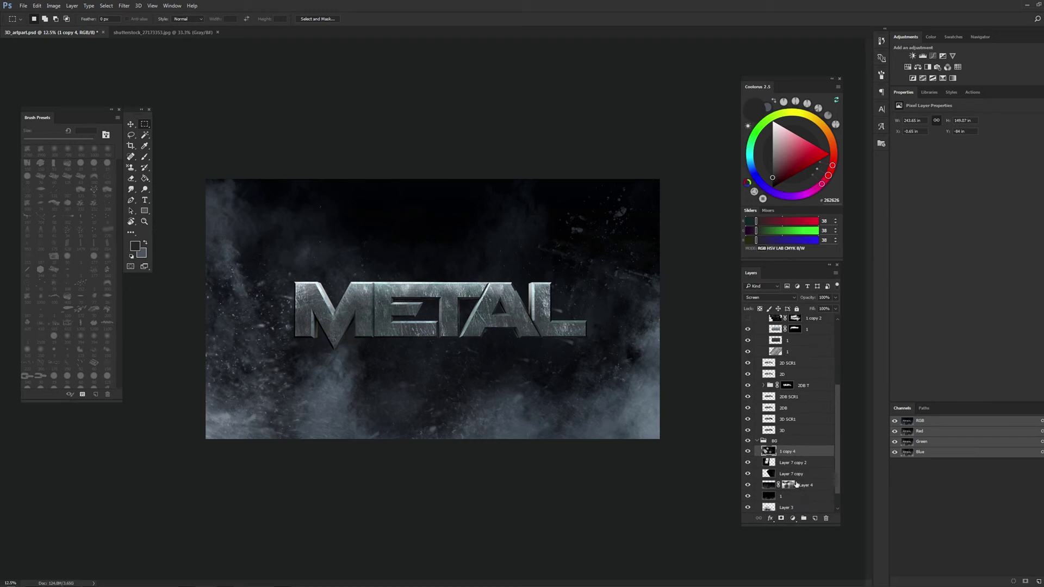
double_click(786, 451)
type("1")
key("Return")
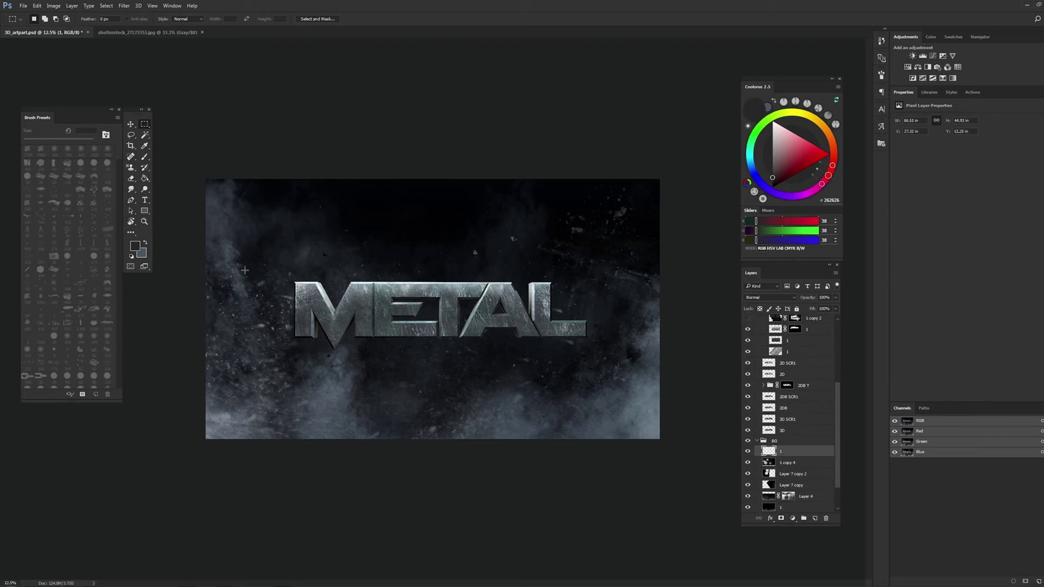
Move particle layer '1' slightly up and left at 12.5% zoom
left_click(144, 222)
left_click(432, 311)
right_click(437, 292)
left_click(462, 353)
key("v")
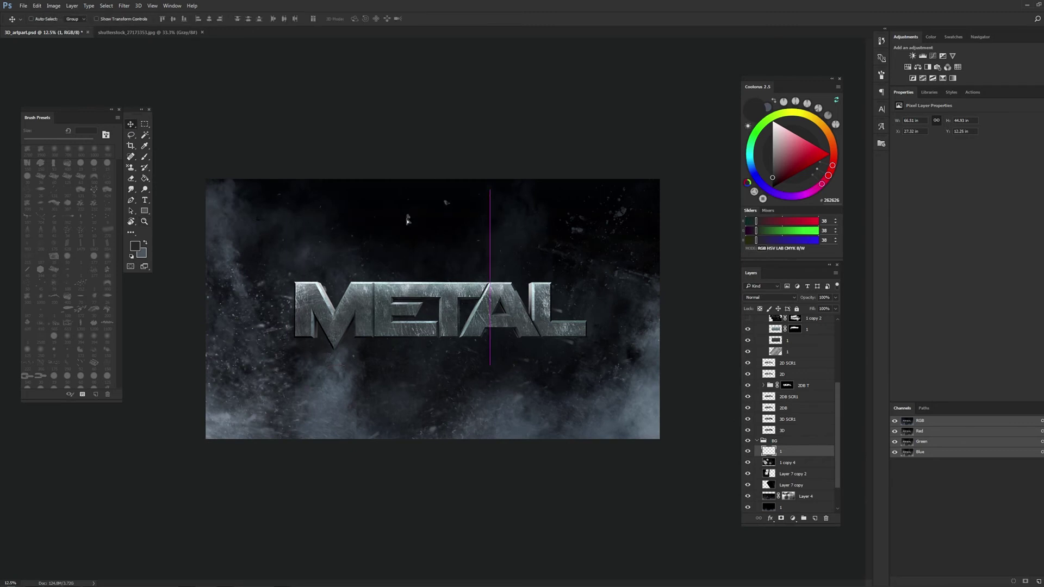
left_click_drag(407, 220, 492, 233)
Select the scattered particles with the Magic Wand
left_click(144, 221)
key("ctrl+plus")
left_click(145, 135)
right_click(471, 179)
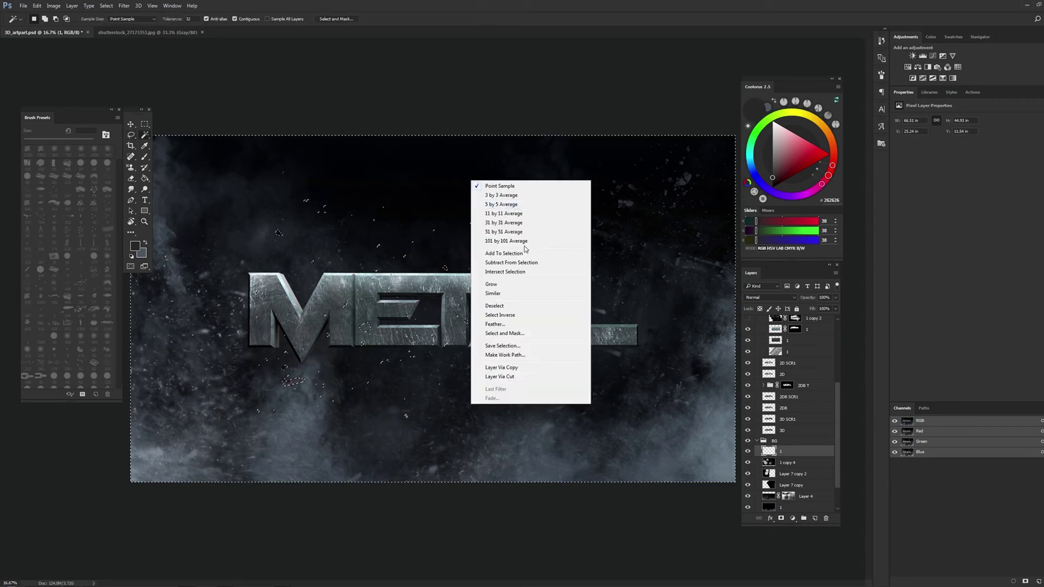
left_click(492, 327)
Contract the particle selection by 2 pixels
right_click(491, 208)
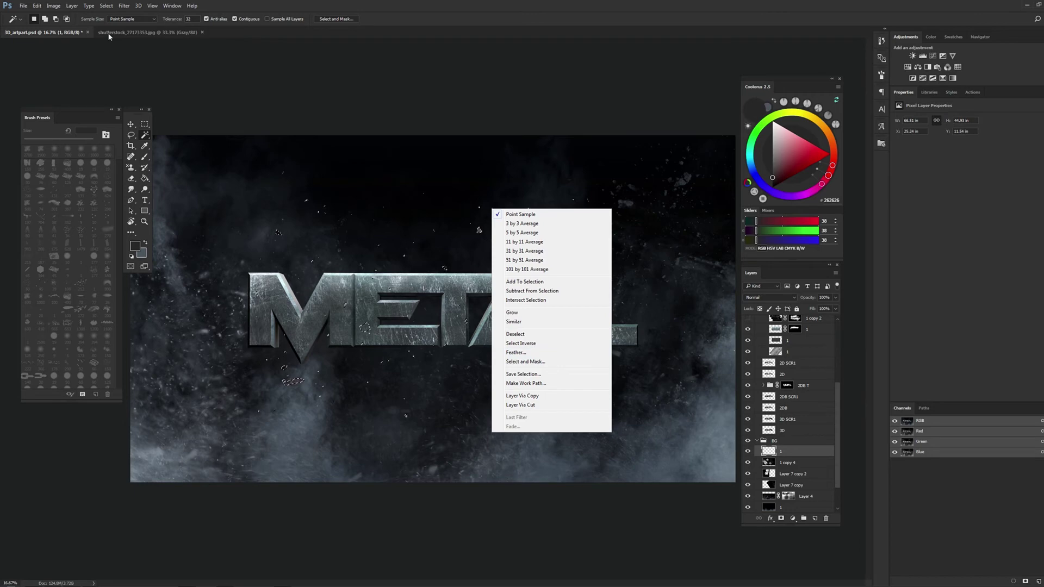
left_click(107, 5)
mouse_move(131, 113)
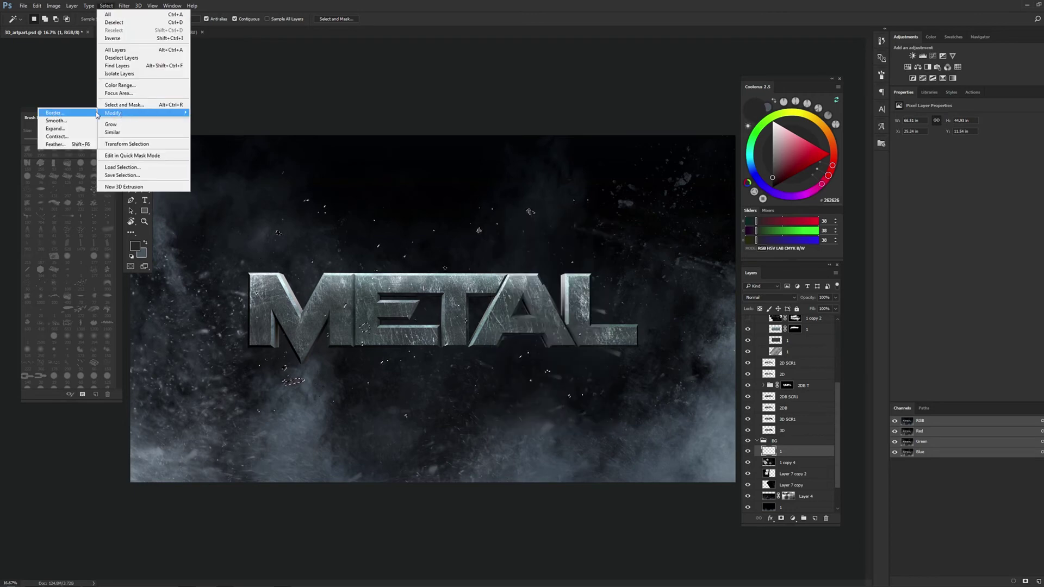
left_click(70, 136)
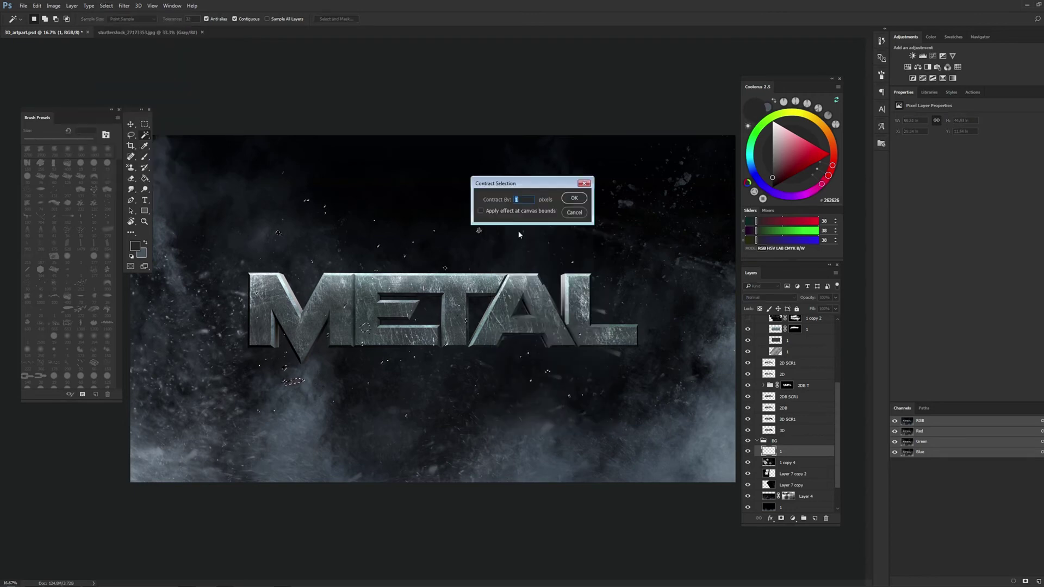
left_click(574, 199)
Invert the particle selection, then deselect
left_click(131, 135)
right_click(419, 244)
left_click(467, 253)
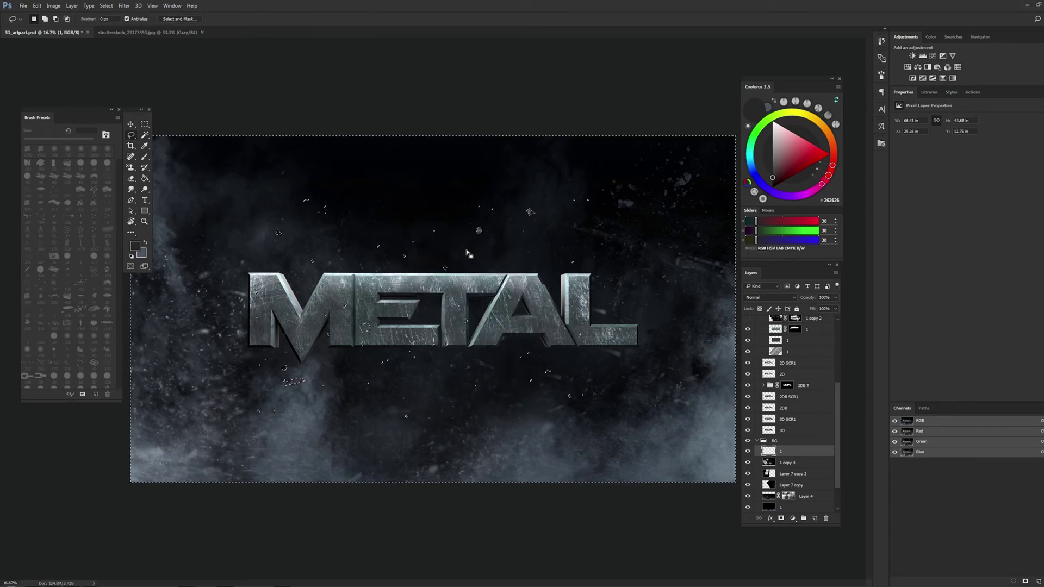
key("ctrl+d")
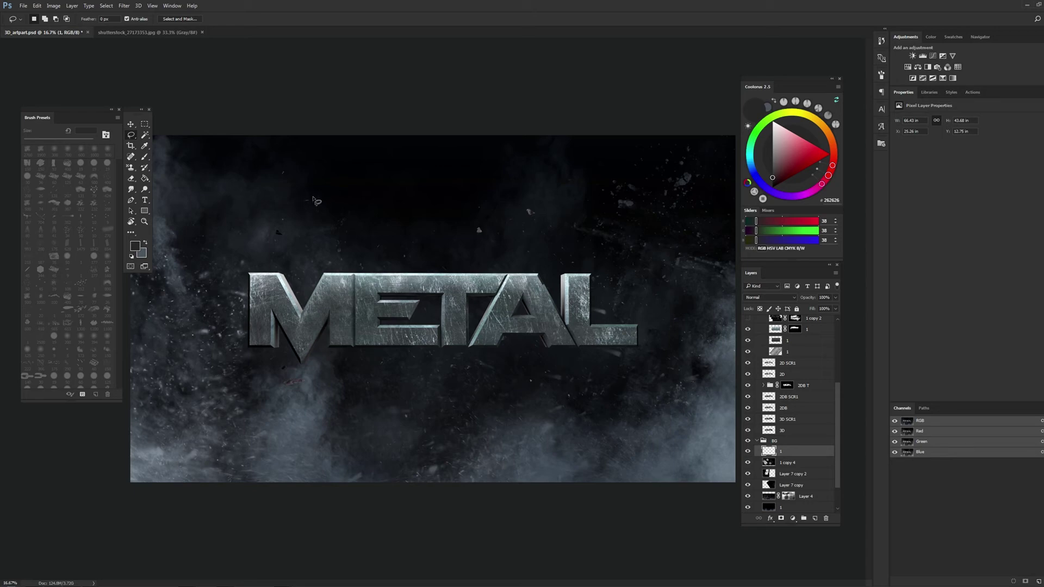
Lasso a small debris speck, then drag the particle layer left and slightly down
left_click(145, 124)
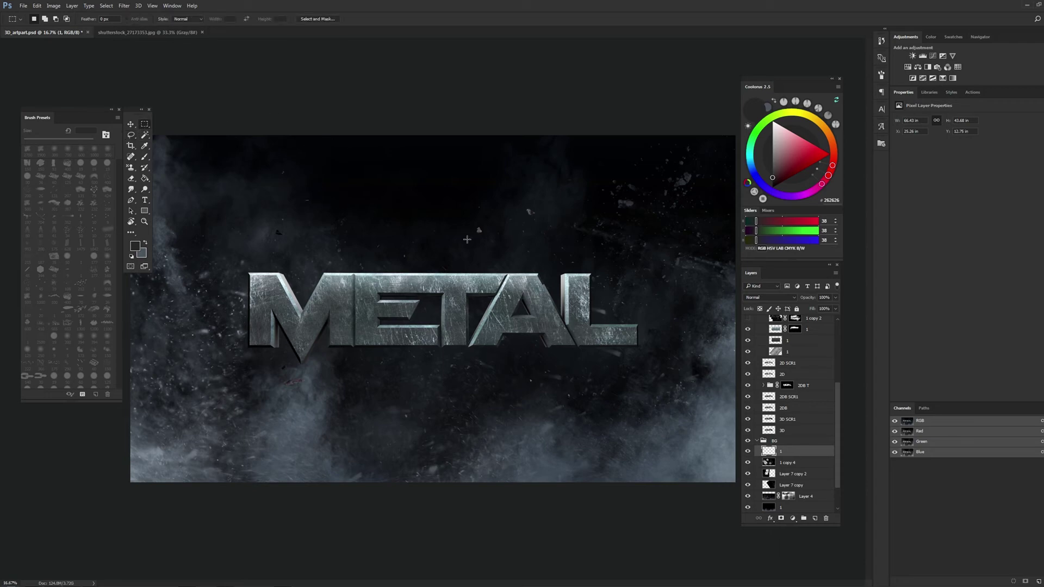
left_click(131, 135)
left_click_drag(539, 205, 533, 217)
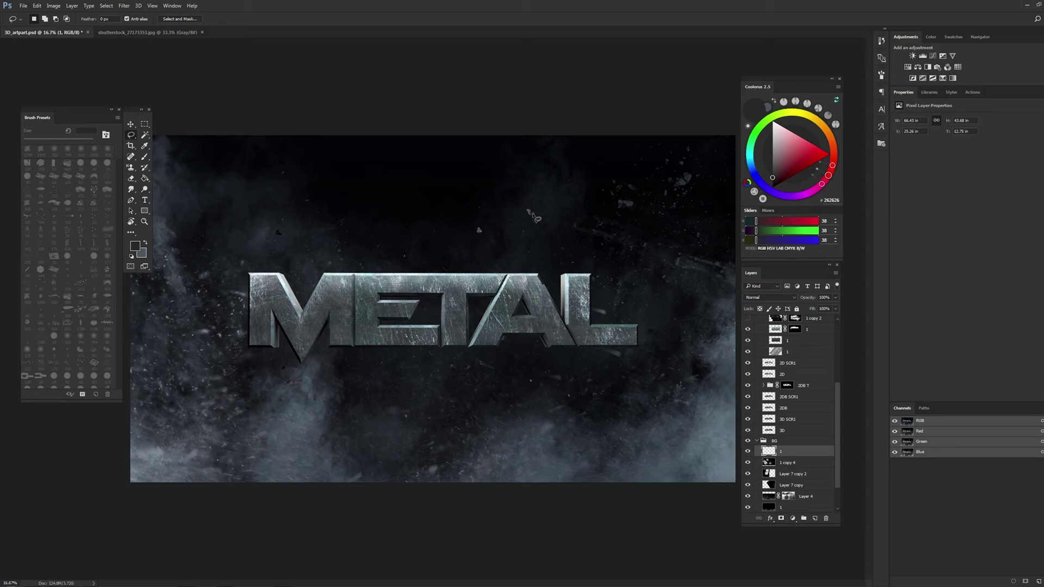
left_click(131, 124)
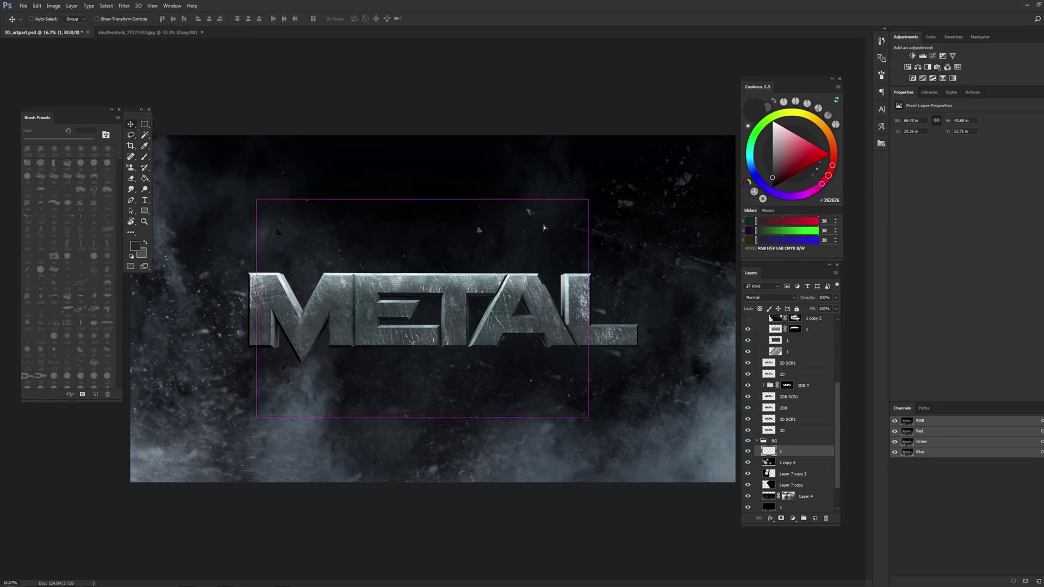
left_click_drag(544, 228, 417, 246)
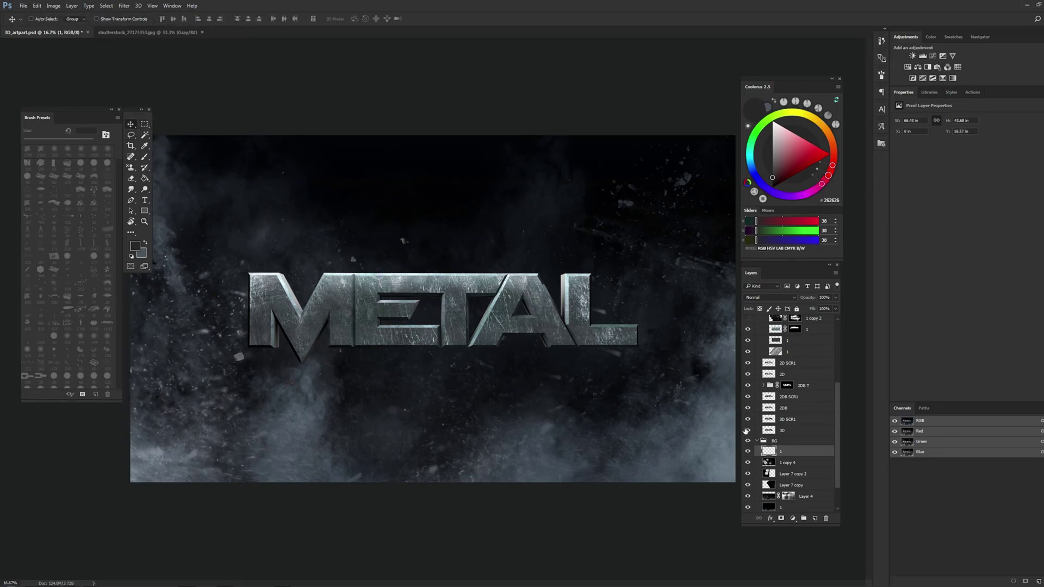
left_click(130, 135)
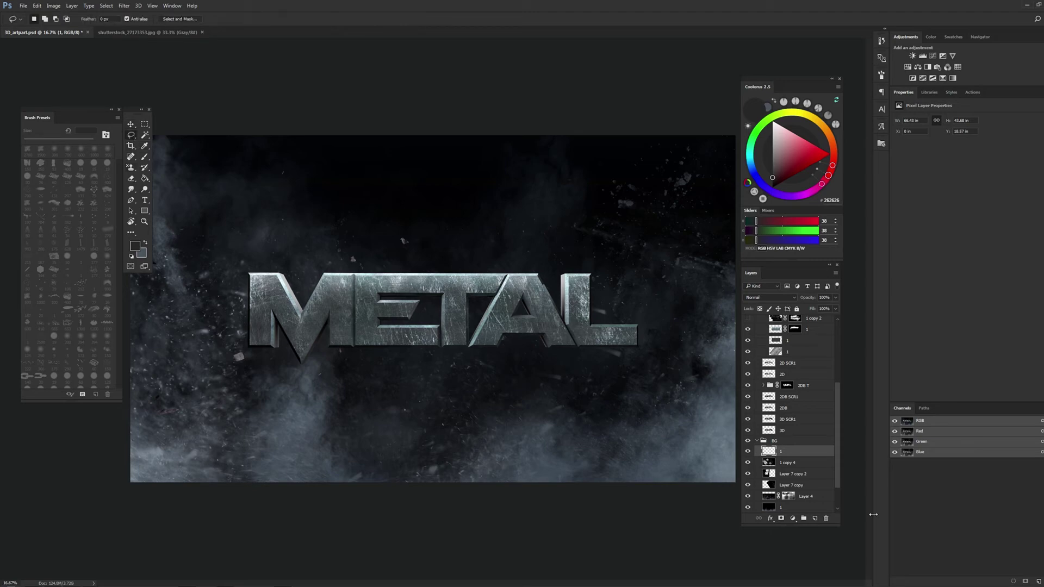
left_click(53, 6)
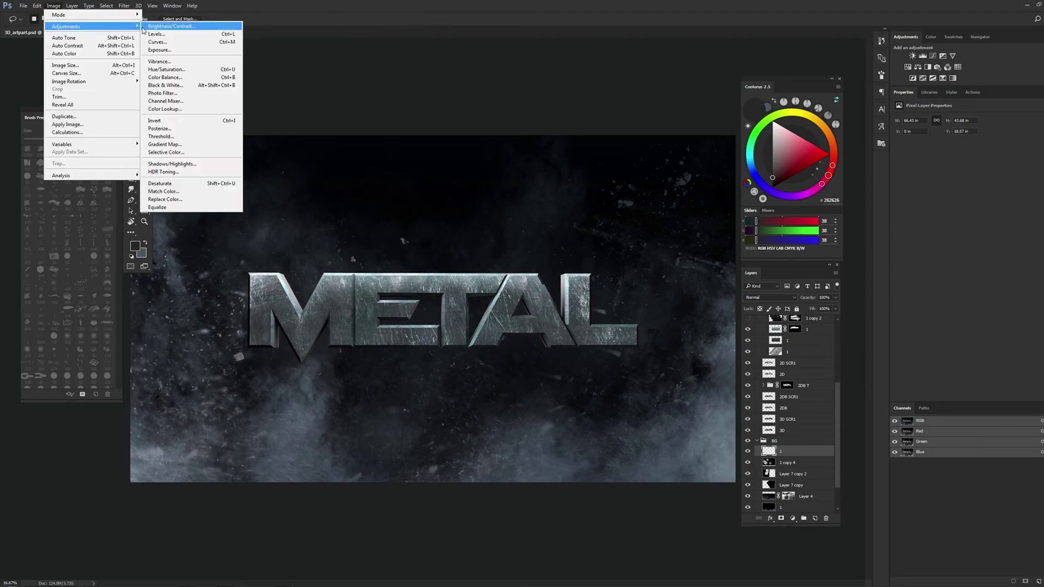
Apply Levels to the particle layer with the midtone slider at 0.93
left_click(164, 37)
left_click_drag(473, 175, 513, 175)
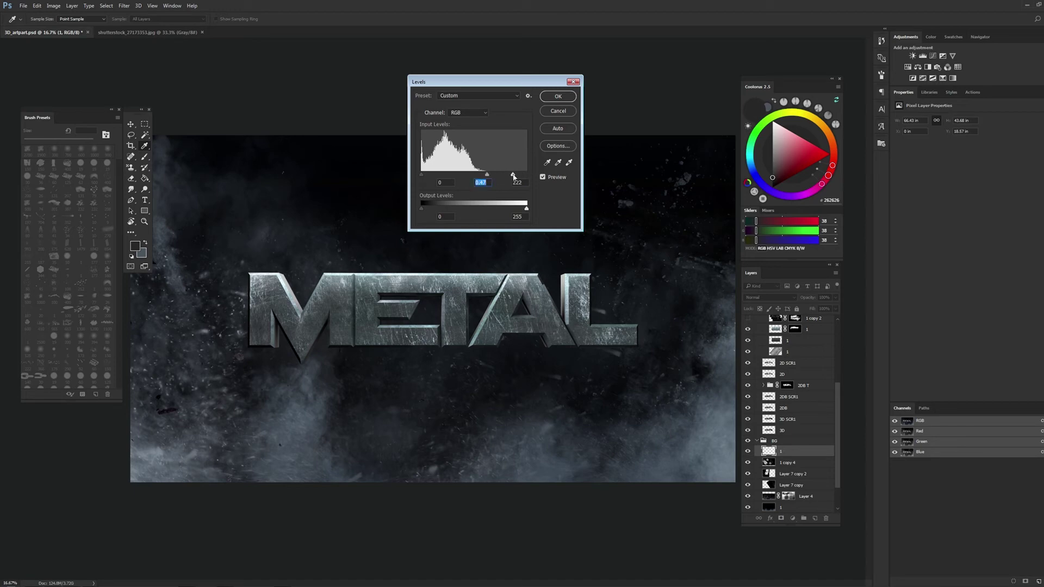
left_click(558, 98)
key("l")
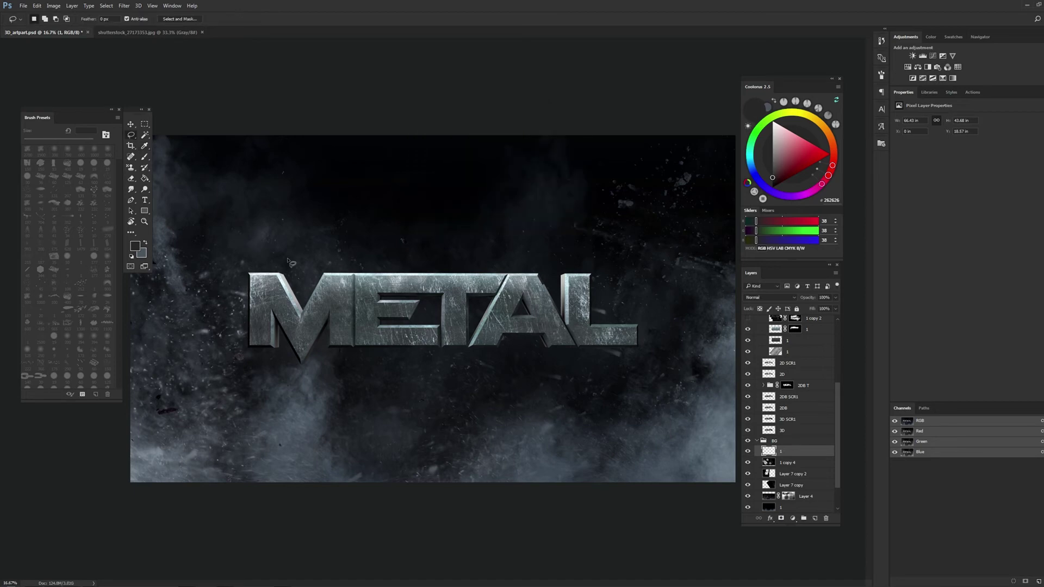
key("ctrl+minus")
key("ctrl+minus")
key("ctrl+t")
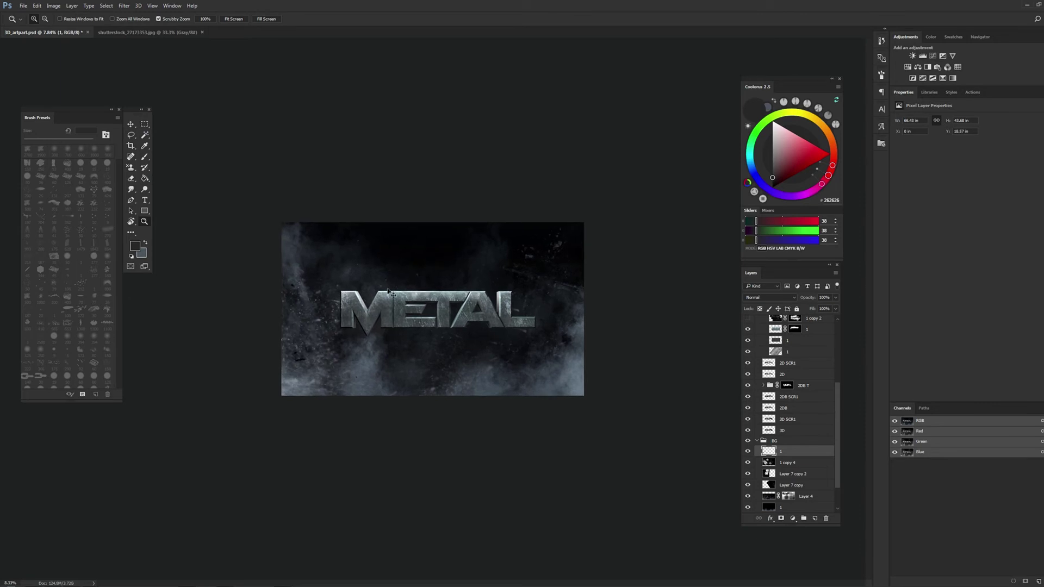
Scale the particle layer to about 199% and zoom in on the canvas
left_click_drag(442, 278, 522, 231)
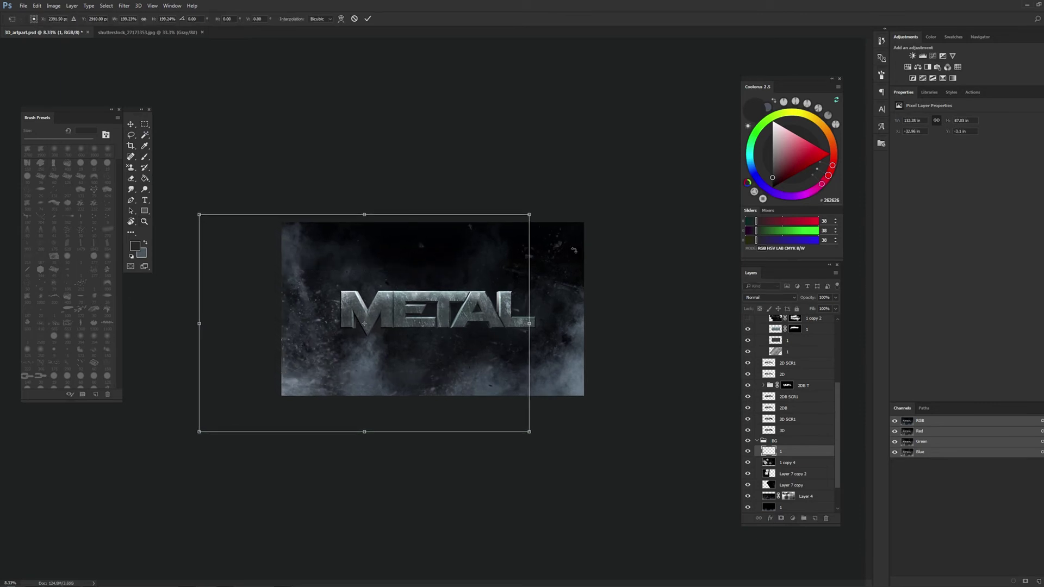
key("Return")
key("z")
left_click(542, 300)
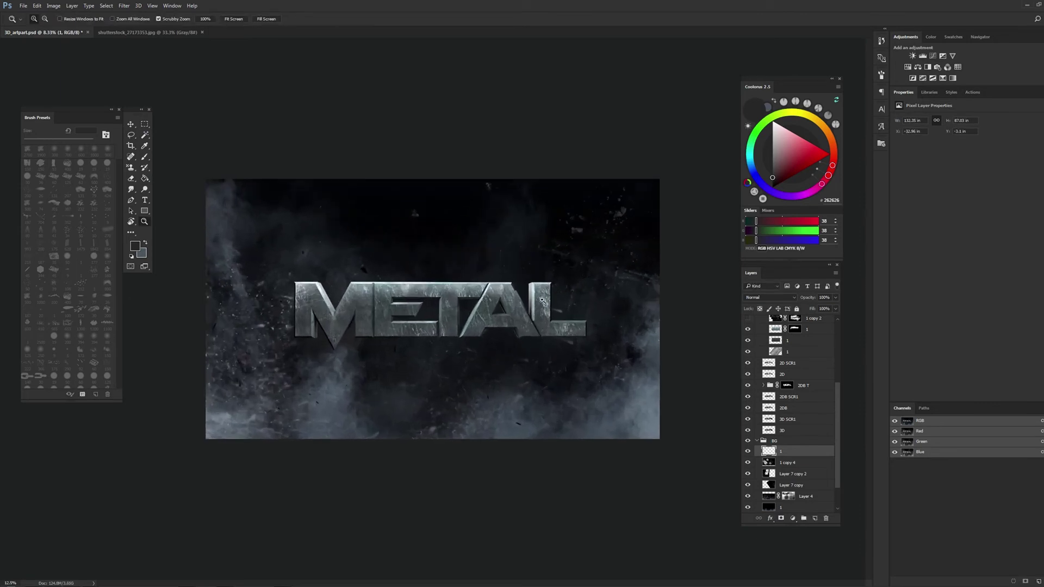
Duplicate the particle layer, rotate the copy about 45°, and nudge it down
key("ctrl+j")
key("ctrl+t")
mouse_move(370, 517)
left_mouse_down()
mouse_move(251, 406)
mouse_move(526, 401)
mouse_move(501, 403)
left_mouse_up()
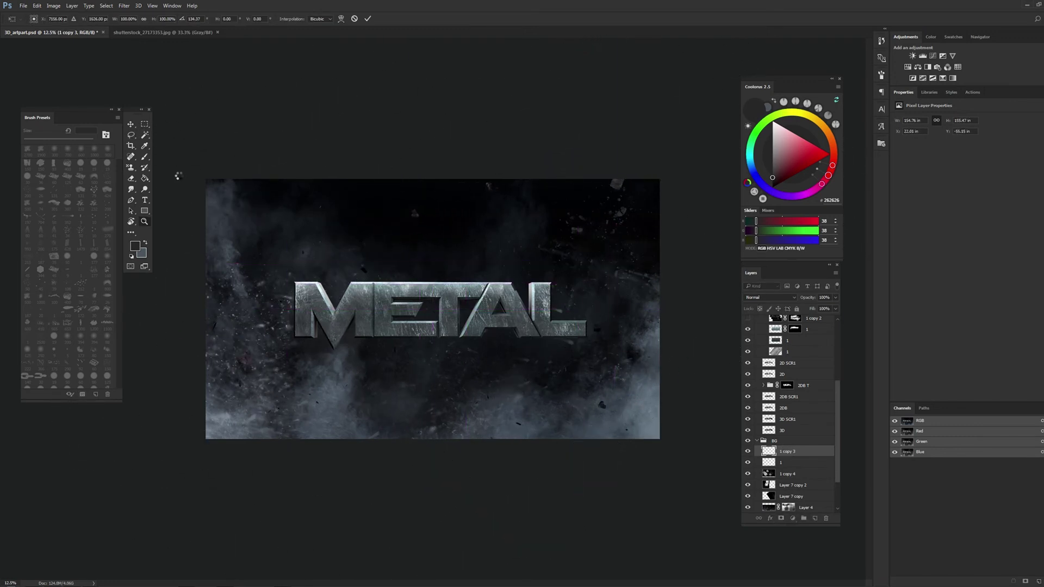
key("l")
key("Return")
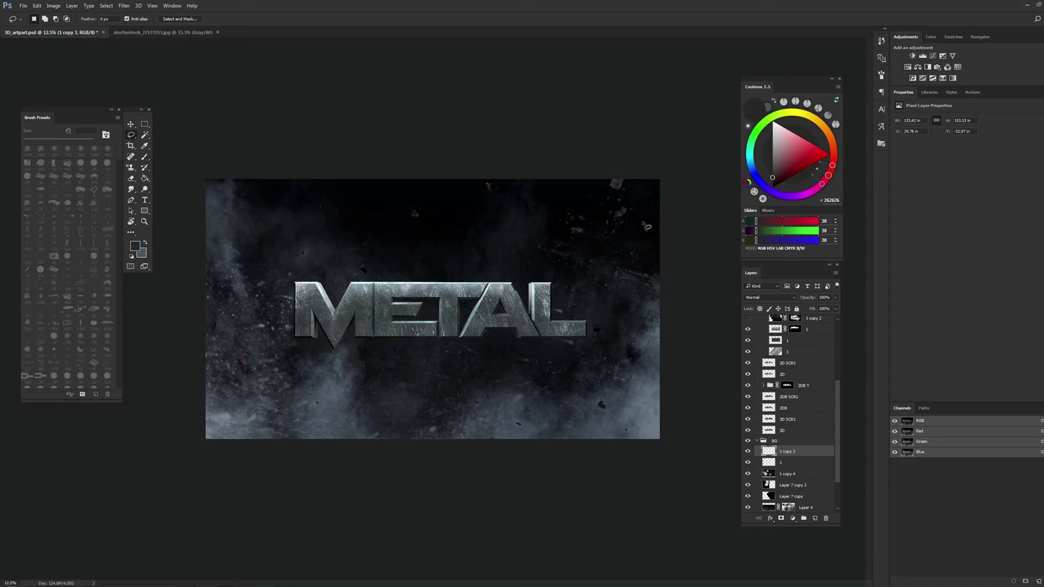
key("v")
key("Down")
Lasso debris near the top-right, deselect, and reposition the duplicate layer
left_click(131, 135)
left_click_drag(603, 217, 624, 165)
key("ctrl+d")
left_click(130, 124)
left_click_drag(608, 302, 587, 304)
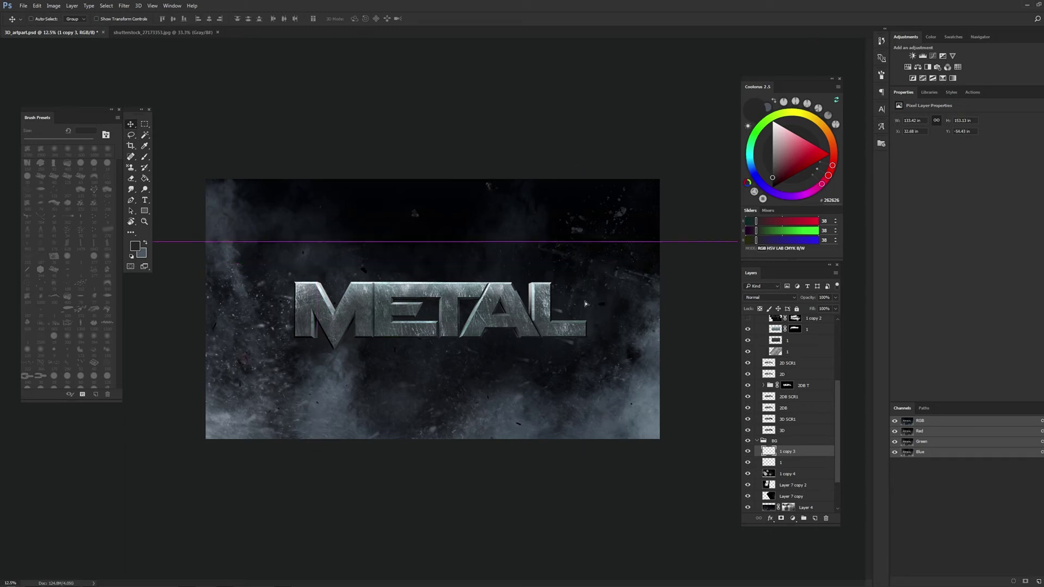
Rotate the duplicate about -11.67° and move it slightly down
key("ctrl+t")
mouse_move(262, 251)
left_mouse_down()
mouse_move(270, 311)
mouse_move(628, 265)
left_mouse_up()
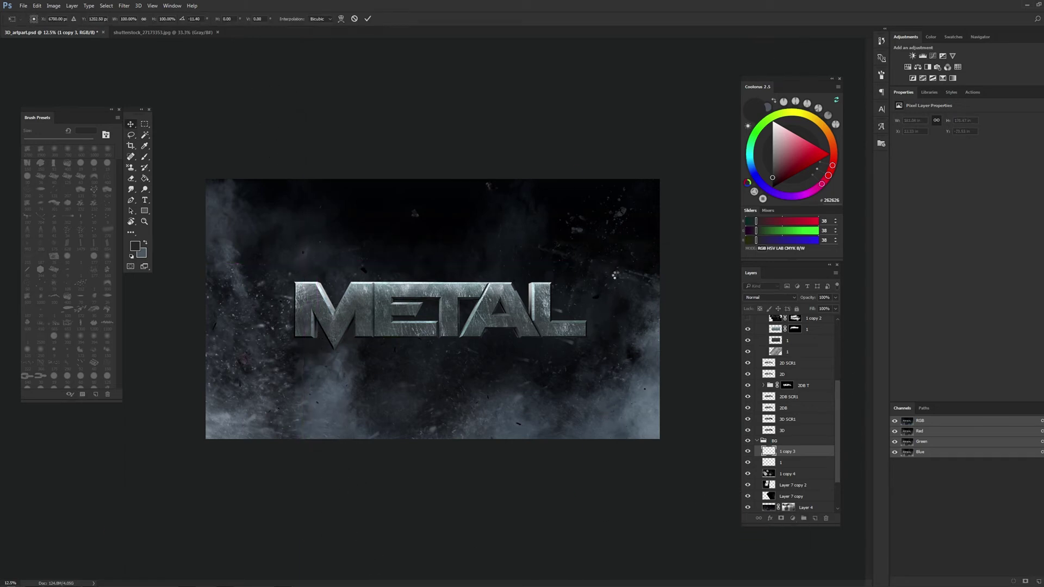
key("Return")
left_click_drag(622, 314, 614, 333)
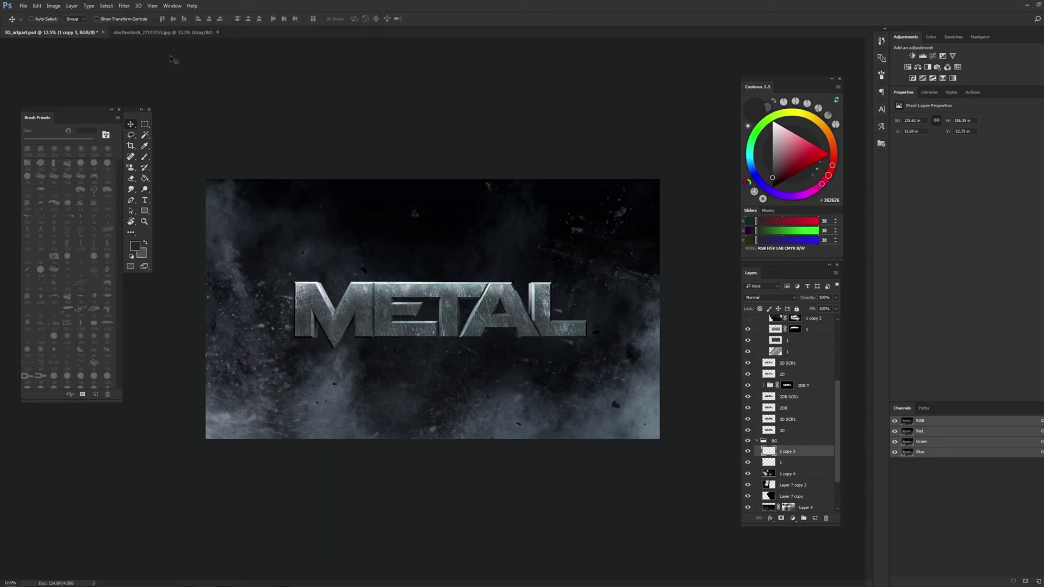
left_click(124, 5)
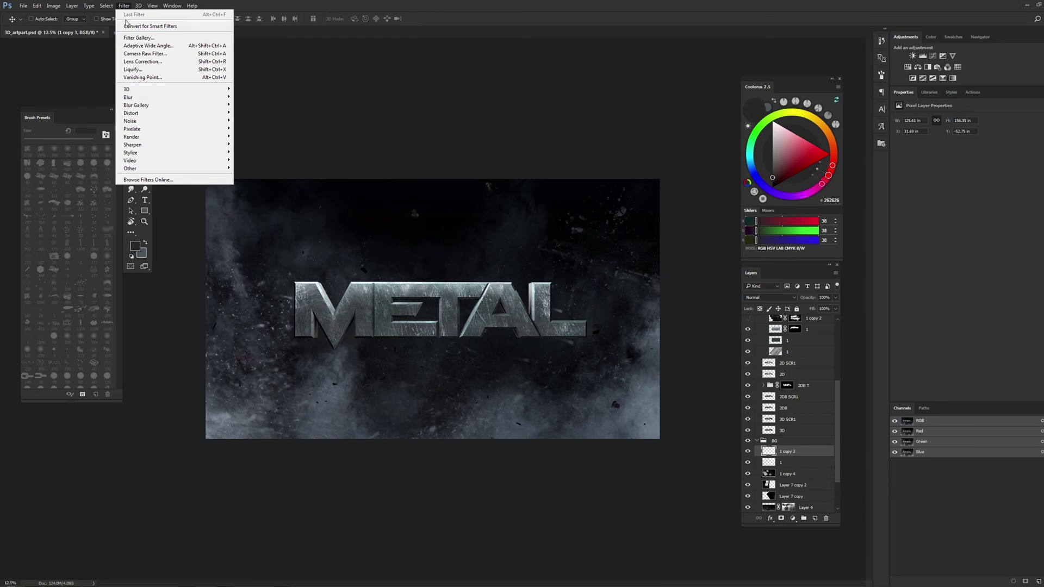
Apply Motion Blur to the duplicate with a Distance of 96 px
mouse_move(128, 97)
left_click(98, 145)
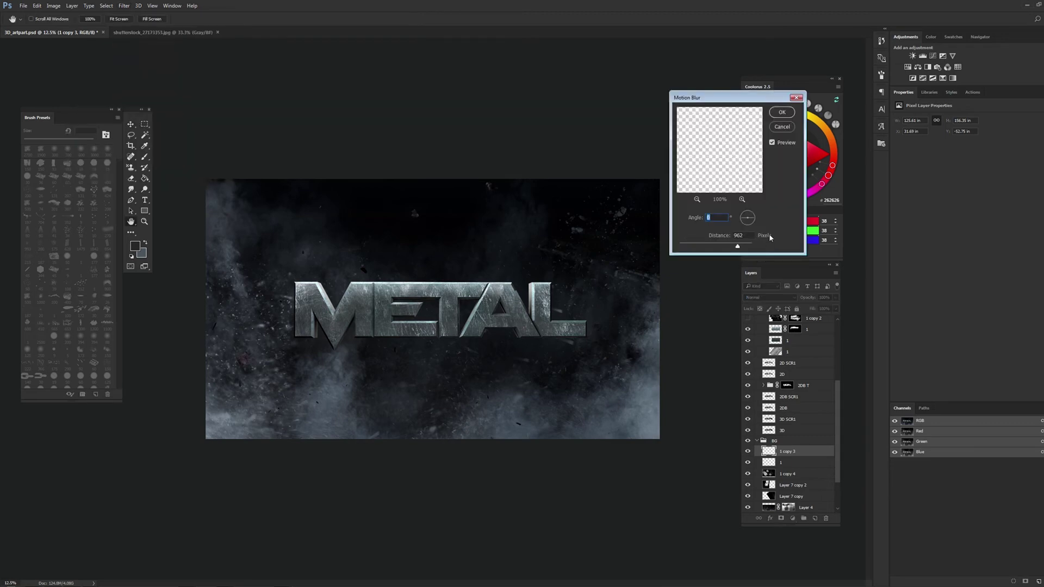
left_click_drag(733, 249, 704, 248)
left_click(781, 113)
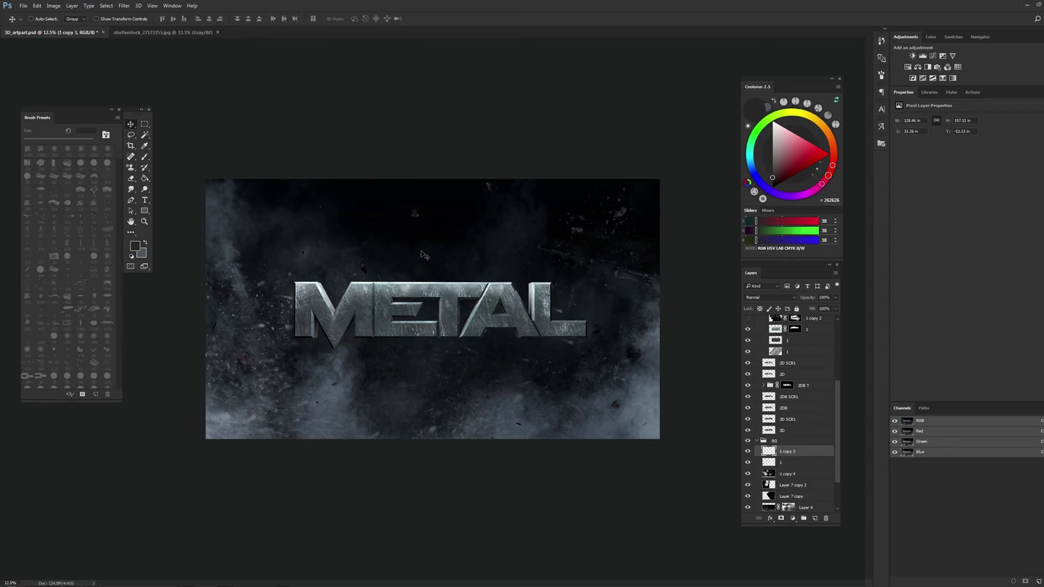
Trace a freehand lasso outline across the lower canvas, then select layer 1
left_click(132, 137)
left_click_drag(677, 242, 160, 424)
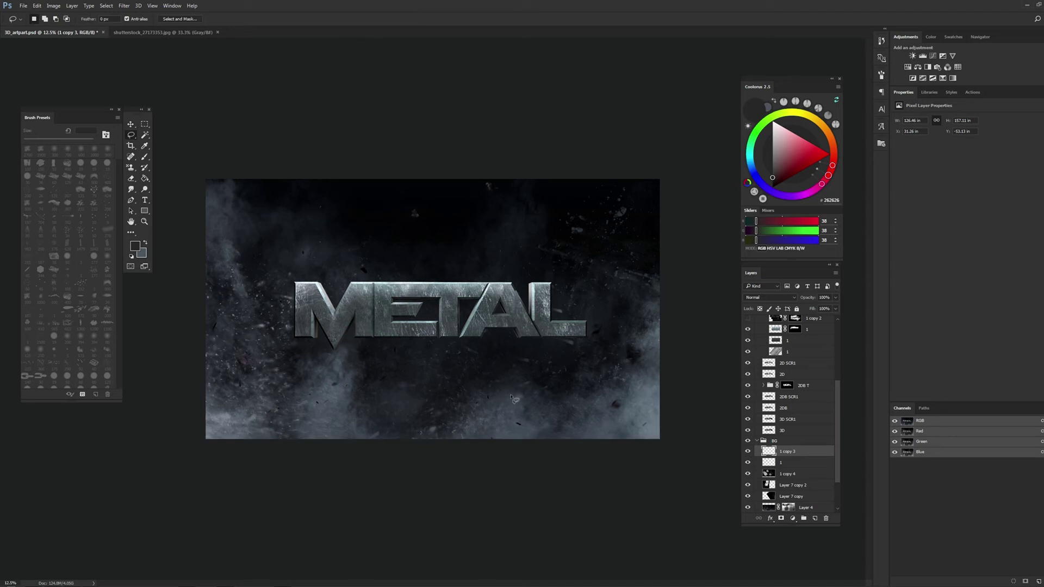
mouse_move(201, 379)
left_mouse_down()
mouse_move(310, 388)
mouse_move(693, 373)
left_mouse_up()
mouse_move(693, 373)
left_mouse_down()
mouse_move(674, 249)
mouse_move(584, 216)
mouse_move(461, 201)
mouse_move(727, 279)
mouse_move(657, 276)
mouse_move(459, 201)
mouse_move(522, 207)
left_mouse_up()
key("r")
left_click(575, 256)
left_click_drag(576, 255, 371, 211)
key("Escape")
left_click(133, 129)
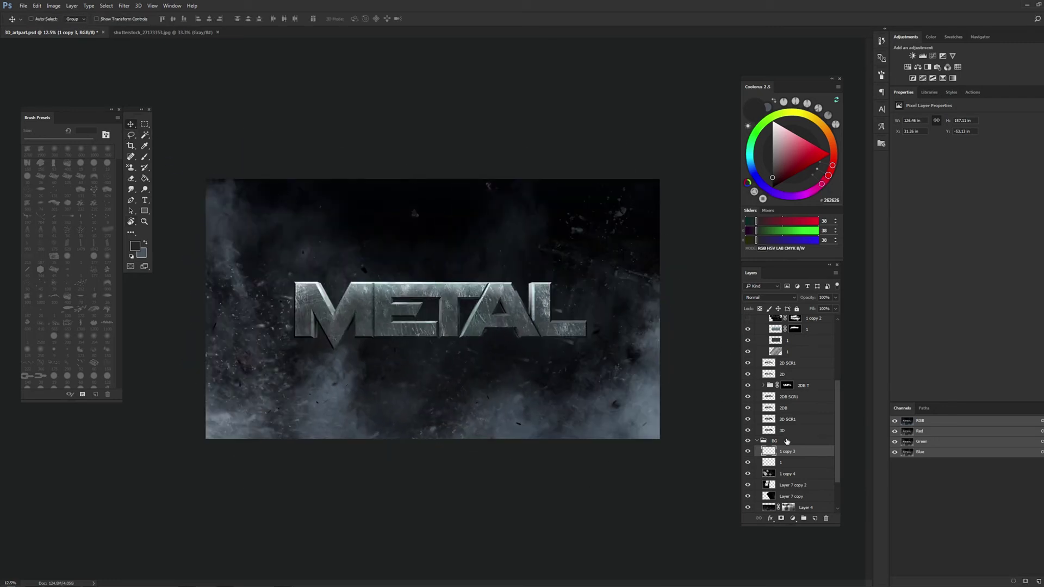
left_click(791, 463)
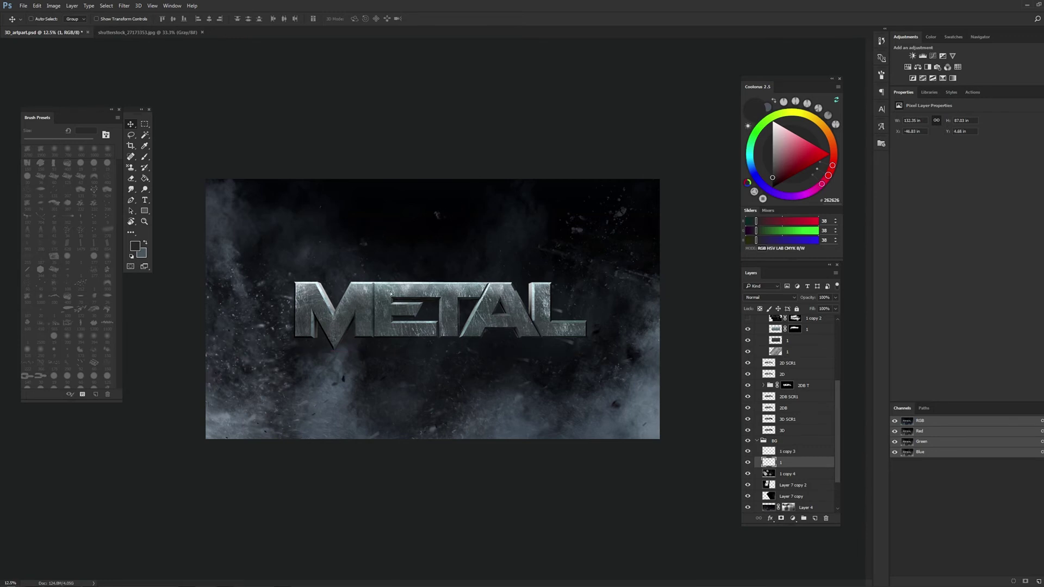
Bring layer 1 above the METAL group with Ctrl+] and shift it right
left_click_drag(386, 296, 388, 292)
scroll(801, 295, "up", 2)
scroll(801, 295, "up", 2)
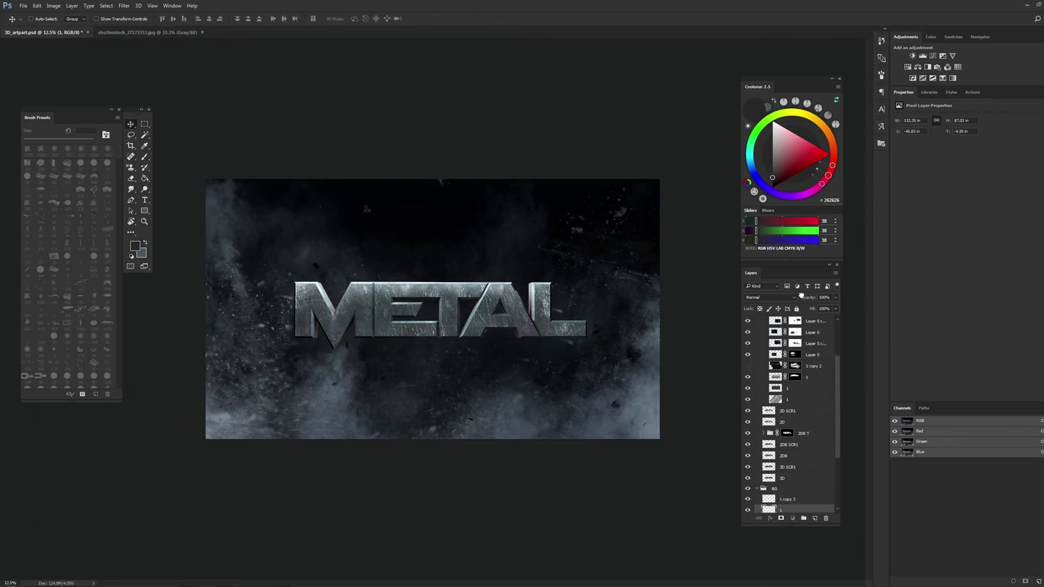
scroll(801, 295, "up", 2)
key("ctrl+]")
key("ctrl+]")
key("ctrl+]")
key("ctrl+]")
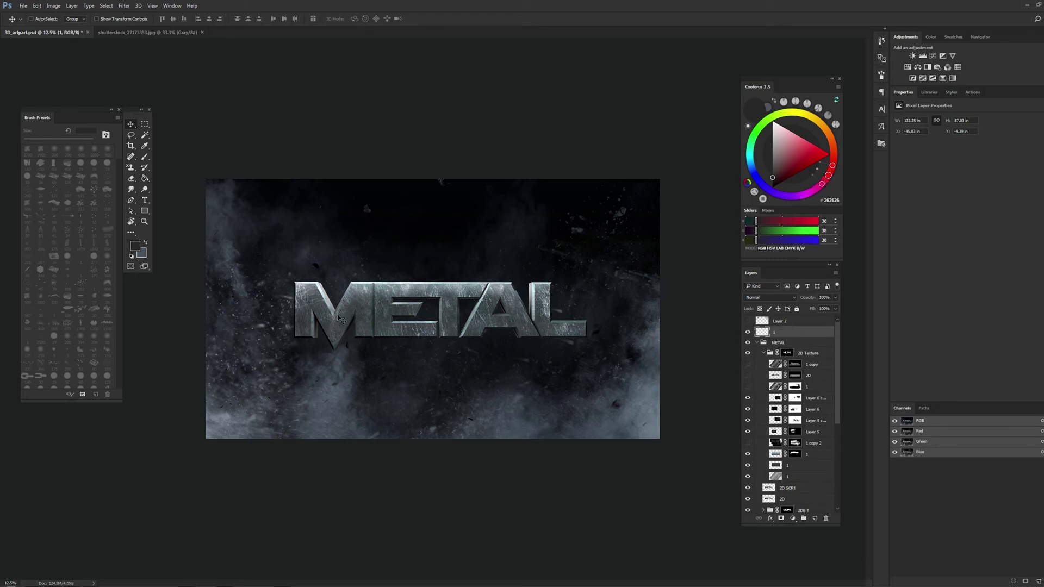
mouse_move(356, 335)
left_mouse_down()
mouse_move(364, 371)
mouse_move(397, 294)
left_mouse_up()
Squash the debris to H 41% and W 178%, tilt it, and move it down
key("ctrl+shift+alt+n")
key("ctrl+t")
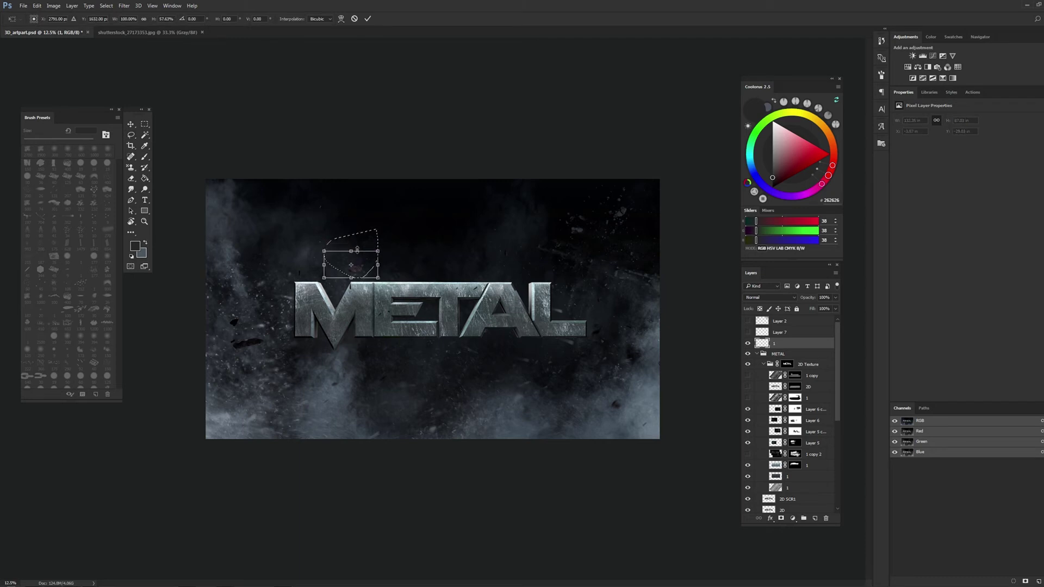
mouse_move(353, 231)
left_mouse_down()
mouse_move(352, 258)
mouse_move(281, 231)
mouse_move(330, 231)
mouse_move(326, 213)
mouse_move(293, 220)
left_mouse_up()
key("Return")
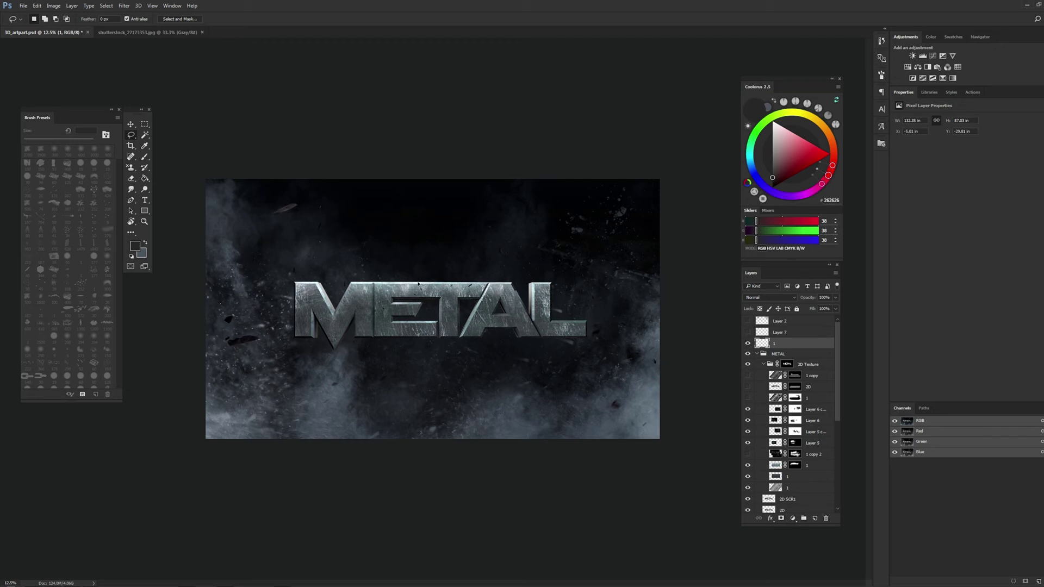
left_click(144, 125)
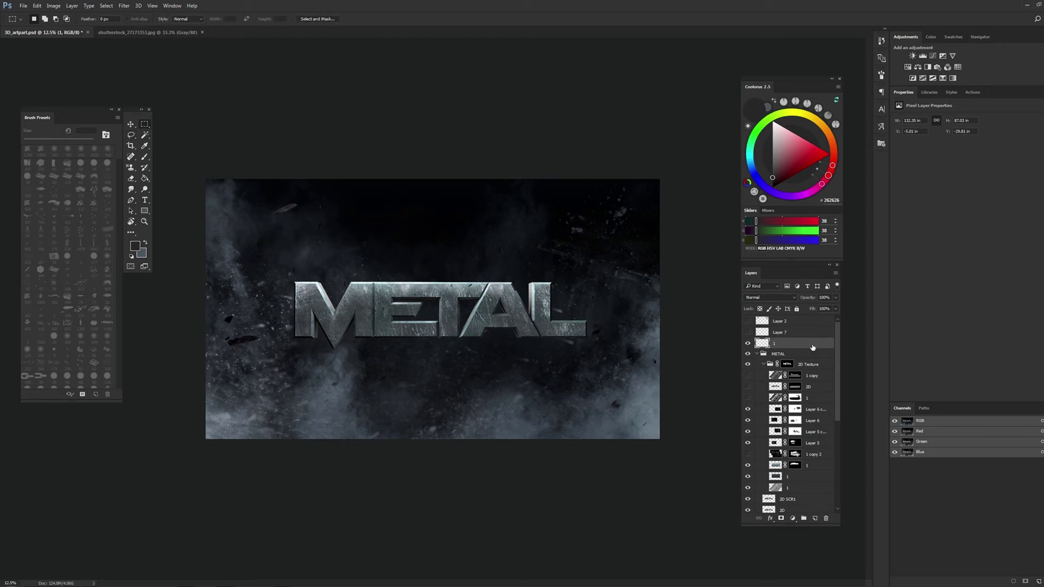
left_click(130, 124)
left_click_drag(244, 342, 243, 394)
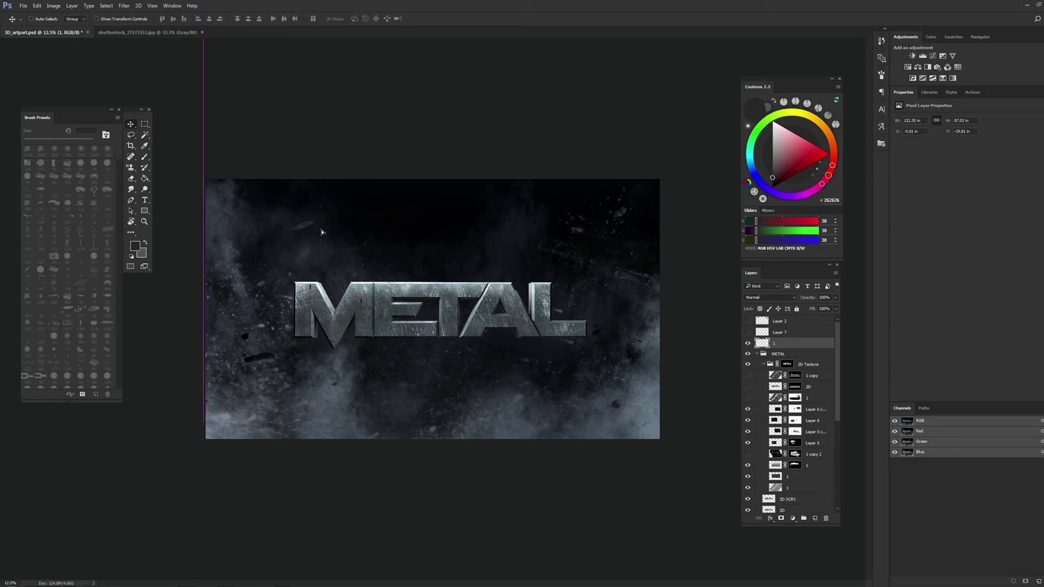
Motion-blur the debris shard, then nudge it slightly up and left
left_click(124, 5)
left_click(90, 144)
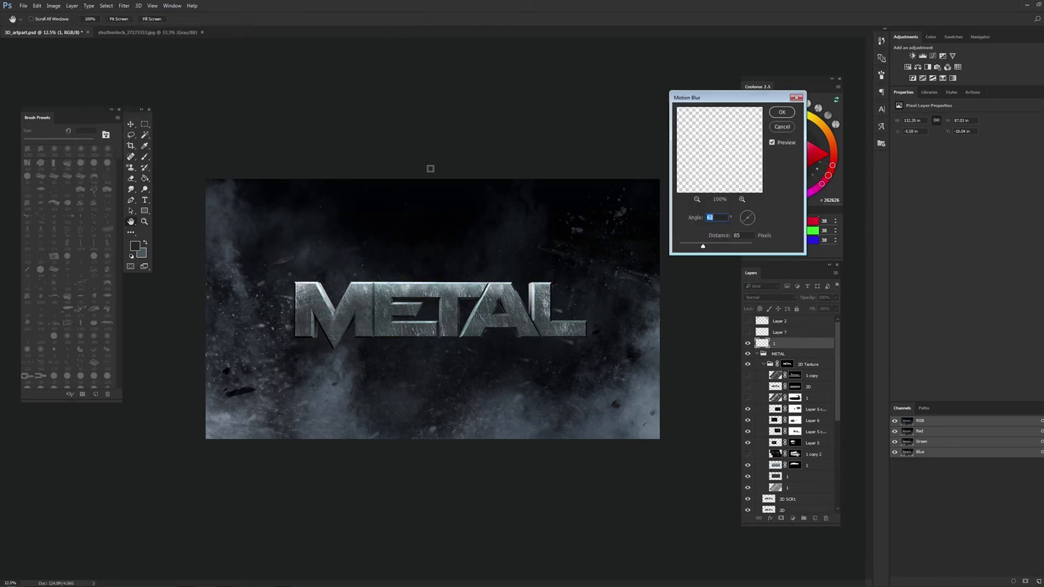
left_click(775, 125)
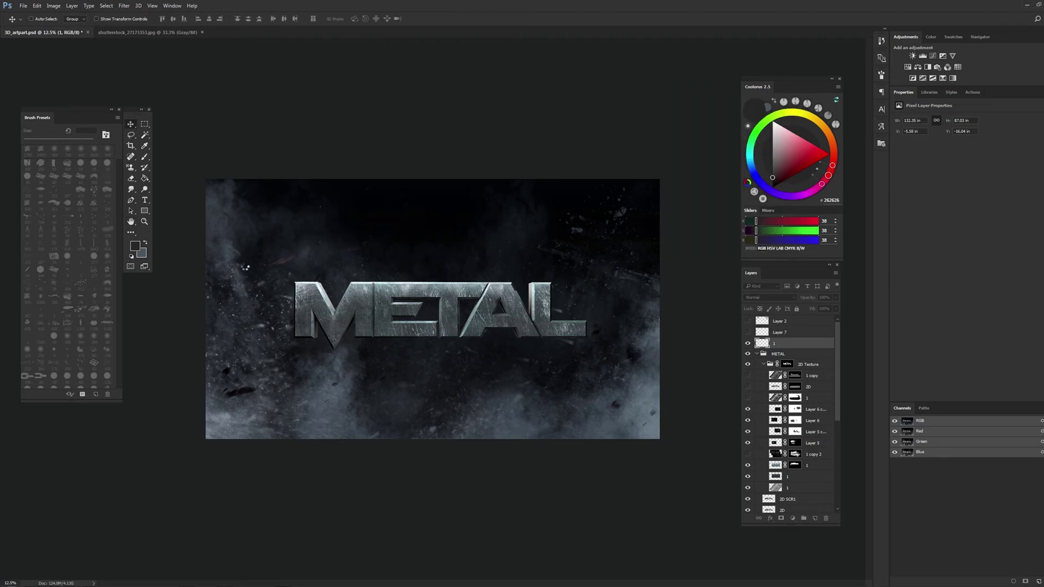
left_click_drag(308, 274, 412, 297)
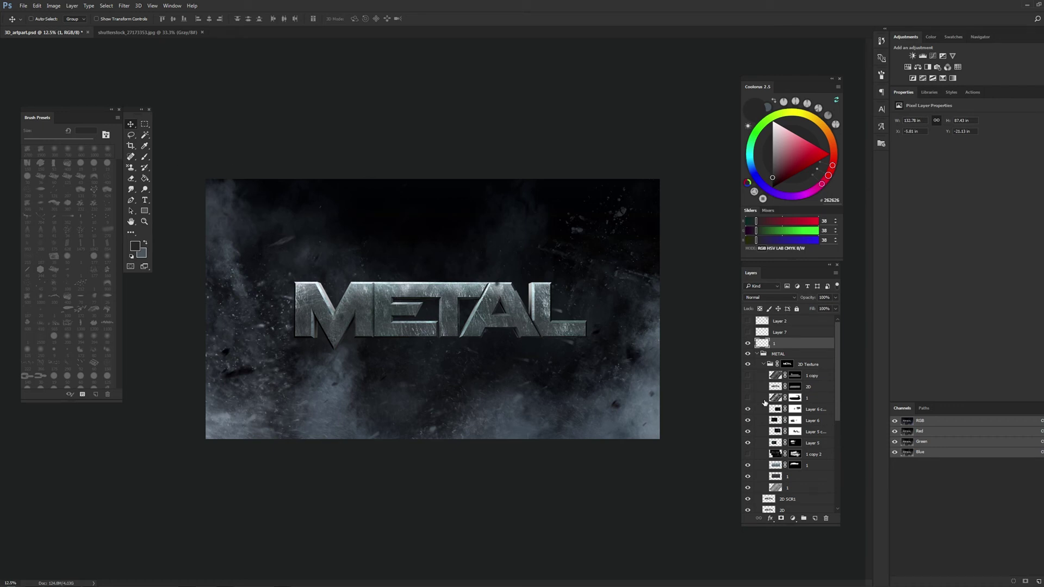
Create a new empty Layer 8 and place it above the METAL group
left_click(785, 355)
key("ctrl+shift+n")
key("Return")
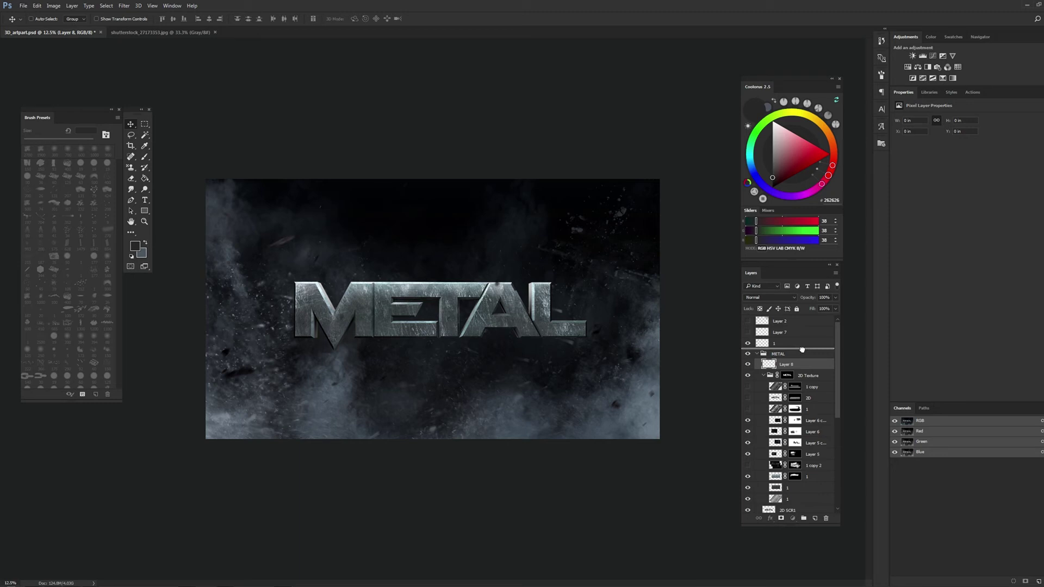
left_click_drag(774, 364, 783, 350)
key("b")
key("shift+b")
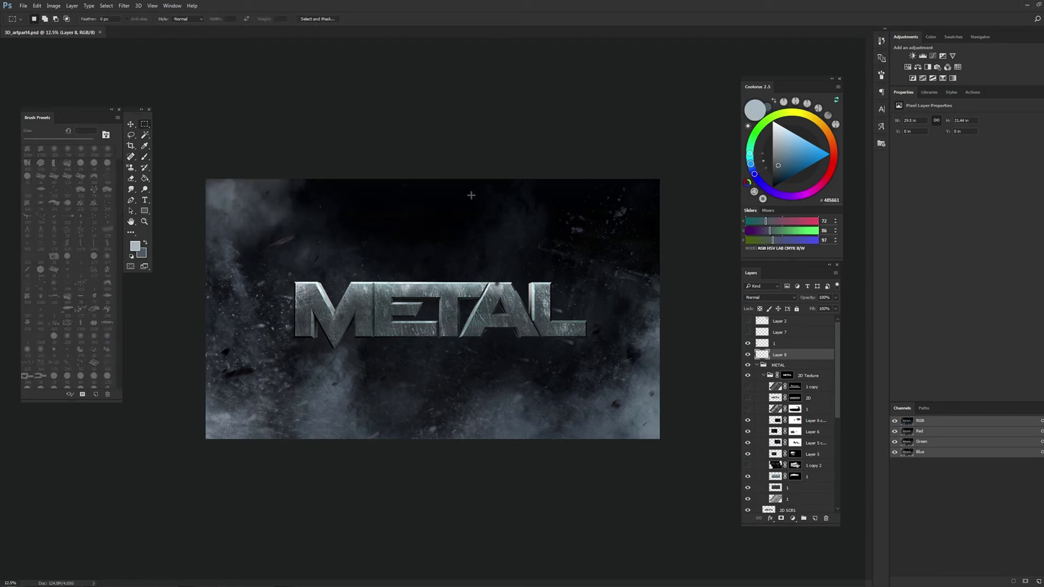
left_click(140, 225)
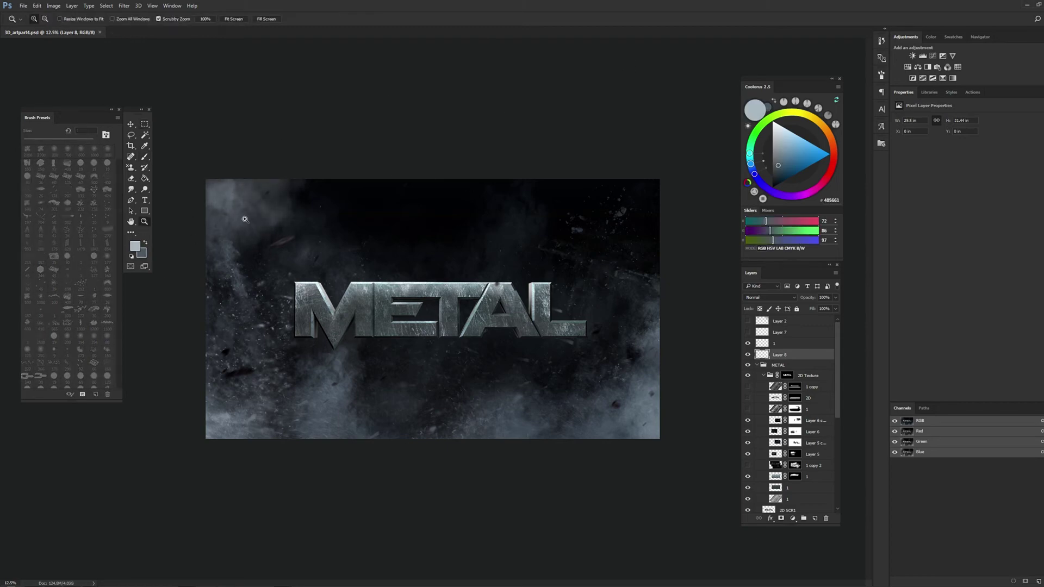
Tilt and crop the image tighter around the METAL text, then zoom in
key("c")
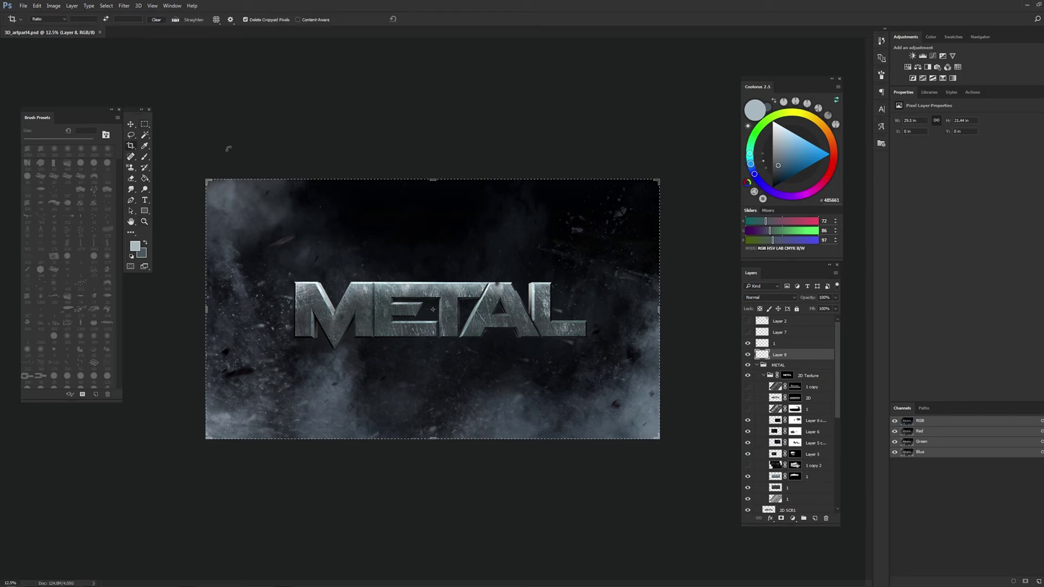
left_click_drag(657, 180, 624, 198)
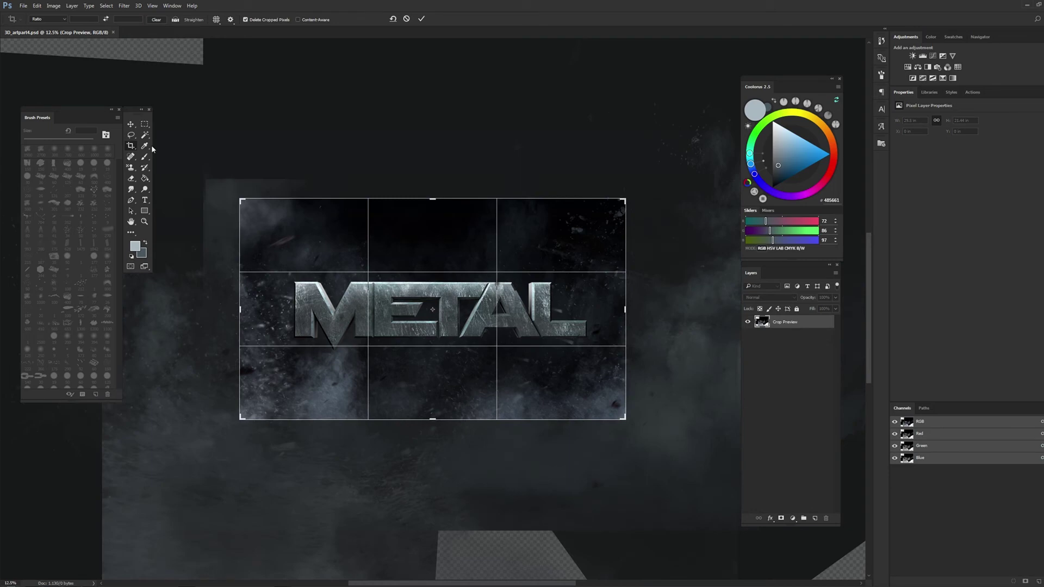
left_click(145, 124)
left_click(510, 220)
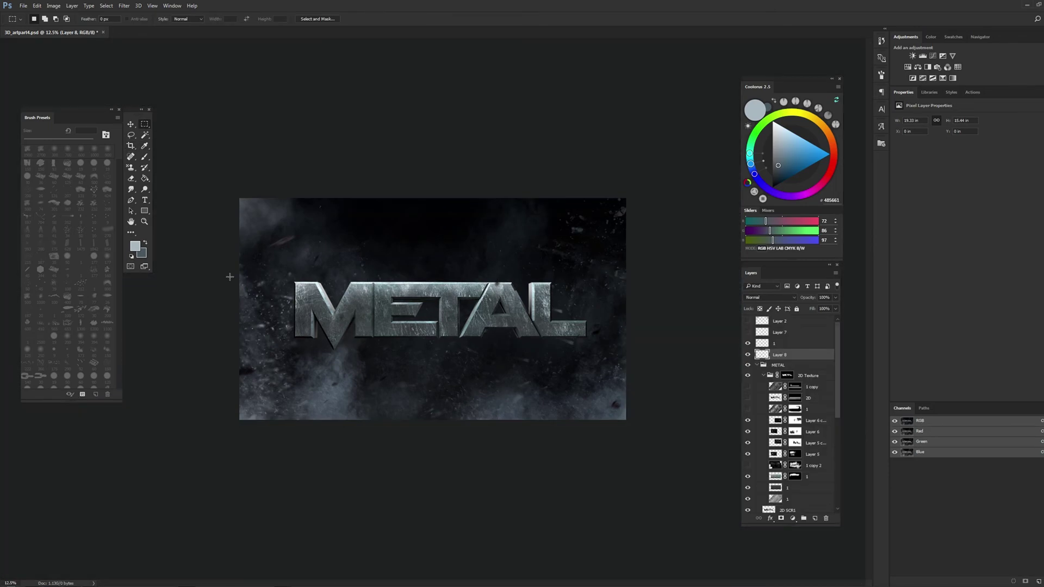
left_click(145, 221)
left_click(436, 318)
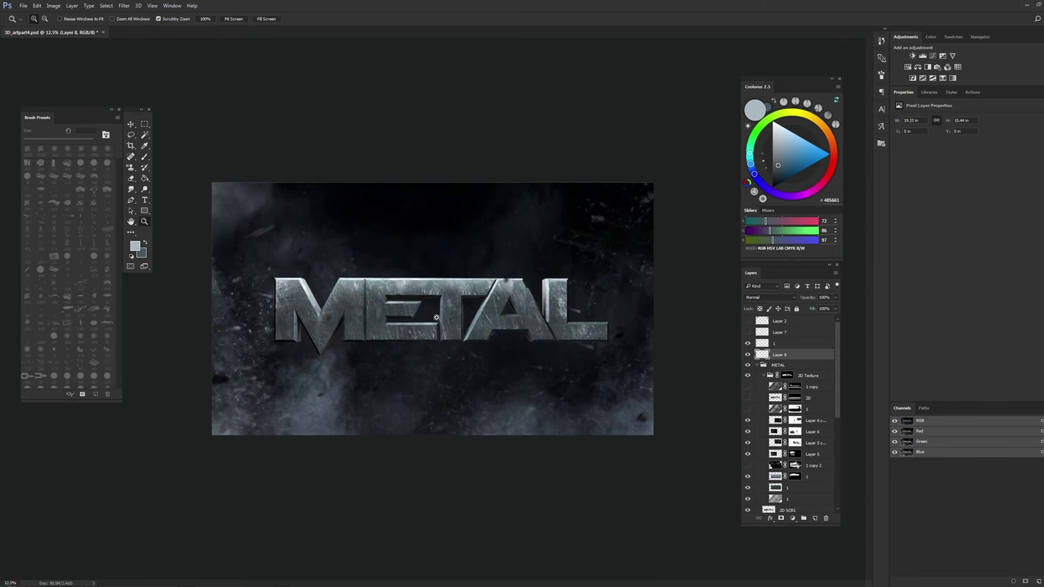
Set up the Brush with a pale blue-grey colour and 100% flow
key("r")
left_click_drag(534, 289, 516, 331)
key("Escape")
key("m")
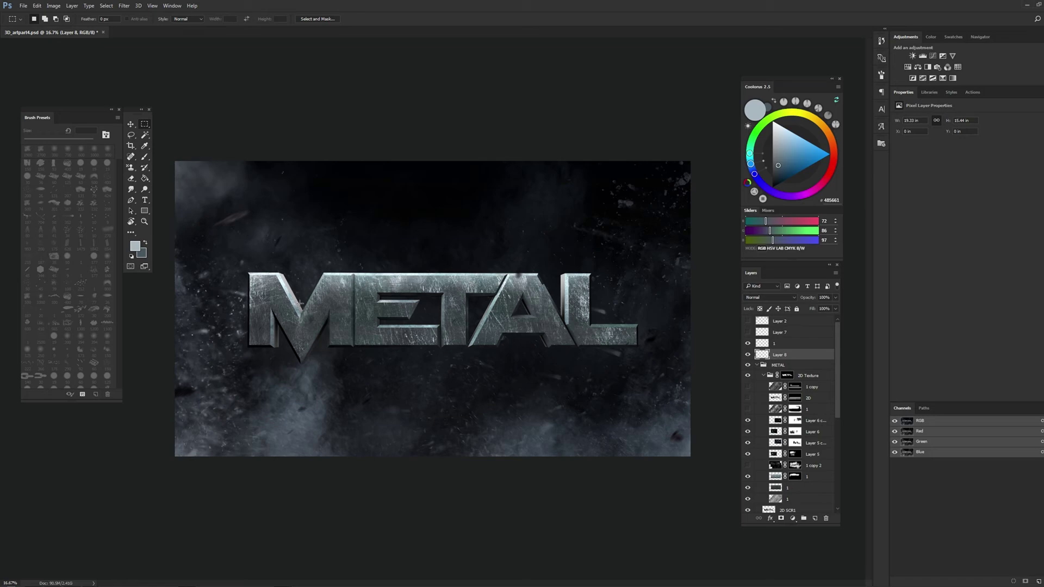
key("b")
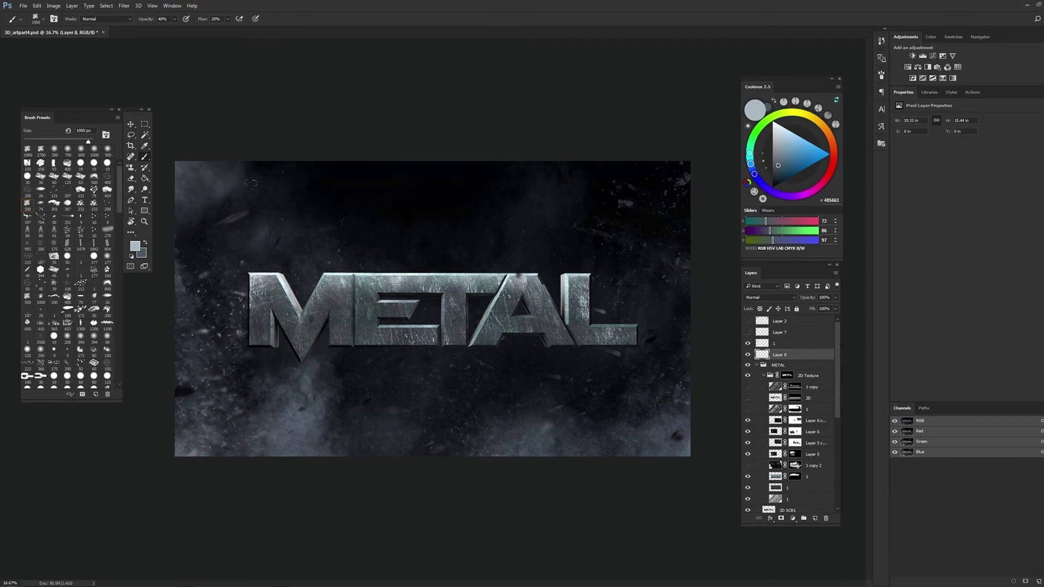
key("bracketleft")
key("bracketleft")
key("bracketleft")
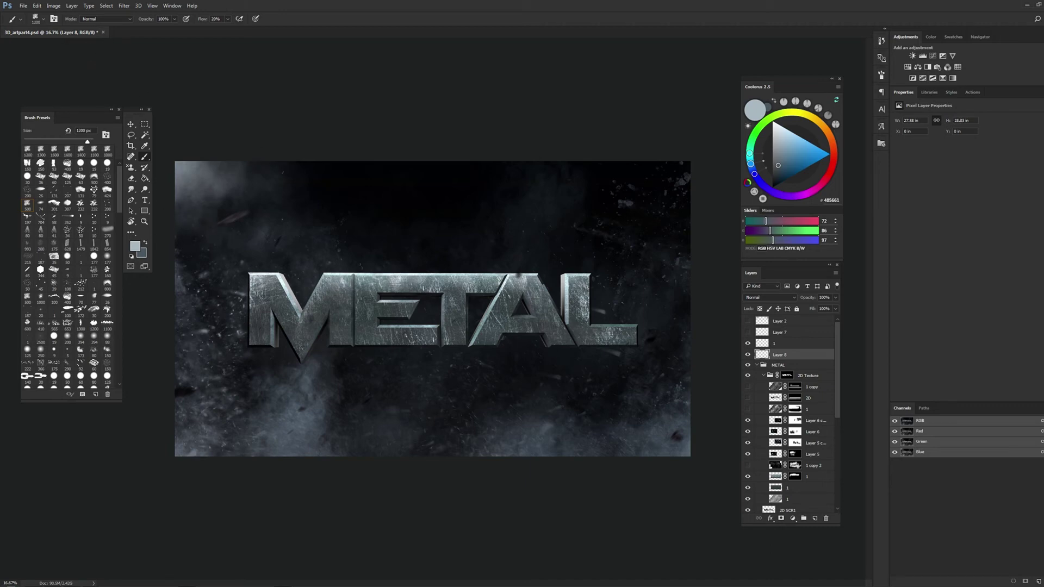
left_click(778, 136)
key("bracketleft")
key("bracketleft")
key("bracketleft")
key("bracketleft")
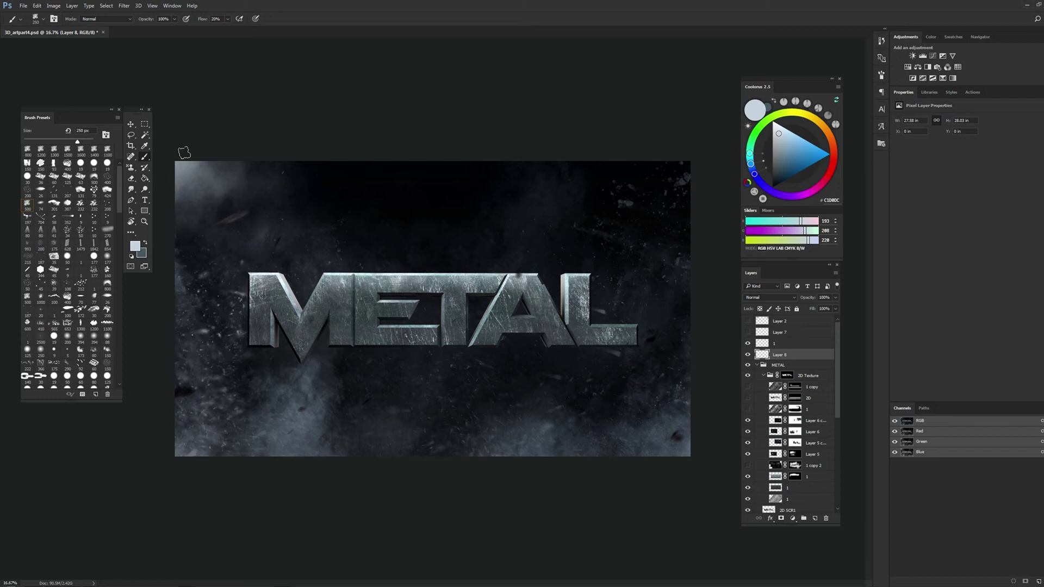
left_click(227, 19)
left_click_drag(228, 30, 264, 30)
key("bracketright")
key("bracketright")
key("bracketright")
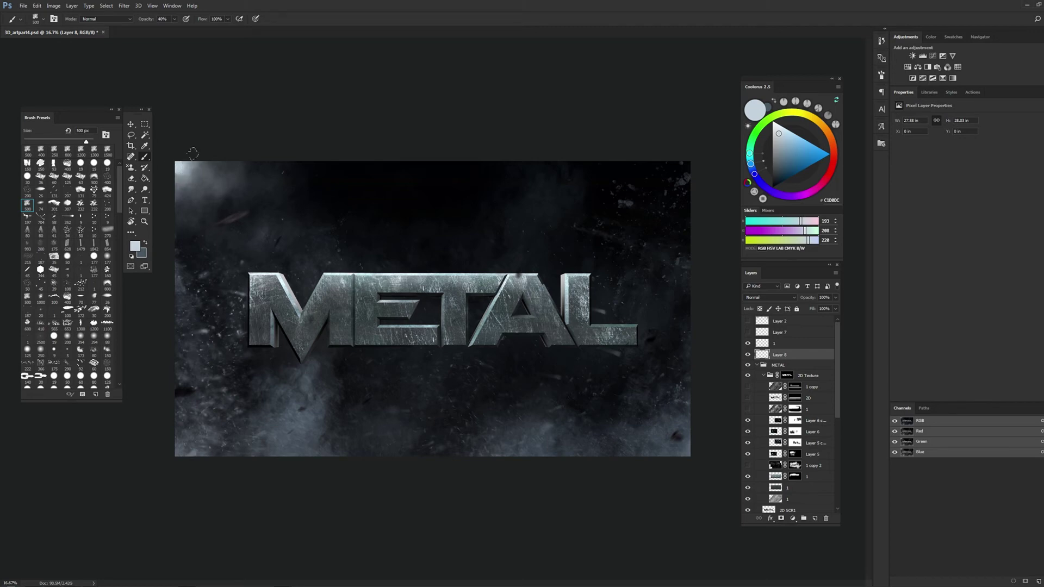
key("bracketright")
key("bracketright")
Paint soft pale light into the upper-left corner of Layer 8
left_click(240, 236)
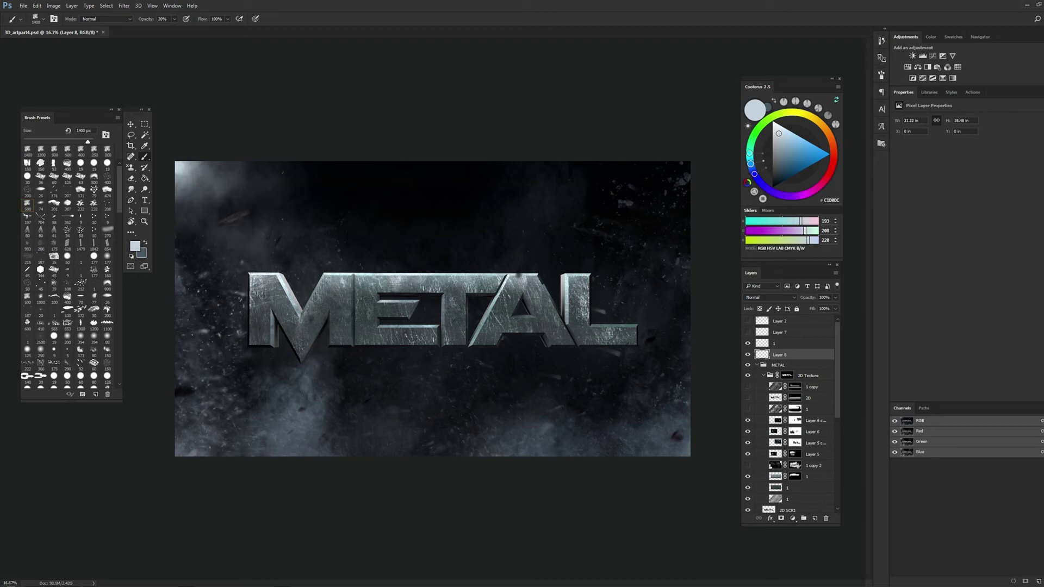
key("bracketleft")
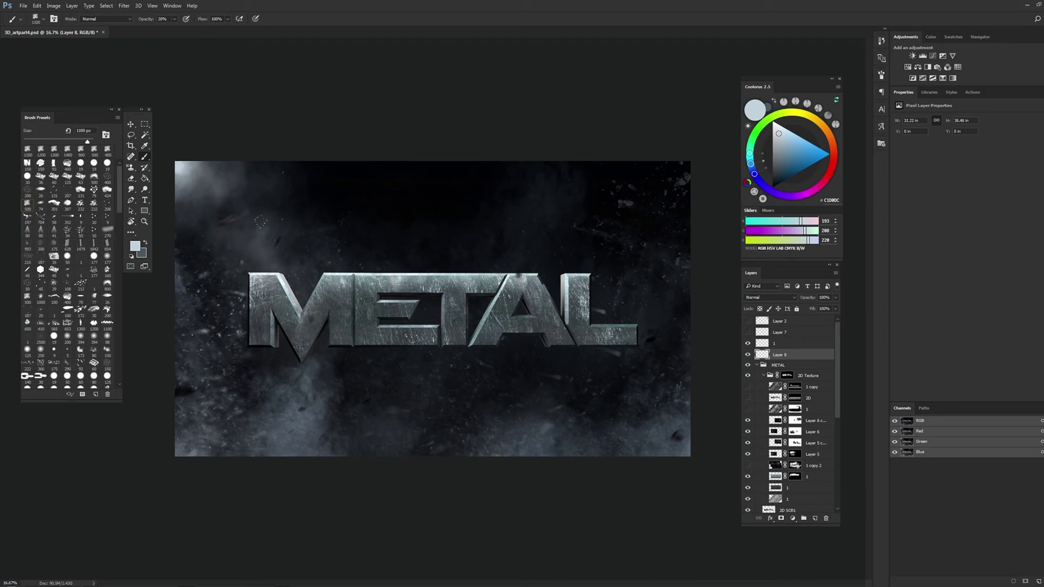
left_click_drag(282, 258, 257, 209)
key("bracketright")
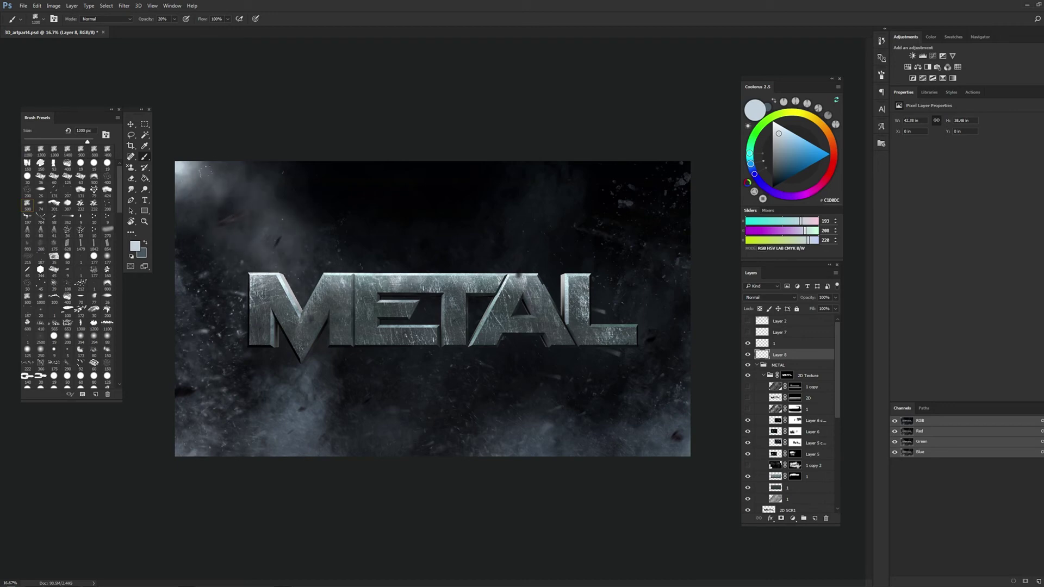
Scale up and reposition the painted light, then switch the transform to Warp
key("ctrl+t")
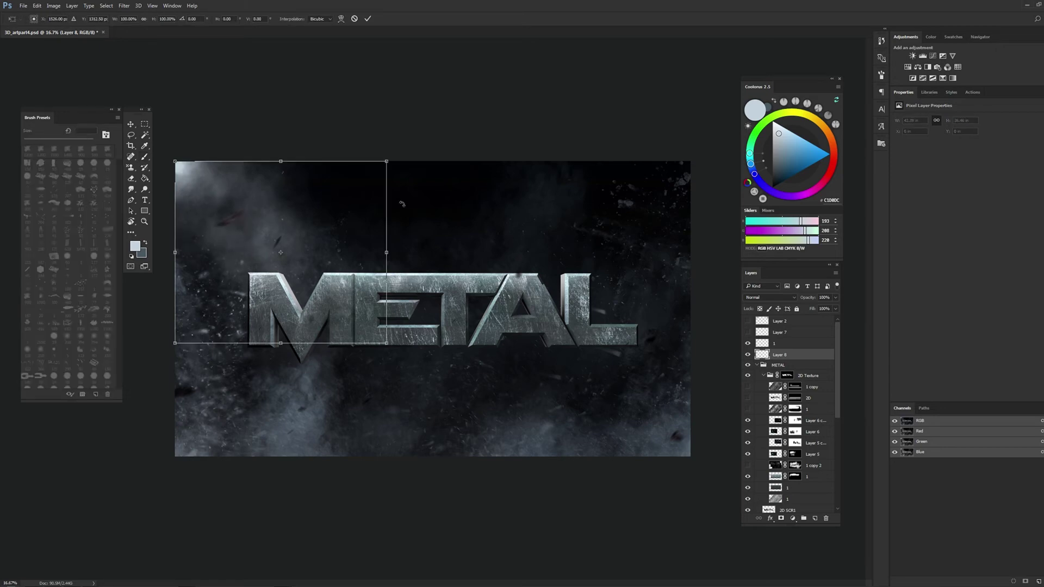
left_click_drag(386, 162, 447, 109)
left_click_drag(370, 237, 431, 277)
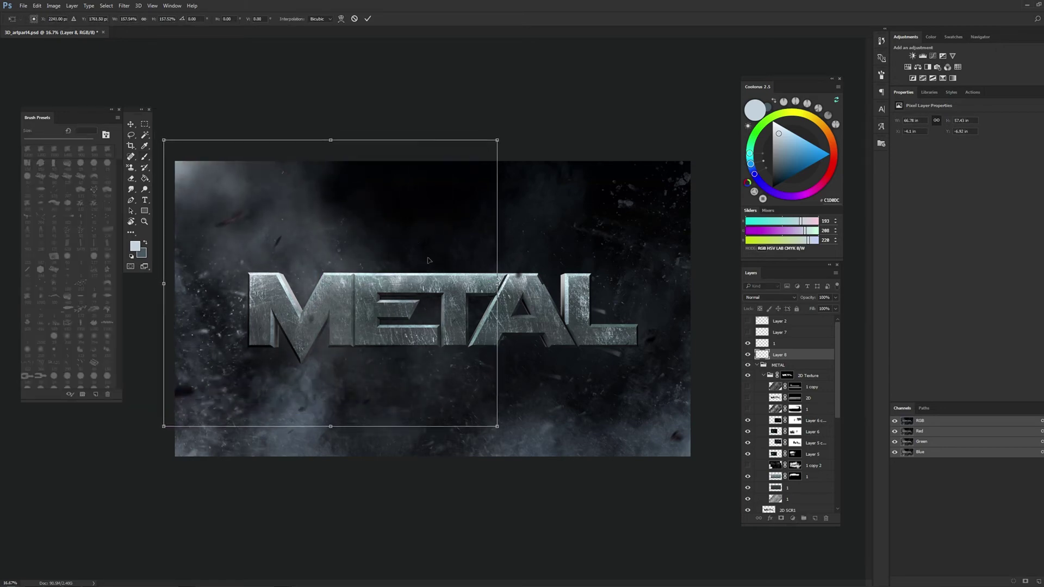
right_click(287, 233)
left_click(337, 307)
Warp the light into a sweeping haze stretched across the left side
left_click_drag(334, 287, 368, 361)
left_click_drag(468, 421, 431, 365)
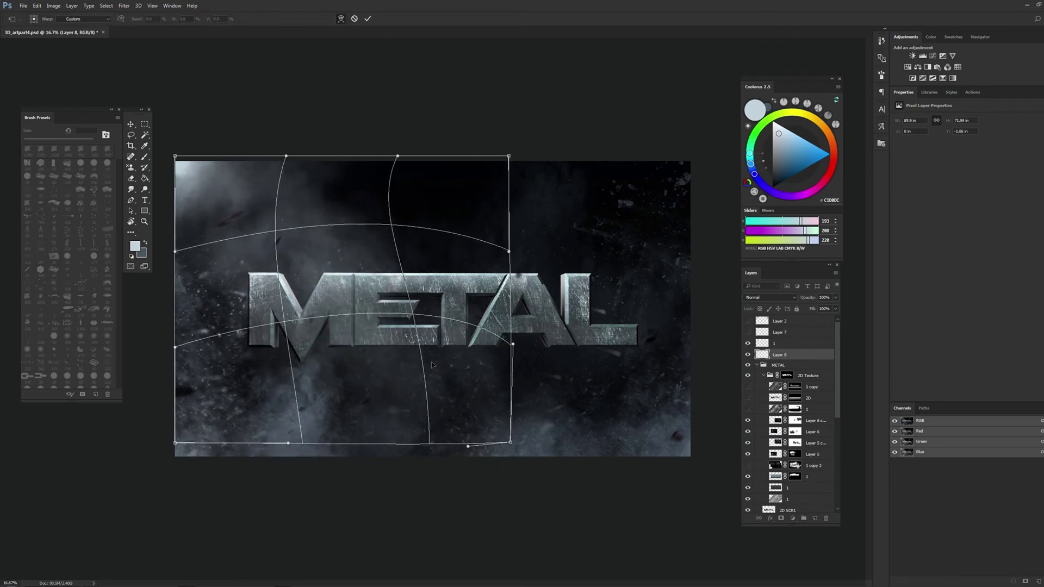
left_click_drag(500, 436, 755, 561)
left_click_drag(445, 375, 351, 321)
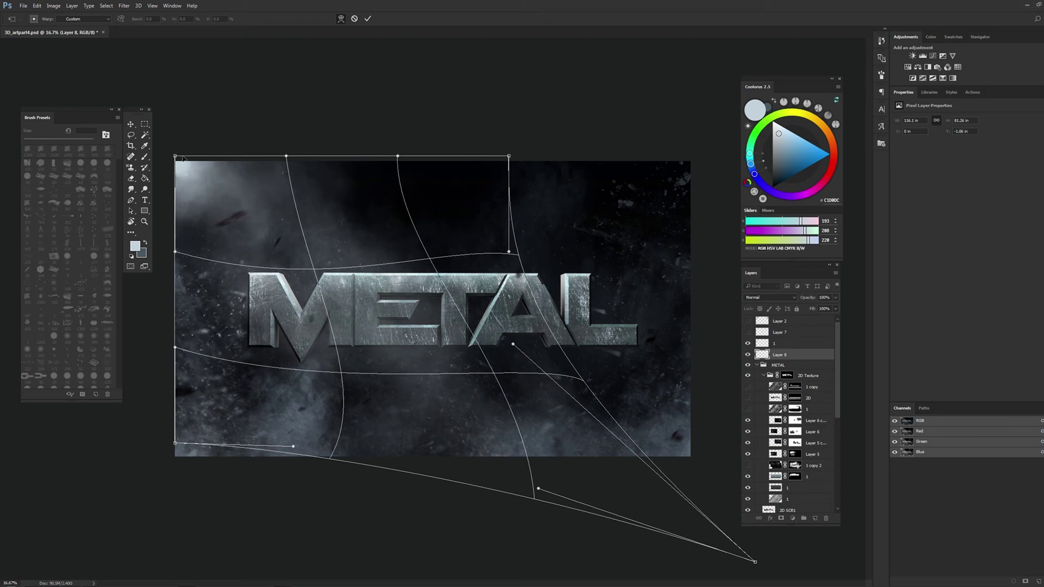
left_click_drag(175, 157, 152, 131)
mouse_move(159, 213)
left_mouse_down()
mouse_move(199, 265)
mouse_move(178, 310)
left_mouse_up()
left_click_drag(318, 185, 339, 153)
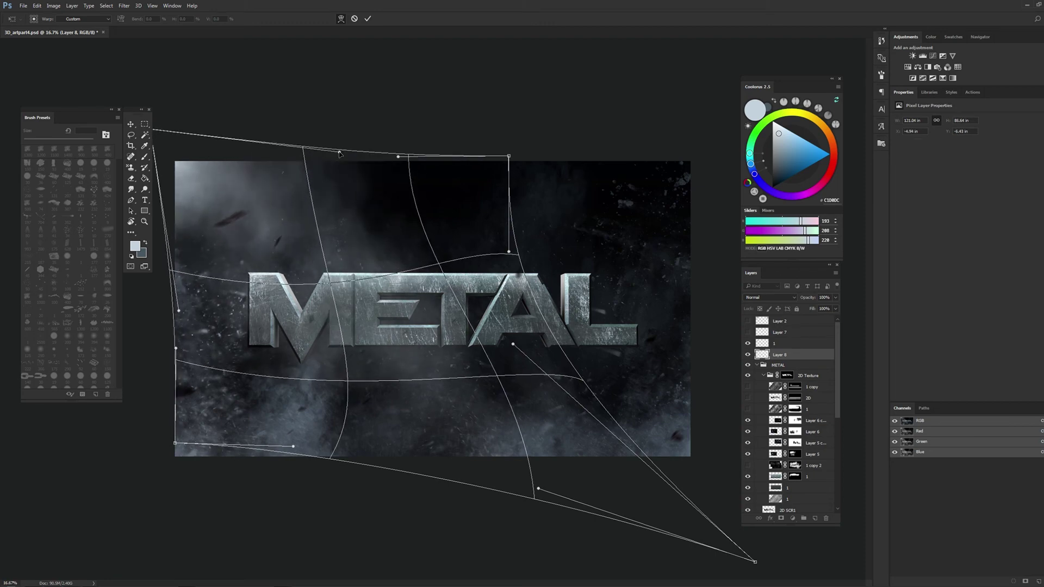
left_click_drag(226, 253, 231, 275)
left_click_drag(153, 131, 169, 155)
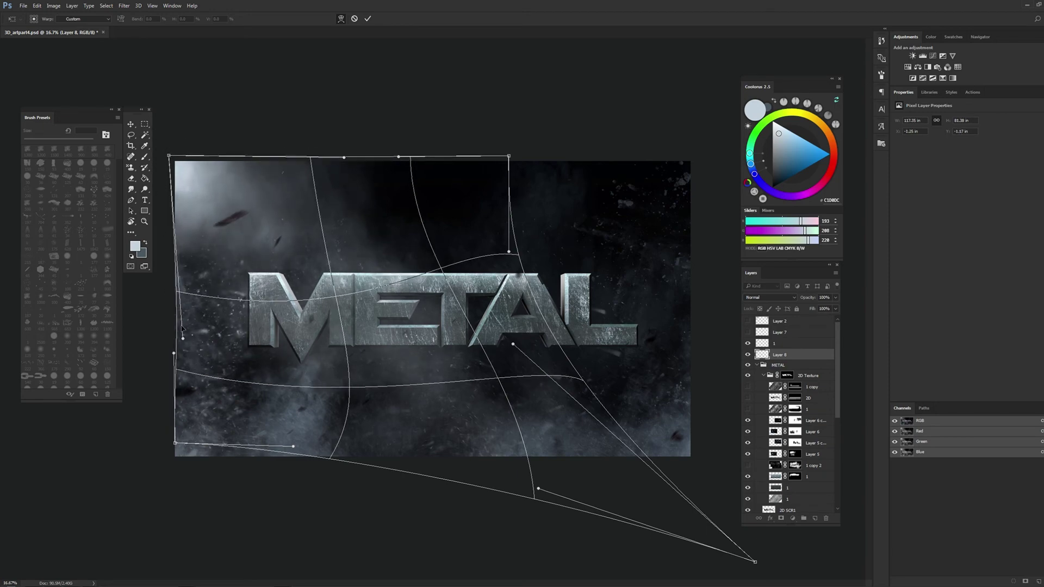
key("Return")
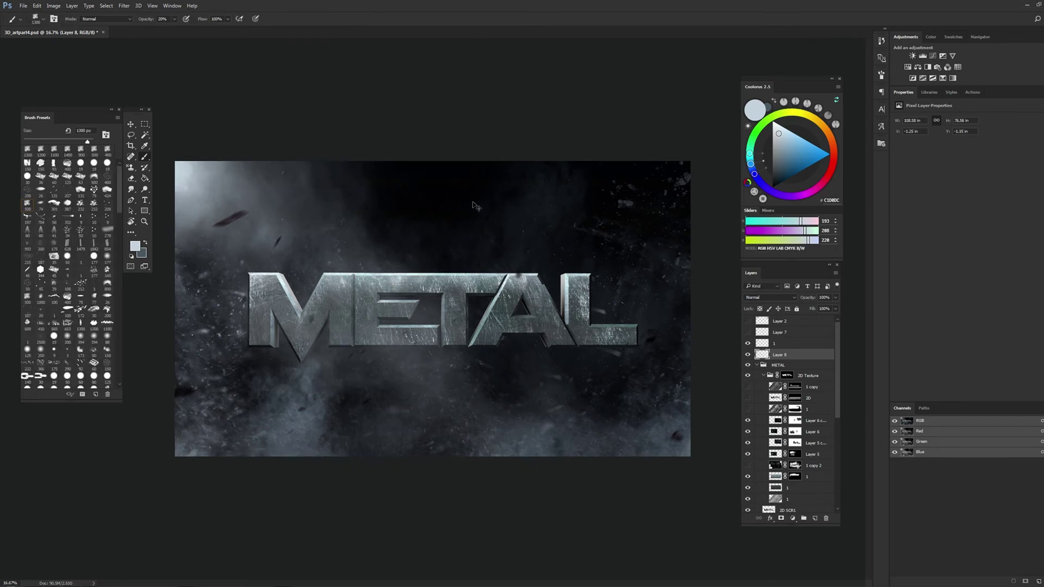
Warp the light again, pulling its lower-right back inward
key("ctrl+t")
right_click(380, 334)
left_click(409, 382)
mouse_move(397, 372)
left_mouse_down()
mouse_move(649, 454)
mouse_move(633, 426)
mouse_move(430, 394)
left_mouse_up()
key("Return")
Erase part of the haze in the upper-left with a low-opacity Eraser
key("b")
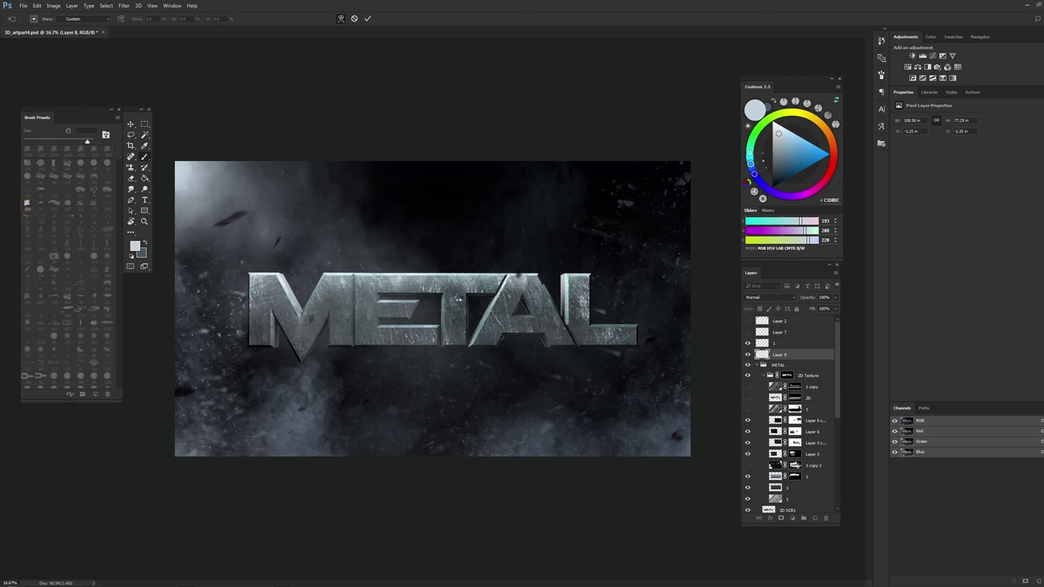
key("e")
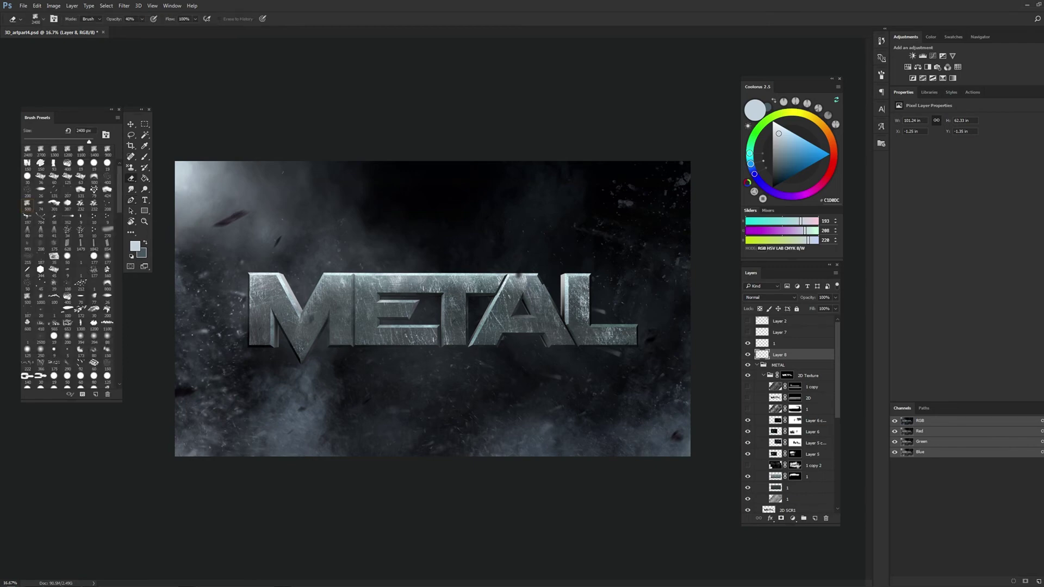
key("5")
key("4")
mouse_move(332, 168)
left_mouse_down()
mouse_move(326, 195)
mouse_move(261, 245)
left_mouse_up()
left_click_drag(282, 174, 326, 217)
left_click_drag(256, 163, 185, 239)
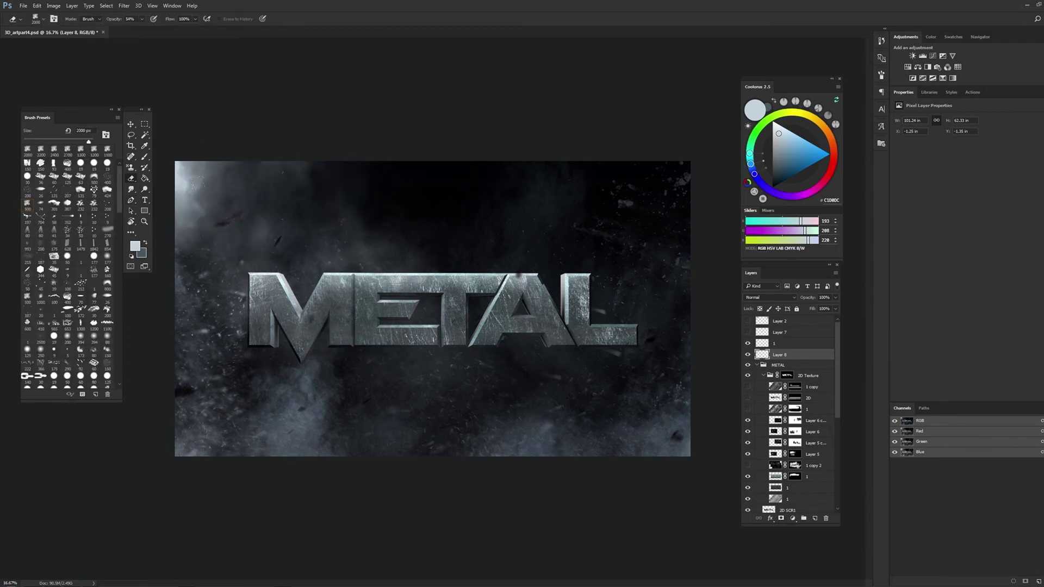
Duplicate the haze layer, Layer 8
key("r")
left_click_drag(598, 228, 631, 273)
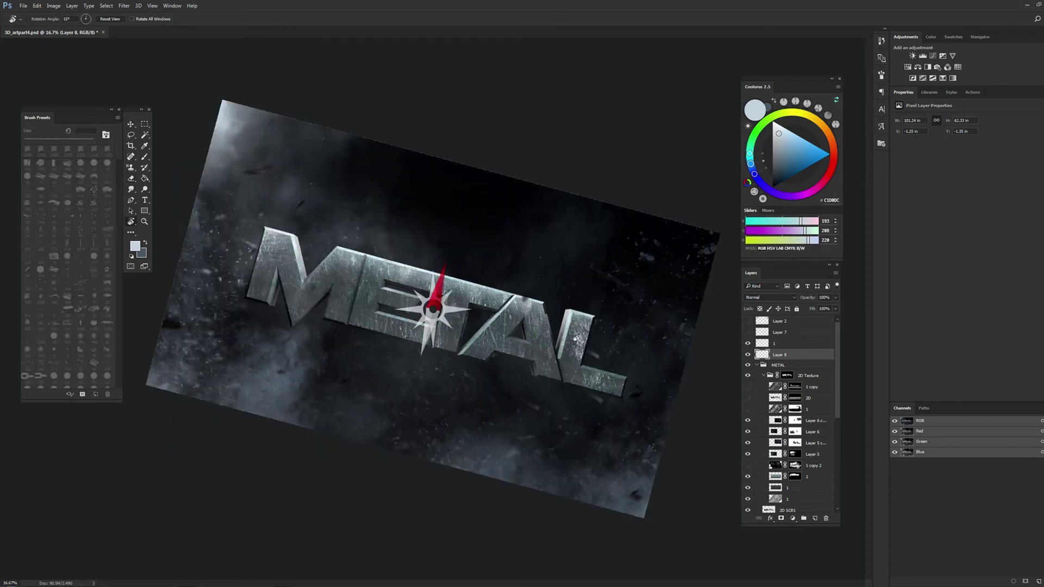
key("Escape")
key("ctrl+j")
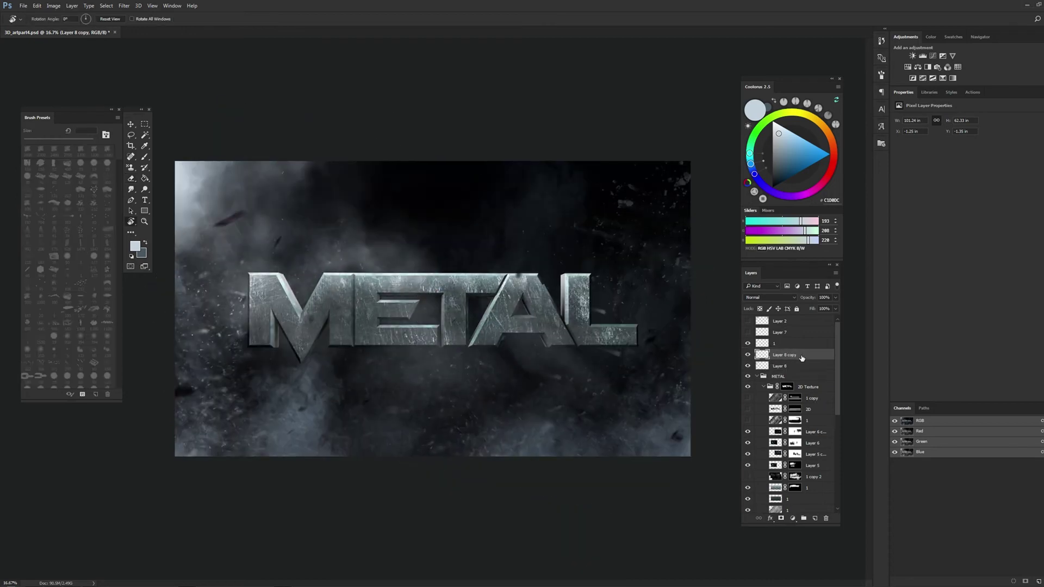
Move the Layer 8 copy up-right and rotate it into a tall, tilted shape
key("v")
left_click_drag(389, 323, 505, 220)
key("ctrl+t")
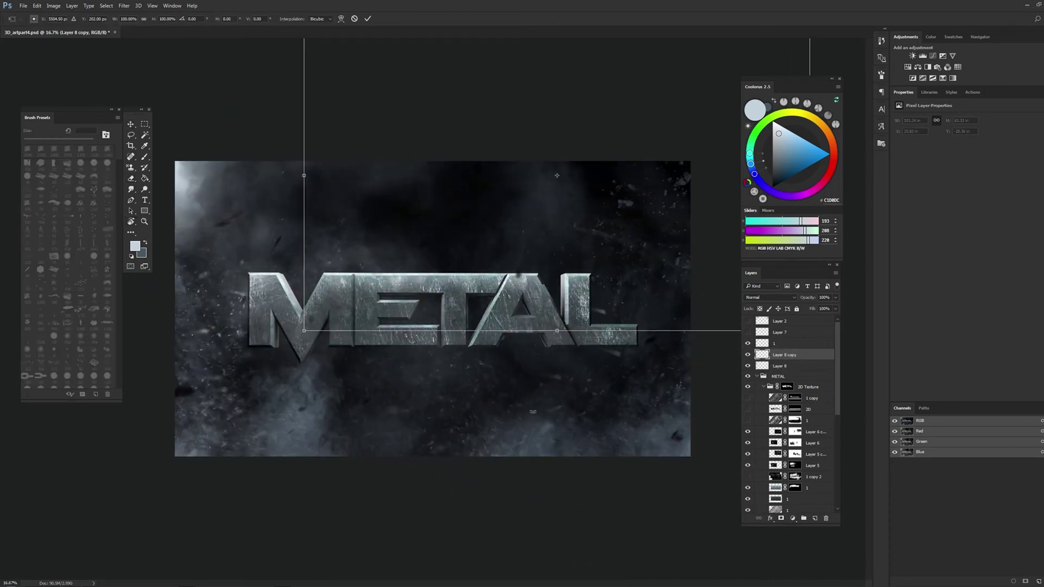
mouse_move(296, 342)
left_mouse_down()
mouse_move(420, 279)
mouse_move(467, 176)
mouse_move(709, 299)
mouse_move(261, 489)
left_mouse_up()
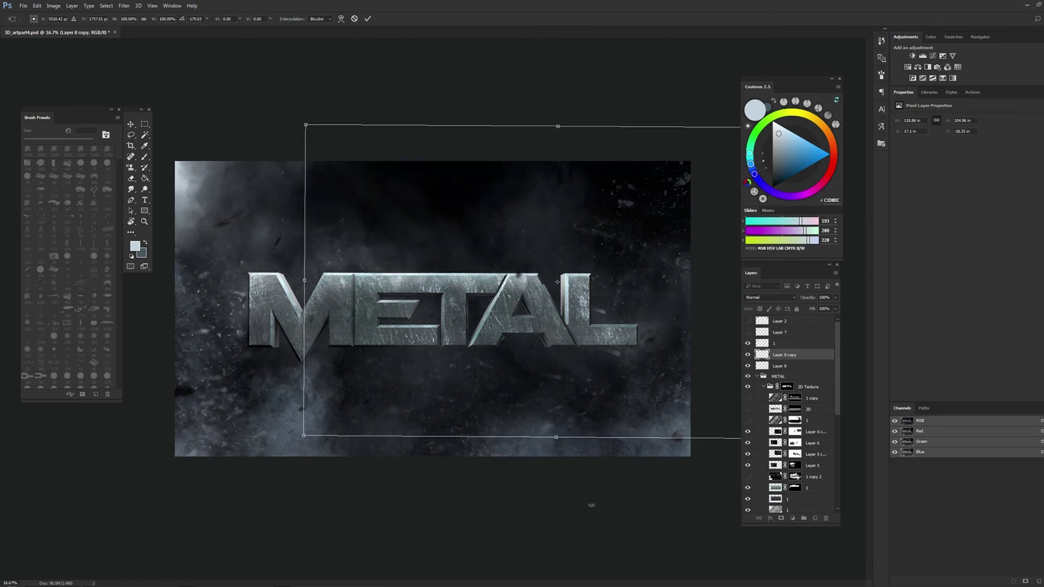
left_click_drag(489, 272, 424, 228)
mouse_move(421, 361)
left_mouse_down()
mouse_move(438, 314)
mouse_move(433, 405)
left_mouse_up()
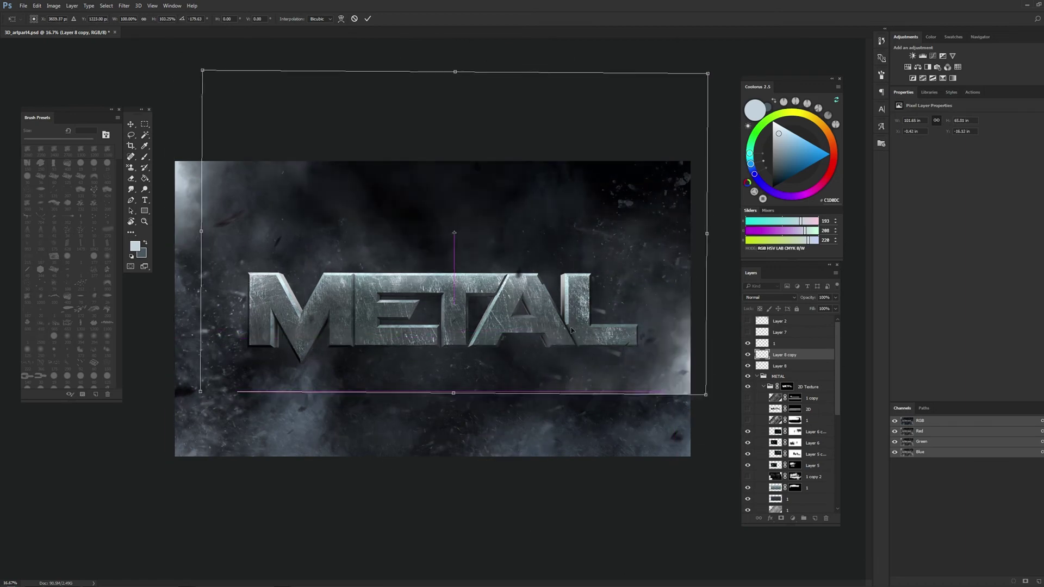
mouse_move(164, 337)
left_mouse_down()
mouse_move(246, 237)
mouse_move(379, 494)
left_mouse_up()
mouse_move(414, 413)
left_mouse_down()
mouse_move(549, 261)
mouse_move(566, 280)
left_mouse_up()
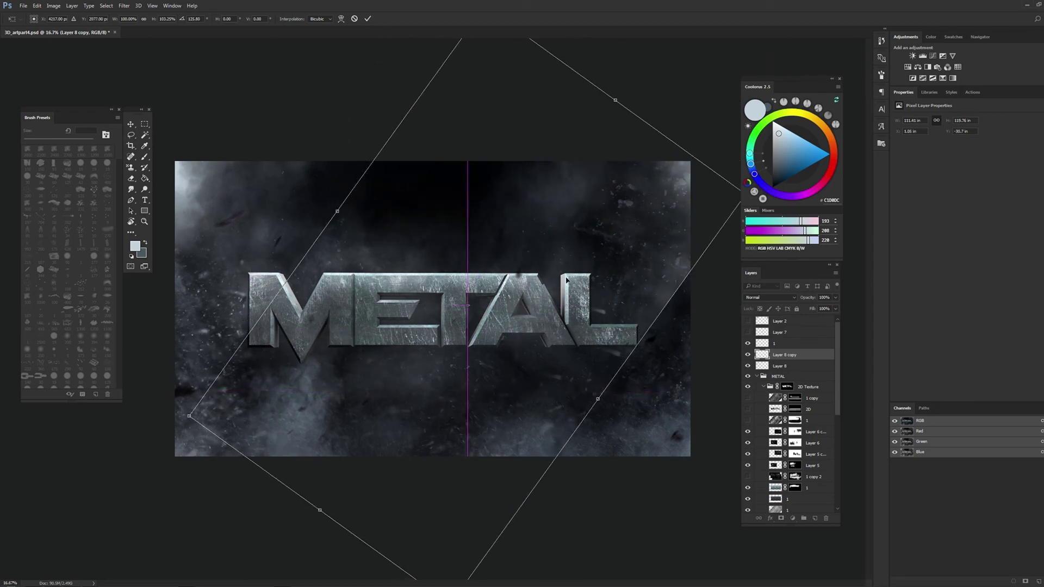
left_click_drag(702, 399, 707, 248)
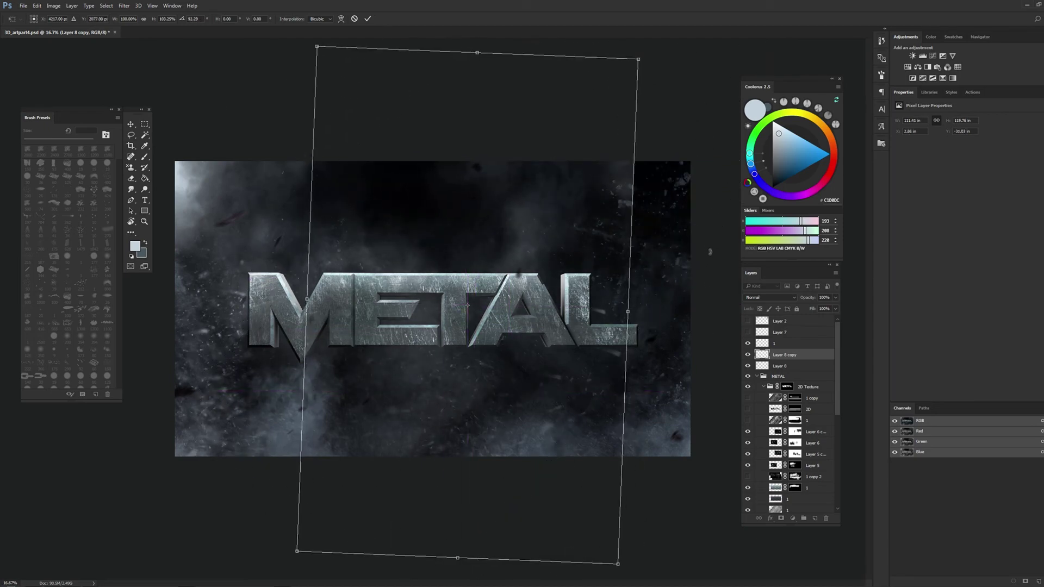
left_click_drag(564, 213, 624, 317)
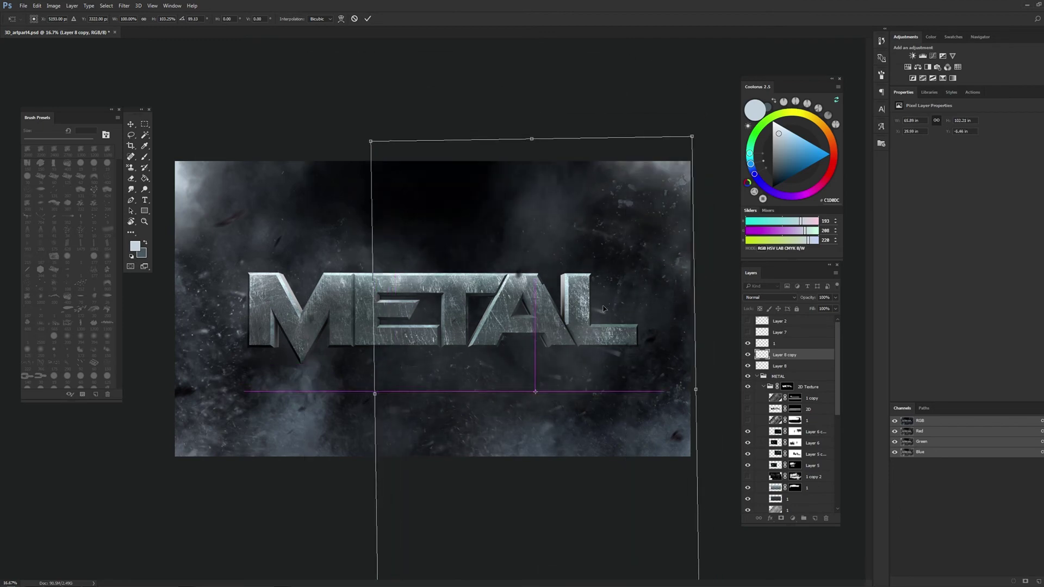
left_click_drag(704, 263, 716, 275)
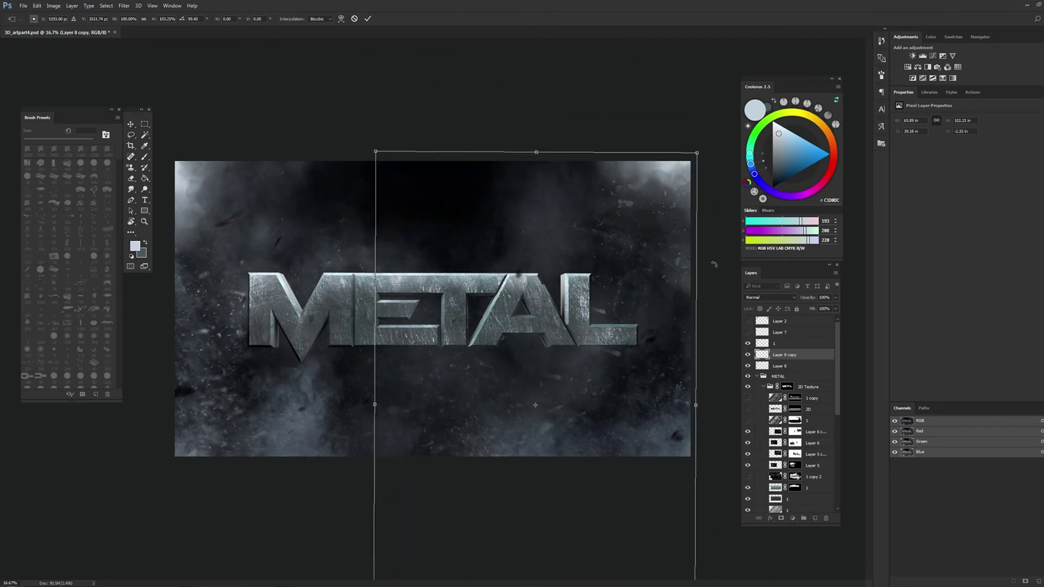
Warp the copy toward the upper right, pulling its top-right corner up, and commit
right_click(595, 331)
left_click(603, 361)
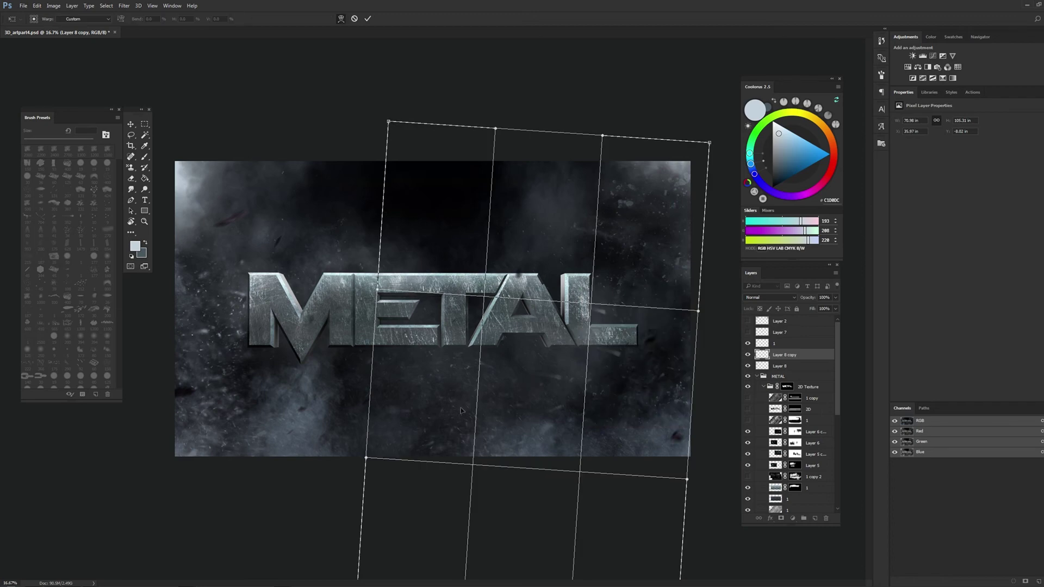
left_click_drag(441, 401, 654, 230)
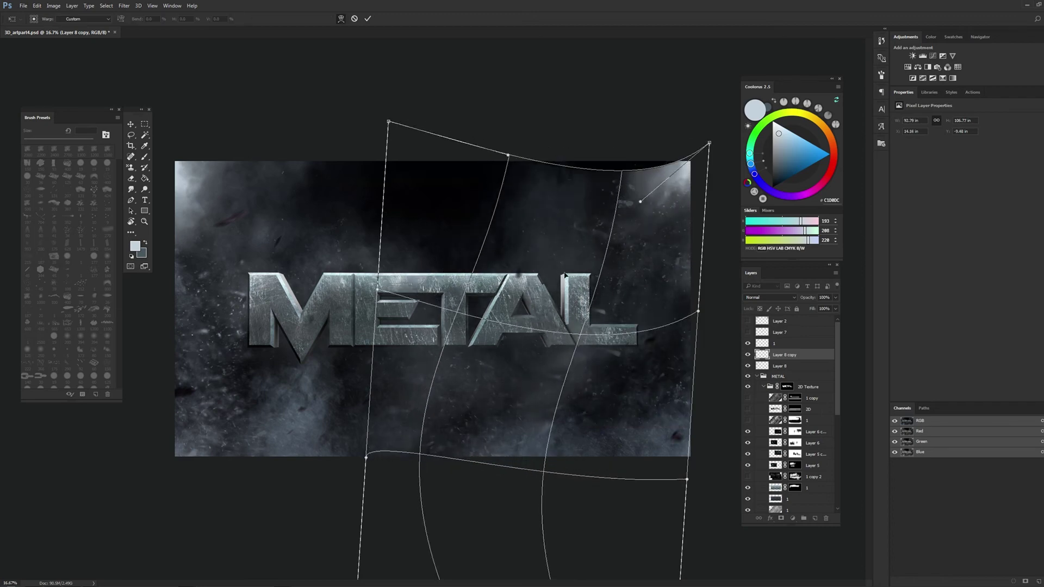
left_click_drag(642, 255, 637, 150)
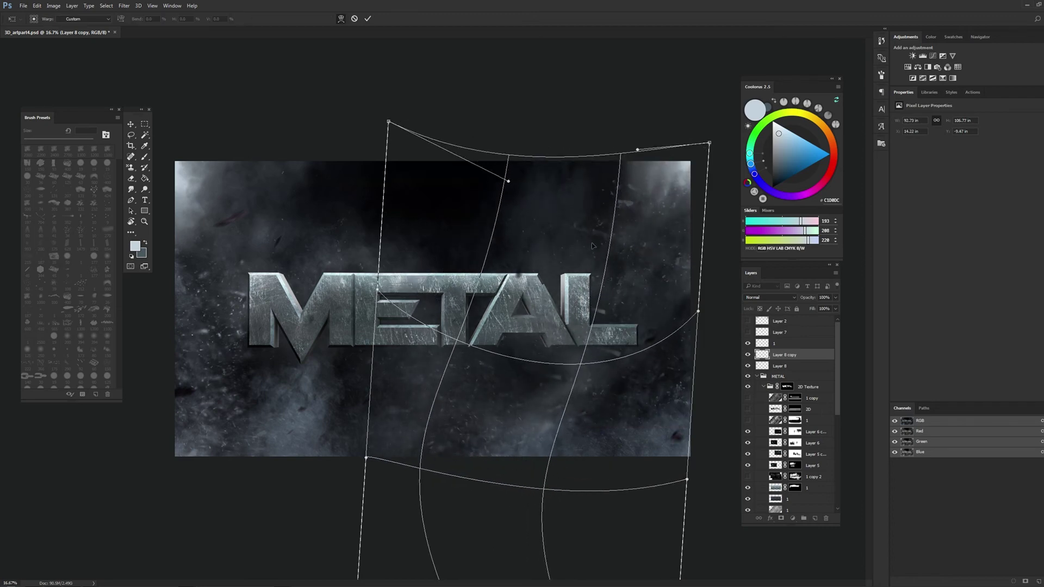
key("Return")
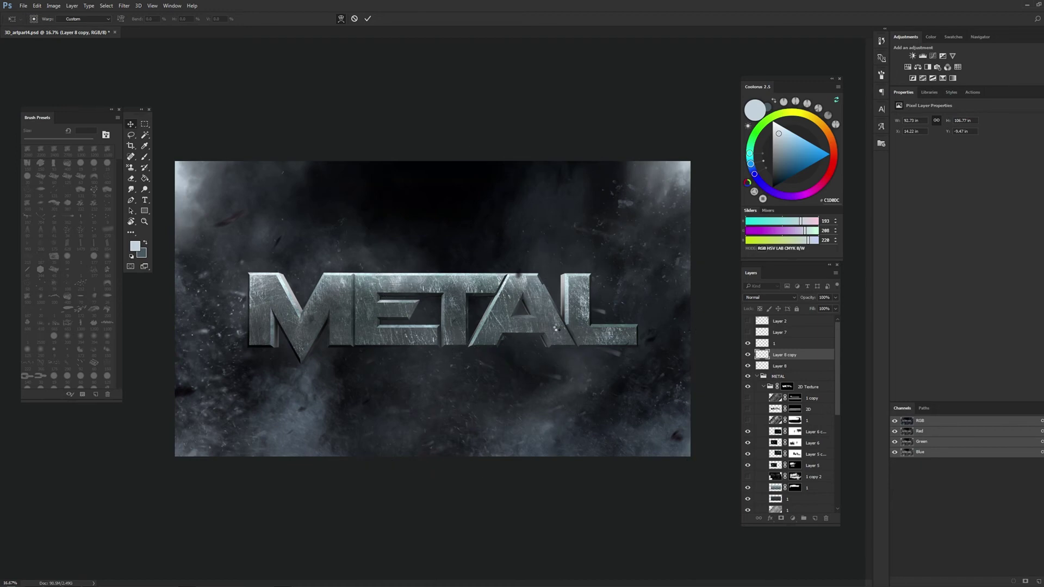
Set the Eraser to 80% opacity, then warp the copy's smoke once more
key("e")
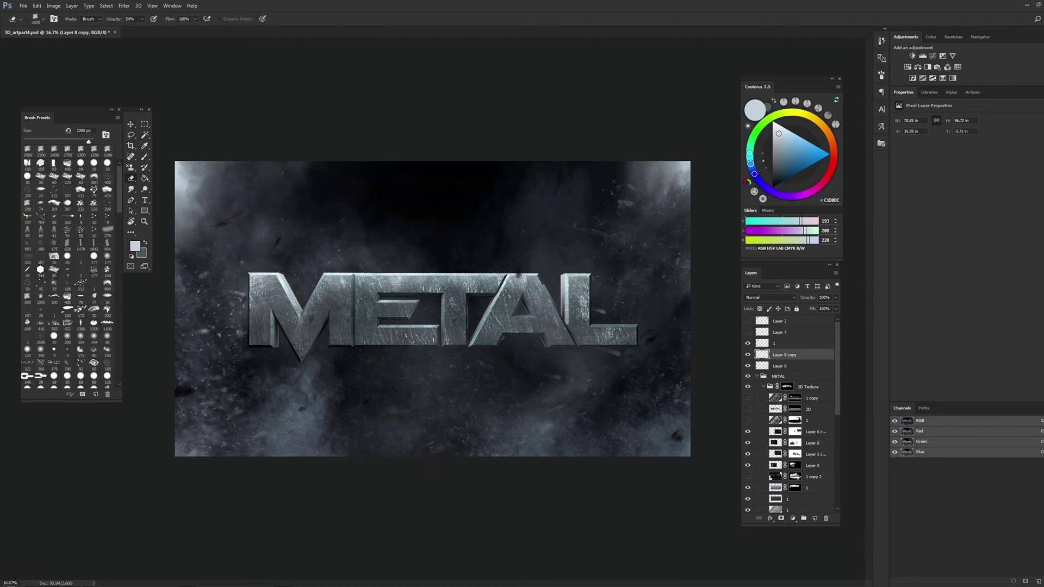
key("8")
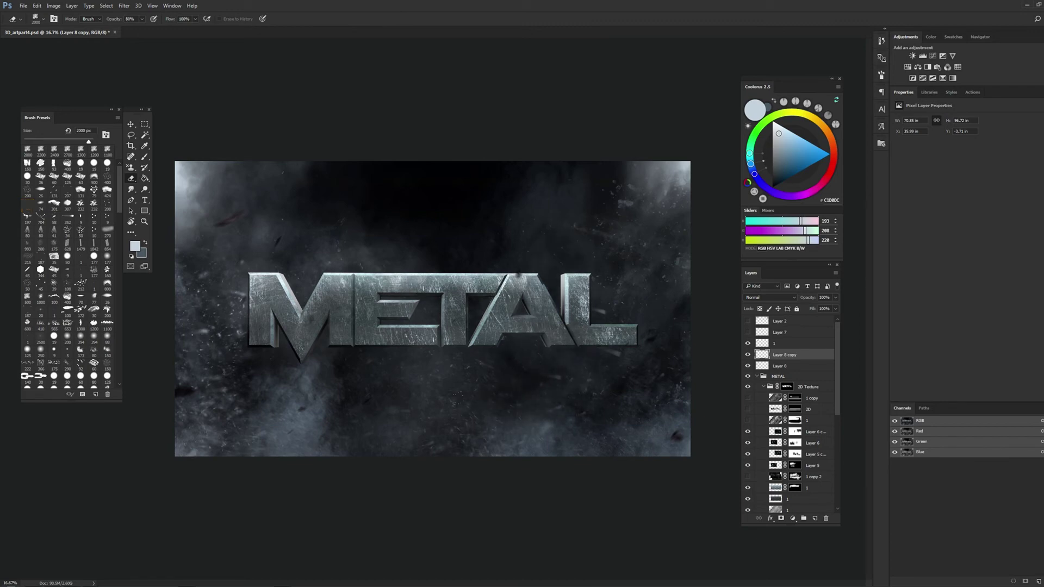
key("ctrl+t")
right_click(601, 224)
left_click(625, 311)
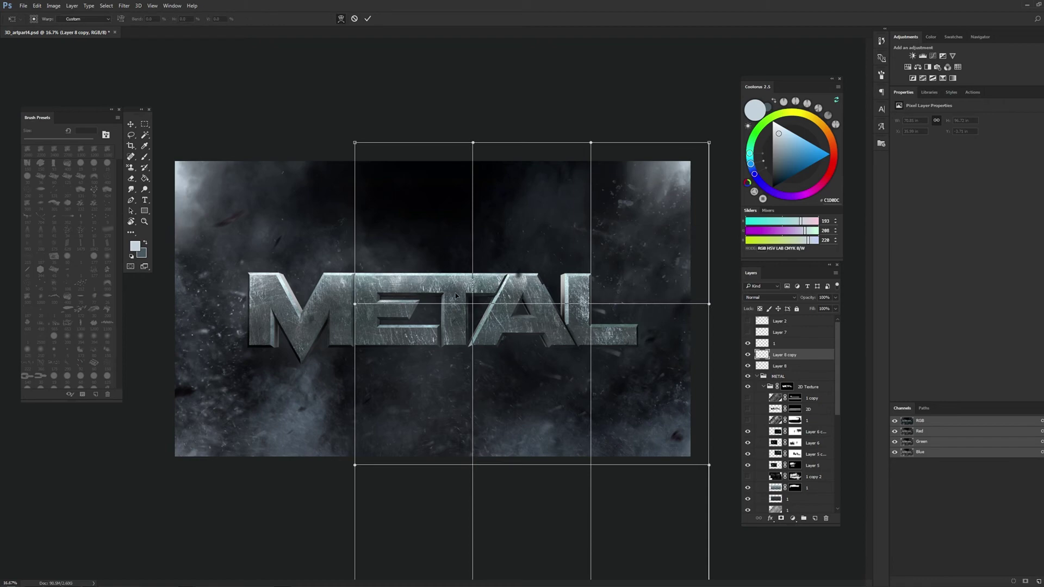
left_click_drag(454, 292, 438, 271)
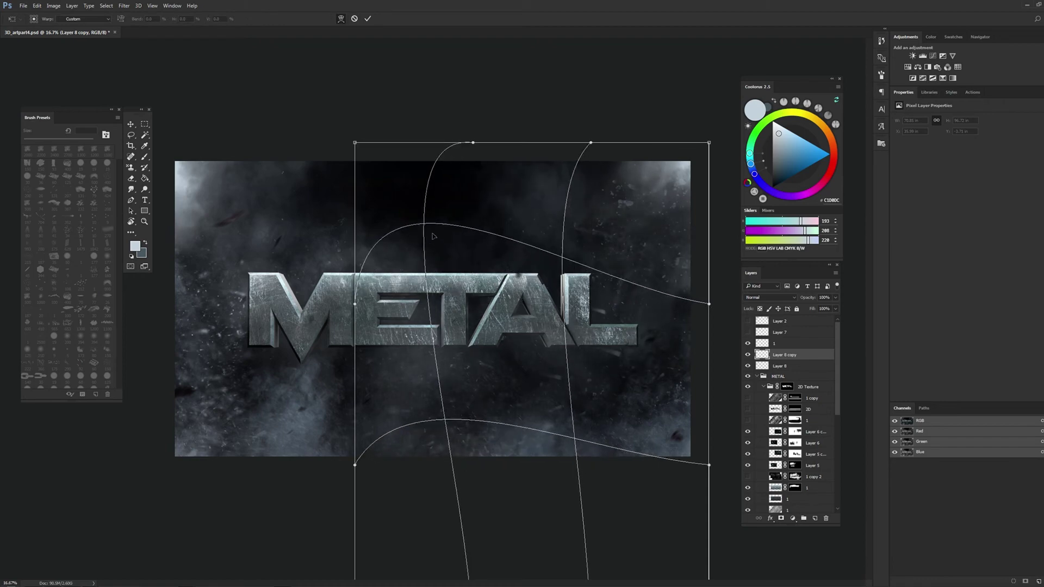
key("Return")
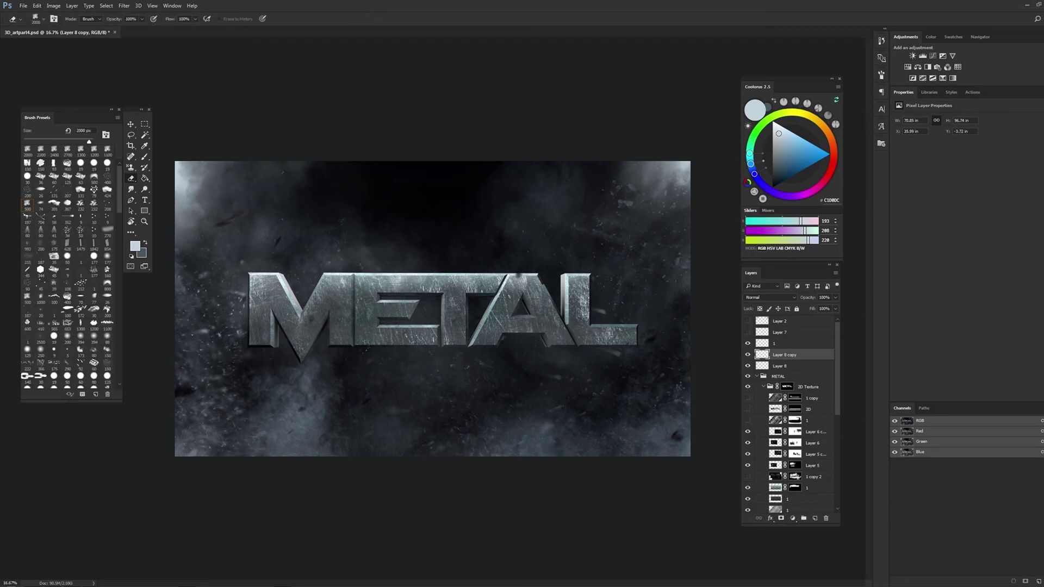
Merge Layer 8 with its copy and set the merged layer to Screen
left_click(748, 354)
left_click(748, 365)
left_click(782, 365, "shift")
key("ctrl+e")
left_click(769, 297)
left_click(756, 356)
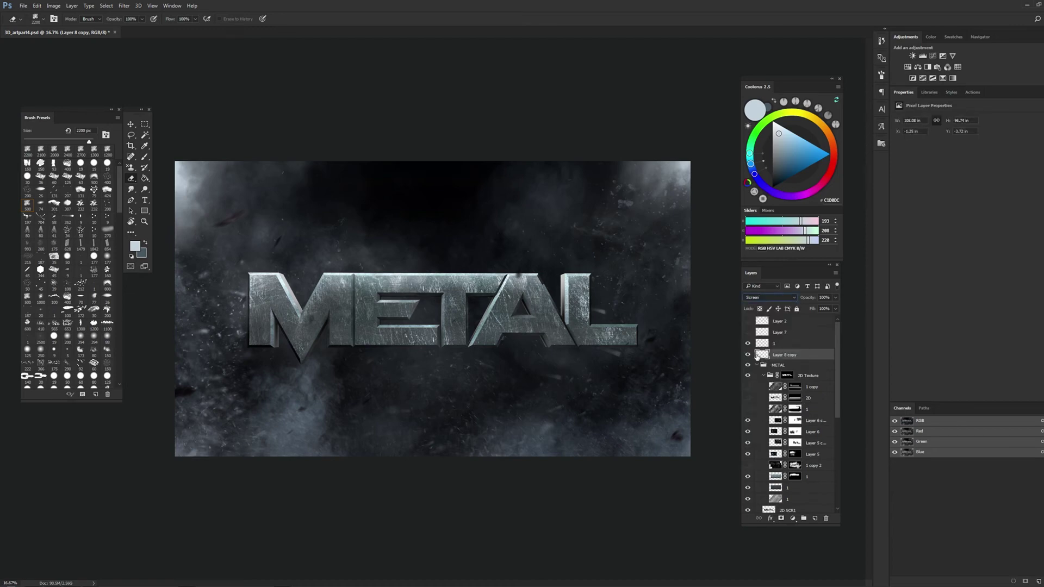
left_click(748, 354)
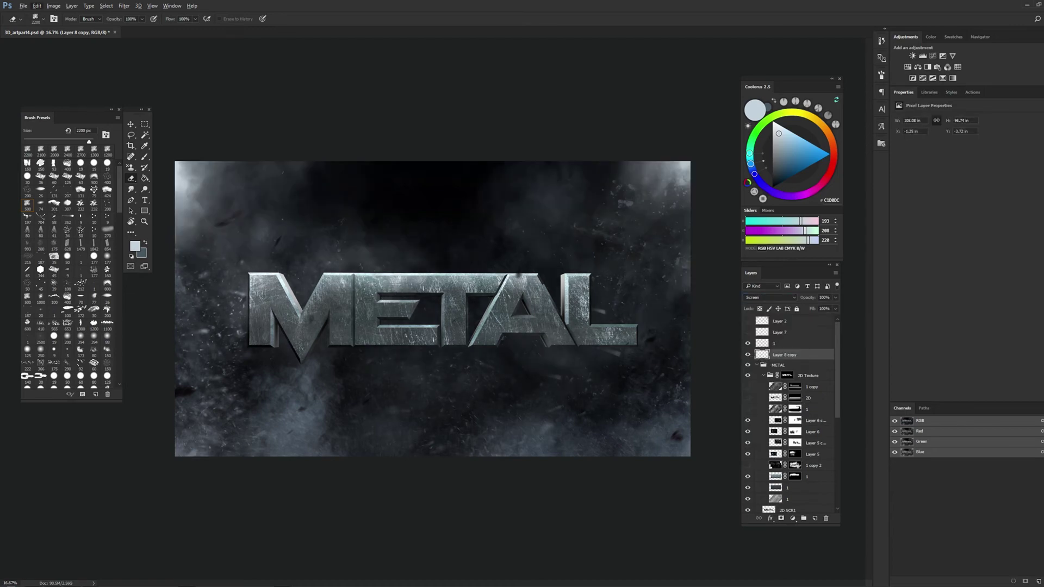
Erase stray specks above ME, TA and left of the M, then zoom out
left_click_drag(369, 250, 328, 251)
left_click_drag(525, 211, 558, 231)
left_click_drag(274, 297, 274, 315)
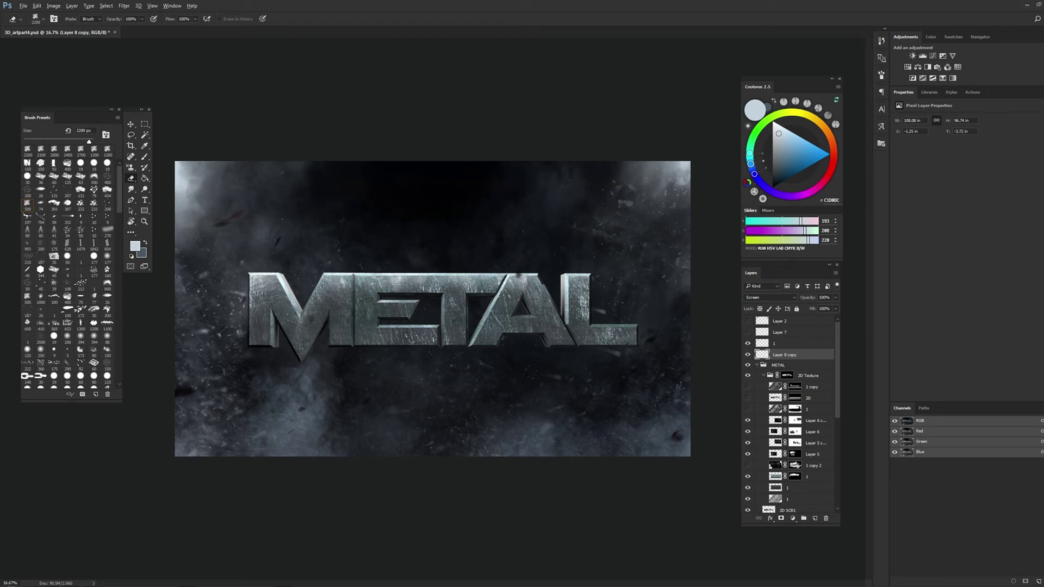
key("z")
right_click(415, 282)
left_click(442, 308)
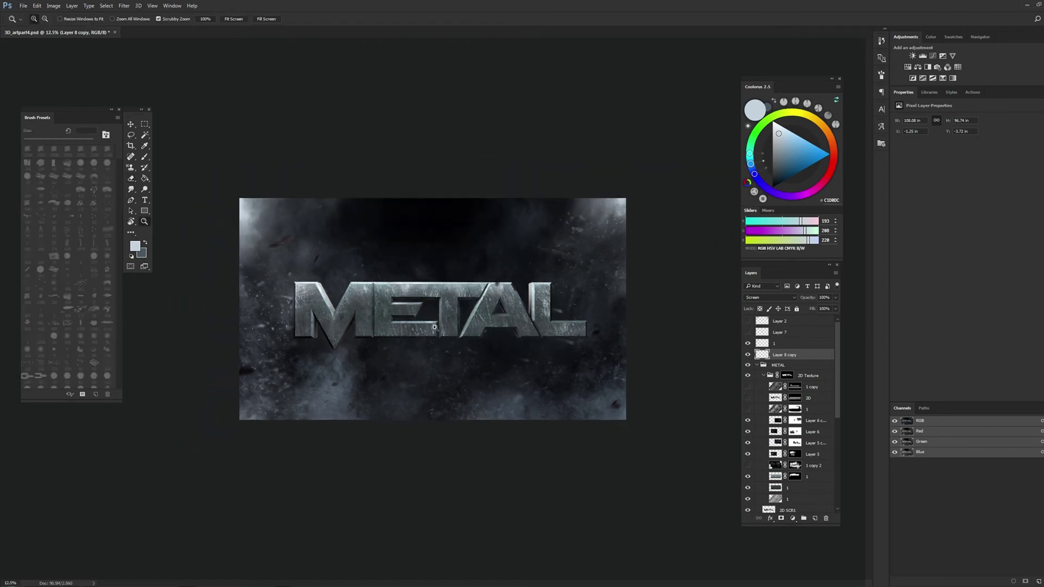
Paste the smoke image into the METAL artwork and set it to Screen blending
left_click(145, 124)
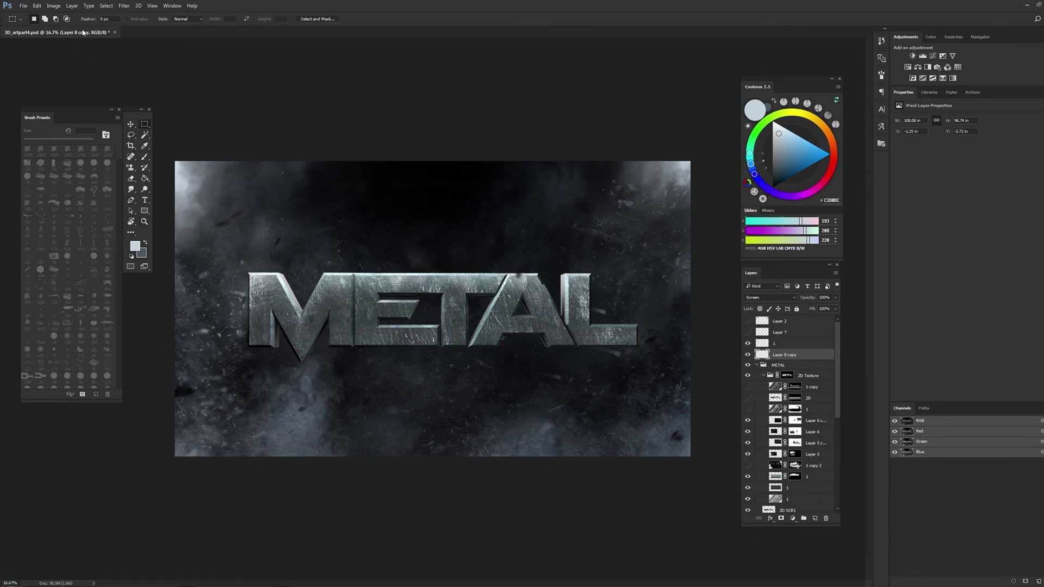
left_click(27, 7)
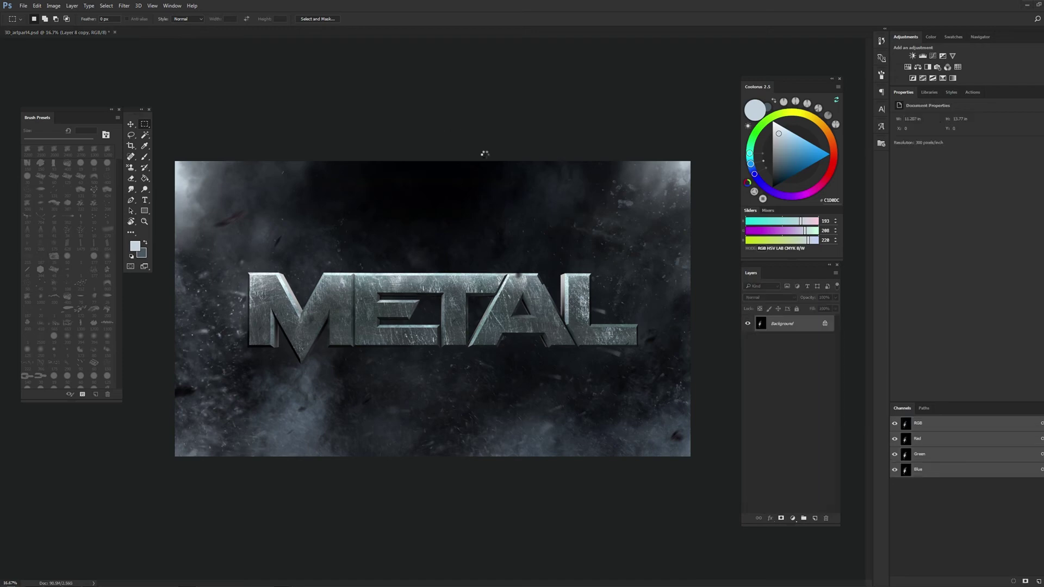
key("ctrl+v")
left_click(769, 297)
left_click(761, 349)
Scale, rotate and position the pasted smoke over the lower-right of the canvas
key("ctrl+t")
left_click_drag(548, 166, 701, 121)
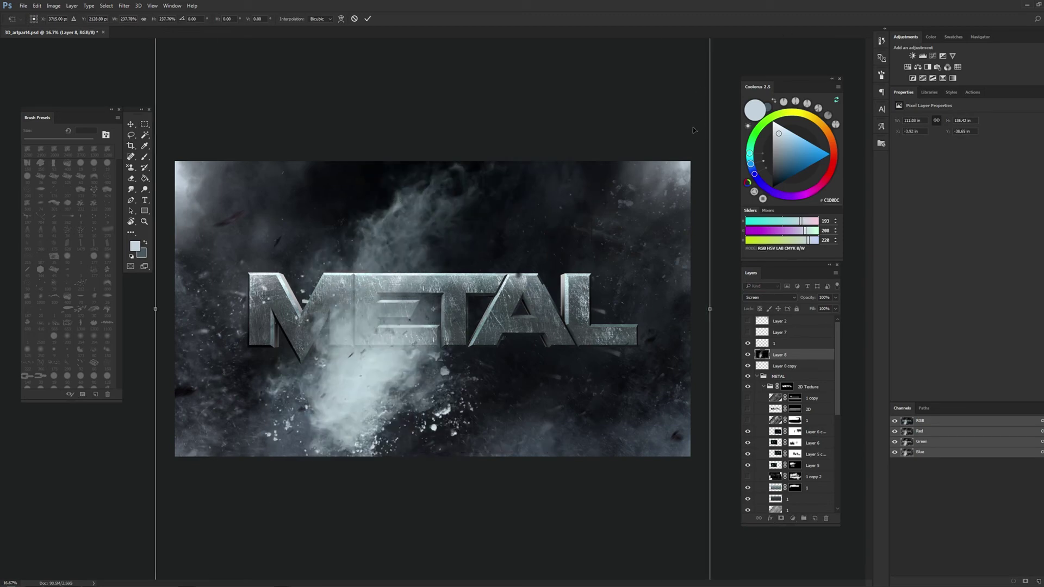
mouse_move(723, 120)
left_mouse_down()
mouse_move(507, 145)
mouse_move(543, 108)
left_mouse_up()
mouse_move(380, 326)
left_mouse_down()
mouse_move(370, 295)
mouse_move(330, 296)
left_mouse_up()
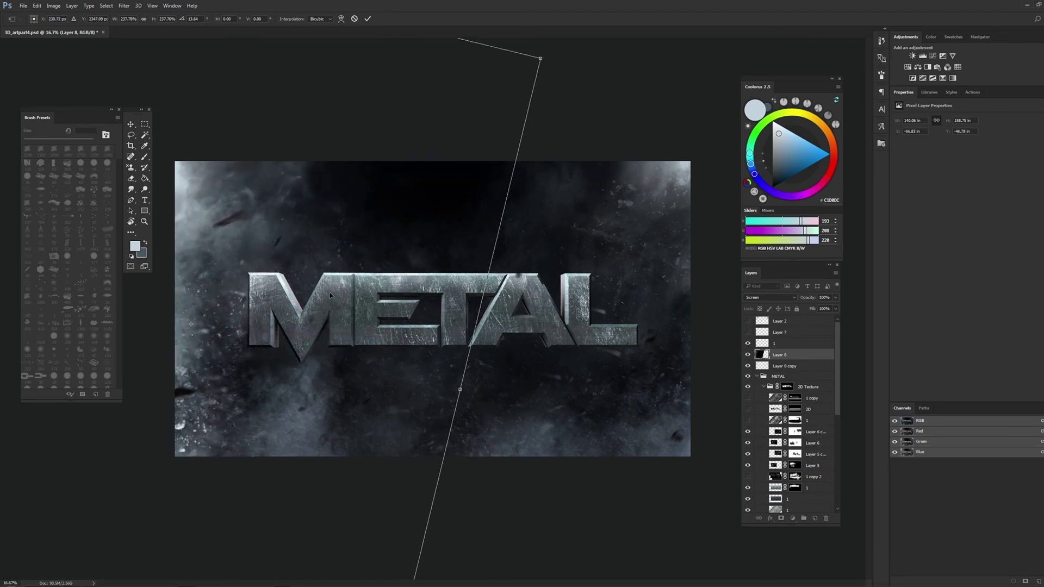
mouse_move(621, 293)
left_mouse_down()
mouse_move(670, 366)
mouse_move(640, 268)
left_mouse_up()
mouse_move(456, 168)
left_mouse_down()
mouse_move(503, 130)
mouse_move(597, 330)
mouse_move(697, 310)
left_mouse_up()
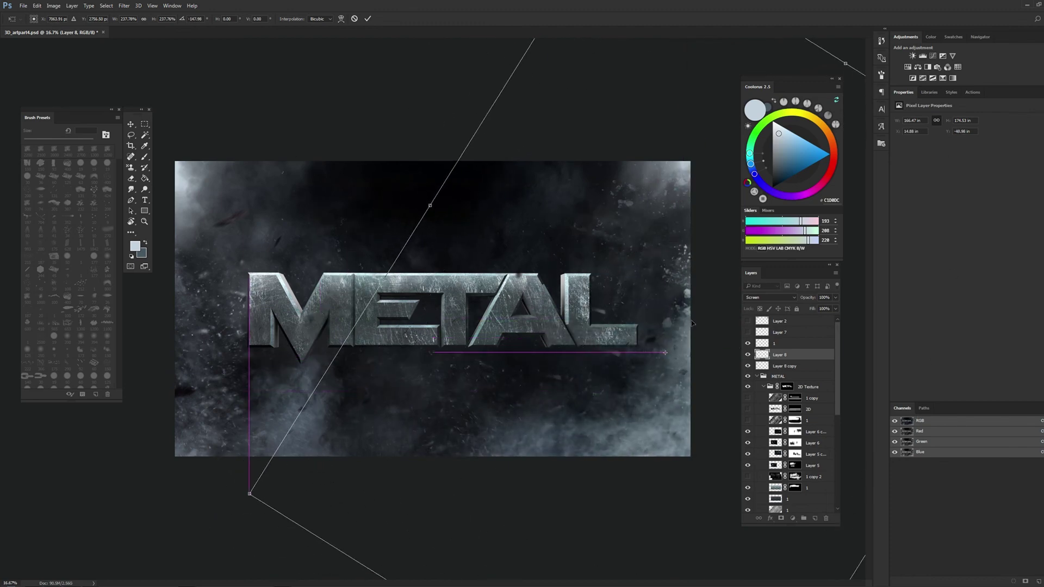
mouse_move(697, 310)
left_mouse_down()
mouse_move(614, 381)
mouse_move(653, 374)
left_mouse_up()
left_click(145, 222)
key("Return")
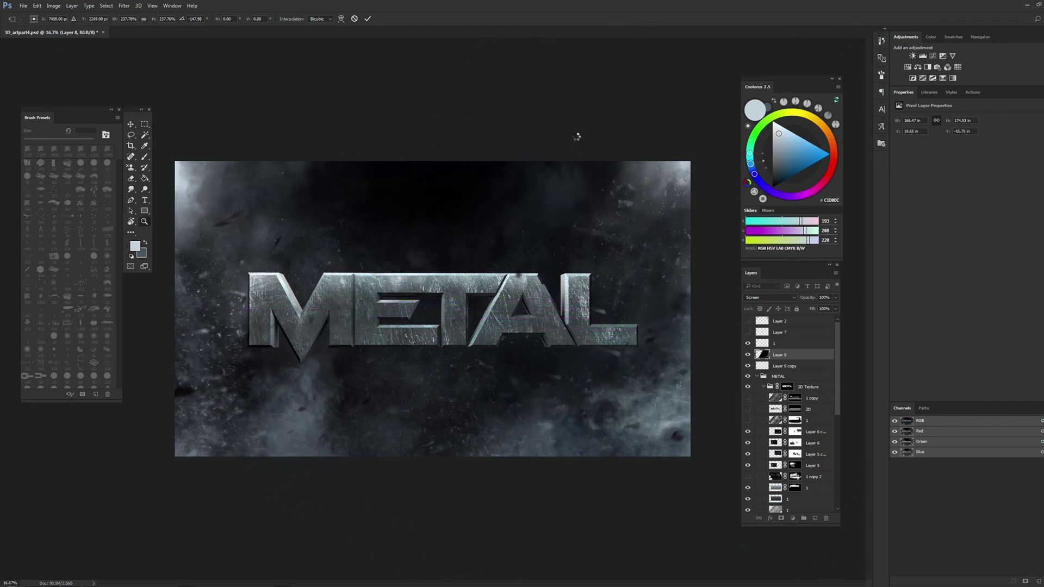
Zoom out, duplicate the smoke layer and shift the copy up and left
right_click(543, 241)
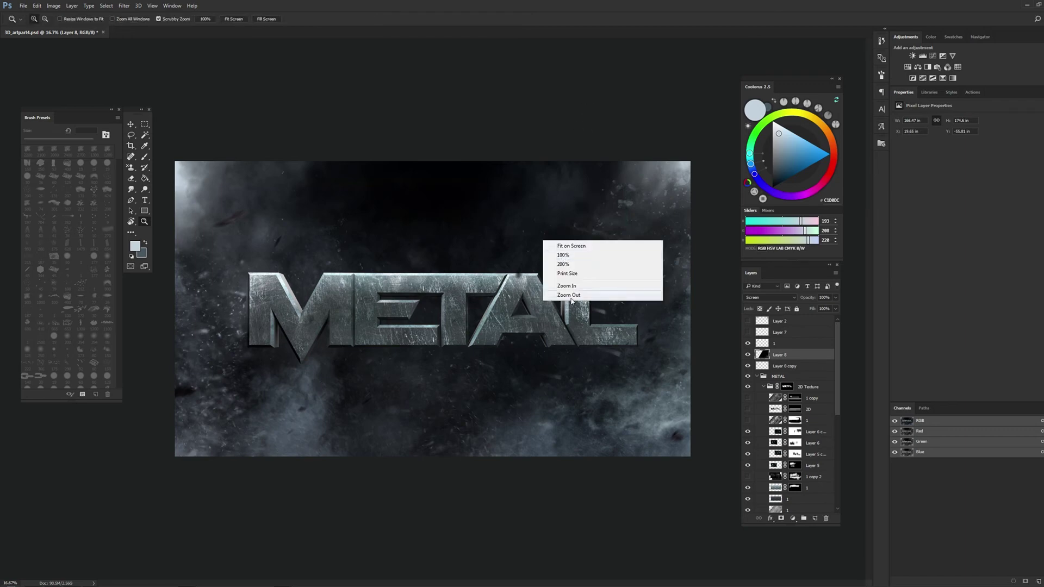
left_click(570, 295)
left_click(144, 124)
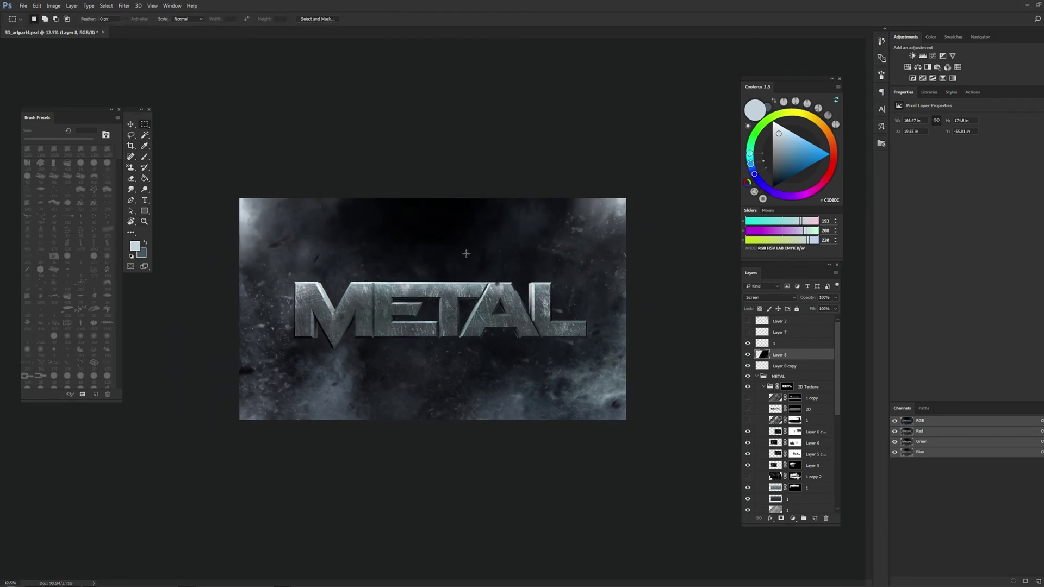
left_click(132, 125)
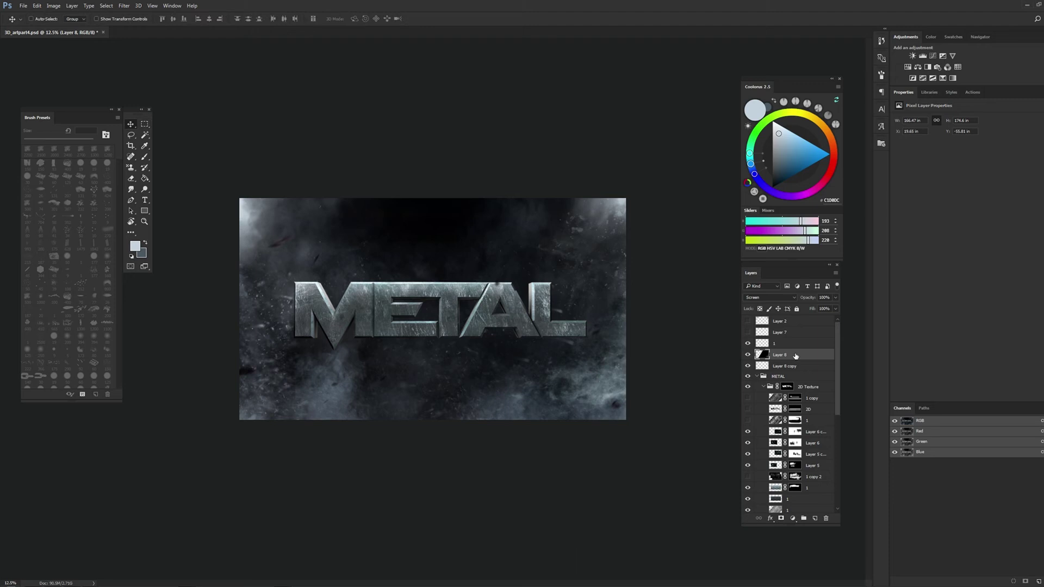
key("ctrl+j")
left_click_drag(611, 330, 586, 291)
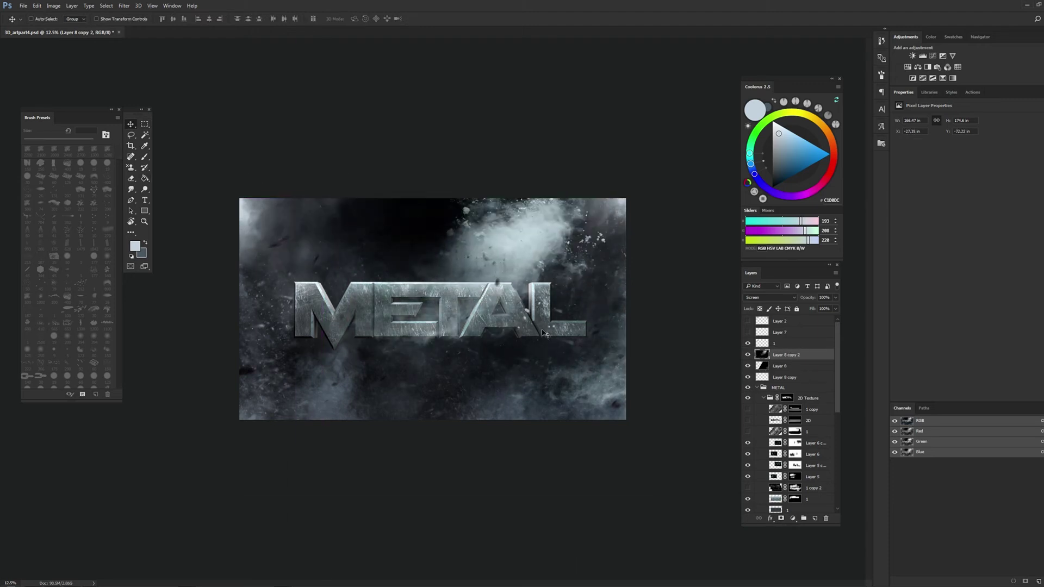
Rotate the smoke copy slightly counter-clockwise and nudge it into place
left_click_drag(634, 303, 628, 314)
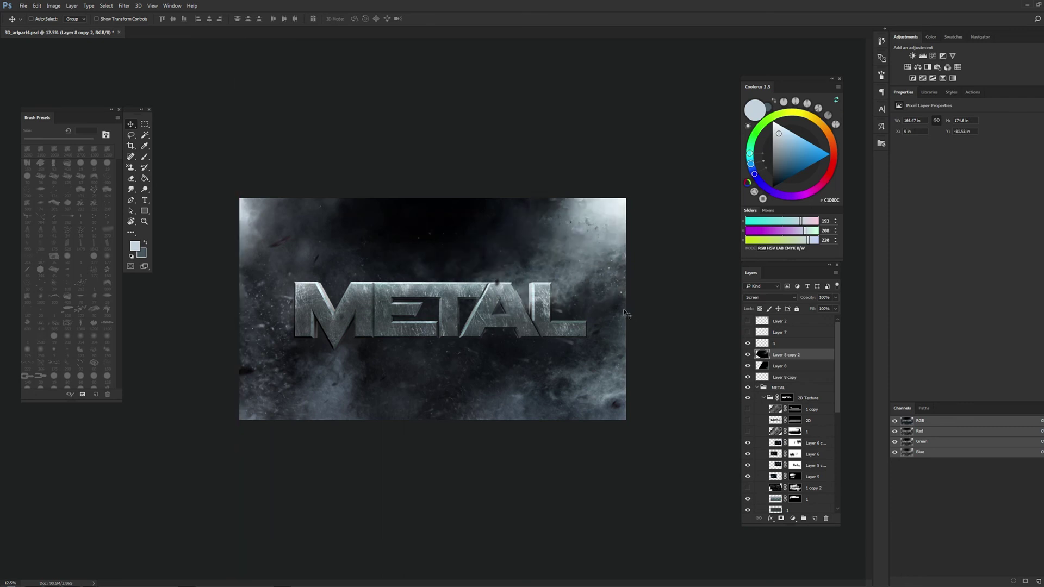
key("ctrl+t")
left_click_drag(194, 191, 188, 217)
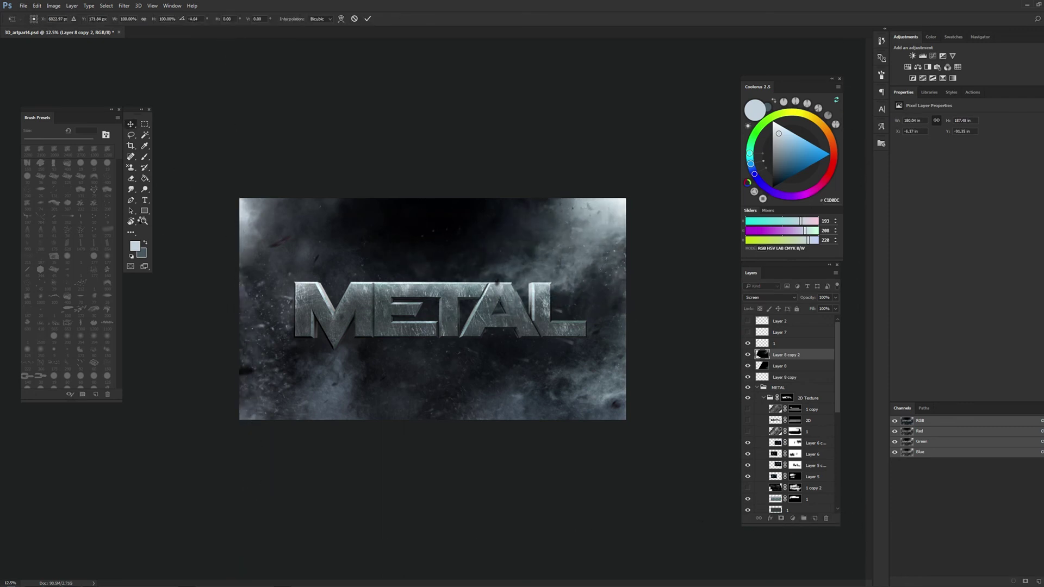
key("Return")
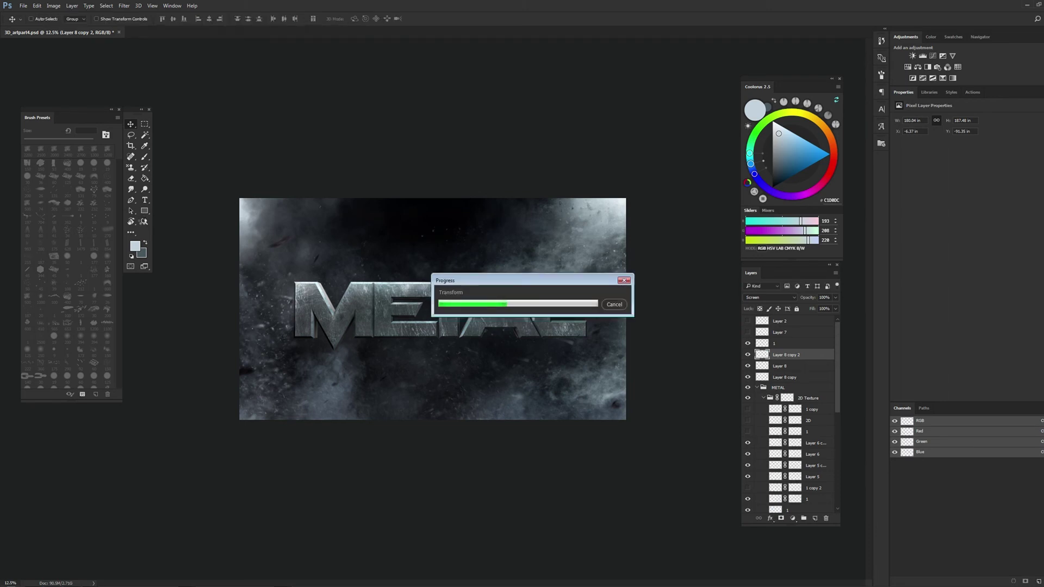
left_click(143, 222)
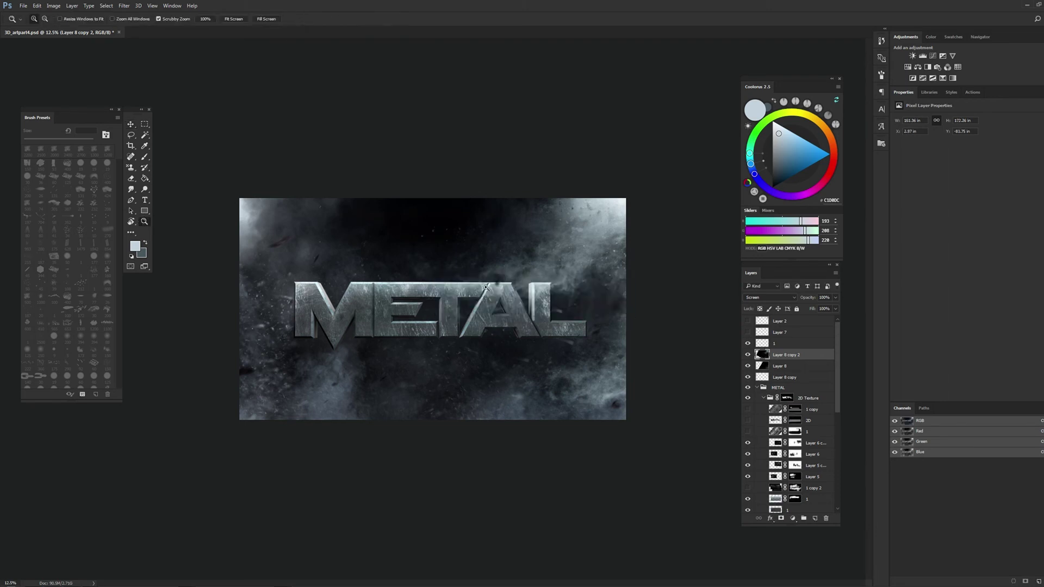
left_click(533, 270)
left_click(130, 122)
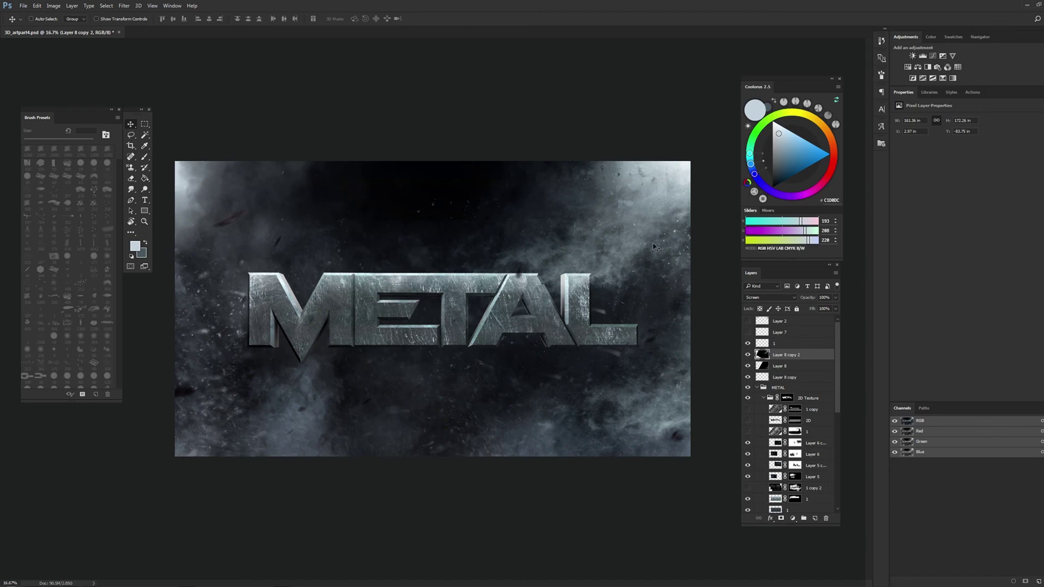
left_click_drag(654, 245, 618, 252)
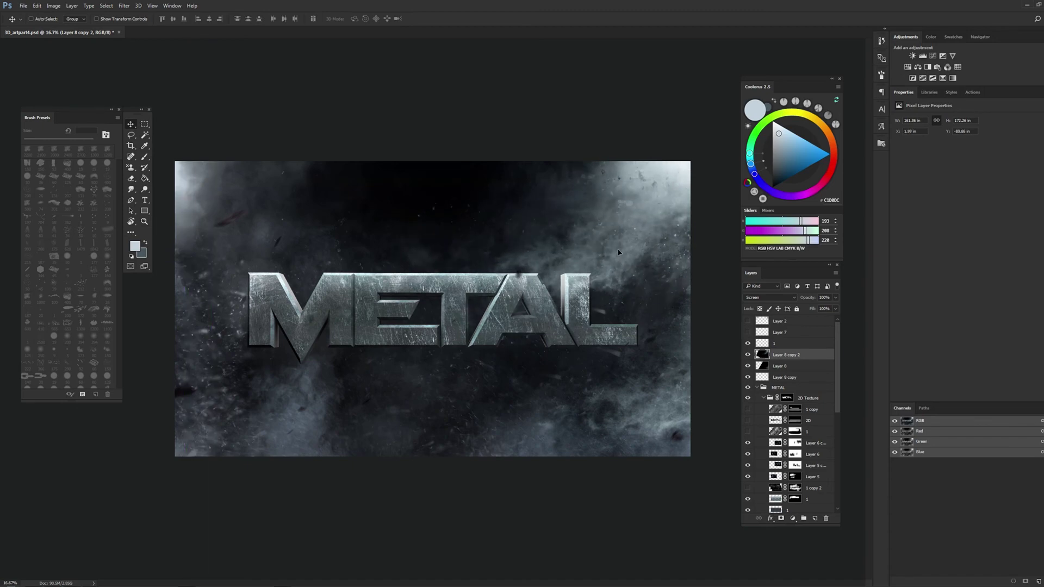
Duplicate the smoke, rotate the new copy nearly upside down, and shift it up
key("ctrl+j")
key("ctrl+t")
mouse_move(160, 299)
left_mouse_down()
mouse_move(315, 276)
mouse_move(417, 279)
left_mouse_up()
key("Return")
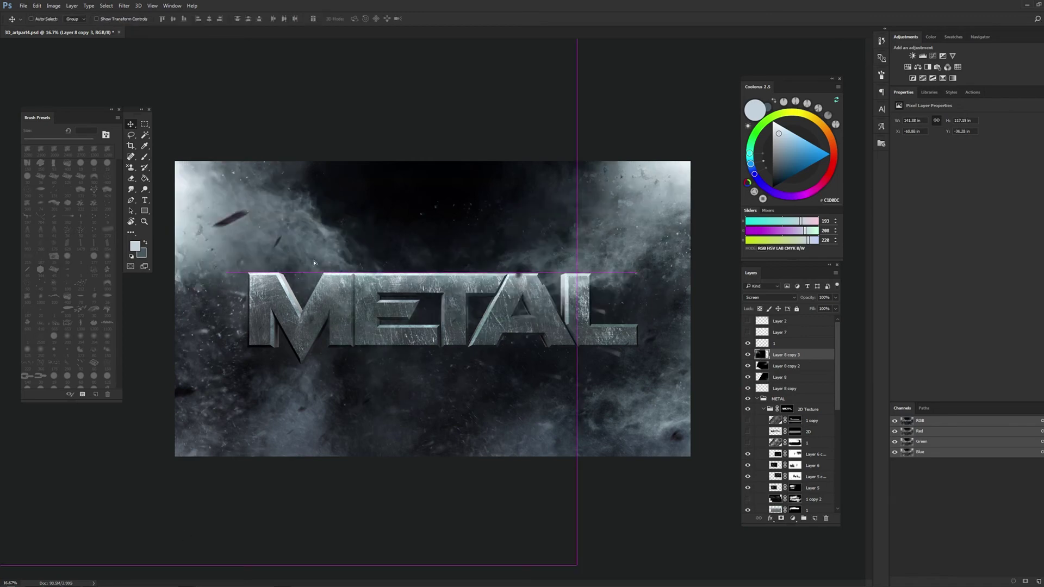
left_click_drag(313, 264, 313, 259)
key("e")
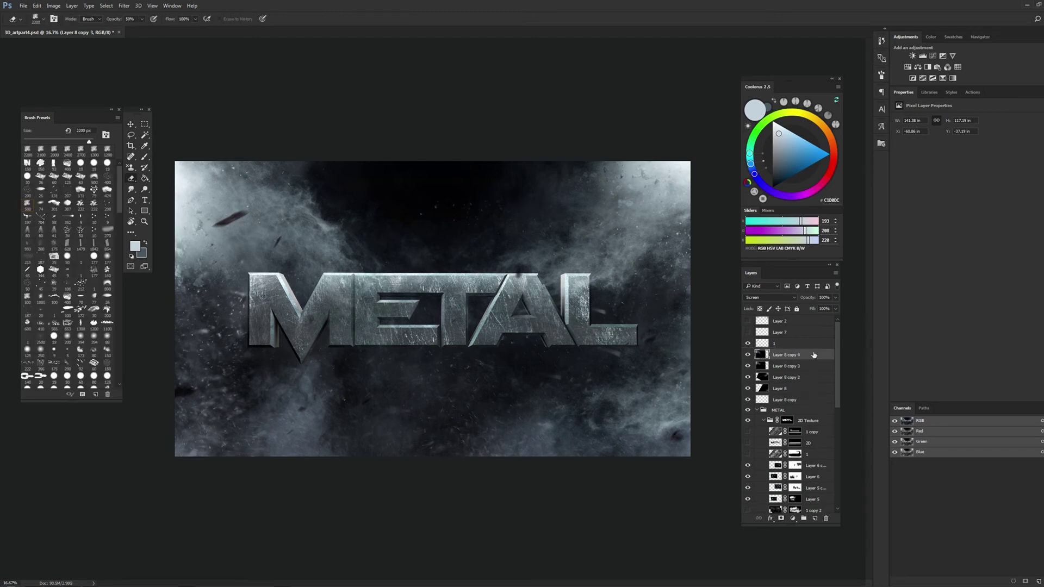
Duplicate the rotated smoke, test a darker blend, delete the older copy, restore Screen
key("ctrl+j")
left_click(769, 297)
left_click(766, 326)
left_click(788, 365)
key("Delete")
left_click(769, 298)
left_click(761, 360)
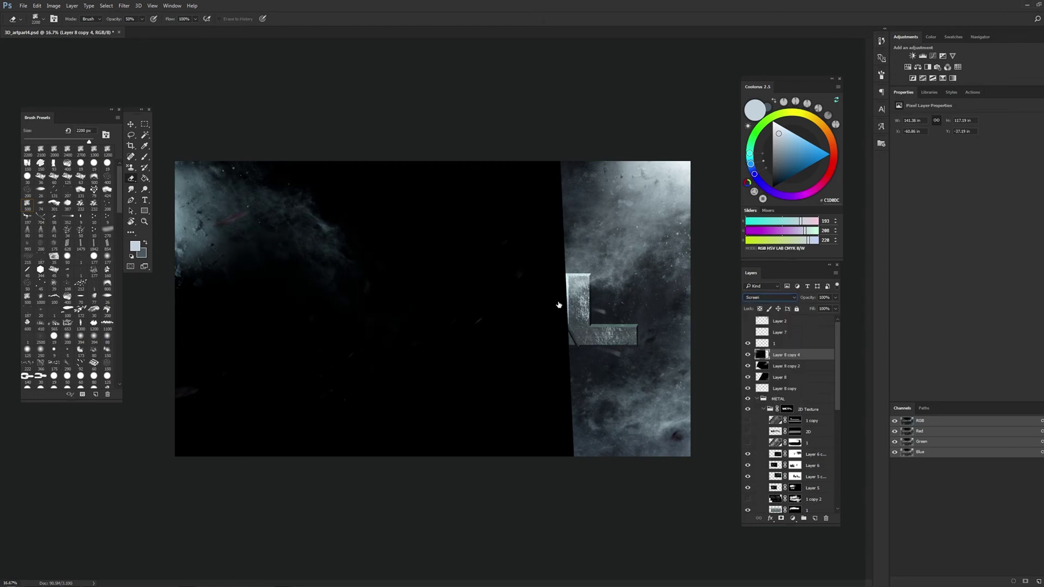
Rotate and shift the remaining smoke copy slightly, then save the document
key("ctrl+t")
left_click_drag(527, 237, 546, 231)
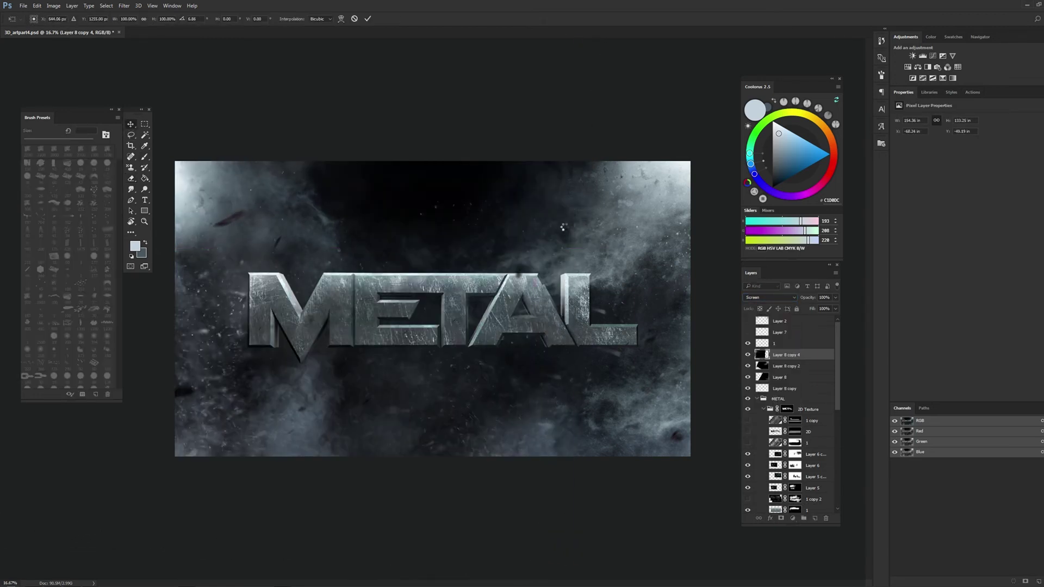
key("Return")
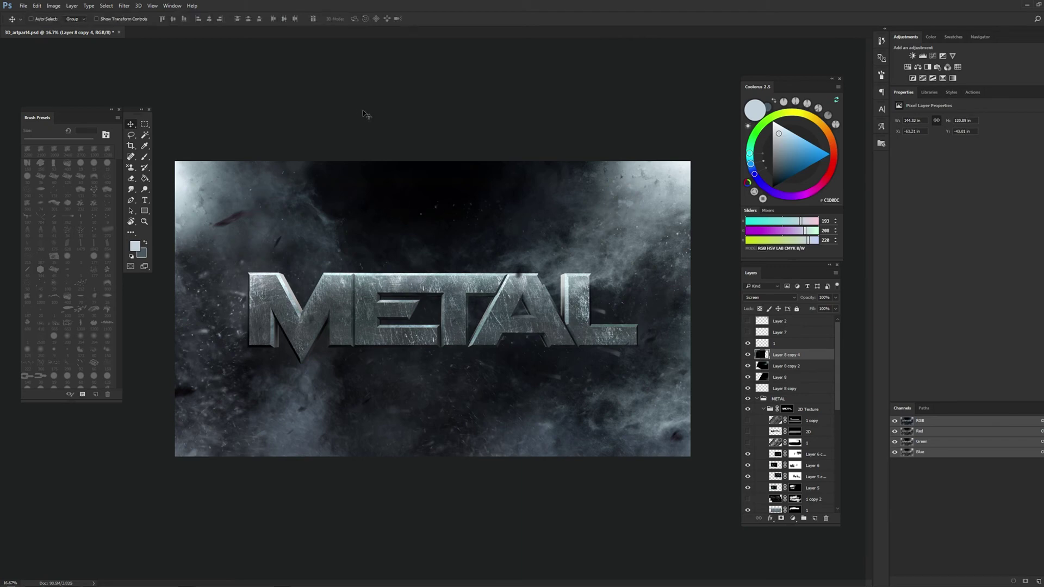
left_click(146, 129)
key("l")
key("ctrl+s")
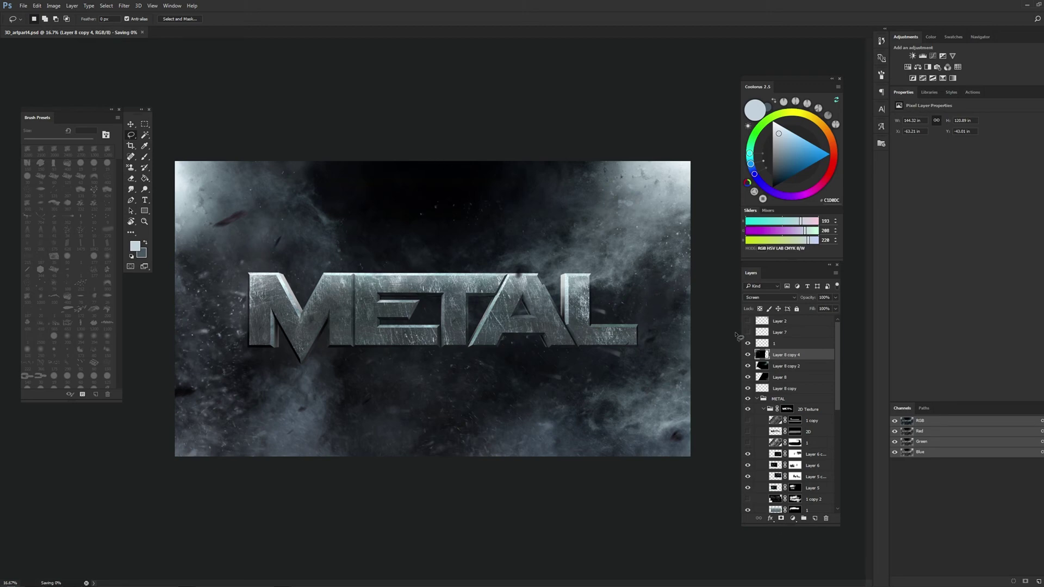
Switch between the selection and zoom tools and browse the File menu without choosing
key("ctrl+j")
key("m")
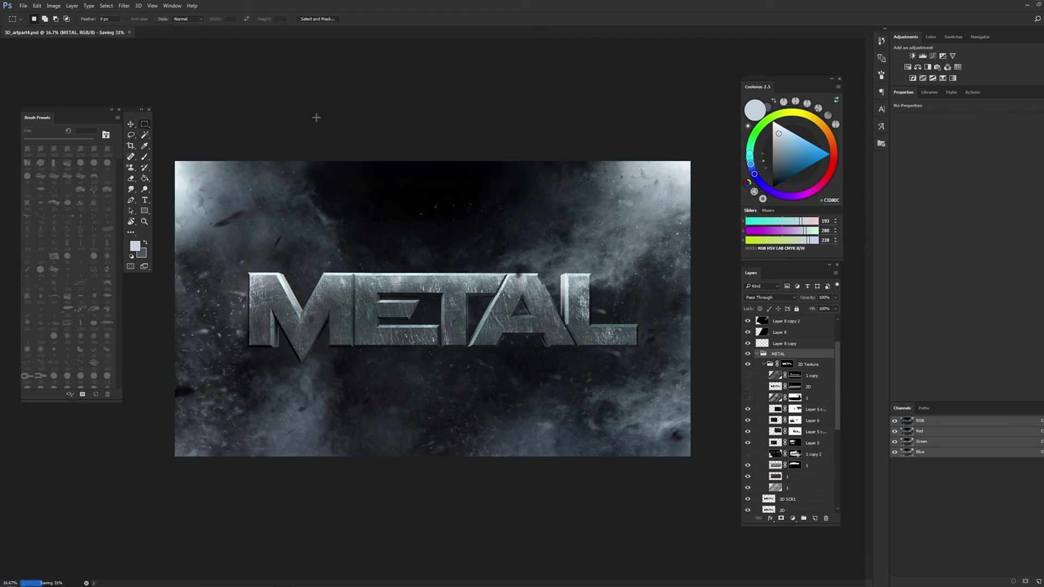
left_click(144, 222)
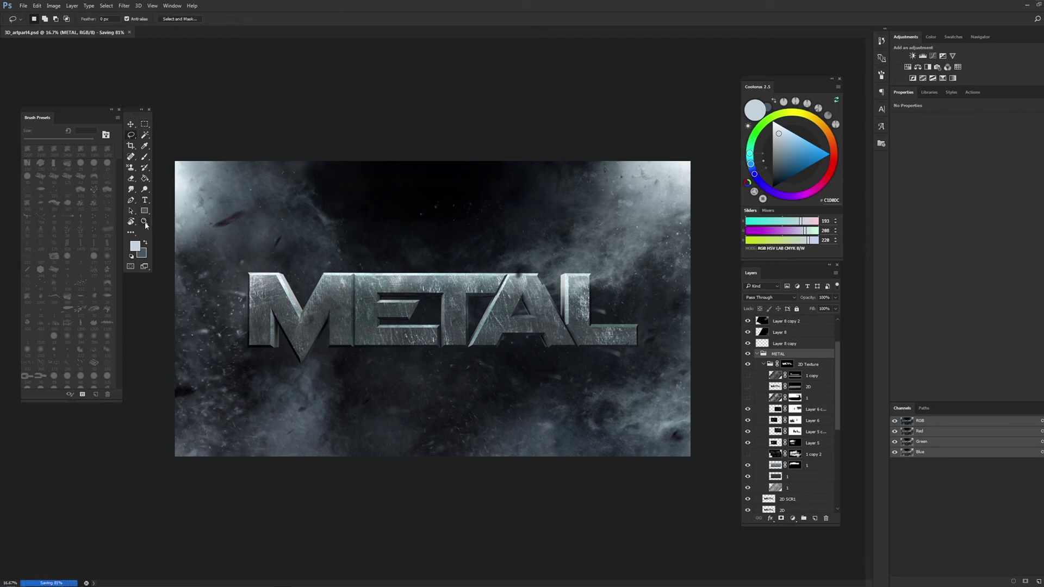
left_click(144, 123)
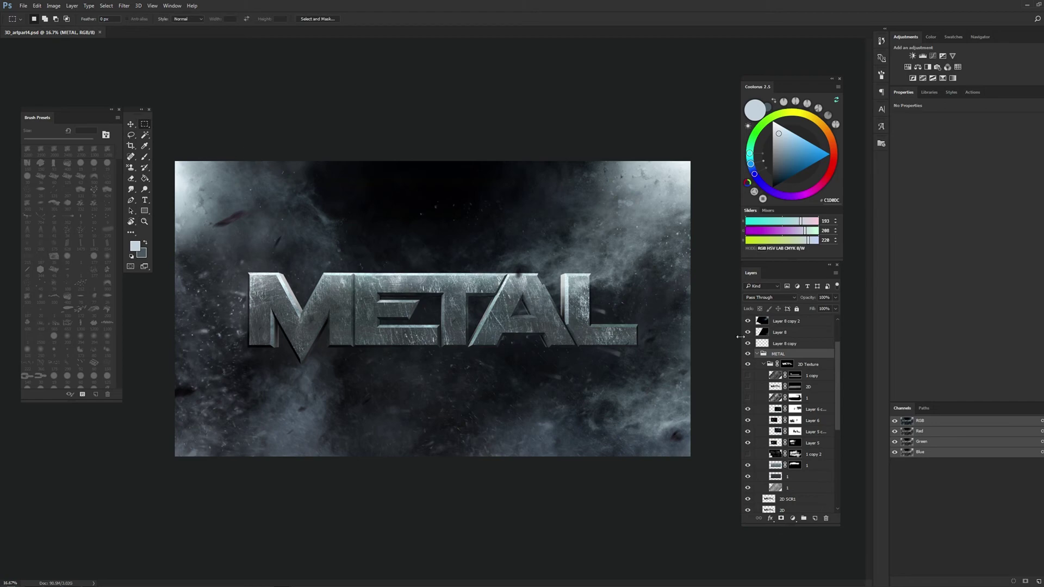
left_click(23, 6)
left_click(304, 113)
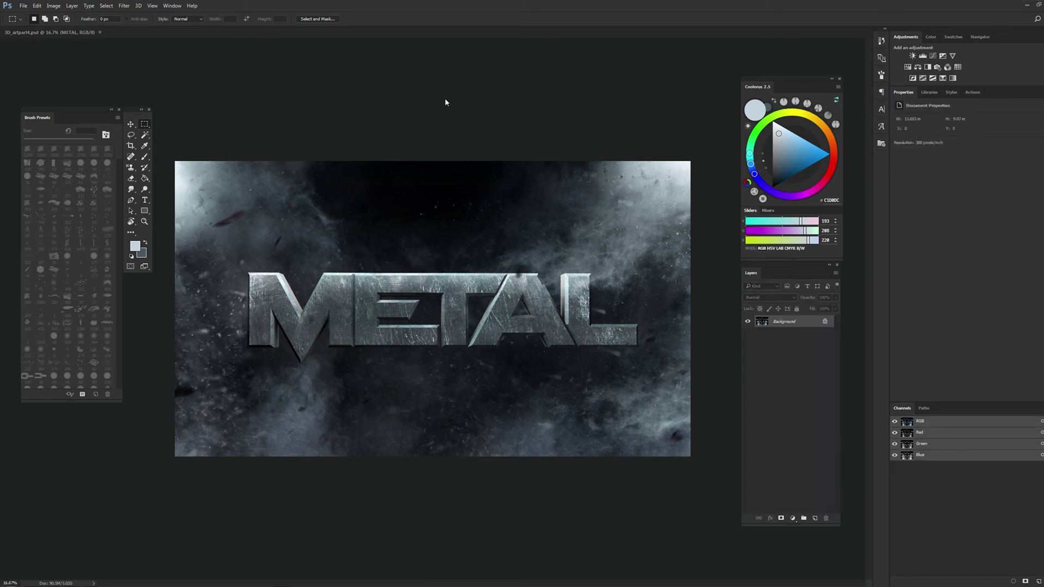
Undo the flatten to restore all layers and select '1 copy 3' in the BG group
key("ctrl+z")
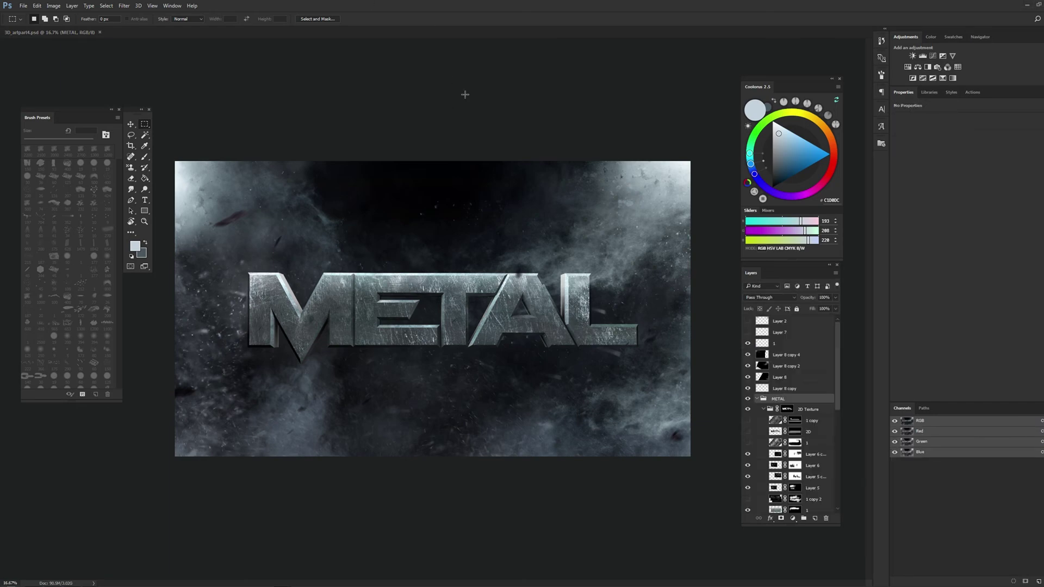
key("ctrl+z")
key("ctrl+z")
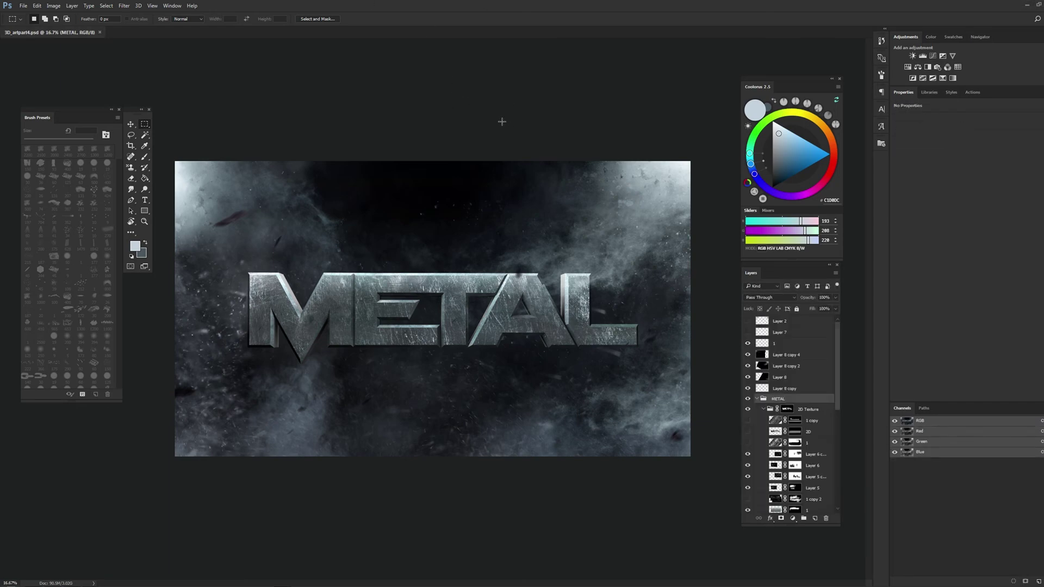
scroll(809, 406, "down", 5)
left_click(788, 417)
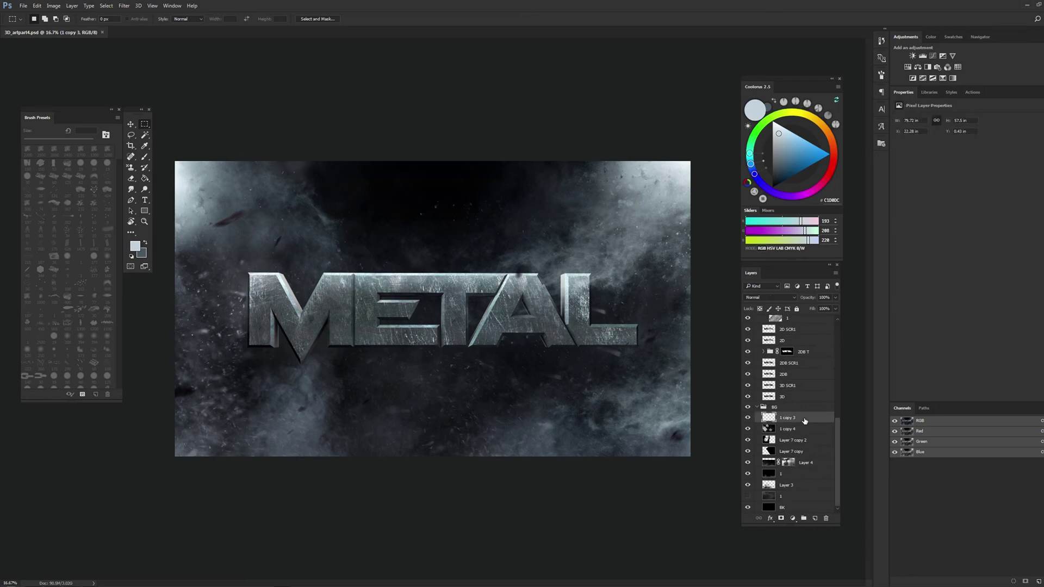
Paste the machinery image and scale it to cover the canvas, aligned to the top
key("ctrl+v")
key("ctrl+t")
mouse_move(575, 215)
left_mouse_down()
mouse_move(716, 155)
mouse_move(870, 22)
left_mouse_up()
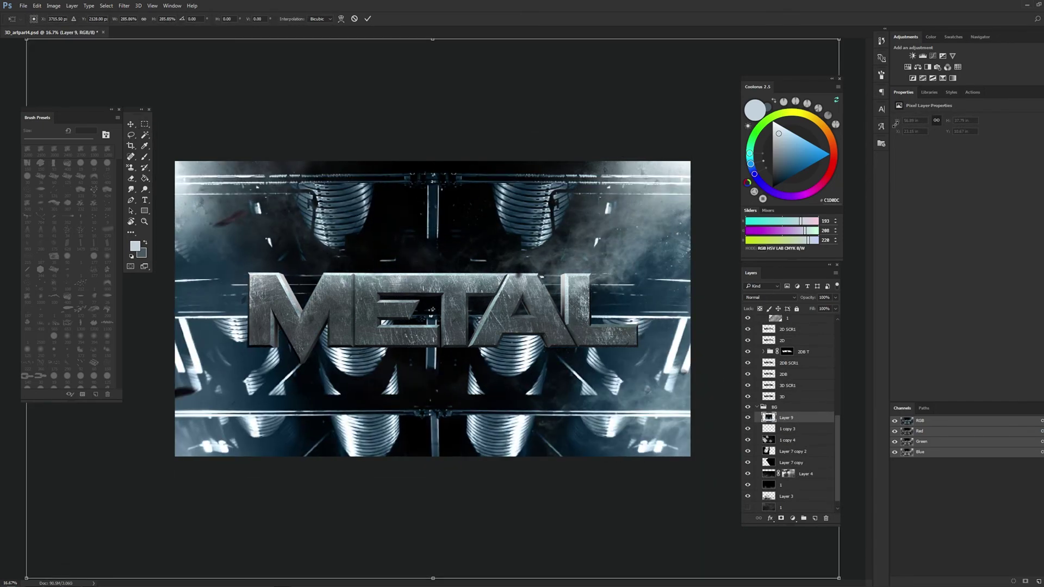
left_click_drag(611, 323, 596, 252)
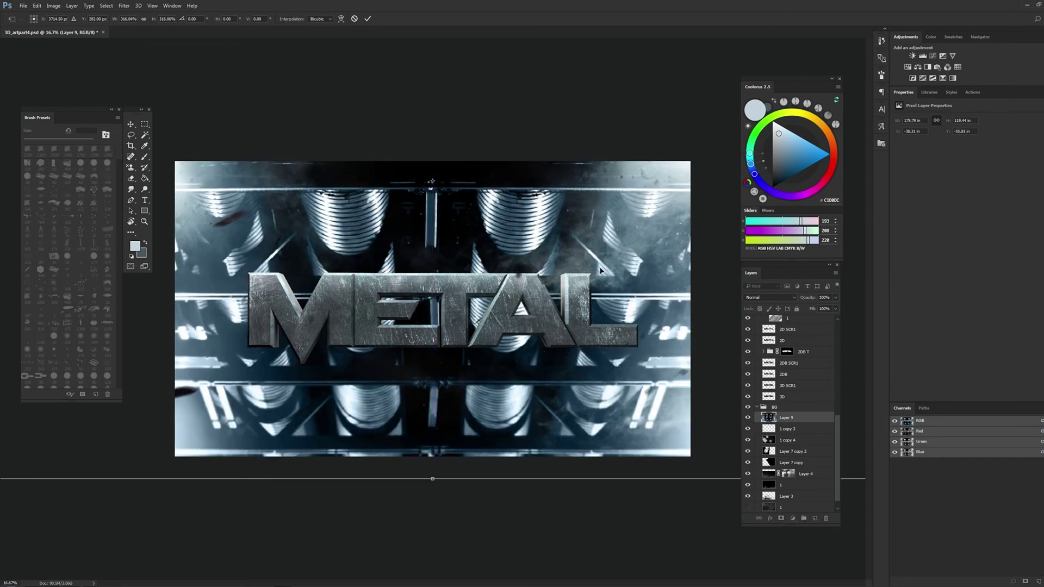
key("Return")
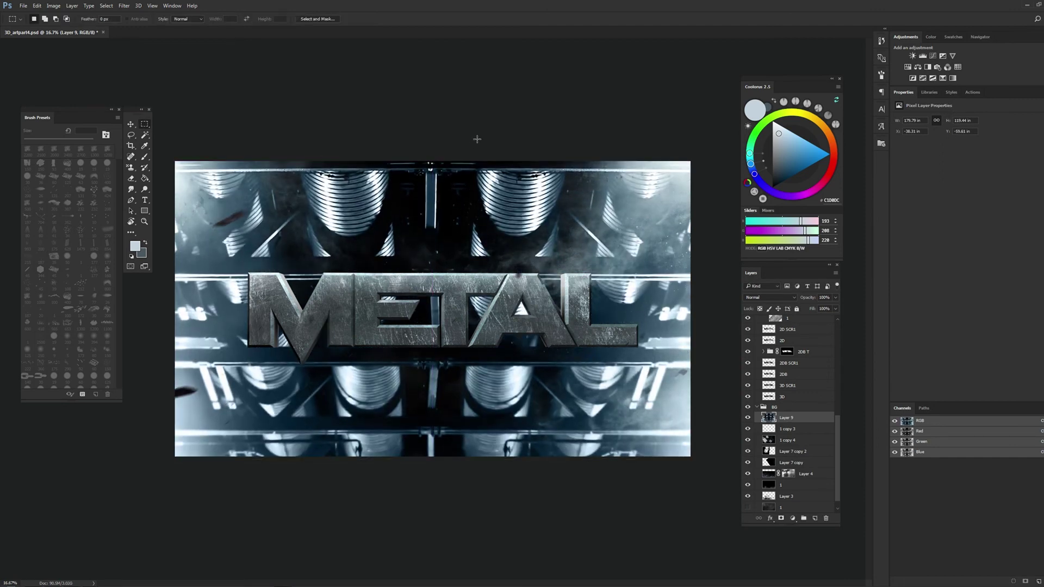
Move Layer 9 below Layer 4 and fade it to 15% opacity
key("v")
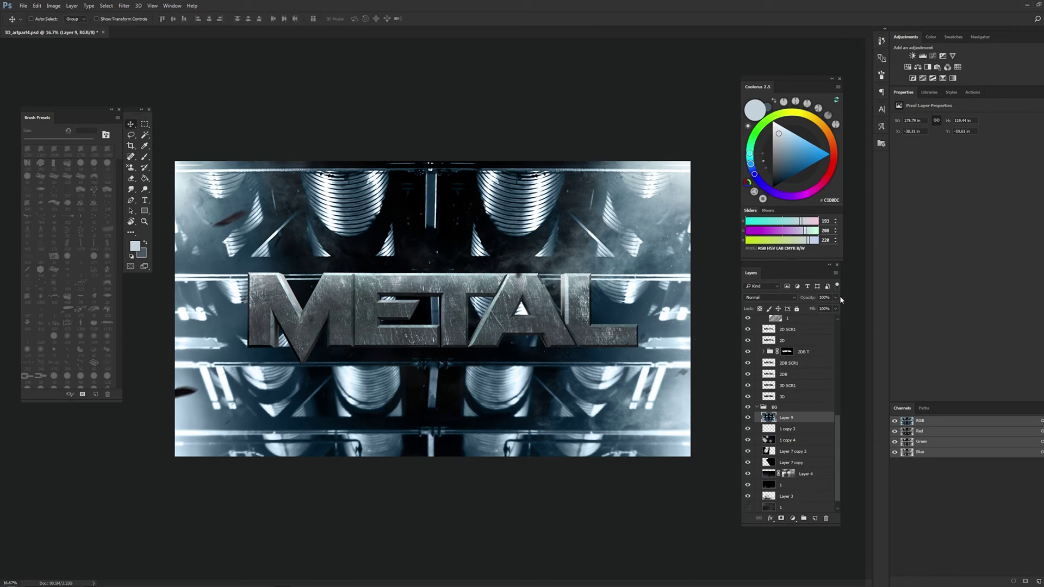
left_click_drag(833, 310, 809, 310)
left_click_drag(789, 417, 788, 479)
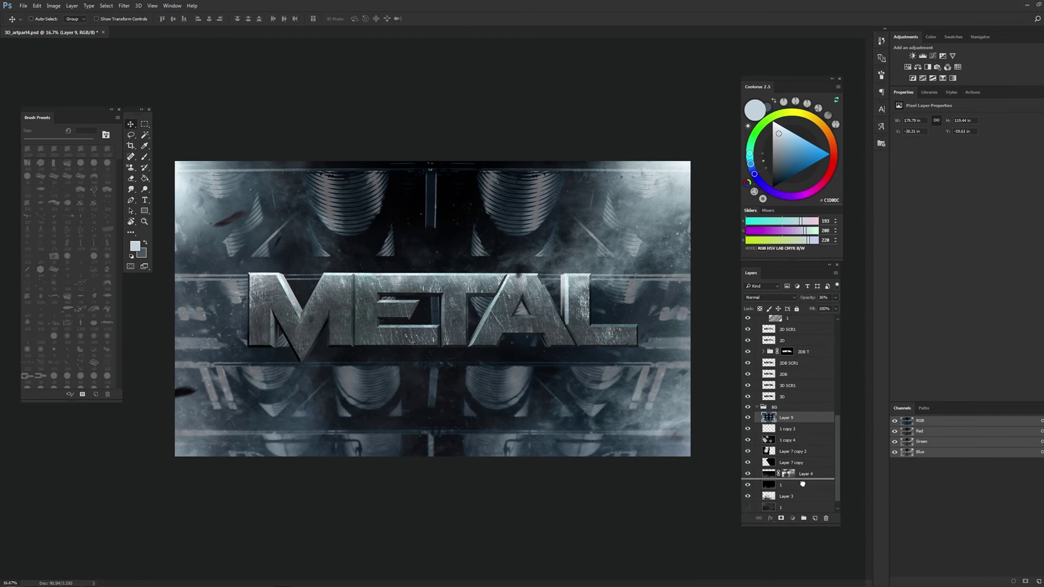
left_click(835, 297)
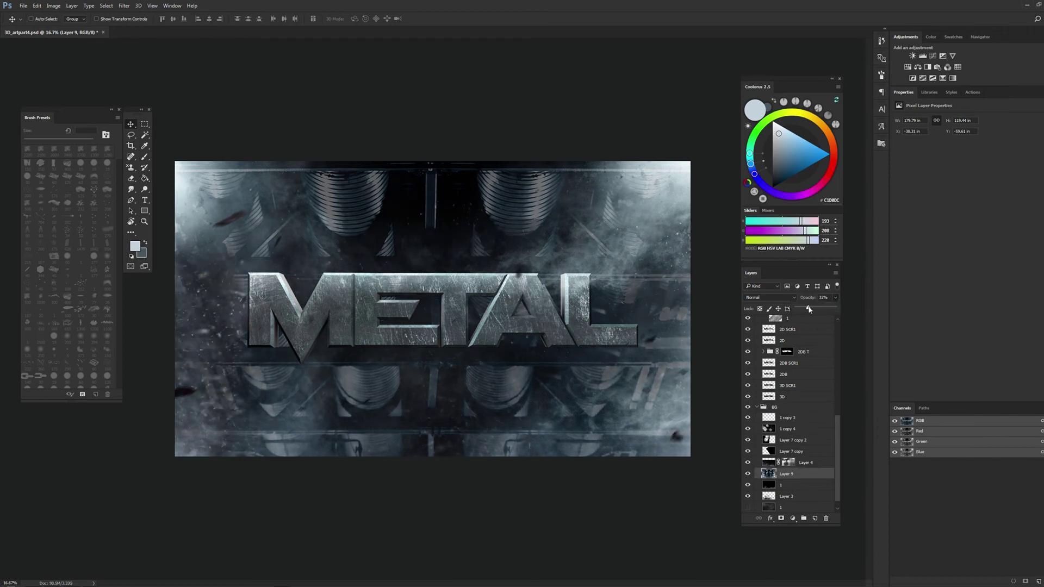
left_click_drag(809, 309, 803, 309)
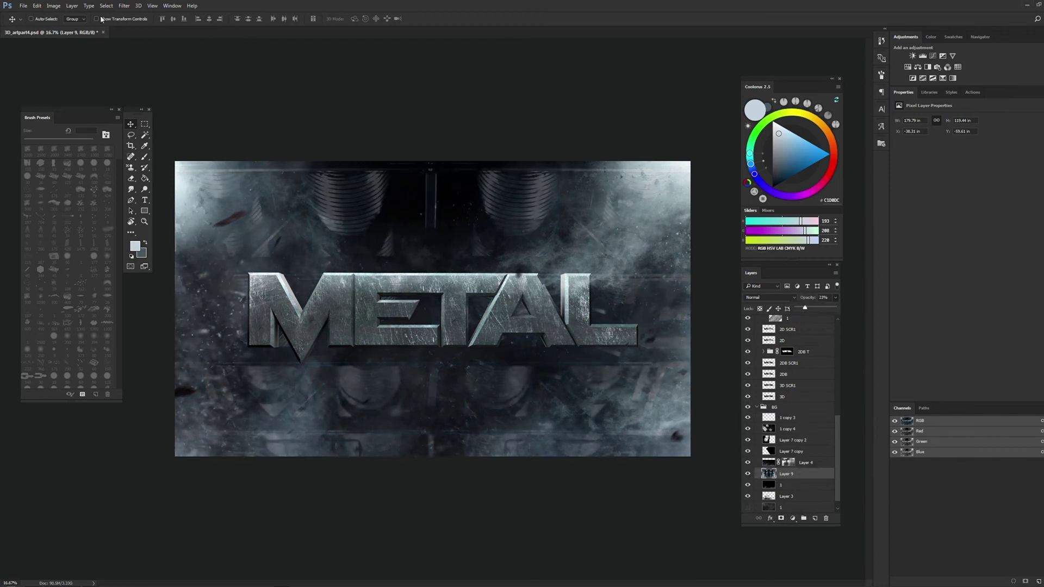
left_click(124, 6)
mouse_move(142, 99)
left_click(255, 145)
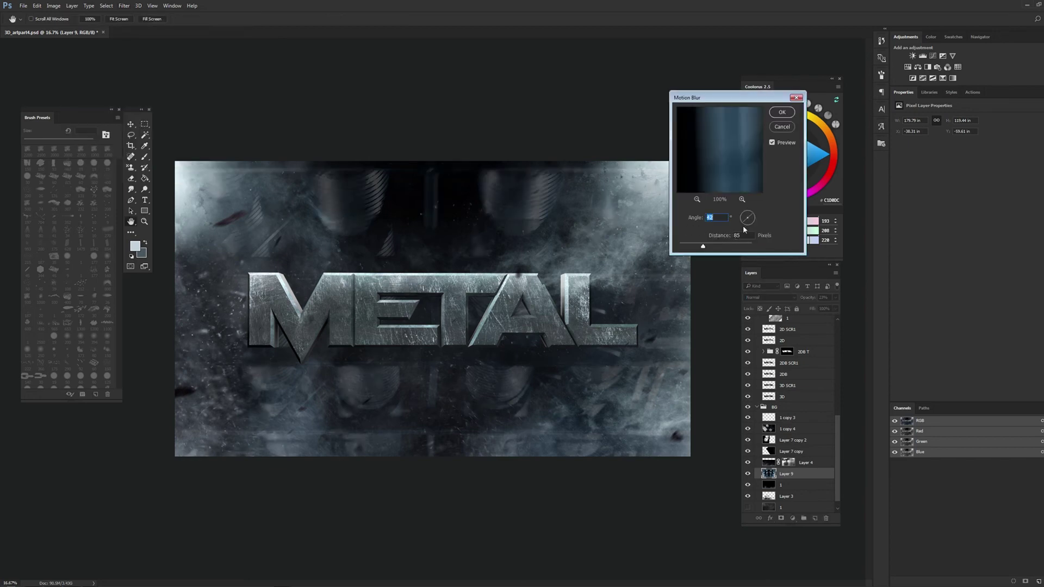
left_click_drag(703, 246, 709, 246)
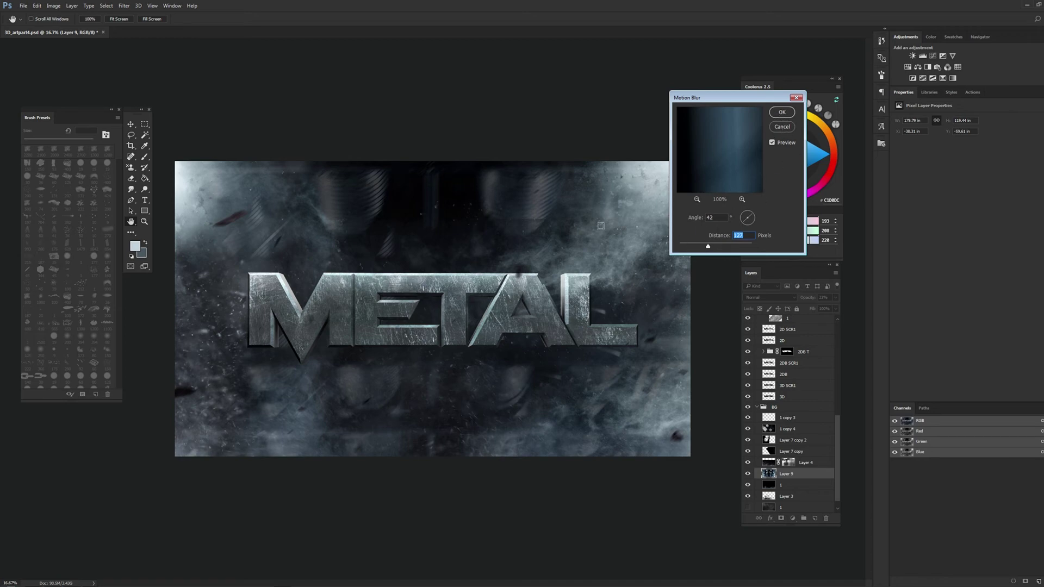
left_click(781, 127)
left_click(124, 6)
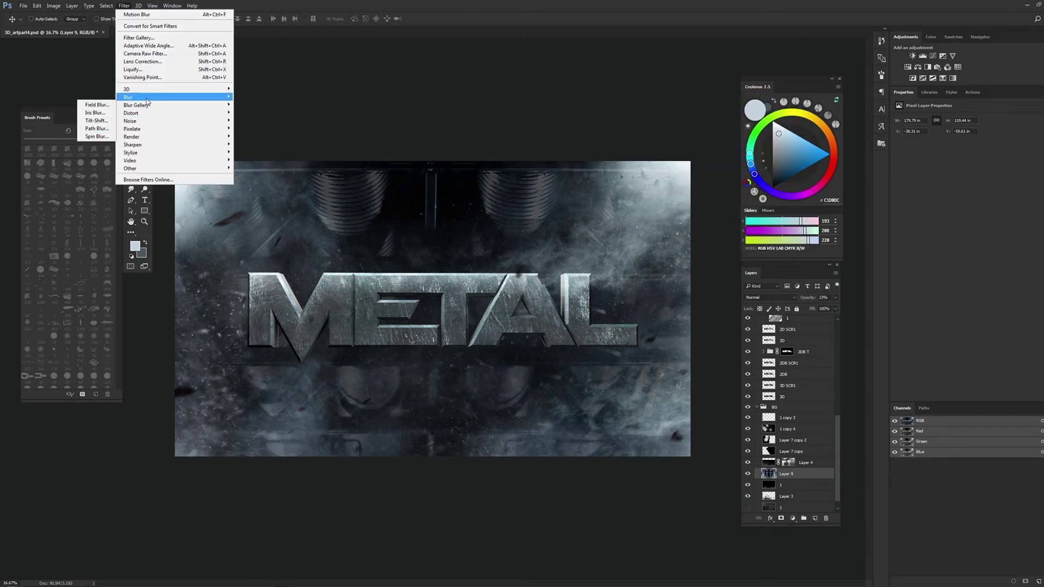
left_click(93, 132)
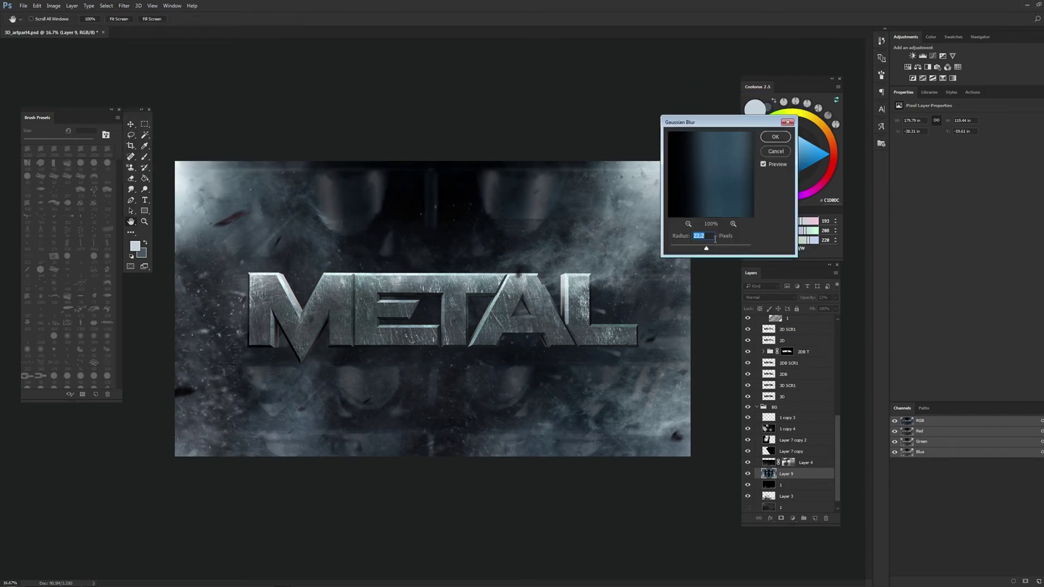
left_click(775, 152)
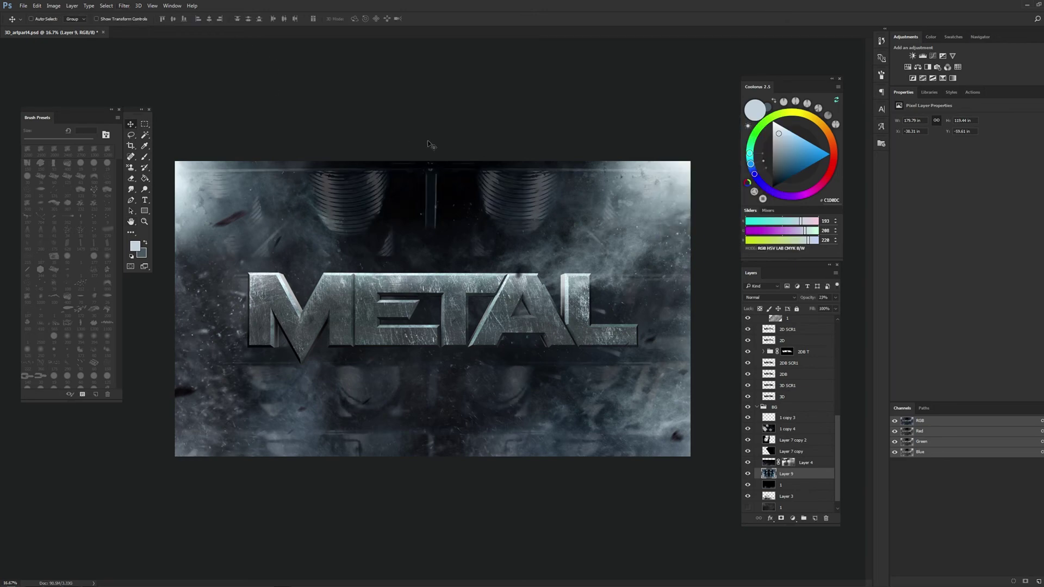
key("ctrl+j")
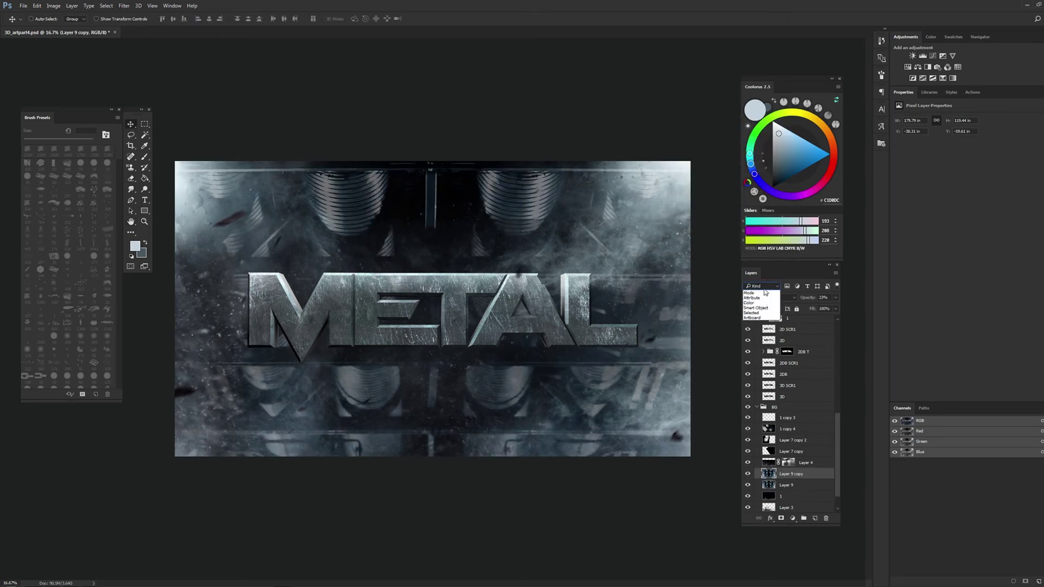
Set the Layer 9 copy to Multiply at full opacity and merge it into Layer 9
left_click(768, 297)
left_click(783, 323)
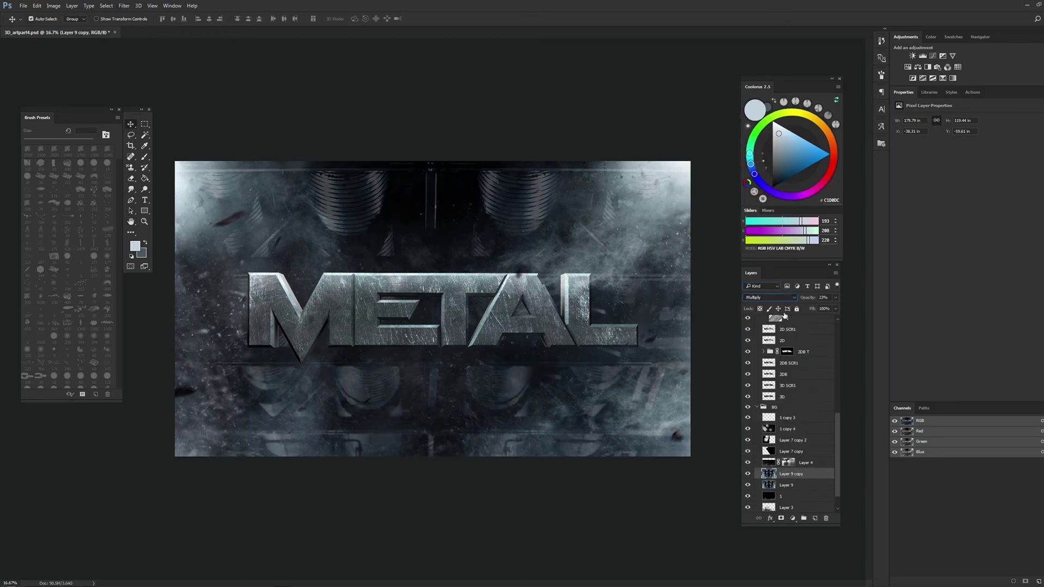
left_click(810, 488)
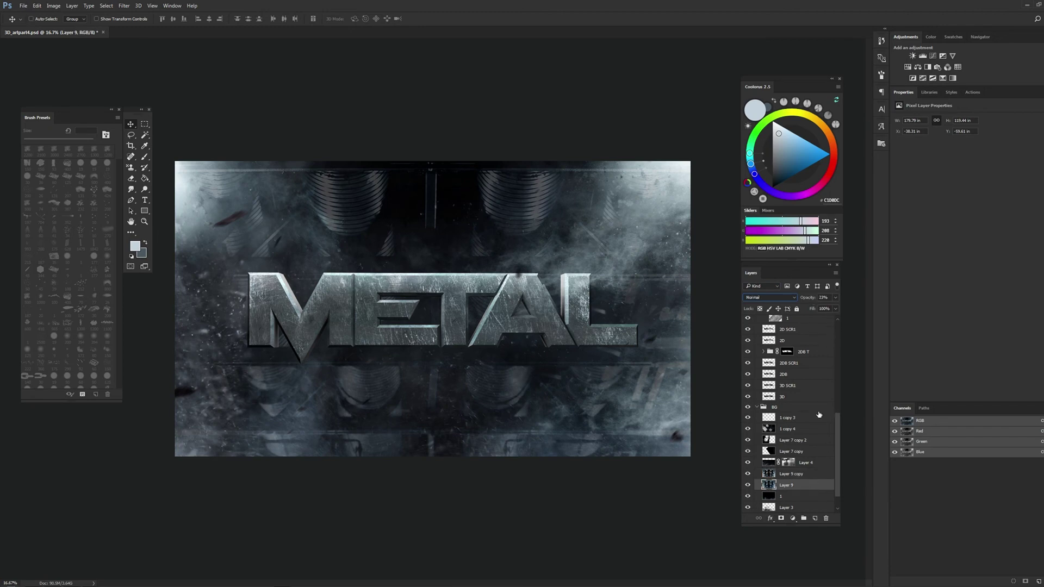
key("alt+bracketright")
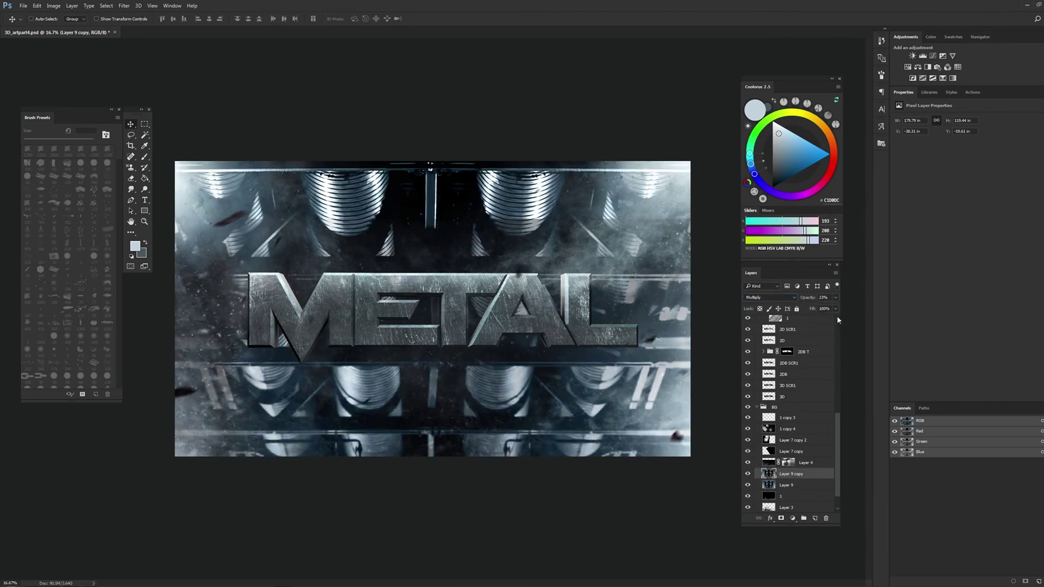
left_click_drag(834, 309, 837, 309)
key("ctrl+e")
Stretch, raise and flip the merged machinery layer with Free Transform
key("ctrl+t")
scroll(514, 260, "down", 3)
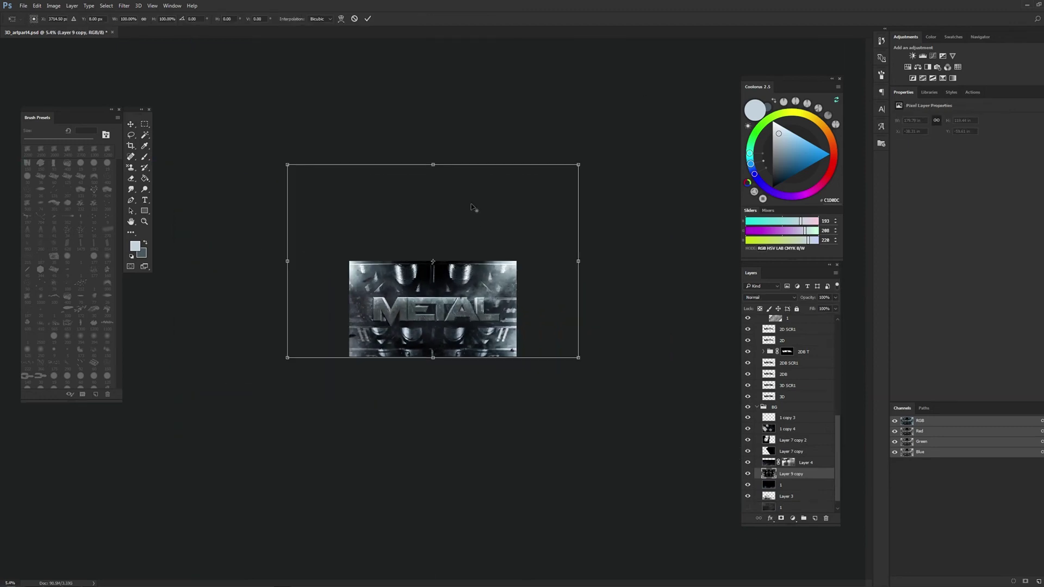
left_click_drag(433, 163, 432, 85)
left_click_drag(458, 222, 456, 216)
left_click_drag(433, 81, 433, 141)
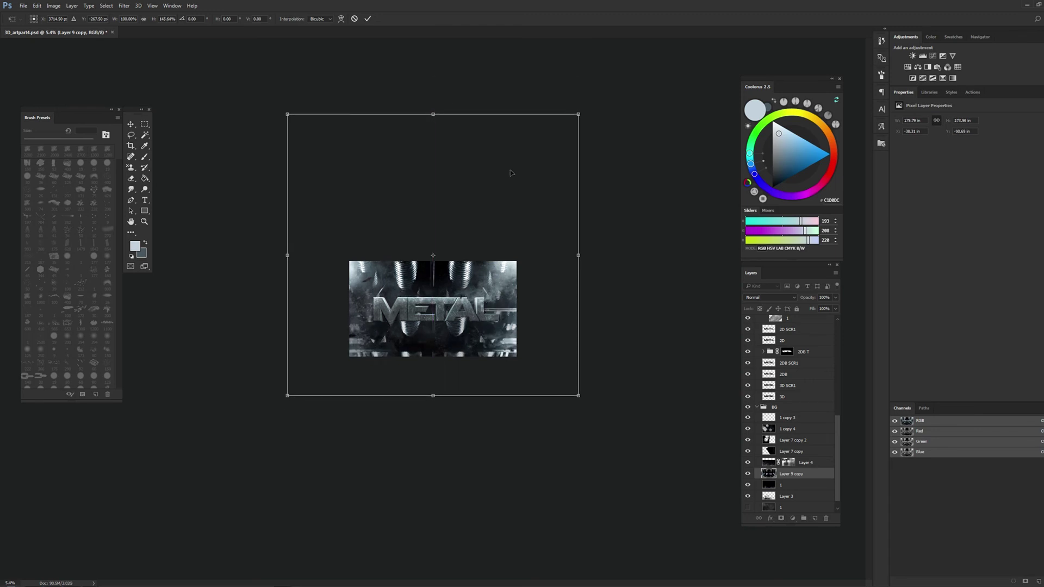
left_click_drag(435, 305, 435, 234)
mouse_move(593, 405)
left_mouse_down()
mouse_move(418, 461)
mouse_move(416, 112)
left_mouse_up()
key("Return")
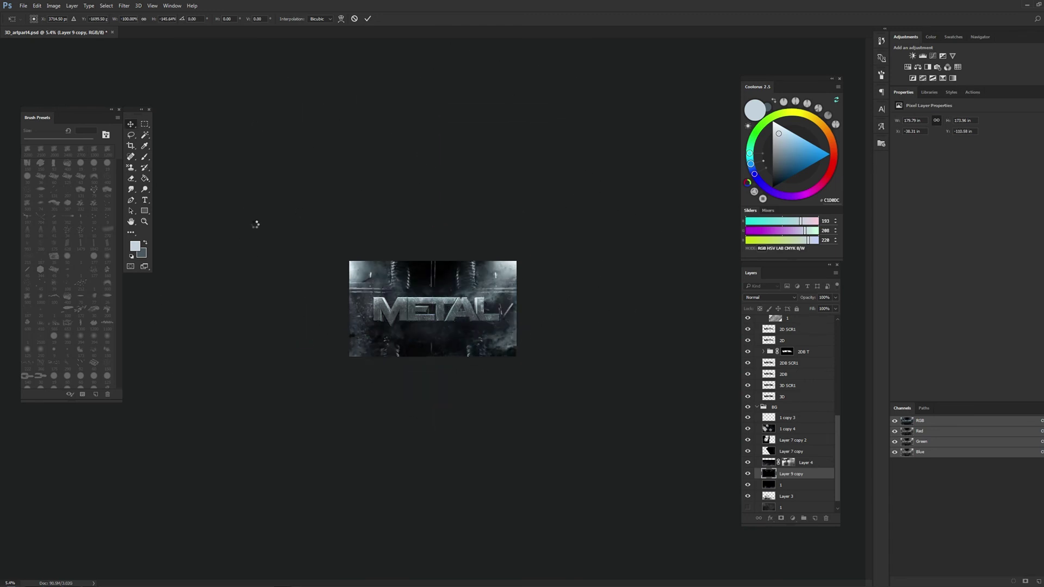
Check the lettering up close, refit the view, and move the machinery layer up slightly
key("z")
left_click_drag(435, 321, 502, 360)
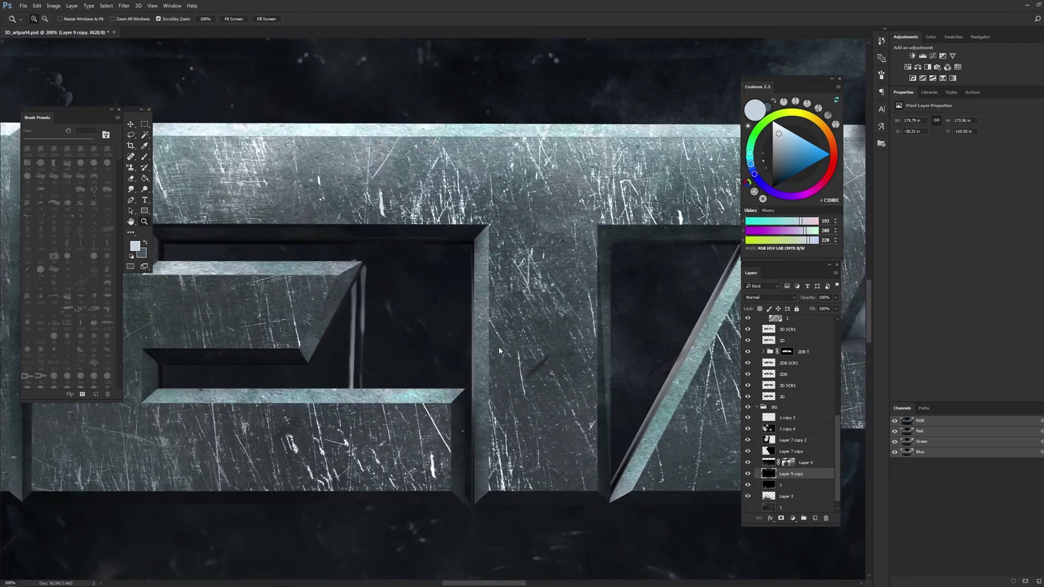
right_click(478, 338)
key("Escape")
left_click(443, 321)
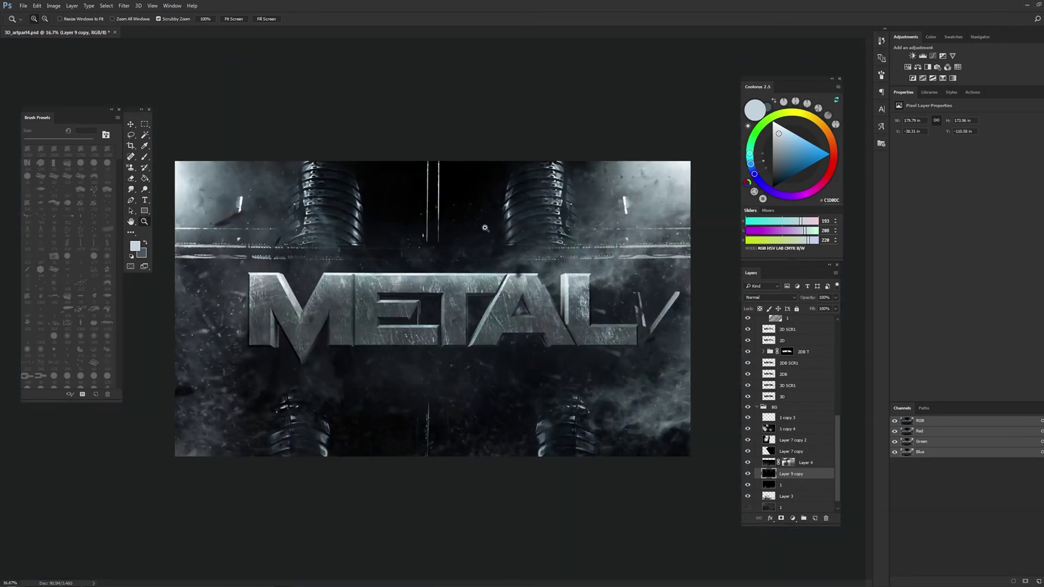
left_click(131, 125)
left_click_drag(432, 258, 436, 249)
Rename the machinery layer to '1'
key("r")
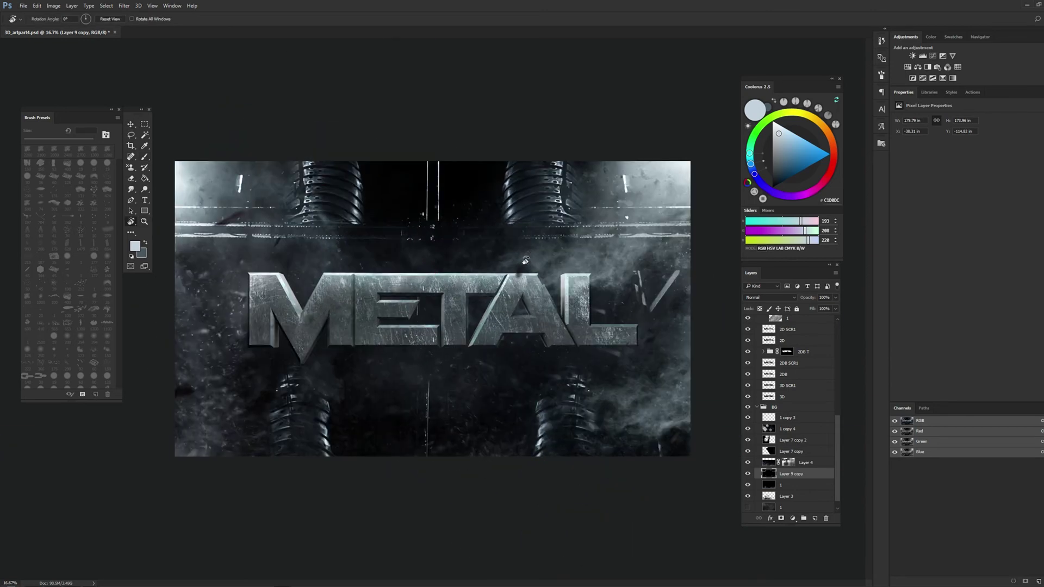
key("m")
double_click(810, 474)
type("1")
key("Return")
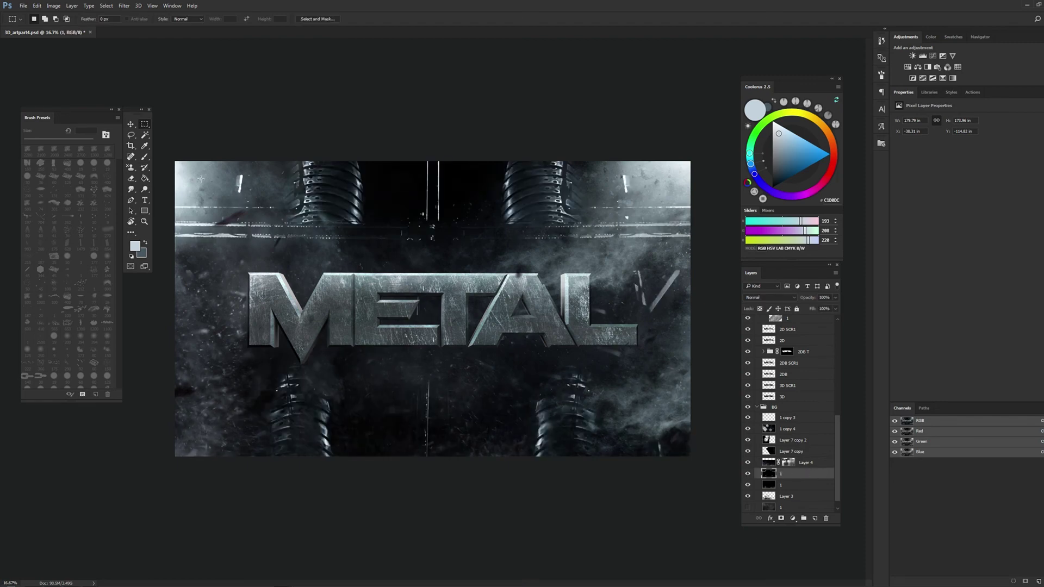
Apply Blur More and then Box Blur to layer 1
left_click(128, 6)
left_click(419, 129)
left_click(124, 6)
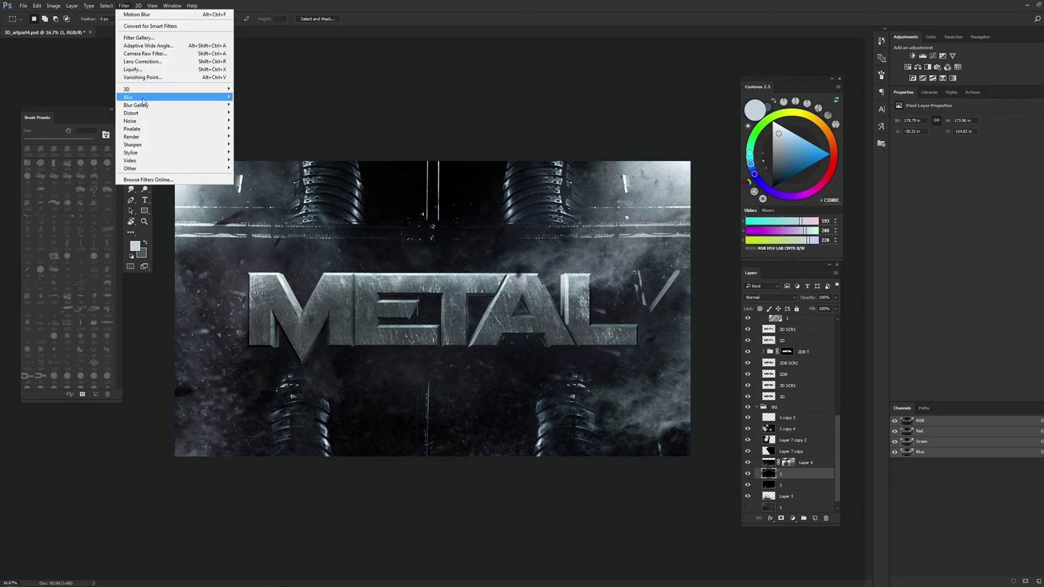
left_click(99, 116)
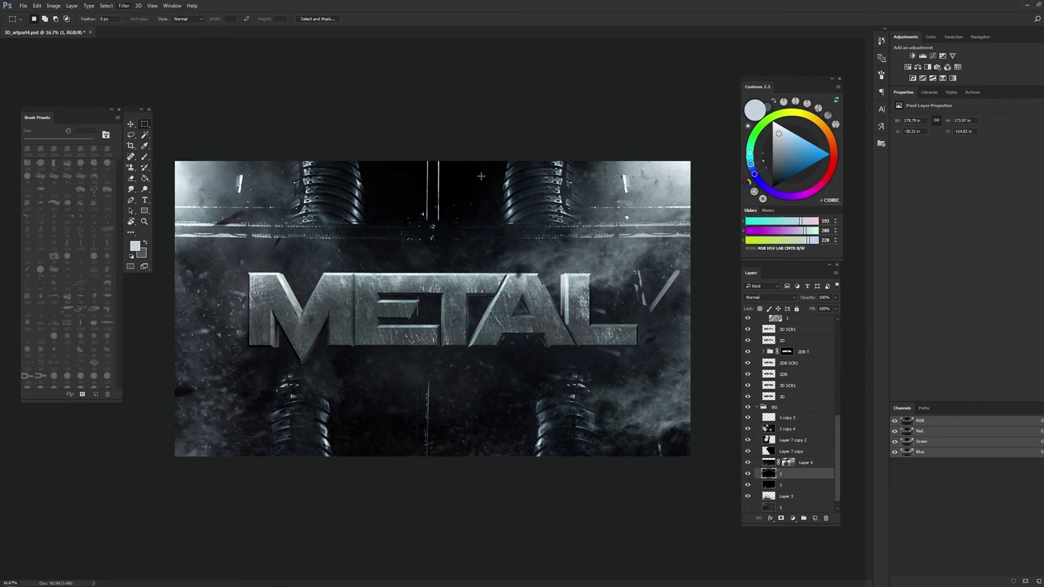
left_click(124, 6)
mouse_move(130, 97)
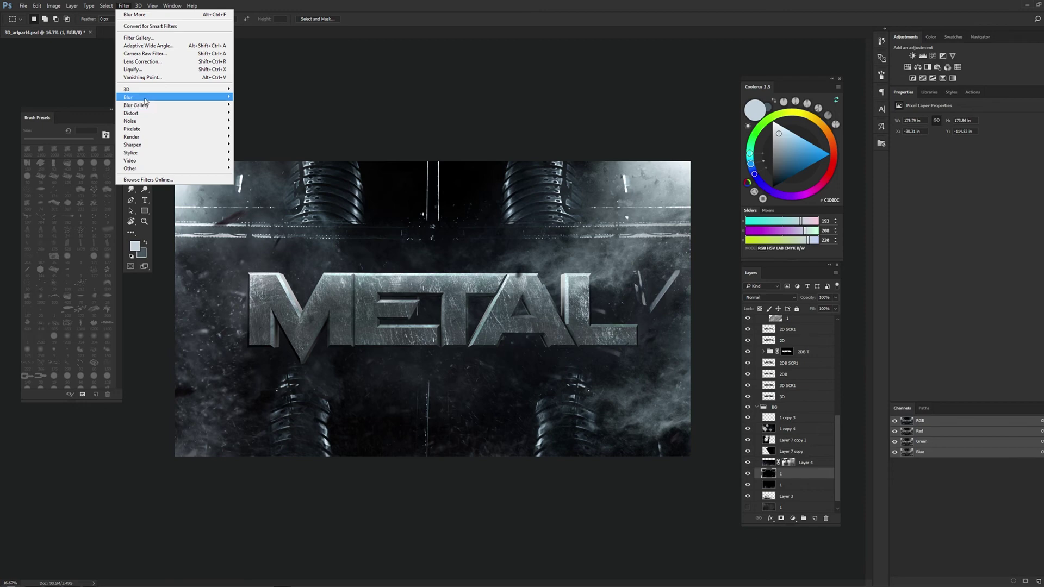
left_click(97, 114)
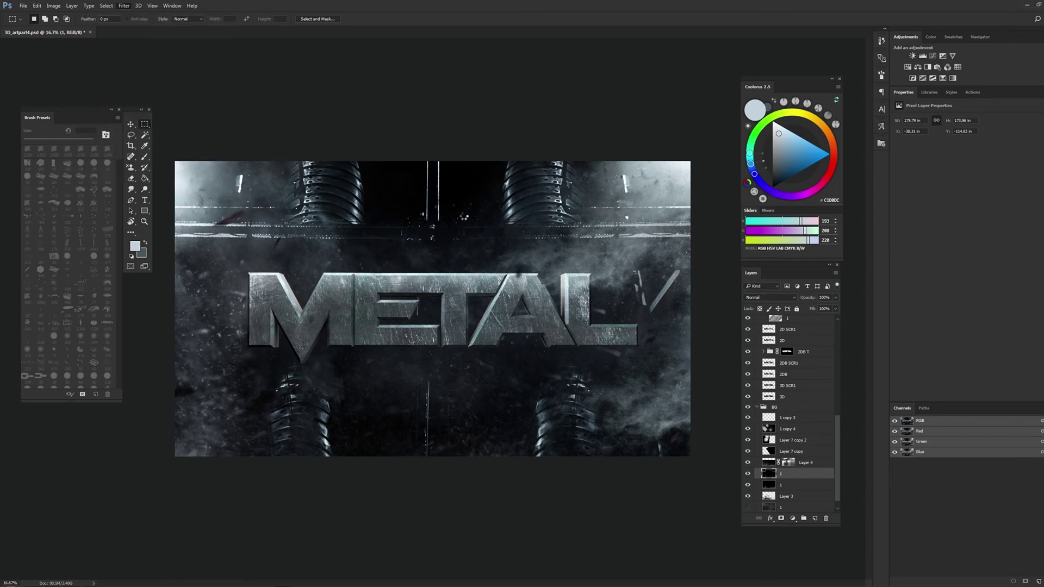
left_click(124, 5)
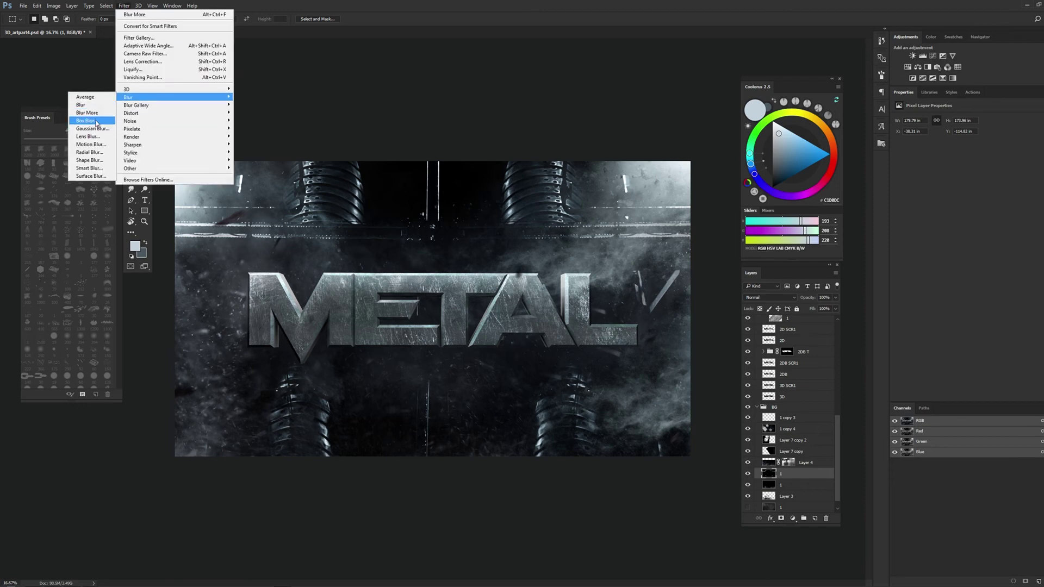
left_click(97, 121)
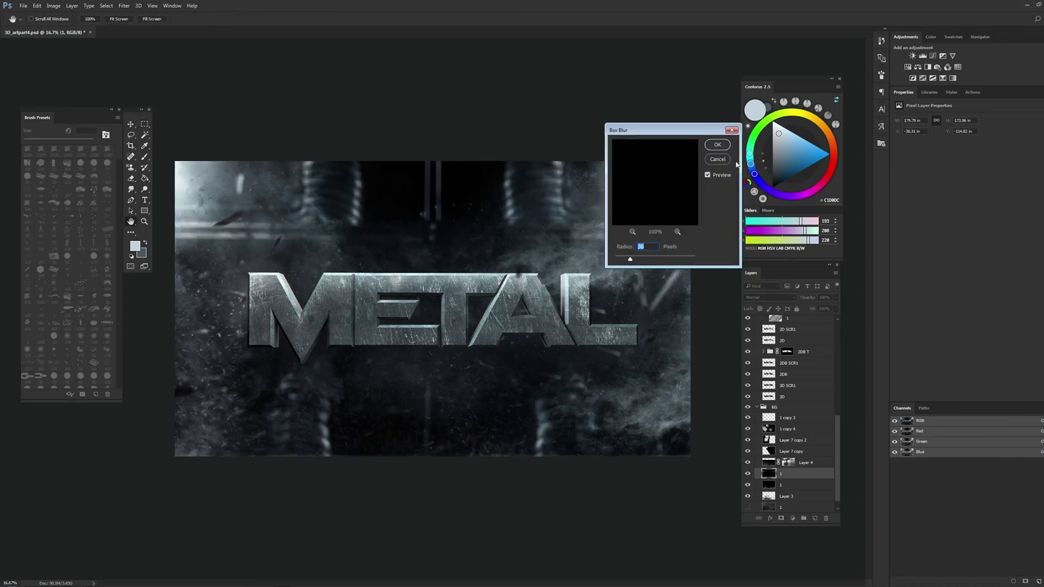
left_click(717, 145)
Nudge blurred layer 1 slightly downward and select a thin strip above the lettering
key("ctrl+t")
left_click_drag(571, 156, 564, 166)
key("Return")
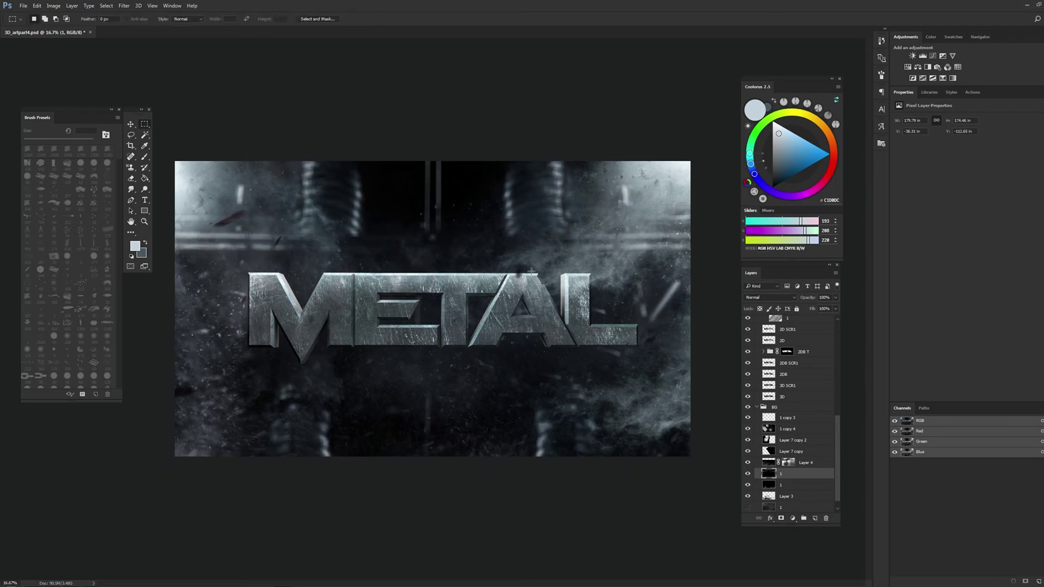
mouse_move(603, 207)
left_mouse_down()
mouse_move(480, 225)
mouse_move(601, 231)
left_mouse_up()
Select Layer 4 and target its mask with the brush tool
left_click(789, 439)
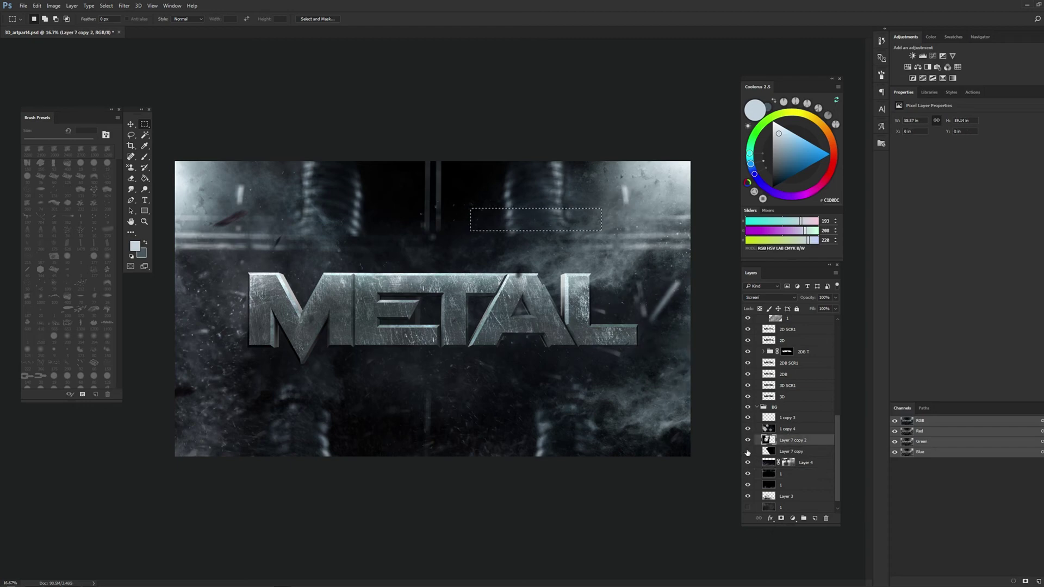
left_click(794, 463)
key("ctrl+t")
key("Return")
left_click(788, 463)
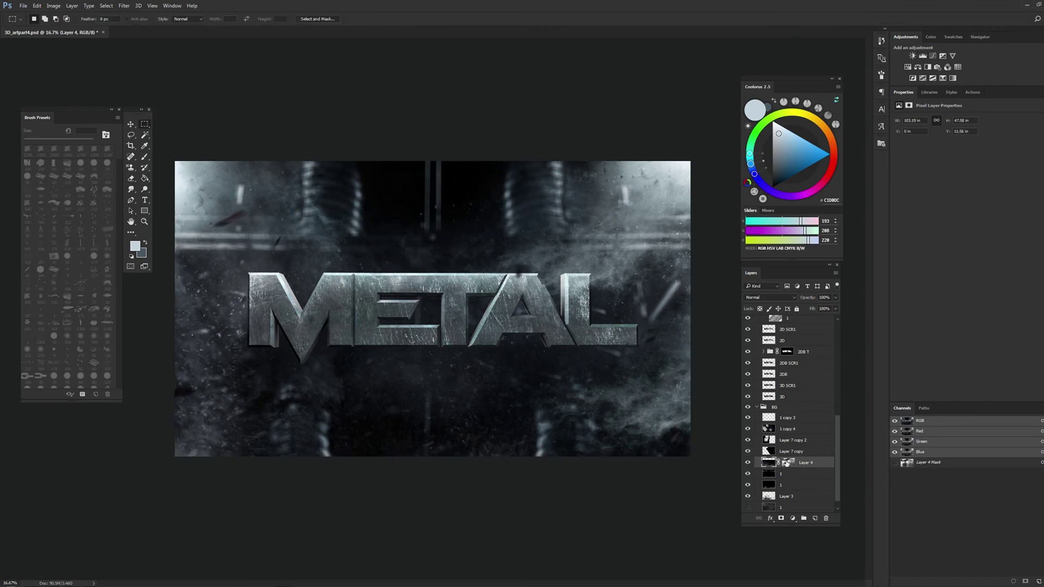
key("b")
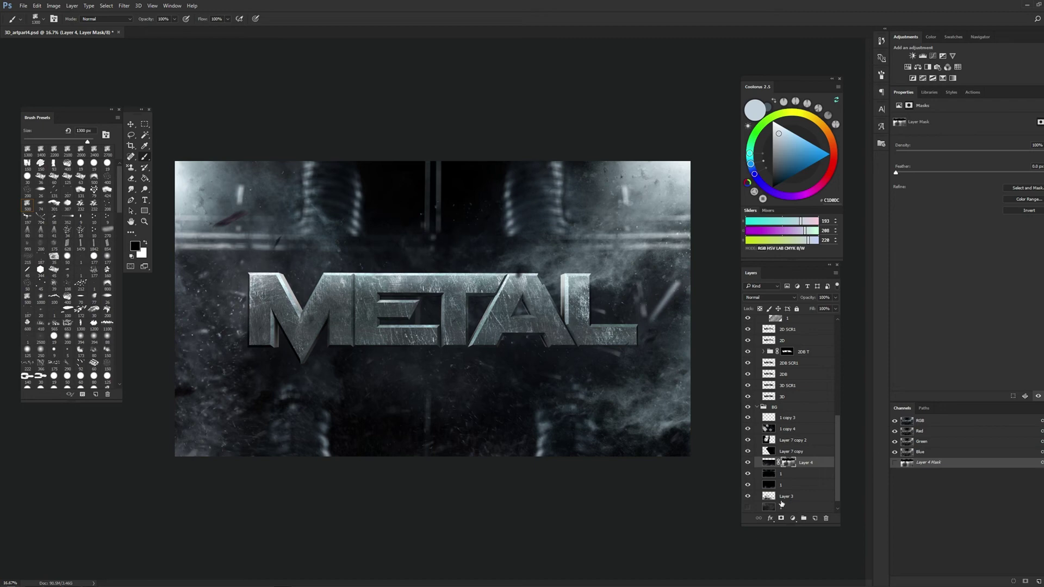
key("r")
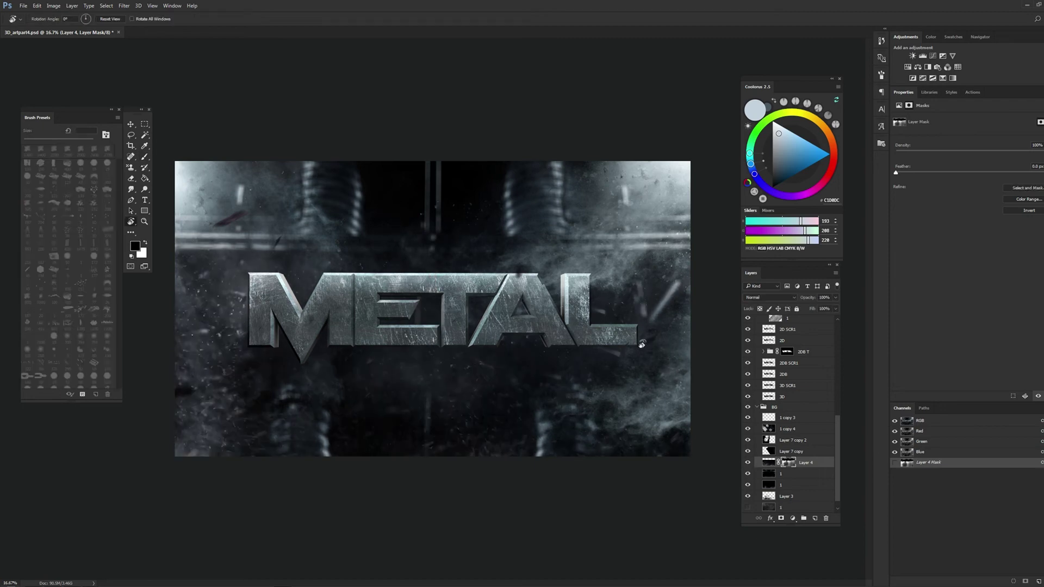
Duplicate Layer 4, apply the mask on the copy, and enlarge it by about half
key("ctrl+j")
right_click(788, 462)
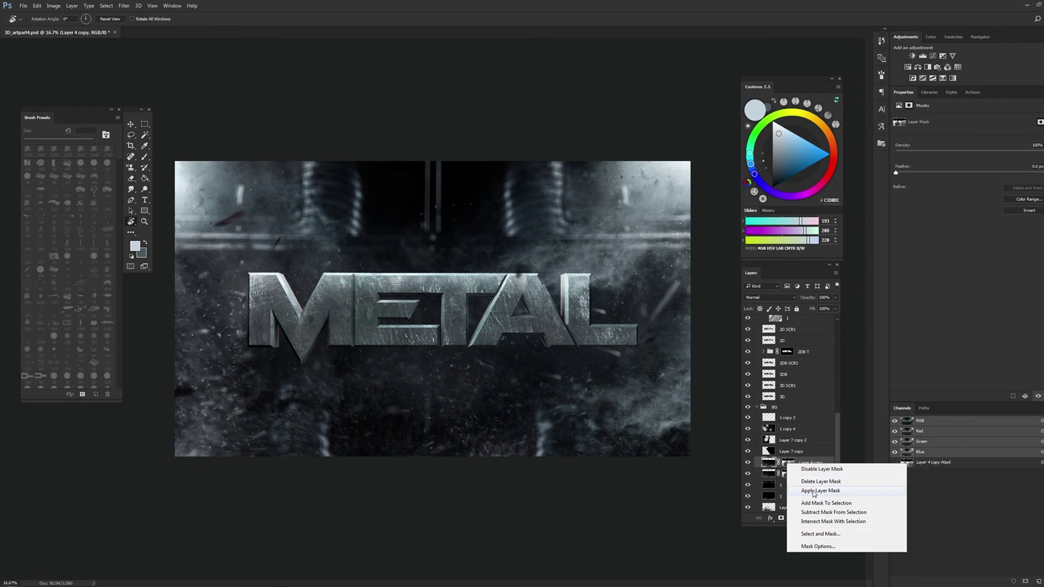
left_click(816, 491)
key("ctrl+t")
left_click_drag(689, 337, 768, 345)
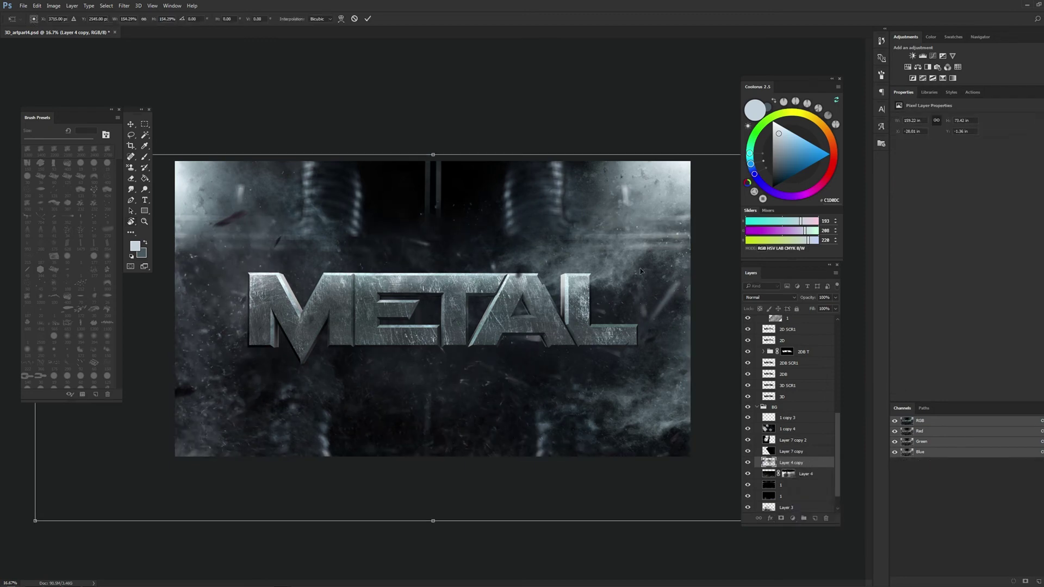
left_click_drag(552, 295, 558, 288)
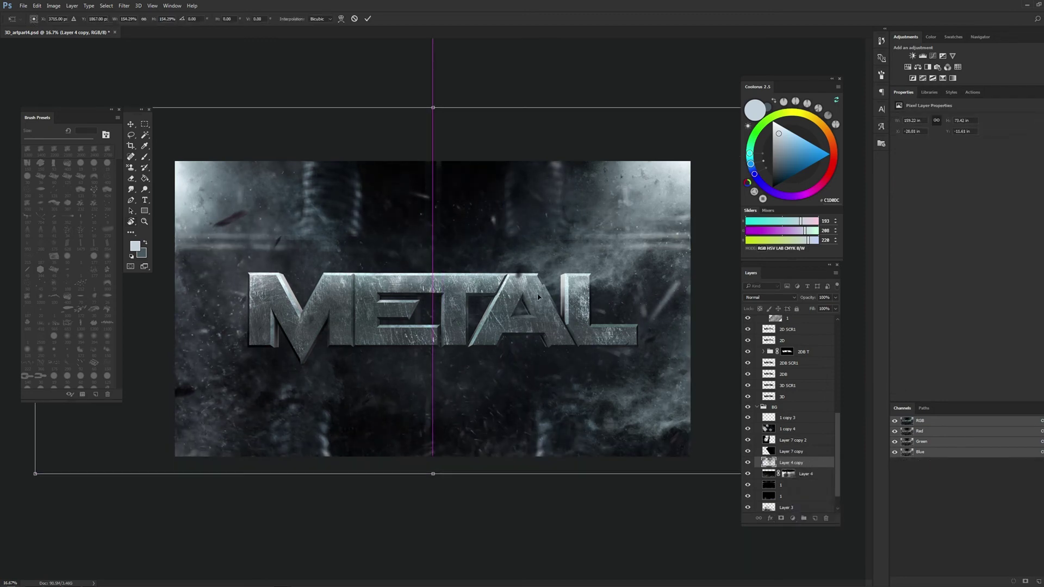
Flip Layer 4 copy horizontally and set its blend mode to Lighten
right_click(523, 78)
left_click(549, 239)
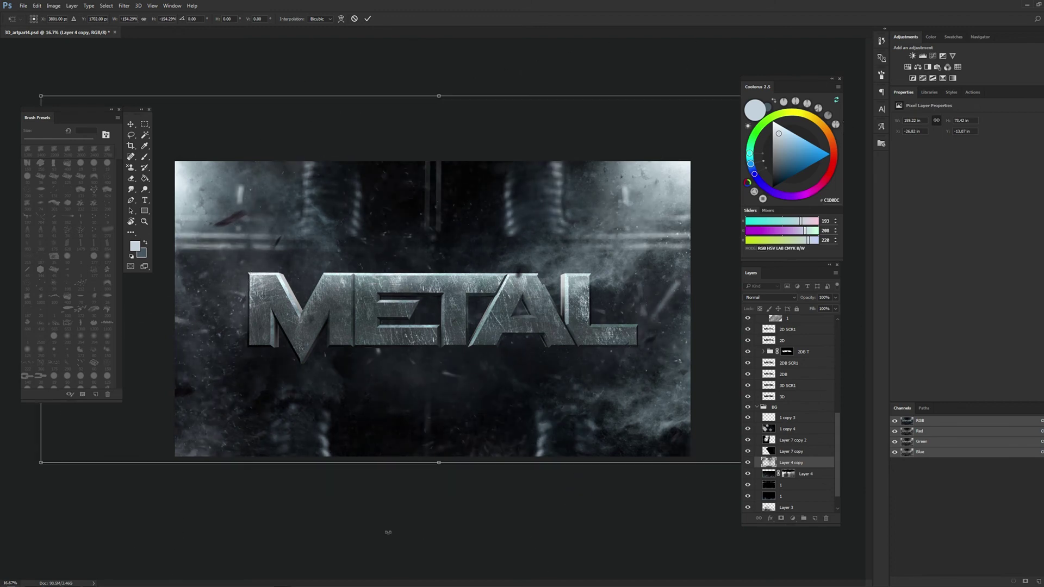
key("Return")
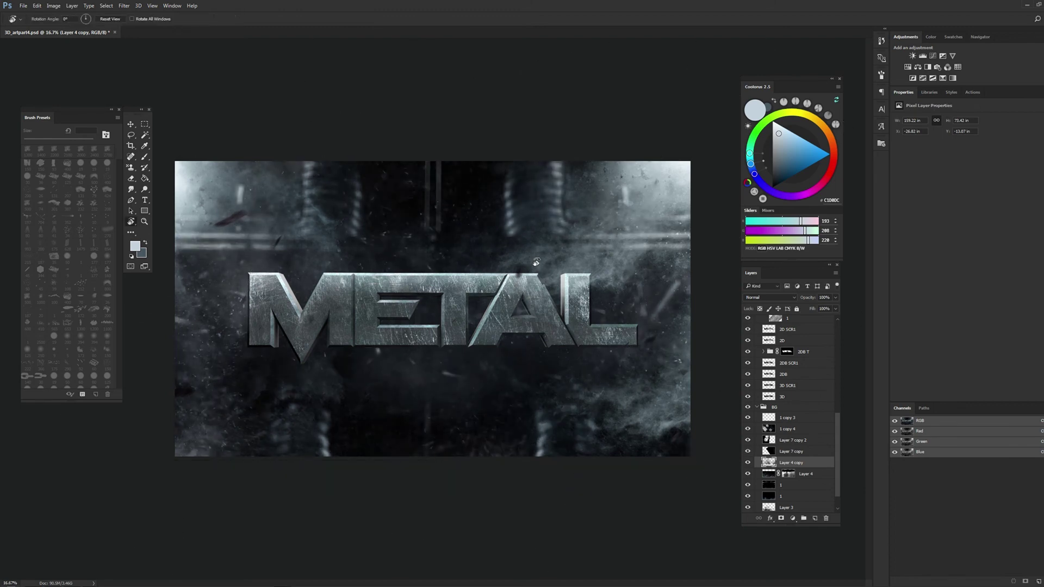
left_click(769, 298)
left_click(756, 350)
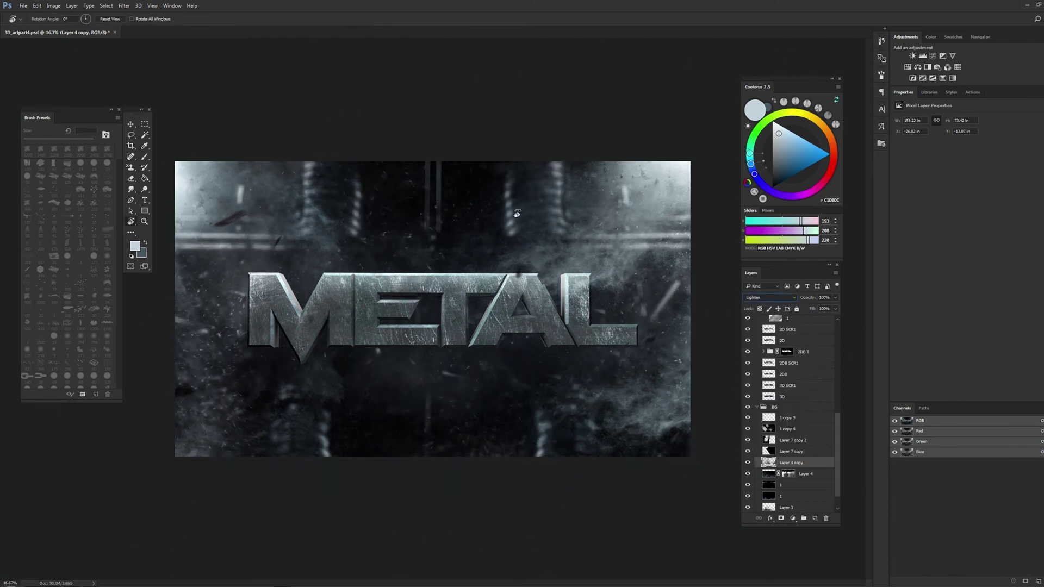
key("l")
left_click(808, 480)
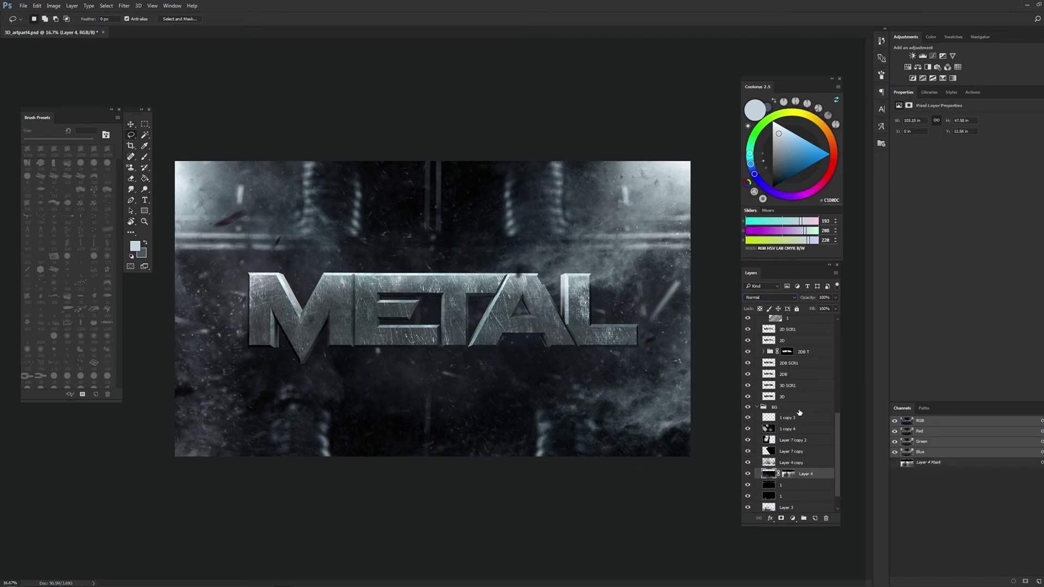
Try Lighten on Layer 4, undo it, and add a Reveal All mask to layer 1
left_click(769, 297)
left_click(754, 348)
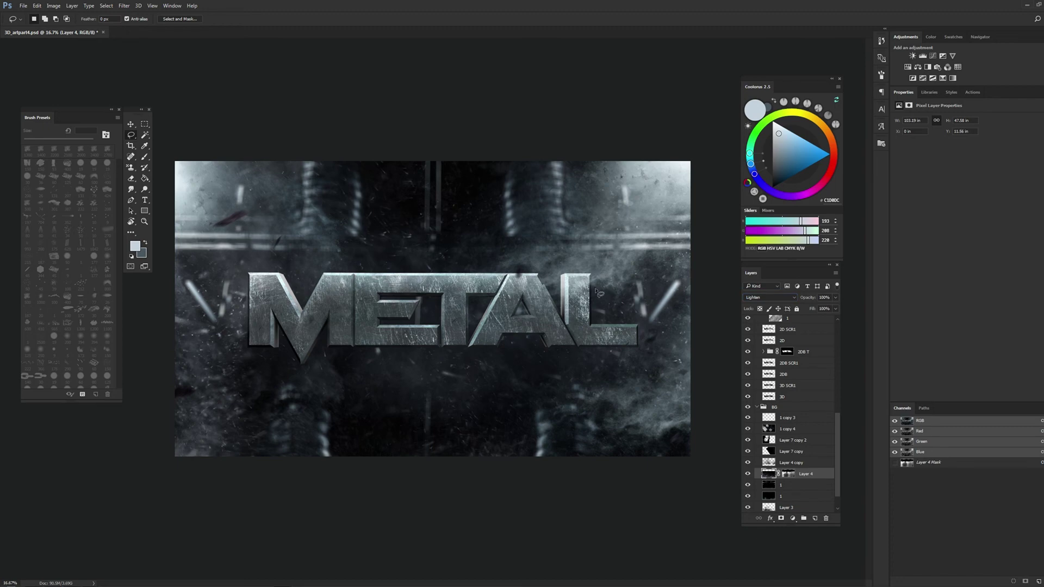
key("ctrl+z")
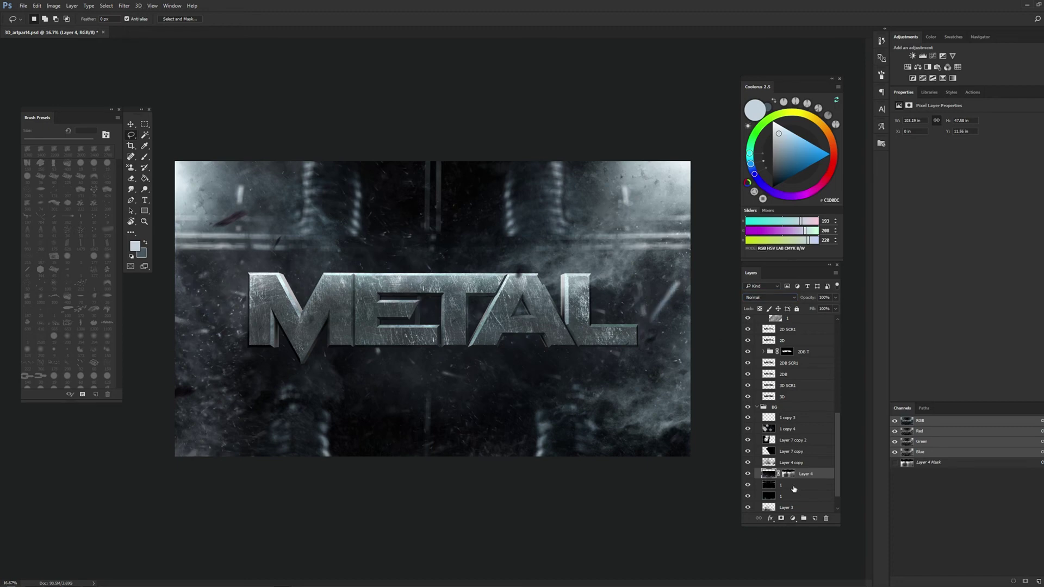
key("alt+bracketleft")
left_click(72, 5)
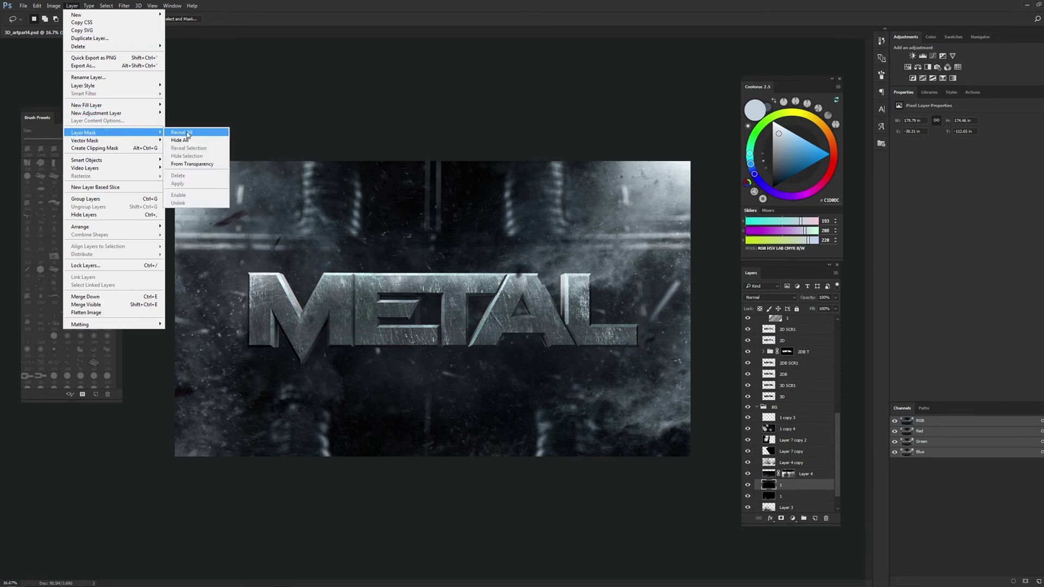
left_click(185, 134)
Pick a 200 px soft white brush at lower opacity on layer 1's mask
key("b")
left_click(112, 268)
key("8")
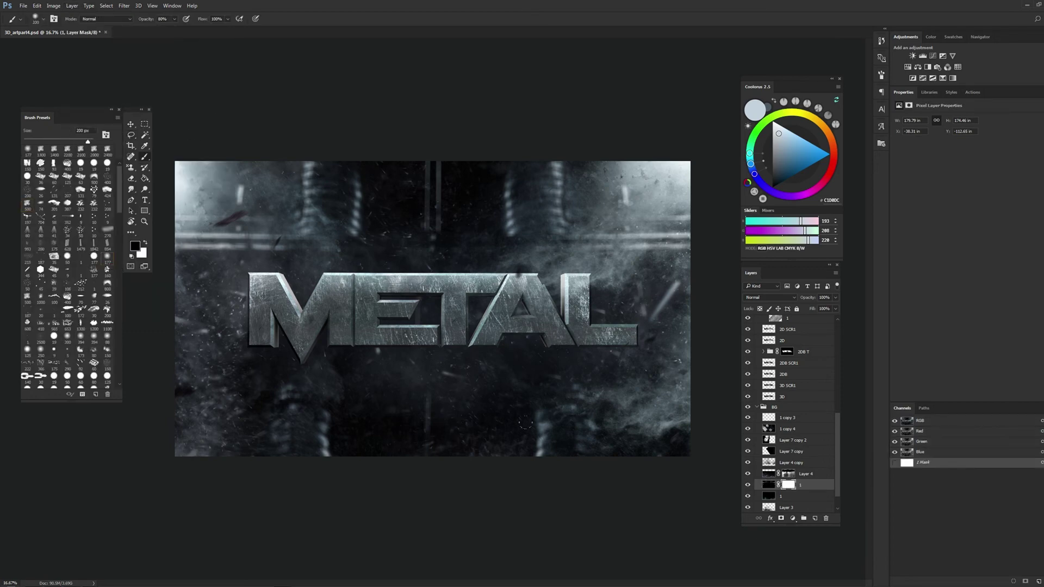
key("x")
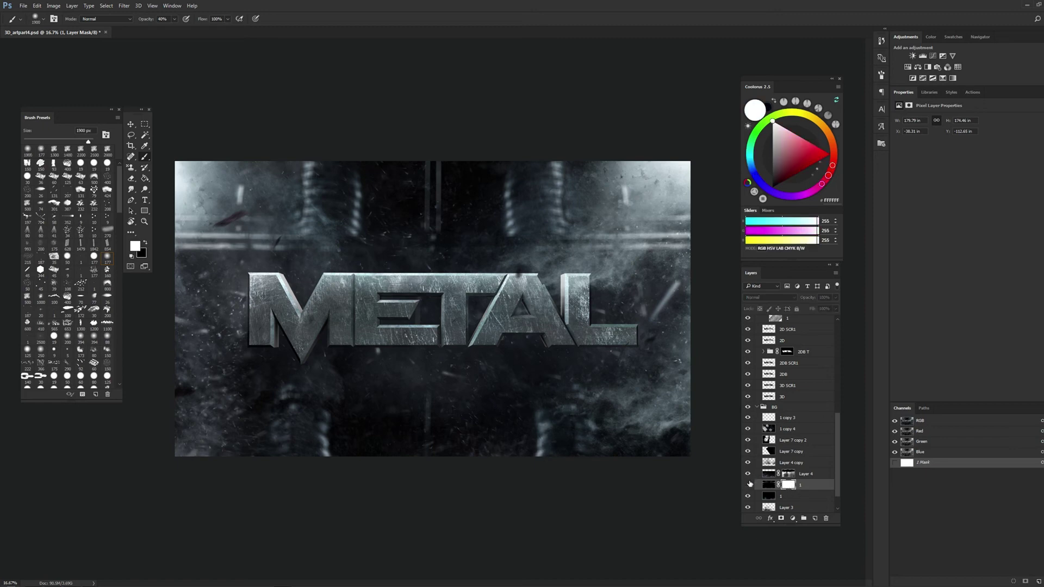
left_click(788, 485)
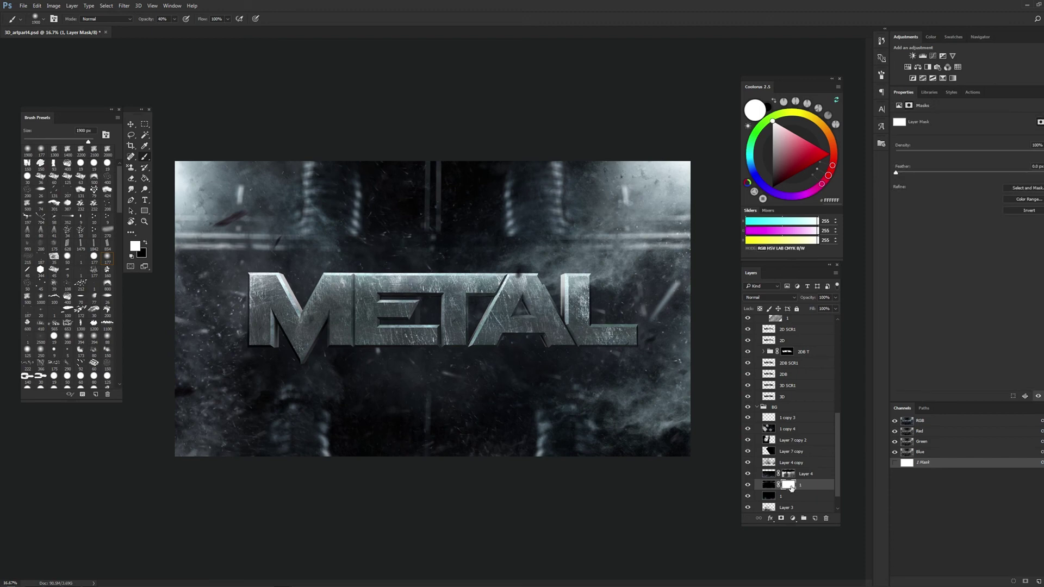
mouse_move(806, 489)
left_mouse_down()
mouse_move(807, 501)
mouse_move(809, 491)
left_mouse_up()
Select Layer 3 and toggle its visibility to compare the result
scroll(808, 487, "down", 1)
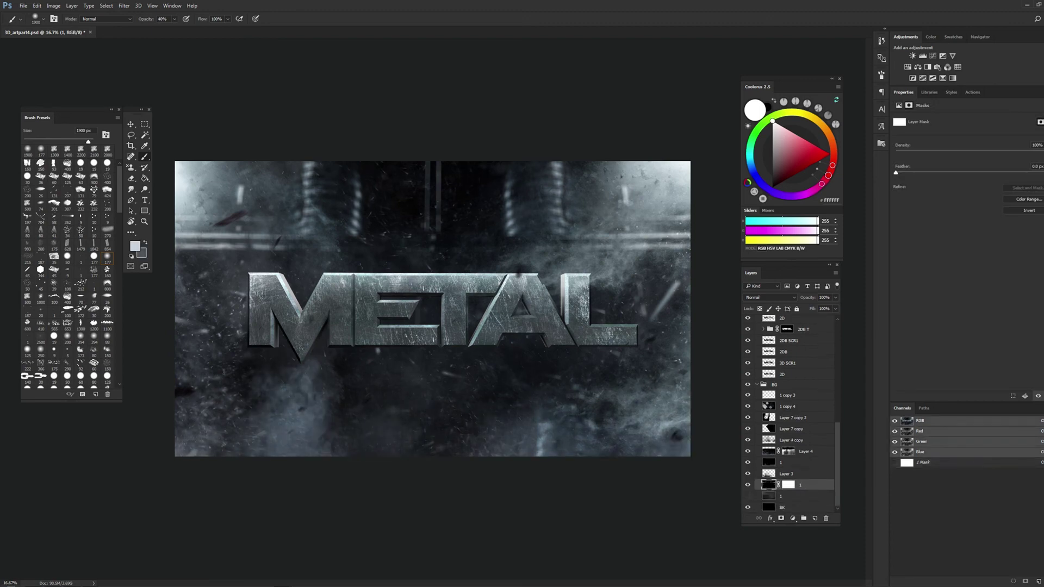
key("r")
key("z")
left_click(813, 475)
left_click(748, 474)
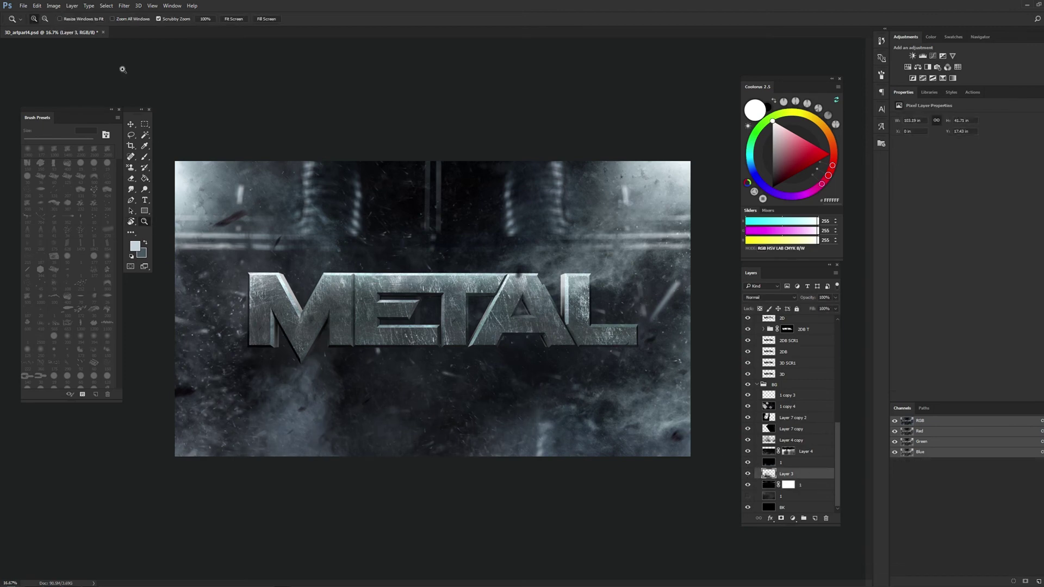
Raise Layer 3's saturation to +18 with Hue/Saturation, leaving hue at 0
left_click(53, 5)
left_click(163, 71)
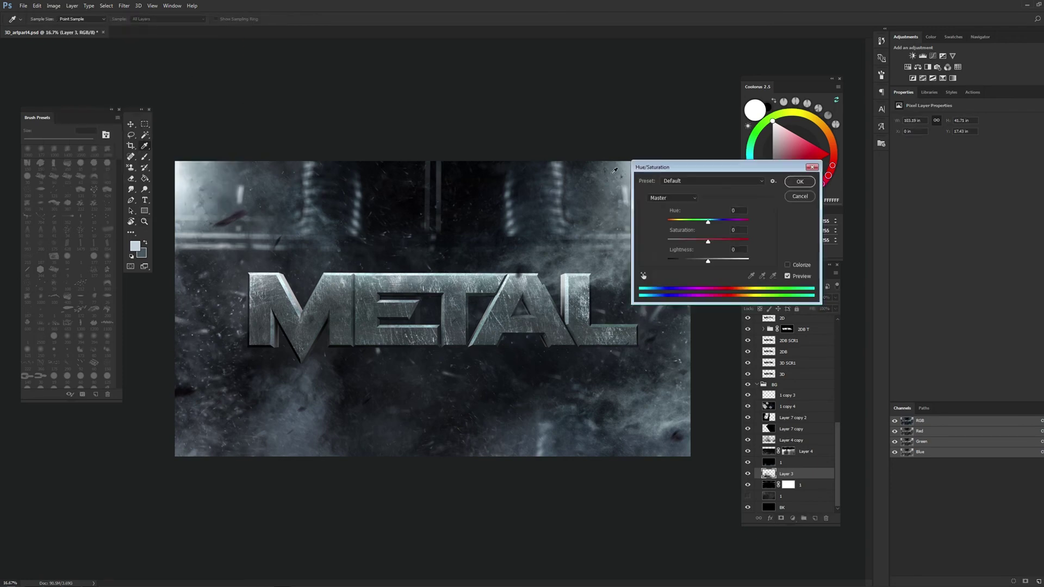
left_click_drag(707, 240, 716, 240)
left_click_drag(708, 222, 708, 222)
left_click(799, 196)
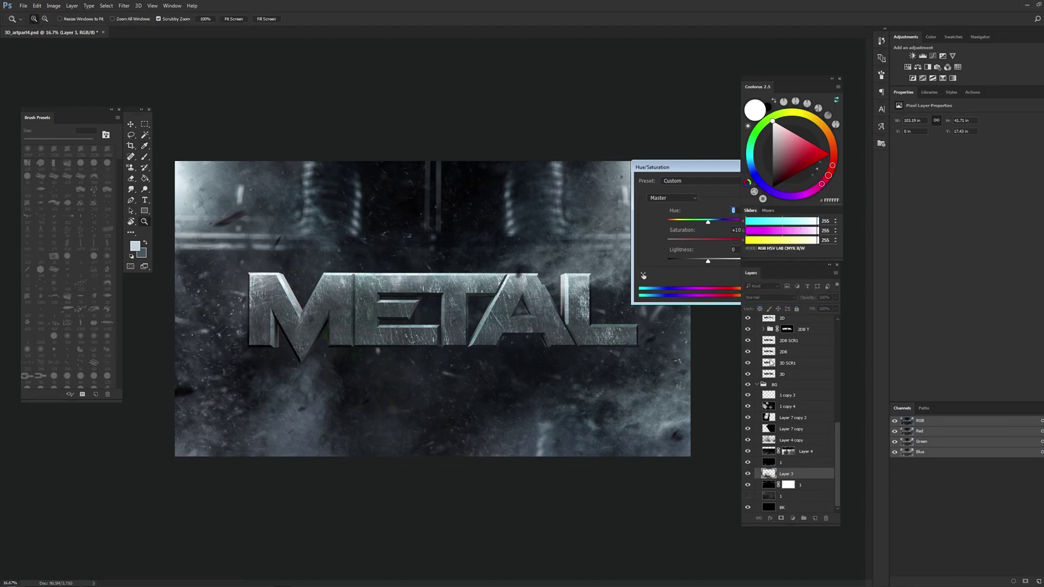
Add then remove a Color Overlay on Layer 3 and set it to Screen blending
key("F2")
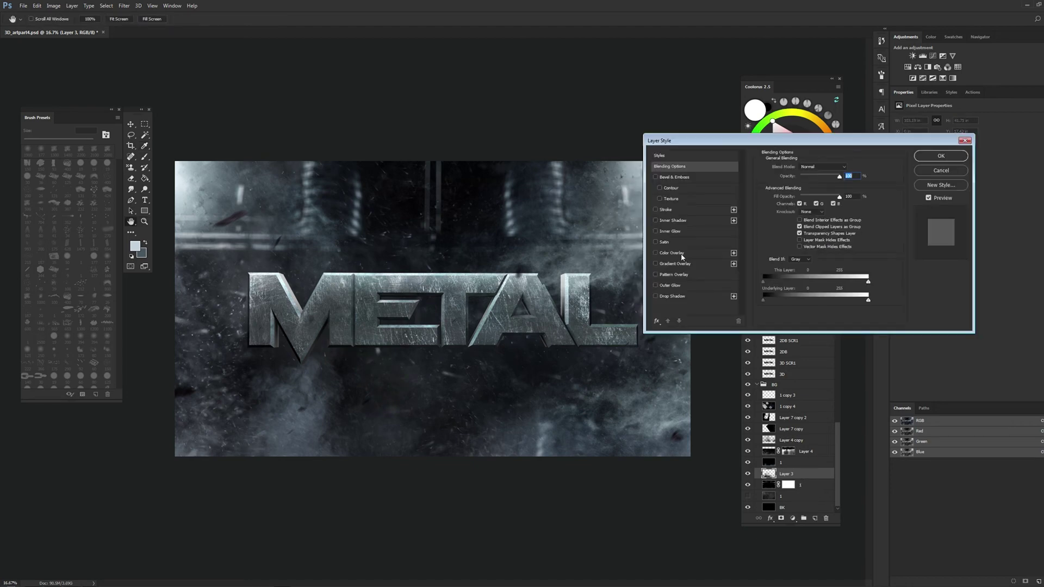
left_click(940, 156)
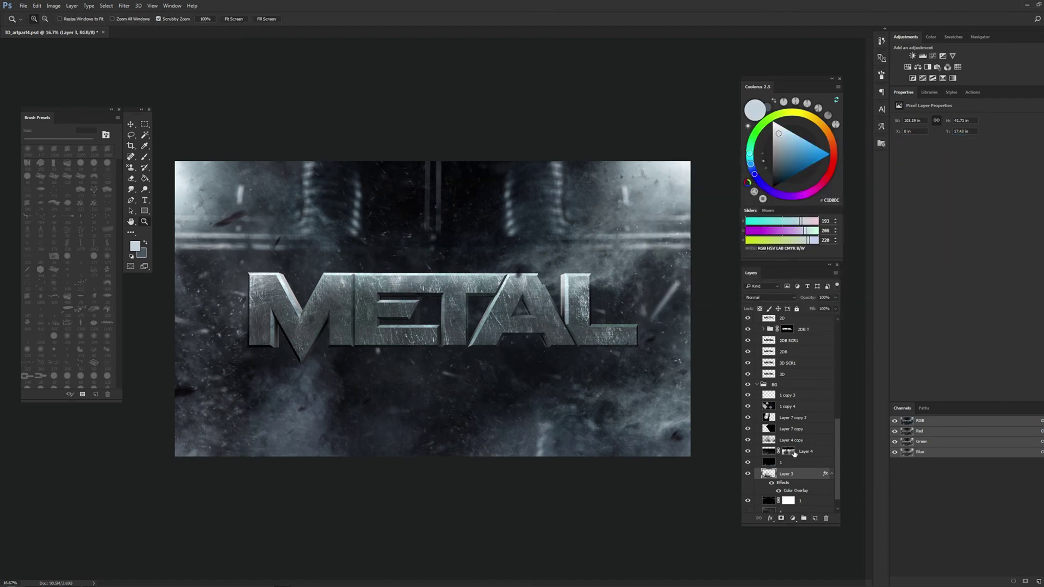
right_click(813, 474)
left_click(870, 227)
left_click(769, 298)
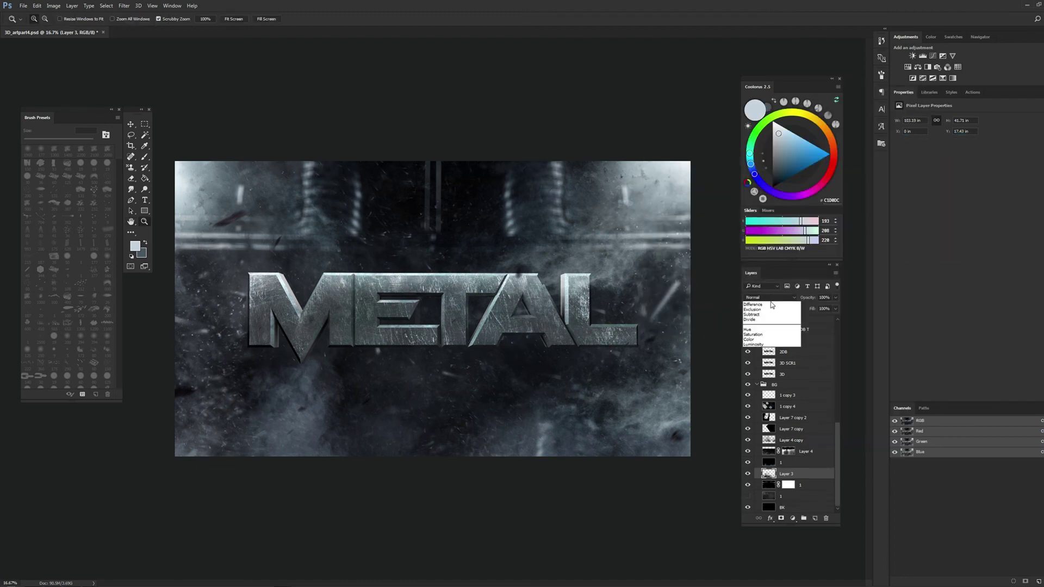
left_click(761, 355)
Ready a black 50% brush on layer 1's mask and toggle the smoke layers to compare
left_click(130, 125)
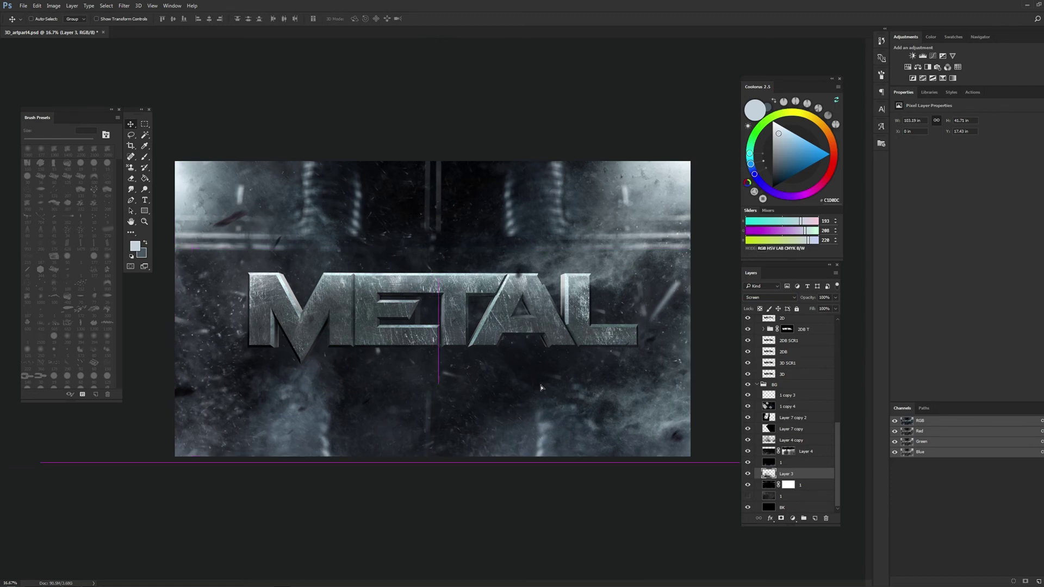
left_click(788, 485)
key("b")
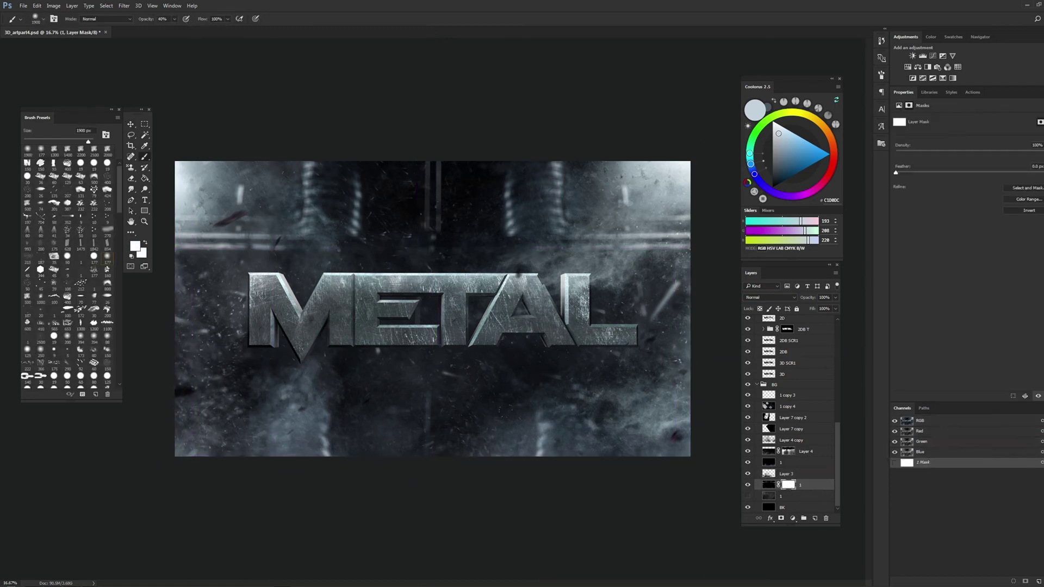
key("d")
key("5")
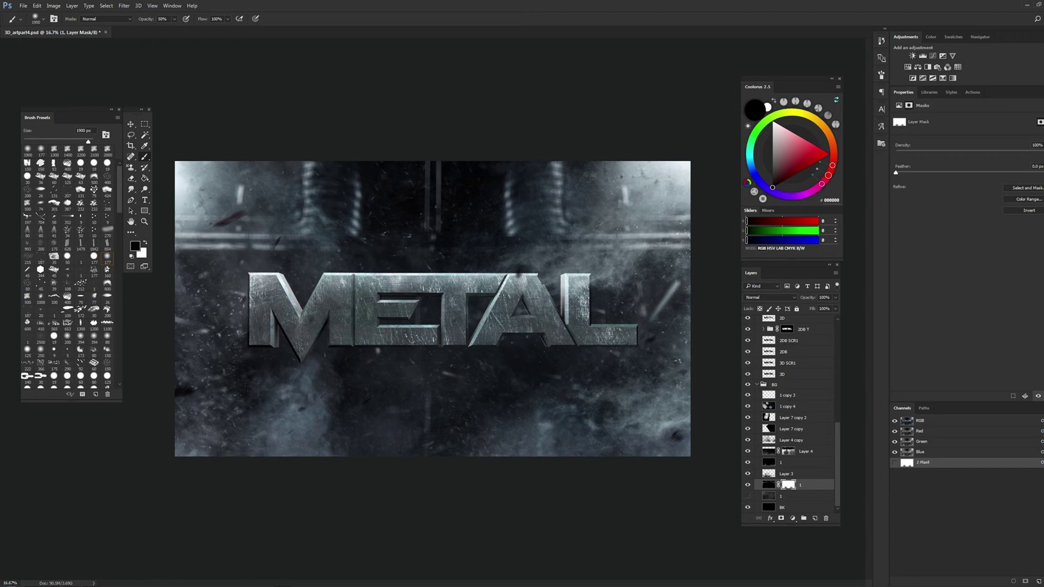
left_click(777, 474)
left_click(747, 463)
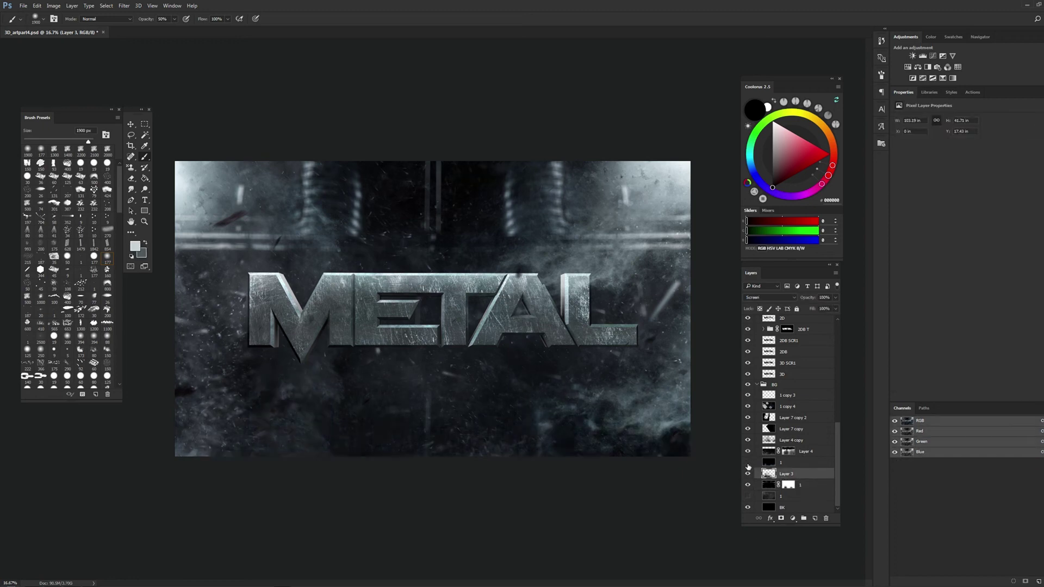
left_click(803, 465)
Set smoke layer 1 to Lighten and move it down and to the left
left_click(131, 124)
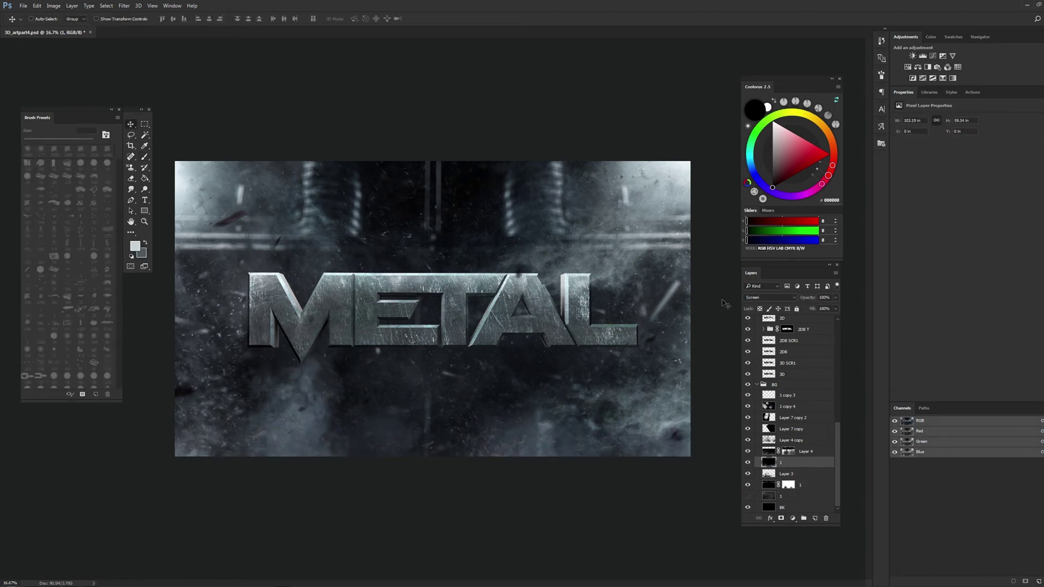
left_click(768, 297)
left_click(766, 353)
left_click_drag(424, 305, 389, 370)
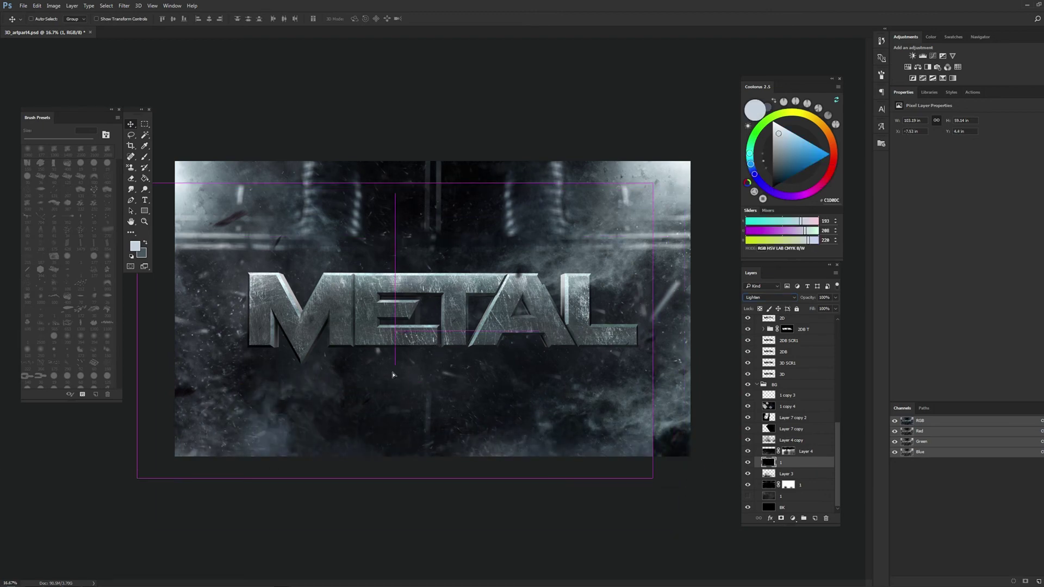
left_click_drag(389, 370, 346, 431)
Widen the smoke layer, flip it horizontally, and reposition it with Free Transform
key("ctrl+t")
left_click_drag(668, 384, 740, 384)
mouse_move(589, 415)
left_mouse_down()
mouse_move(661, 384)
mouse_move(638, 386)
left_mouse_up()
left_click(37, 6)
mouse_move(49, 184)
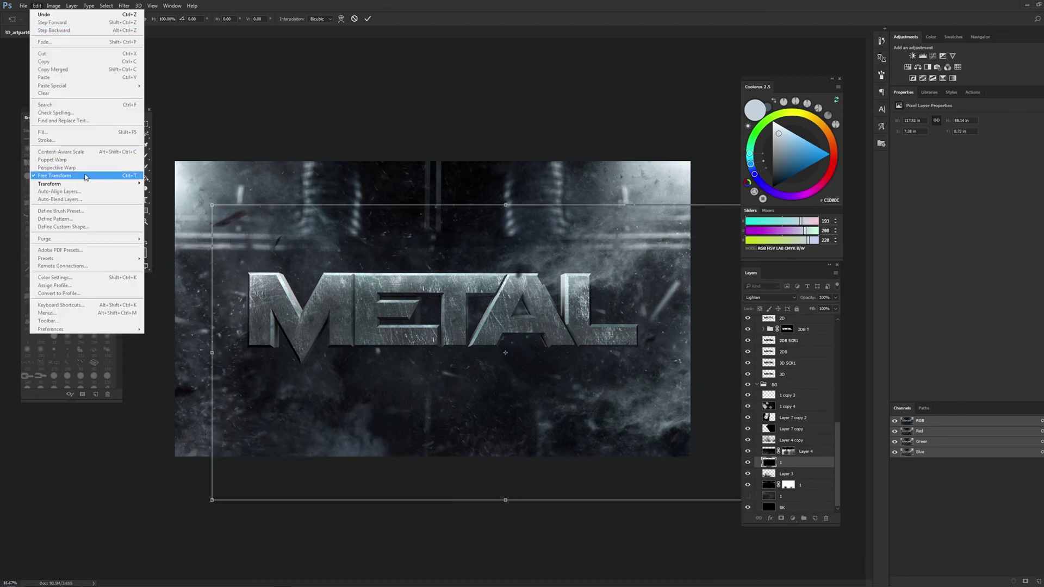
left_click(163, 272)
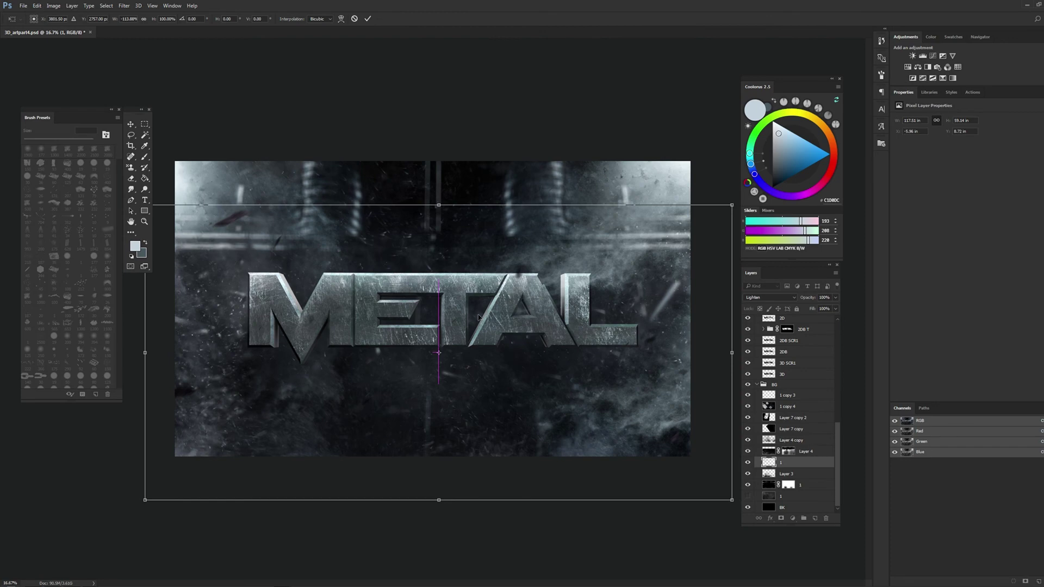
left_click_drag(481, 311, 491, 300)
key("Return")
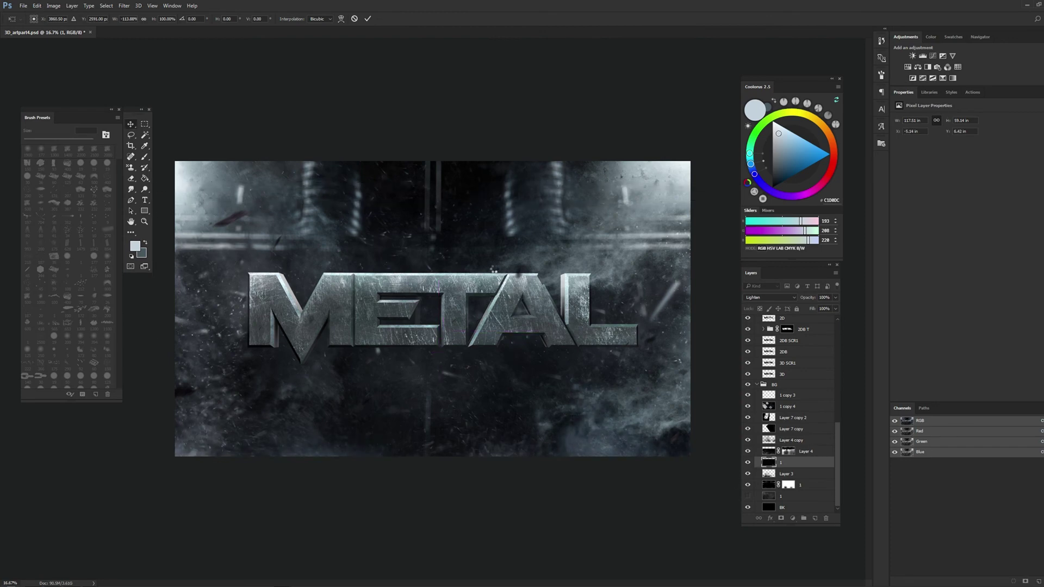
Collapse the 2D Texture and METAL groups, then create a new empty layer
key("r")
left_click_drag(590, 207, 476, 288)
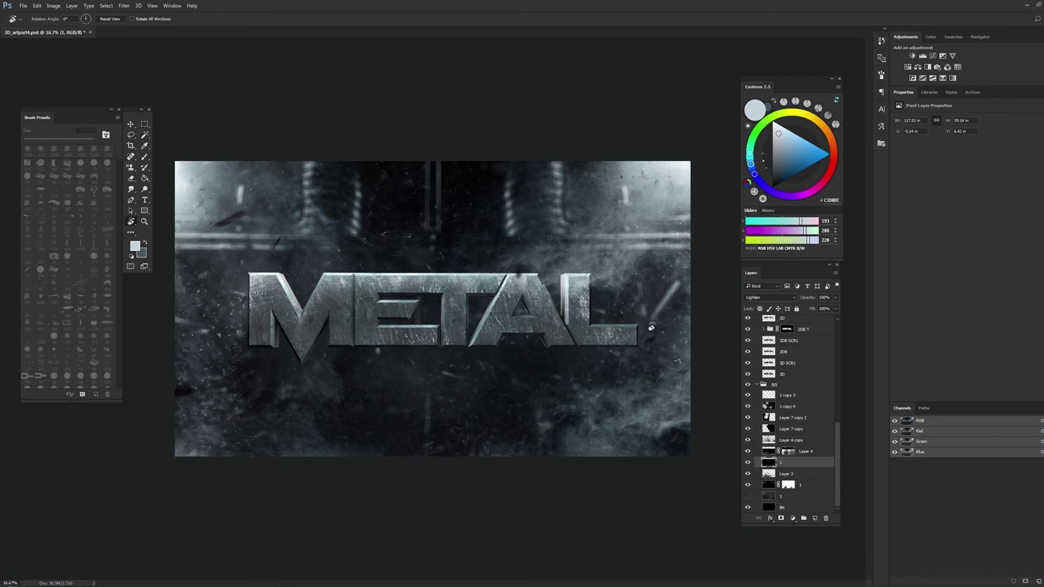
scroll(789, 424, "up", 3)
scroll(783, 414, "up", 3)
scroll(781, 380, "up", 4)
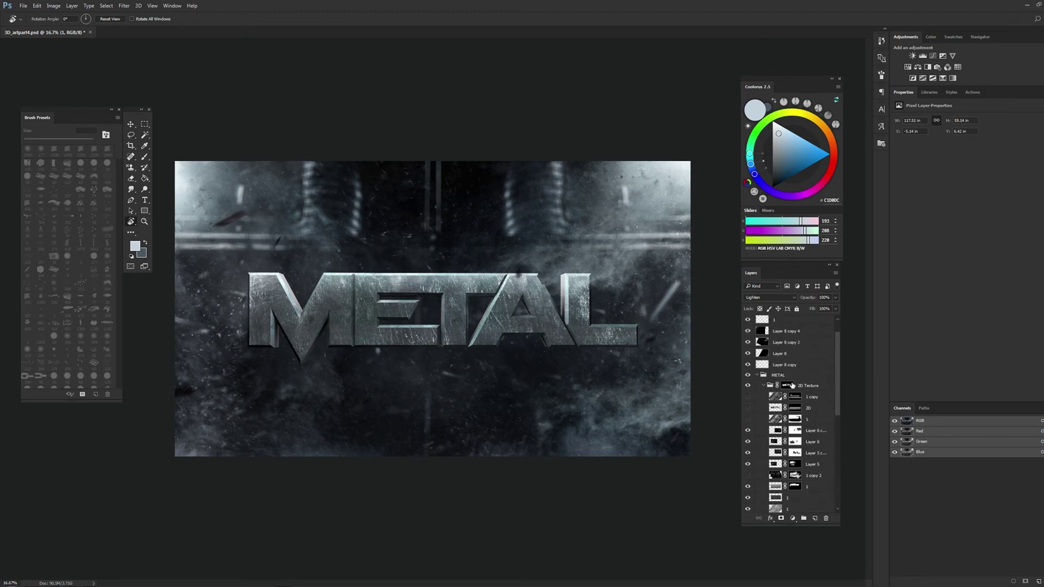
left_click(763, 385)
left_click(797, 377)
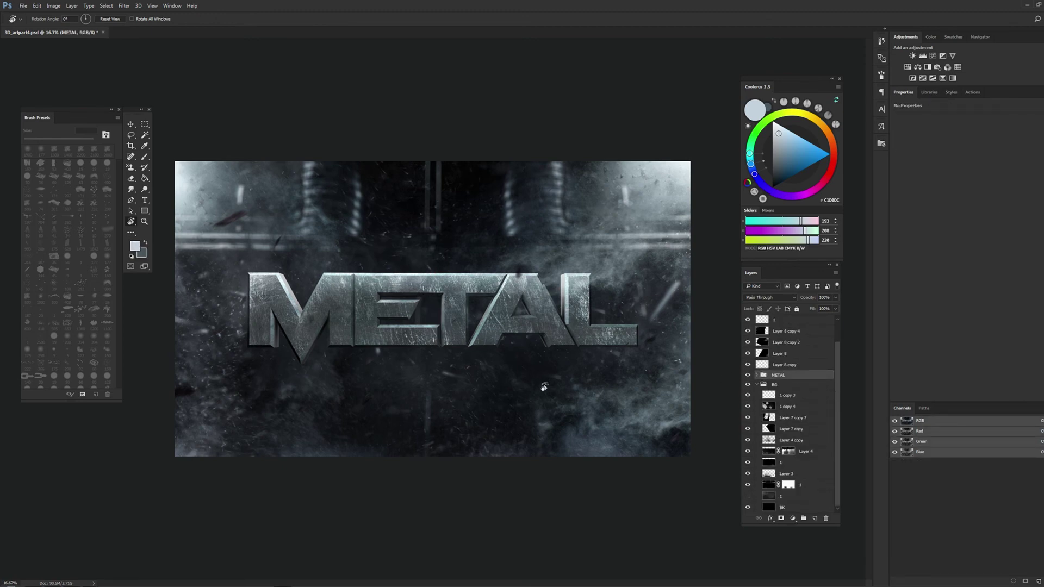
left_click(146, 125)
key("ctrl+shift+n")
key("Return")
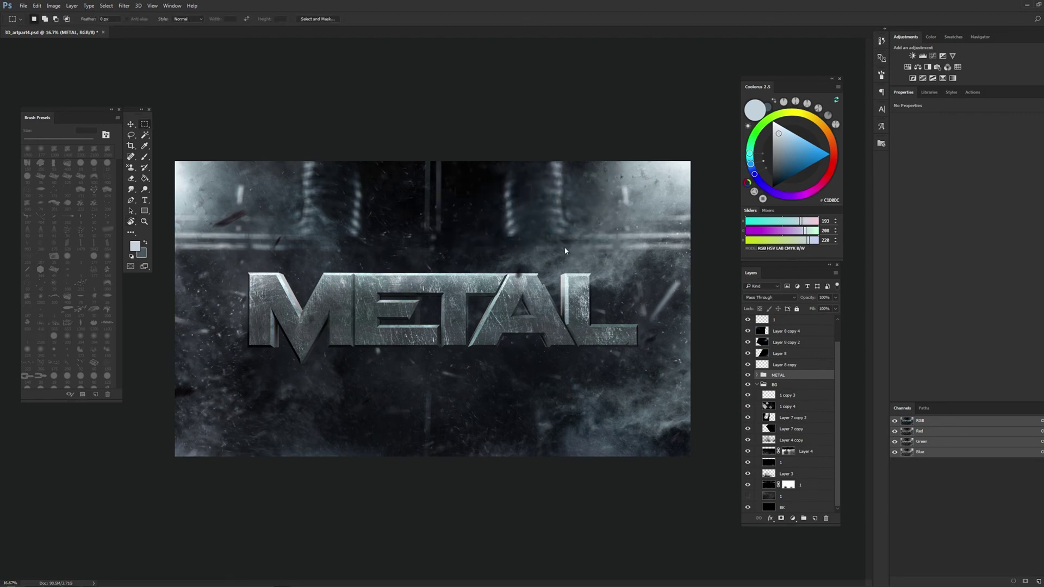
Stamp visible layers into the new layer, delete it, and add a Gradient Map
key("ctrl+shift+alt+e")
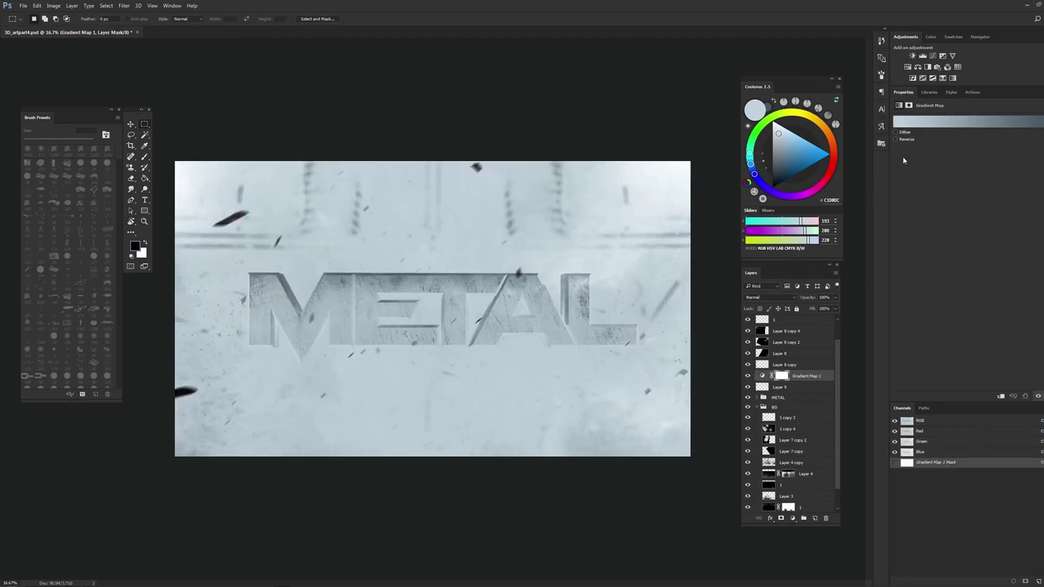
key("Delete")
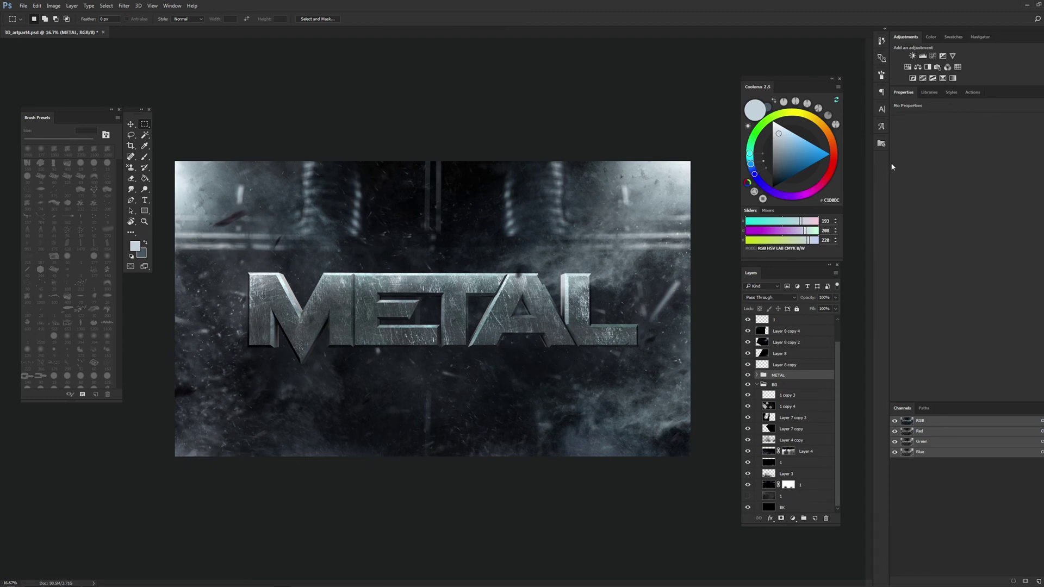
left_click(952, 79)
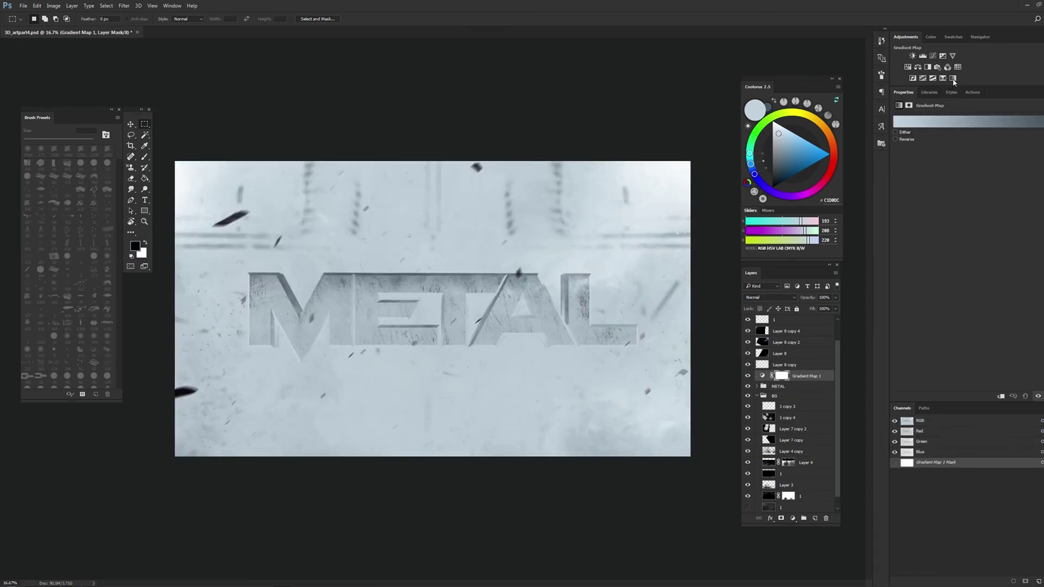
left_click(916, 126)
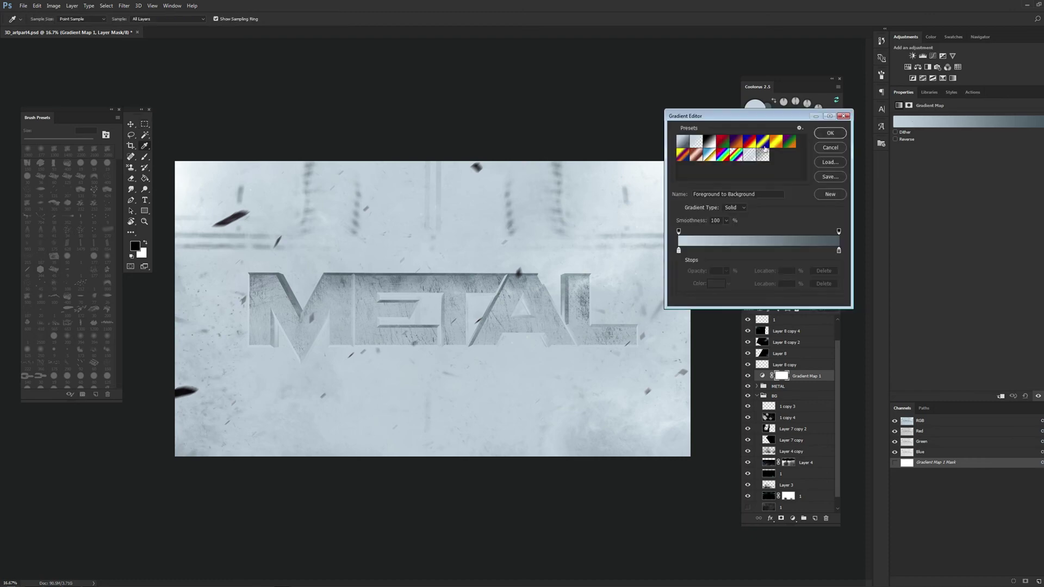
Set the gradient stops to dark red #180000 and blue-grey #4a5e6e
double_click(678, 252)
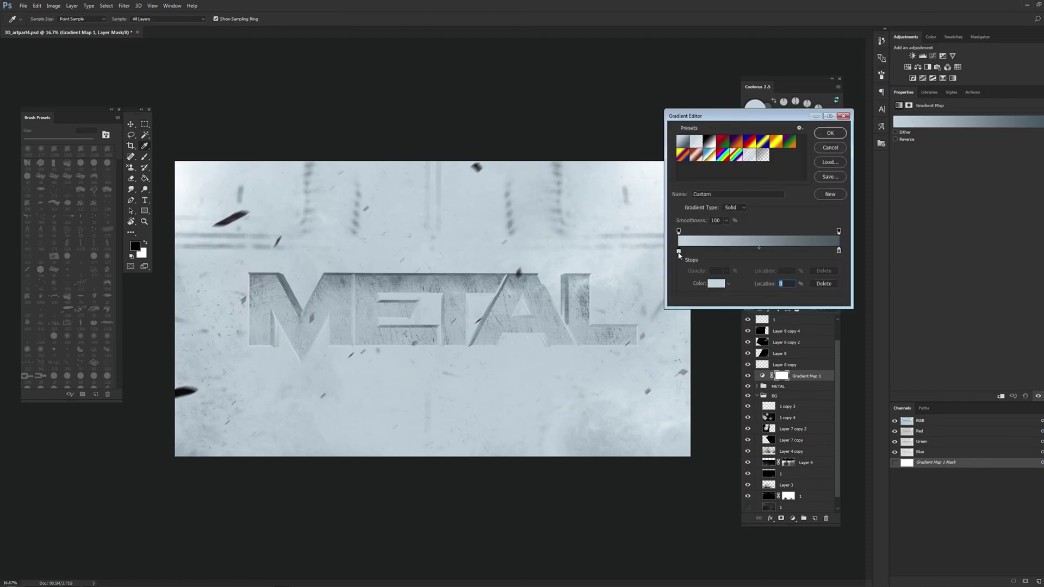
left_click_drag(737, 152, 737, 110)
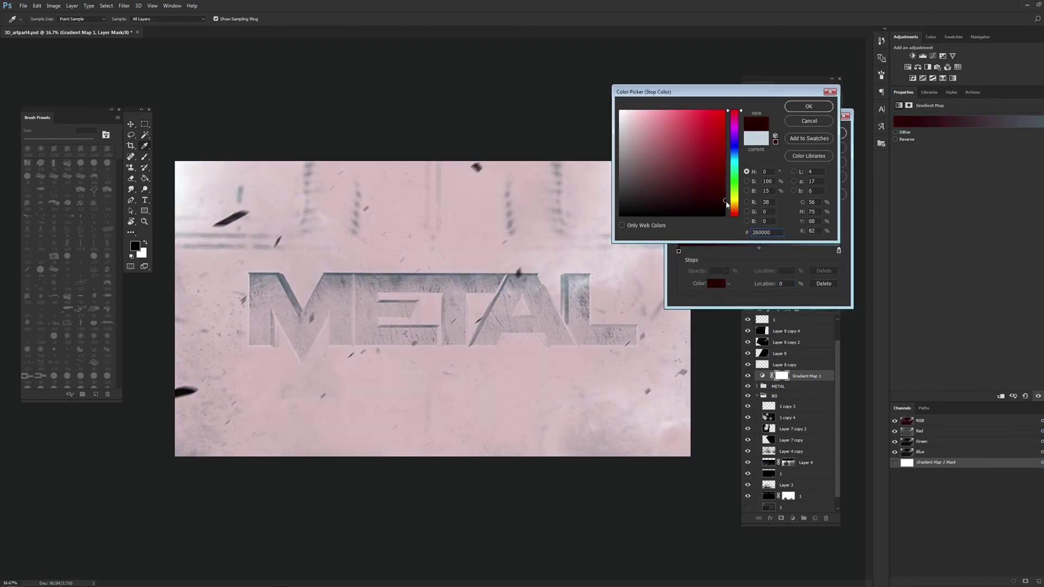
left_click(721, 205)
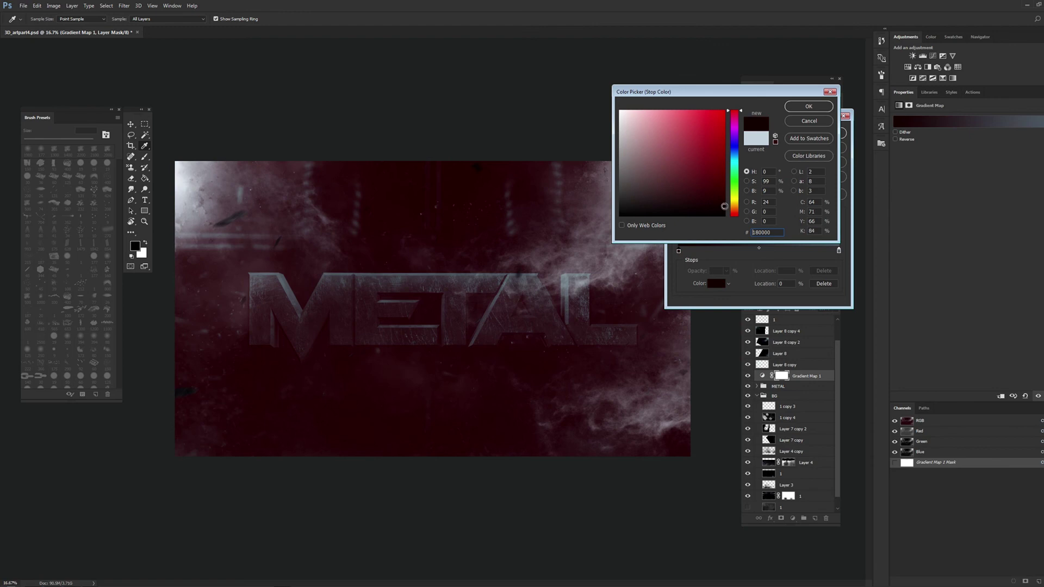
left_click(810, 107)
double_click(838, 251)
left_click_drag(644, 176, 654, 171)
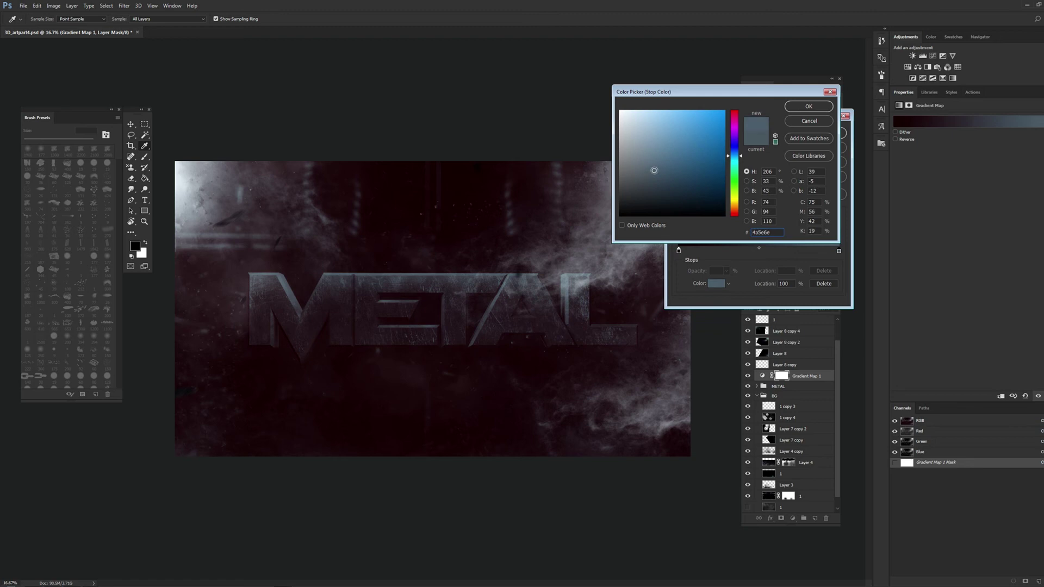
left_click(809, 107)
left_click(830, 135)
Blend the Gradient Map with Lighten and draw a rectangular selection over the canvas
left_click(769, 297)
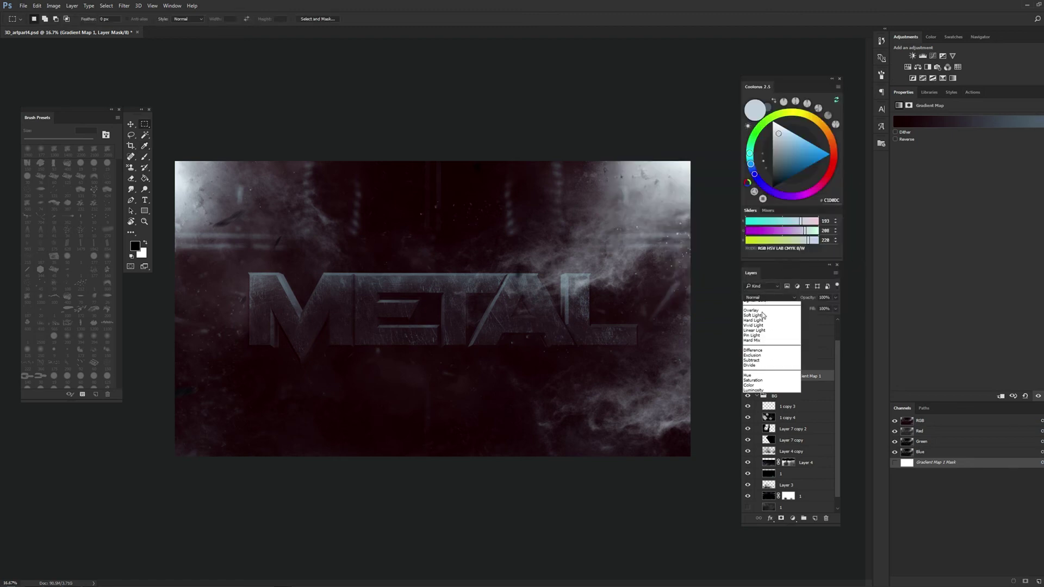
left_click(757, 350)
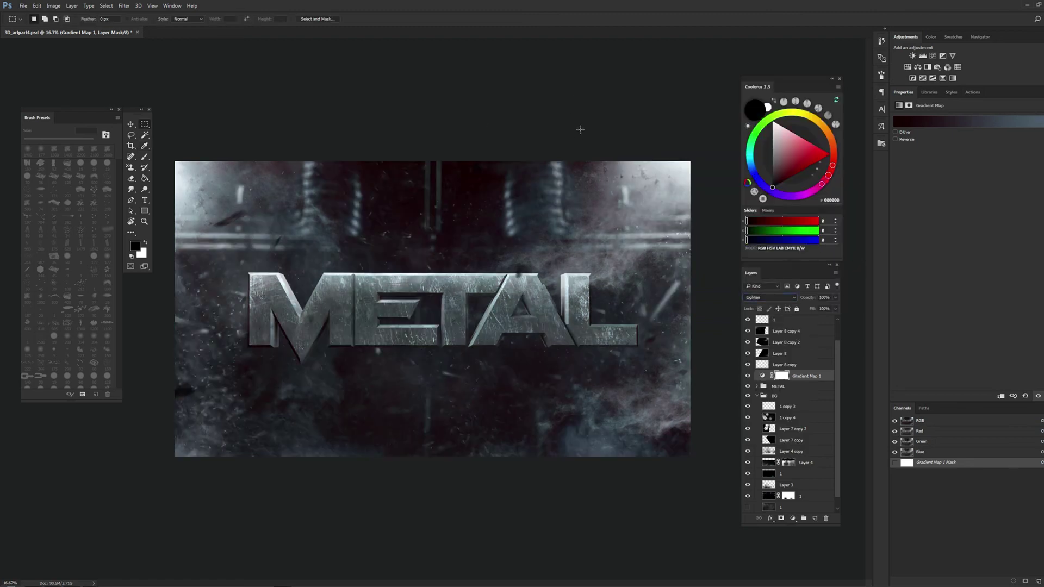
left_click(145, 221)
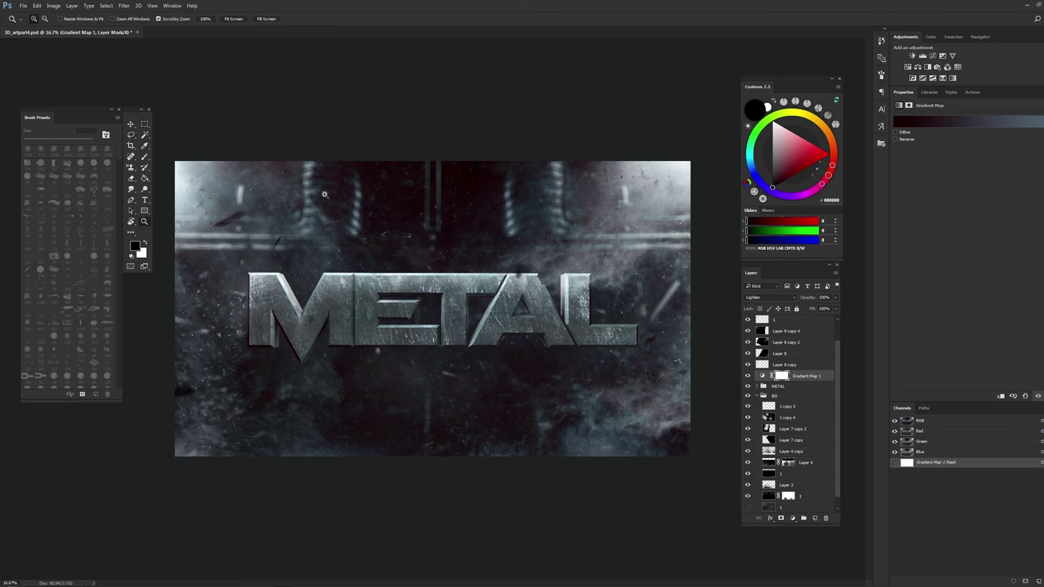
left_click(145, 125)
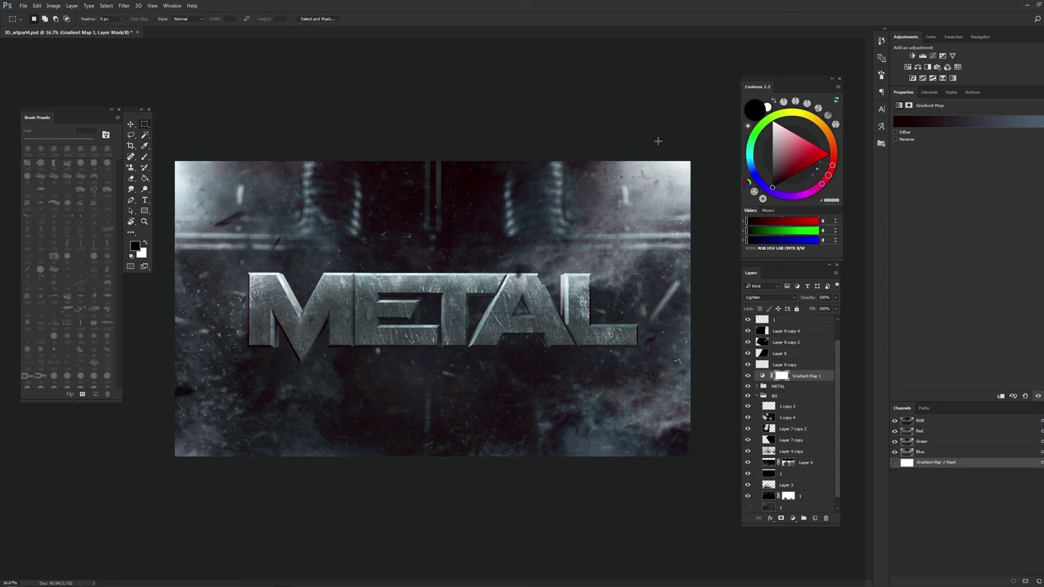
left_click_drag(658, 141, 226, 473)
Move Gradient Map 1 near the top of the layers and inspect the result by zooming
mouse_move(796, 376)
left_mouse_down()
mouse_move(806, 326)
mouse_move(798, 342)
left_mouse_up()
scroll(807, 348, "up", 2)
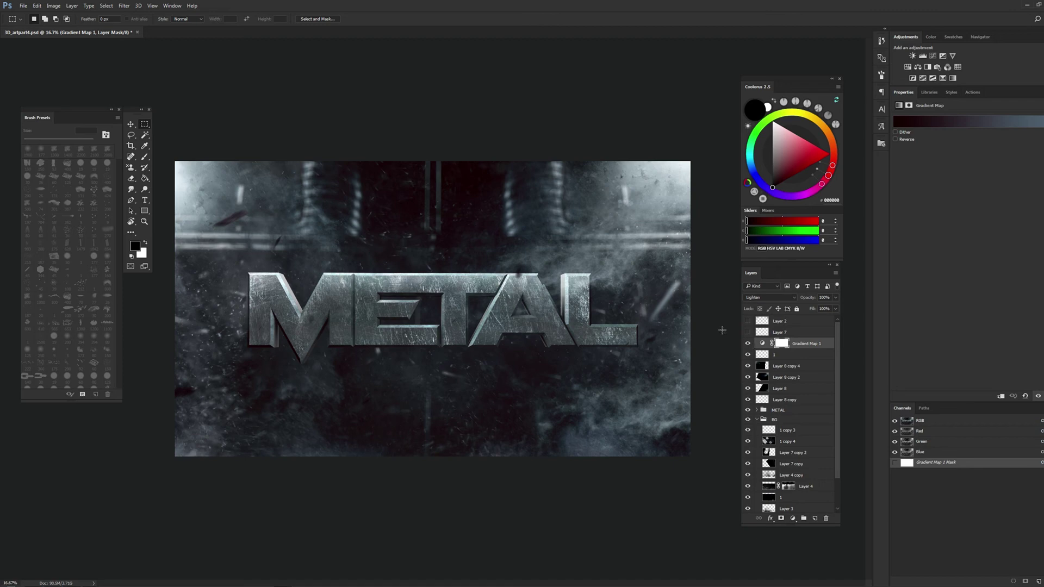
left_click(146, 223)
mouse_move(380, 261)
left_mouse_down()
mouse_move(484, 98)
mouse_move(498, 257)
left_mouse_up()
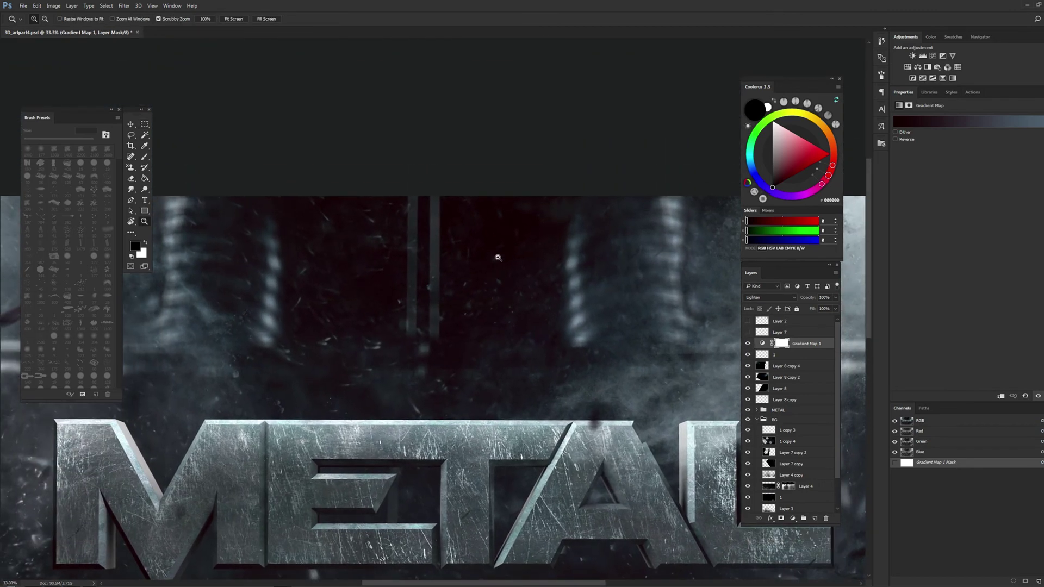
right_click(505, 272)
left_click(524, 277)
right_click(542, 288)
left_click(566, 342)
key("r")
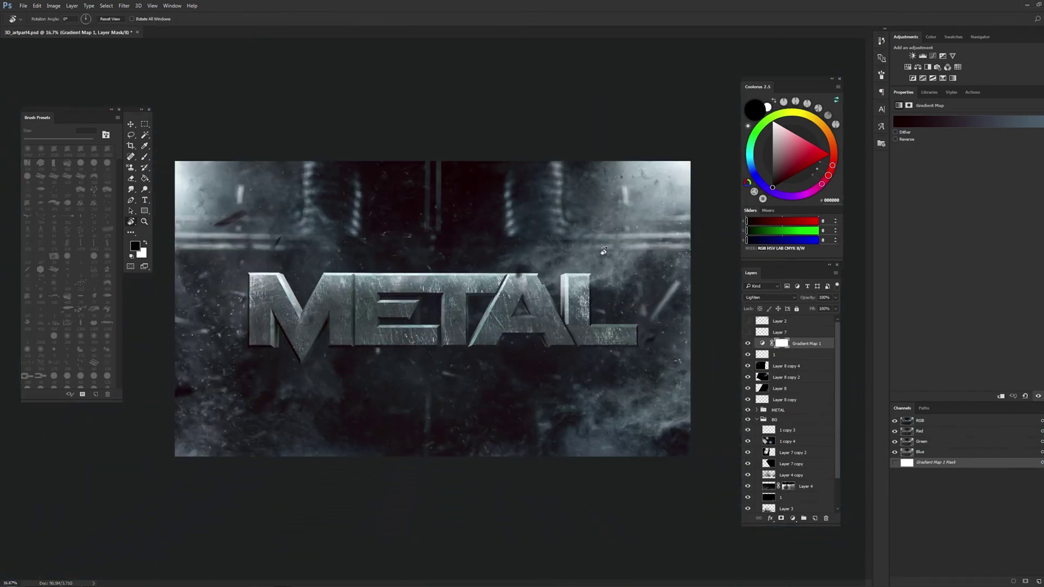
left_click(145, 125)
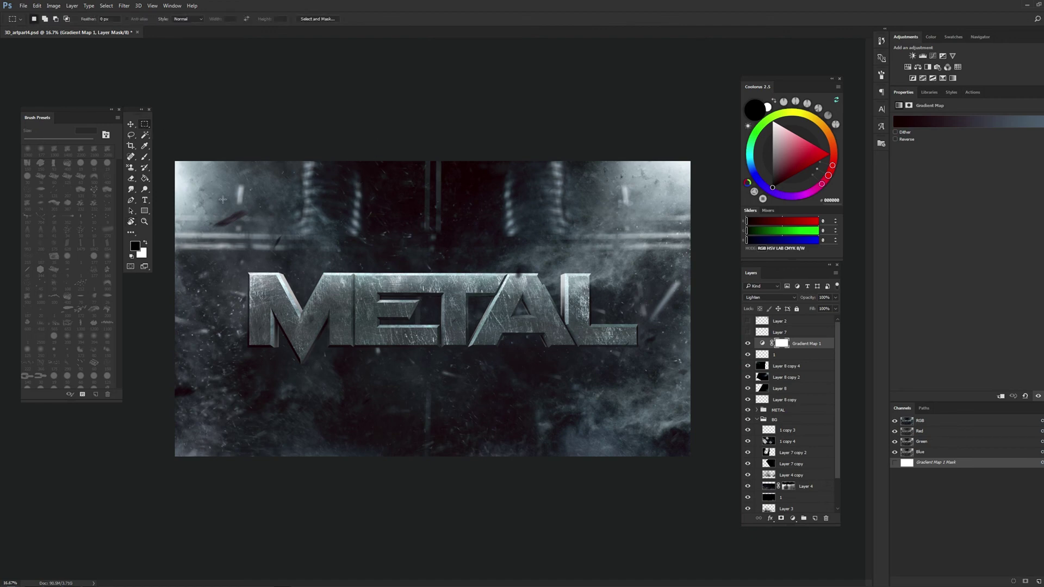
Create a merged-copy layer at the top, then undo it
left_click(799, 321)
key("ctrl+shift+n")
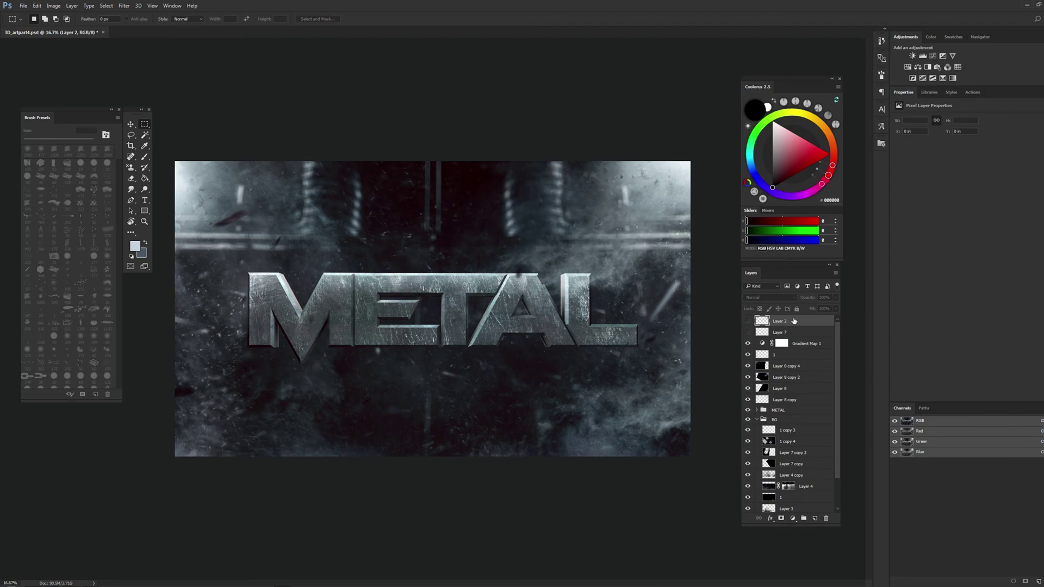
key("Return")
key("ctrl+z")
Set the brush foreground colour to a deep red
key("b")
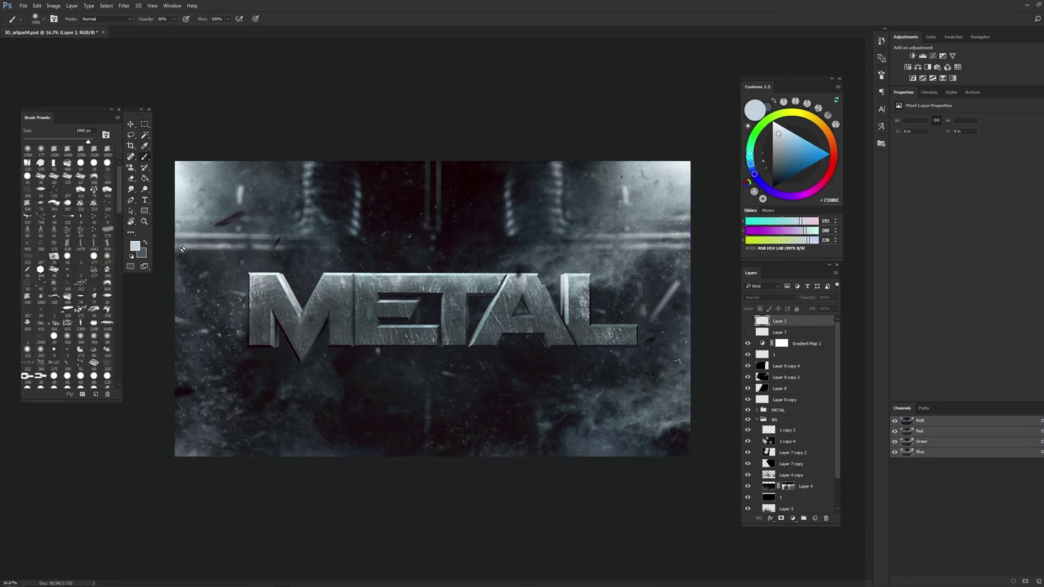
left_click(134, 246)
left_click_drag(734, 155, 734, 111)
left_click_drag(698, 190, 715, 152)
left_click(807, 107)
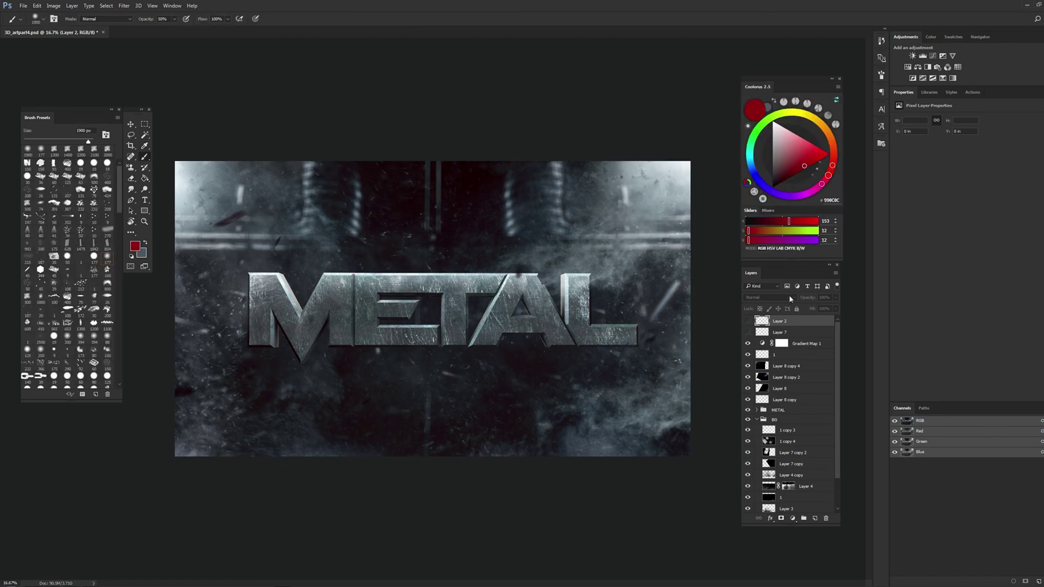
Make Layer 2 visible and set its blend mode to Multiply
left_click(748, 322)
left_click(747, 322)
left_click(748, 321)
key("ctrl+a")
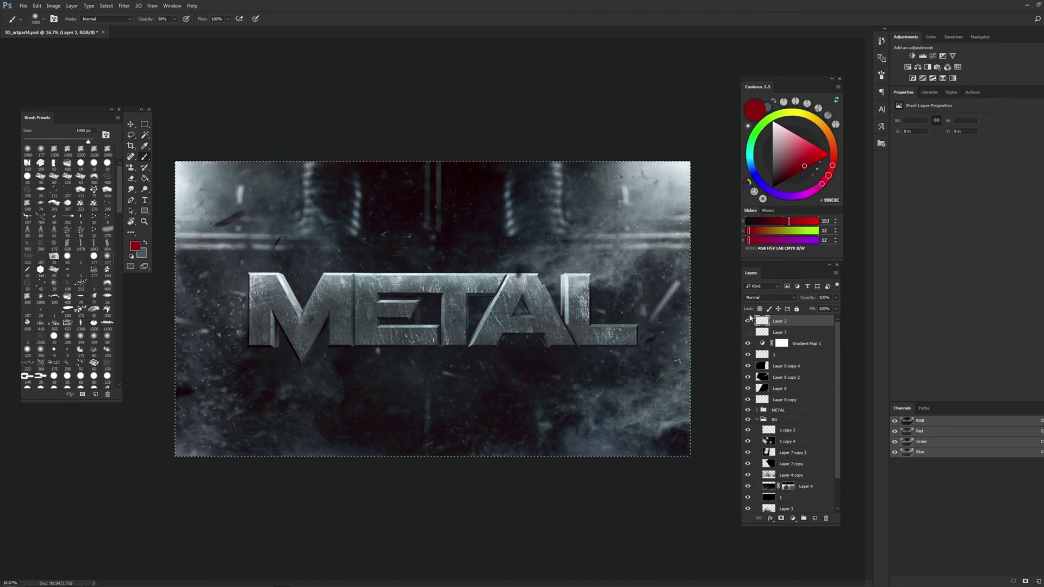
left_click(769, 297)
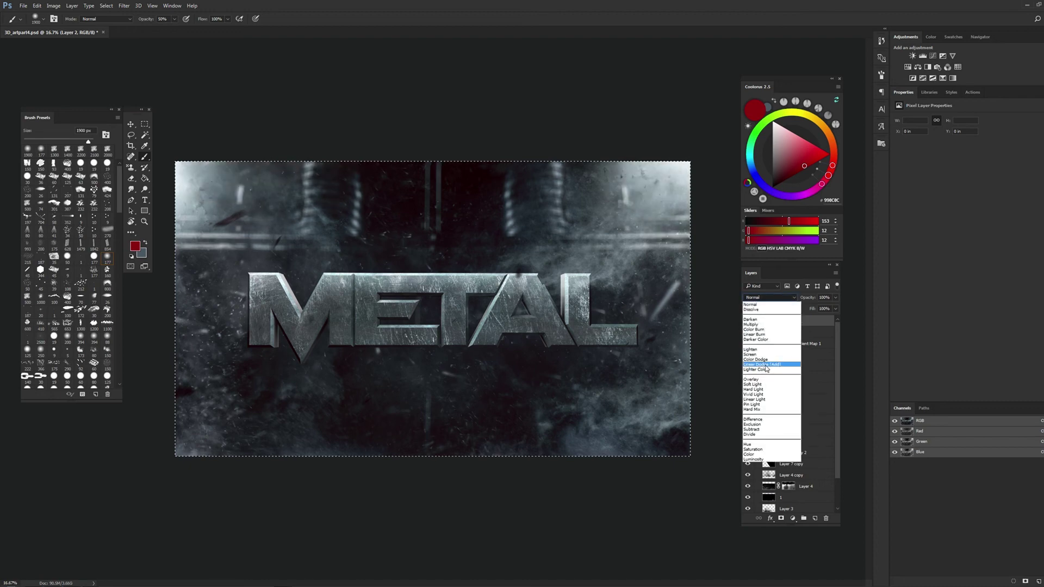
left_click(752, 324)
Paint a red tint over the lower image and around the AL letters with a larger brush
key("l")
key("ctrl+d")
key("b")
key("bracketright")
mouse_move(652, 413)
left_mouse_down()
mouse_move(595, 386)
mouse_move(644, 334)
left_mouse_up()
left_click_drag(571, 407, 384, 423)
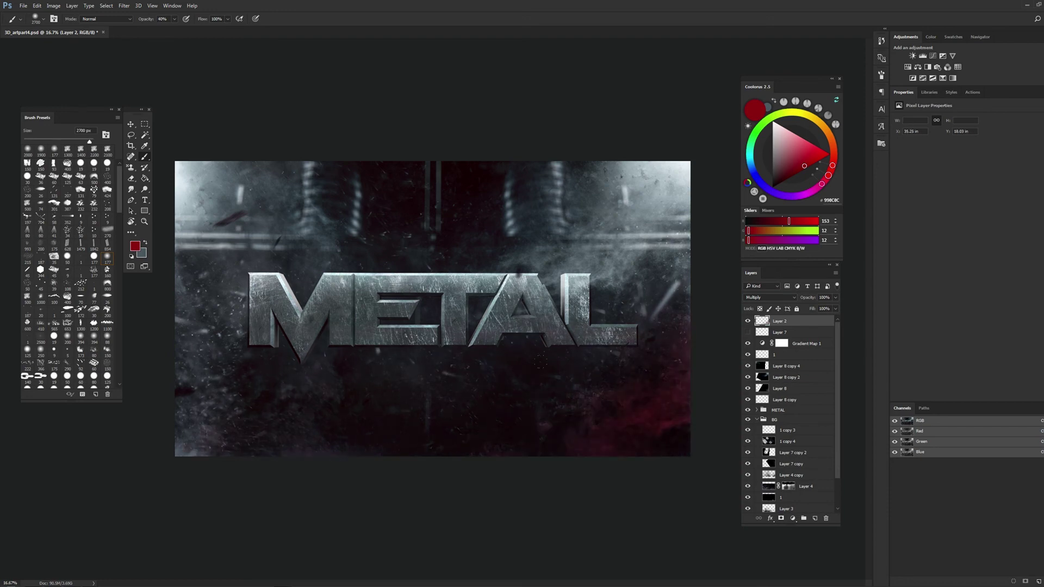
left_click_drag(630, 256, 587, 299)
key("r")
left_click_drag(647, 246, 737, 292)
Move Layer 2 below Layer 8 and paint brighter red over the AL letters and right side
left_click_drag(799, 327, 807, 392)
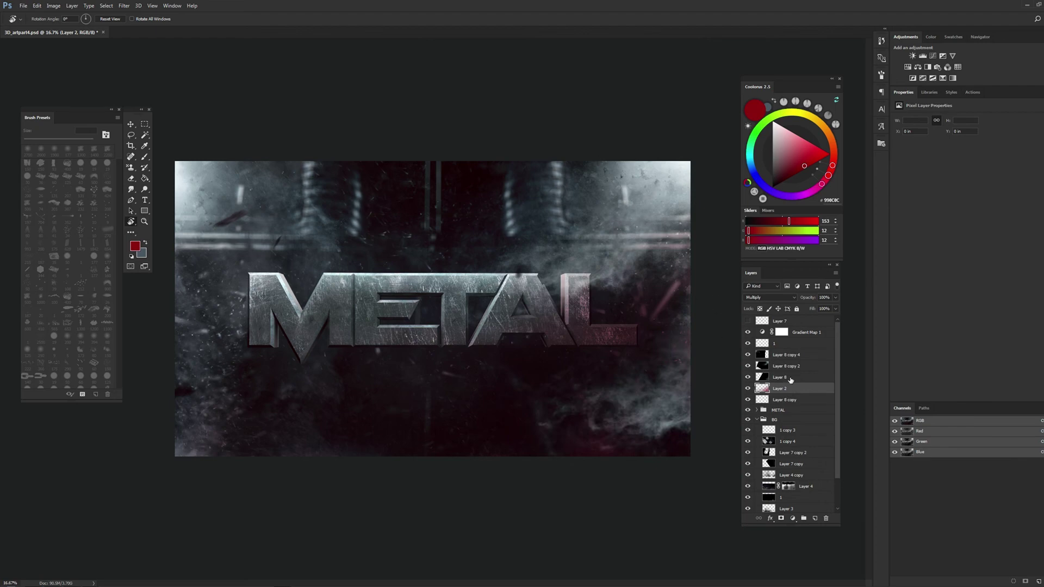
key("b")
left_click_drag(804, 165, 819, 155)
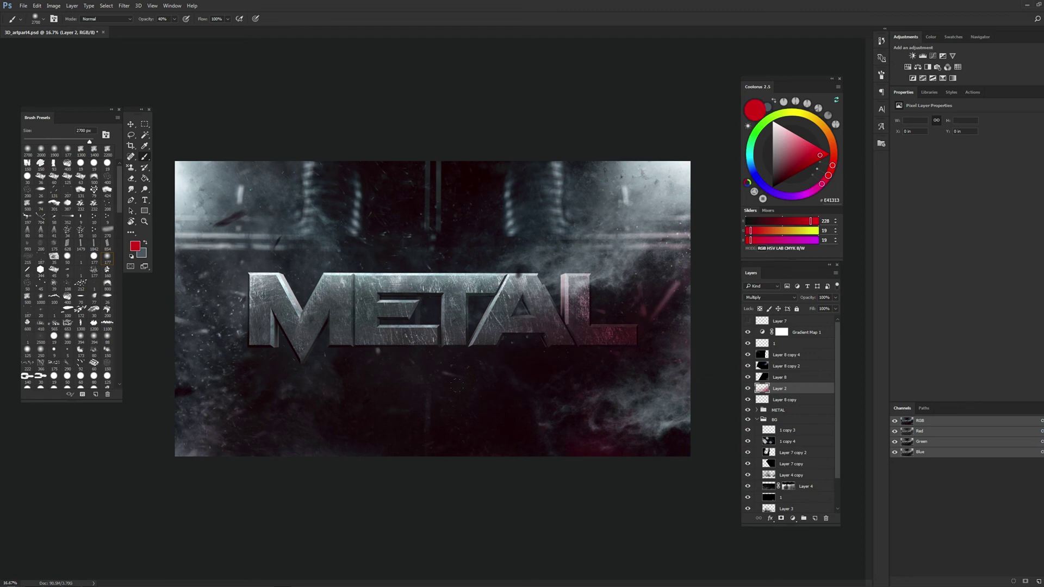
left_click_drag(652, 228, 544, 272)
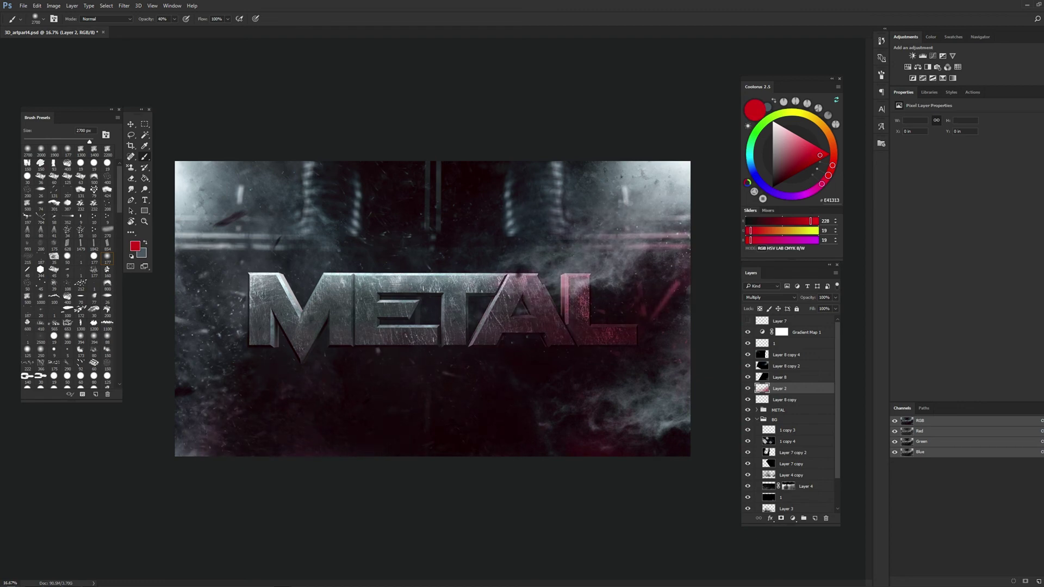
key("r")
left_click_drag(498, 386, 533, 482)
Check the image in the Navigator overview, then delete Layer 2
key("Escape")
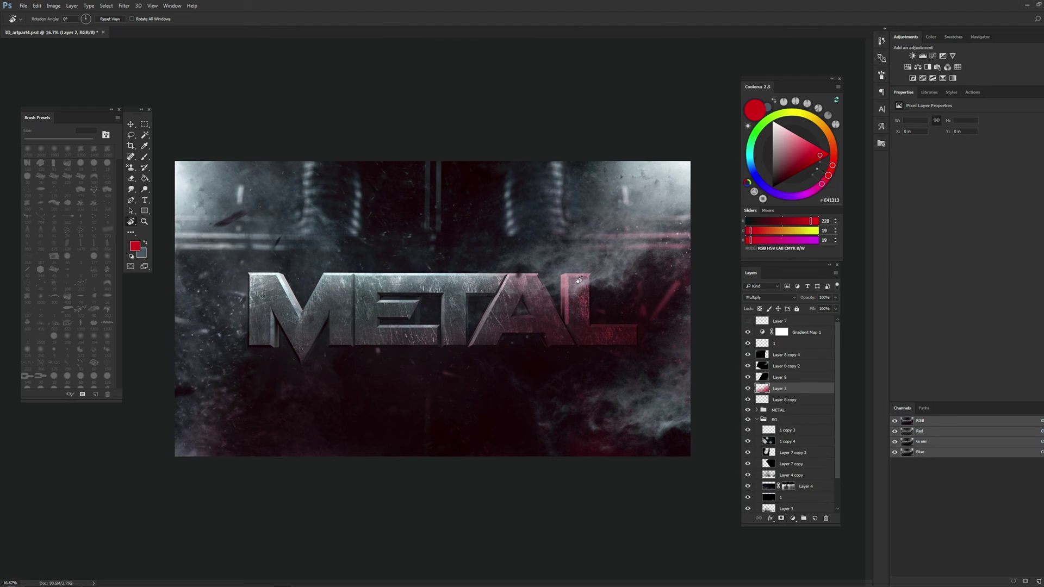
left_click(979, 36)
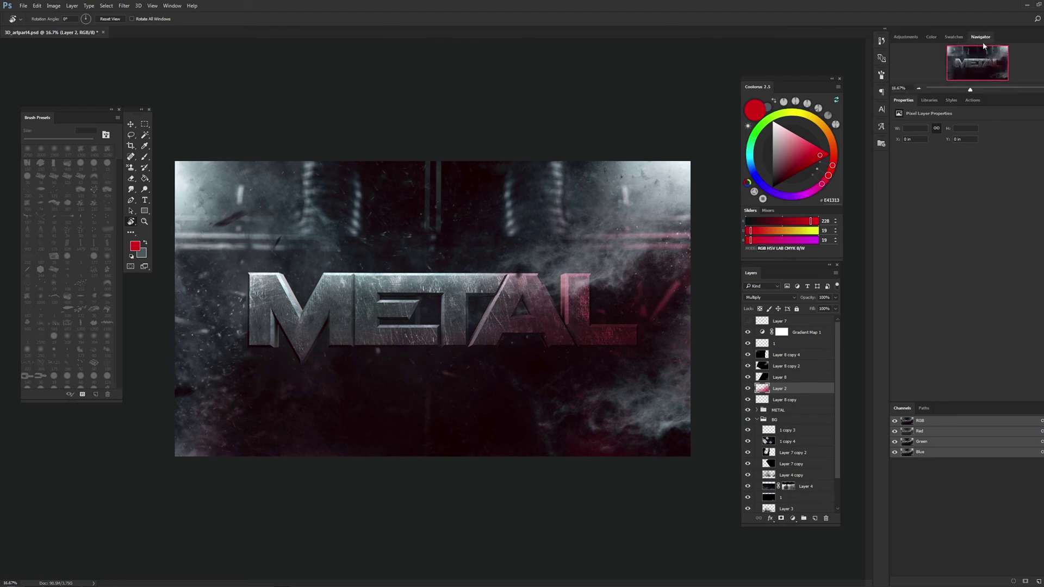
key("Delete")
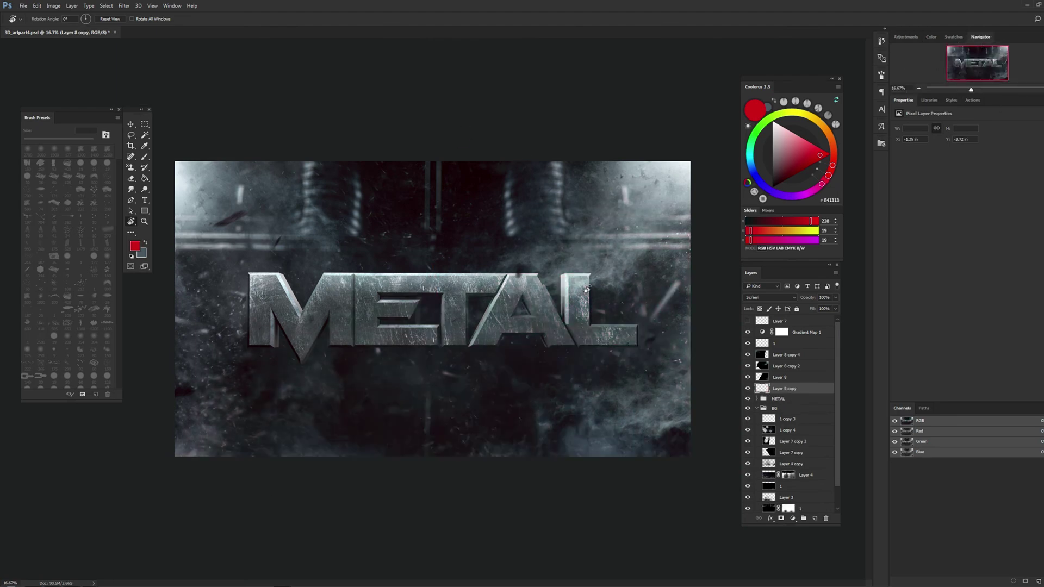
Collapse and re-expand the BG group to reach its layers
scroll(781, 395, "down", 2)
left_click(791, 385)
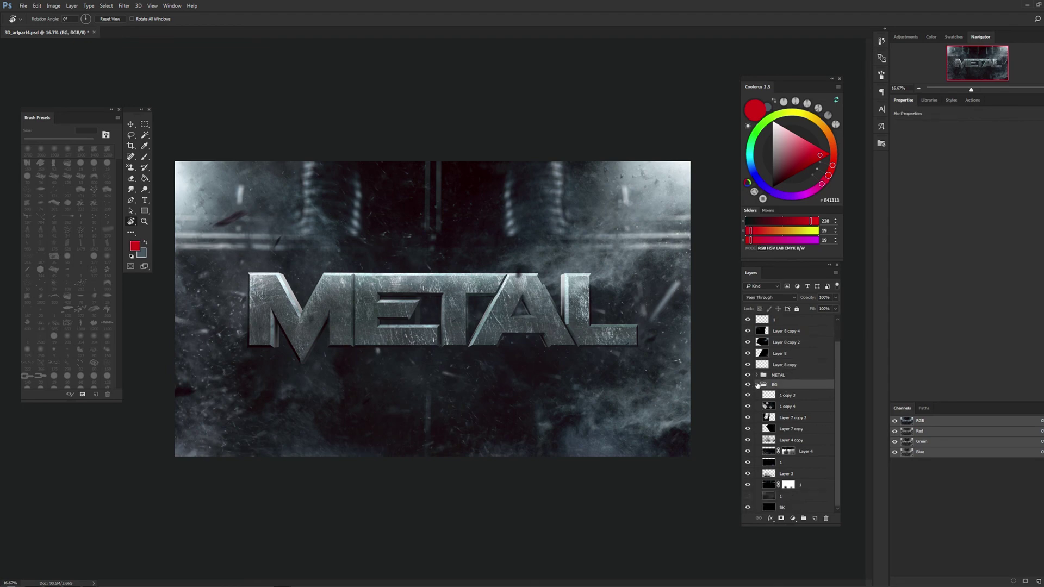
left_click(756, 385)
left_click(782, 389)
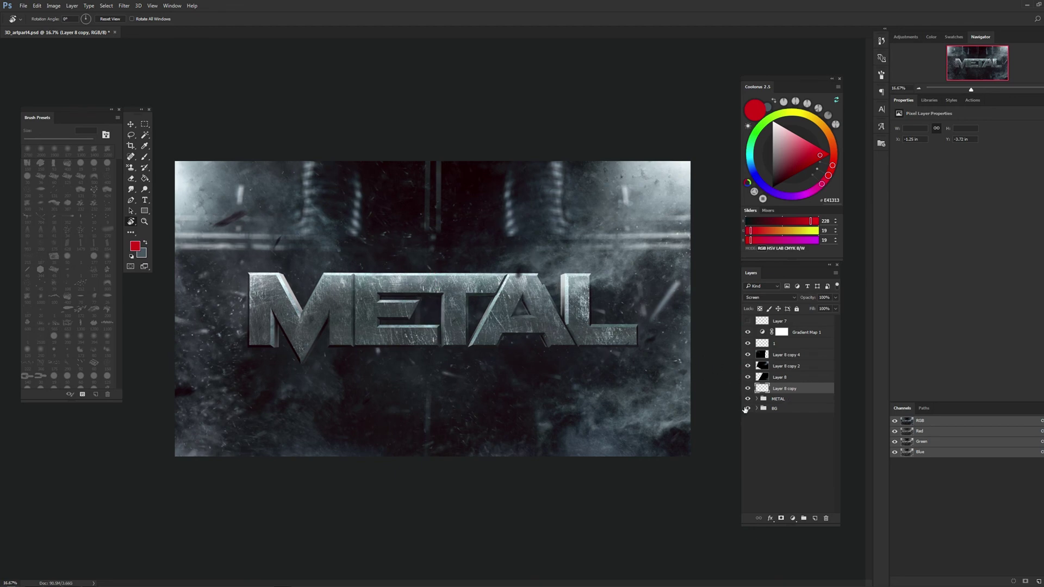
left_click(756, 408)
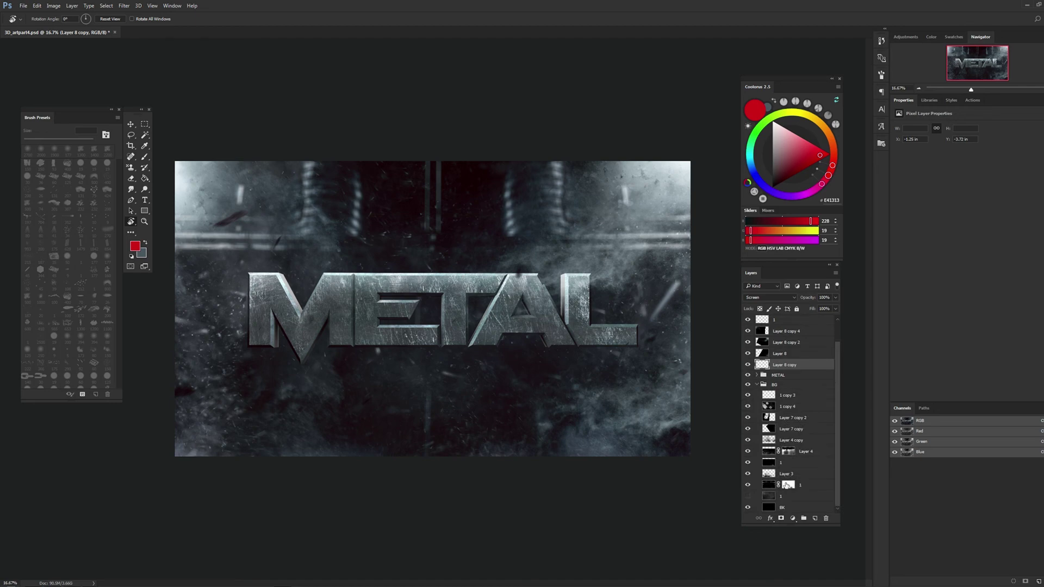
Target layer 1's mask and set up a small brush with default black and white colours
left_click(787, 484)
key("b")
key("d")
key("0")
key("bracketleft")
key("bracketleft")
key("bracketleft")
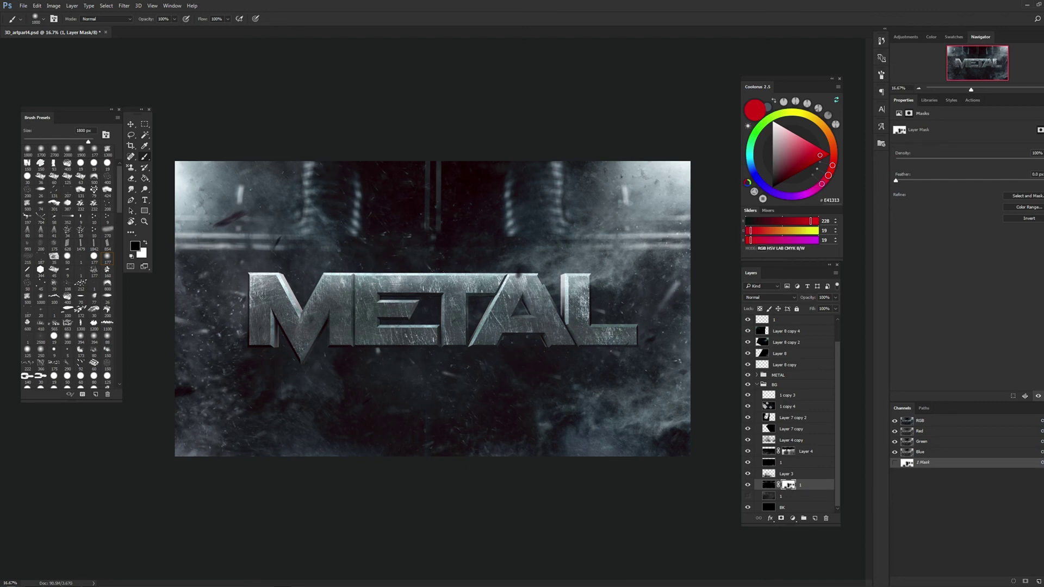
Squash layer 1 from the top to roughly half its height and shift it lower
key("ctrl+t")
scroll(560, 244, "down", 1)
scroll(517, 218, "down", 1)
scroll(476, 190, "down", 1)
scroll(476, 190, "down", 1)
left_click_drag(434, 156, 434, 240)
left_click_drag(461, 272, 459, 303)
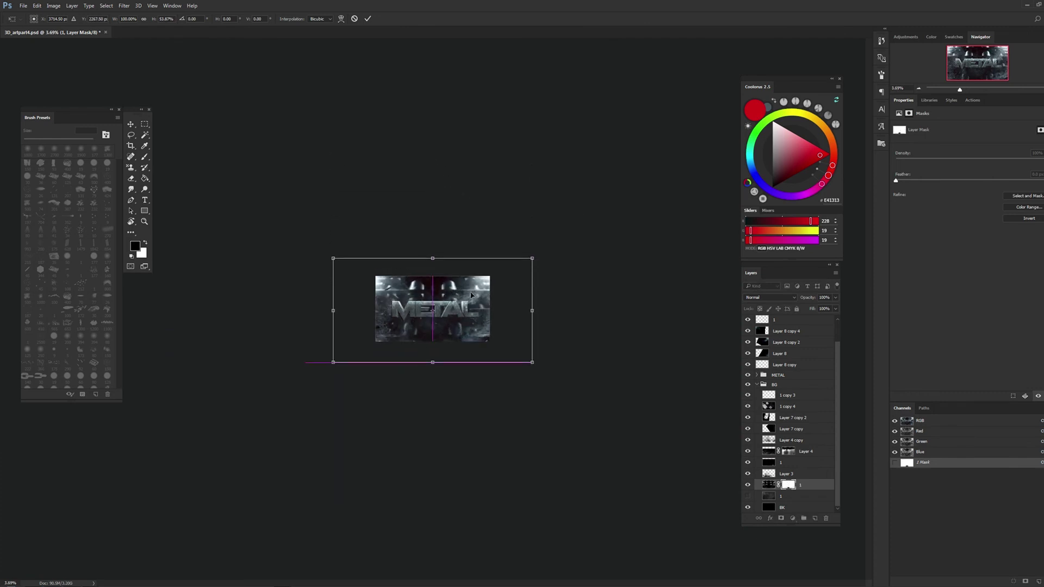
left_click(145, 134)
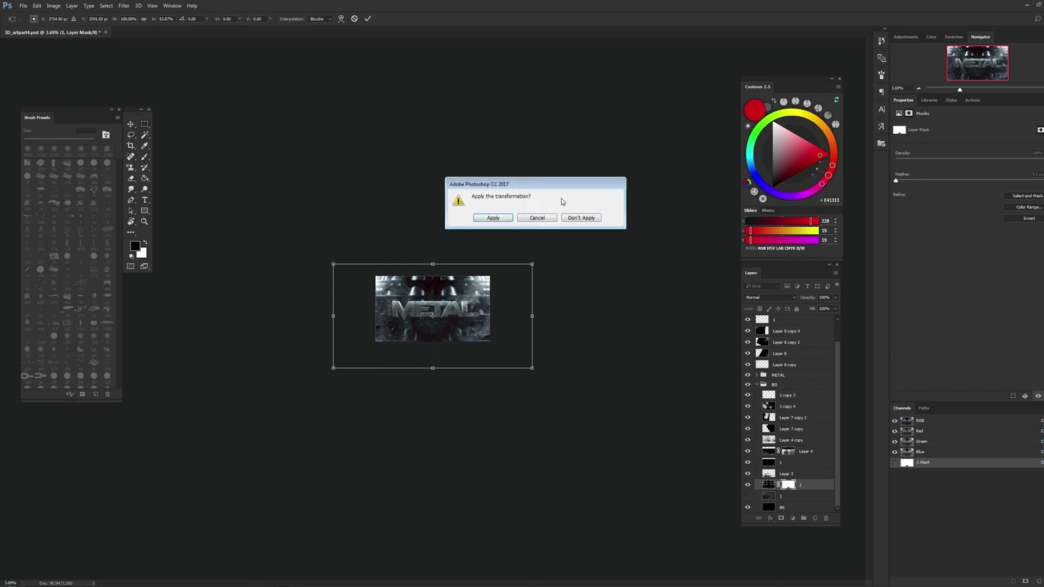
left_click(494, 218)
Zoom in, narrow layer 1 from the left edge, and duplicate it as 1 copy 5
left_click(144, 221)
left_click(361, 243)
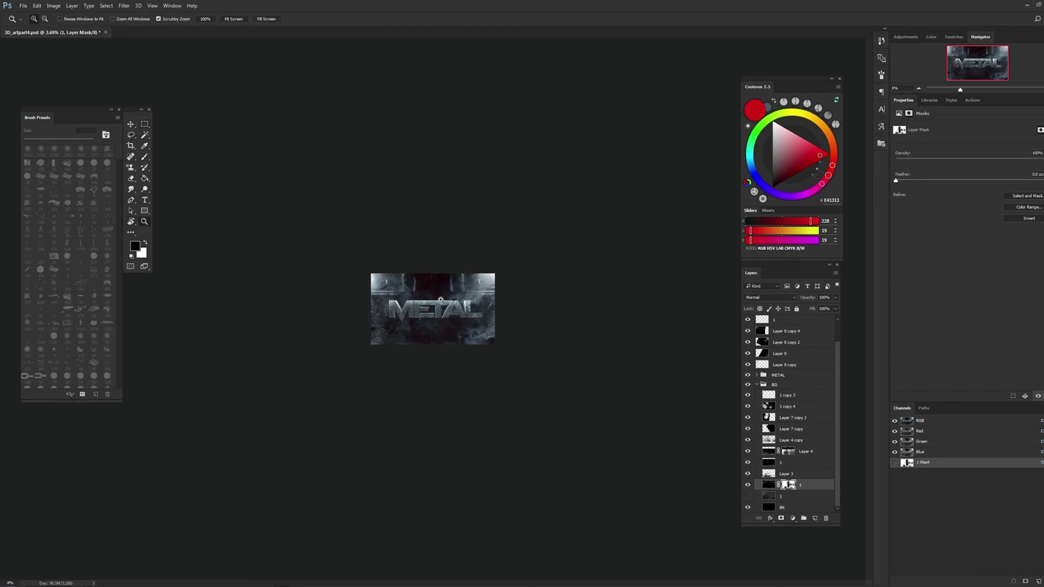
left_click(407, 266)
key("ctrl+t")
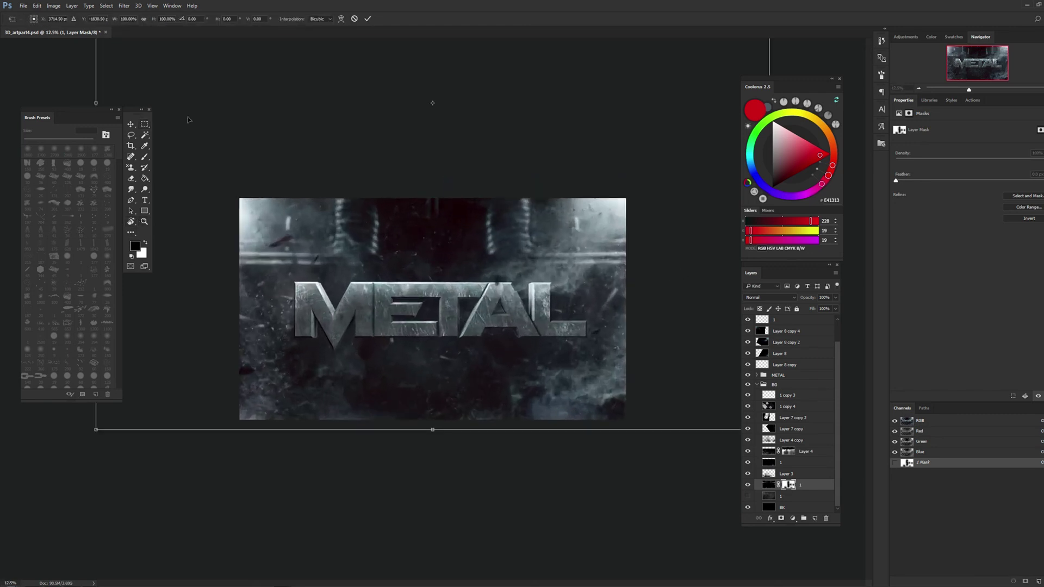
mouse_move(96, 103)
left_mouse_down()
mouse_move(220, 103)
mouse_move(186, 113)
left_mouse_up()
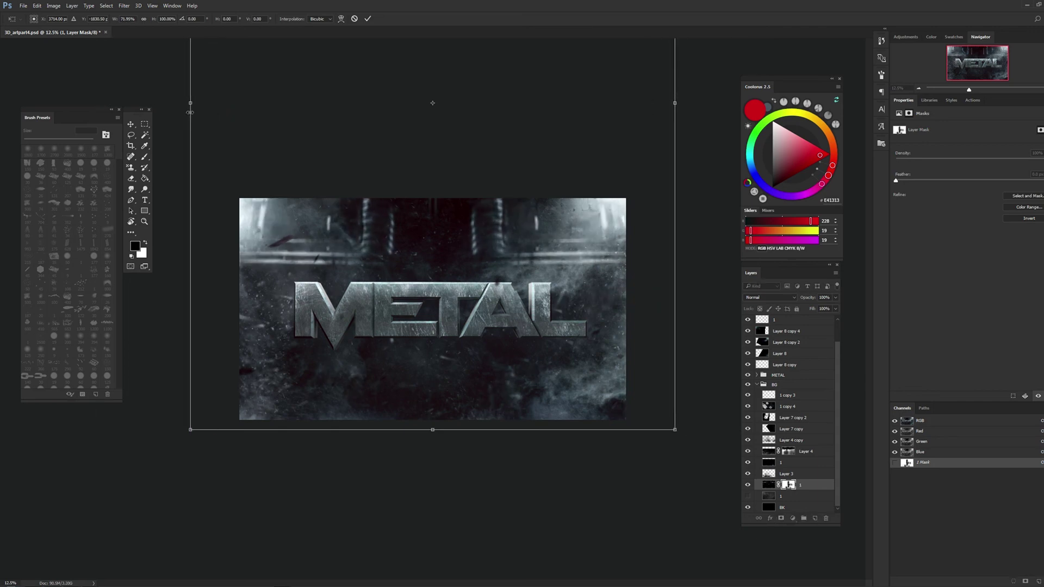
key("ctrl+h")
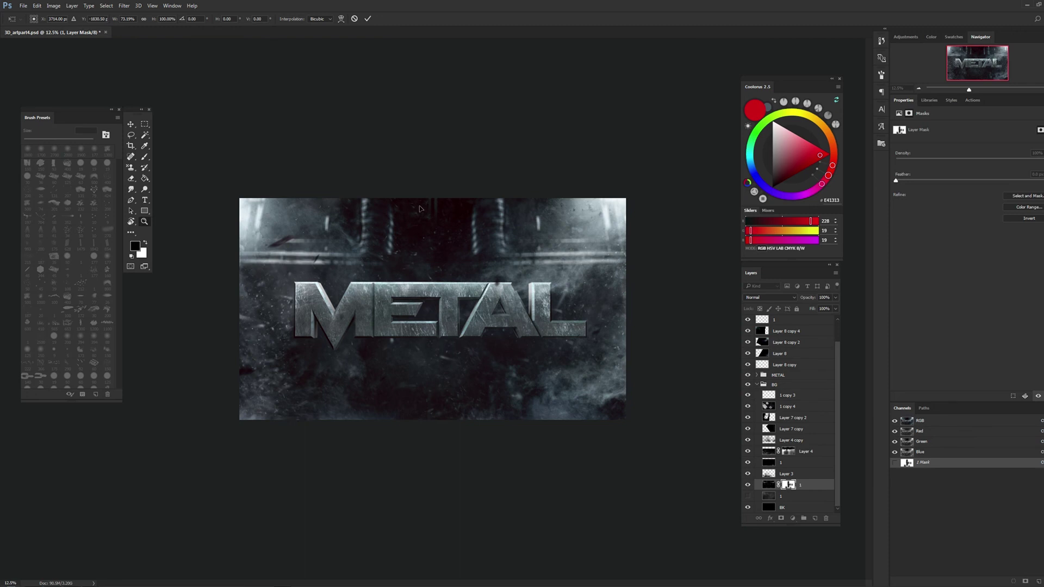
key("Return")
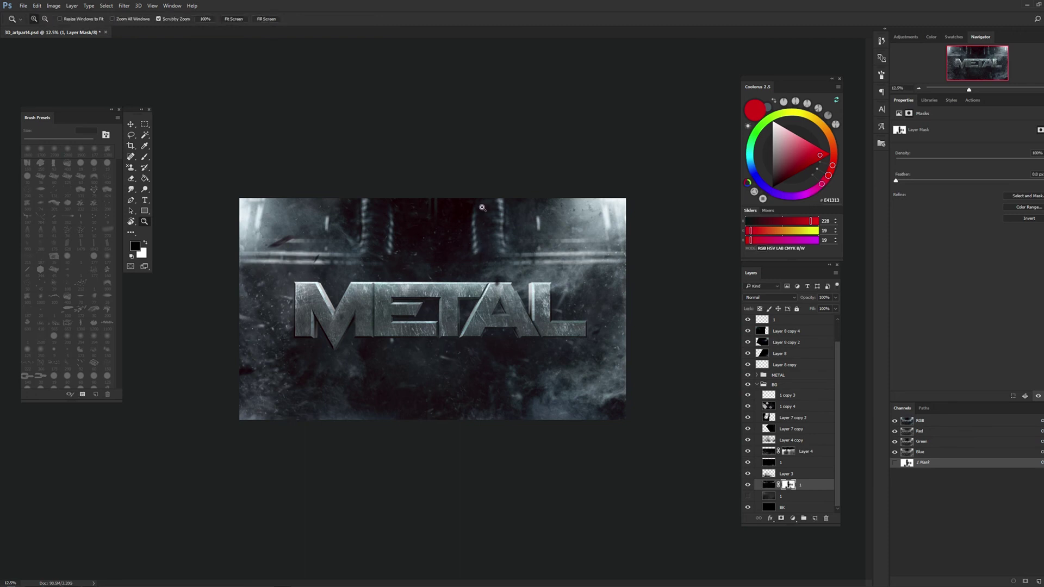
key("ctrl+j")
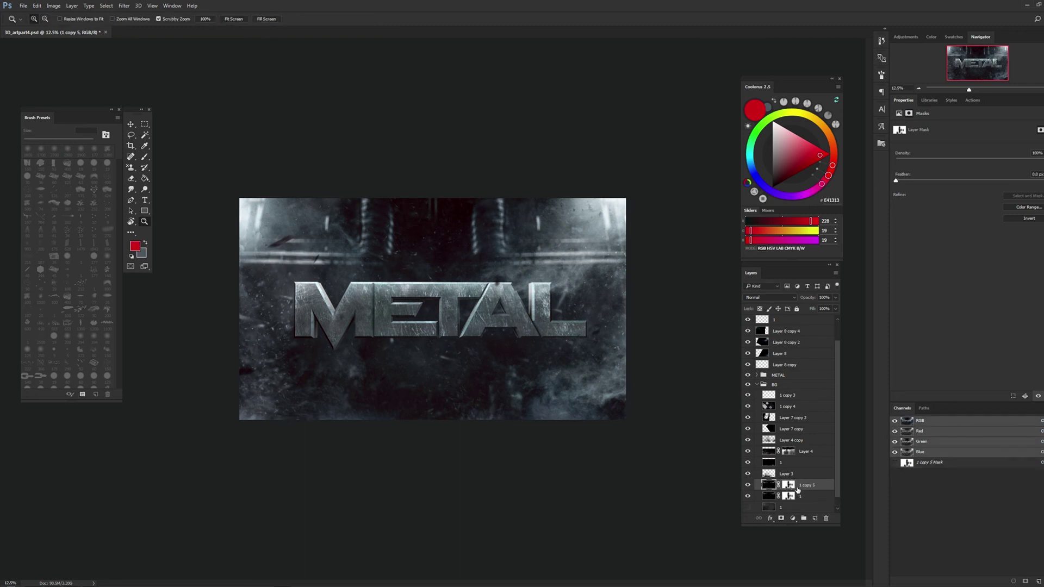
Shift 1 copy 5 down-right, mask it black, and paint pillars back in along the top right
key("v")
mouse_move(381, 245)
left_mouse_down()
mouse_move(455, 265)
mouse_move(470, 420)
mouse_move(413, 324)
mouse_move(515, 317)
left_mouse_up()
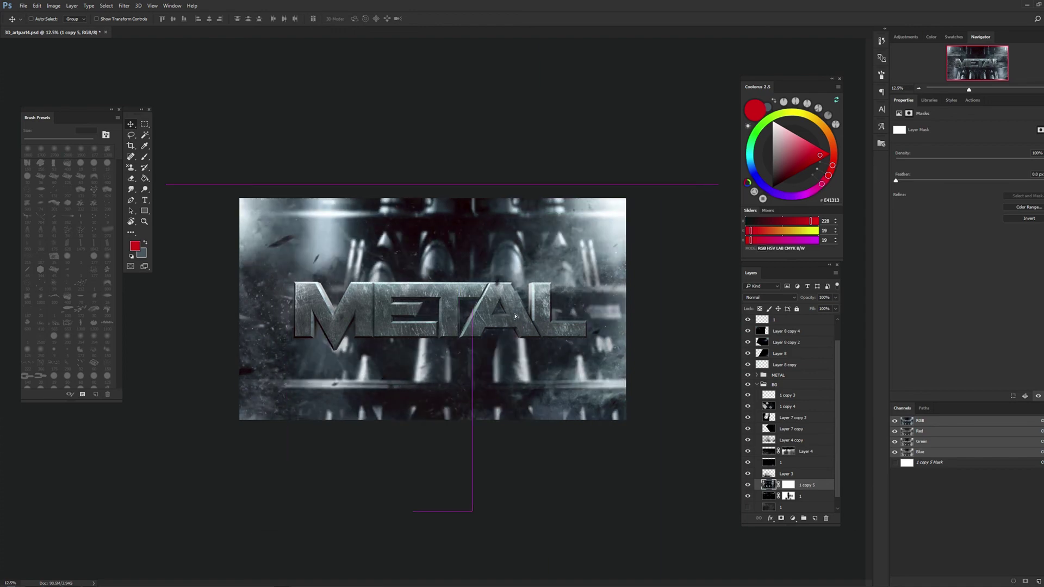
left_click(72, 5)
mouse_move(83, 132)
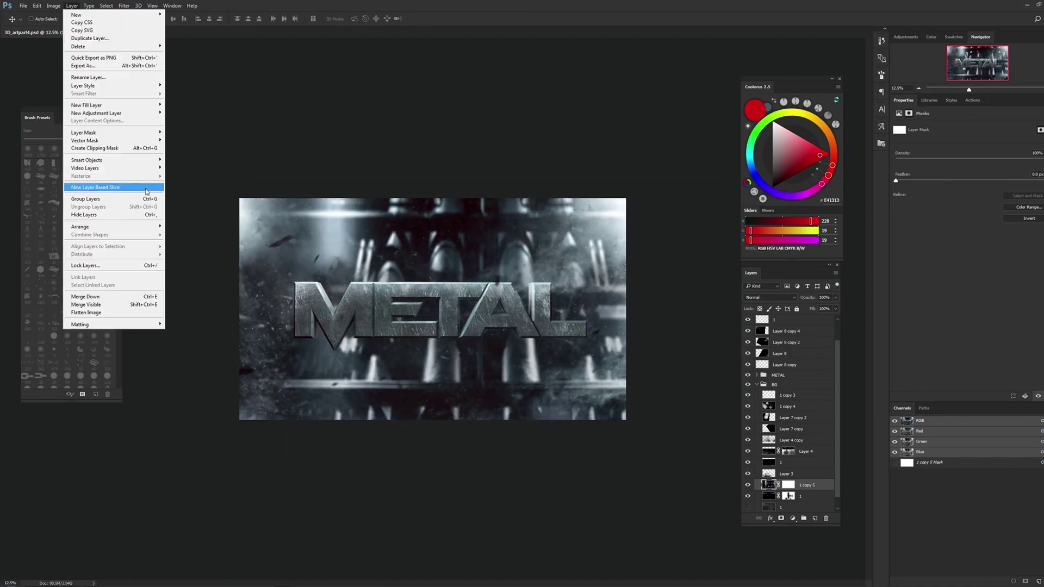
left_click(788, 485)
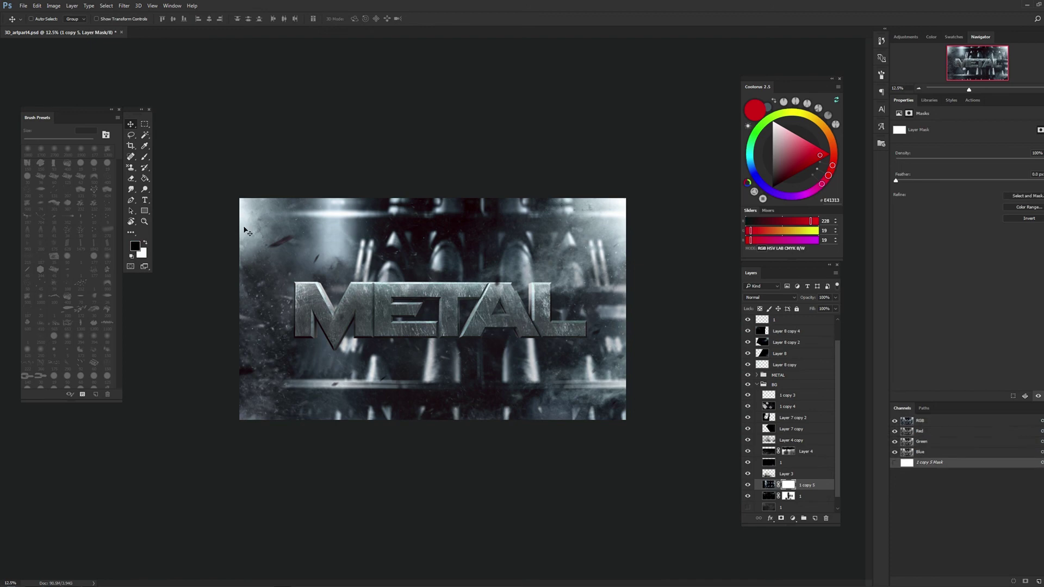
key("b")
key("x")
key("ctrl+i")
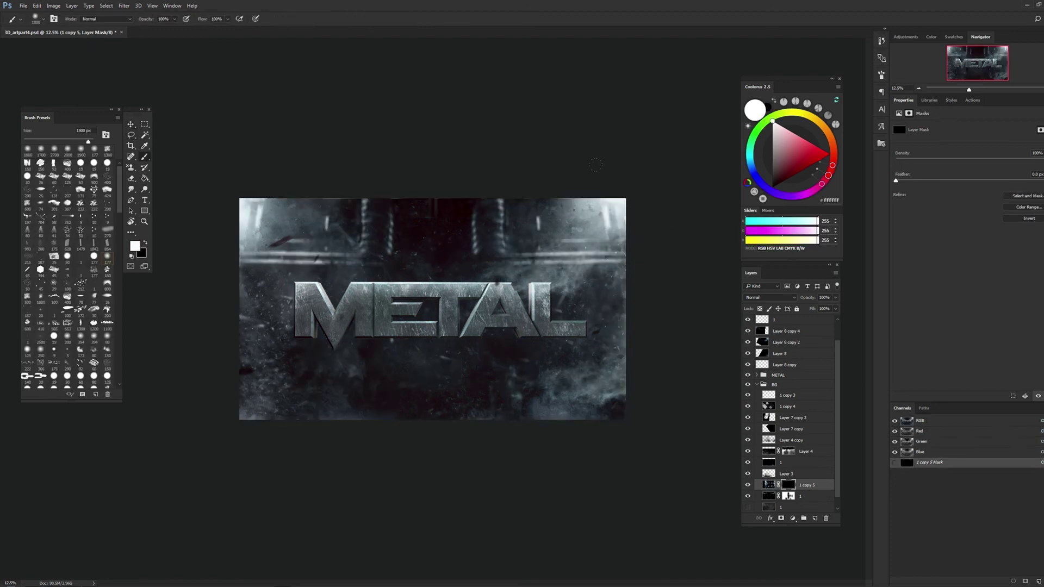
left_click_drag(598, 207, 603, 272)
mouse_move(522, 204)
left_mouse_down()
mouse_move(604, 272)
mouse_move(611, 343)
left_mouse_up()
mouse_move(604, 278)
left_mouse_down()
mouse_move(478, 207)
mouse_move(527, 266)
left_mouse_up()
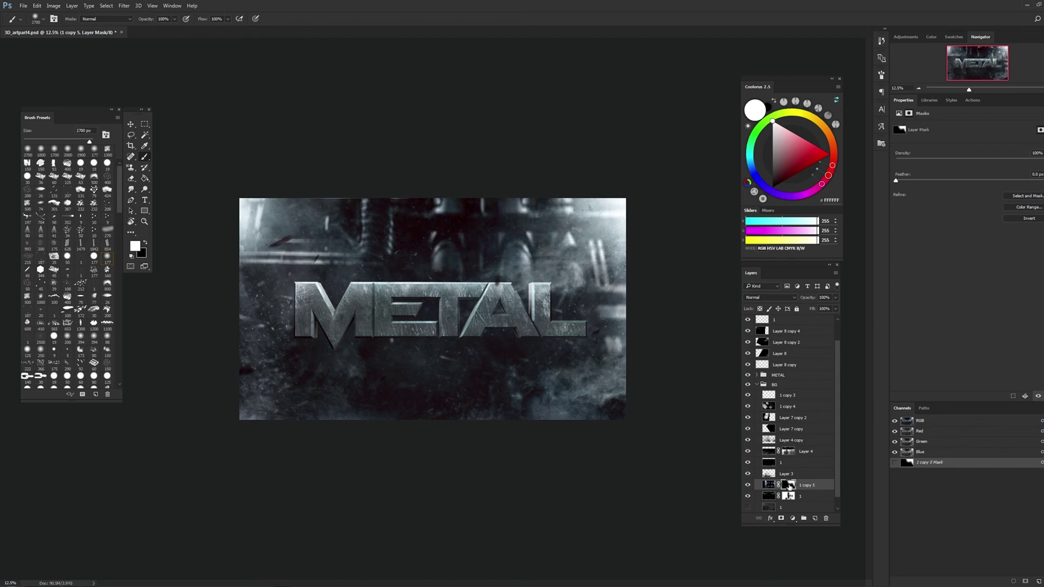
Duplicate it as 1 copy 6, delete that copy's mask, and shift it left
key("ctrl+j")
left_click(131, 124)
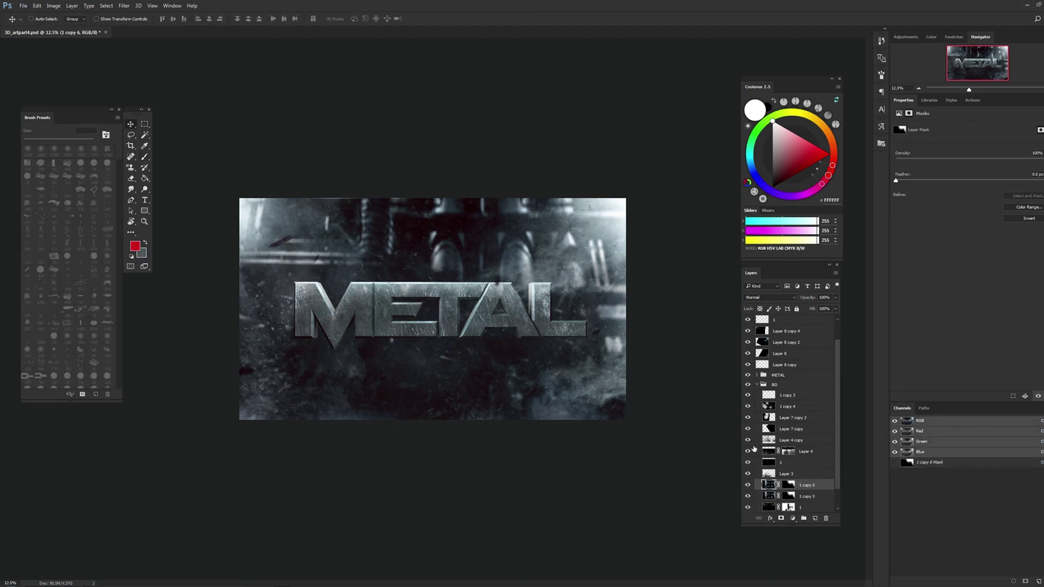
right_click(791, 487)
left_click(815, 505)
key("ctrl+t")
left_click_drag(435, 243, 325, 243)
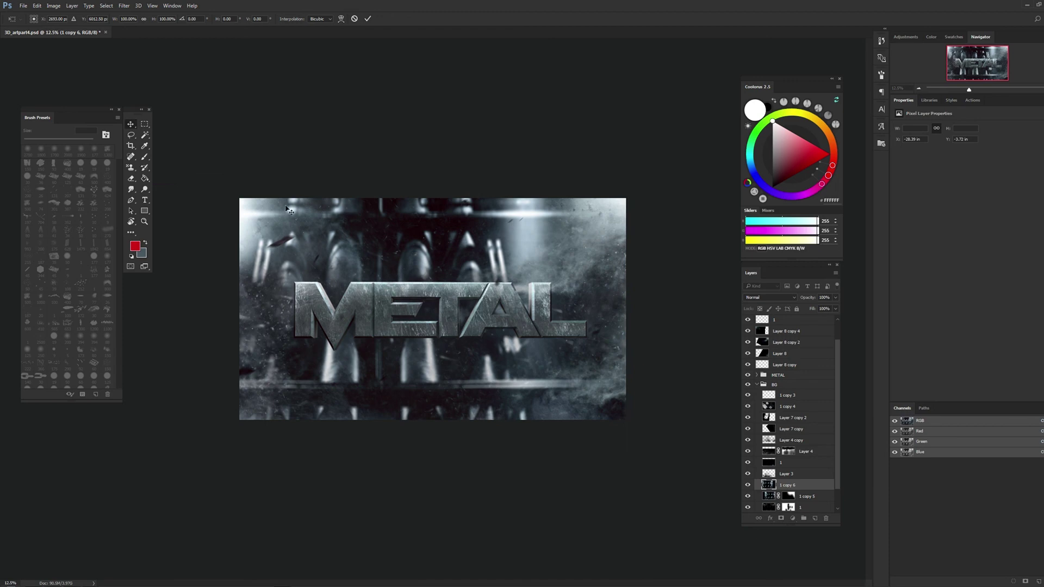
left_click(68, 7)
Give 1 copy 6 a Hide All mask and paint it back in at the upper left
left_click(74, 6)
left_click(190, 140)
key("b")
left_click_drag(272, 217, 326, 261)
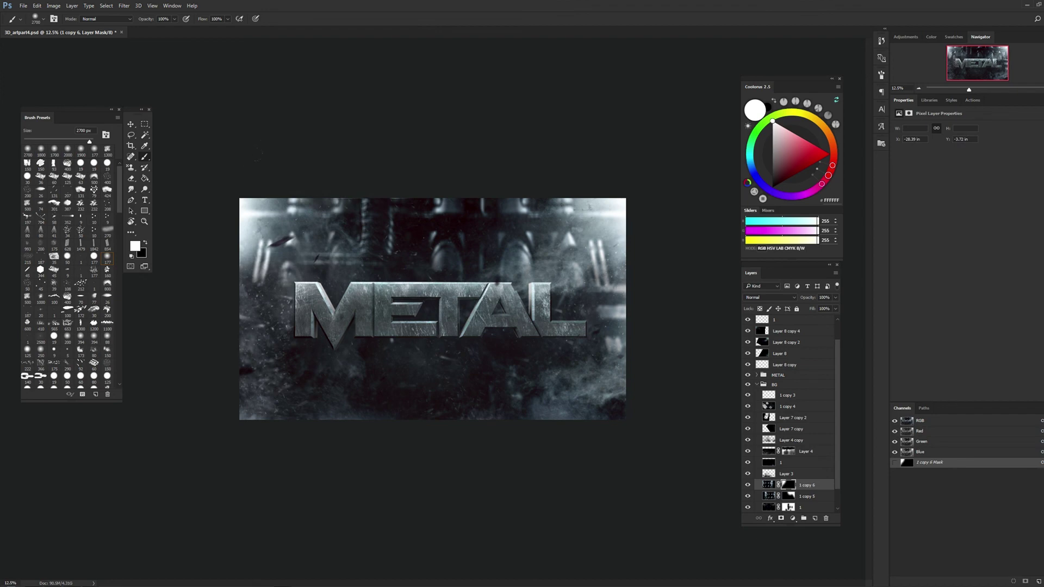
left_click_drag(283, 245, 353, 261)
left_click_drag(416, 206, 420, 266)
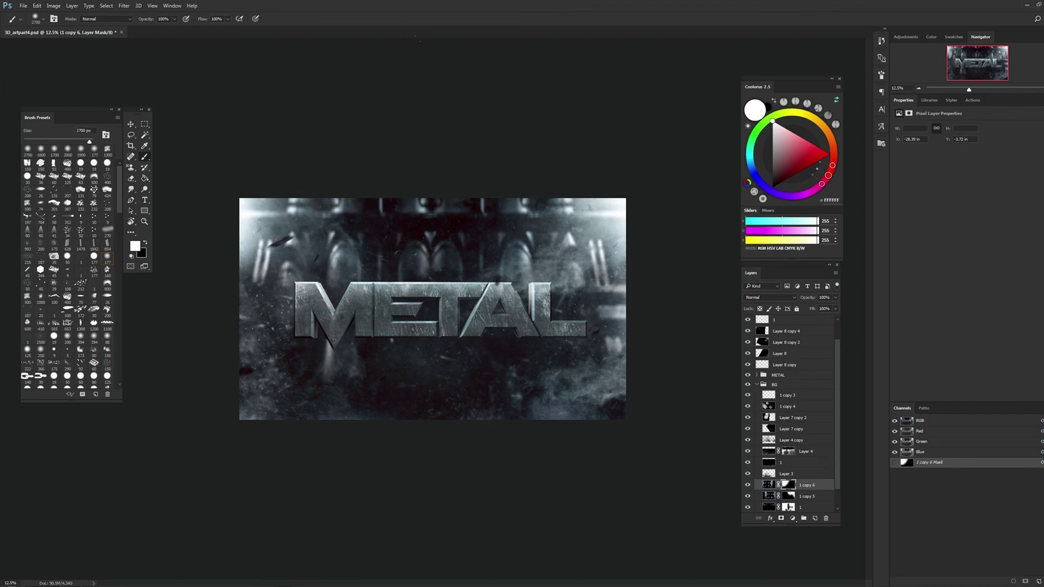
key("x")
key("bracketleft")
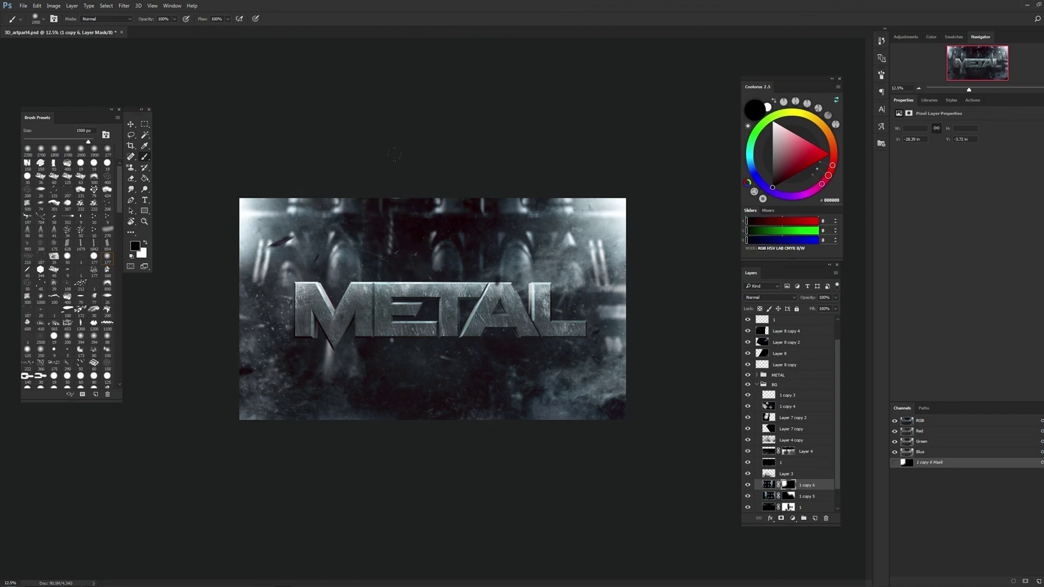
left_click(805, 496)
key("r")
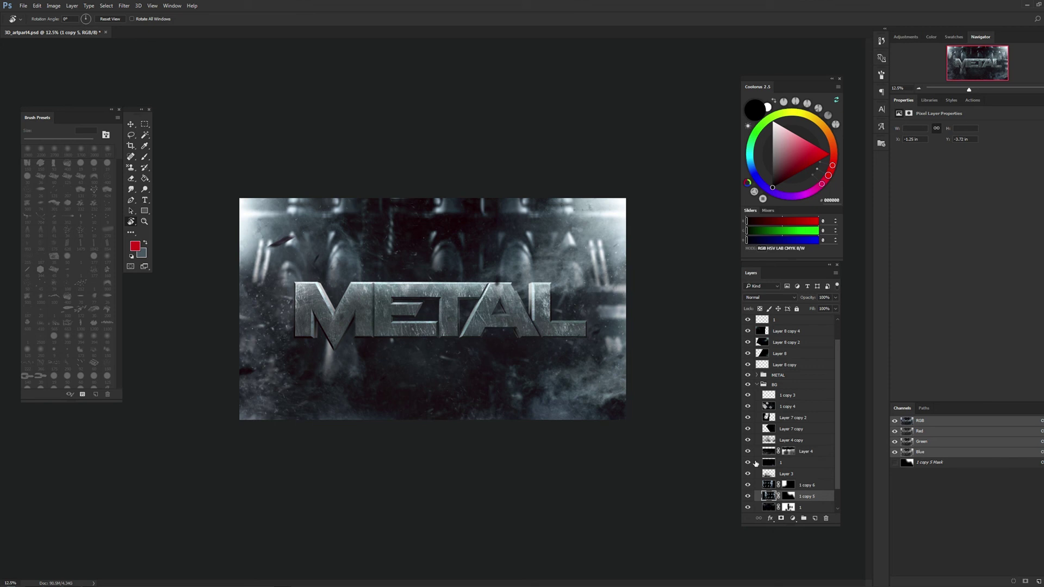
Delete the debris copies 1 copy 5 and 1 copy 6 and zoom in on the artwork
key("Delete")
key("Delete")
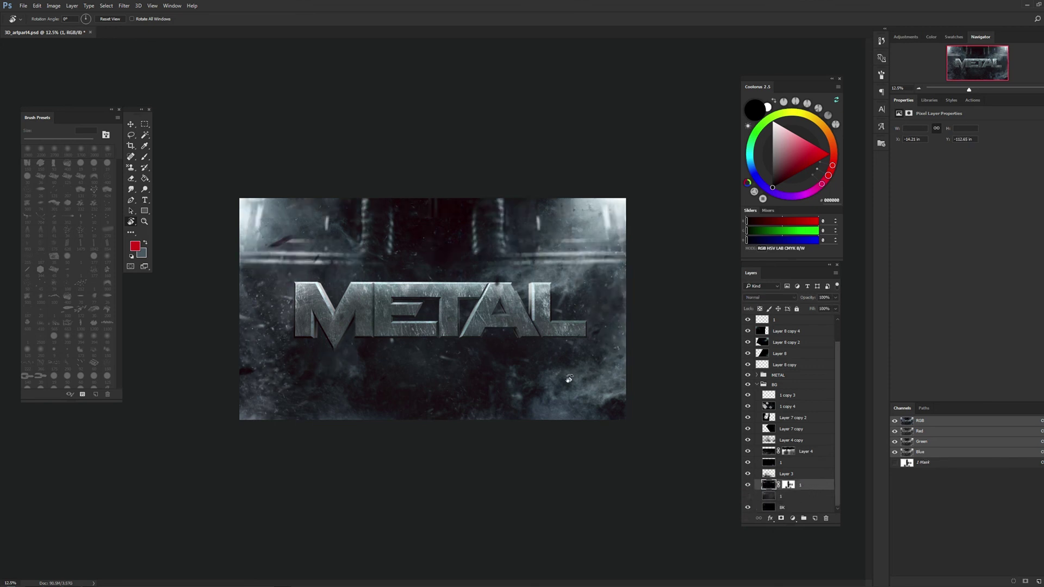
key("z")
left_click(458, 314)
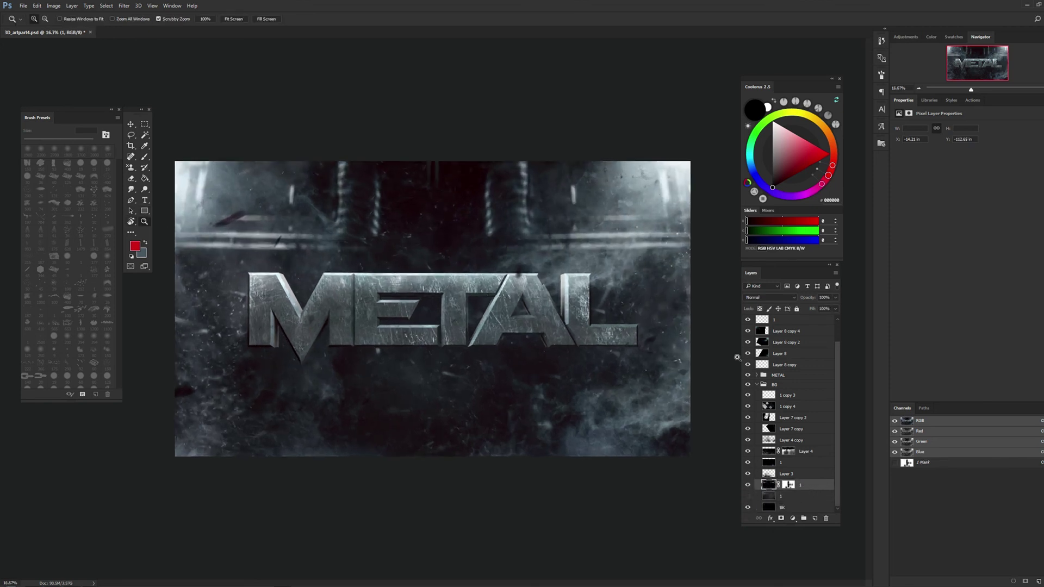
scroll(799, 371, "up", 1)
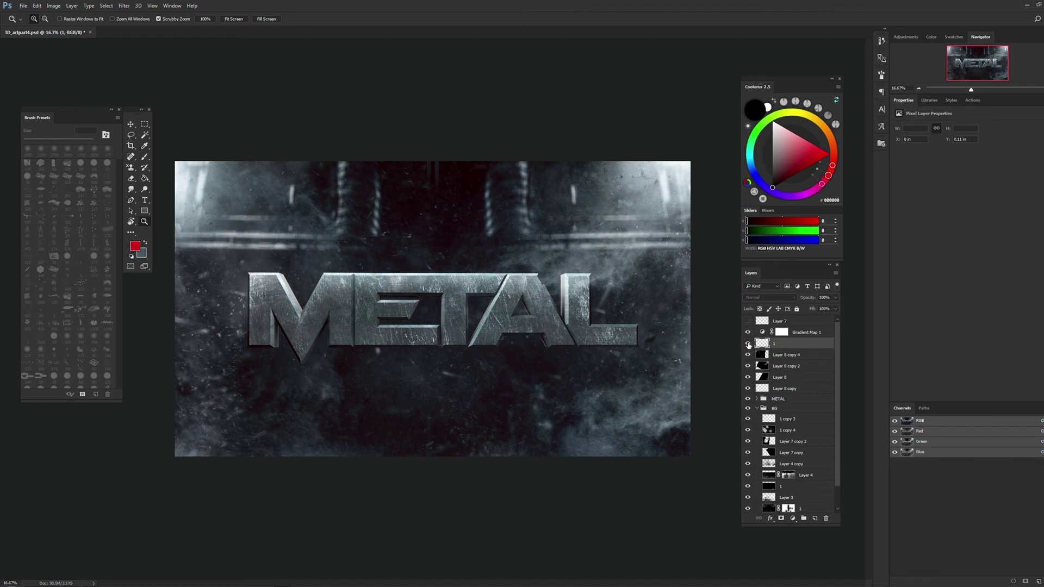
Try a dark red on Gradient Map 1's dark stop, then cancel the gradient editor
left_click(783, 333)
left_click(763, 332)
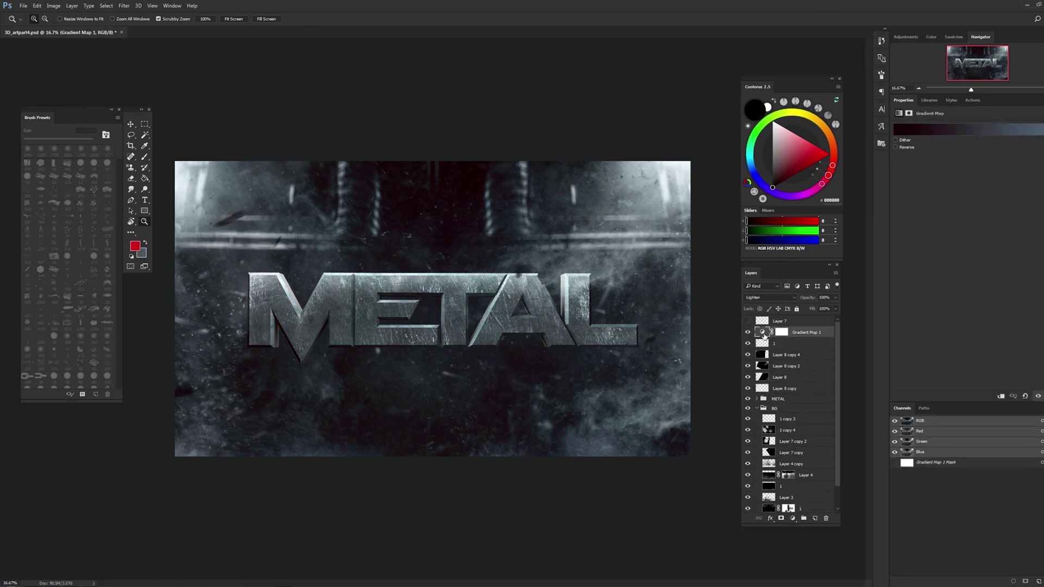
left_click(909, 133)
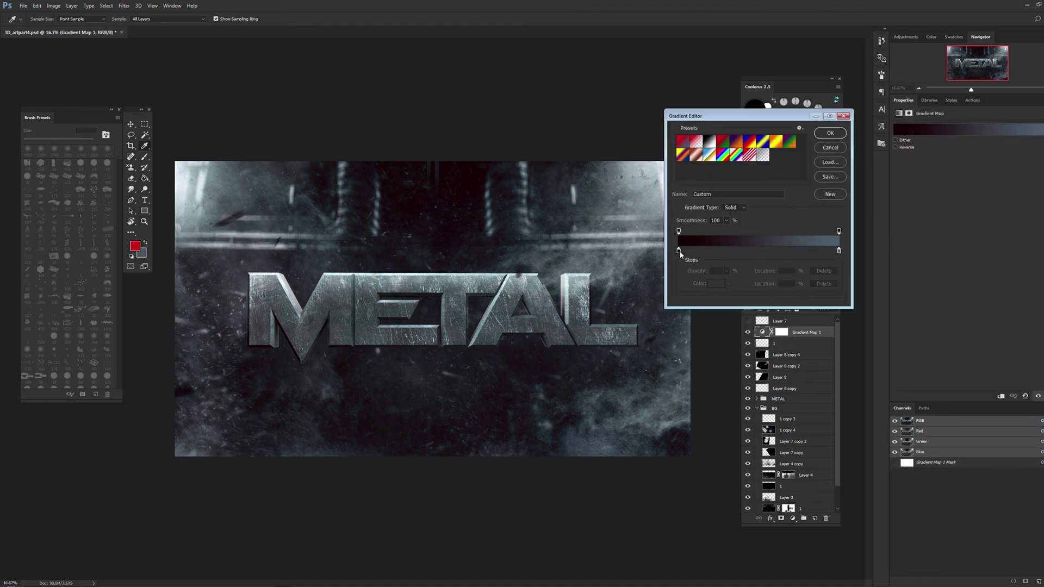
double_click(678, 251)
left_click_drag(720, 204, 715, 207)
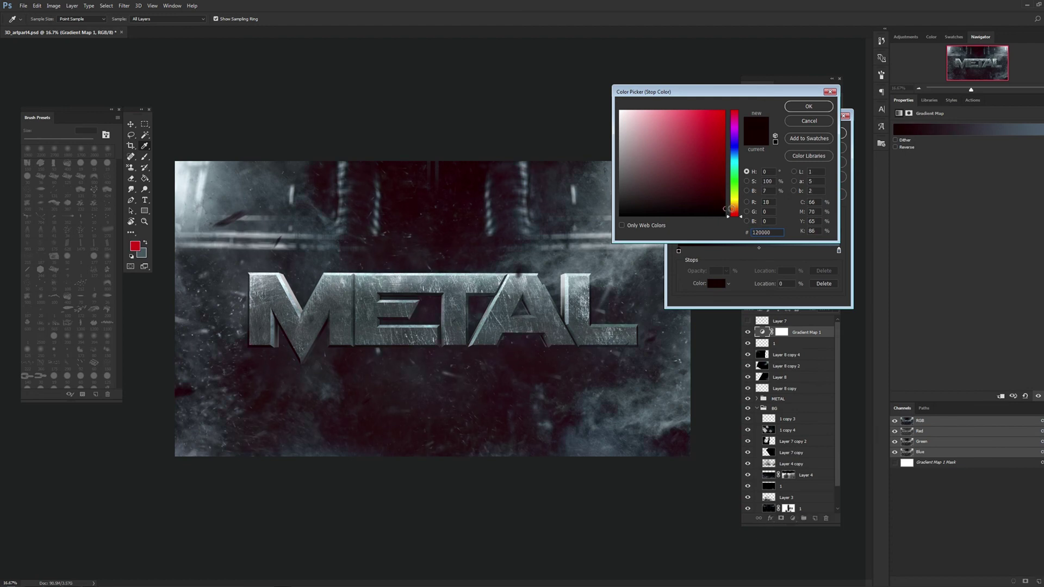
left_click(796, 112)
key("Escape")
Target debris layer 1 and duplicate it
right_click(515, 267)
key("Escape")
left_click(749, 346)
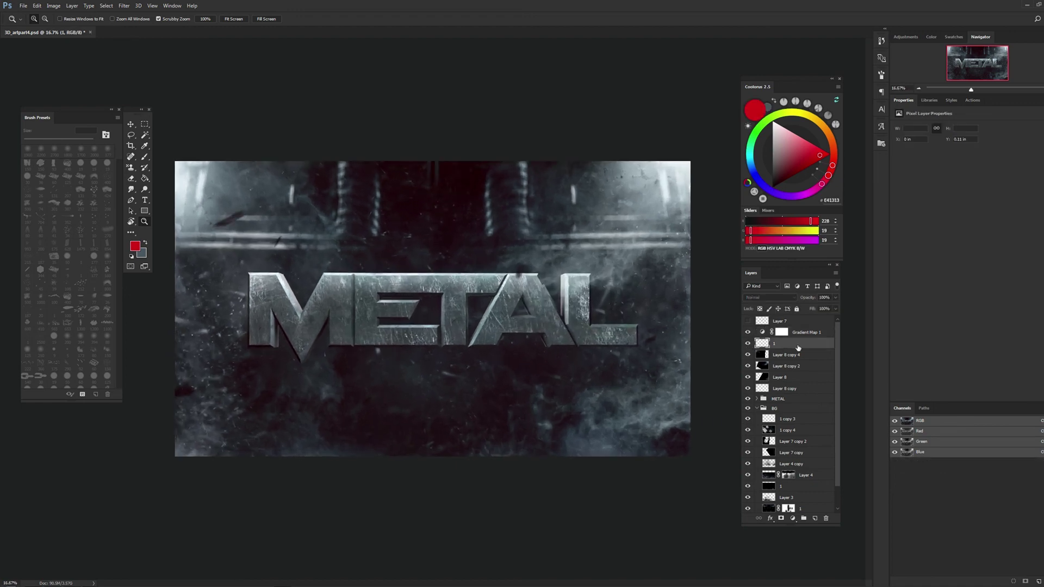
key("ctrl+j")
Move and flip the first debris copy, then duplicate and reposition a second copy
left_click(131, 124)
left_click_drag(352, 289, 501, 320)
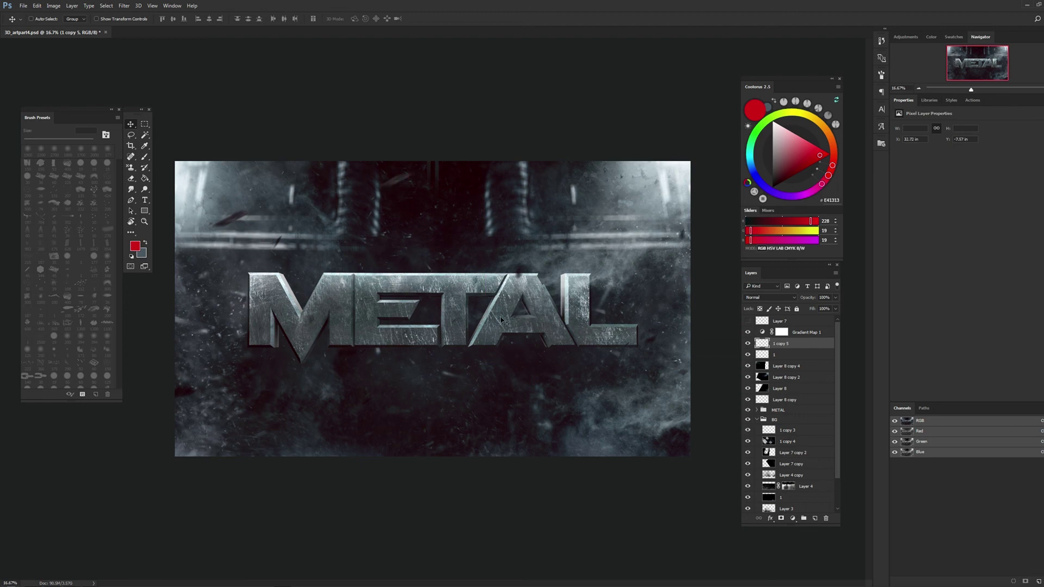
key("ctrl+t")
mouse_move(699, 286)
left_mouse_down()
mouse_move(648, 336)
mouse_move(621, 277)
mouse_move(621, 310)
left_mouse_up()
key("Return")
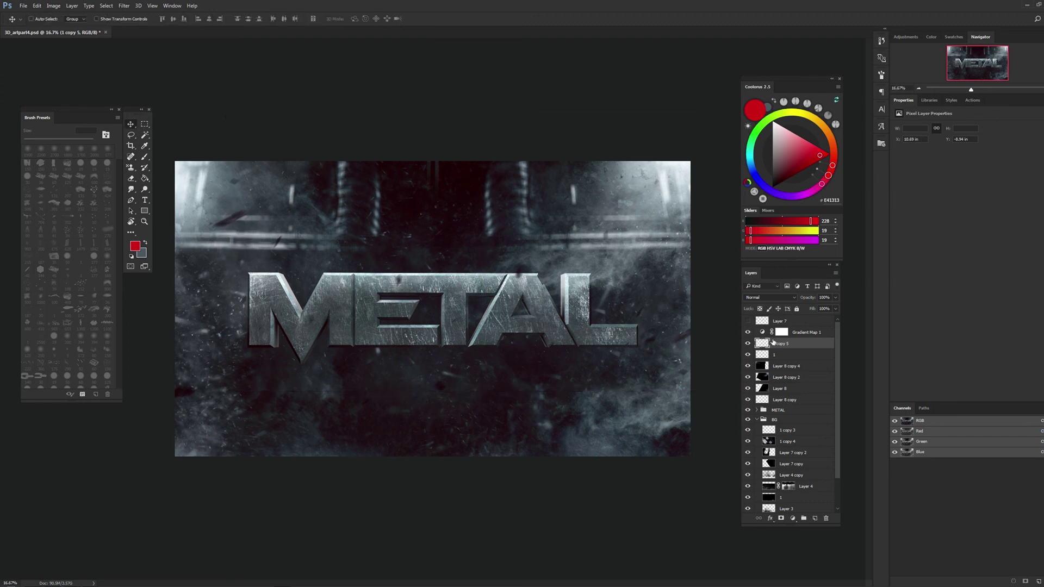
key("ctrl+j")
mouse_move(587, 288)
left_mouse_down()
mouse_move(603, 390)
mouse_move(579, 357)
mouse_move(590, 339)
left_mouse_up()
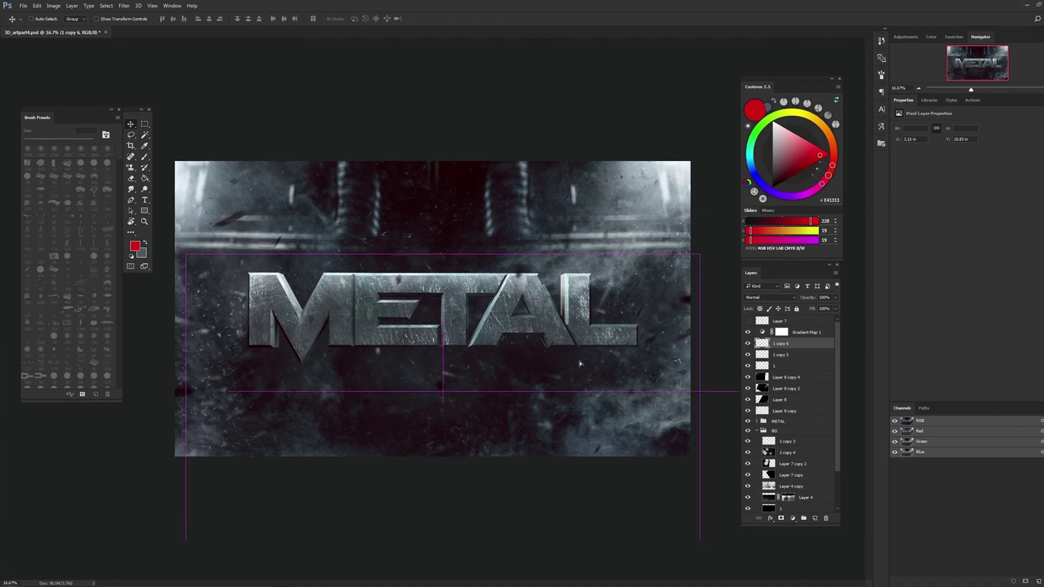
mouse_move(591, 339)
left_mouse_down()
mouse_move(565, 367)
mouse_move(550, 311)
left_mouse_up()
Lasso and delete a small stray debris fragment, then tilt the view briefly
left_click(131, 134)
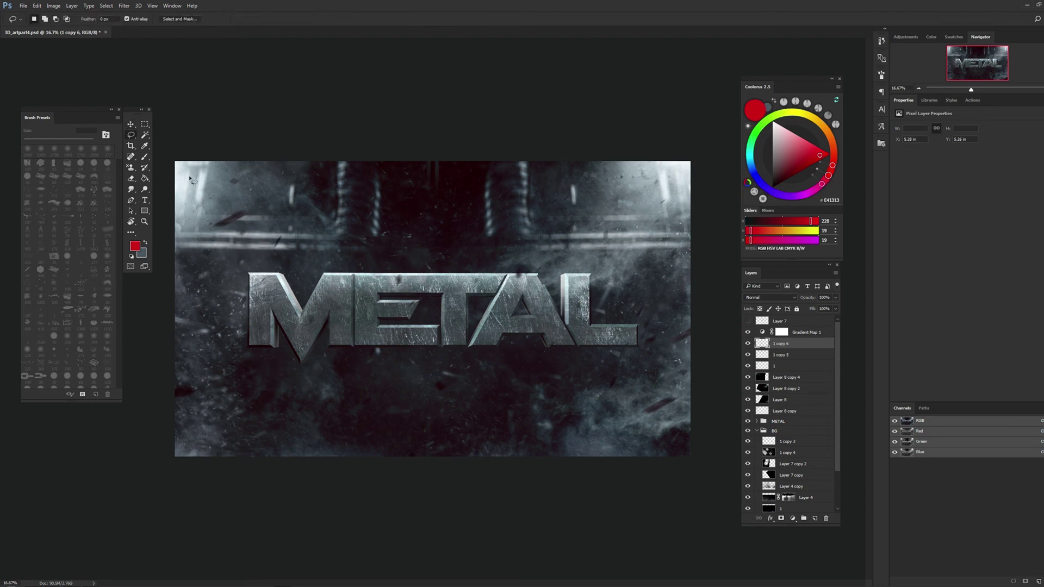
mouse_move(371, 389)
left_mouse_down()
mouse_move(369, 401)
mouse_move(344, 402)
left_mouse_up()
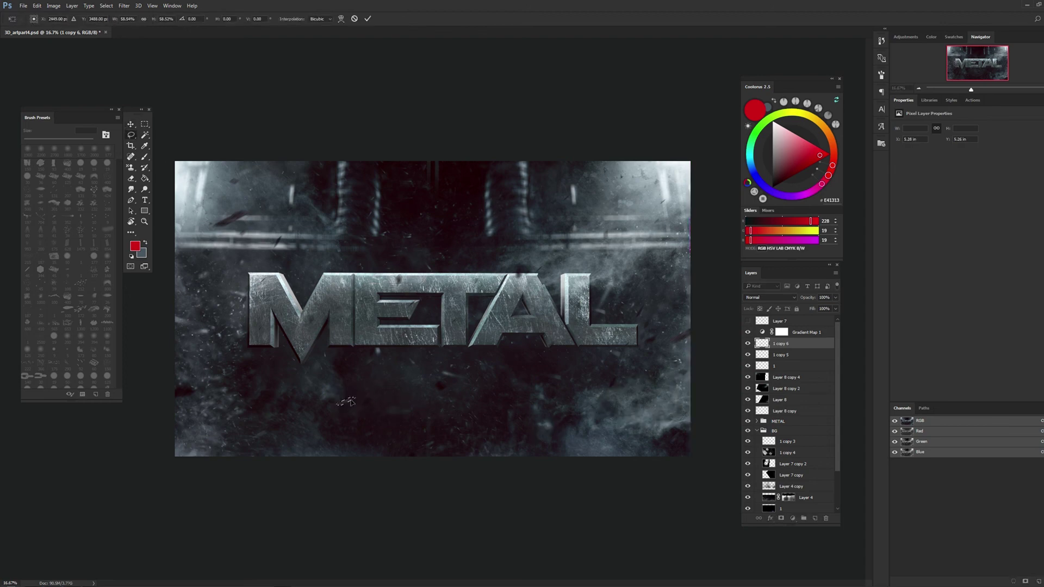
key("Delete")
key("ctrl+d")
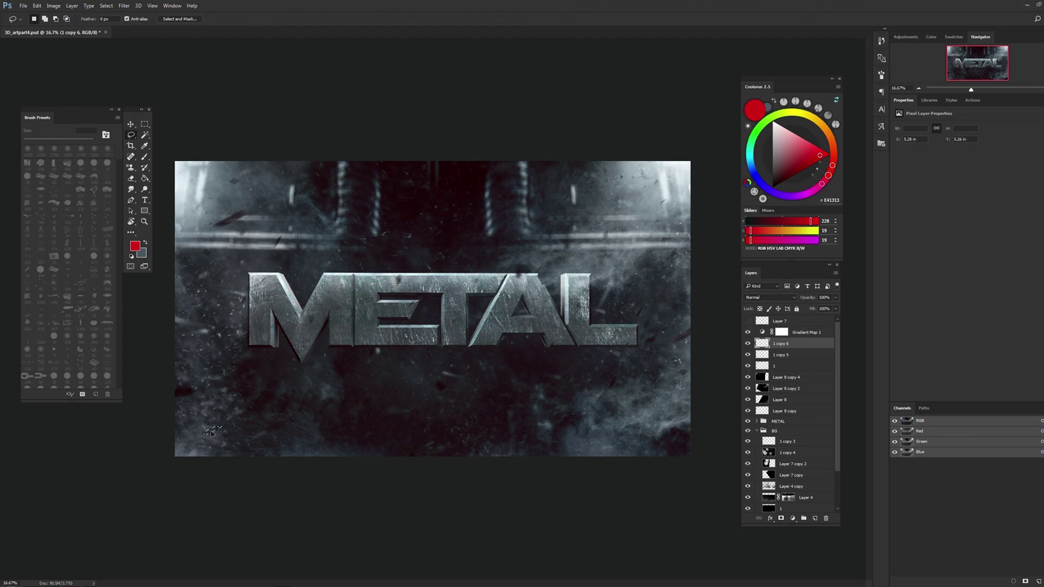
key("r")
left_click_drag(582, 234, 555, 272)
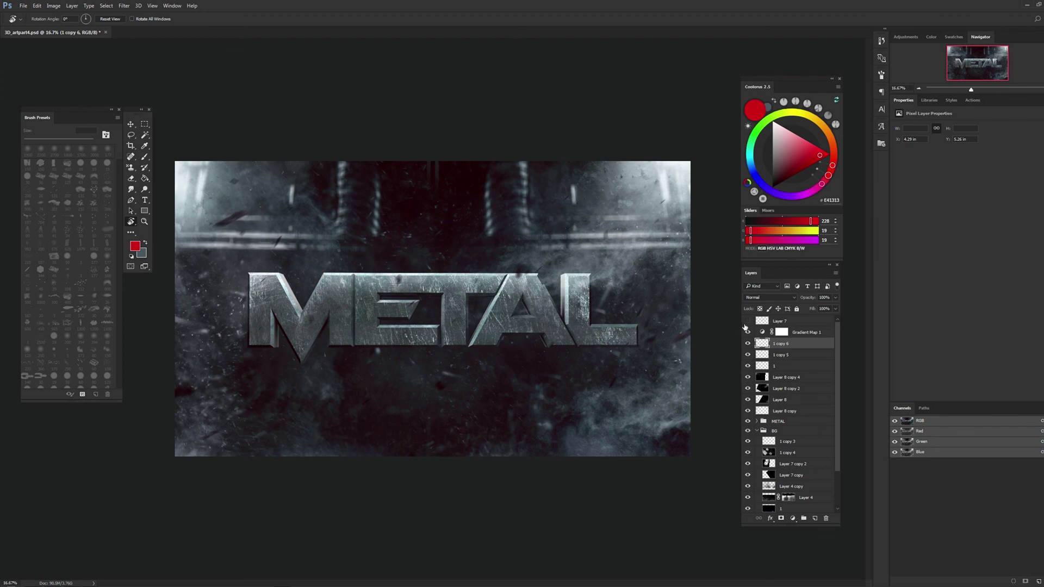
Open the smoke image and paste it above Layer 7 in the METAL document
left_click(799, 322)
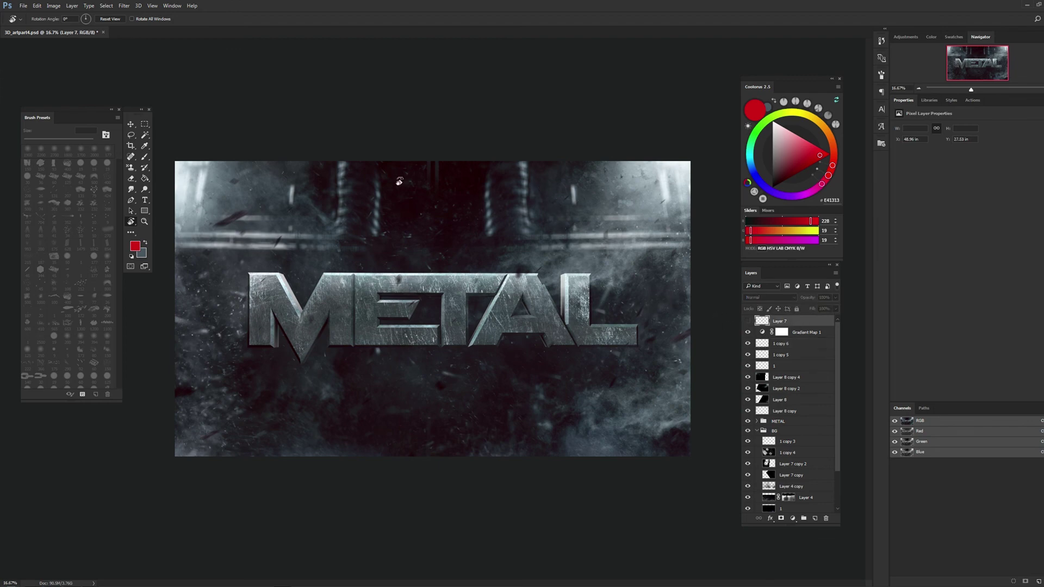
left_click(22, 6)
left_click(349, 186)
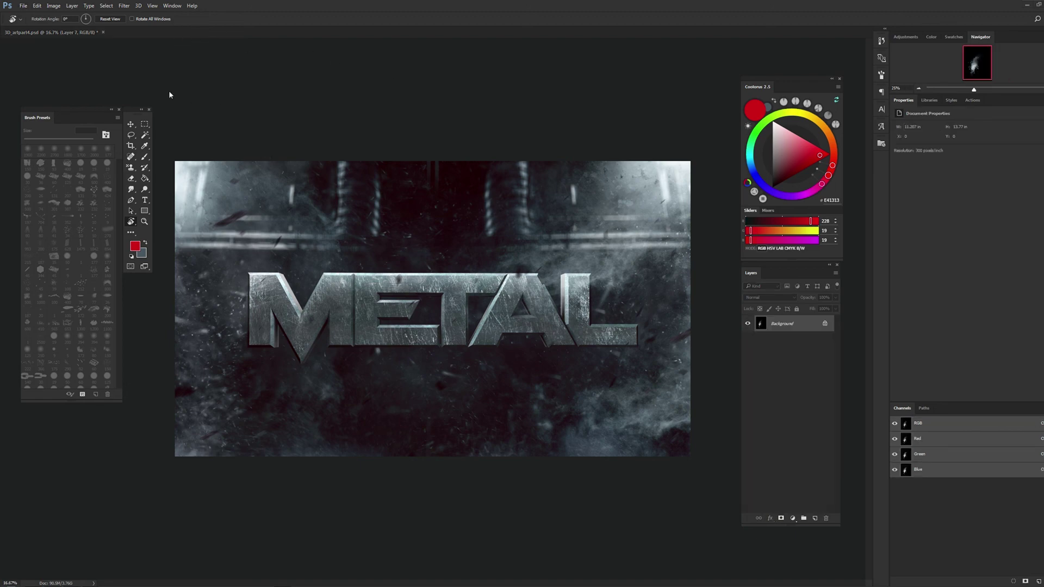
key("ctrl+v")
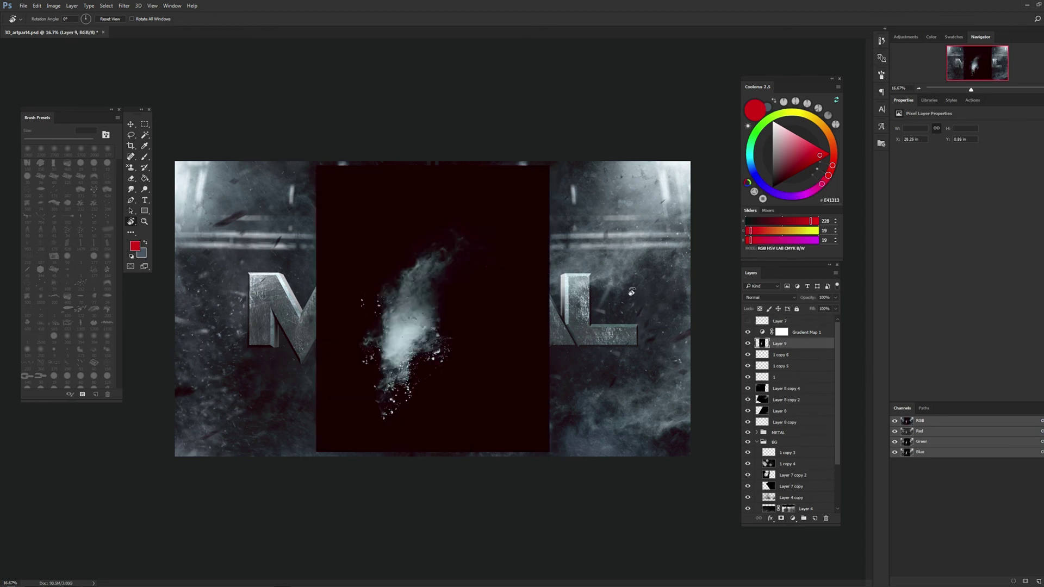
key("m")
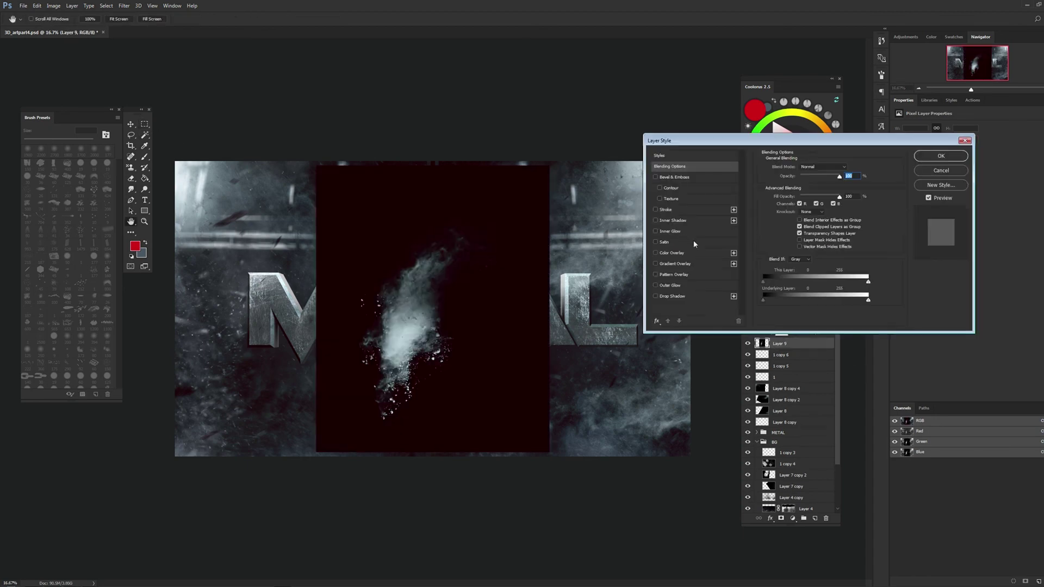
Give the smoke a blue Color Overlay and rasterize the effect into the layer
left_click(671, 252)
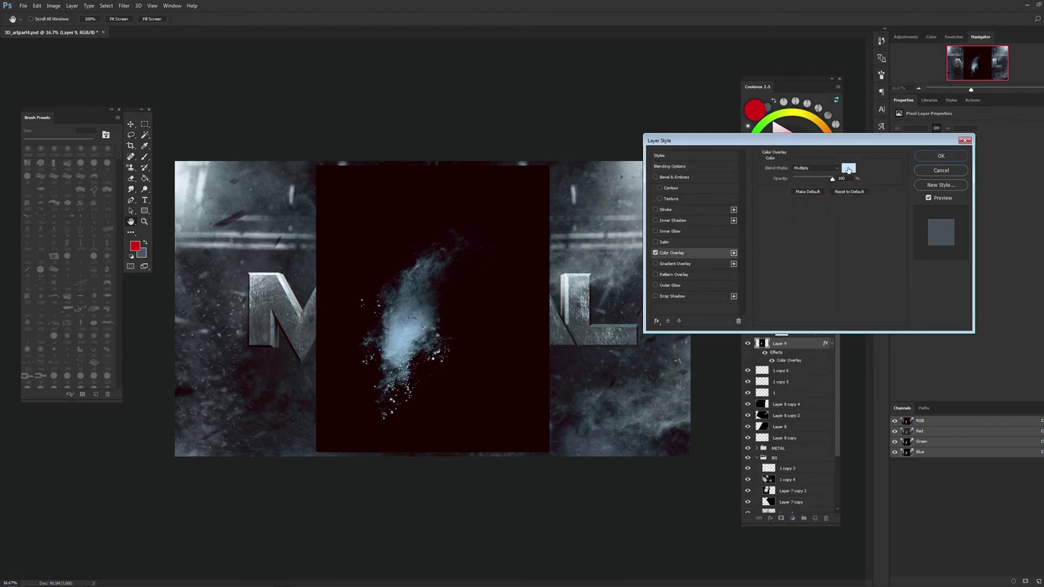
left_click(933, 160)
right_click(797, 343)
left_click(808, 332)
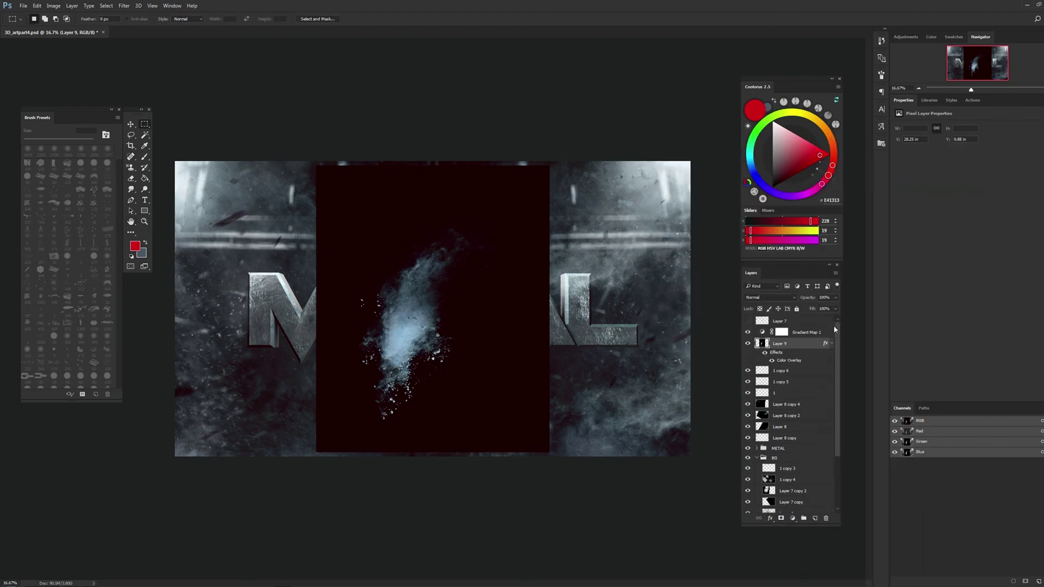
Duplicate the smoke layer and set the copy to Lighten blending
key("ctrl+j")
left_click(769, 298)
left_click(761, 326)
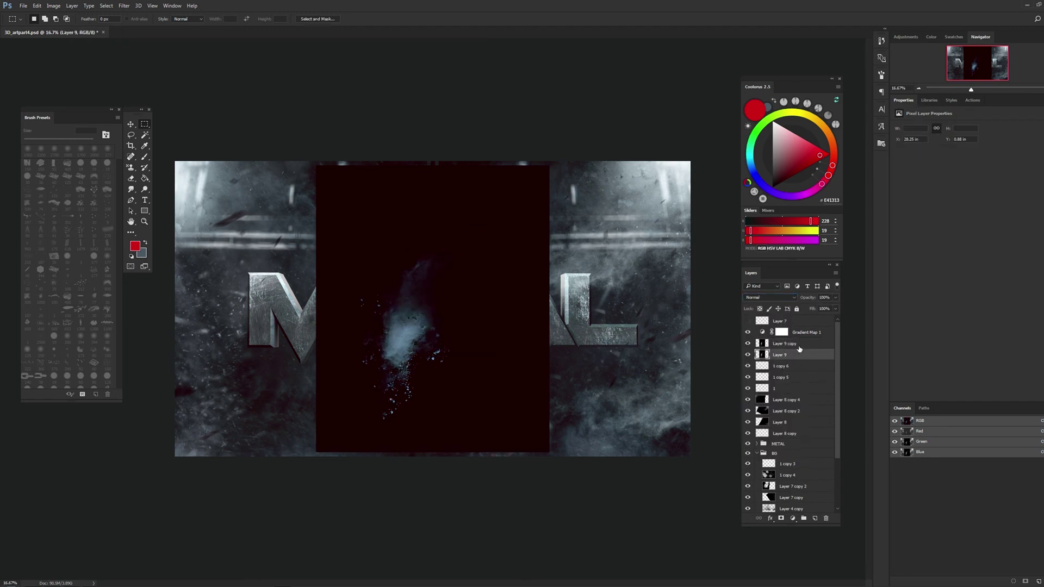
left_click(769, 297)
left_click(761, 349)
Enlarge, move and rotate the smoke copy diagonally, then cancel the transform
key("ctrl+t")
mouse_move(550, 166)
left_mouse_down()
mouse_move(656, 95)
mouse_move(723, 68)
left_mouse_up()
mouse_move(663, 116)
left_mouse_down()
mouse_move(555, 251)
mouse_move(433, 290)
left_mouse_up()
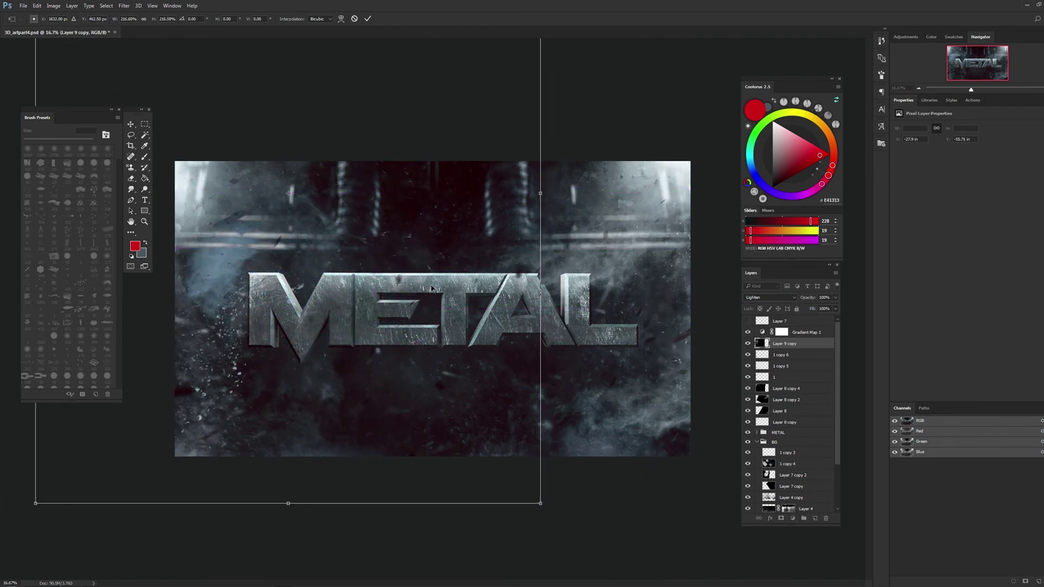
left_click_drag(434, 290, 603, 250)
left_click_drag(681, 191, 459, 424)
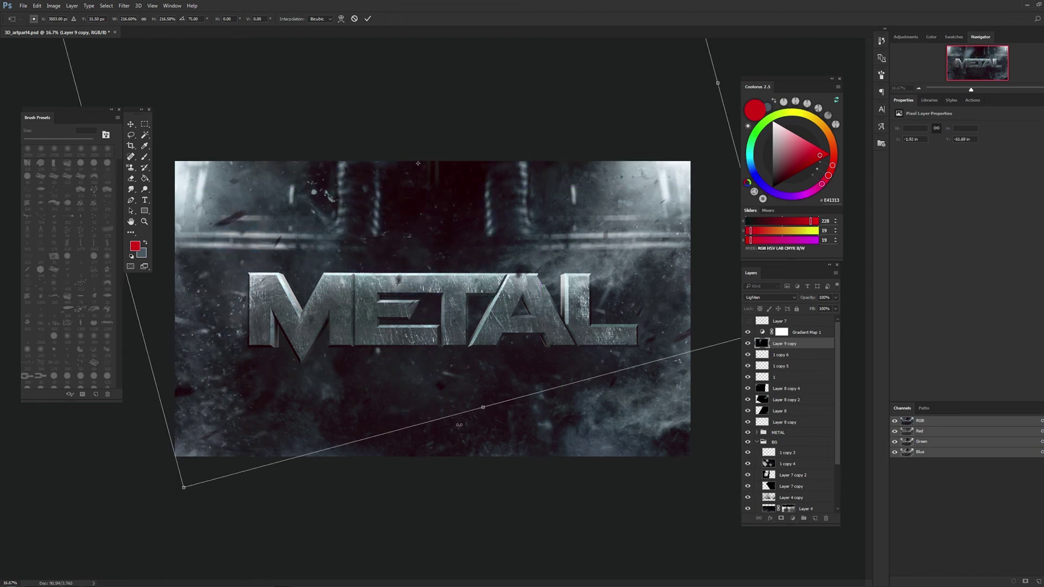
mouse_move(418, 163)
left_mouse_down()
mouse_move(672, 101)
mouse_move(509, 282)
mouse_move(375, 221)
left_mouse_up()
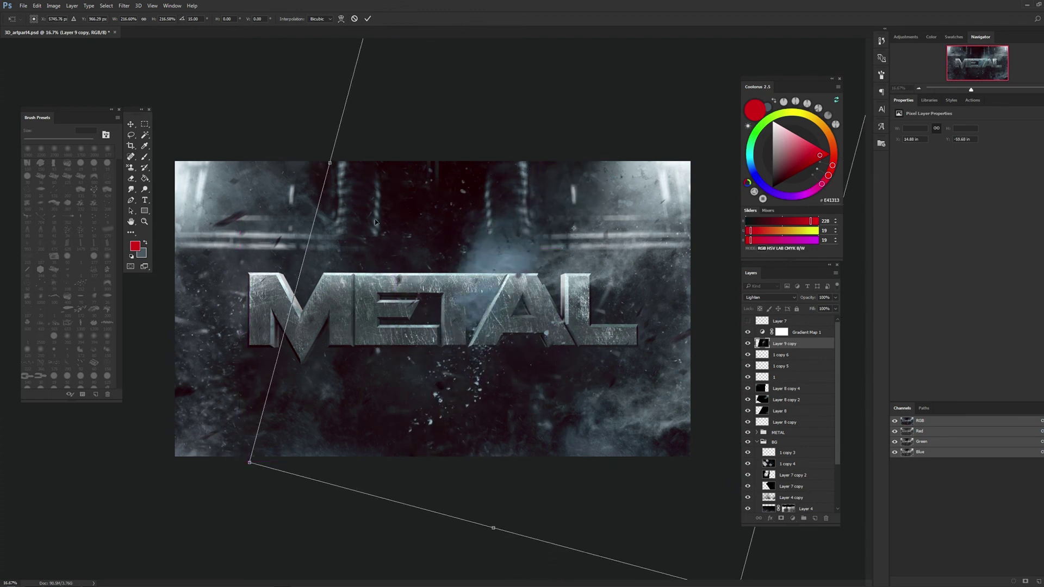
left_click(130, 134)
left_click(581, 221)
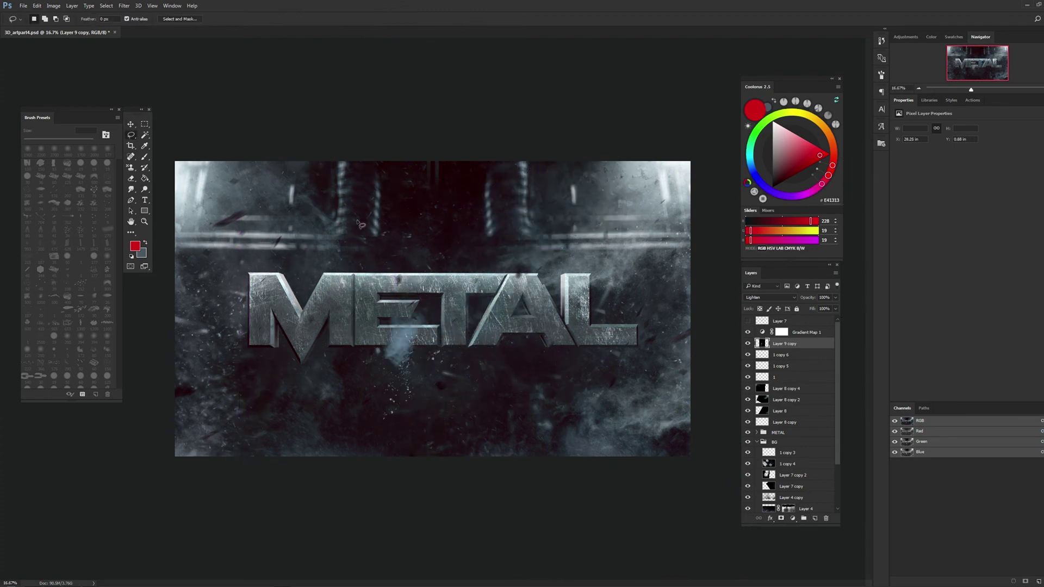
Lasso the smoke, enlarge it about threefold and rotate it 30° to cover the canvas
left_click_drag(470, 317, 382, 288)
right_click(431, 299)
left_click(462, 412)
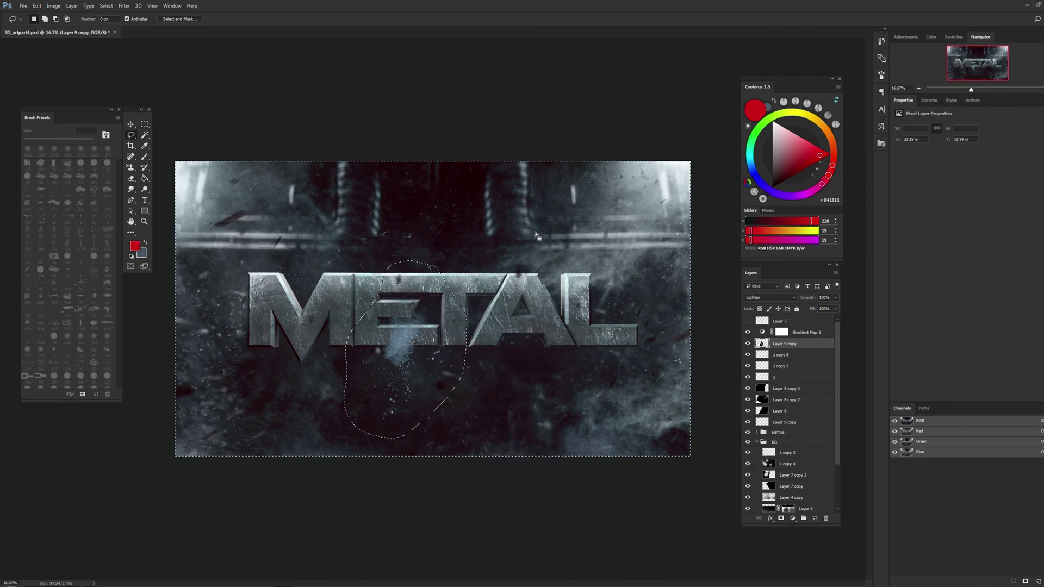
mouse_move(464, 260)
left_mouse_down()
mouse_move(623, 189)
mouse_move(679, 309)
left_mouse_up()
mouse_move(665, 219)
left_mouse_down()
mouse_move(519, 335)
mouse_move(679, 413)
left_mouse_up()
mouse_move(413, 304)
left_mouse_down()
mouse_move(485, 322)
mouse_move(482, 300)
left_mouse_up()
key("Return")
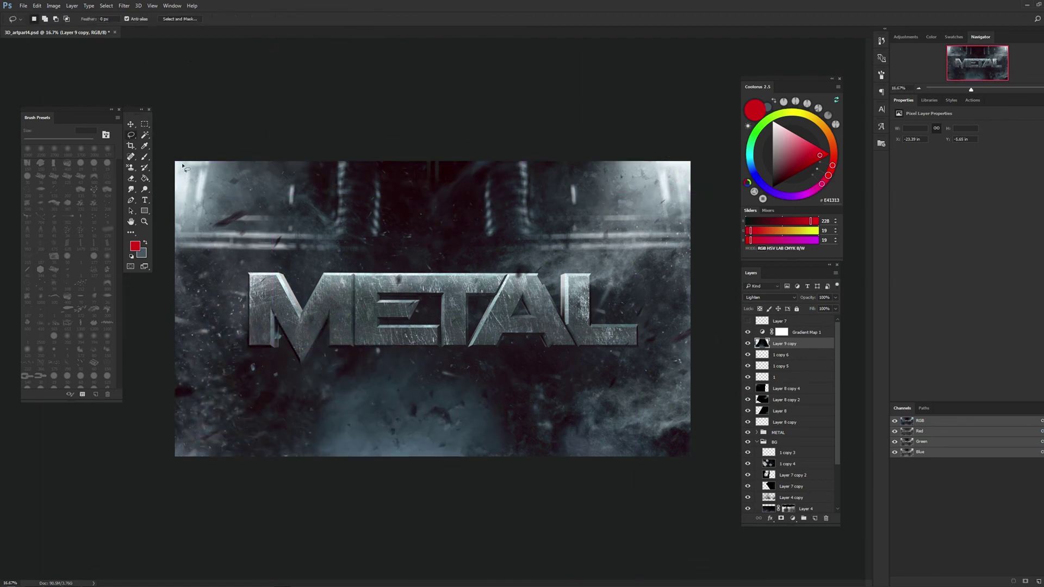
Apply a Motion Blur at distance 38 to the smoke and Alt-drag a copy centrally
left_click(131, 124)
mouse_move(516, 353)
left_mouse_down()
mouse_move(643, 311)
mouse_move(646, 399)
mouse_move(636, 399)
left_mouse_up()
left_click(124, 5)
mouse_move(175, 96)
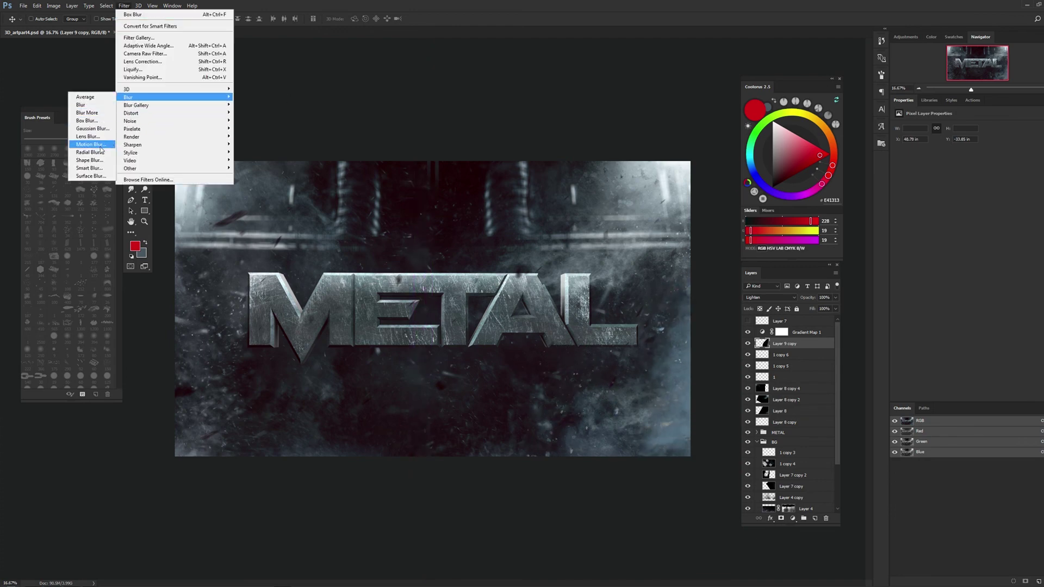
left_click(90, 144)
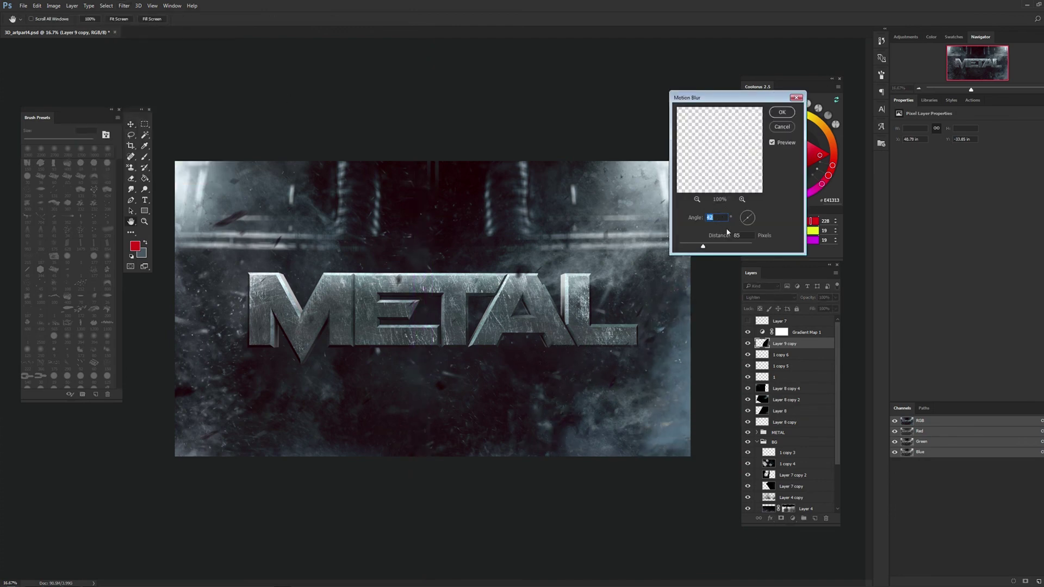
left_click_drag(698, 248, 694, 248)
key("Return")
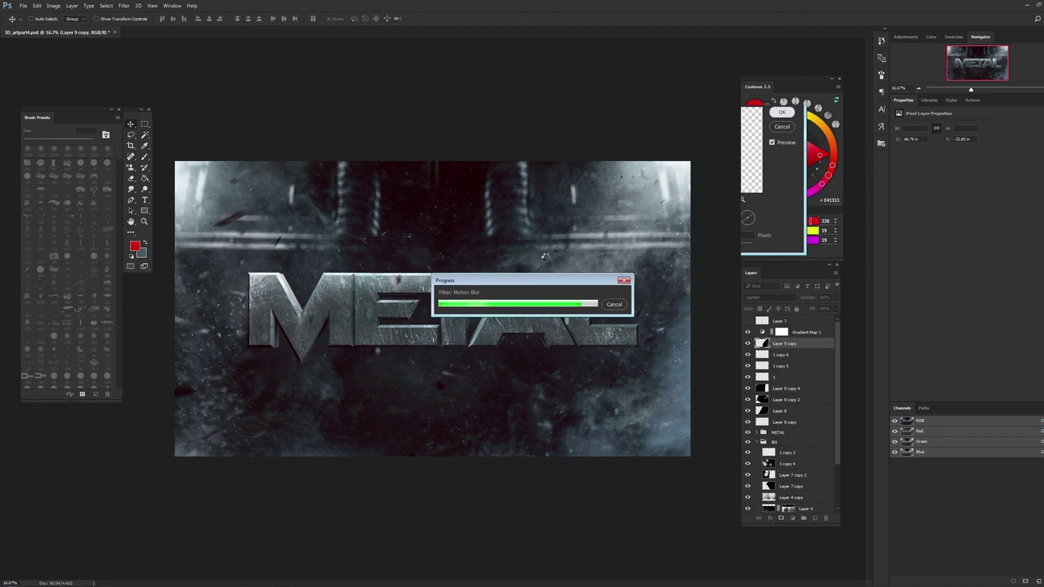
mouse_move(672, 359)
left_mouse_down()
mouse_move(546, 453)
mouse_move(395, 466)
mouse_move(403, 481)
left_mouse_up()
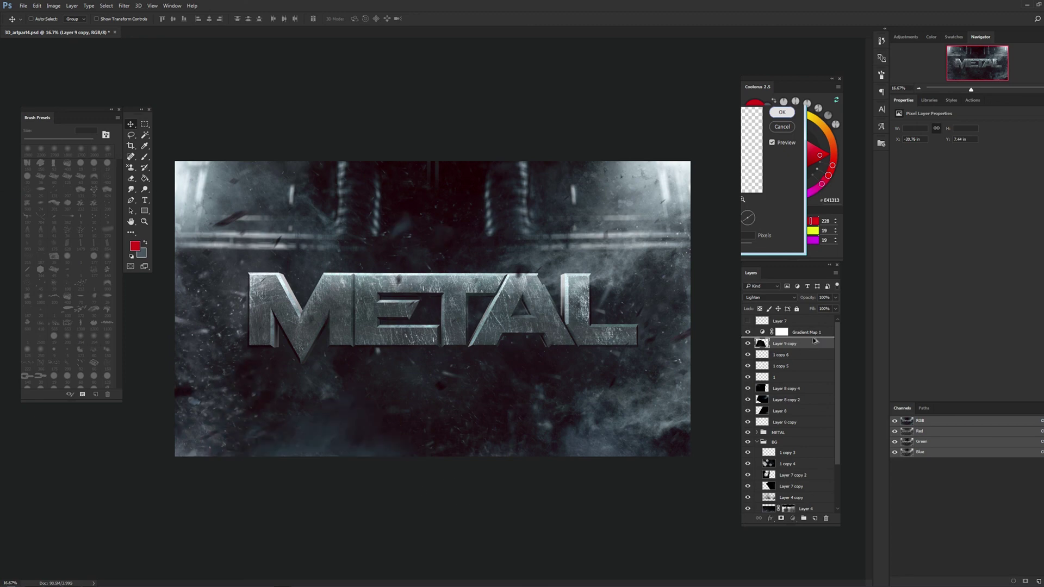
mouse_move(413, 468)
left_mouse_down()
mouse_move(489, 375)
mouse_move(439, 321)
left_mouse_up()
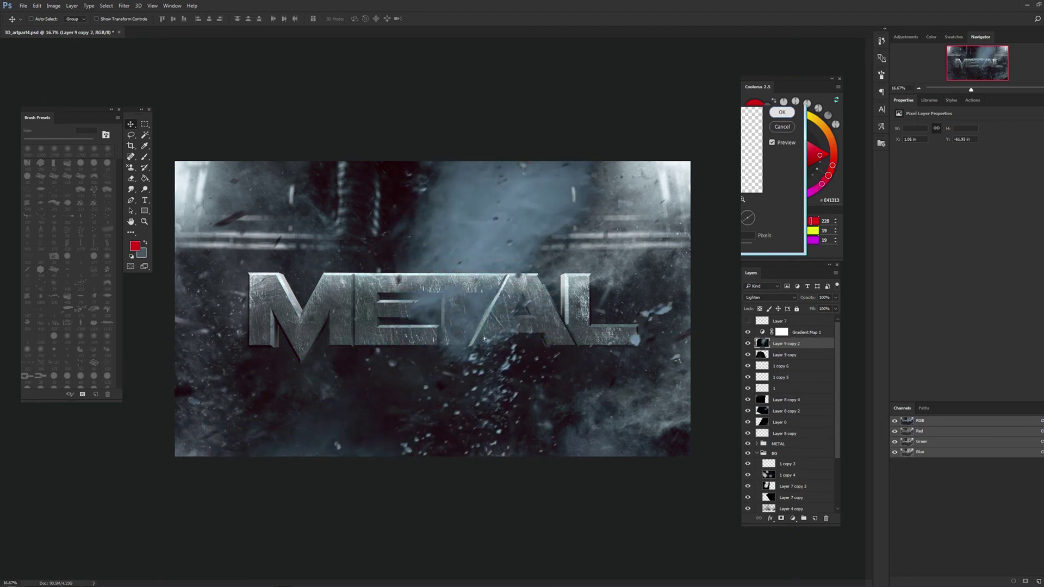
Erase stray bright particles right of and below the letters, then collapse the BG group
key("e")
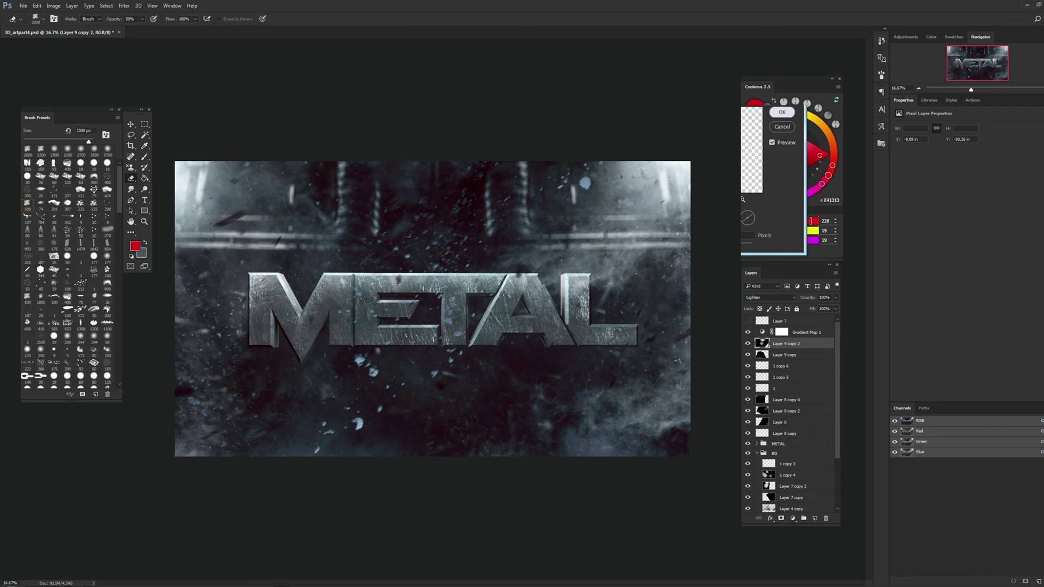
left_click(585, 183)
key("bracketleft")
left_click(360, 361)
left_click(373, 373)
left_click(358, 422)
left_click(328, 432)
key("r")
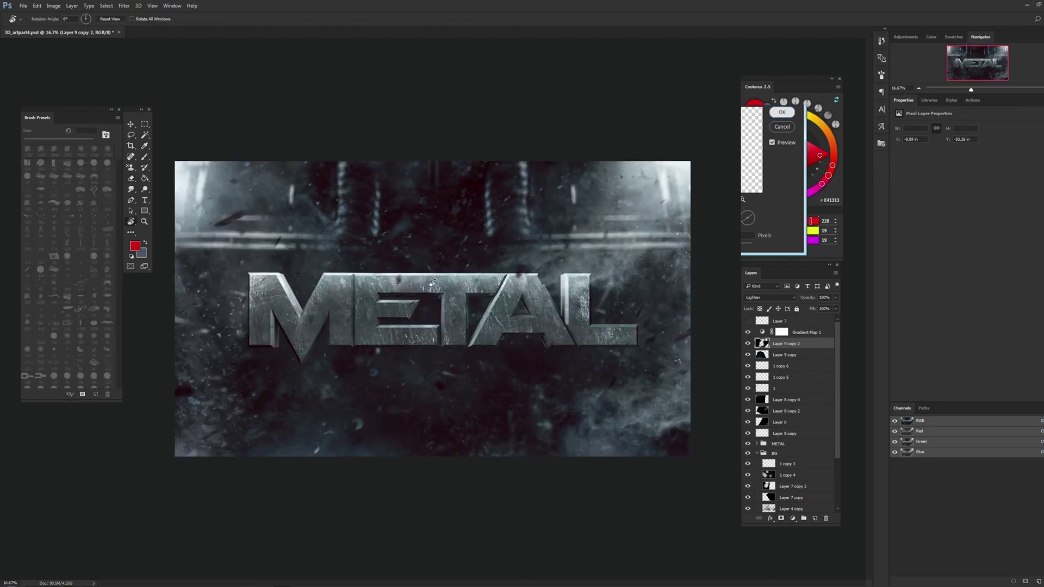
scroll(798, 419, "down", 2)
left_click(757, 396)
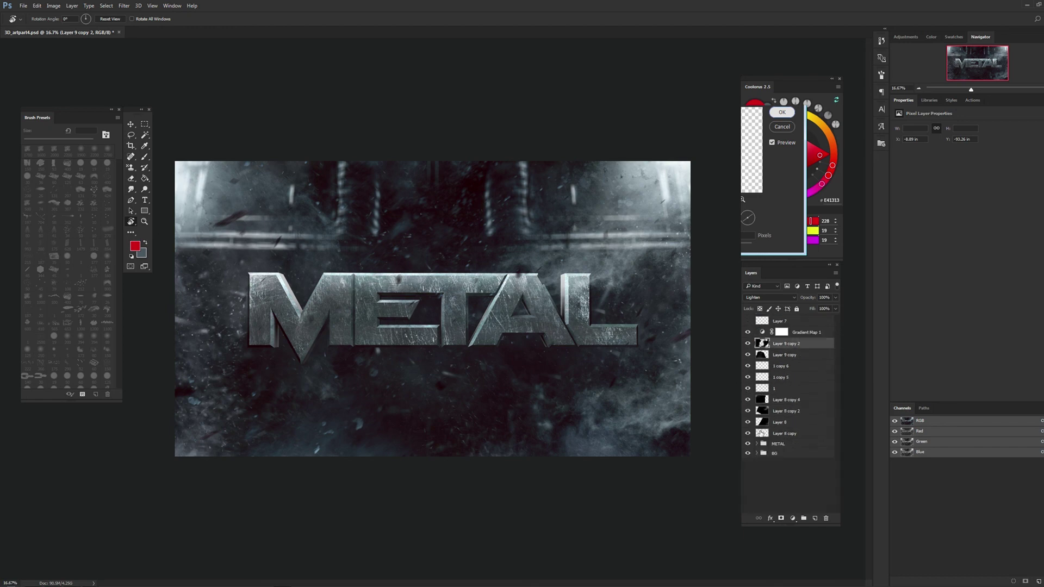
Expand METAL and 2D Texture and select the texture layers from Layer 6 copy down
left_click(757, 444)
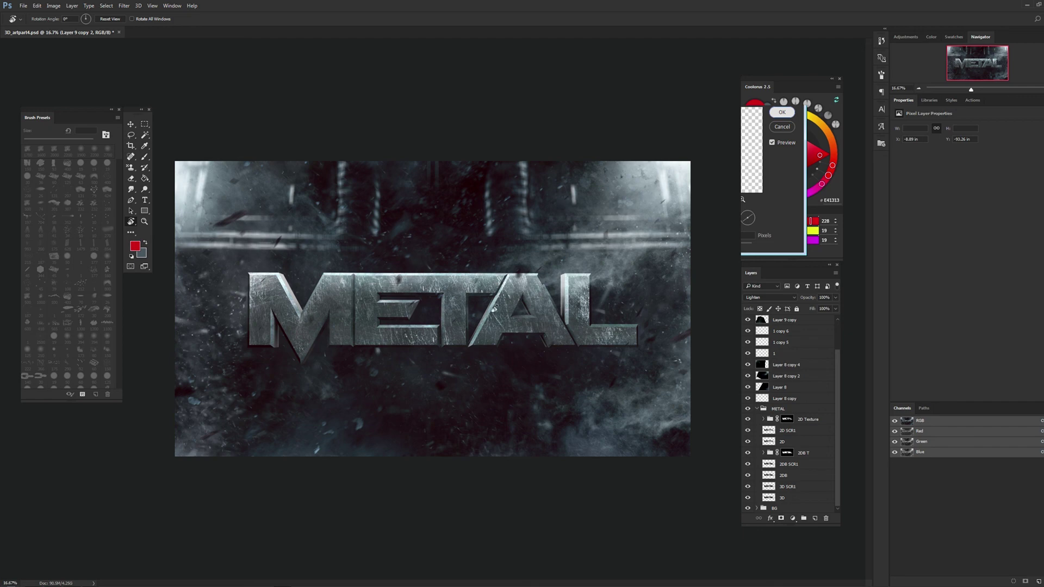
left_click(813, 442)
left_click(802, 432)
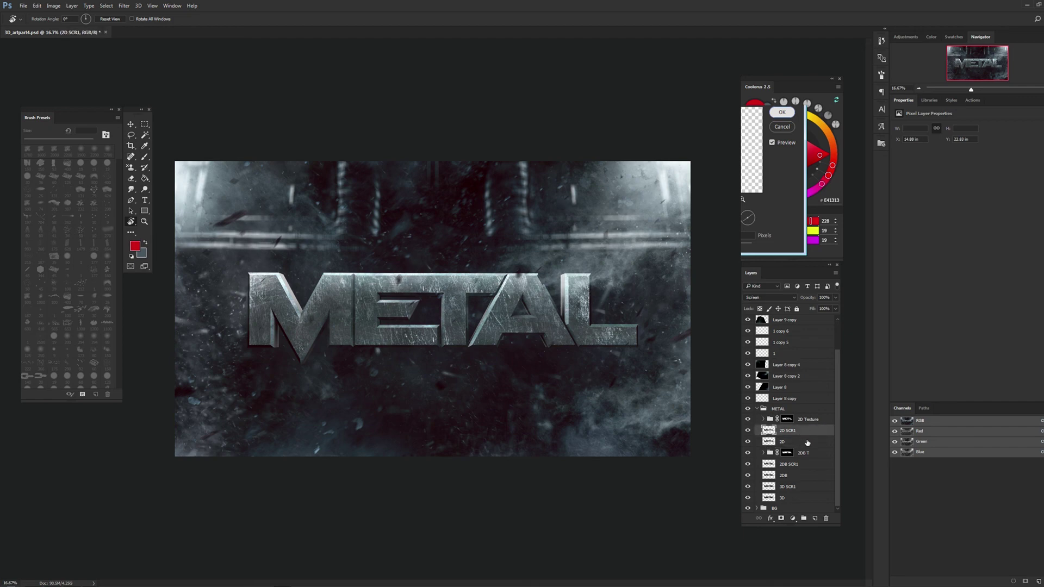
left_click(782, 441)
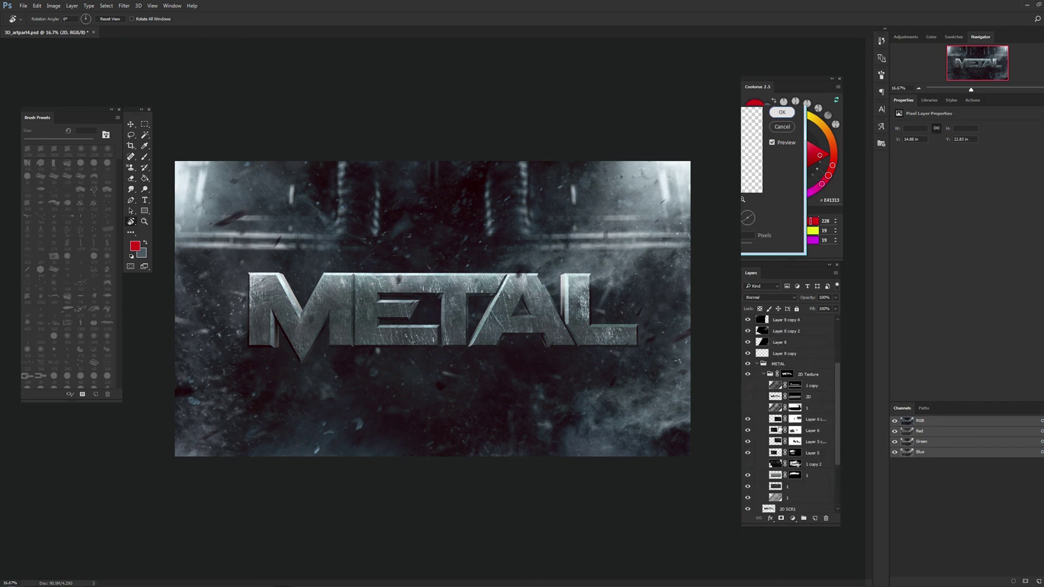
left_click(764, 419)
left_click(788, 387)
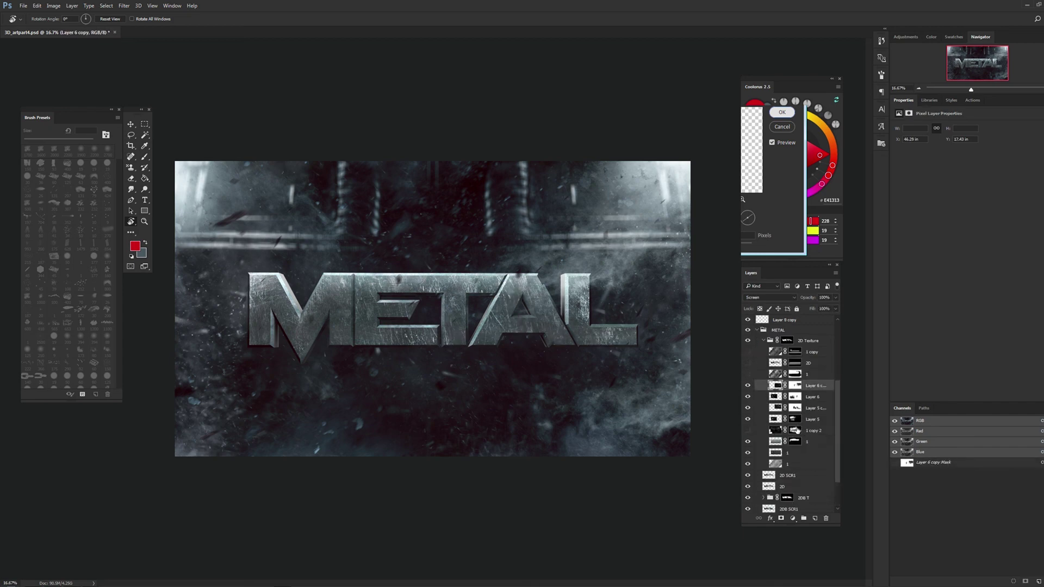
left_click(809, 452, "shift")
Duplicate and merge the selected texture layers into Layer 6 copy 2
key("ctrl+j")
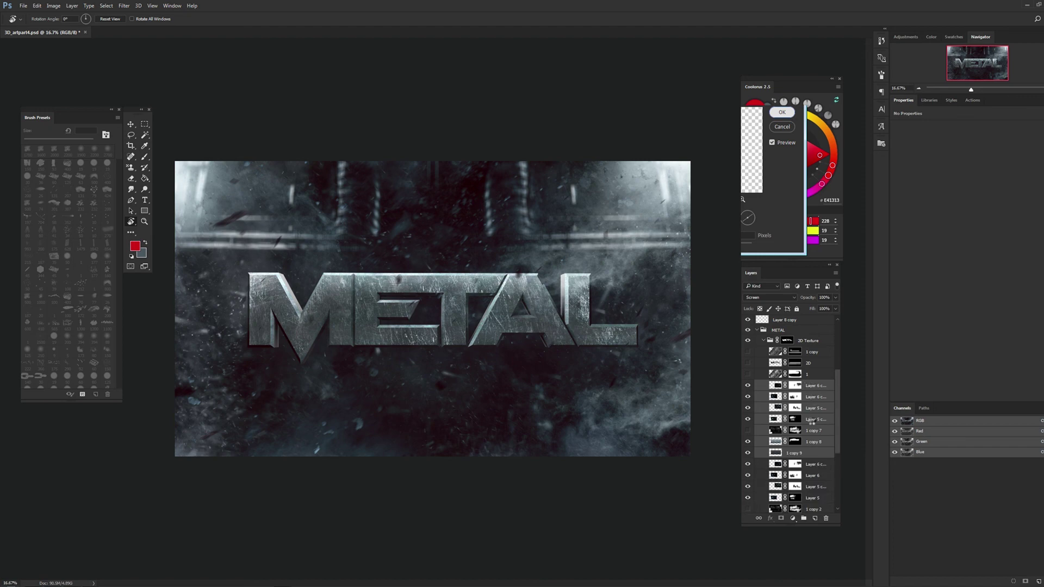
key("ctrl+e")
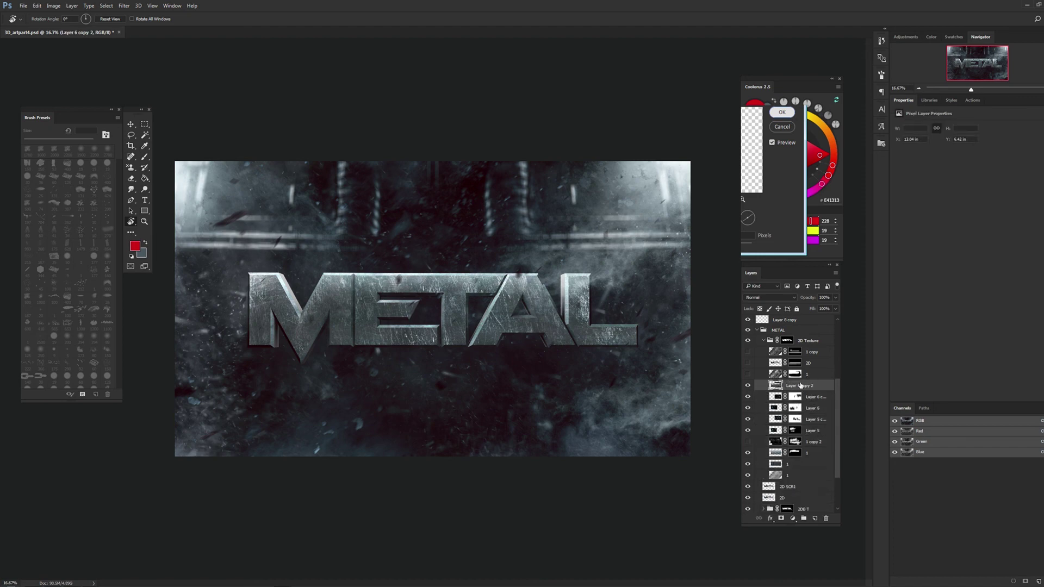
left_click(131, 135)
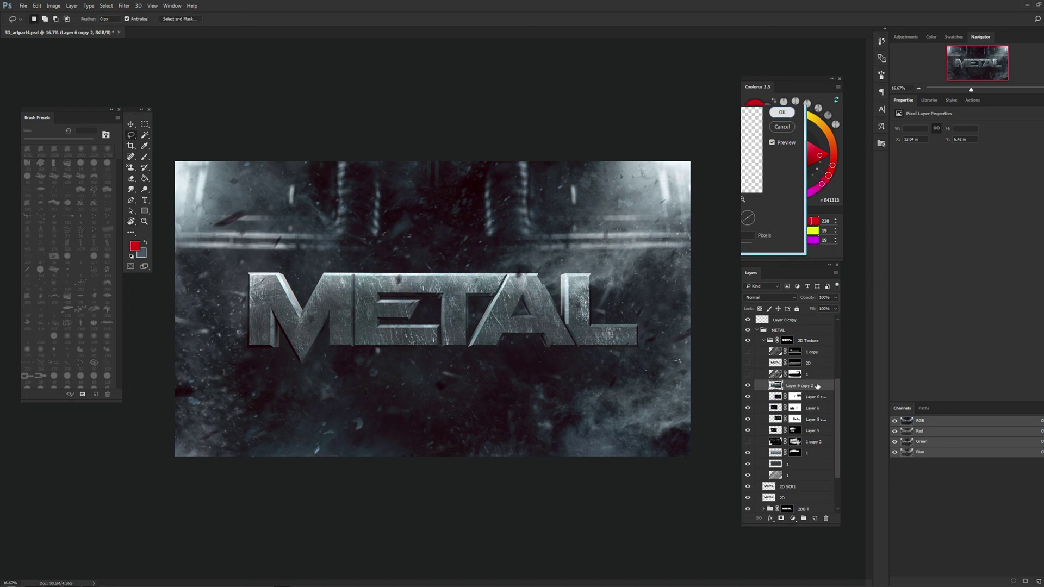
left_click(746, 386)
key("ctrl+t")
key("Return")
Brighten Layer 6 copy 2 with Levels, white input at 172
left_click(53, 6)
left_click(158, 36)
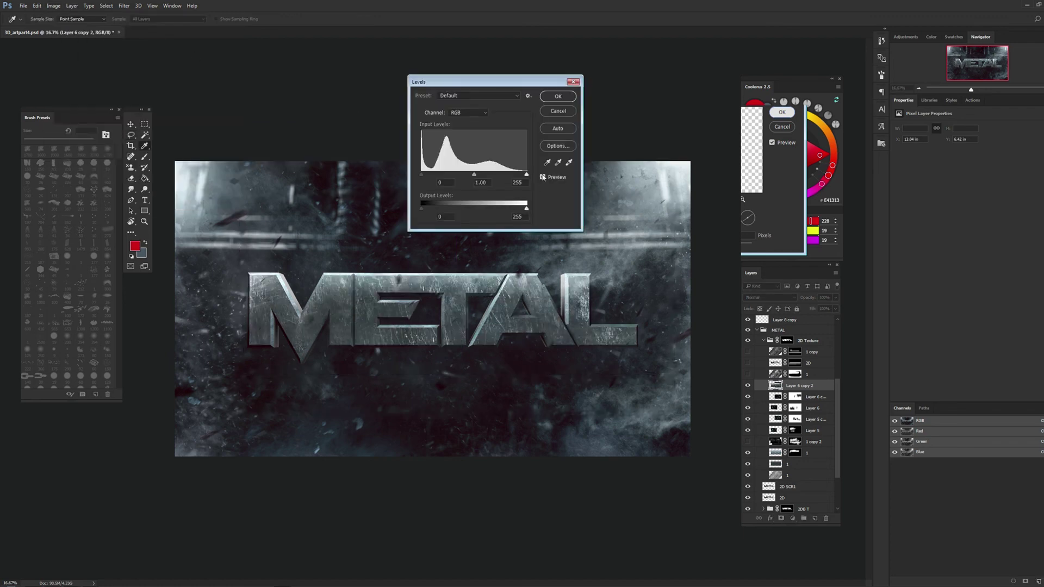
left_click_drag(524, 175, 492, 175)
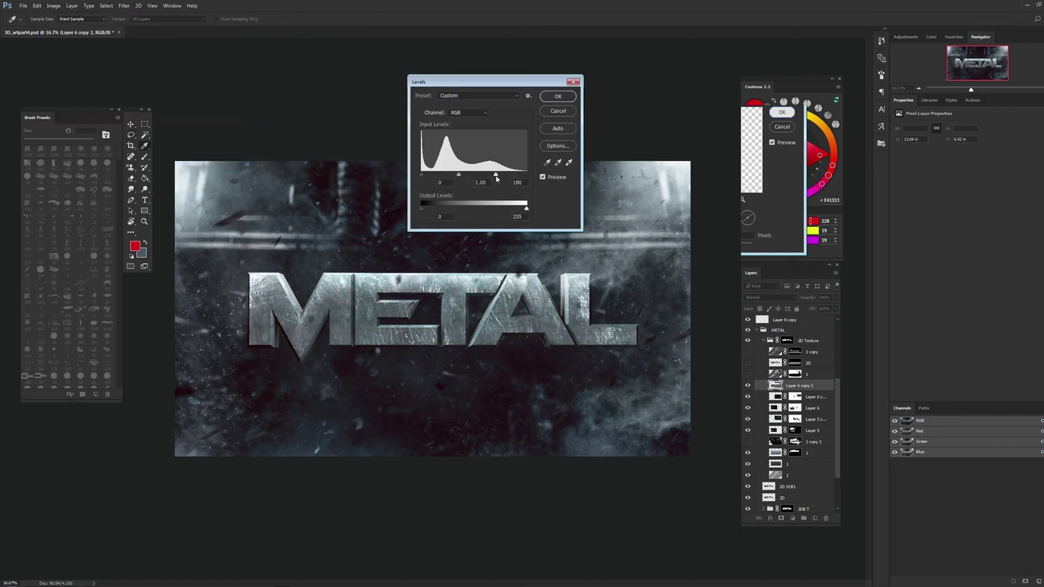
left_click_drag(461, 176, 461, 176)
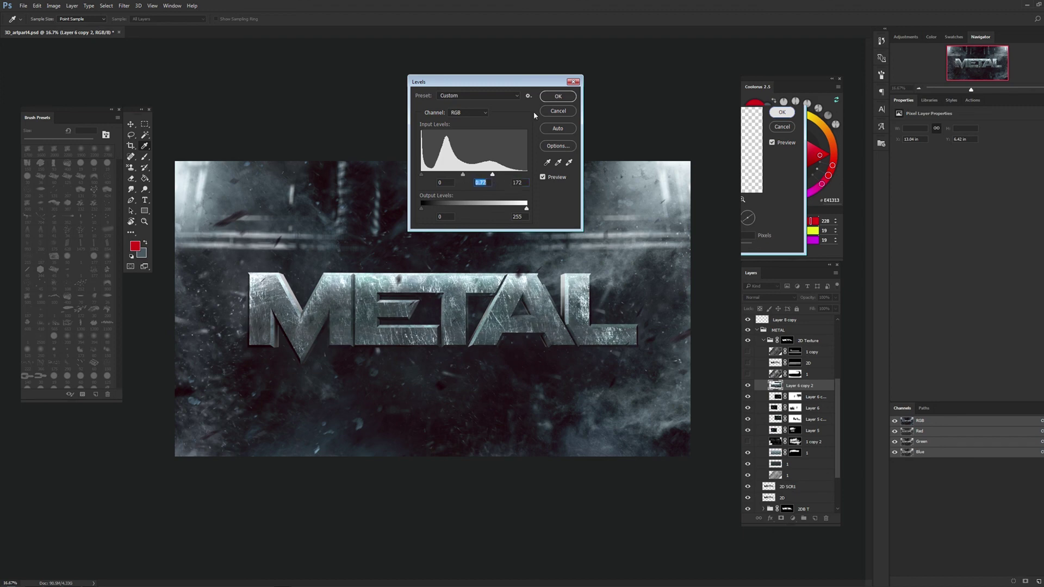
left_click(558, 96)
left_click(748, 385)
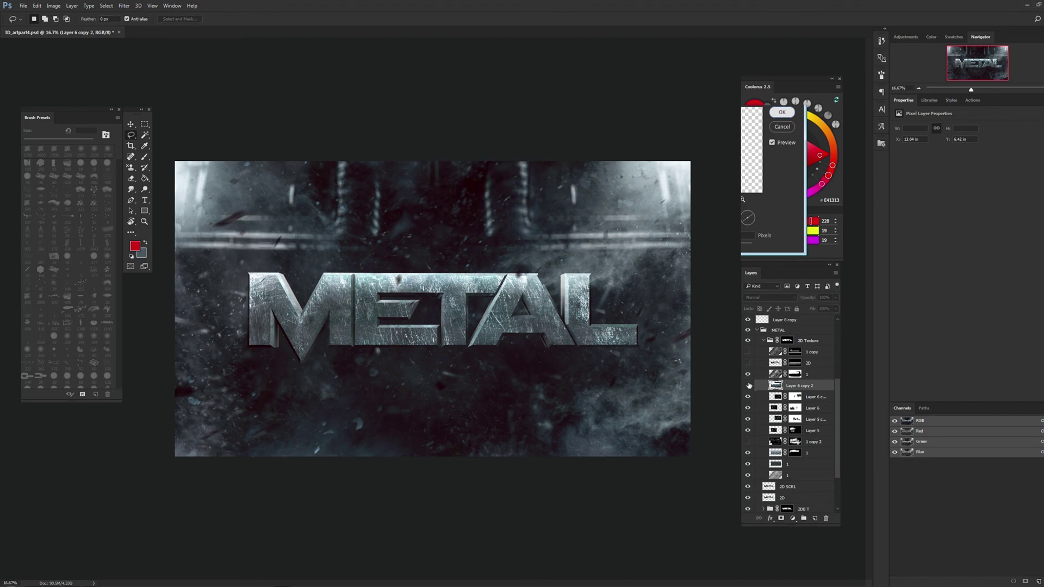
Add a Hide All mask to Layer 6 copy 2 with white as the brush colour
left_click(748, 385)
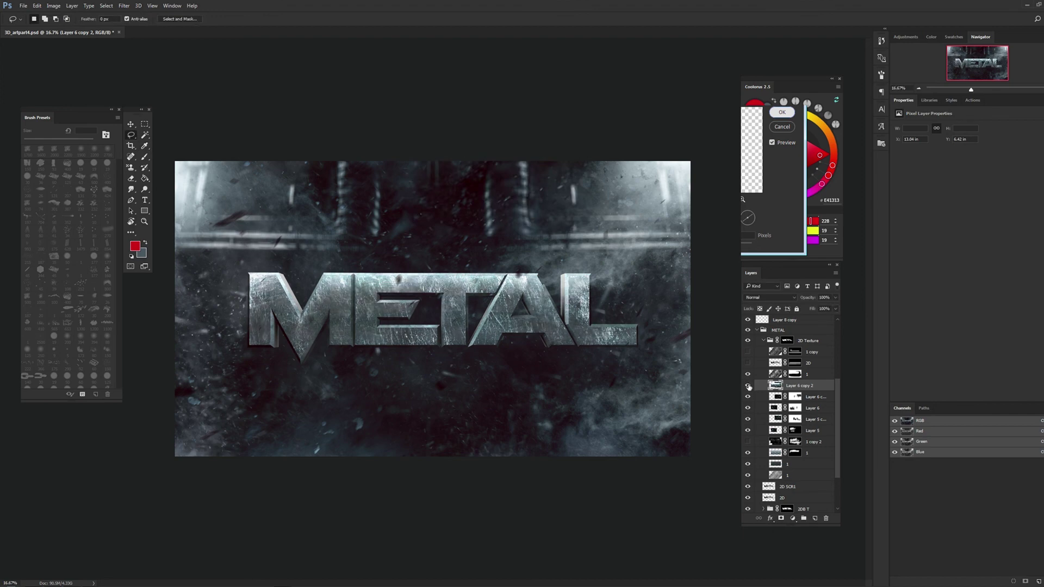
left_click(72, 5)
left_click(207, 143)
key("b")
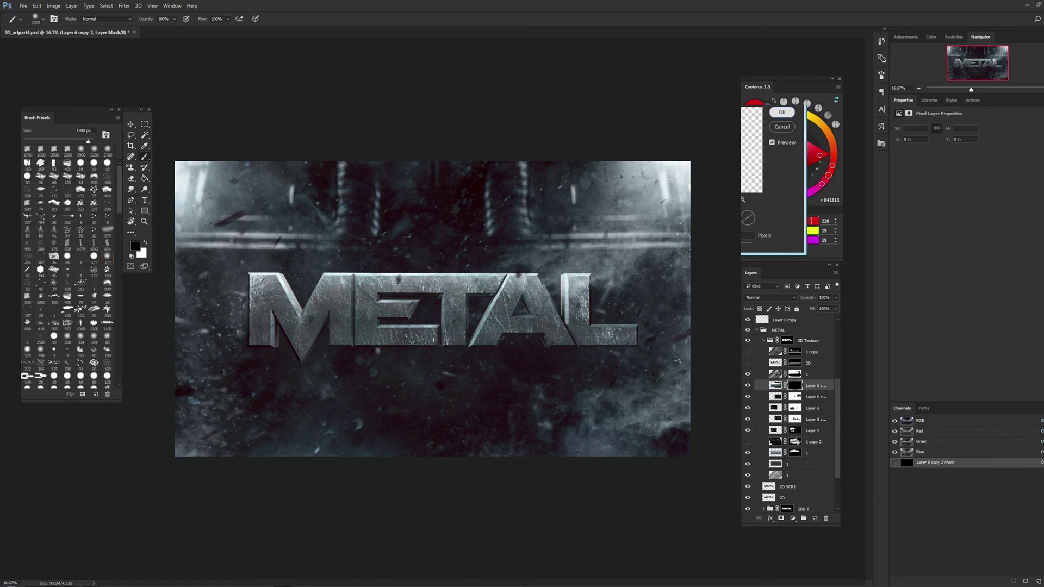
key("x")
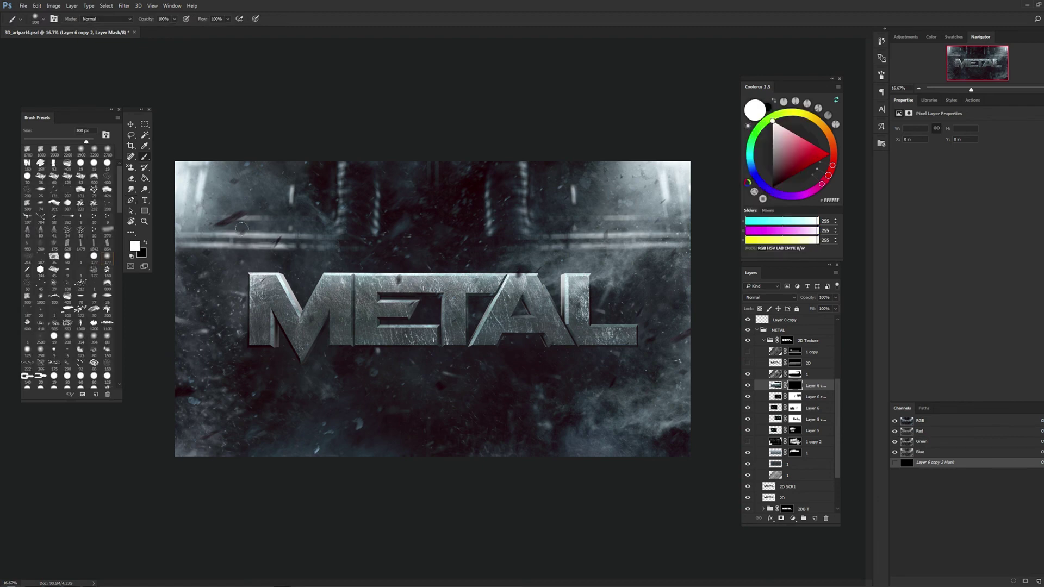
Paint the mask white along the tops of M, E and T and raise the layer one place
left_click(264, 281)
key("bracketleft")
key("bracketleft")
key("bracketleft")
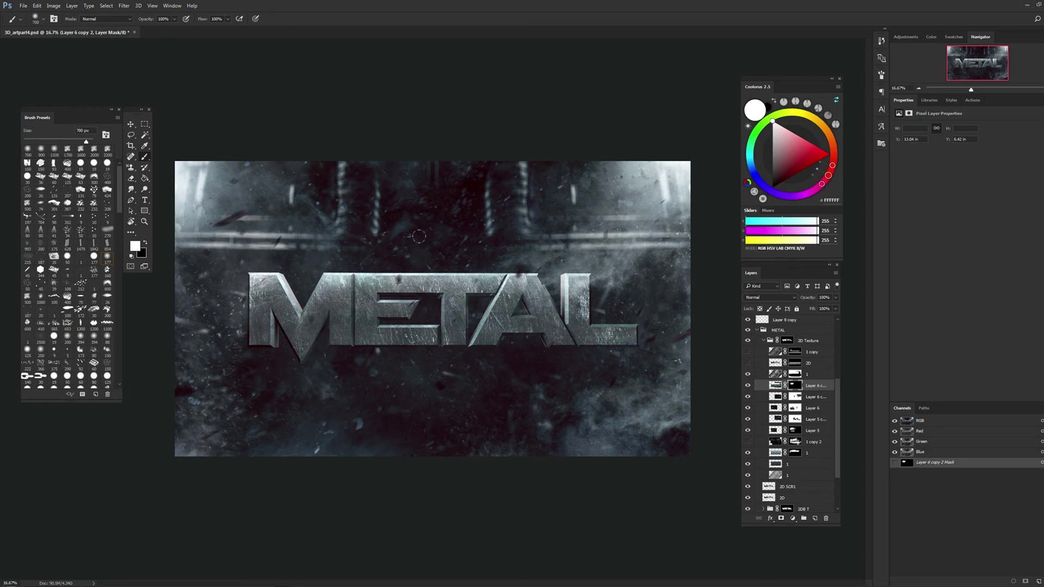
left_click_drag(343, 285, 363, 282)
key("bracketright")
left_click_drag(358, 234, 498, 246)
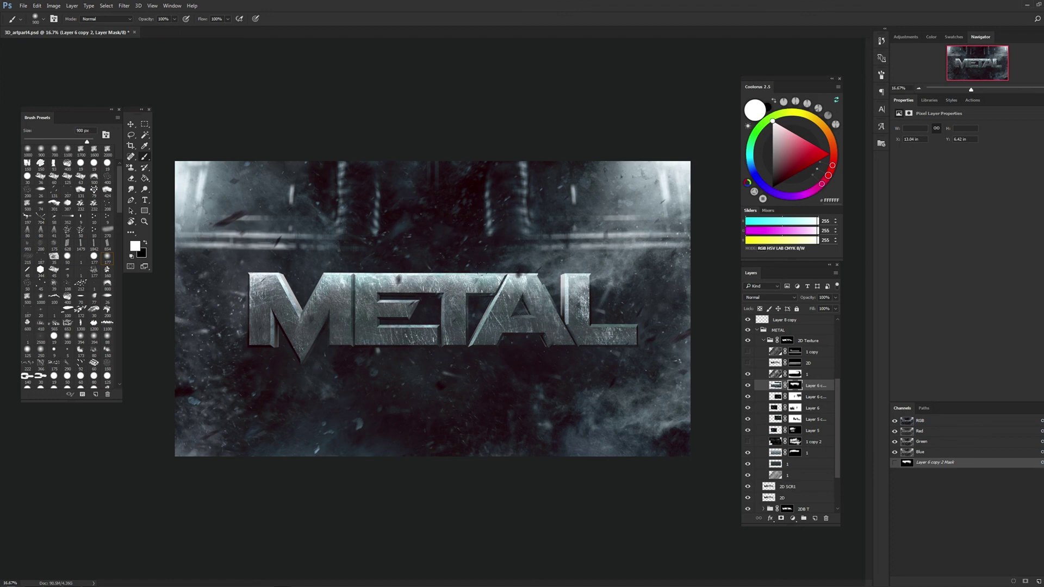
key("bracketleft")
key("bracketleft")
key("bracketleft")
left_click_drag(818, 386, 815, 371)
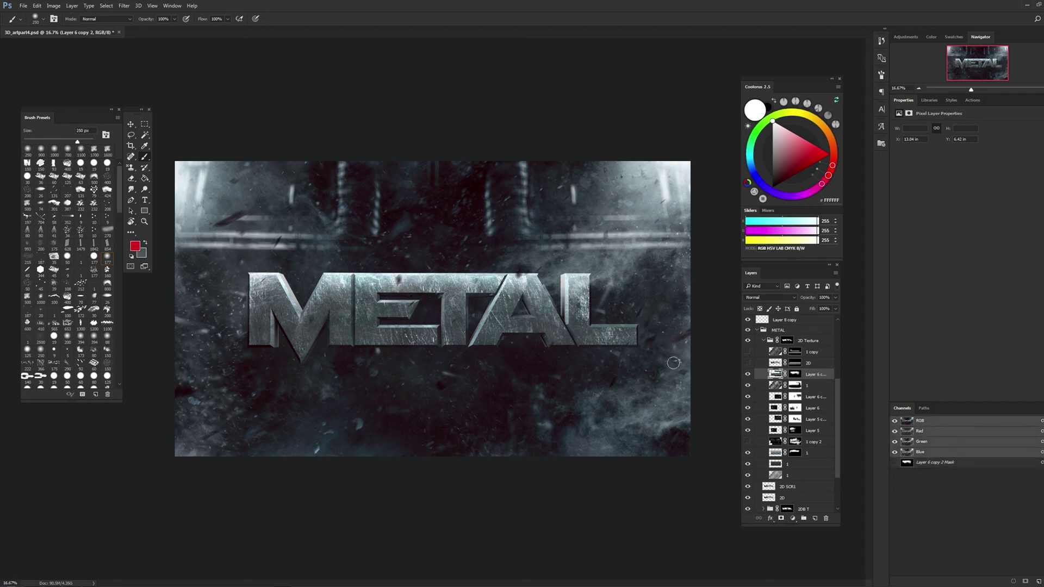
left_click(779, 299)
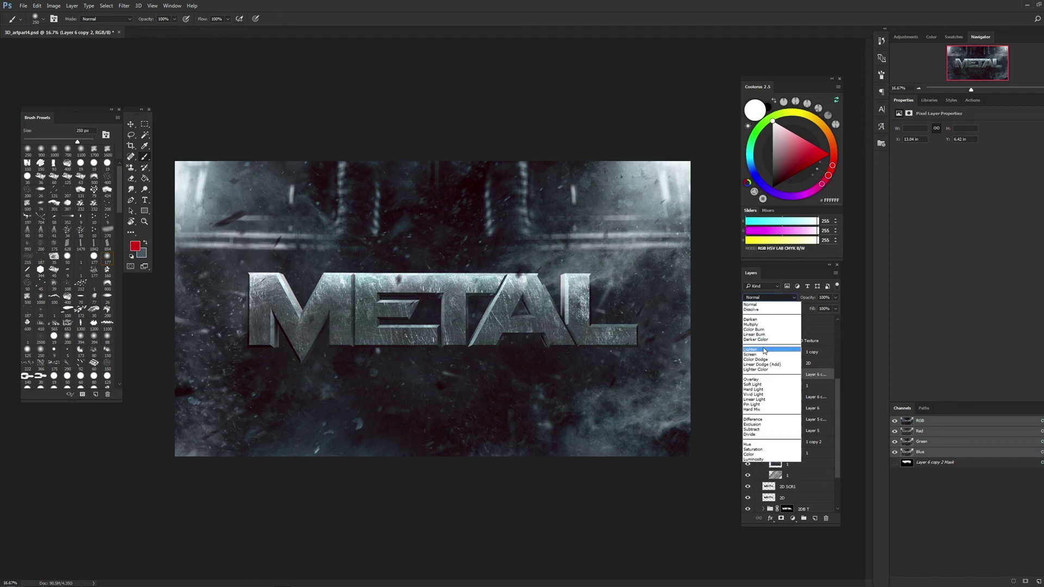
Try Screen blending and a black mask fill on Layer 6 copy 2, then undo the fill
left_click(761, 352)
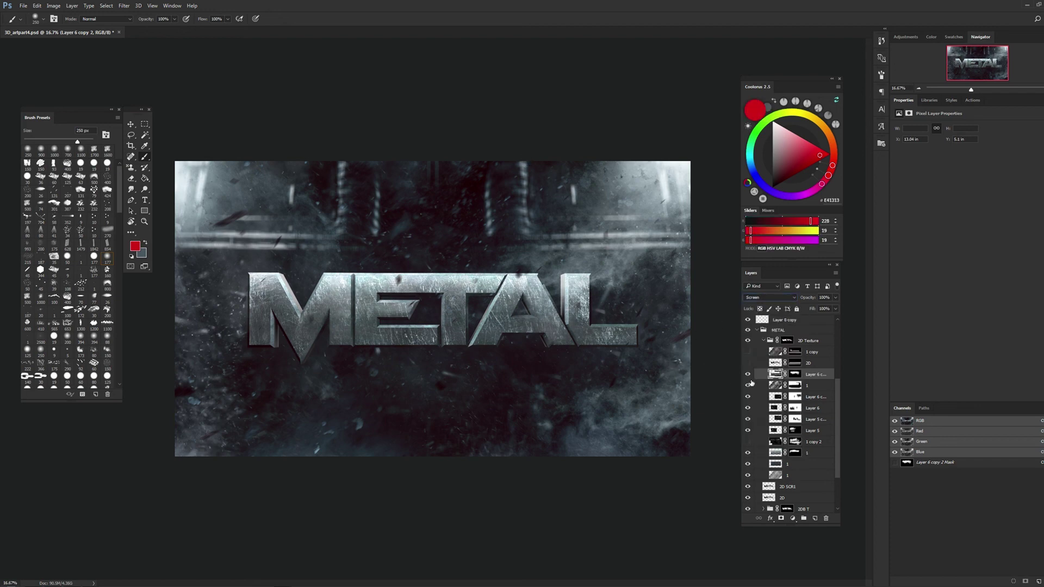
left_click(794, 374)
key("l")
key("d")
key("ctrl+a")
key("ctrl+BackSpace")
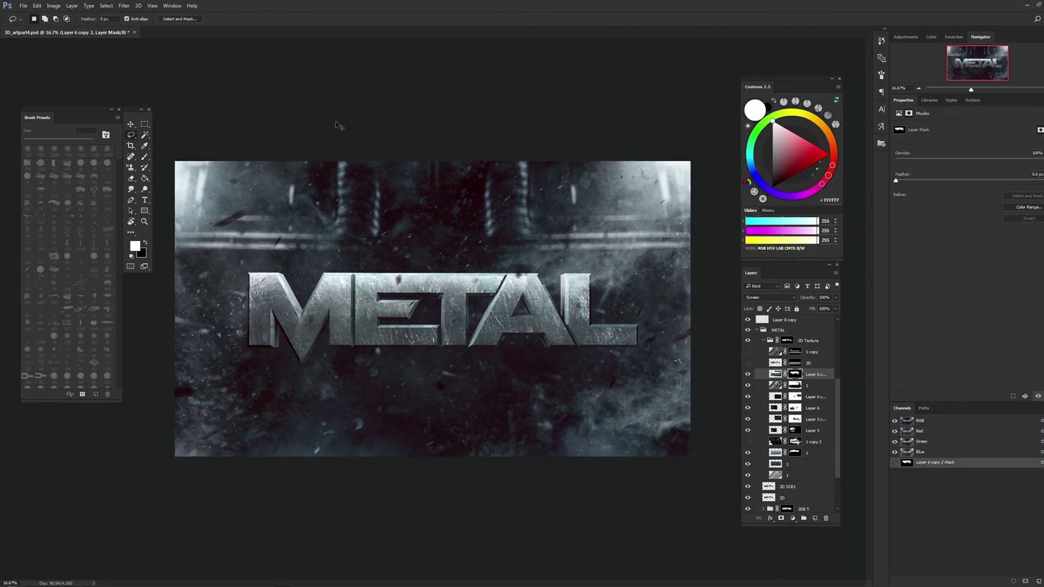
key("ctrl+alt+z")
key("ctrl+alt+z")
Set Normal blending, move below layer 1, hide layer 1, enlarge the brush, and duplicate
key("shift+alt+n")
key("ctrl+bracketleft")
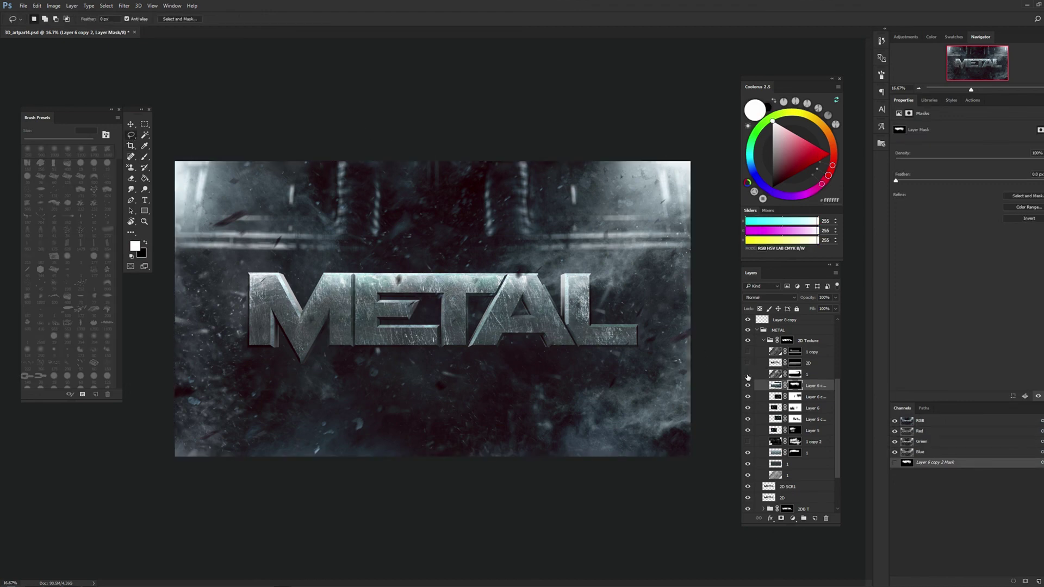
left_click(748, 374)
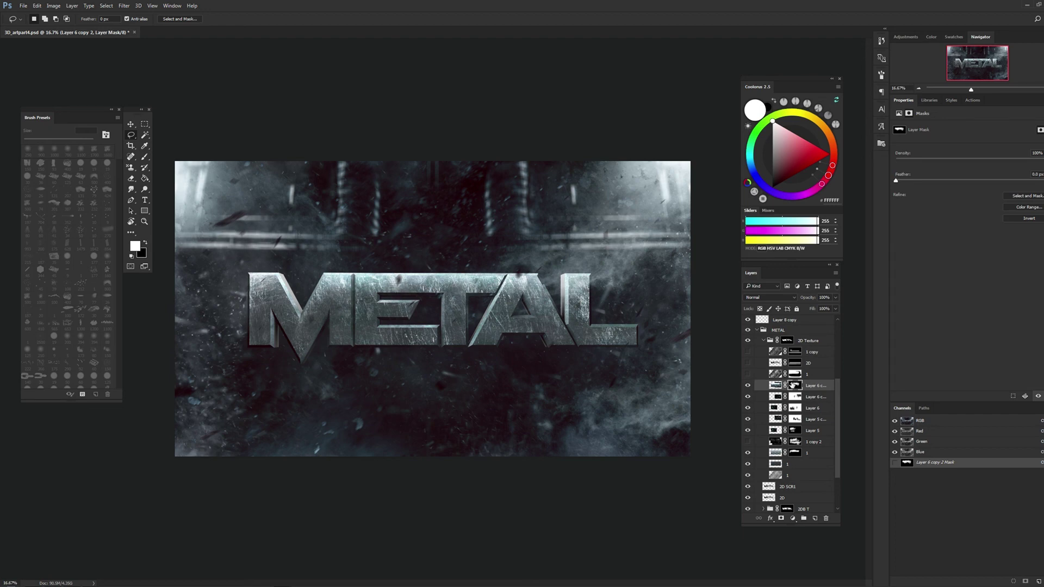
key("b")
key("bracketright")
key("bracketright")
key("bracketright")
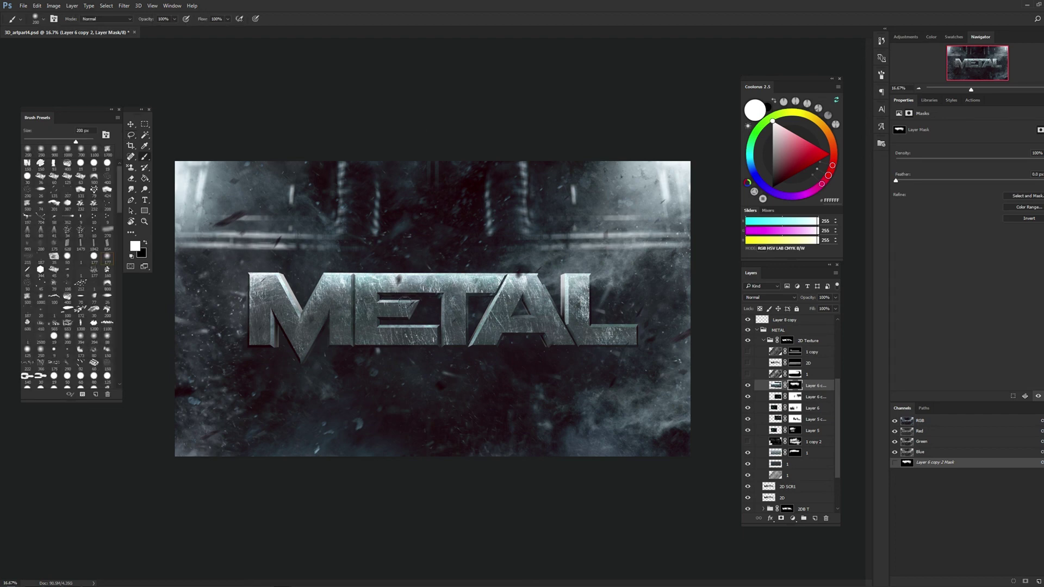
key("bracketright")
key("ctrl+j")
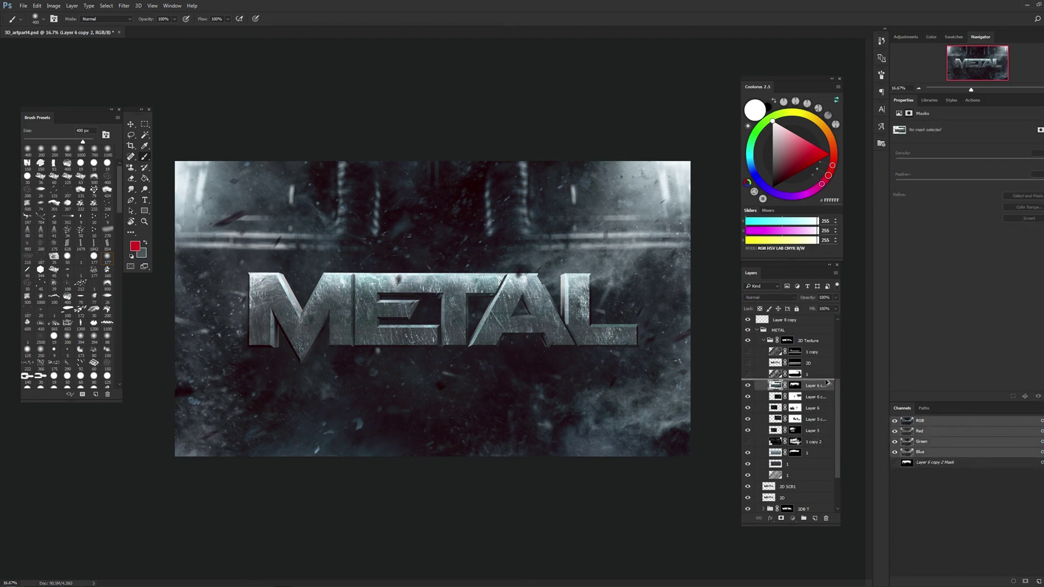
right_click(795, 386)
Remove the copy's mask, set it to Multiply, and add a Hide All mask
left_click(814, 407)
left_click(769, 298)
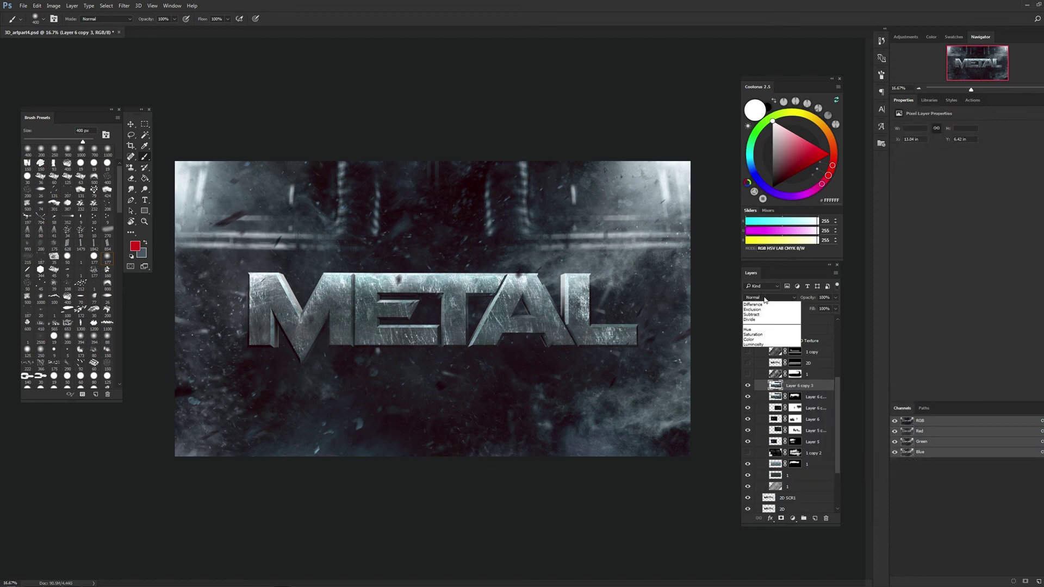
left_click(758, 324)
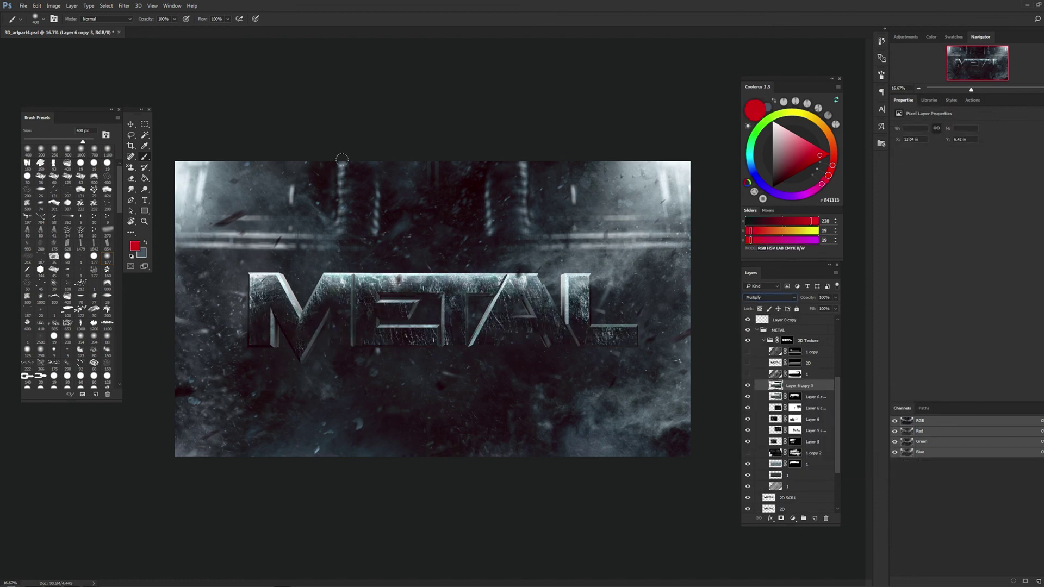
left_click(72, 6)
mouse_move(84, 132)
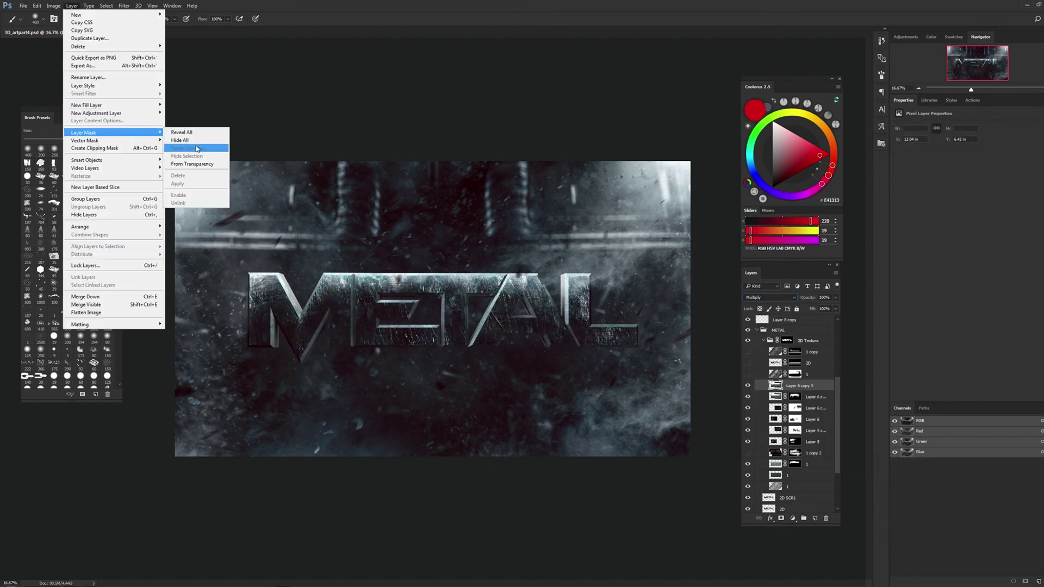
left_click(194, 143)
Paint white with a 600 px brush along the letter bottoms, then collapse the groups
key("d")
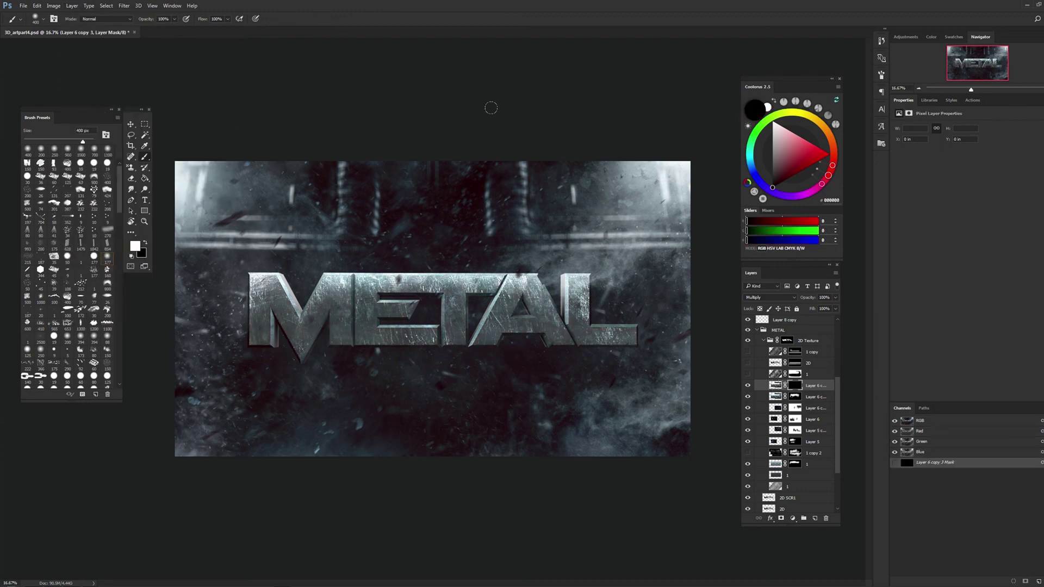
key("x")
key("bracketright")
key("bracketright")
left_click_drag(631, 336, 256, 338)
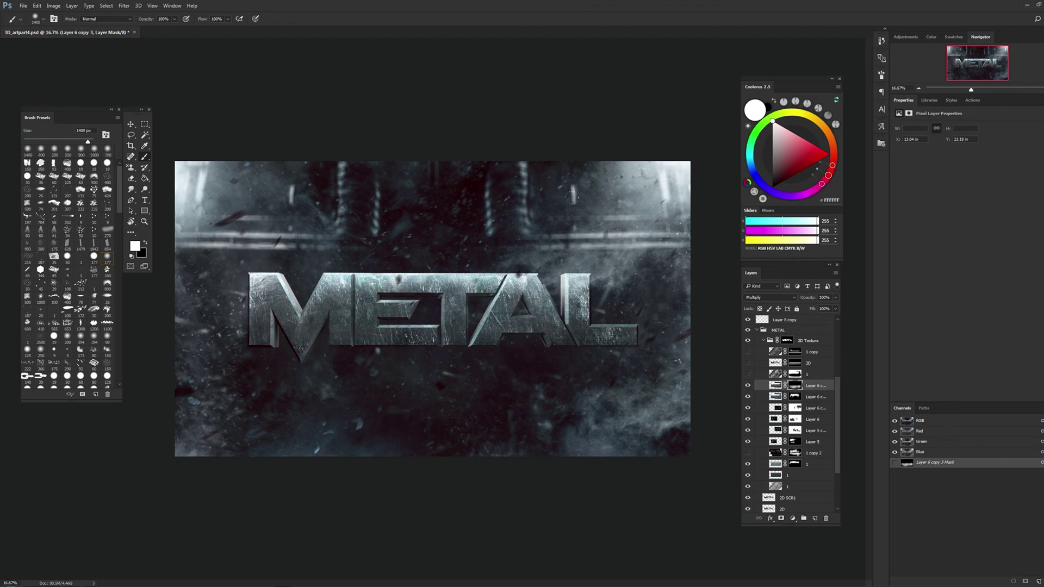
left_click(144, 222)
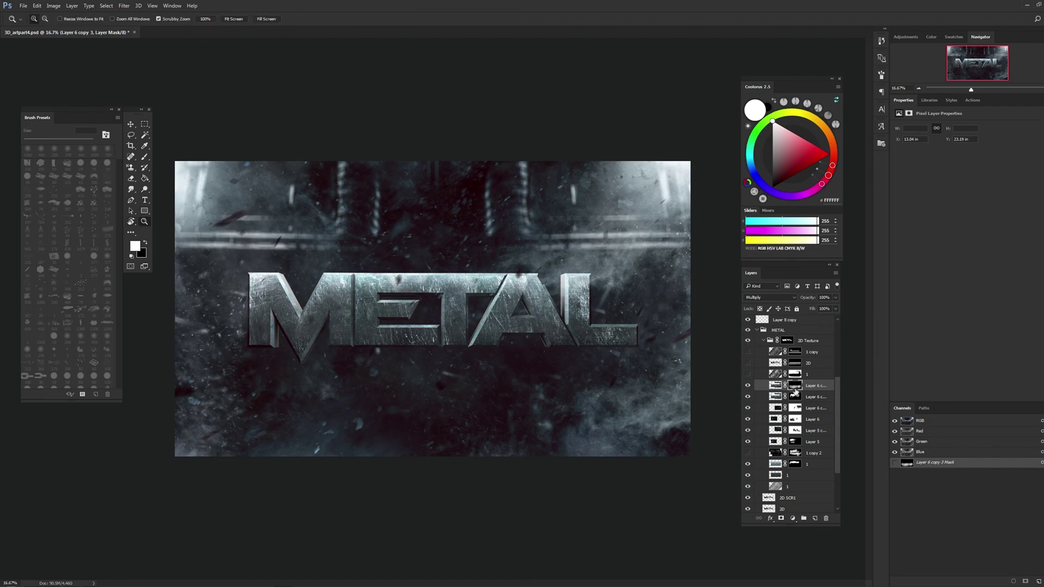
scroll(785, 370, "up", 5)
left_click(763, 453)
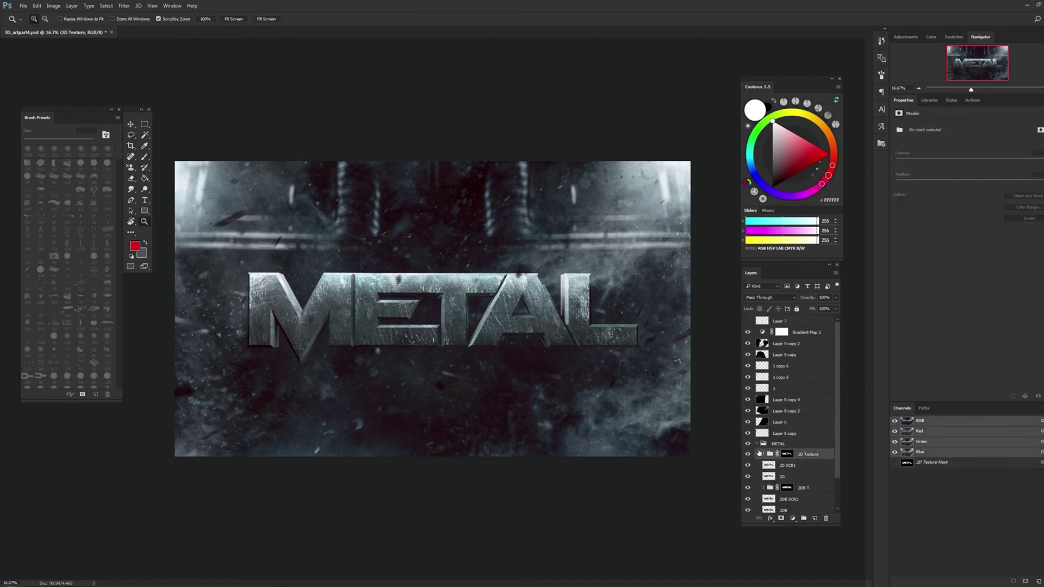
Create a new Layer 9 above Layer 7 at the top of the stack
left_click(804, 323)
left_click(748, 321)
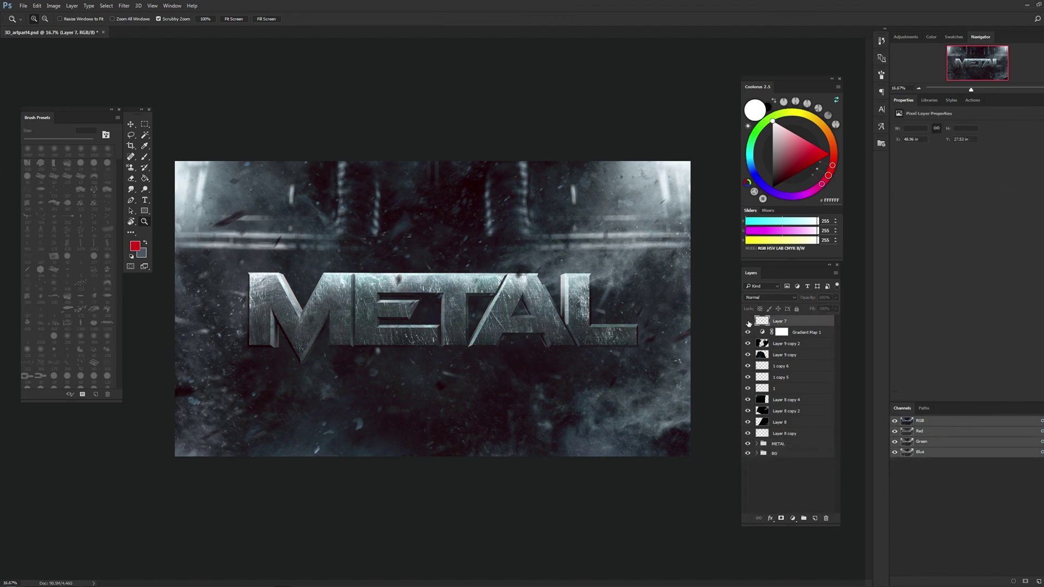
left_click(144, 124)
key("ctrl+shift+n")
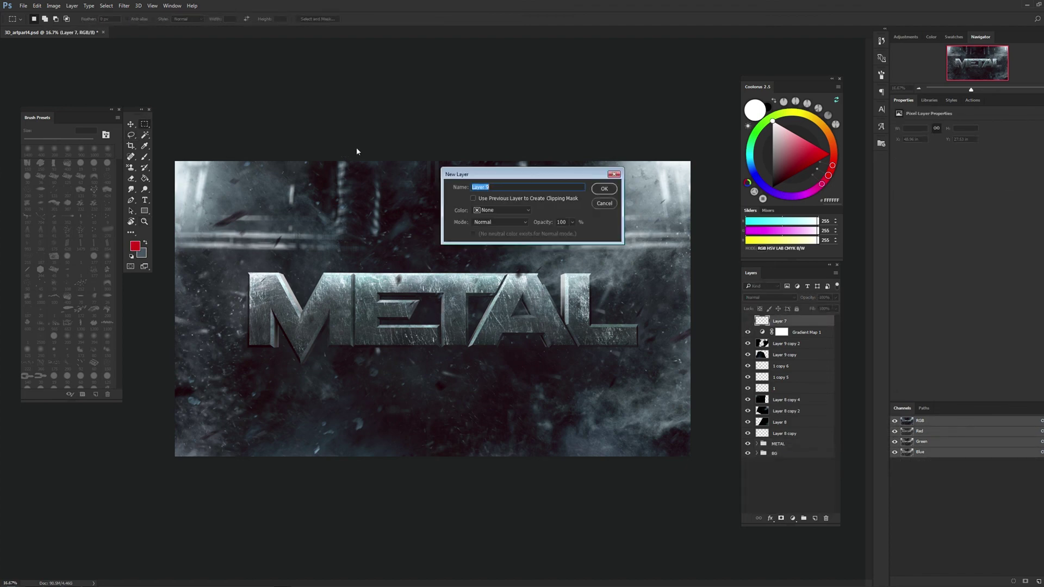
key("Return")
Set the foreground colour to black and fill Layer 9 with solid black using Paint Bucket
left_click(54, 6)
left_click(212, 64)
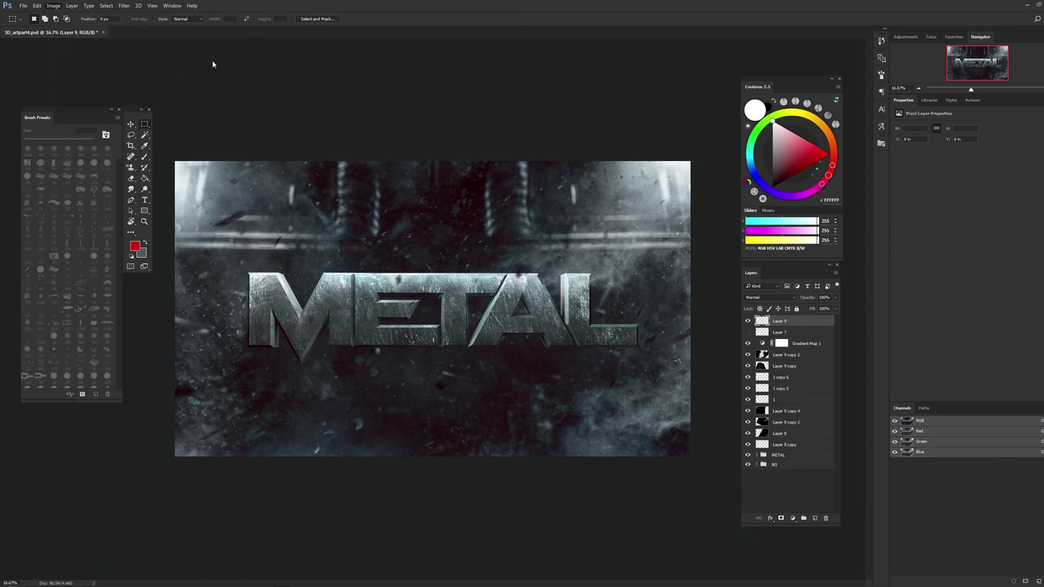
left_click(26, 6)
left_click(387, 162)
left_click(145, 145)
left_click(135, 246)
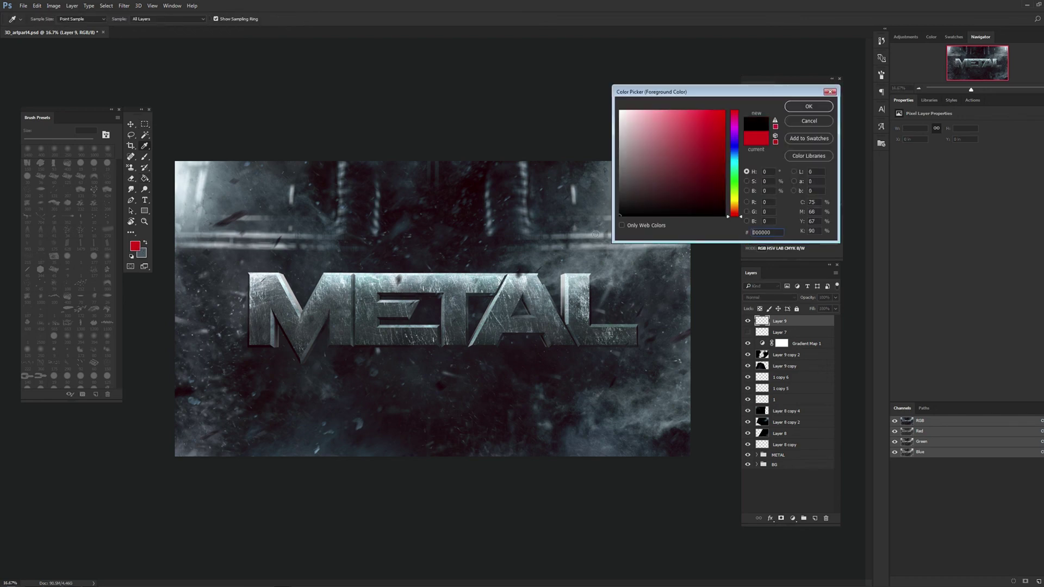
left_click(809, 106)
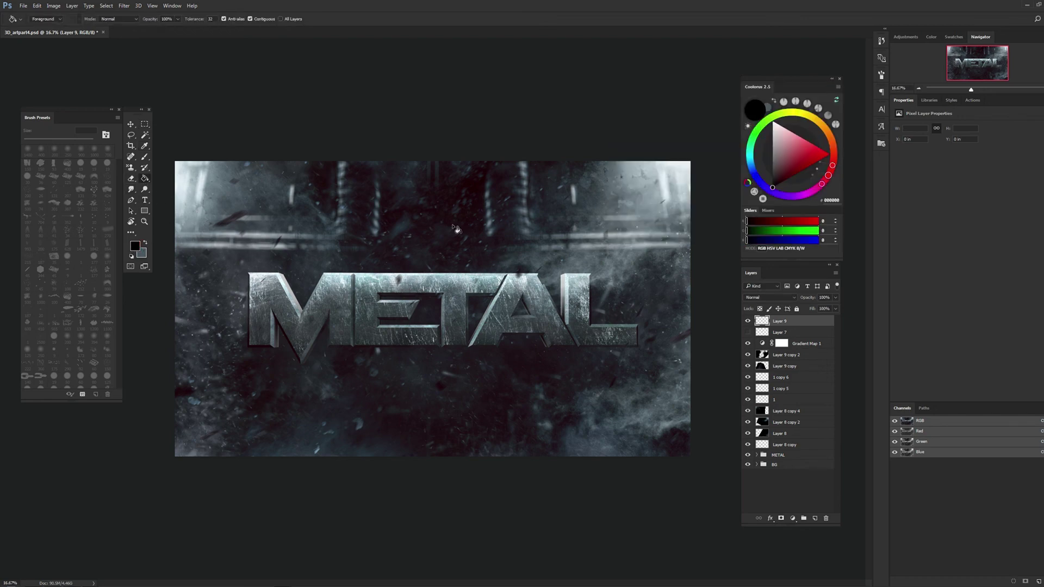
left_click(456, 235)
left_click(144, 124)
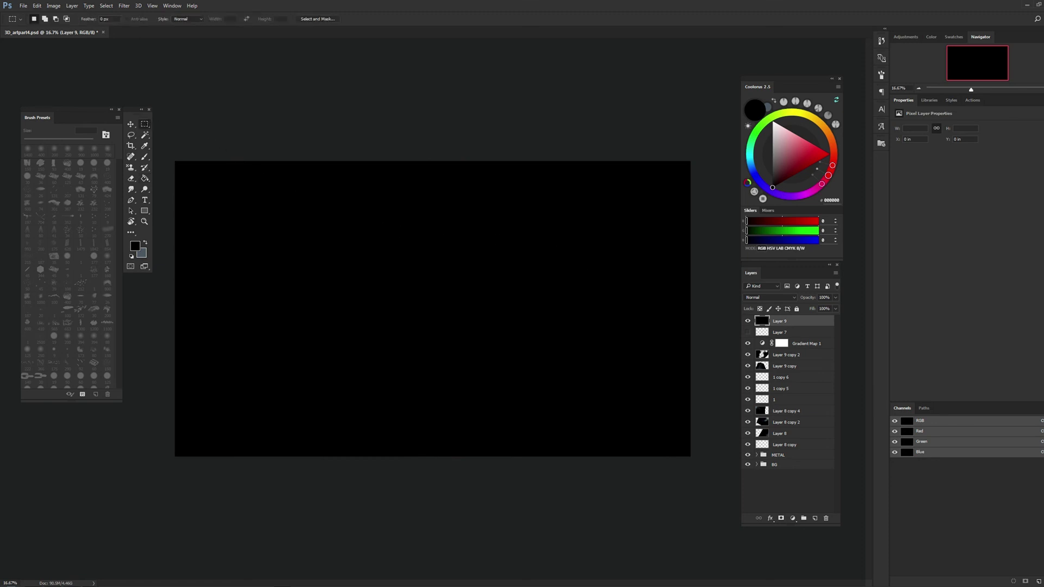
left_click(124, 6)
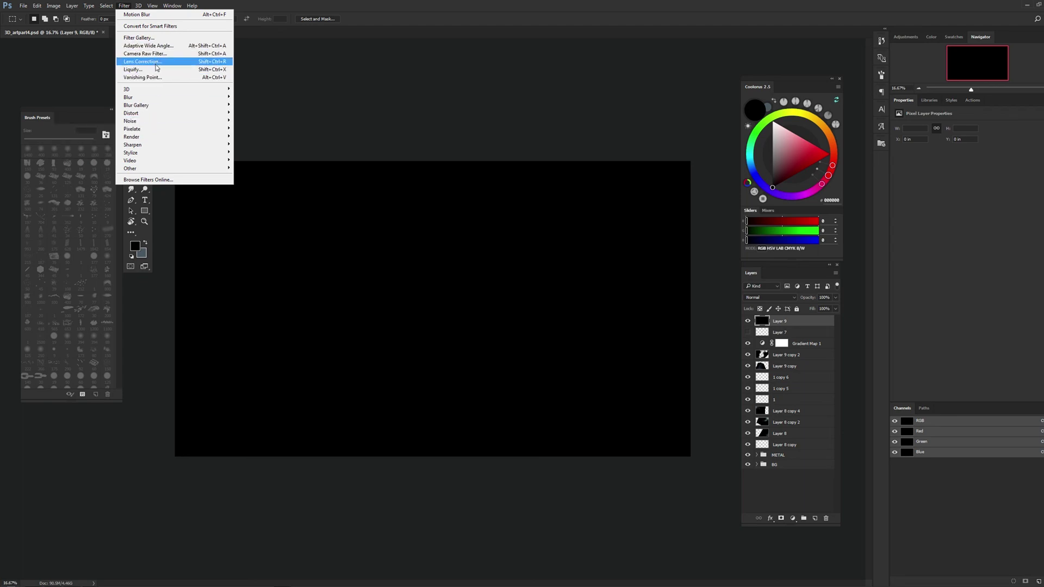
Add grain to the black layer with slightly increased intensity and zoom in to inspect it
left_click(229, 38)
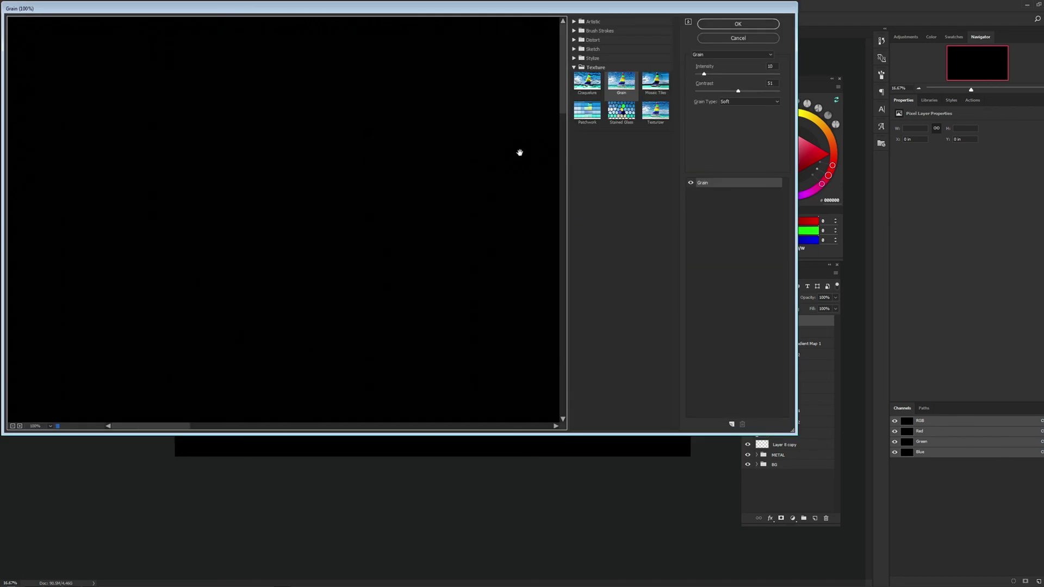
left_click_drag(553, 8, 620, 87)
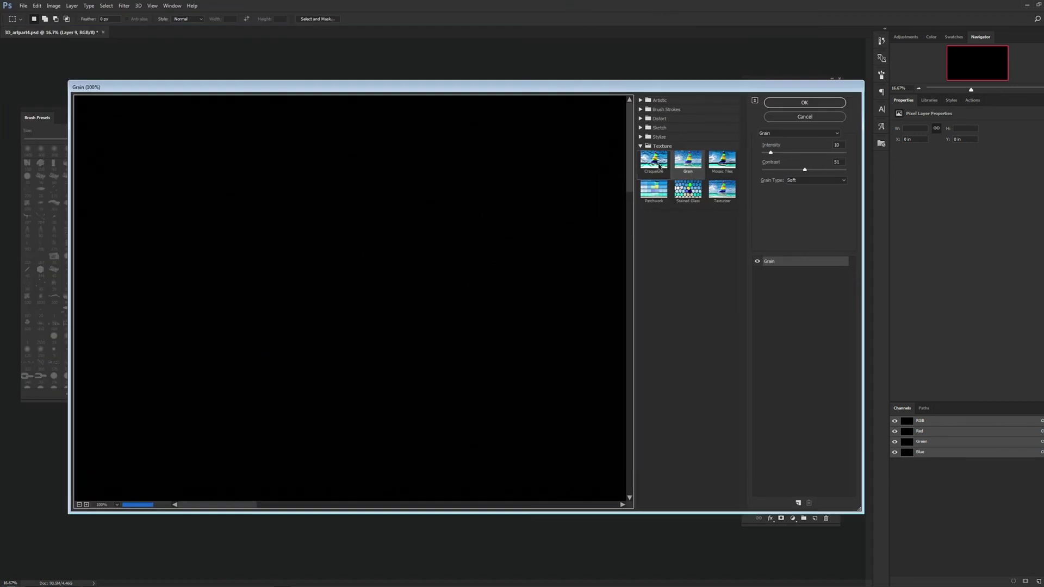
left_click_drag(769, 153, 783, 154)
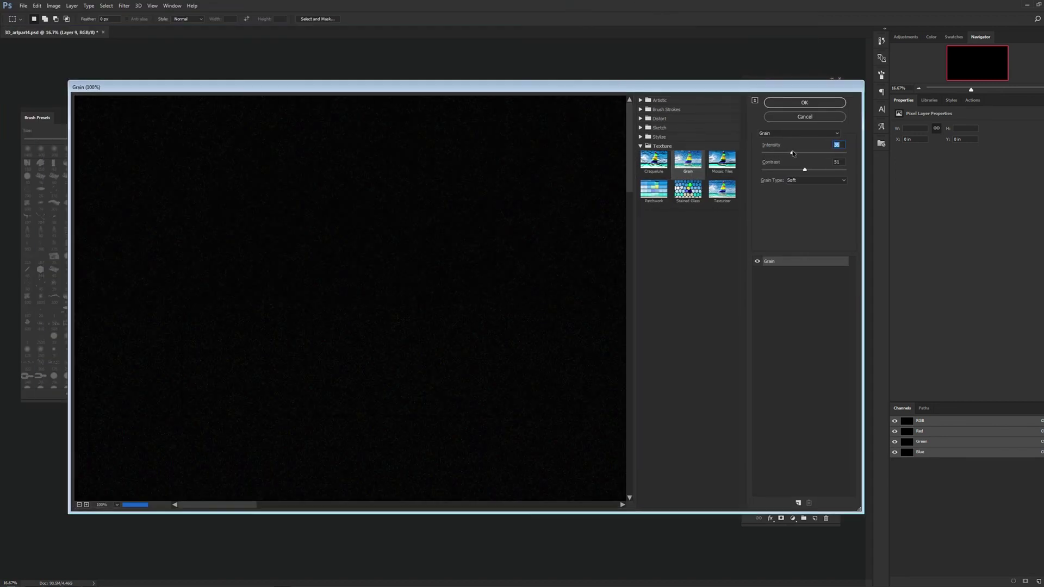
key("Return")
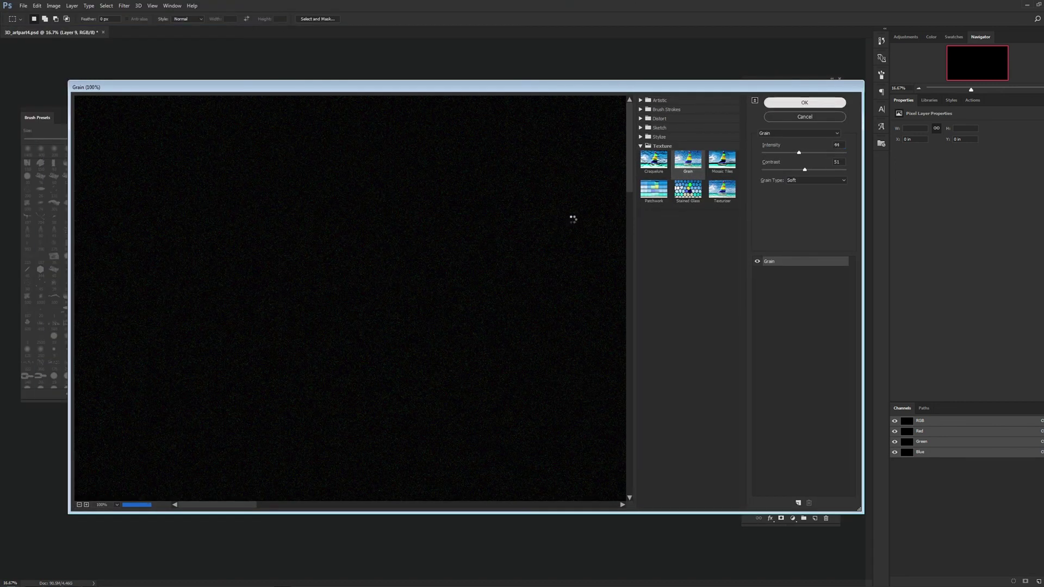
left_click(143, 223)
left_click(469, 283)
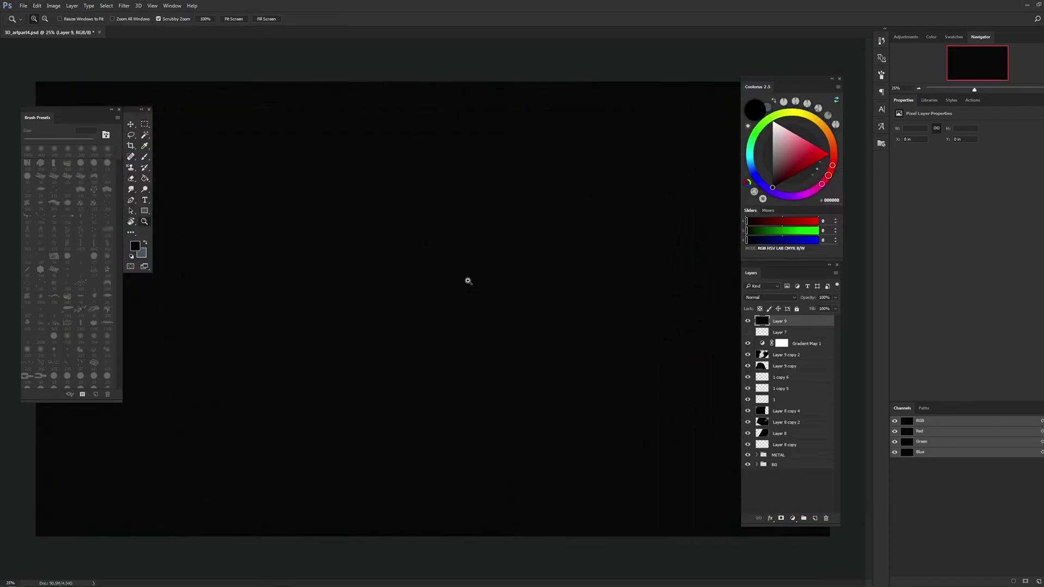
key("ctrl+plus")
key("ctrl+plus")
key("ctrl+plus")
Brighten the noise with Levels by dragging the white input point down to about 79
left_click(124, 6)
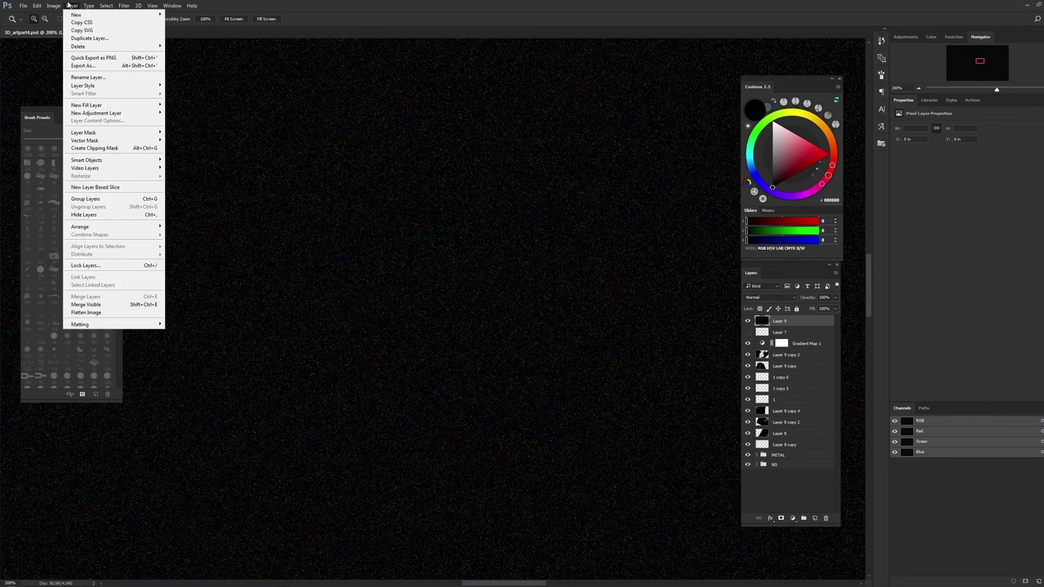
left_click(427, 247)
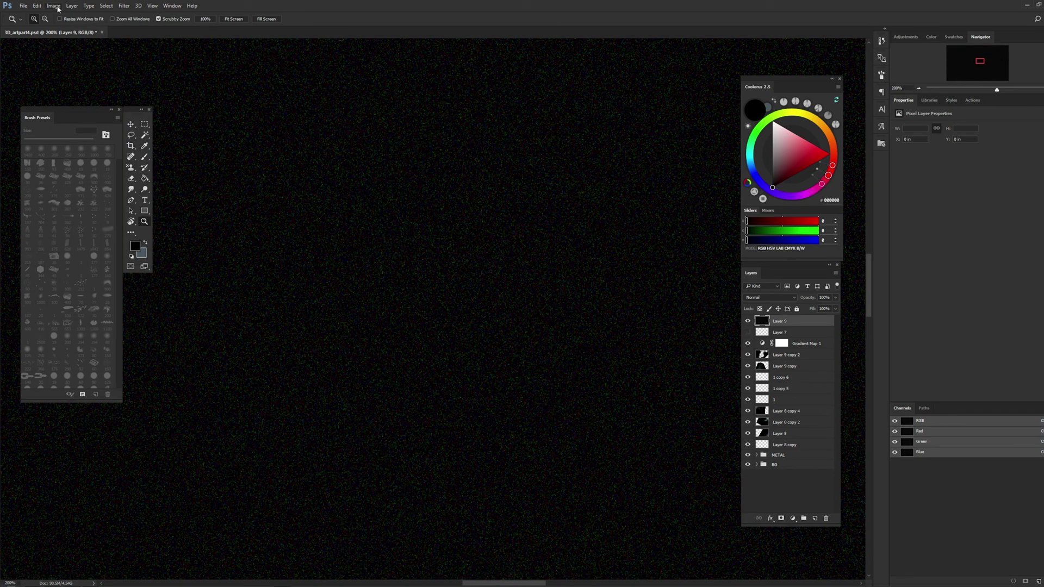
right_click(609, 263)
right_click(560, 249)
left_click(582, 253)
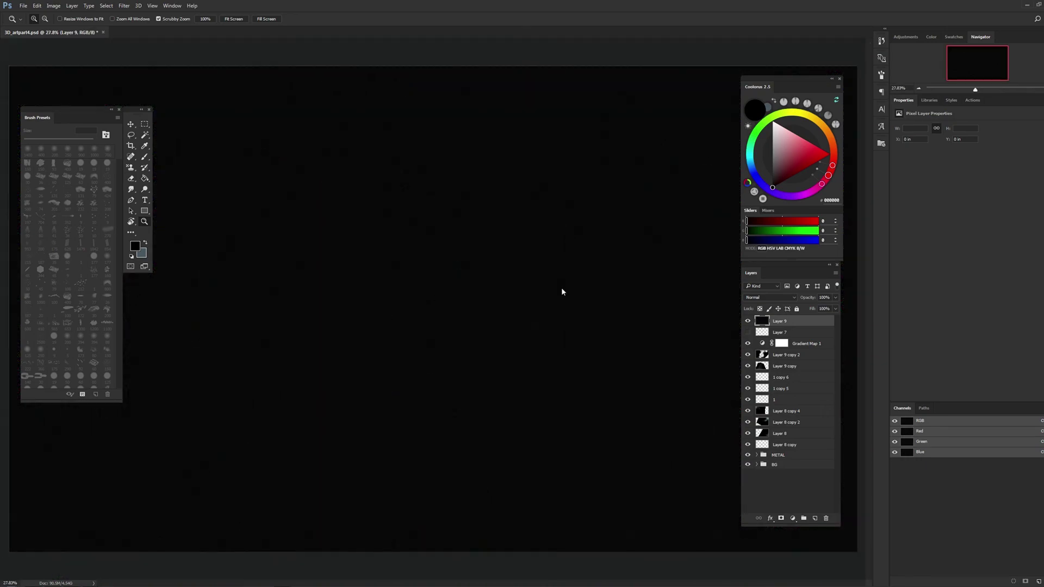
left_click(53, 5)
left_click(160, 35)
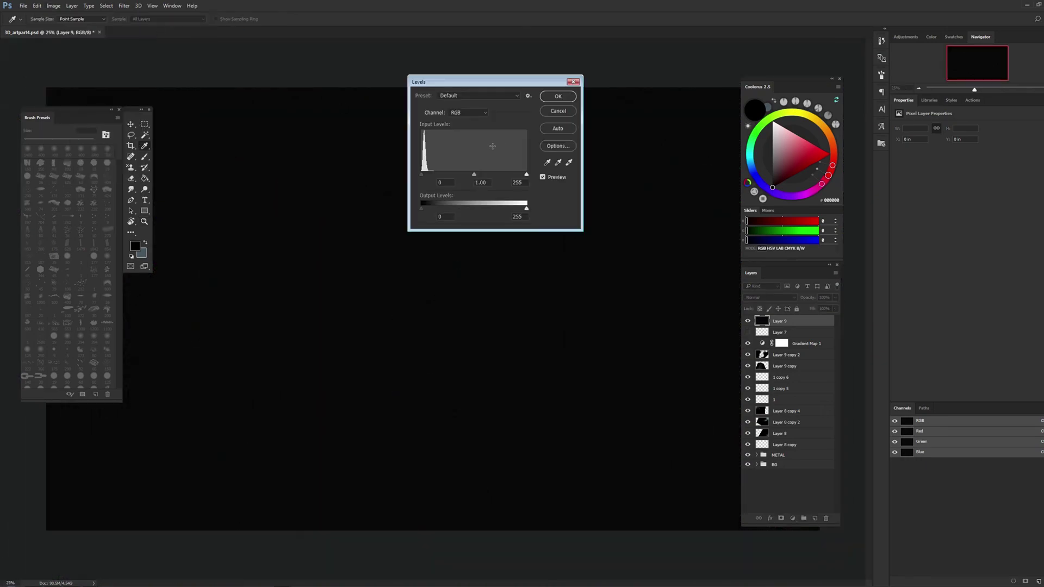
left_click_drag(526, 175, 426, 174)
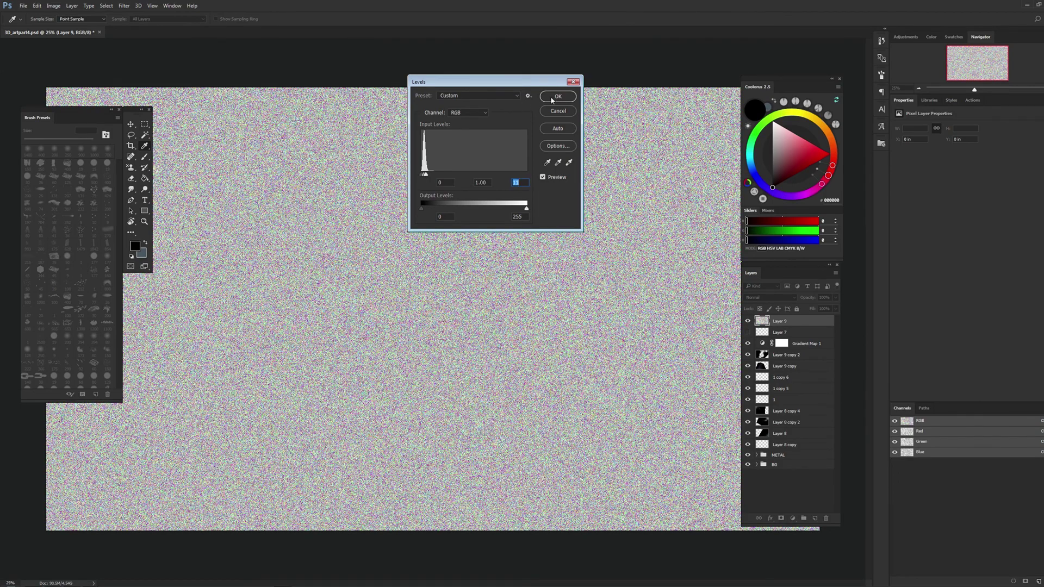
left_click(557, 96)
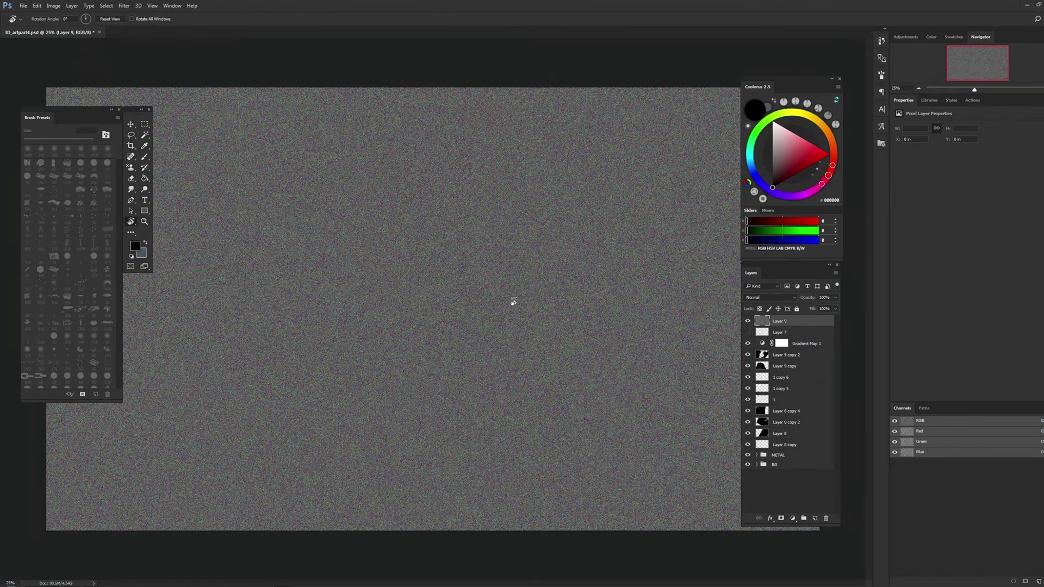
left_click_drag(606, 291, 613, 279)
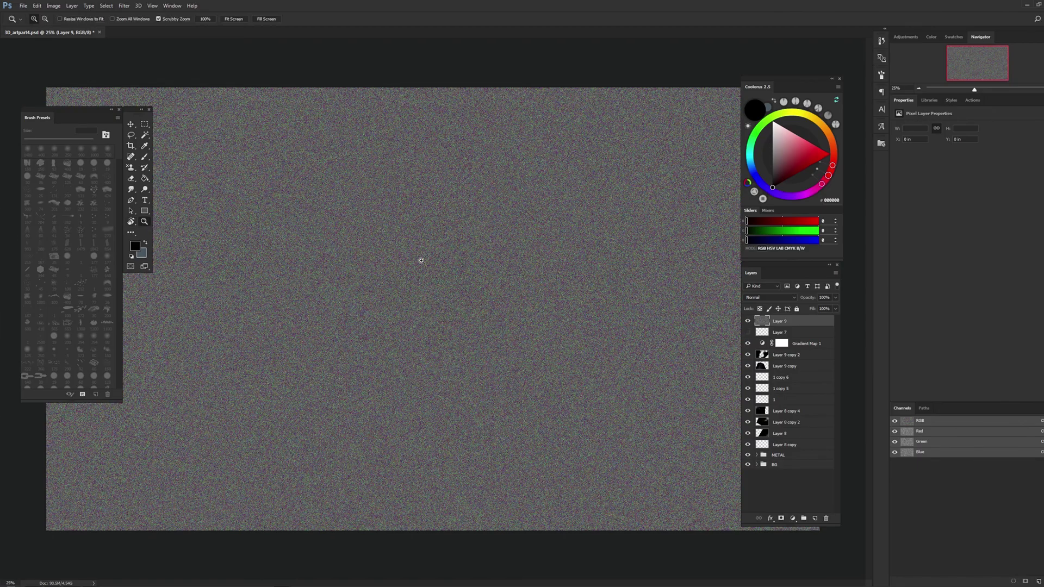
left_click_drag(357, 256, 470, 276)
Set Layer 9 to Overlay blend mode at 24% opacity
right_click(469, 275)
left_click(475, 282)
right_click(477, 280)
left_click(511, 332)
left_click(769, 297)
left_click(777, 382)
left_click(835, 298)
left_click_drag(835, 308, 808, 310)
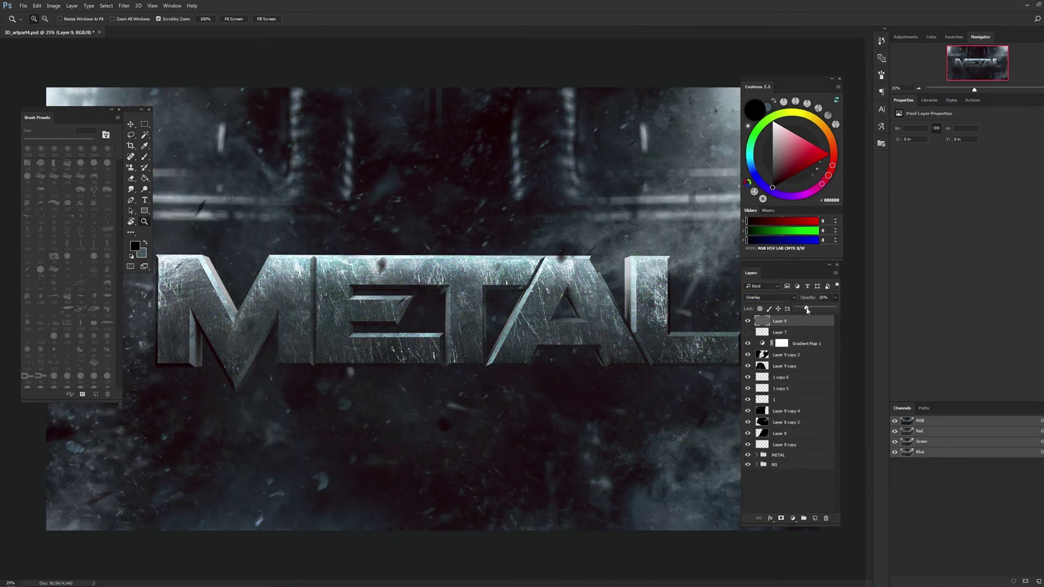
left_click_drag(806, 309, 806, 310)
Pan around the zoomed-in METAL artwork to inspect the grain, then zoom back out to fit
scroll(543, 250, "up", 2)
scroll(543, 250, "up", 1)
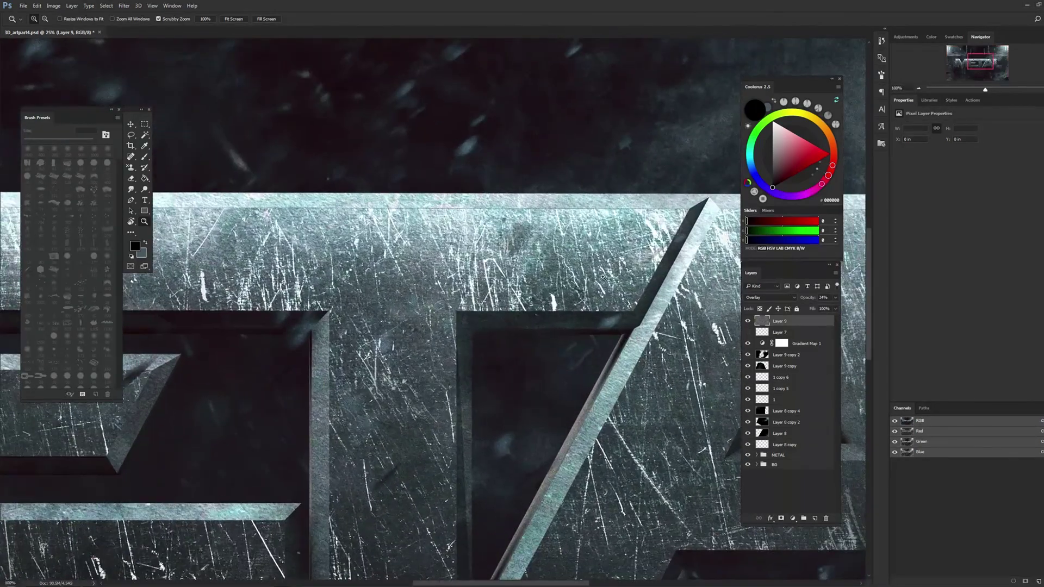
scroll(426, 335, "up", 1)
left_click_drag(426, 334, 344, 152)
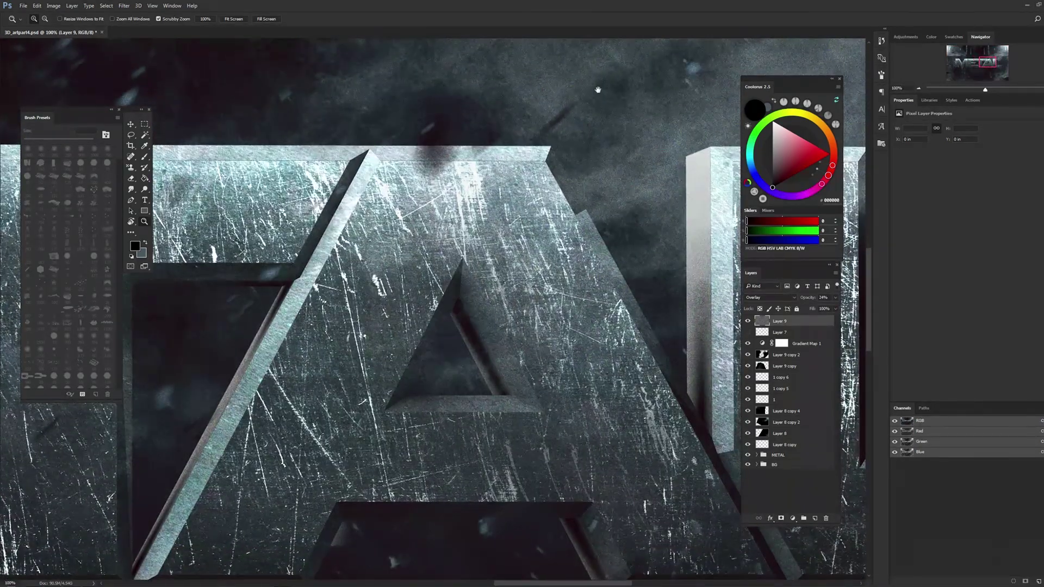
left_click_drag(598, 89, 481, 290)
left_click_drag(587, 270, 454, 368)
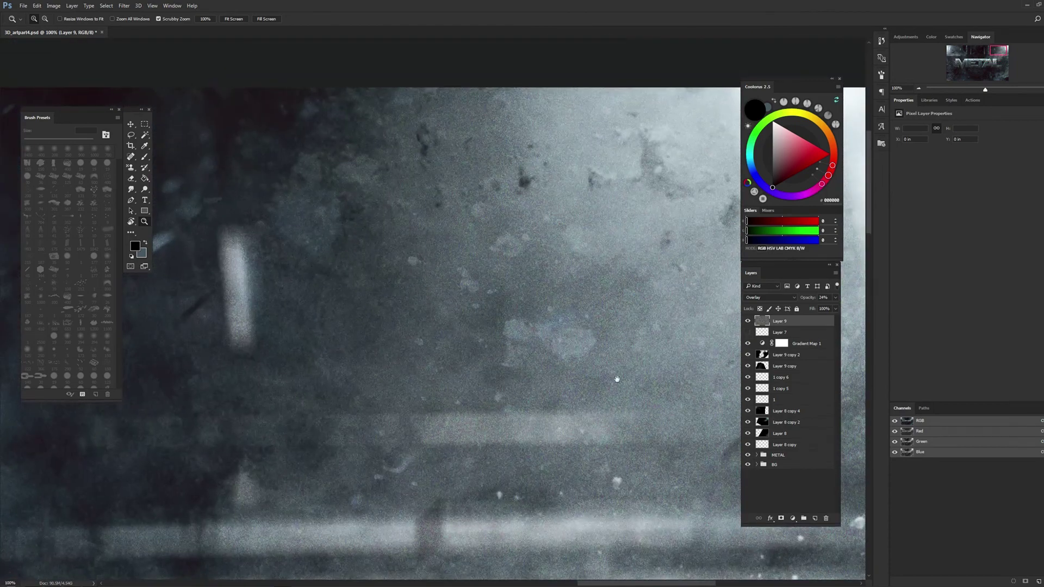
mouse_move(674, 405)
left_mouse_down()
mouse_move(459, 273)
mouse_move(591, 205)
left_mouse_up()
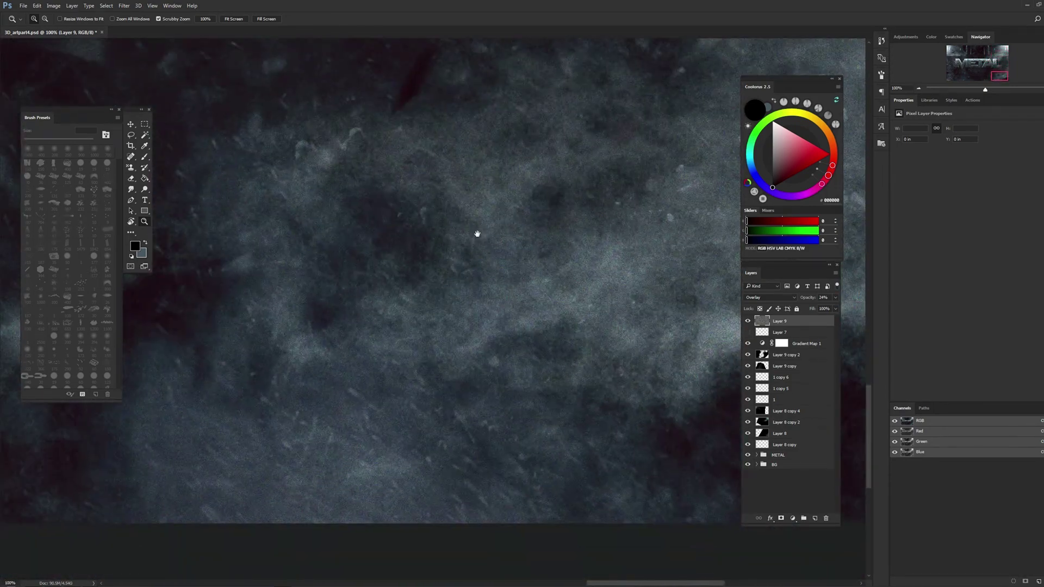
left_click_drag(477, 233, 397, 264)
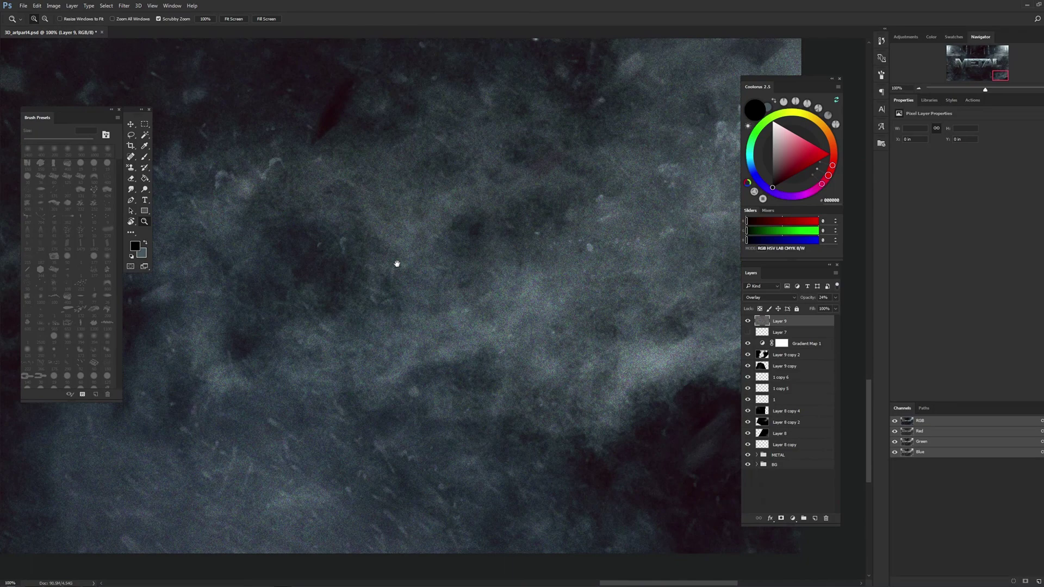
right_click(551, 194)
left_click(576, 199)
right_click(502, 263)
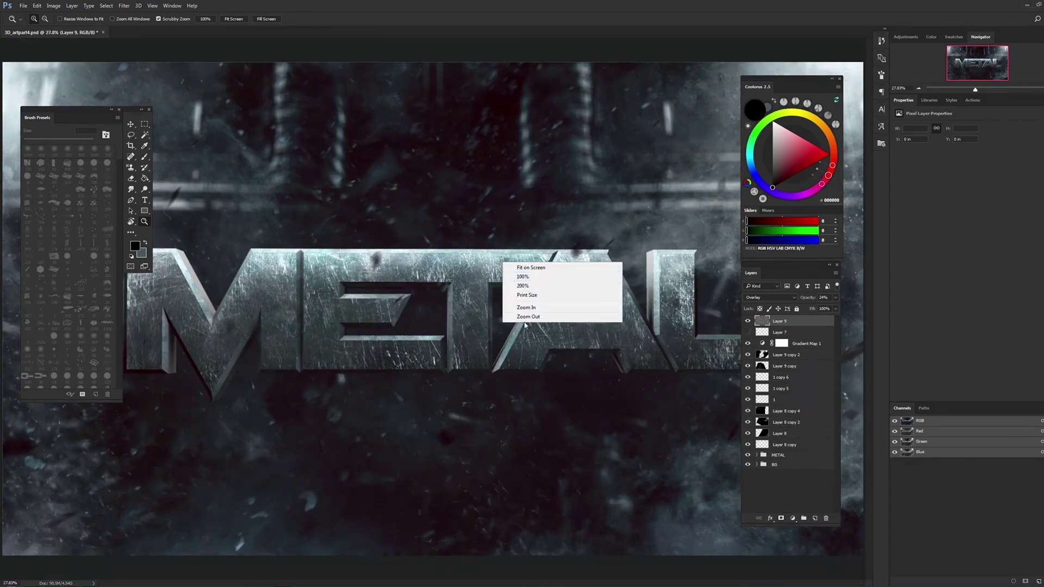
left_click(525, 317)
right_click(514, 315)
left_click(552, 367)
left_click(490, 295, "alt")
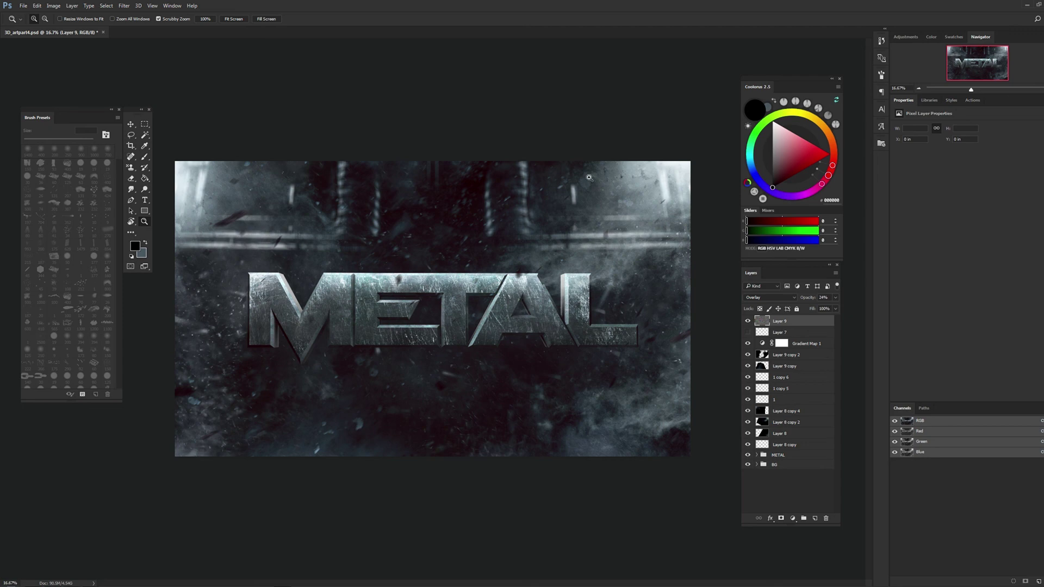
Create Layer 10 and stamp the merged visible artwork onto it with Image > Apply Image
key("ctrl+plus")
key("r")
left_click(143, 222)
right_click(507, 254)
left_click(525, 307)
key("ctrl+shift+alt+n")
left_click(53, 5)
left_click(85, 127)
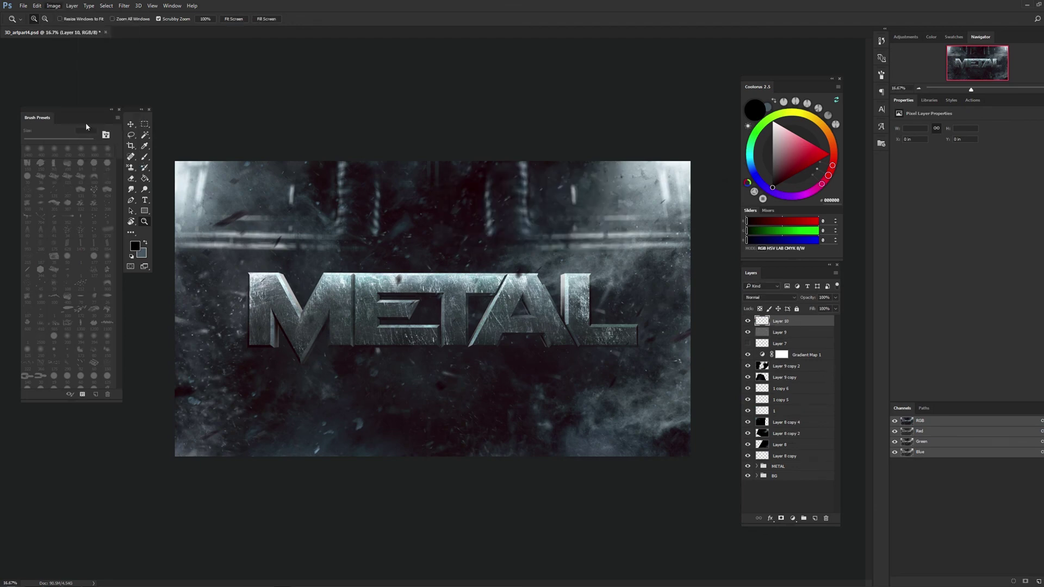
left_click(609, 183)
left_click(145, 124)
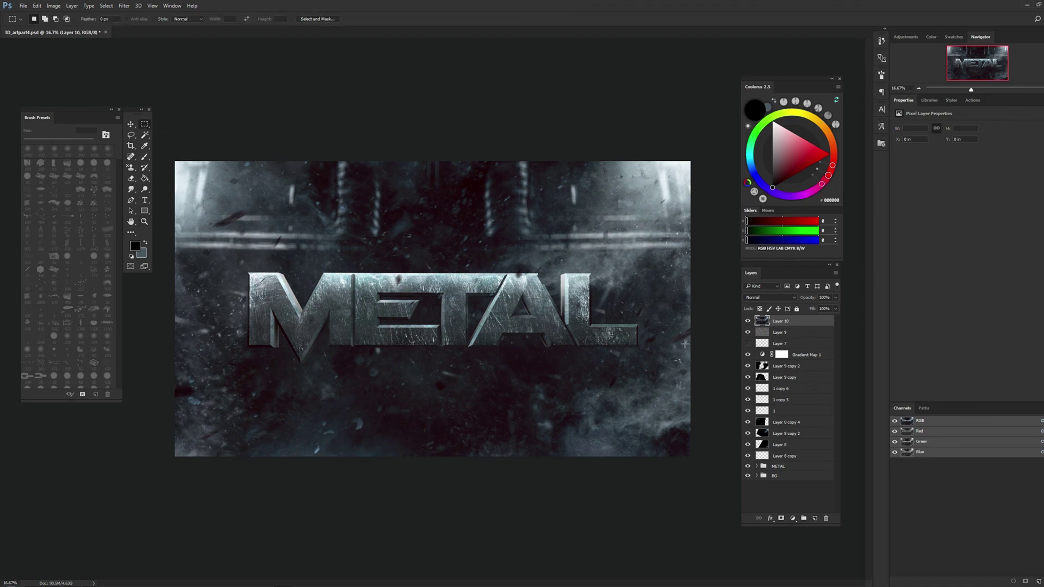
Isolate the Red channel in the Channels panel and check it zoomed in
left_click(936, 431)
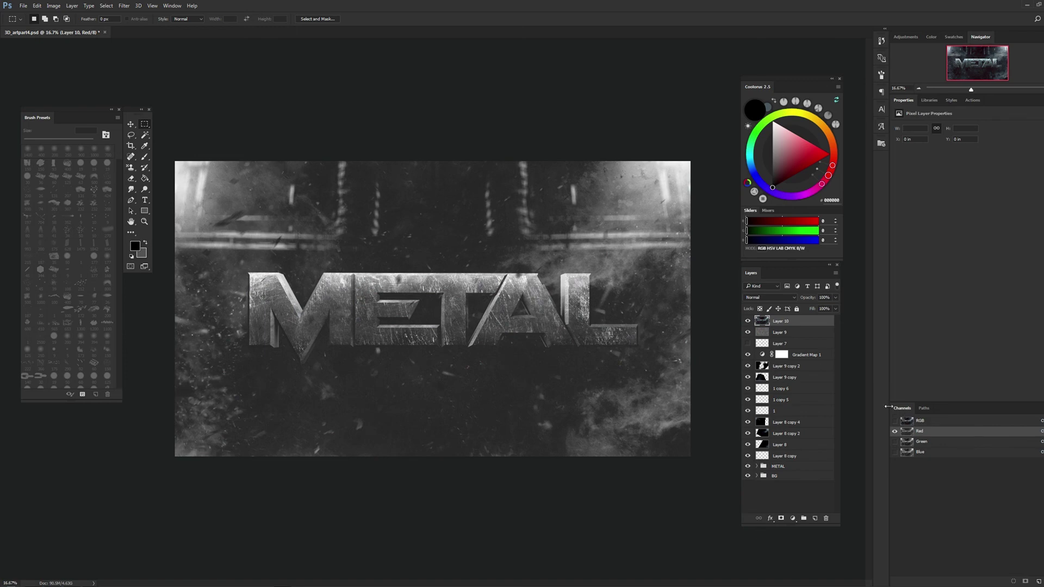
left_click(144, 221)
left_click(502, 277)
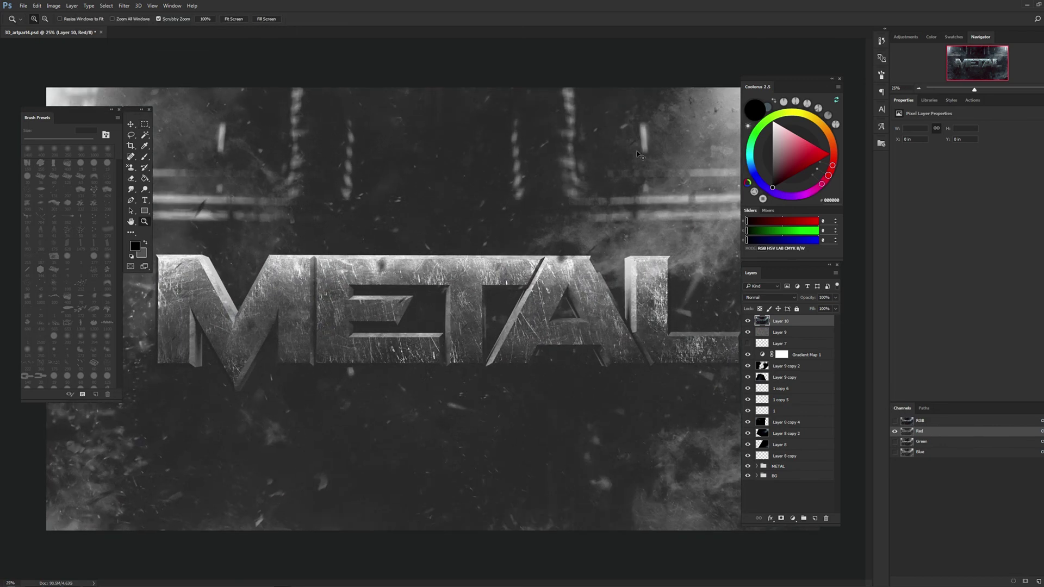
right_click(452, 223)
left_click(500, 278)
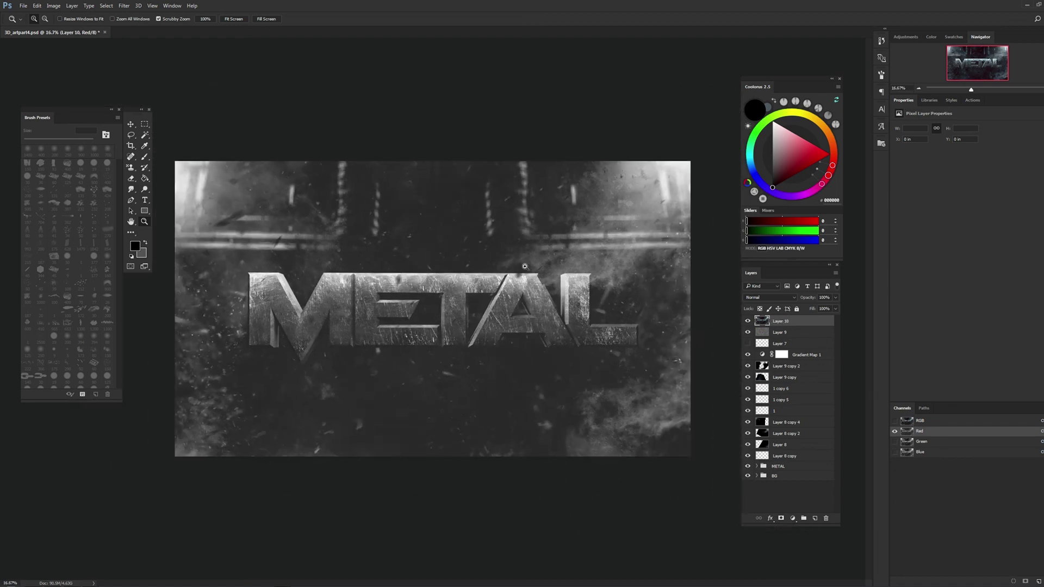
left_click(145, 126)
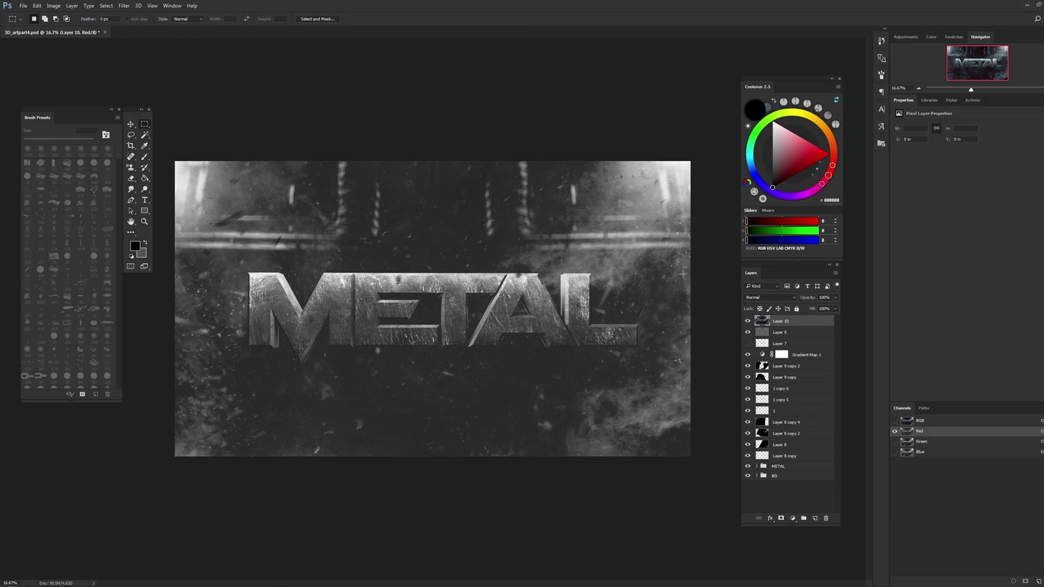
double_click(811, 325)
left_click(941, 156)
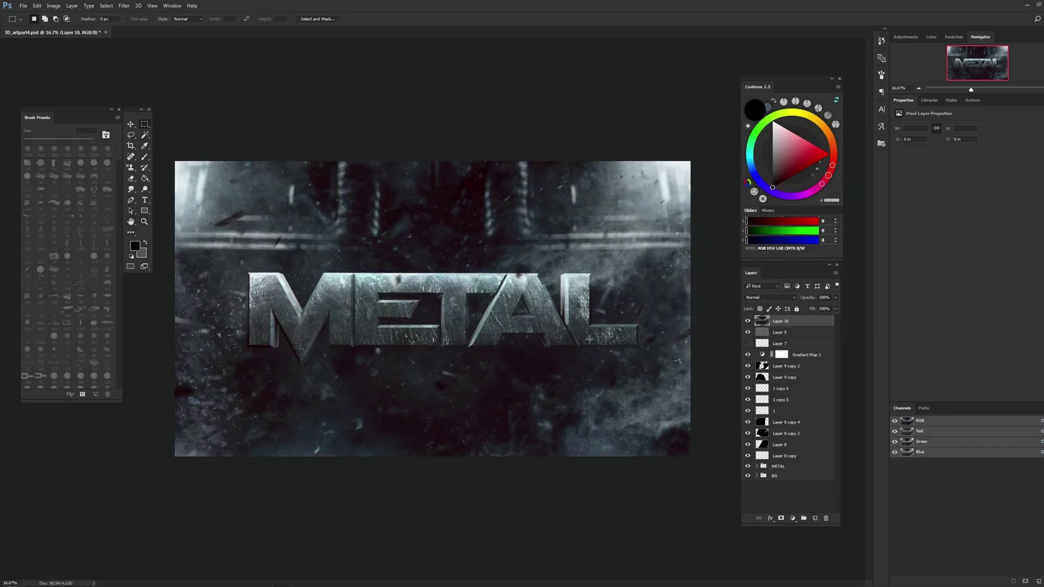
left_click(942, 434)
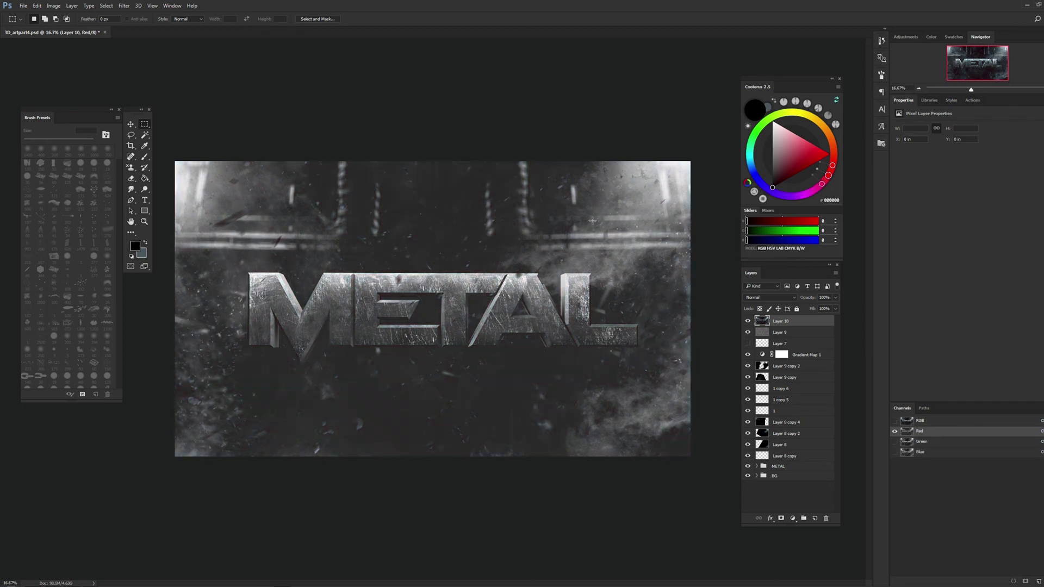
Select all and scale the Red channel up slightly with Free Transform, in two small passes
key("ctrl+a")
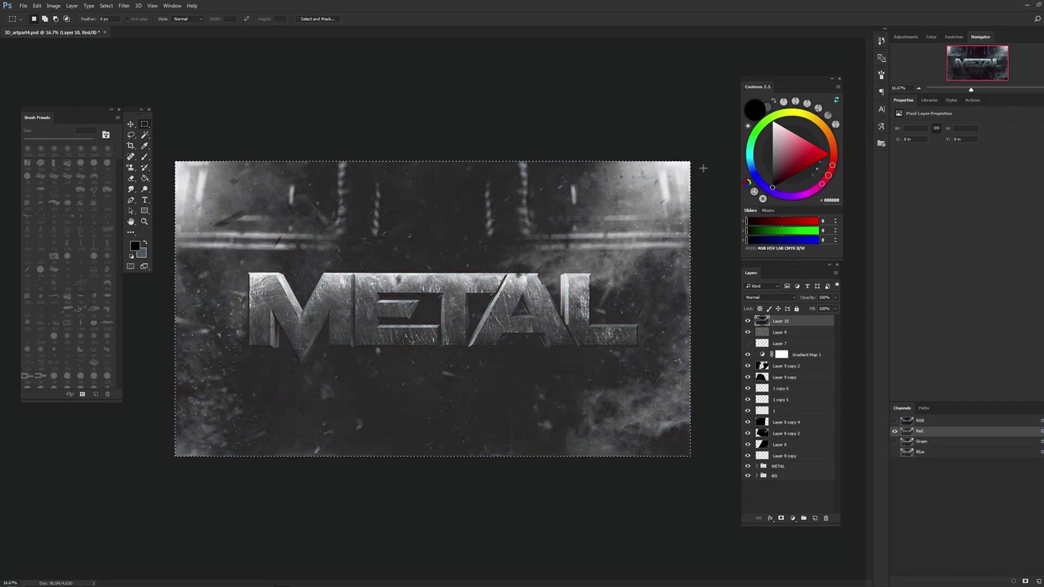
key("ctrl+t")
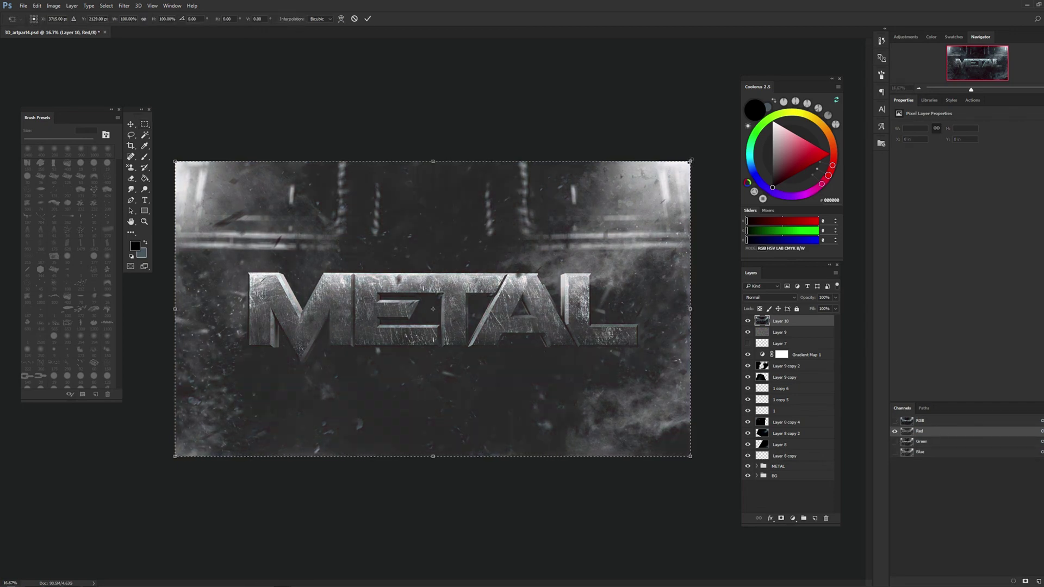
left_click_drag(691, 160, 721, 144)
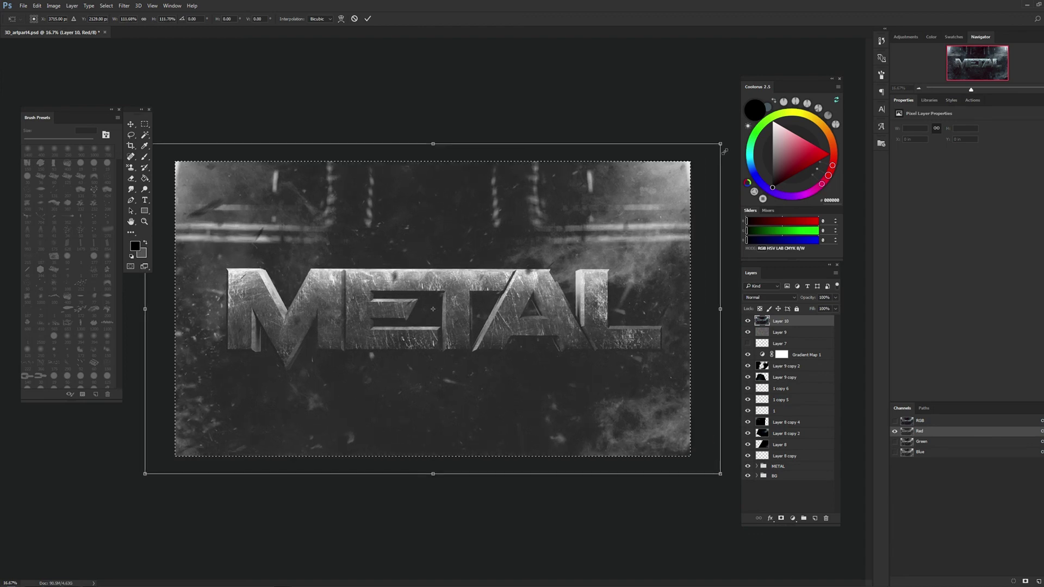
key("Return")
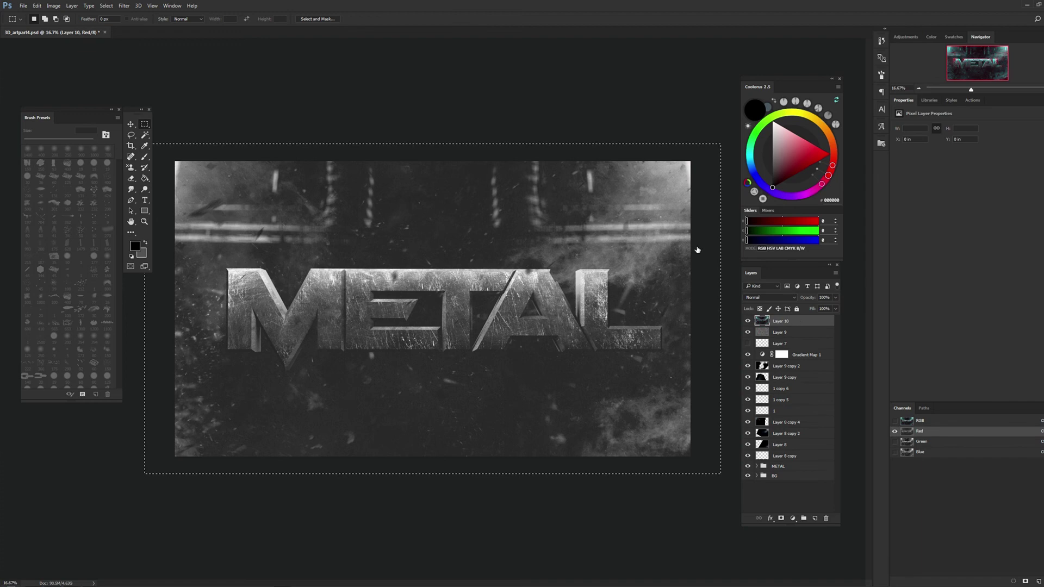
double_click(816, 321)
left_click(937, 154)
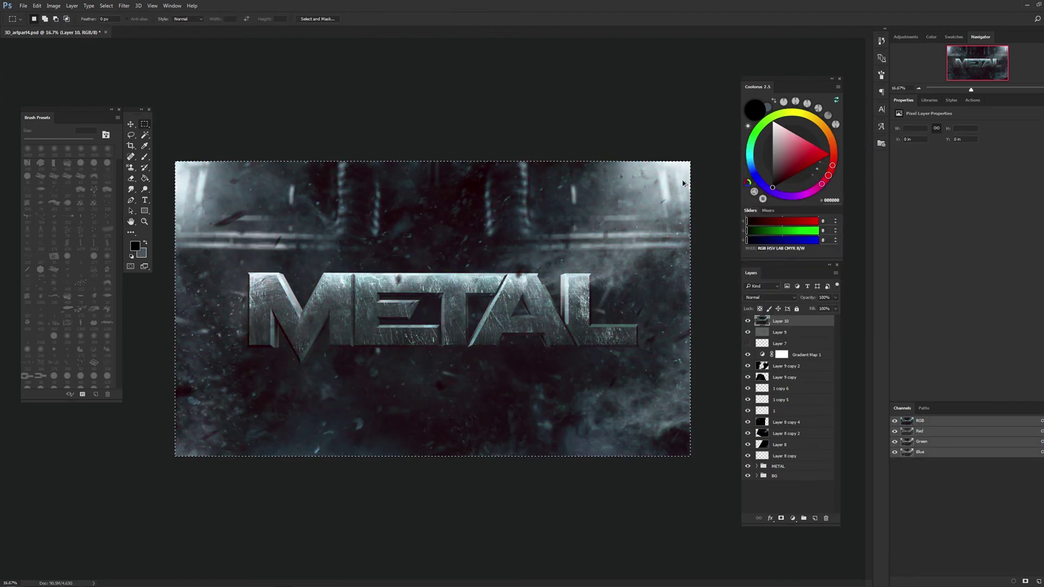
left_click(937, 432)
left_click_drag(691, 162, 692, 158)
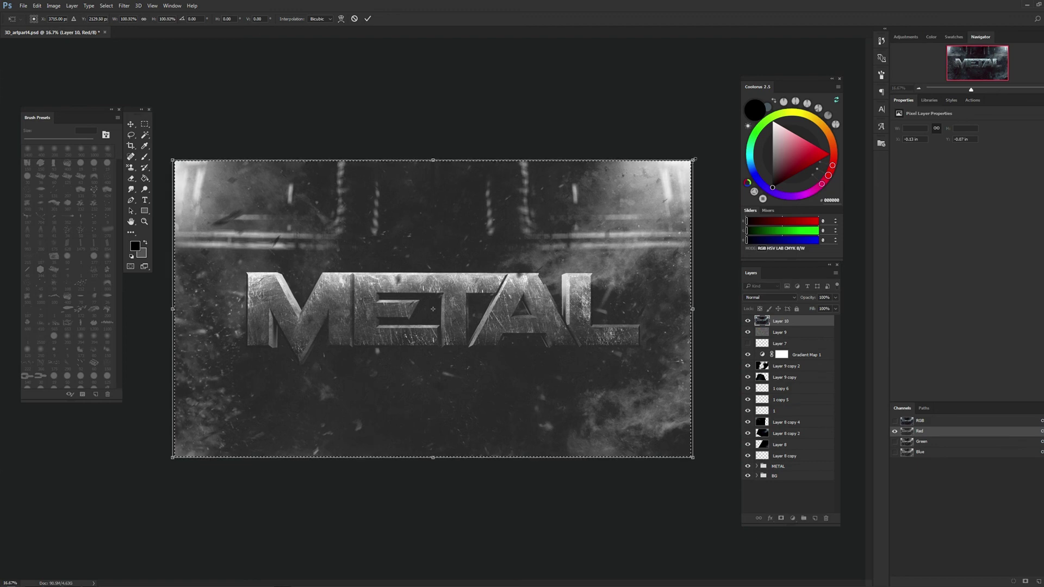
key("Return")
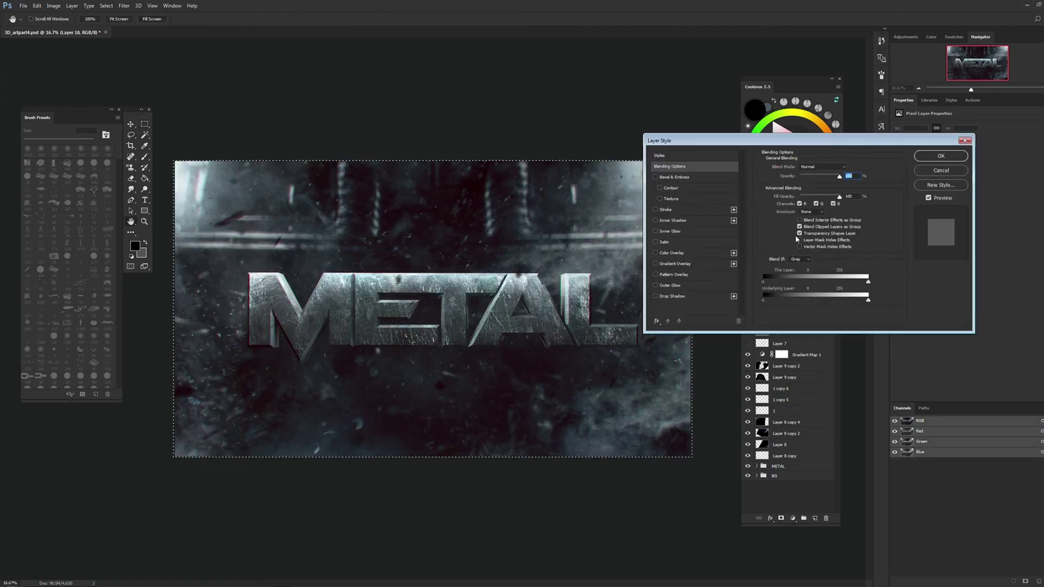
Inspect the red fringe around METAL up close, then stamp a merged copy of all layers on top
key("z")
key("ctrl+plus")
right_click(598, 324)
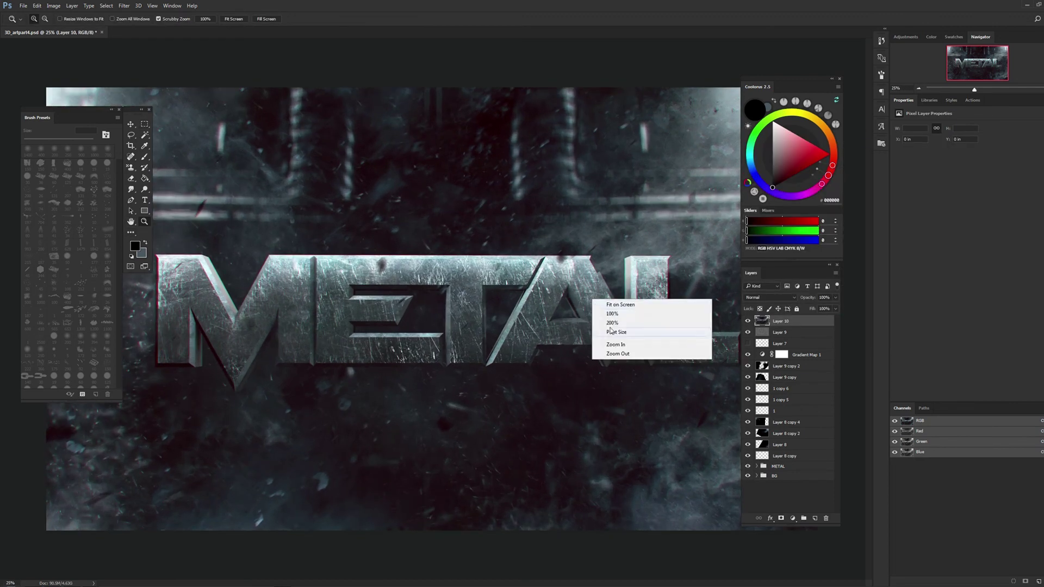
left_click(626, 356)
key("r")
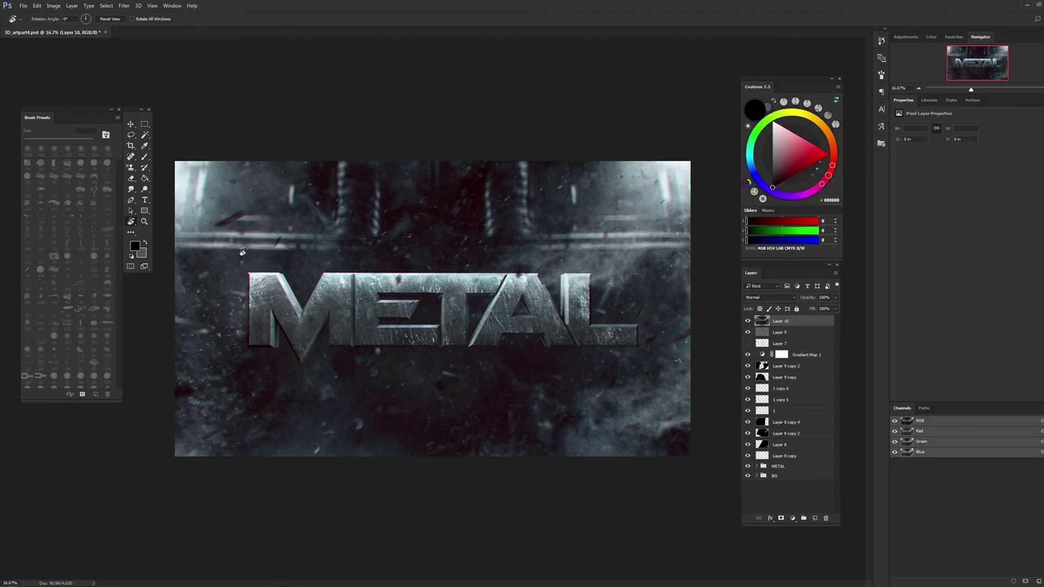
key("z")
mouse_move(488, 298)
left_mouse_down()
mouse_move(463, 303)
mouse_move(512, 309)
left_mouse_up()
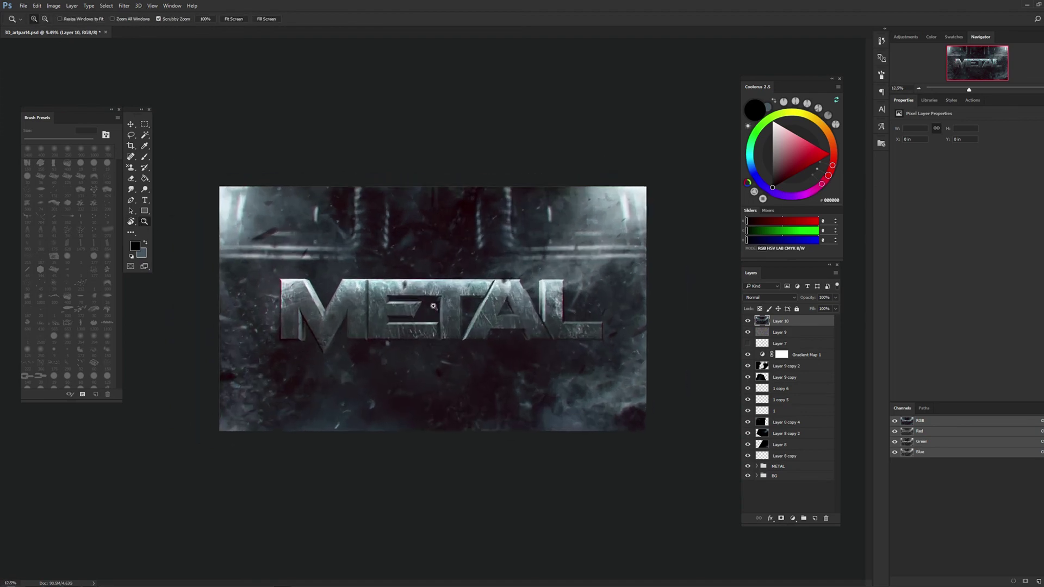
left_click(142, 124)
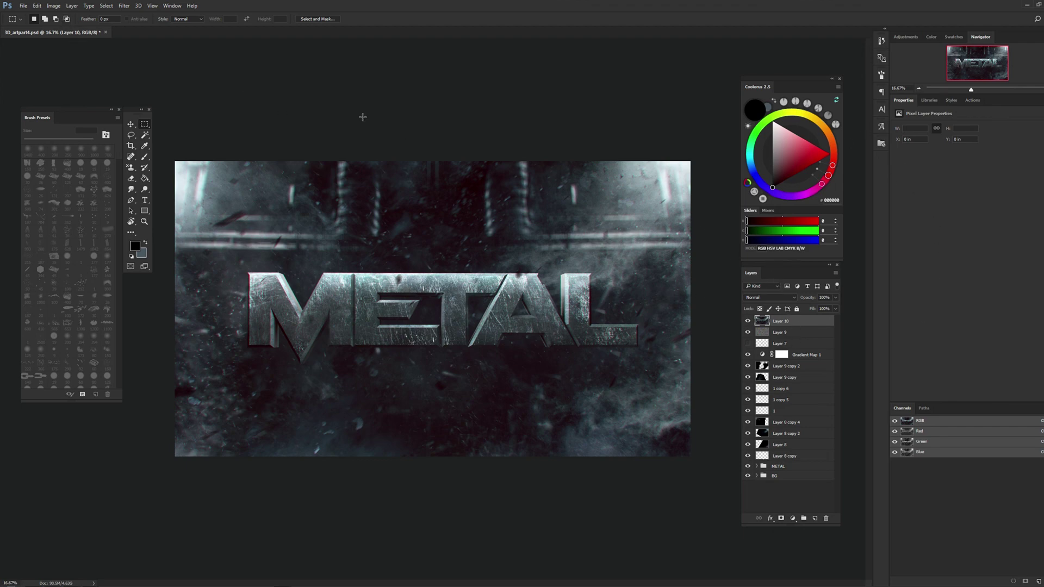
key("ctrl+shift+alt+e")
Cancel the first Levels attempt, undo, and place a fresh merged copy of the artwork on top
left_click(53, 6)
mouse_move(66, 26)
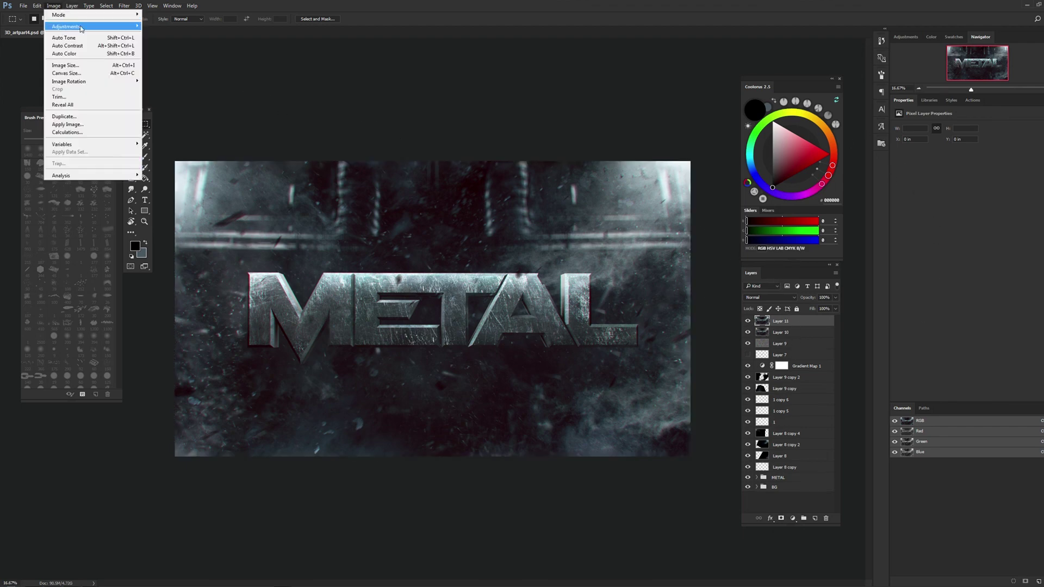
left_click(172, 39)
left_click(558, 111)
key("ctrl+z")
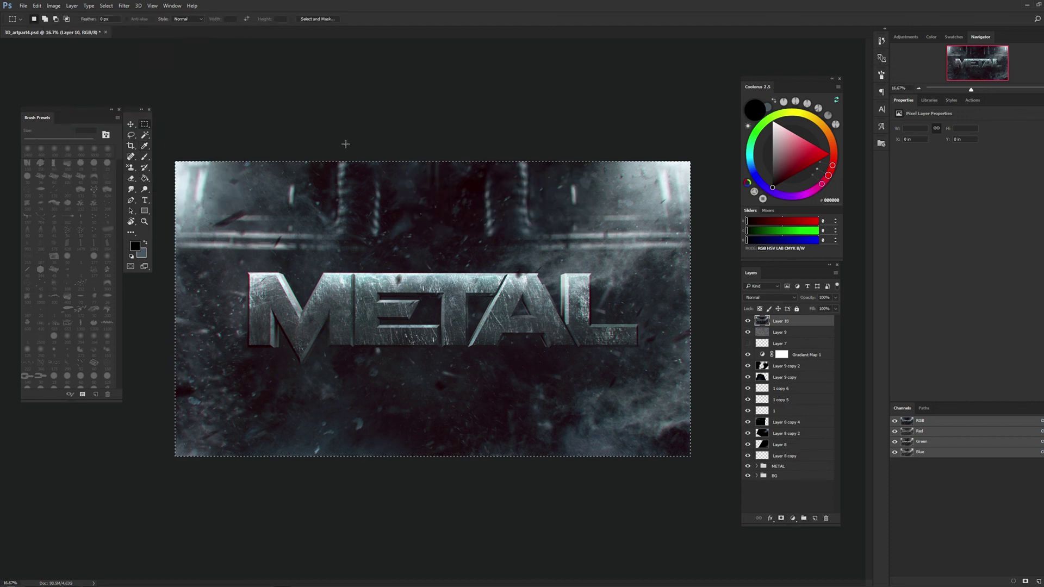
left_click(53, 5)
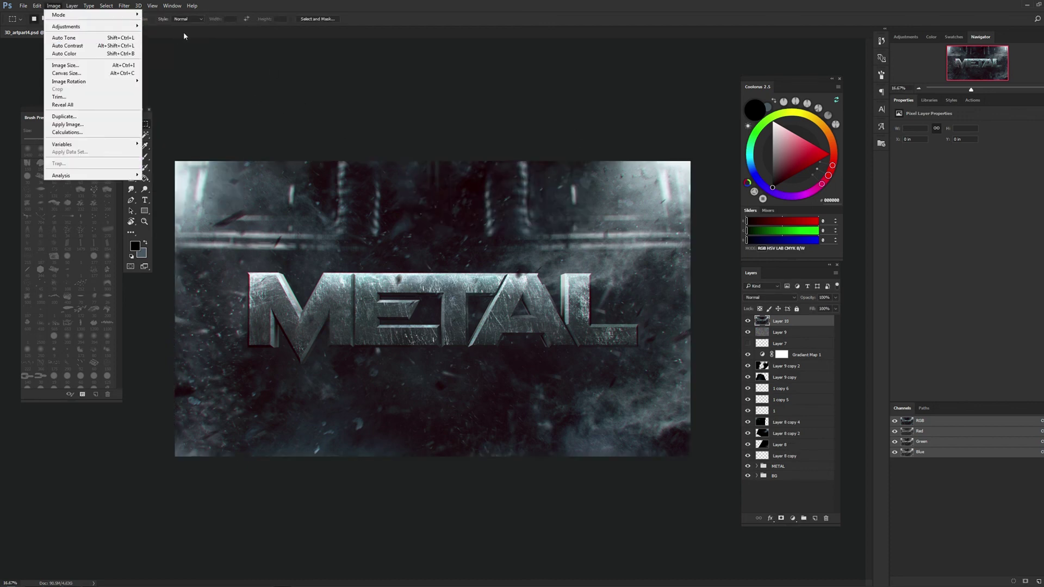
left_click(52, 6)
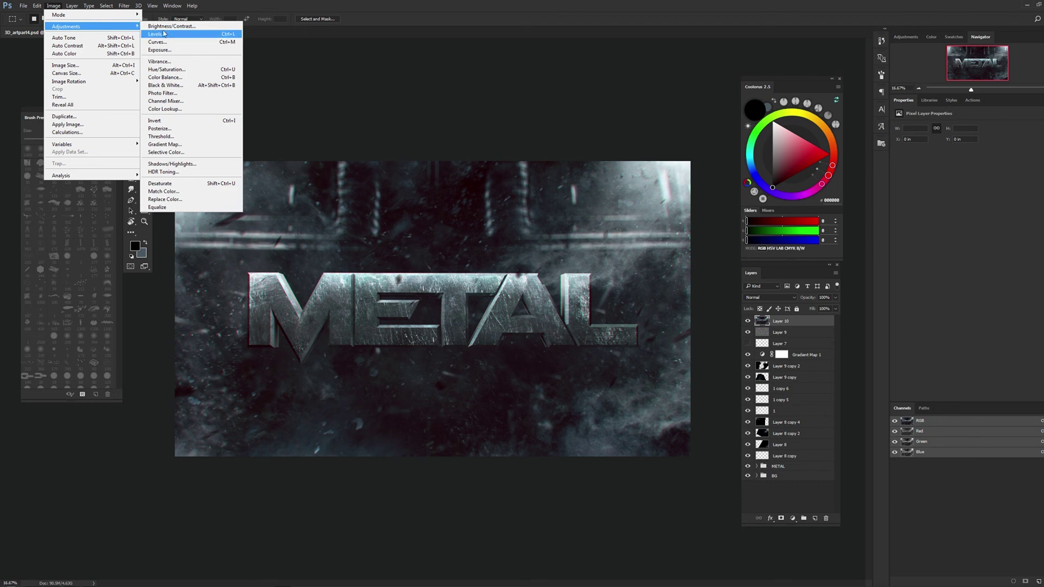
left_click(356, 76)
key("ctrl+a")
key("ctrl+shift+c")
key("ctrl+v")
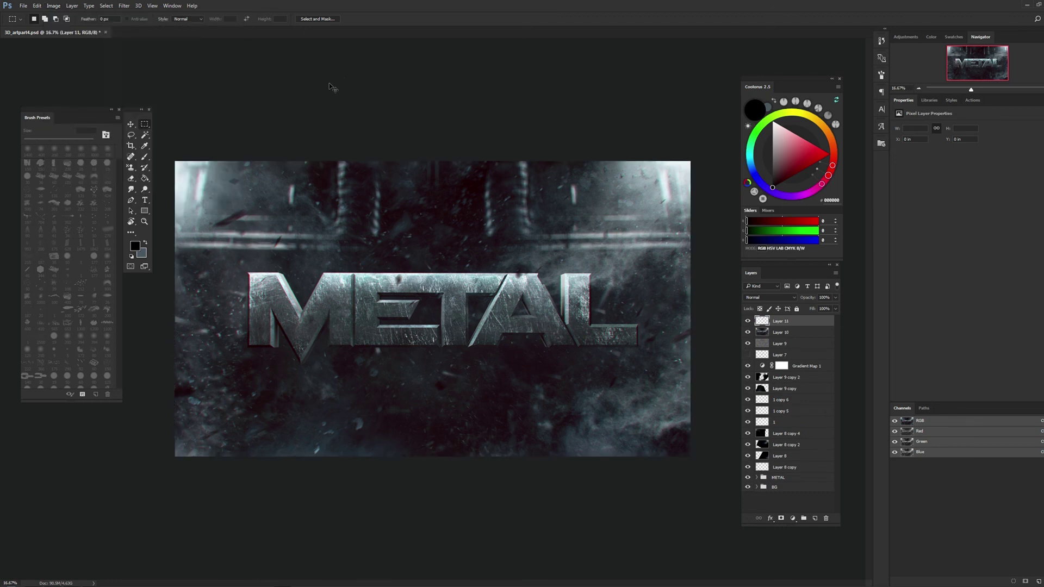
Apply Levels (input 25/0.92/249, output about 28/250) and lower the layer's opacity toward 59%
left_click(53, 6)
left_click(155, 34)
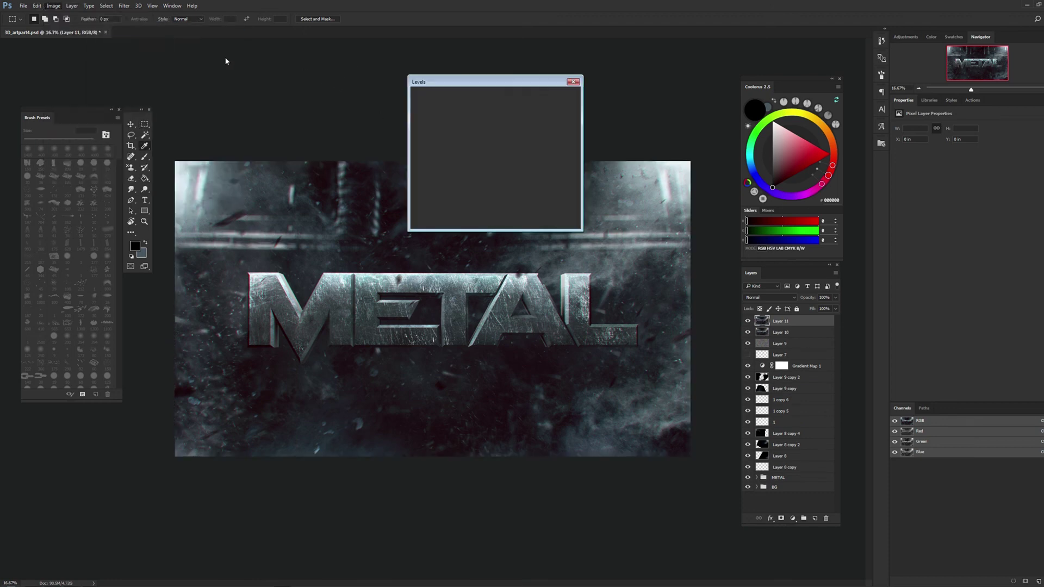
left_click_drag(425, 176, 432, 209)
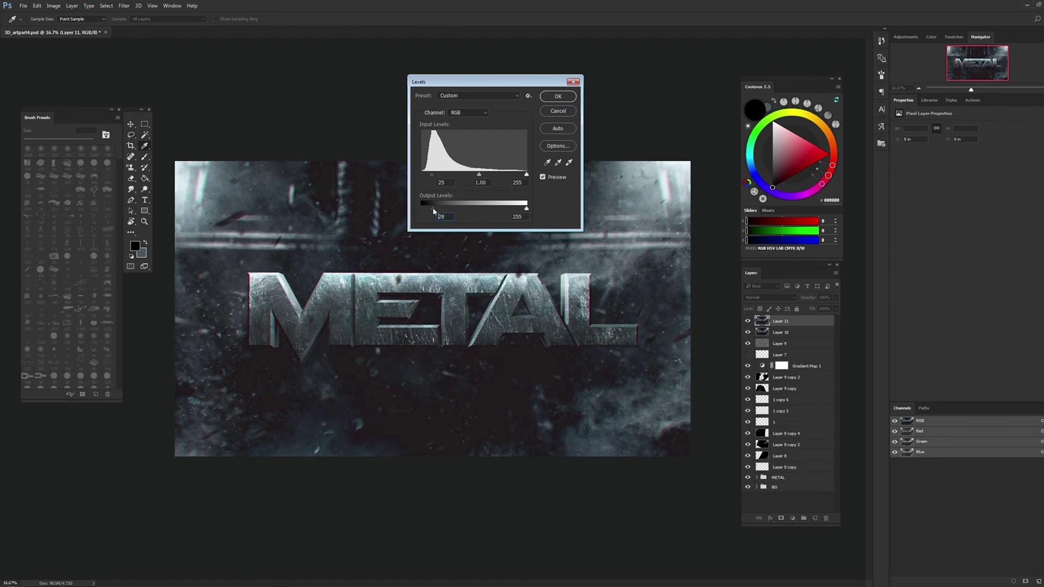
left_click_drag(434, 211, 435, 209)
left_click_drag(479, 174, 485, 175)
left_click(524, 175)
mouse_move(526, 209)
left_mouse_down()
mouse_move(512, 210)
mouse_move(526, 208)
left_mouse_up()
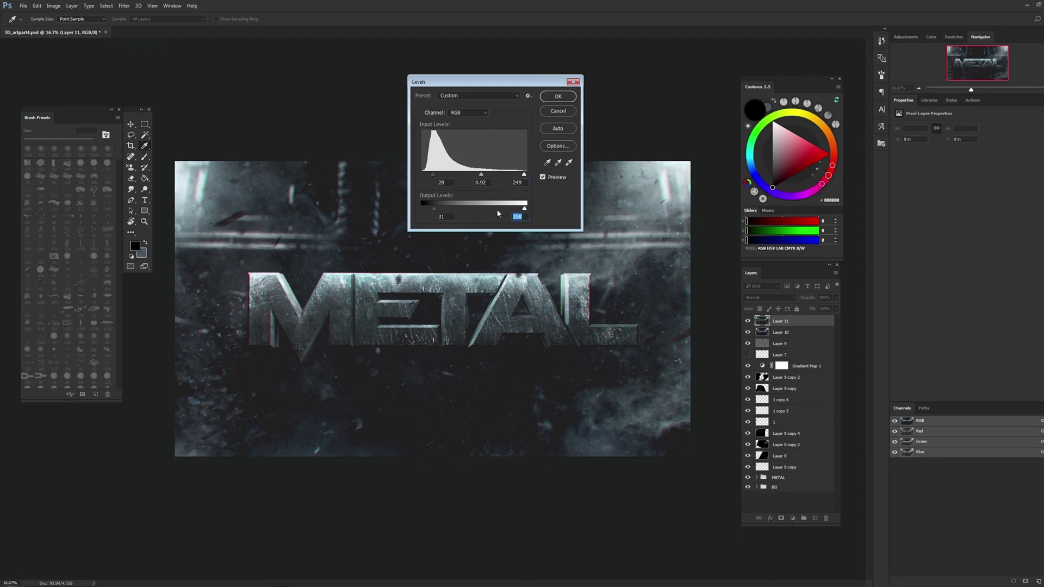
left_click_drag(435, 210, 433, 210)
left_click(433, 210)
left_click(558, 96)
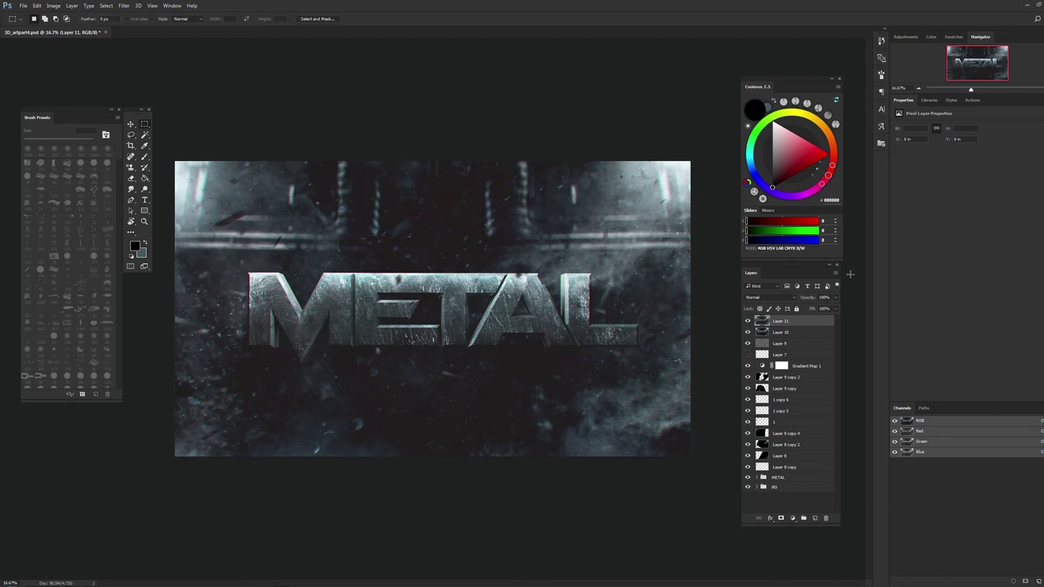
left_click(835, 298)
left_click_drag(836, 308, 820, 309)
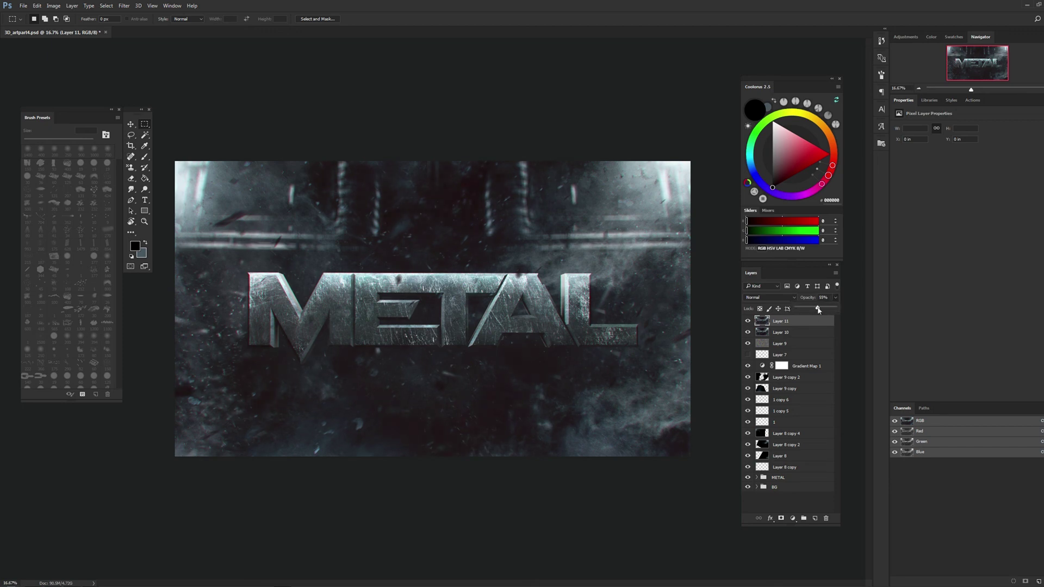
Rotate and zoom the canvas view to review the finished METAL artwork, then reset the rotation
key("r")
left_click_drag(304, 274, 160, 237)
left_click(144, 221)
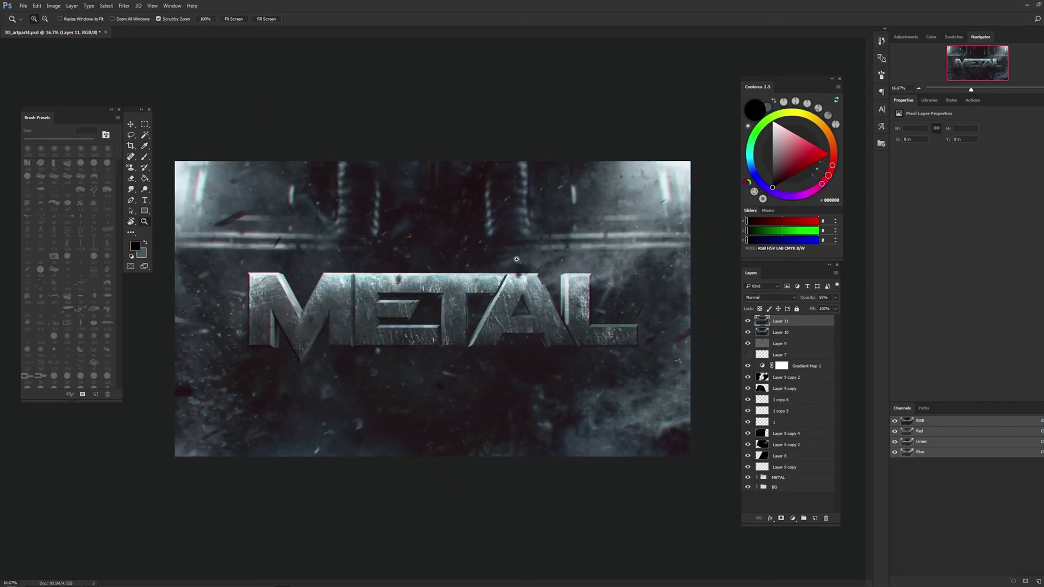
left_click(144, 125)
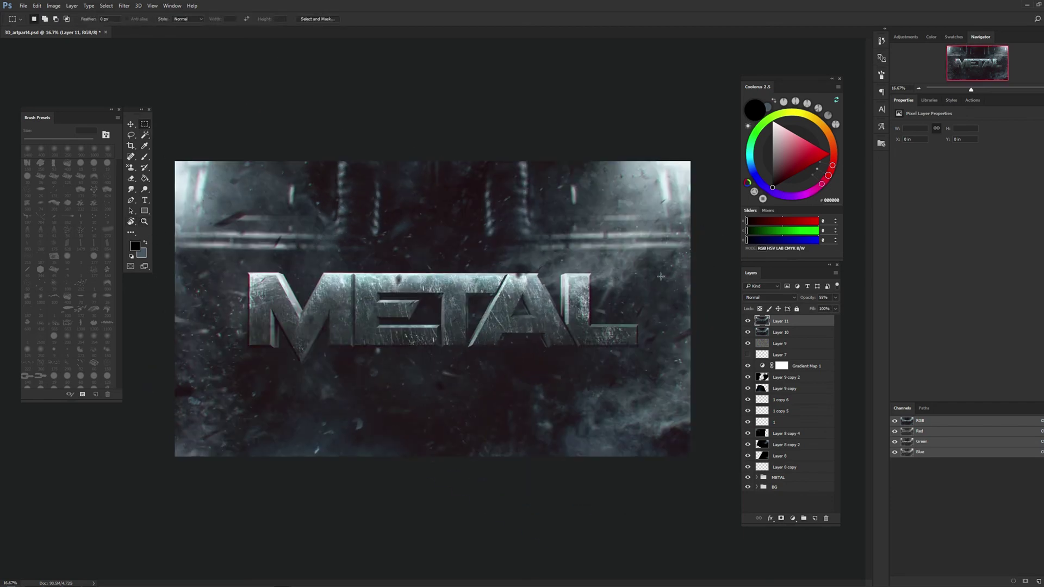
left_click(144, 223)
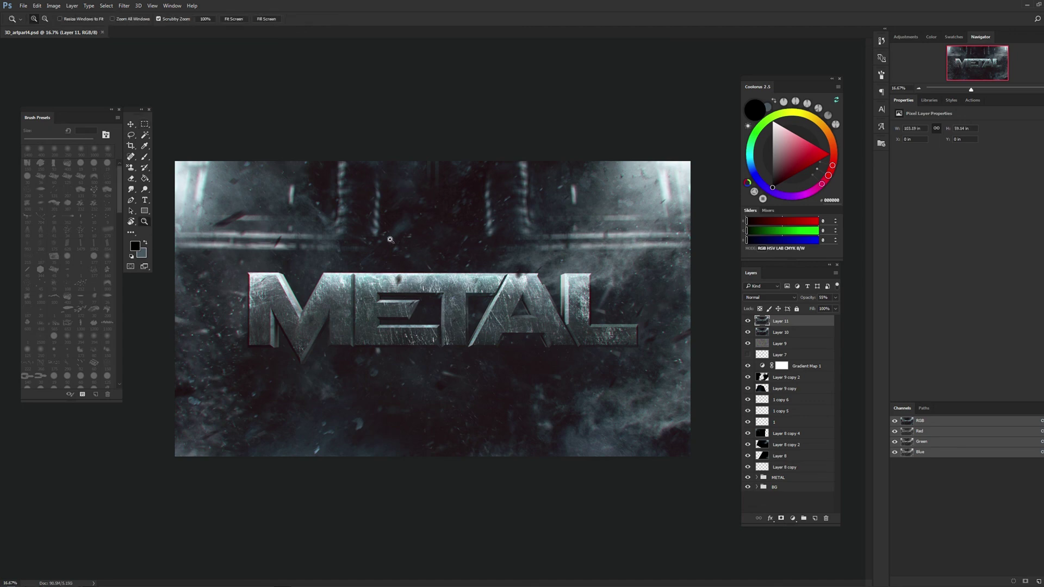
key("r")
left_click_drag(626, 196, 648, 250)
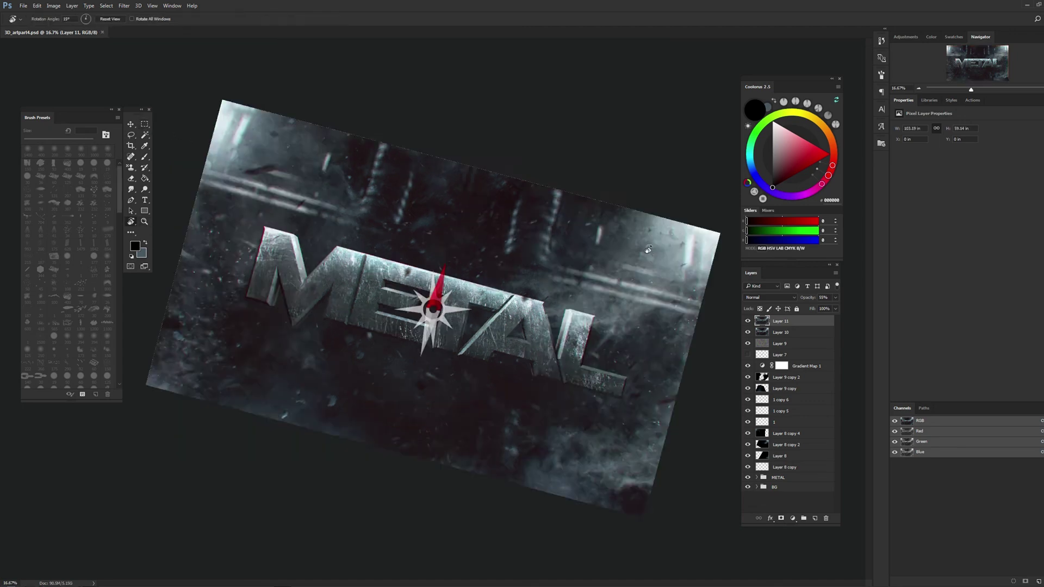
key("Escape")
key("m")
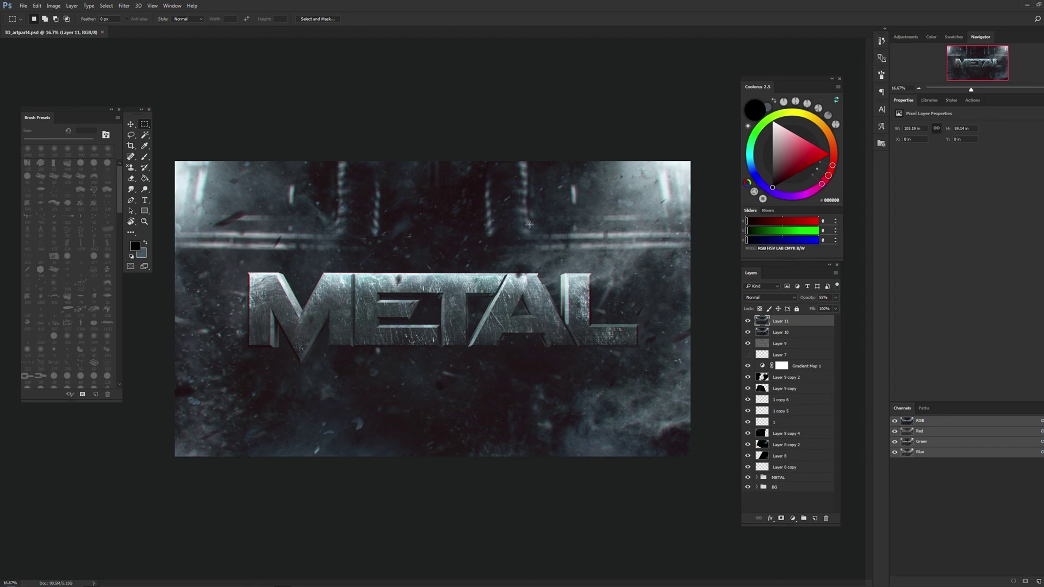
left_click(131, 136)
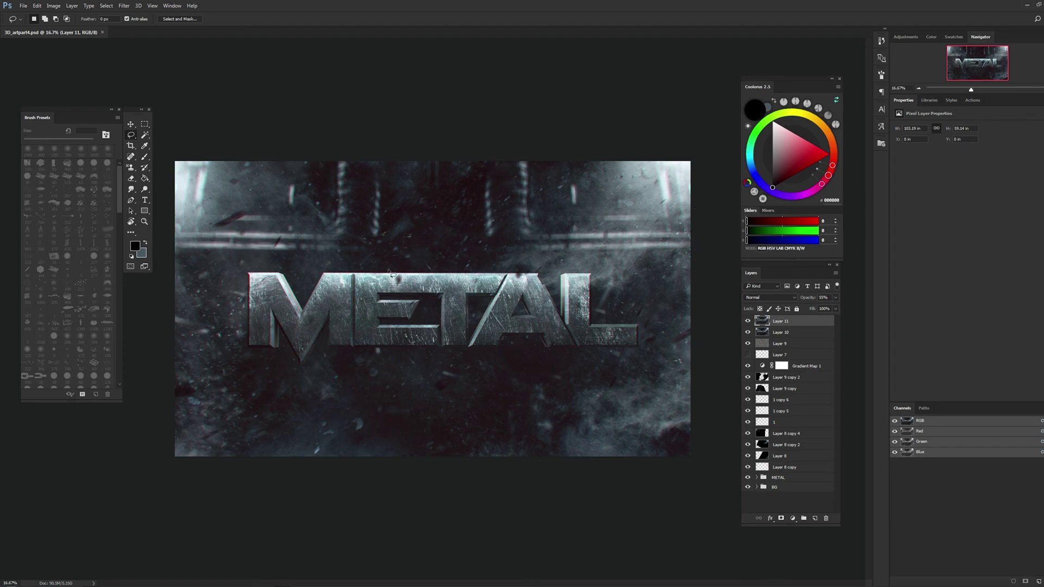
left_click(145, 124)
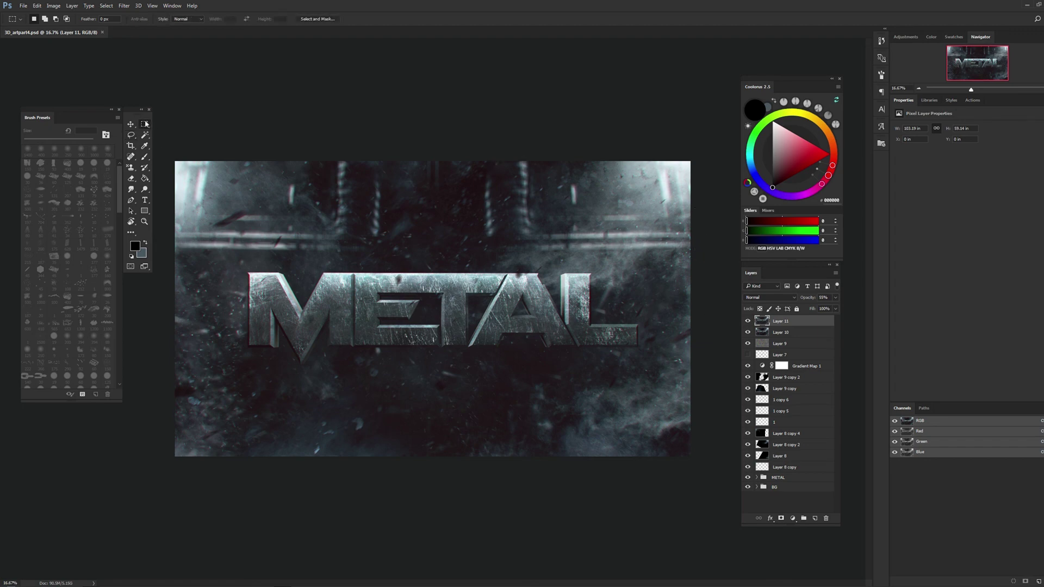